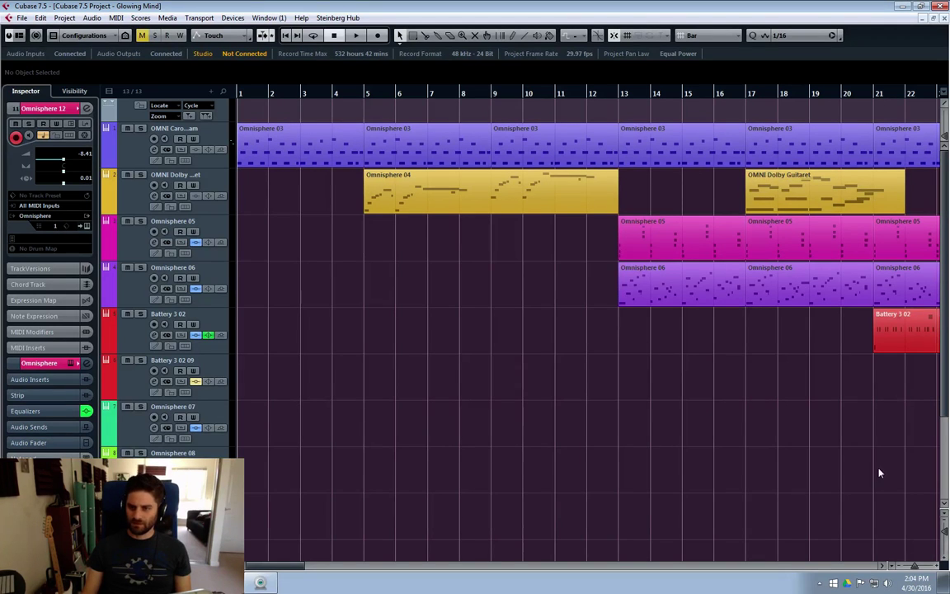
# Step: Set the MME device of the VoxengoRecorder insert on the Stereo Out channel to Realtek Digital Output and return to the project
pyautogui.press('F3')
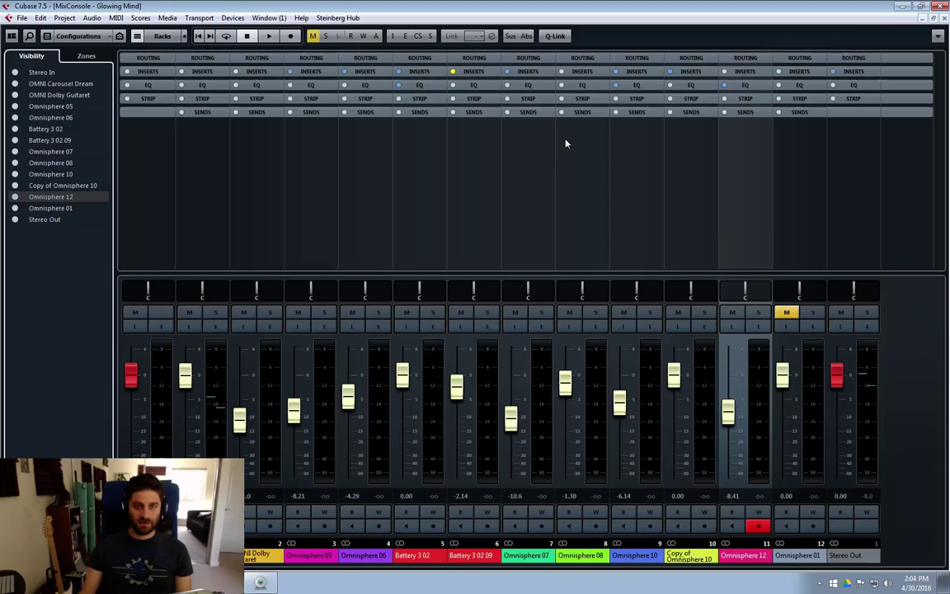
pyautogui.click(867, 326)
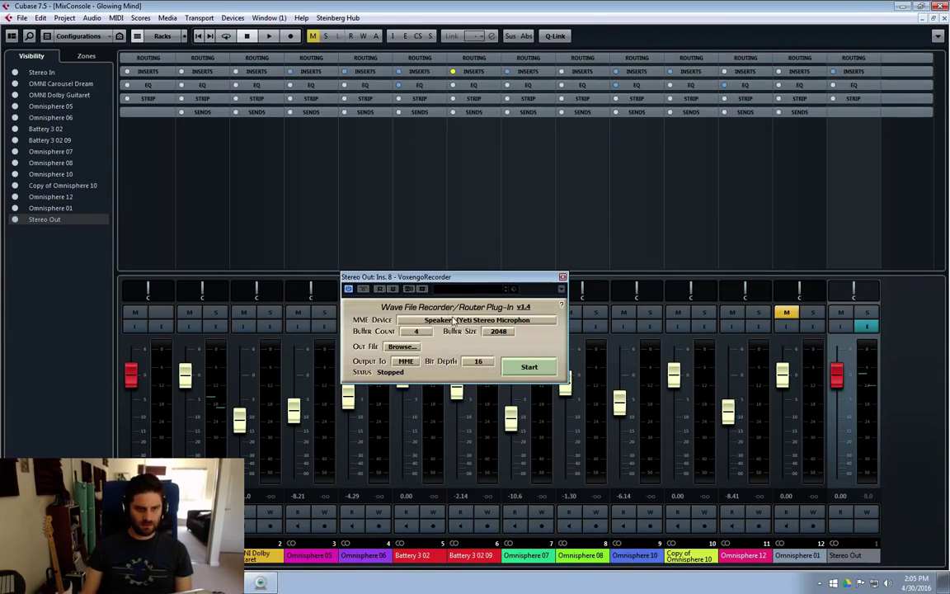
pyautogui.click(451, 320)
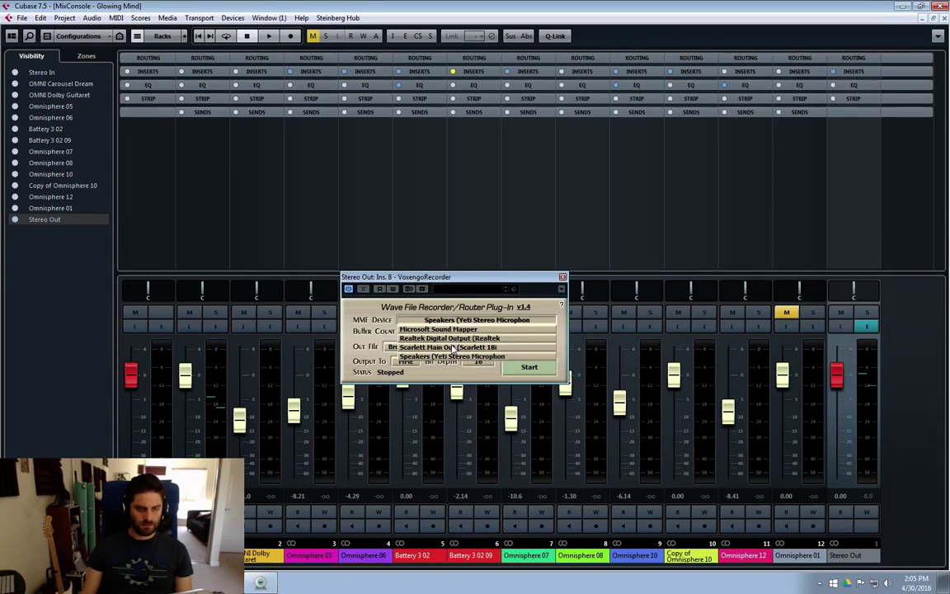
pyautogui.click(452, 348)
pyautogui.click(454, 323)
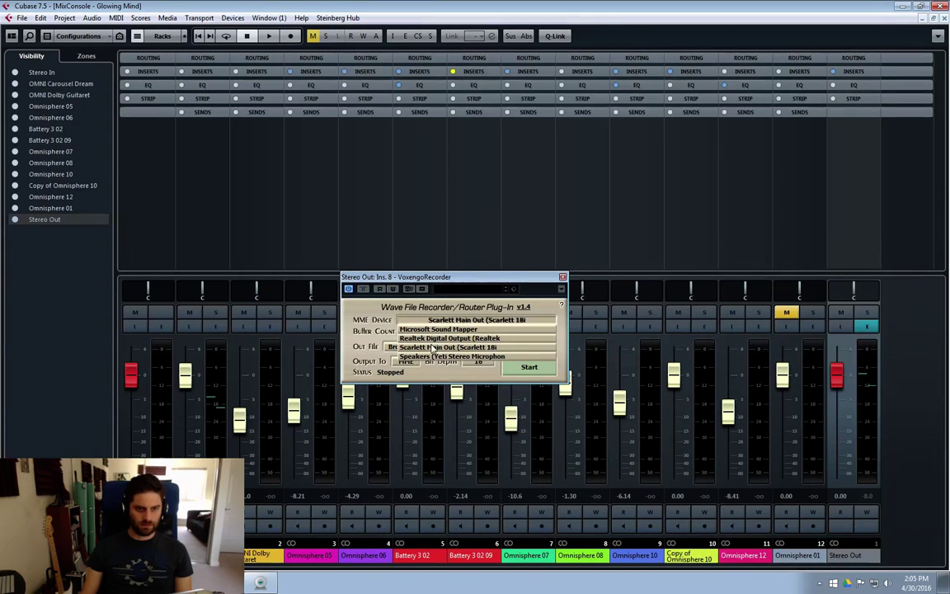
pyautogui.click(432, 348)
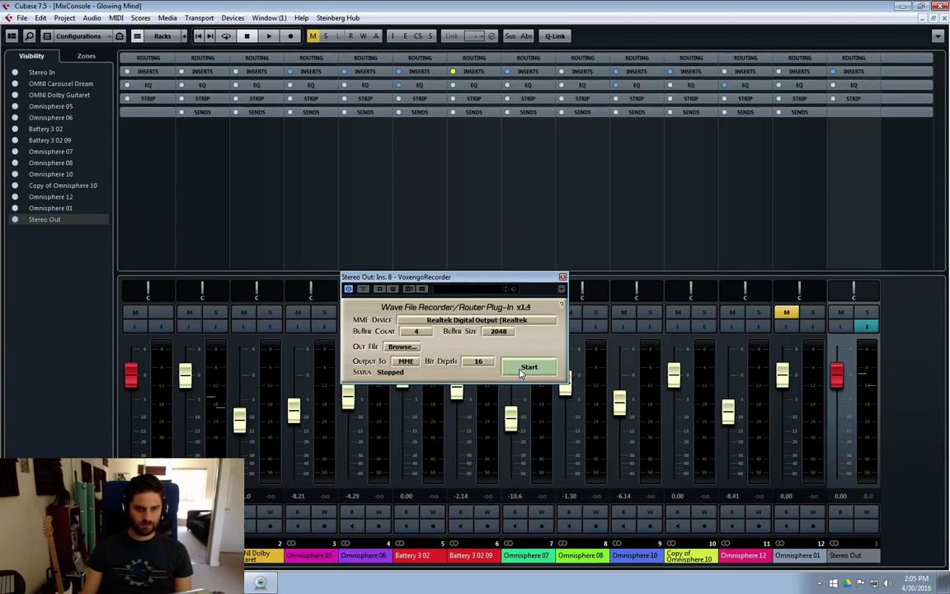
pyautogui.click(563, 276)
pyautogui.click(944, 18)
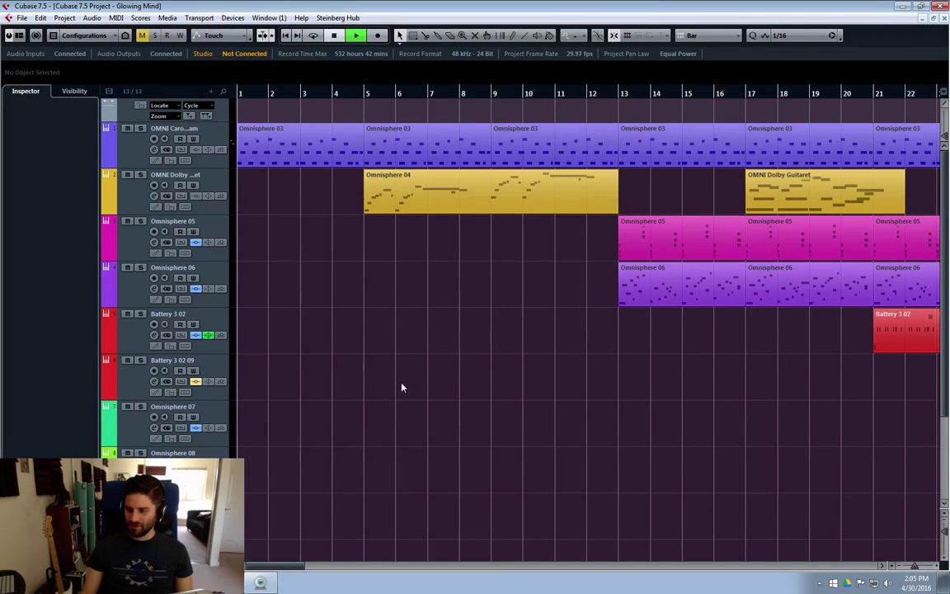
# Step: Play the arrangement from bar 1 to just past the end of the parts at bar 45, following the playback position
pyautogui.press('space')
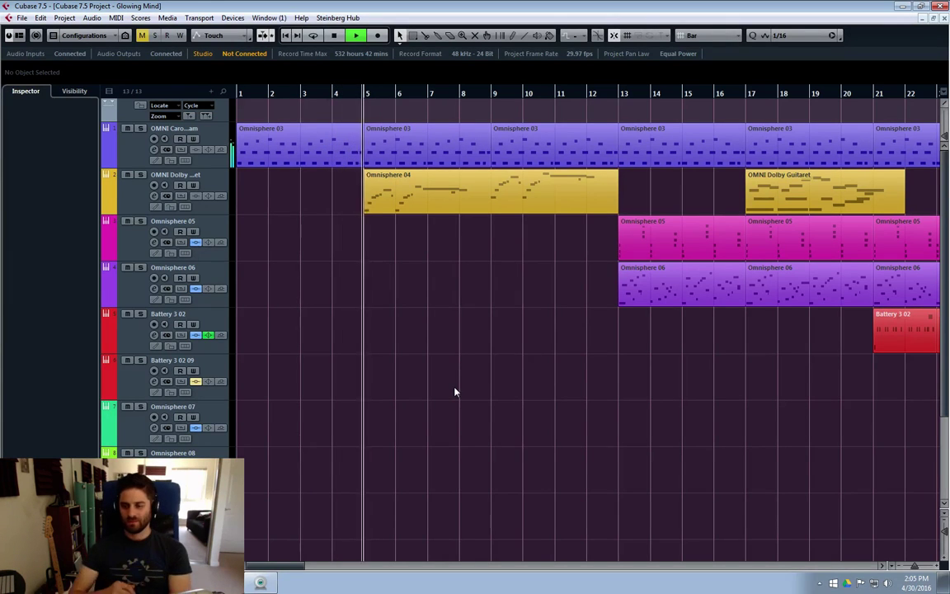
pyautogui.click(536, 311)
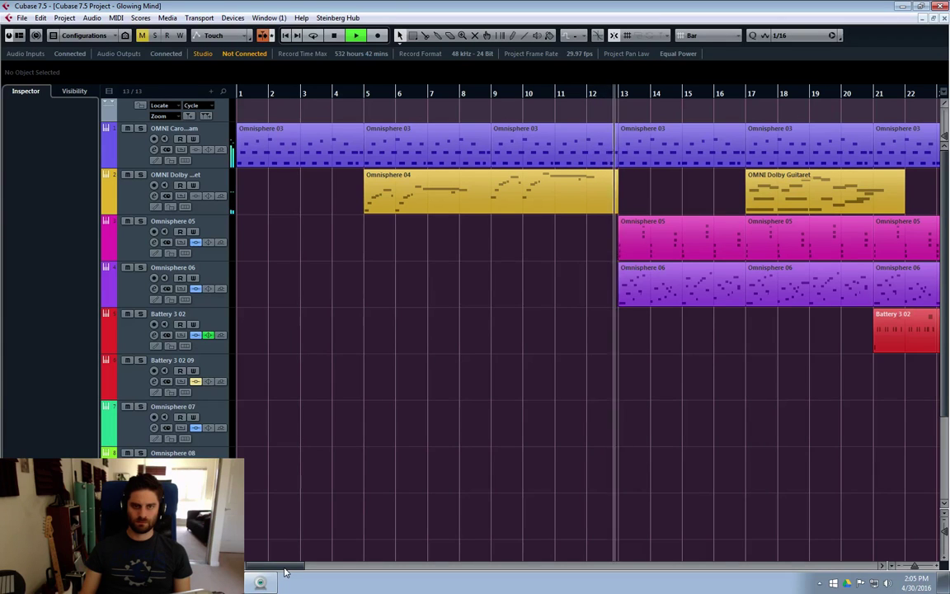
pyautogui.moveTo(285, 568); pyautogui.dragTo(306, 569)
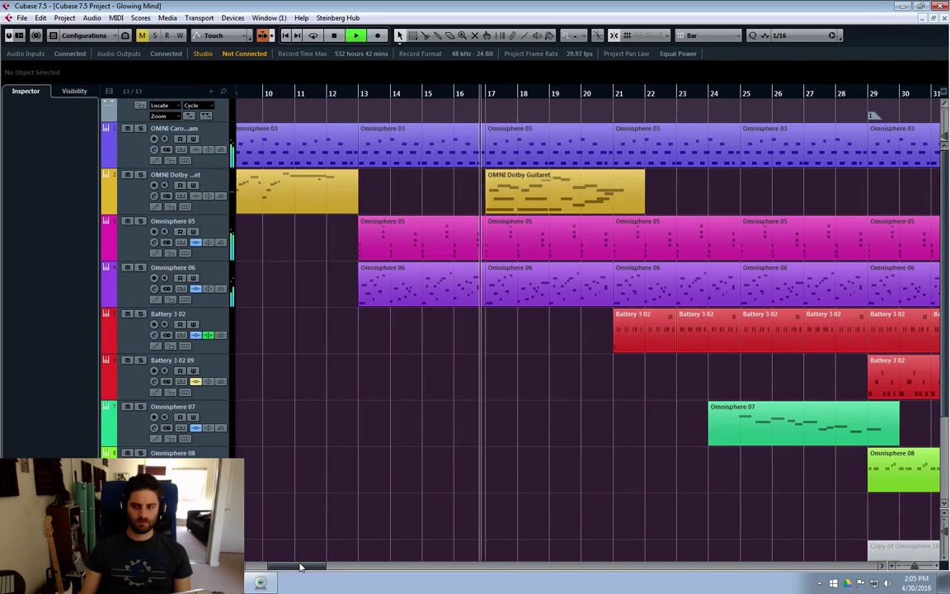
pyautogui.moveTo(300, 566); pyautogui.dragTo(311, 568)
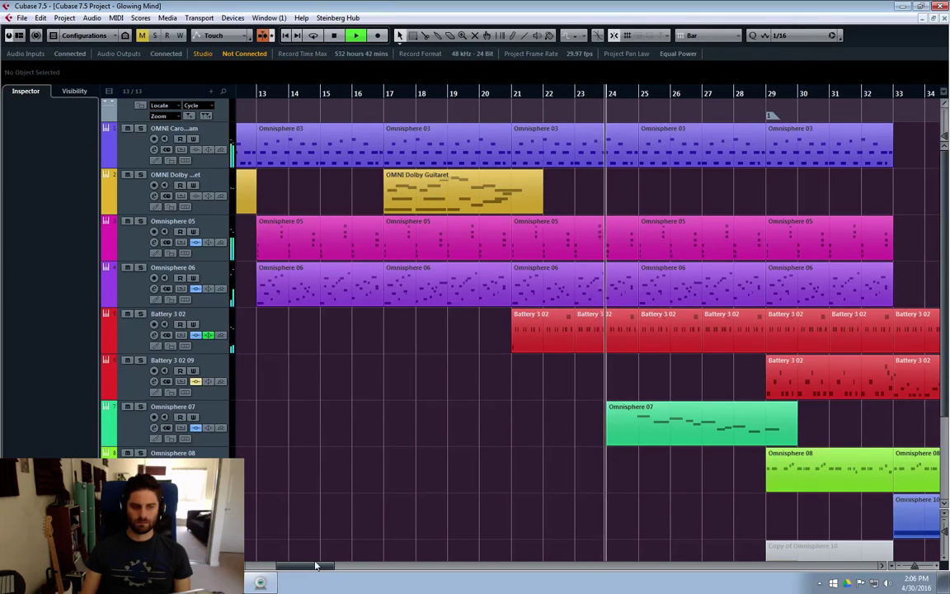
pyautogui.moveTo(315, 566); pyautogui.dragTo(344, 569)
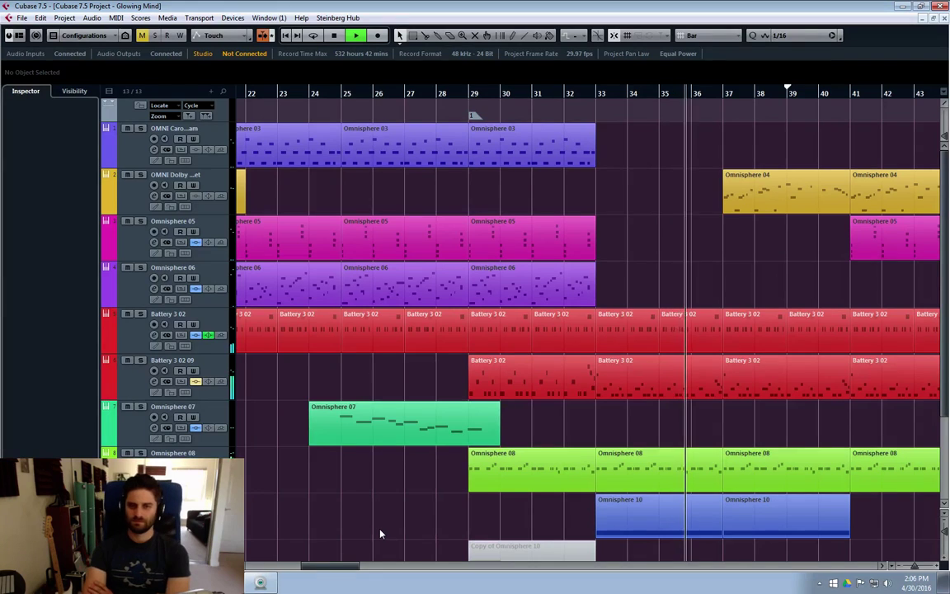
pyautogui.click(265, 37)
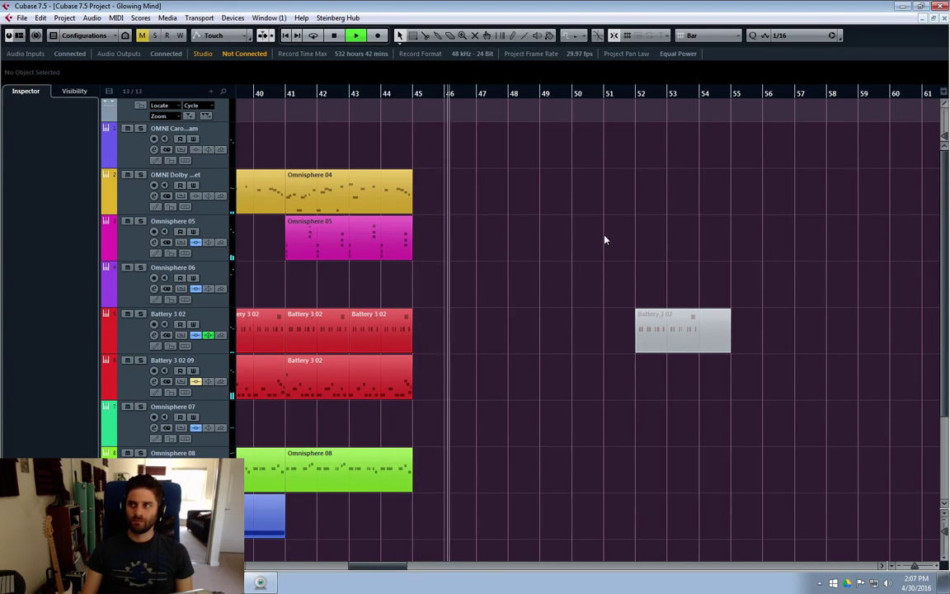
pyautogui.press('space')
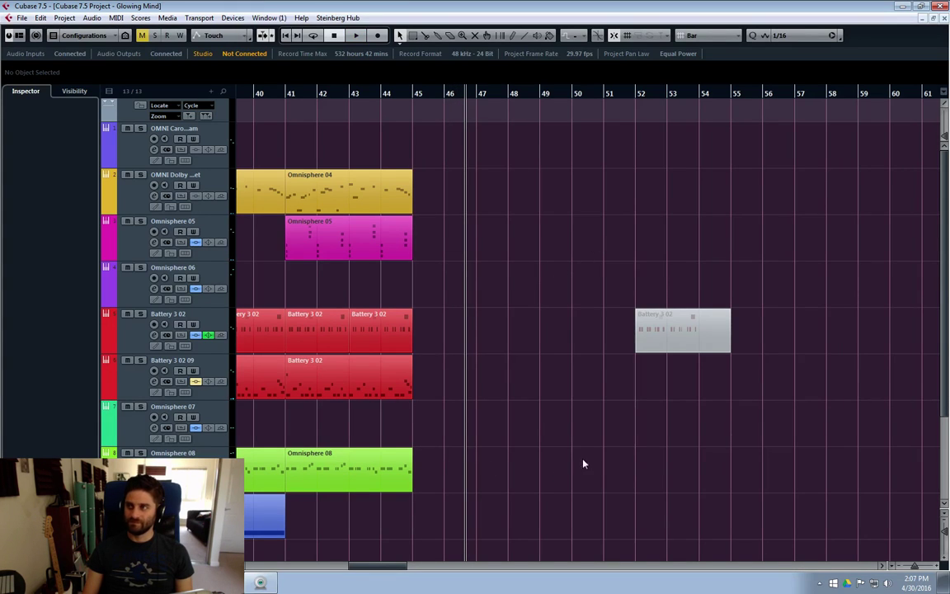
# Step: Examine the arrangement's structure from the opening bars to bar 45, including the parts on the lower Omnisphere tracks
pyautogui.moveTo(399, 561); pyautogui.dragTo(366, 566)
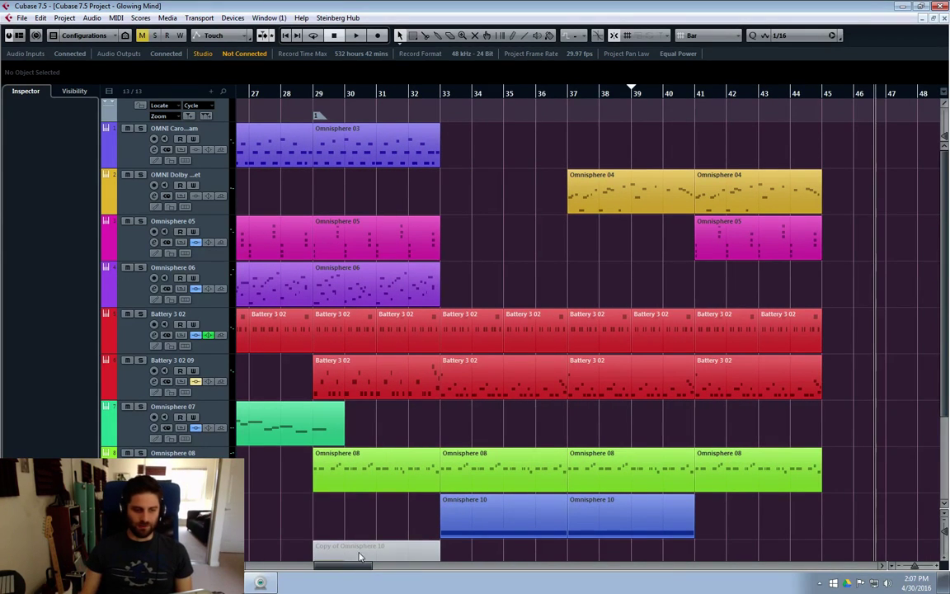
pyautogui.moveTo(350, 570); pyautogui.dragTo(266, 568)
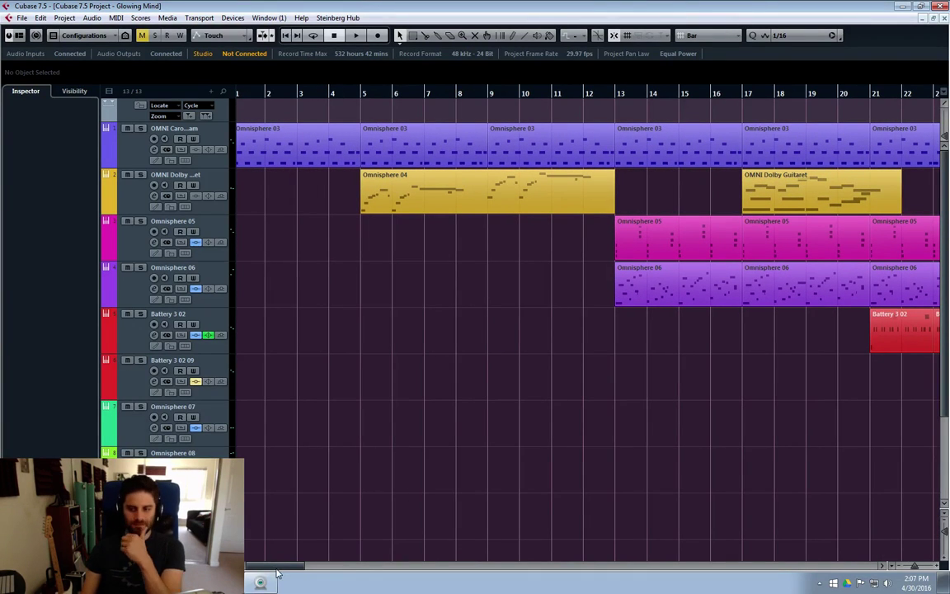
pyautogui.moveTo(276, 568); pyautogui.dragTo(254, 573)
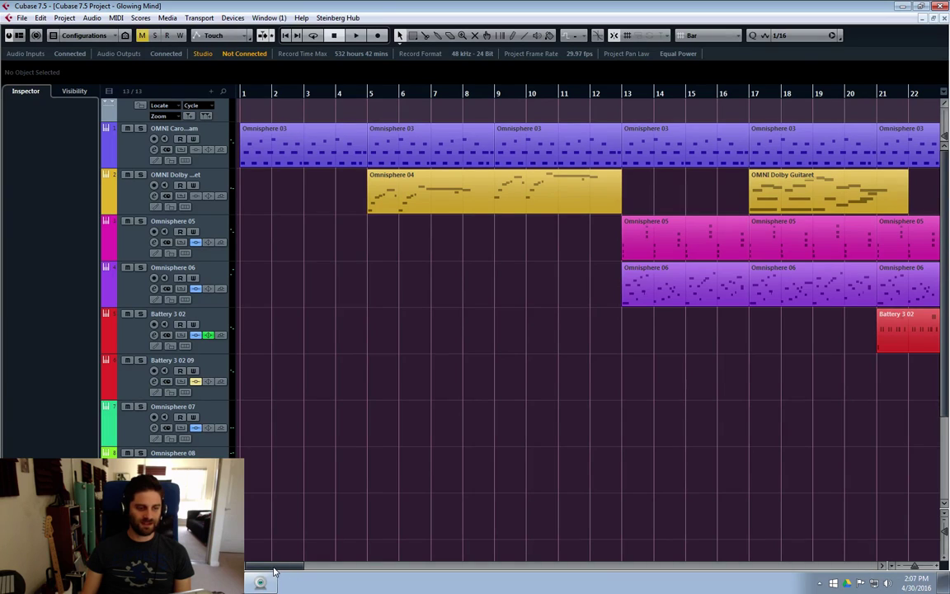
pyautogui.moveTo(275, 571); pyautogui.dragTo(276, 571)
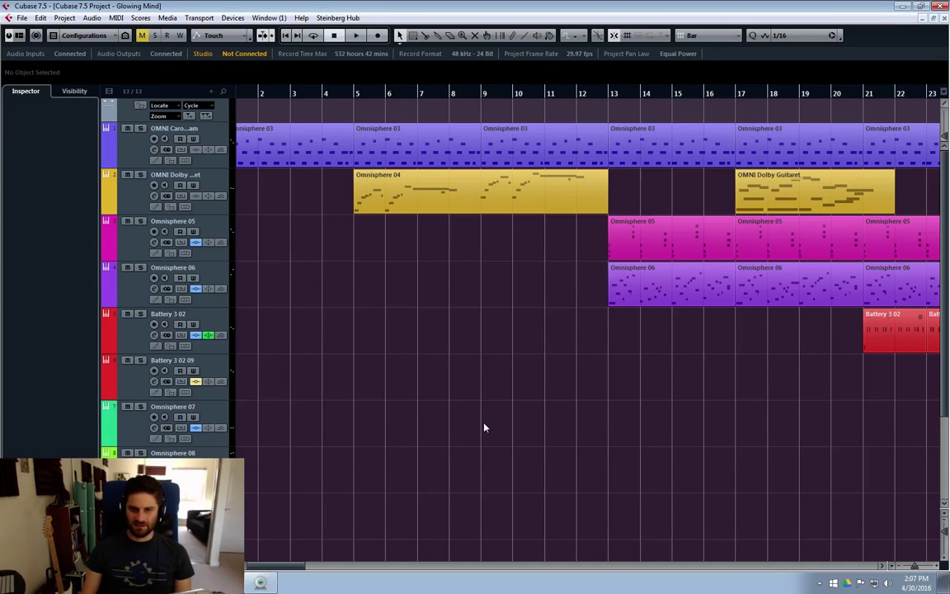
pyautogui.moveTo(269, 571); pyautogui.dragTo(272, 569)
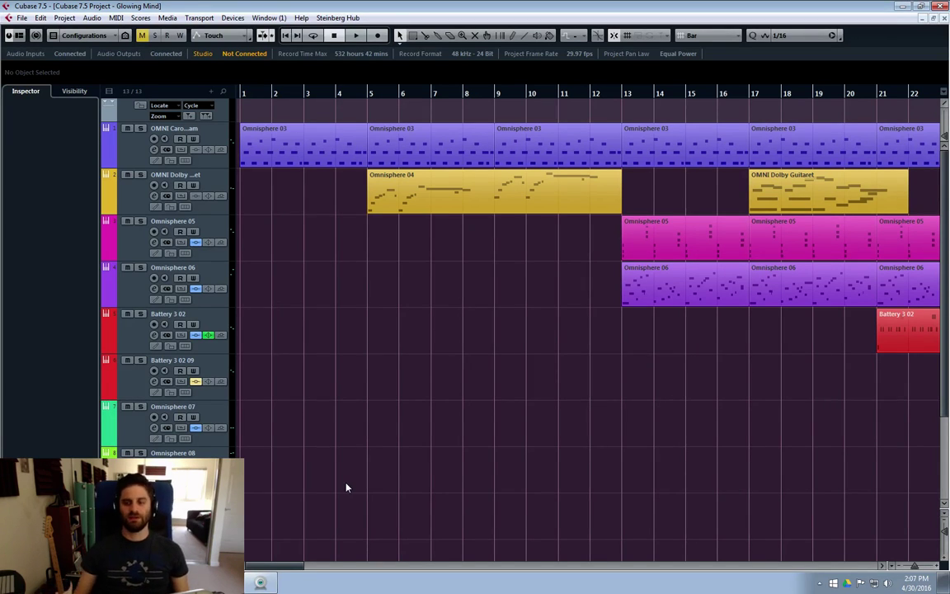
pyautogui.moveTo(266, 568)
pyautogui.mouseDown()
pyautogui.moveTo(275, 569)
pyautogui.moveTo(262, 569)
pyautogui.mouseUp()
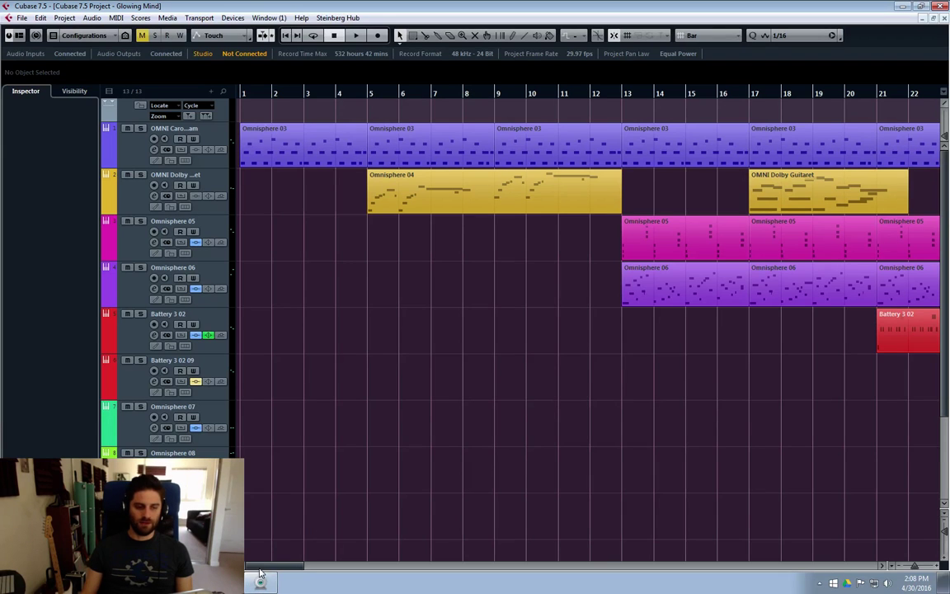
pyautogui.moveTo(263, 566); pyautogui.dragTo(326, 573)
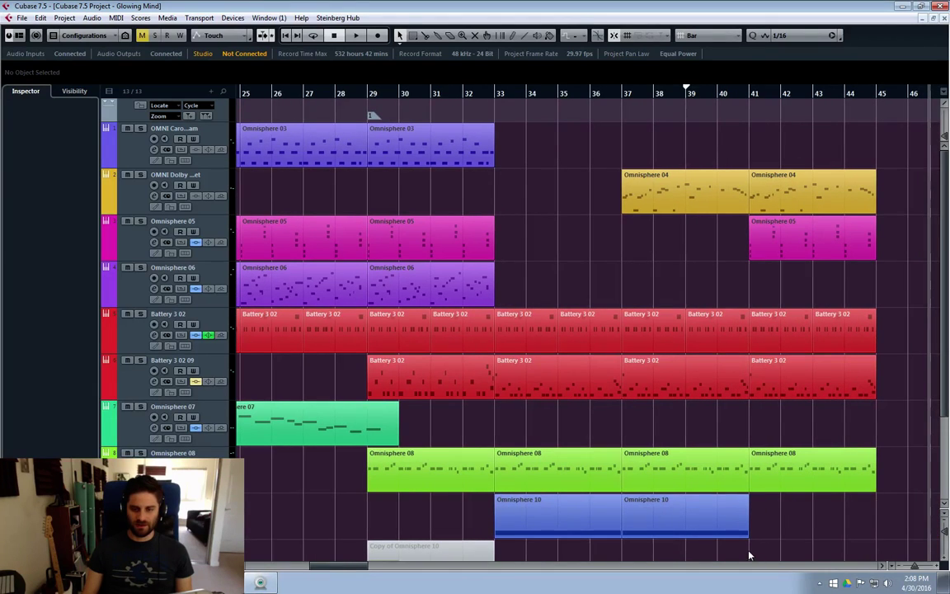
pyautogui.scroll(-3, 757, 505)
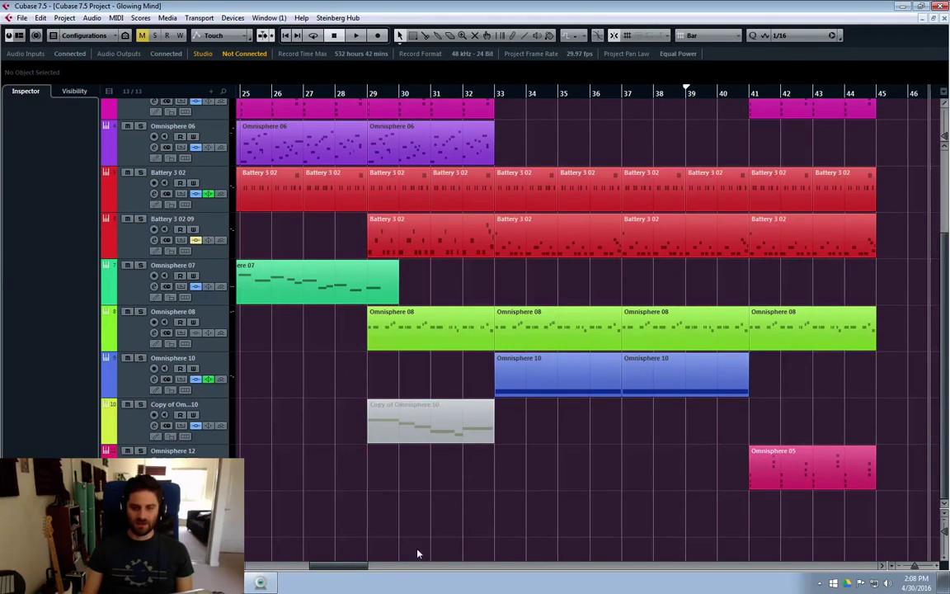
pyautogui.moveTo(349, 568); pyautogui.dragTo(353, 569)
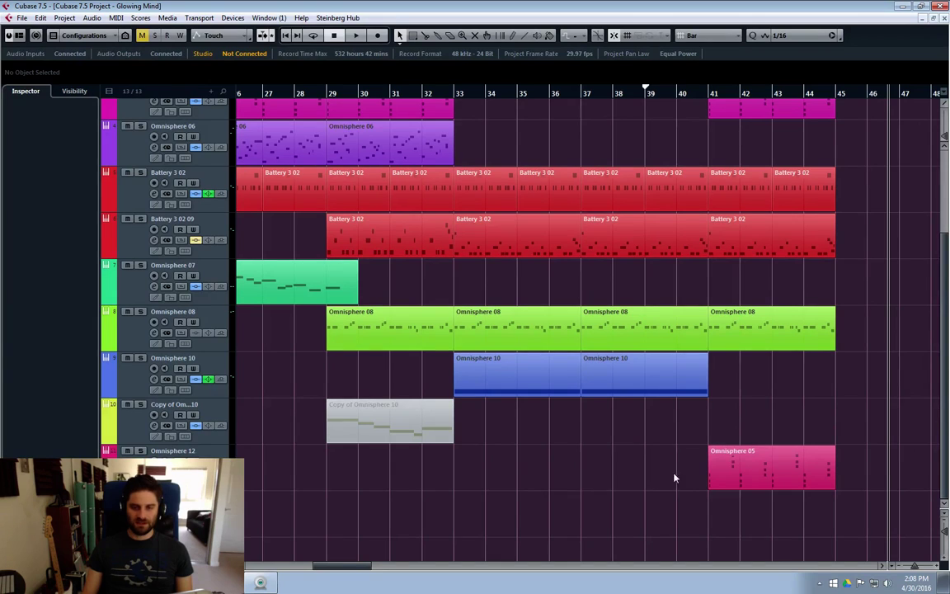
pyautogui.moveTo(552, 488); pyautogui.dragTo(471, 438)
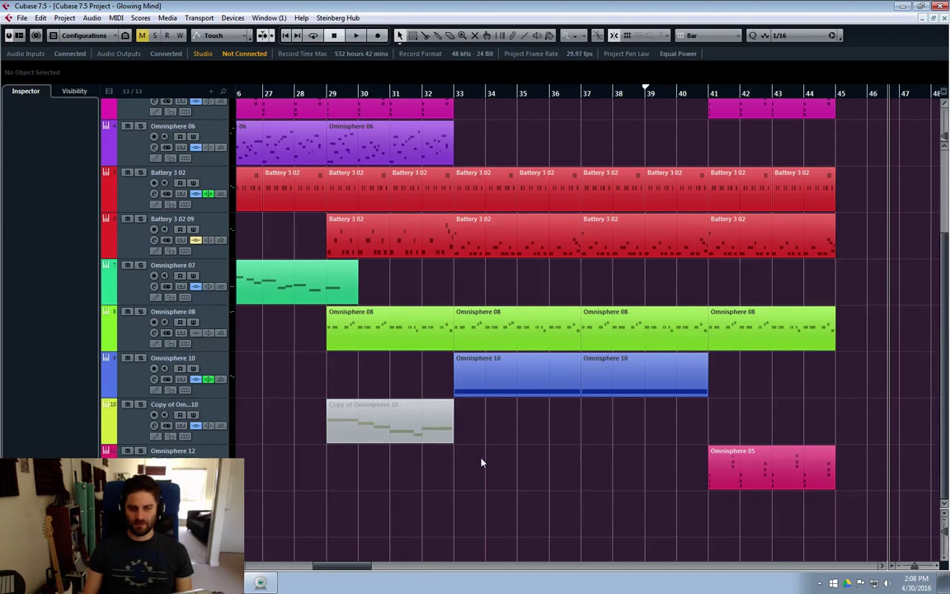
pyautogui.moveTo(354, 566); pyautogui.dragTo(282, 565)
pyautogui.scroll(3, 360, 481)
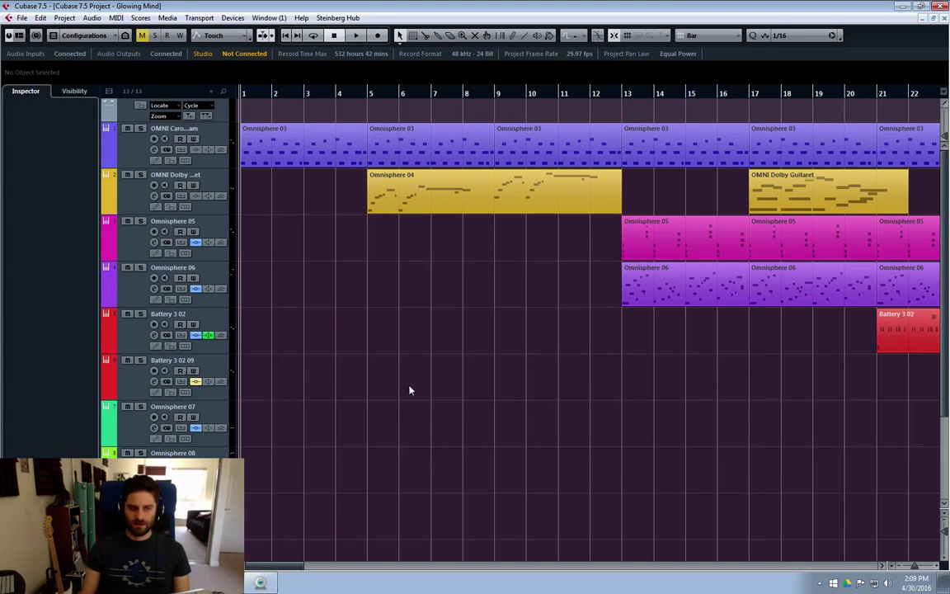
pyautogui.scroll(-2, 362, 494)
pyautogui.scroll(2, 353, 505)
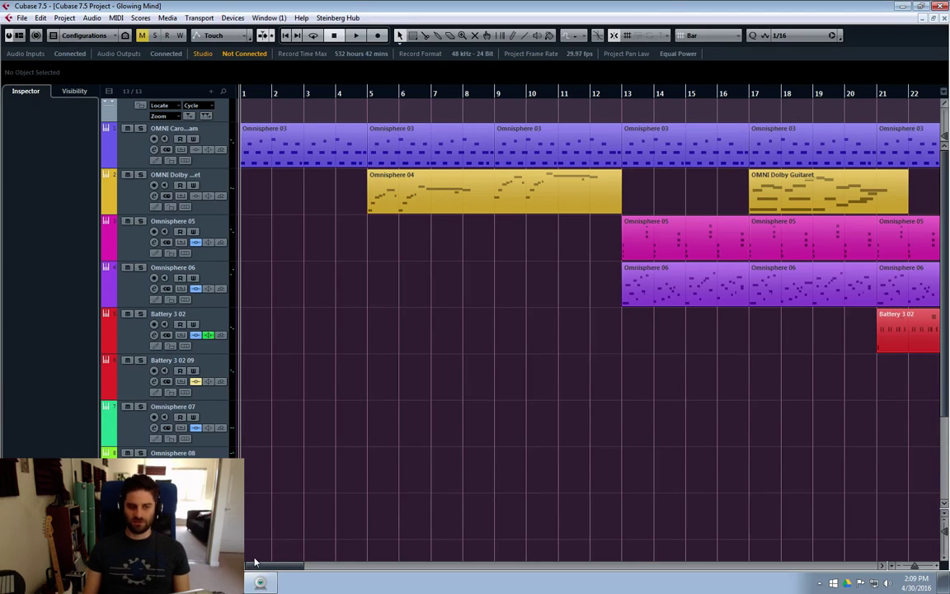
# Step: Mute the Omnisphere 12 track and return to the beginning of the arrangement
pyautogui.moveTo(262, 571); pyautogui.dragTo(304, 571)
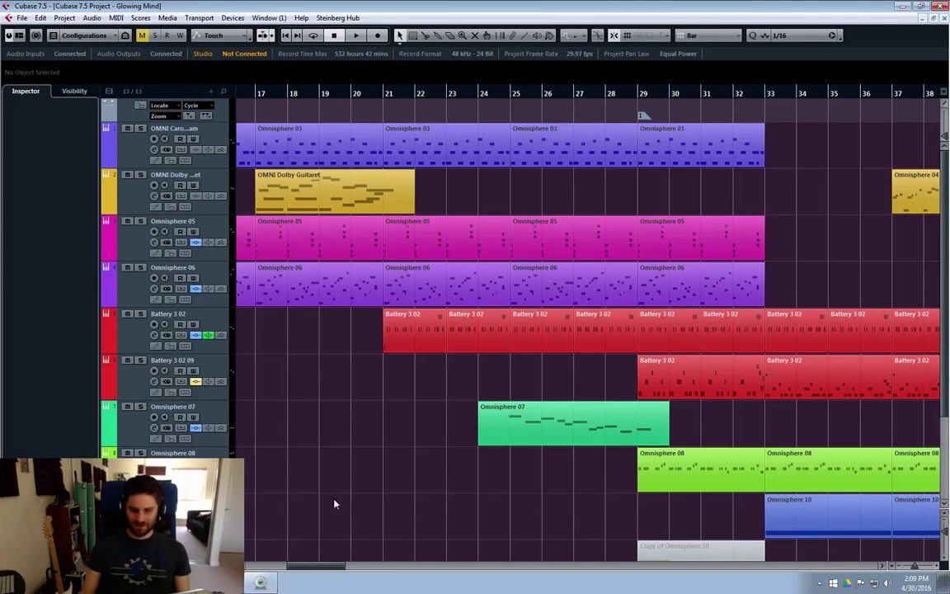
pyautogui.moveTo(325, 571); pyautogui.dragTo(330, 570)
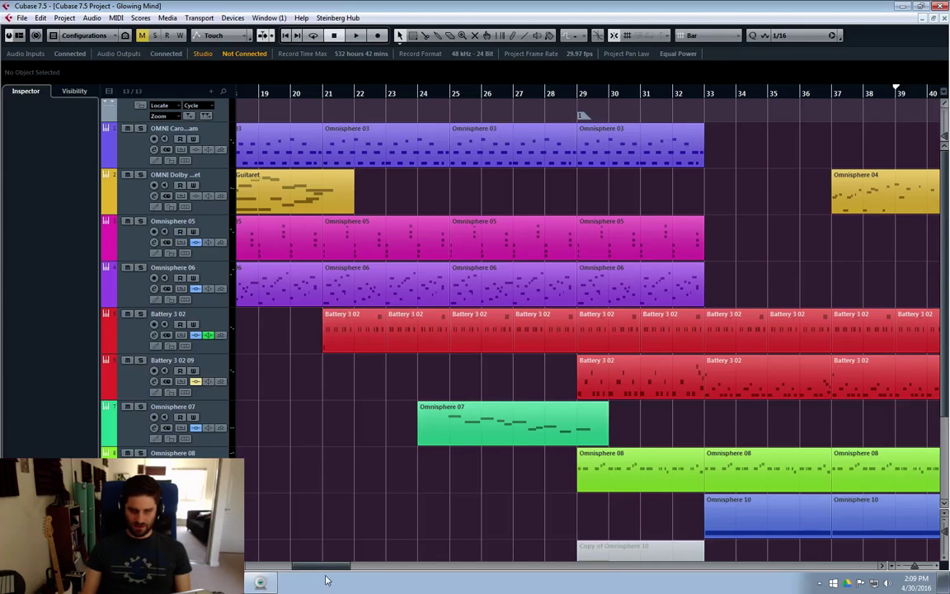
pyautogui.moveTo(328, 566); pyautogui.dragTo(378, 566)
pyautogui.scroll(-3, 493, 230)
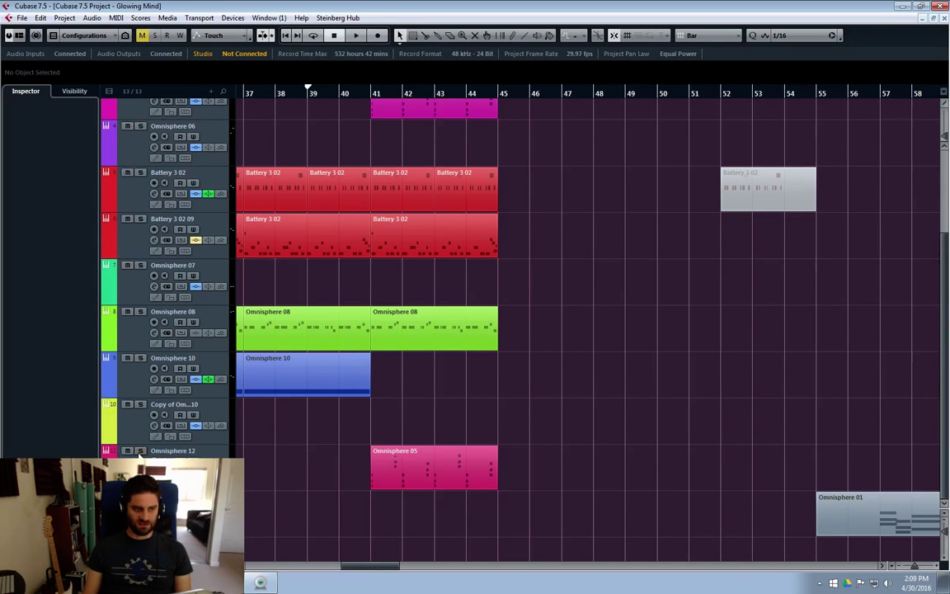
pyautogui.moveTo(361, 565); pyautogui.dragTo(255, 564)
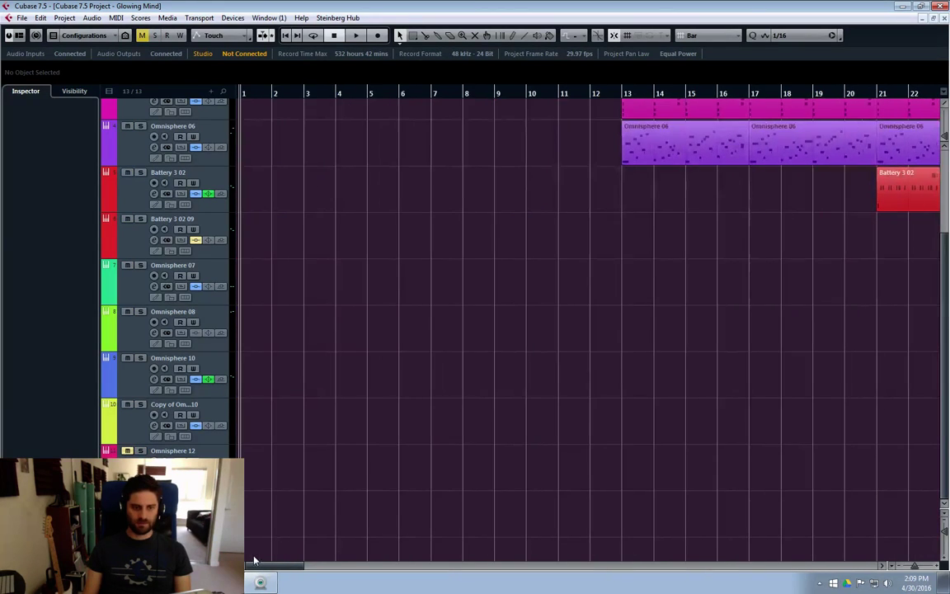
pyautogui.scroll(3, 354, 469)
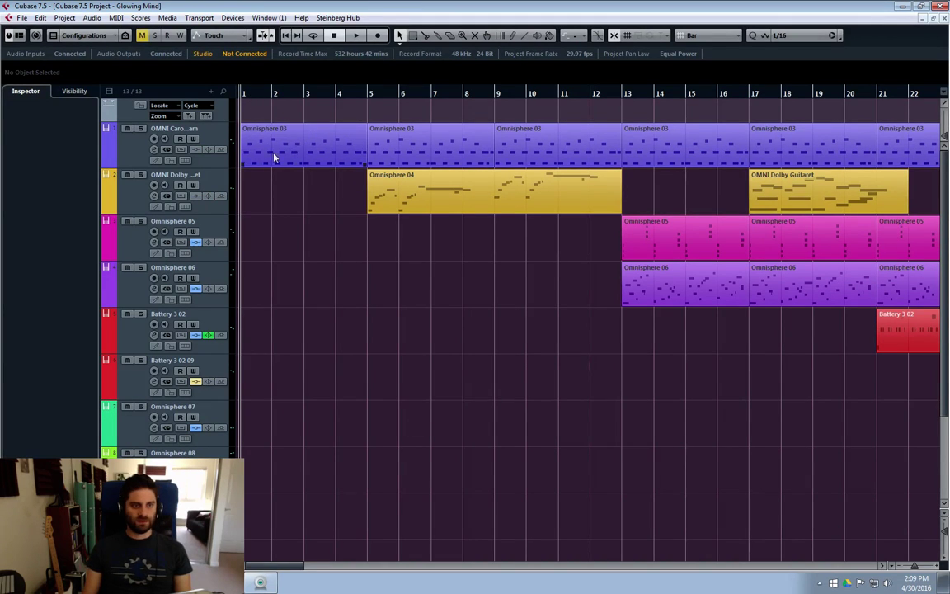
# Step: Play the arrangement from bar 1 with the OMNI Carousel Dream track selected
pyautogui.press('space')
pyautogui.click(130, 160)
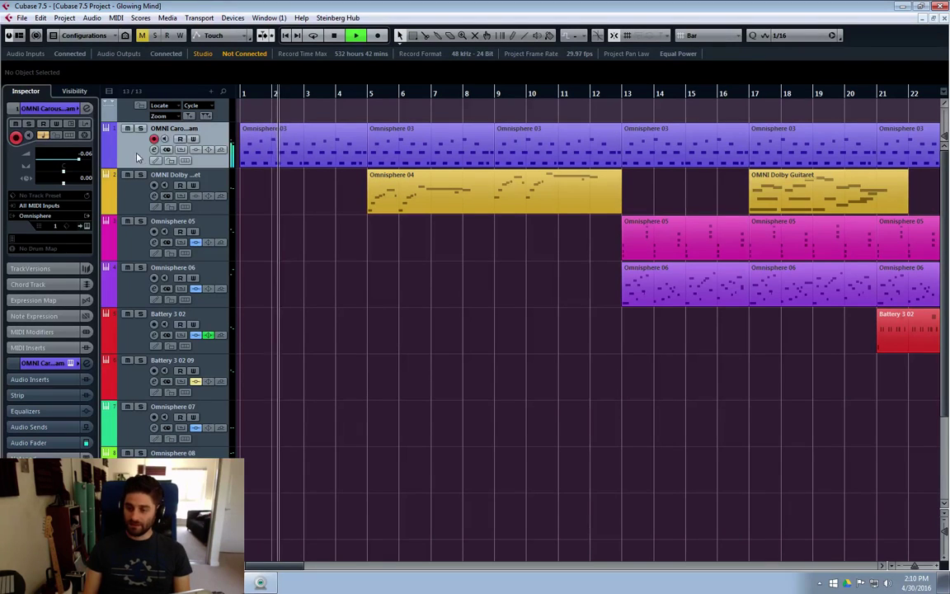
pyautogui.click(305, 195)
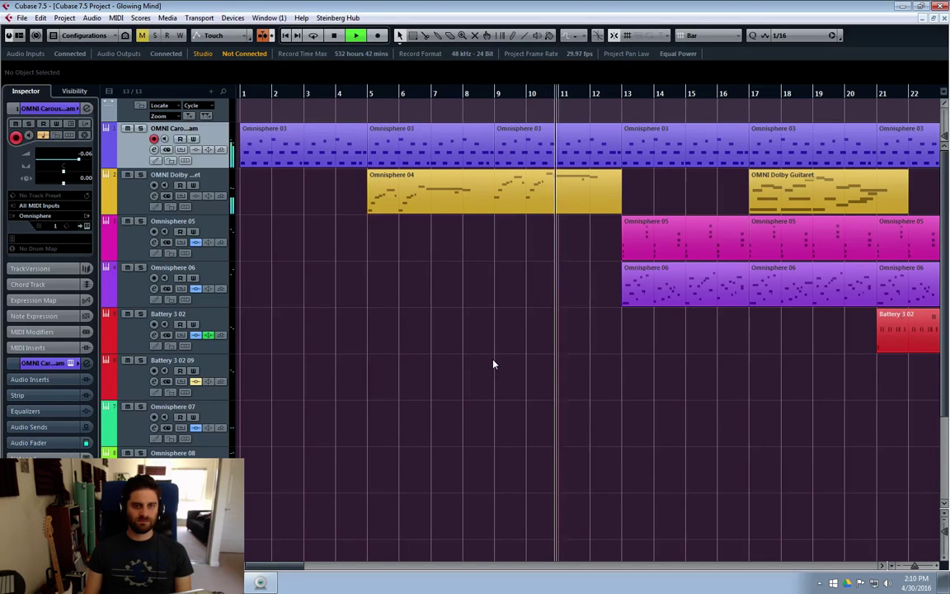
# Step: Select the Omnisphere 05 track and check which patch its Omnisphere instrument uses, closing the instrument again
pyautogui.click(124, 221)
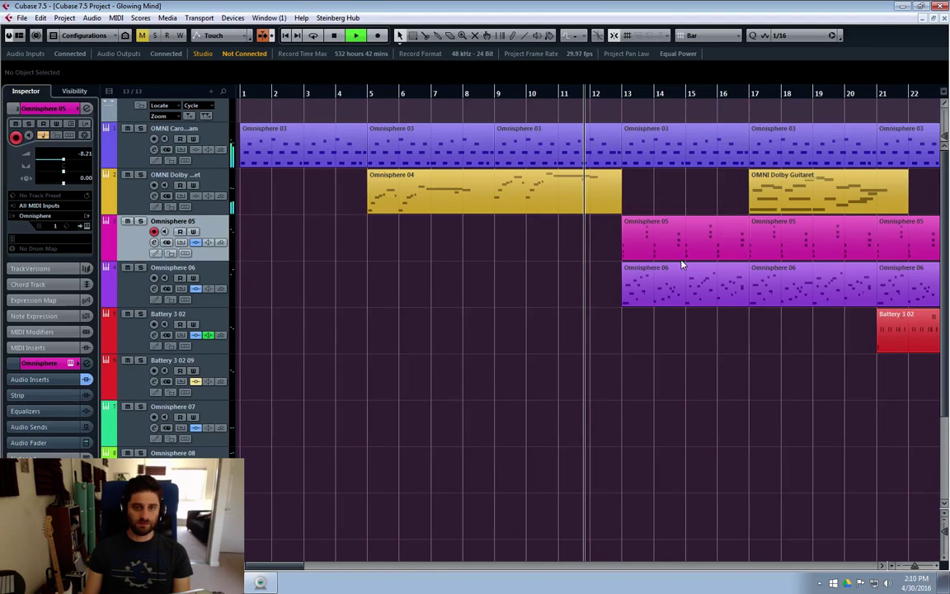
pyautogui.press('e')
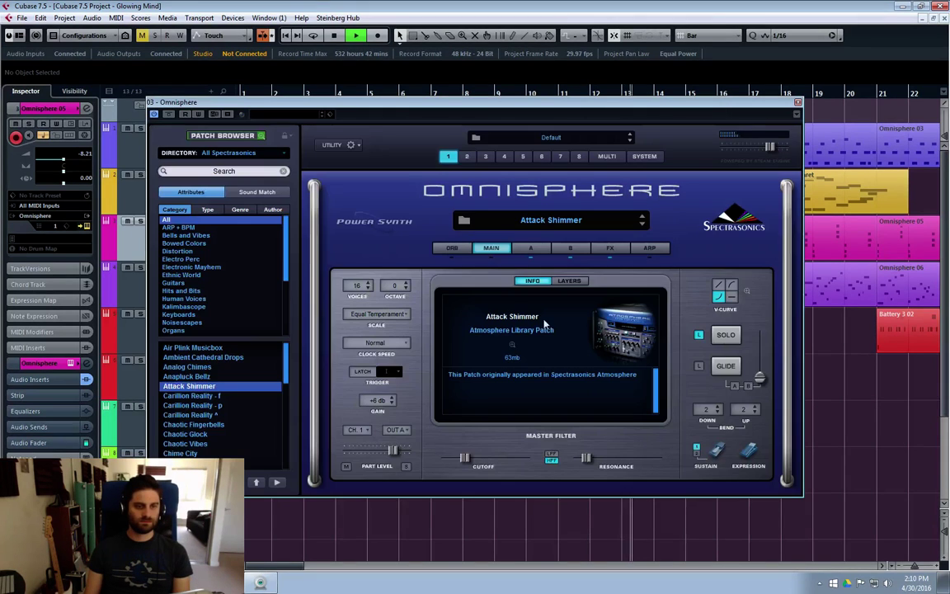
pyautogui.press('e')
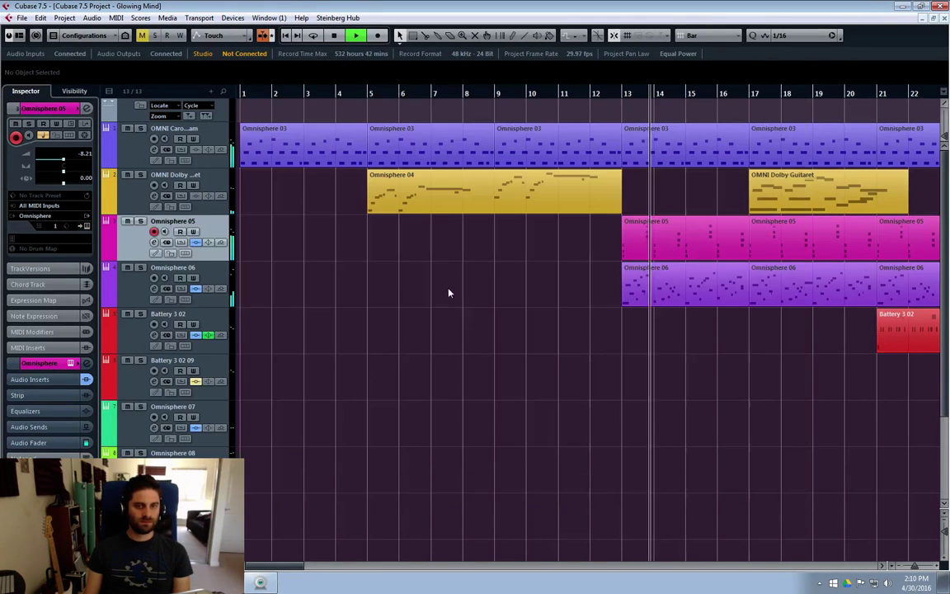
# Step: Rename the Omnisphere 05 track as OMNI Attack Shimmer
pyautogui.doubleClick(173, 221)
pyautogui.write('OM')
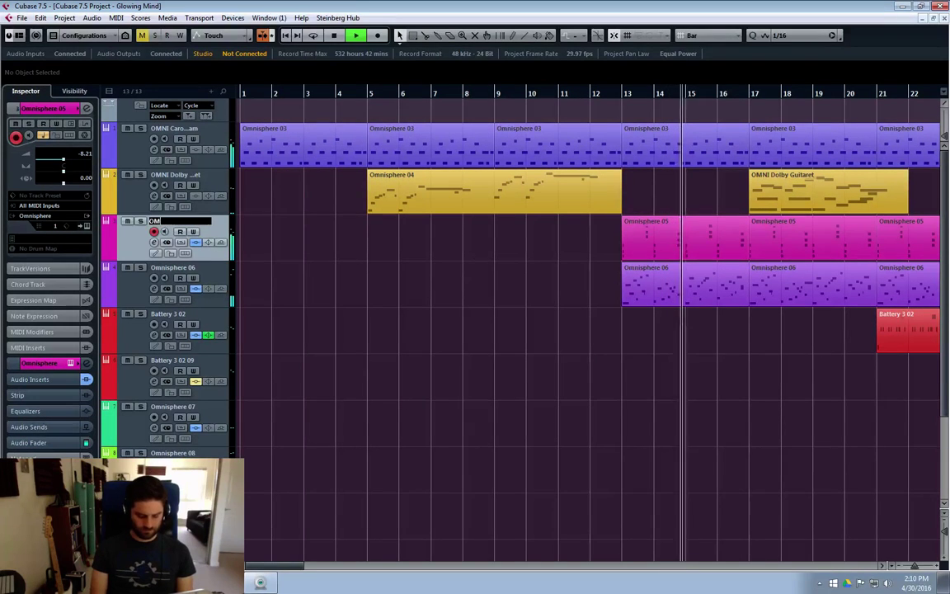
pyautogui.write('NI Attack S')
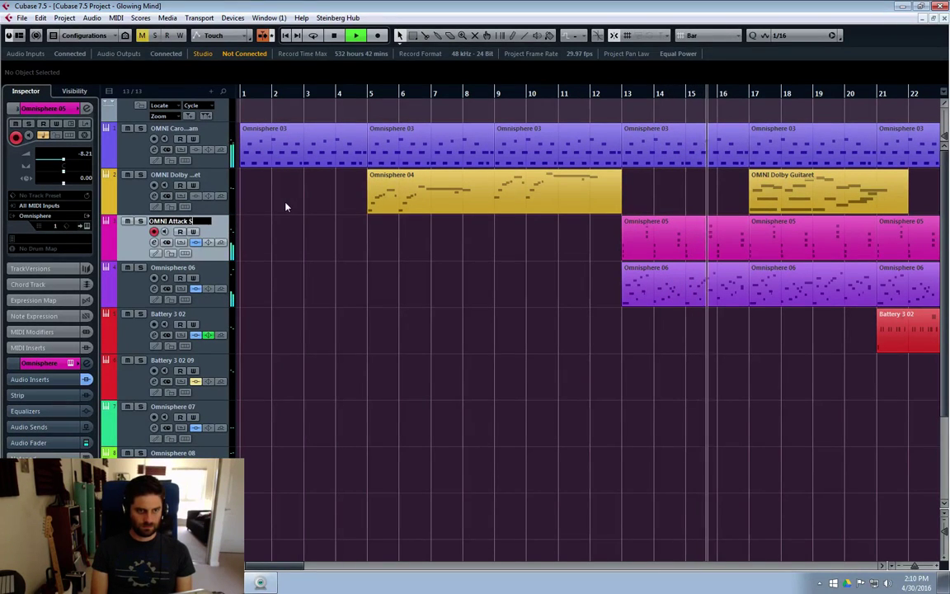
pyautogui.write('himmer')
pyautogui.press('Return')
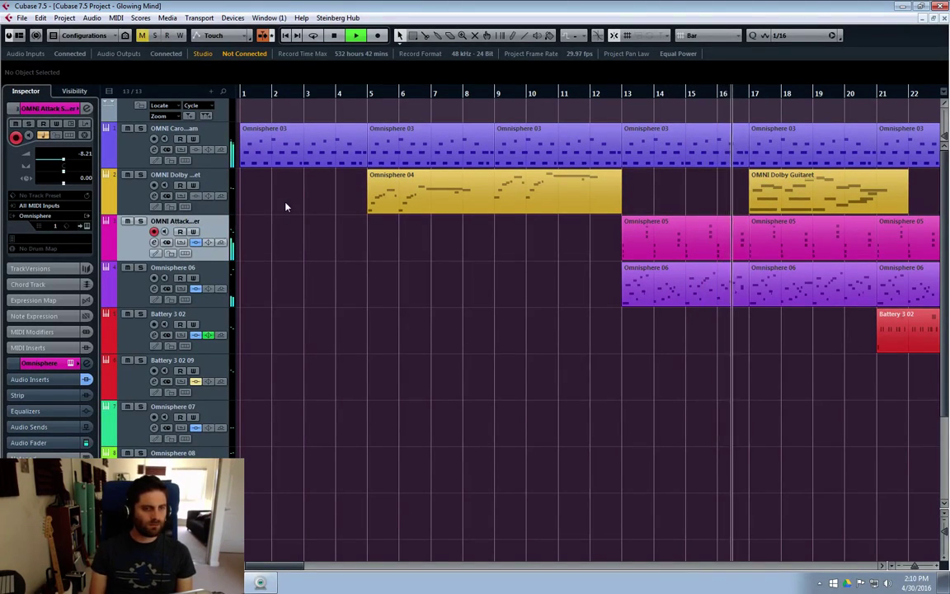
# Step: Check which patch the Omnisphere 06 track's instrument uses and rename the track as OMNI Glass Hammer
pyautogui.click(130, 291)
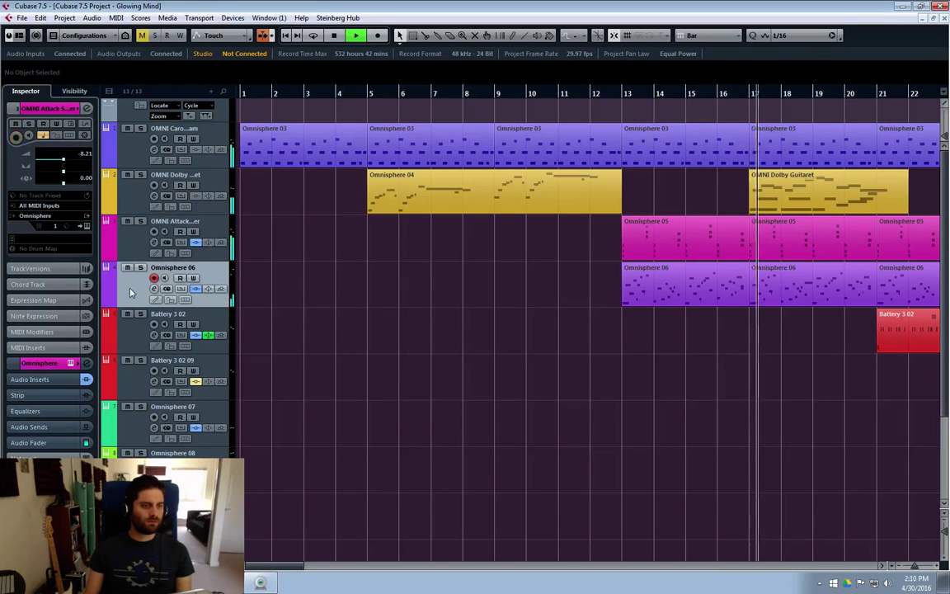
pyautogui.rightClick(129, 292)
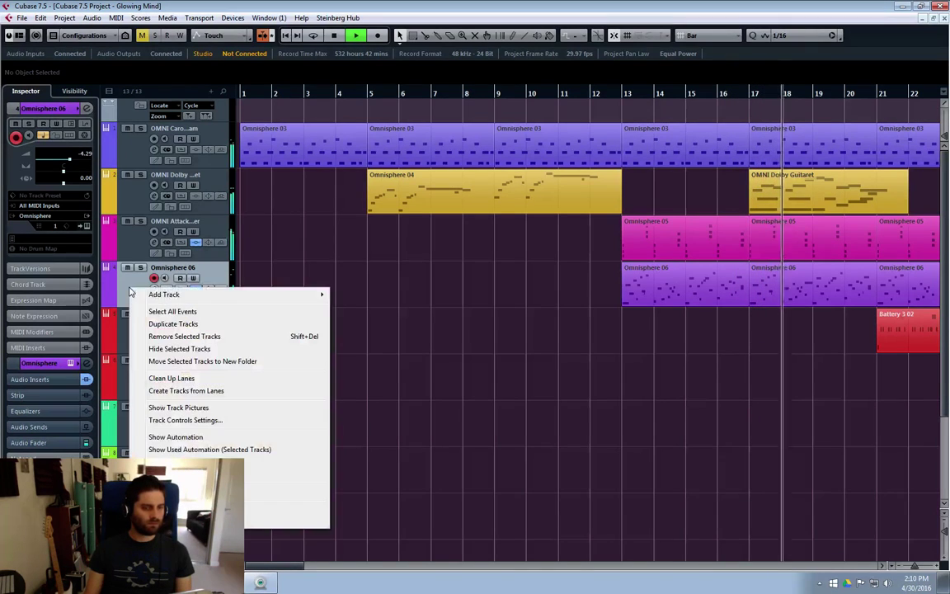
pyautogui.click(240, 286)
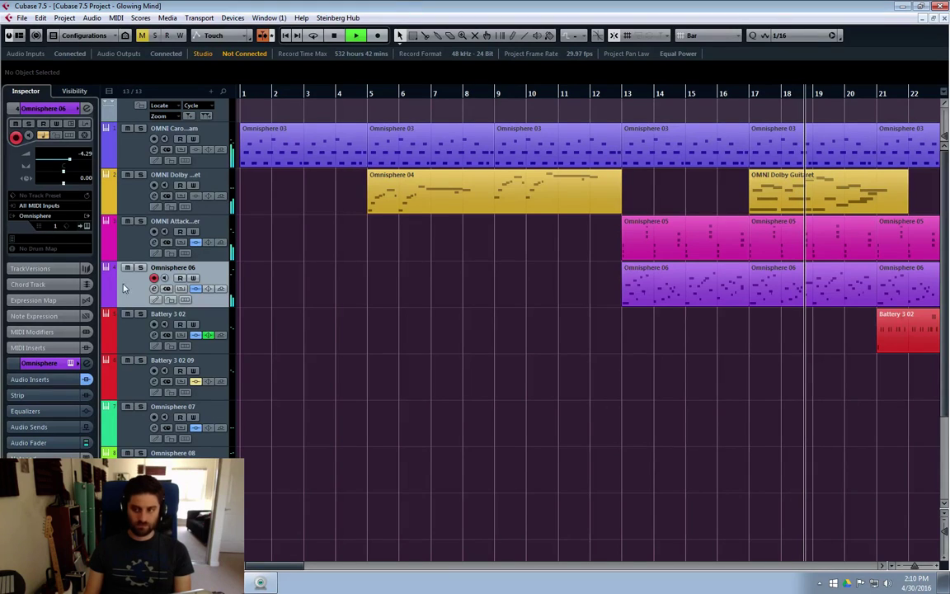
pyautogui.press('e')
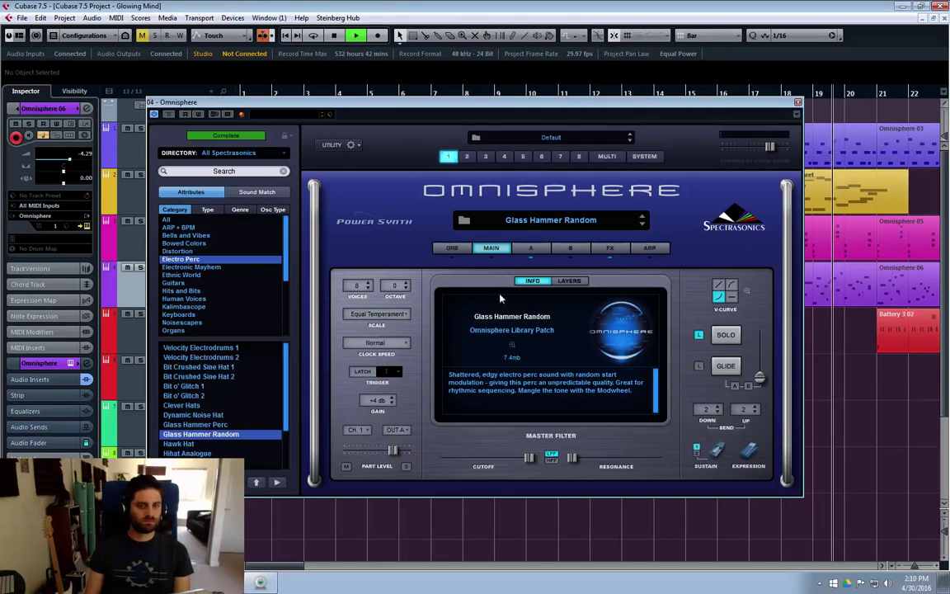
pyautogui.press('e')
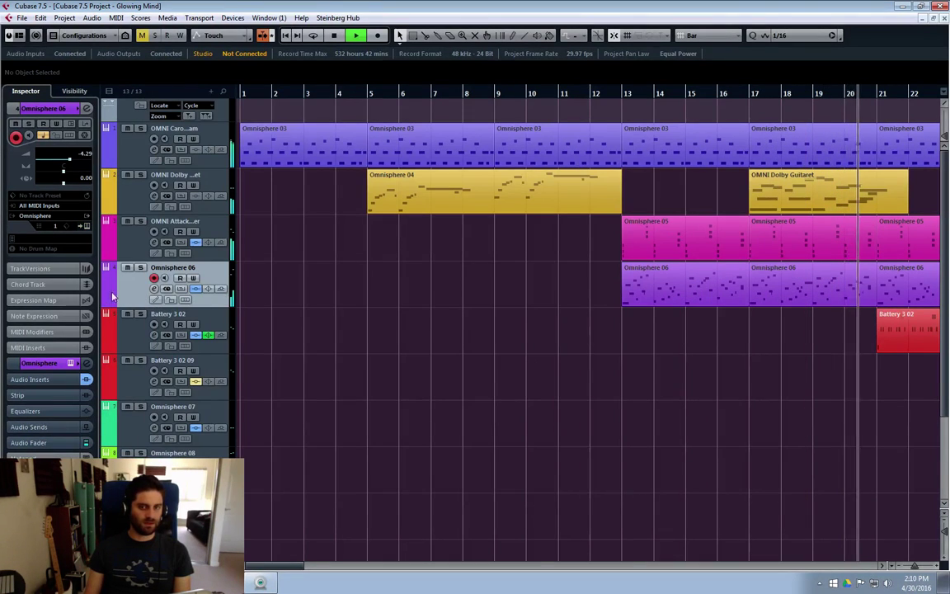
pyautogui.doubleClick(164, 269)
pyautogui.write('OMNI')
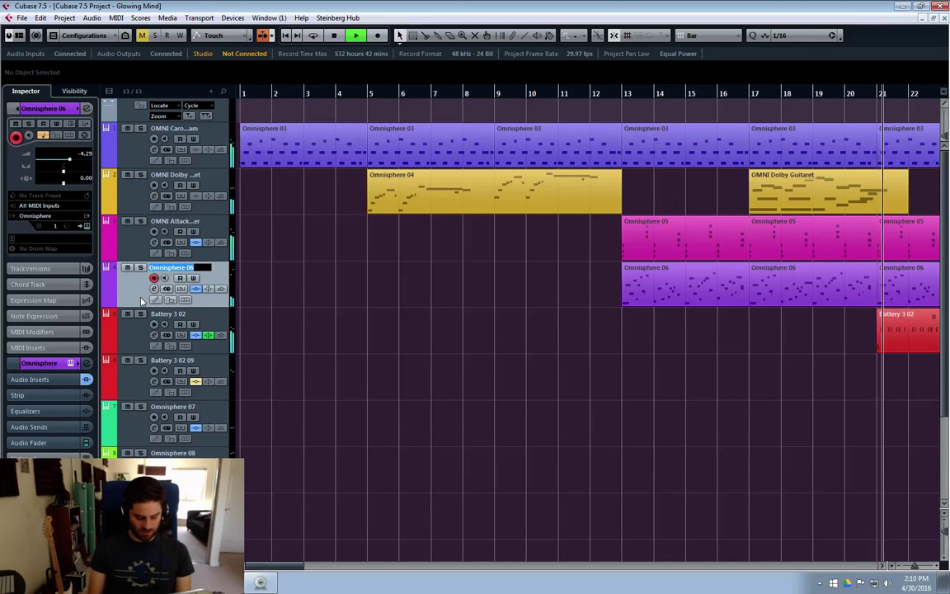
pyautogui.write(' Glass Hammer')
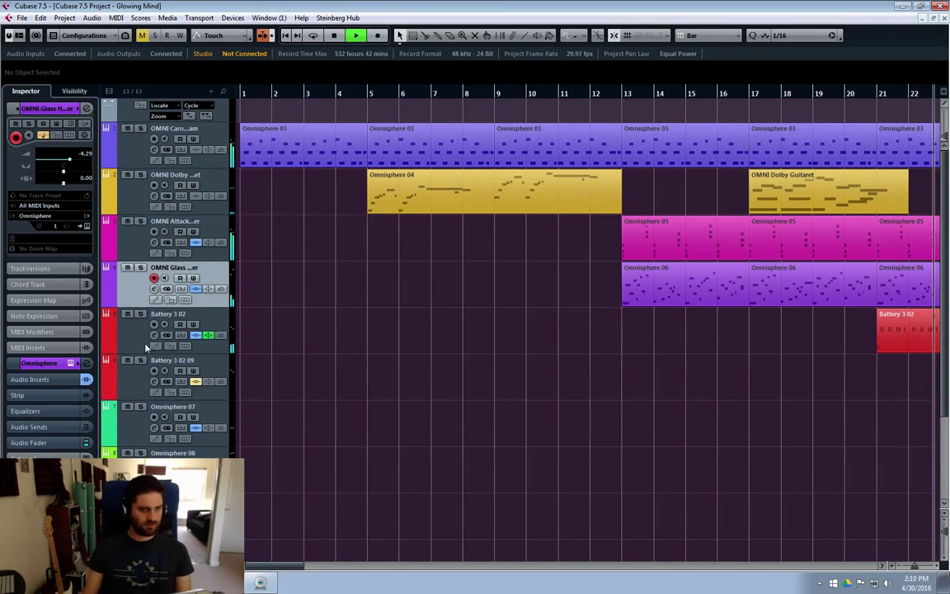
# Step: Check which kit the Battery 3 02 track's instrument has loaded and rename the track as Heavy Rock Kit
pyautogui.click(130, 325)
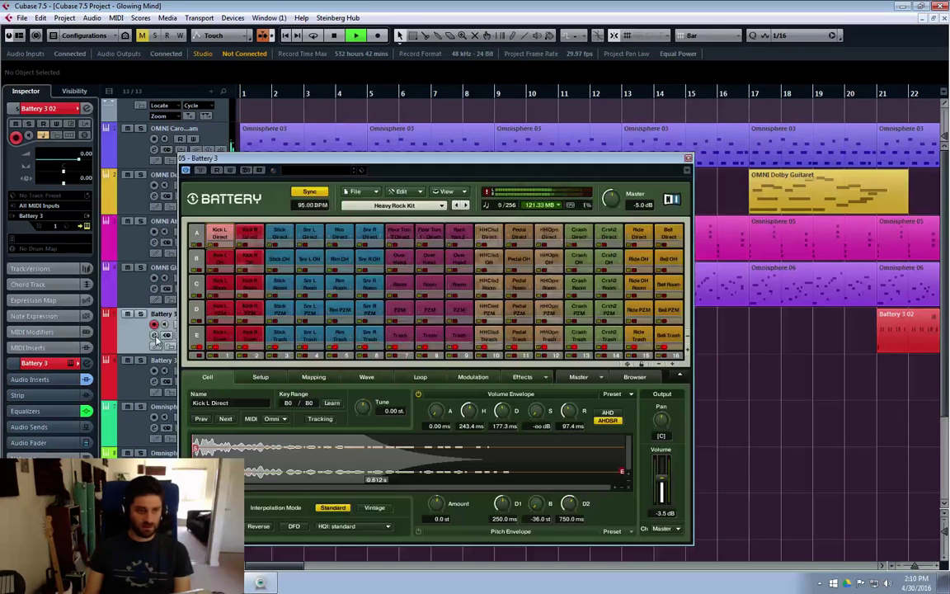
pyautogui.click(154, 335)
pyautogui.click(153, 335)
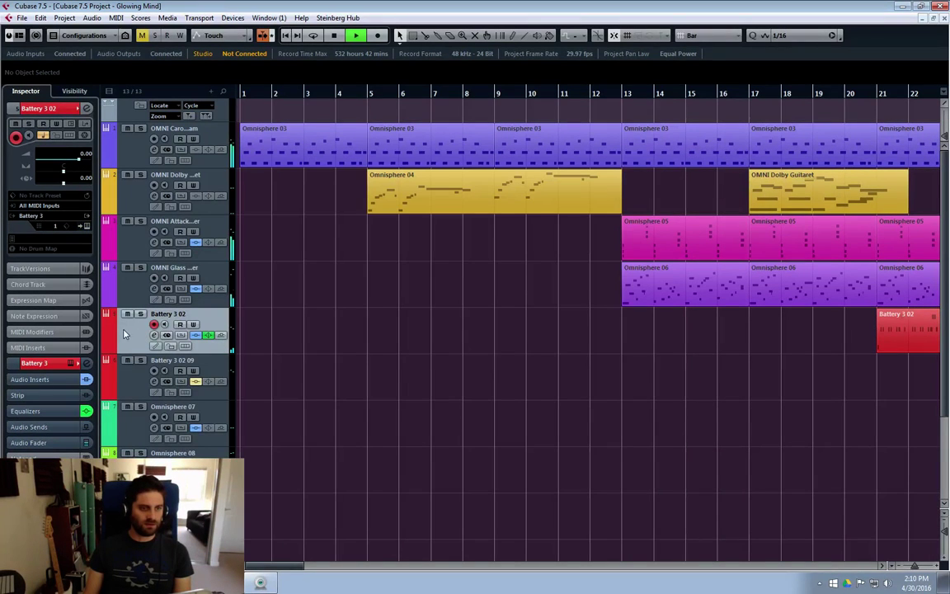
pyautogui.rightClick(173, 317)
pyautogui.click(138, 333)
pyautogui.doubleClick(174, 314)
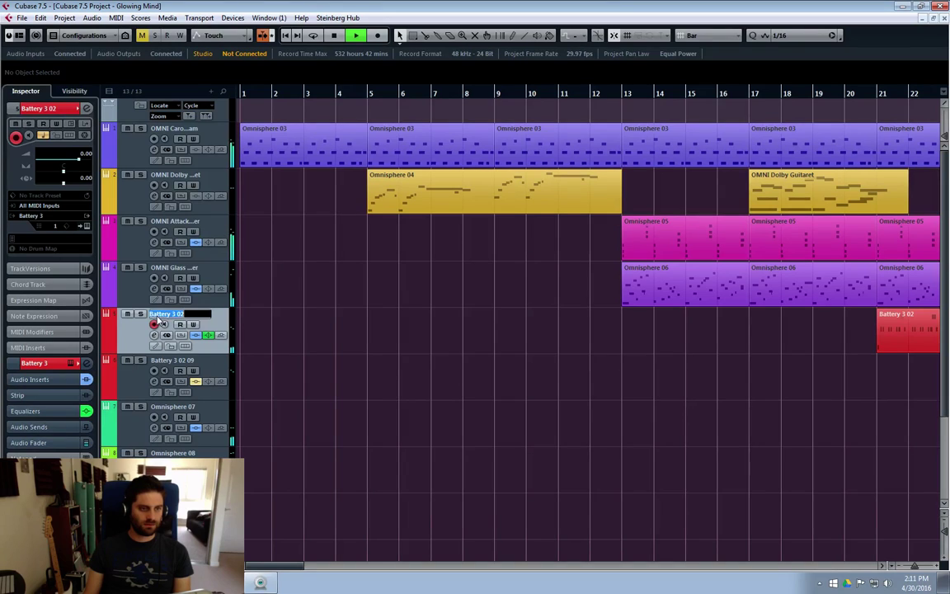
pyautogui.write('HEavy')
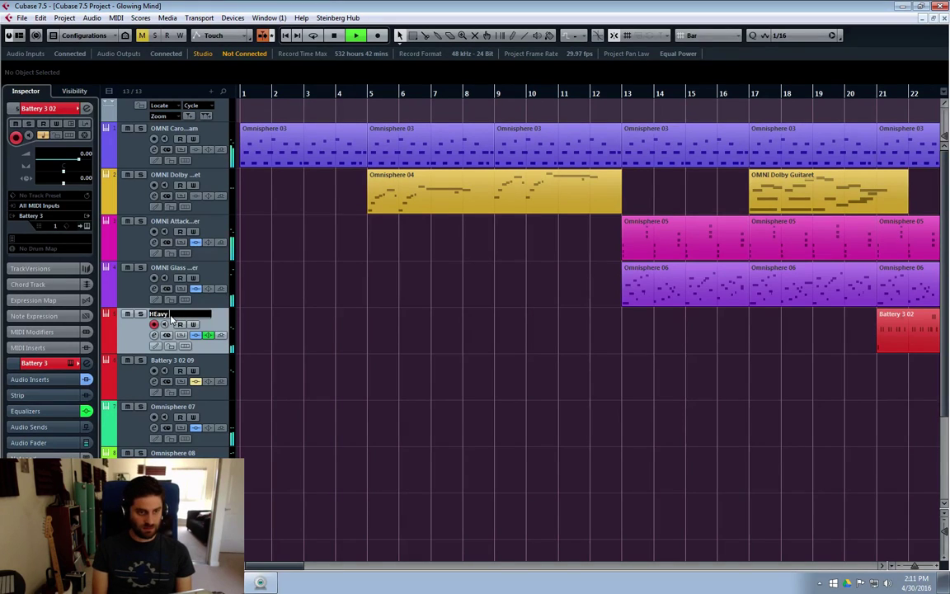
pyautogui.write('a')
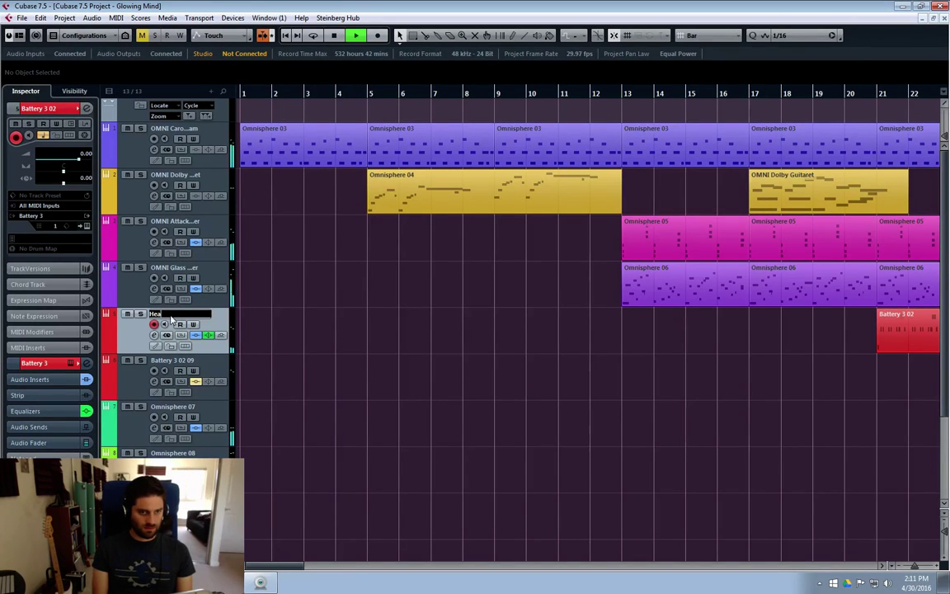
pyautogui.write('vy Rock Kit')
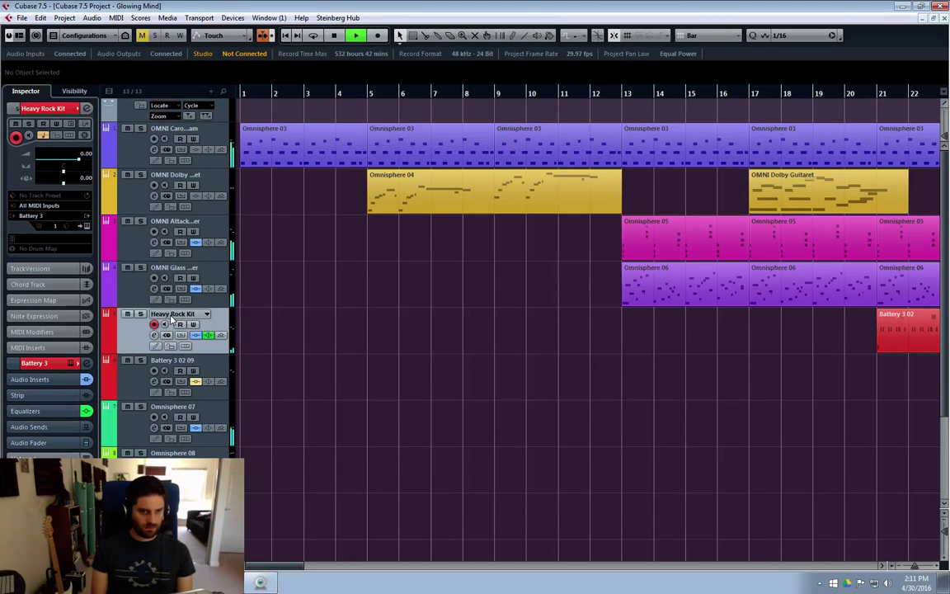
# Step: Rename the Battery 3 02 09 track as Heavy Rock Kit
pyautogui.click(154, 372)
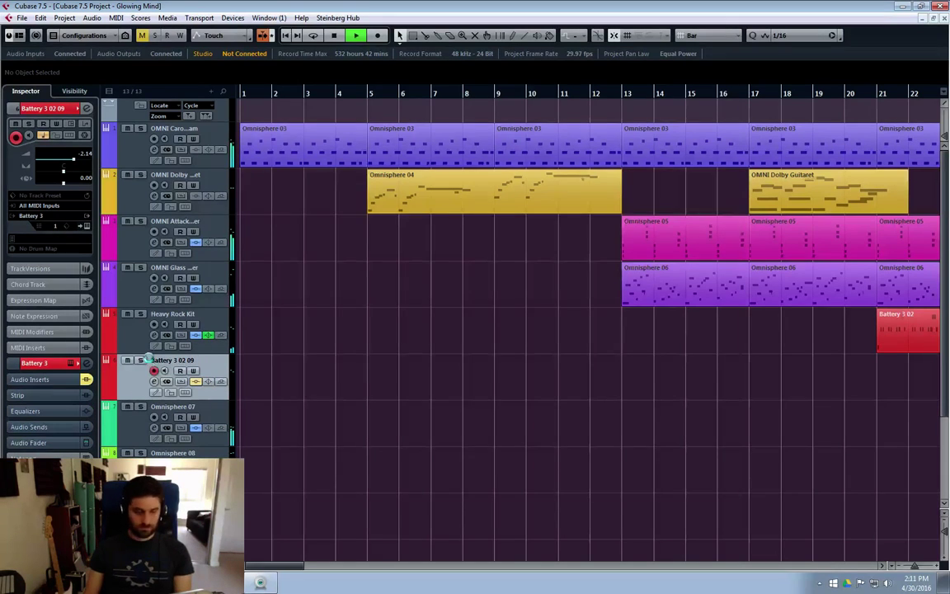
pyautogui.click(195, 382)
pyautogui.click(194, 381)
pyautogui.doubleClick(181, 361)
pyautogui.write('H')
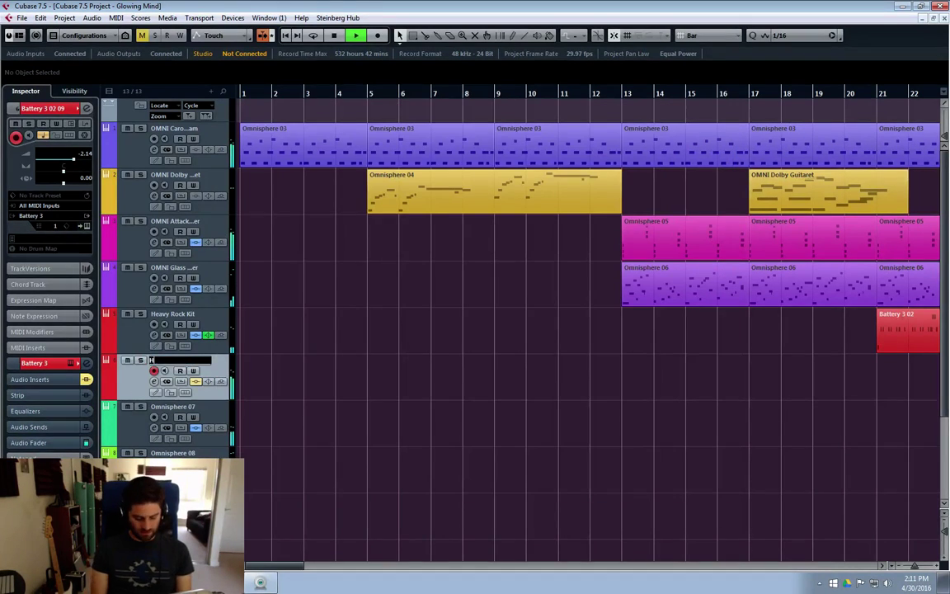
pyautogui.write('eavy Rock Kit')
pyautogui.press('Return')
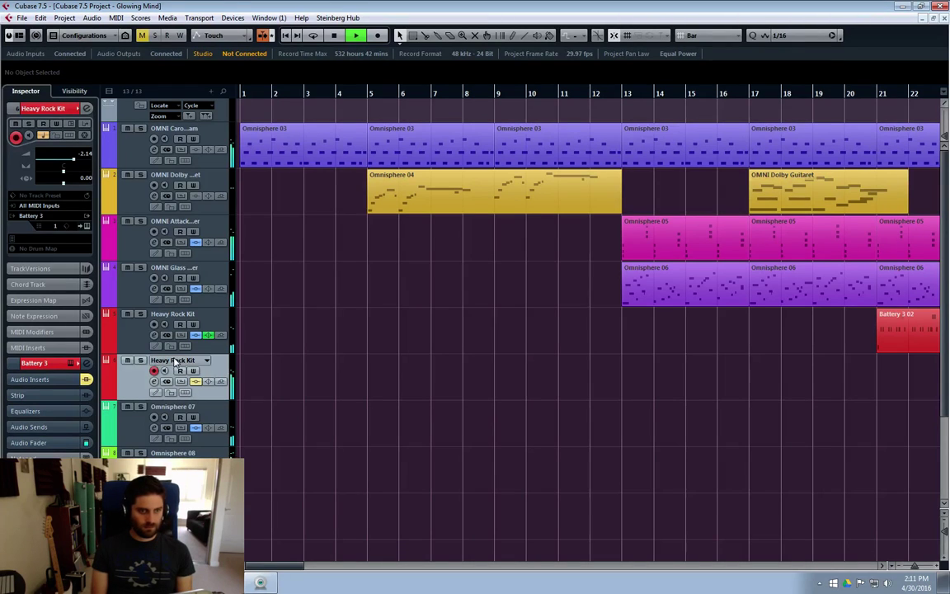
# Step: Check which patch the Omnisphere 07 track's instrument uses and rename the track as OMNI Cream of Emotion 2
pyautogui.click(138, 418)
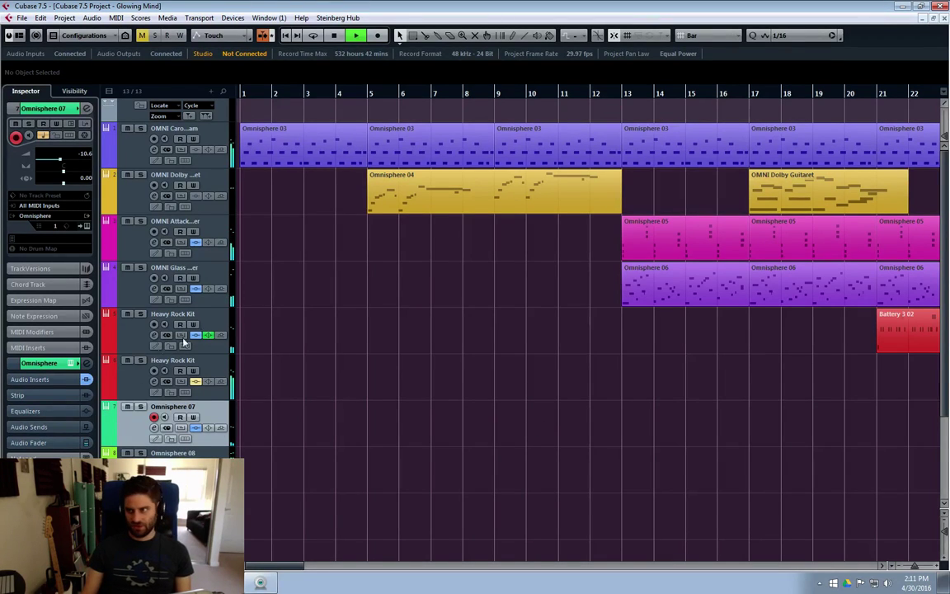
pyautogui.click(154, 427)
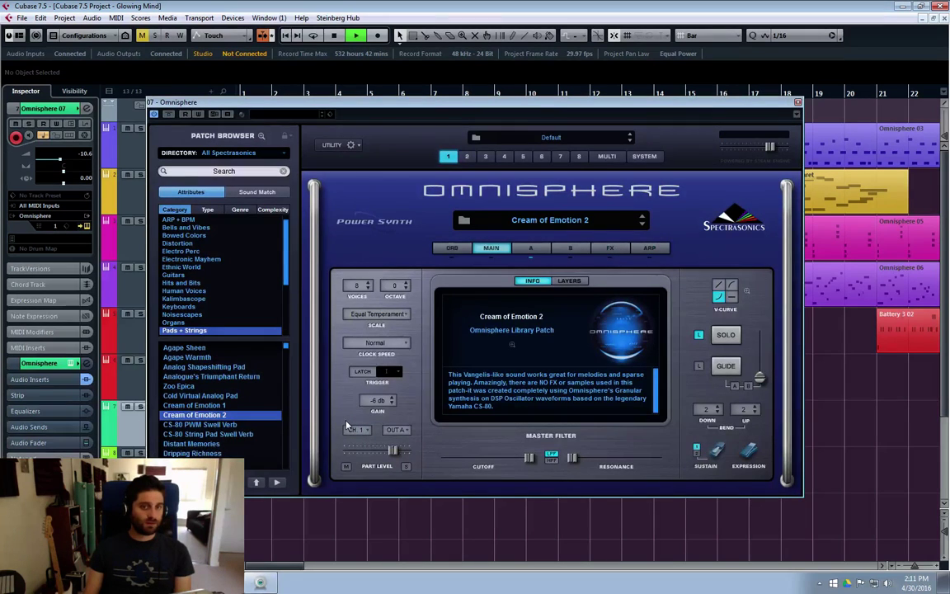
pyautogui.click(153, 427)
pyautogui.doubleClick(175, 409)
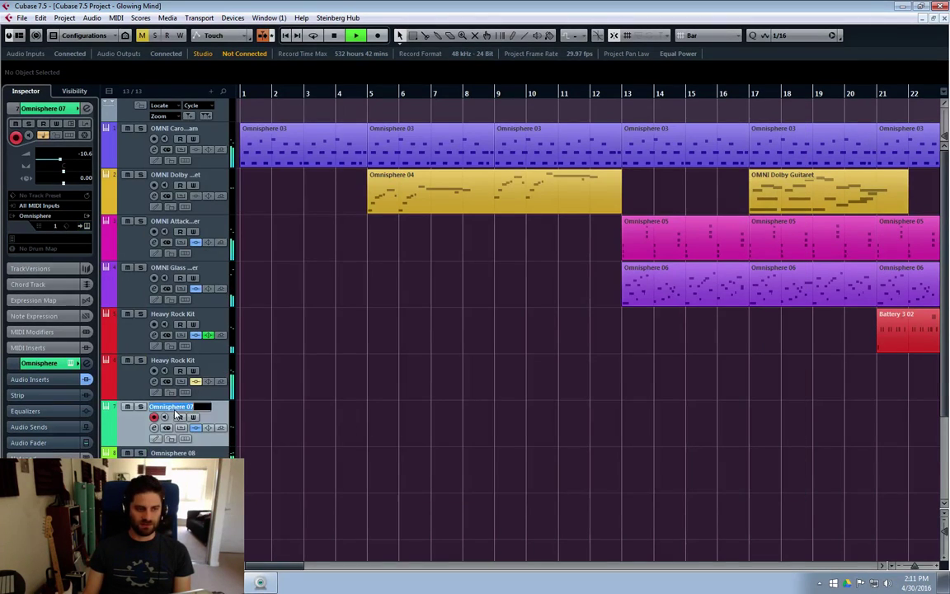
pyautogui.write('OMNI')
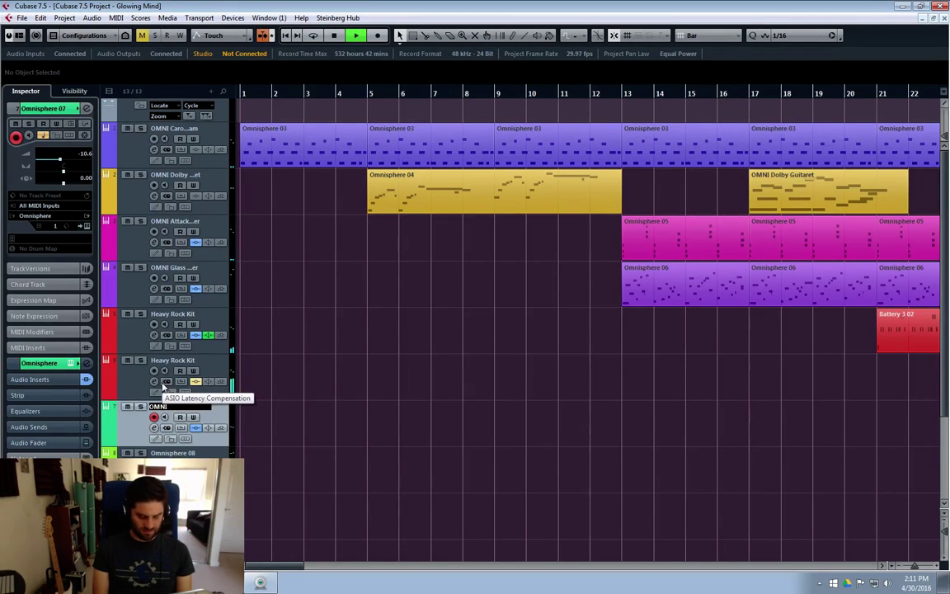
pyautogui.write('Cream of Emo')
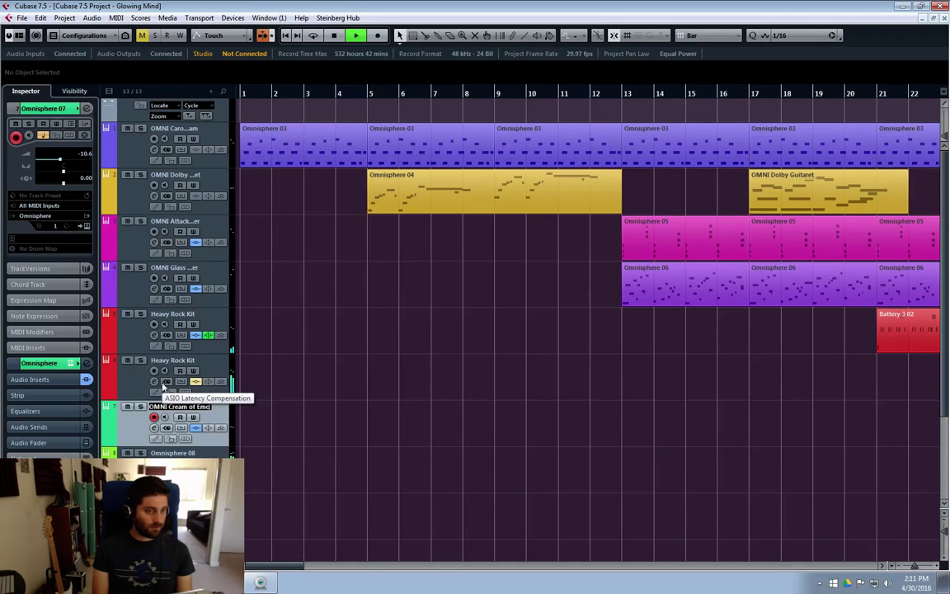
pyautogui.write('tion 2')
pyautogui.press('Return')
# Step: Open the Omnisphere 08 track's instrument and rename the track after its Octabass Plucker patch, prefixed with OMNI
pyautogui.click(172, 460)
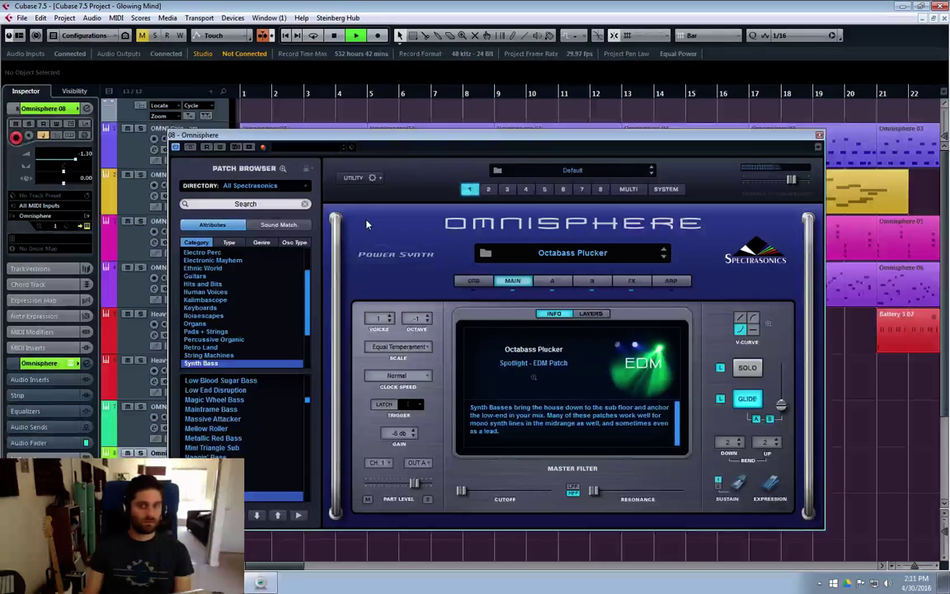
pyautogui.hotkey('ctrl', 'w')
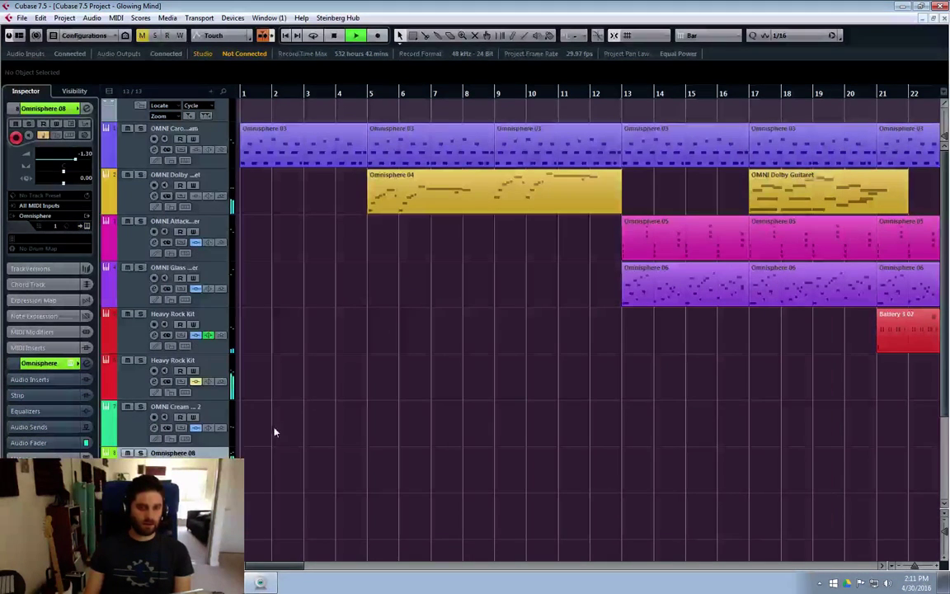
pyautogui.doubleClick(174, 452)
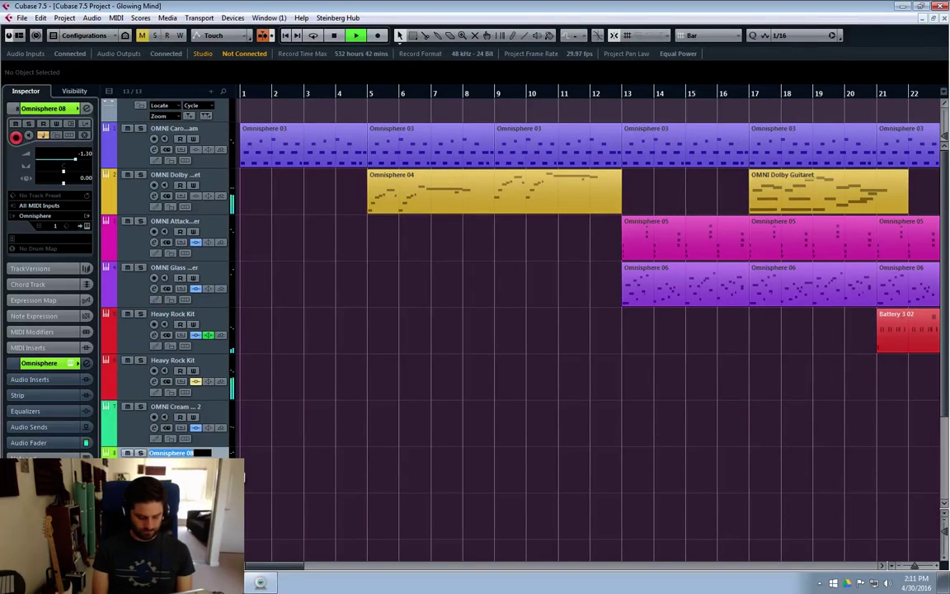
pyautogui.write('OMNI')
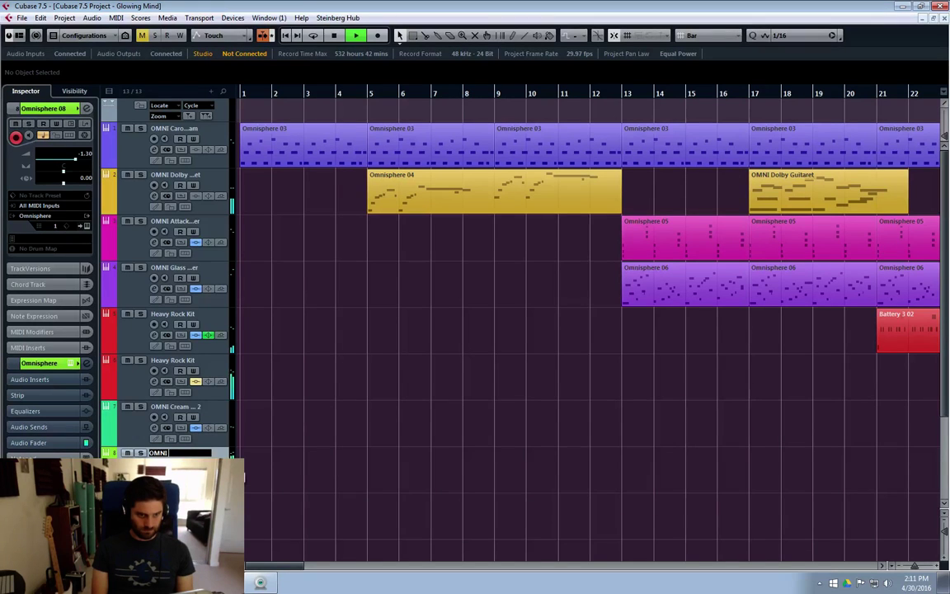
pyautogui.write(' Octobass Pl')
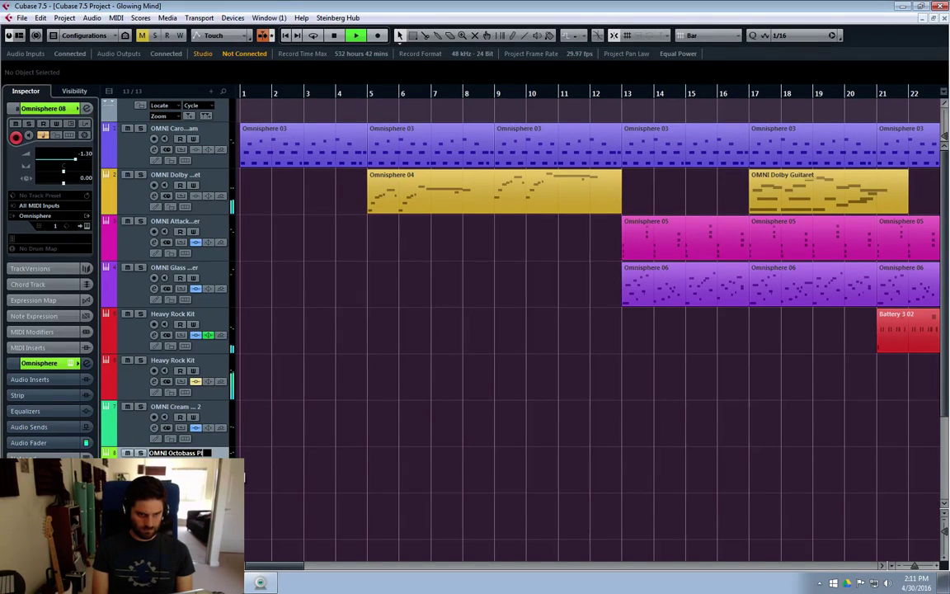
pyautogui.write('ayer')
pyautogui.press('Return')
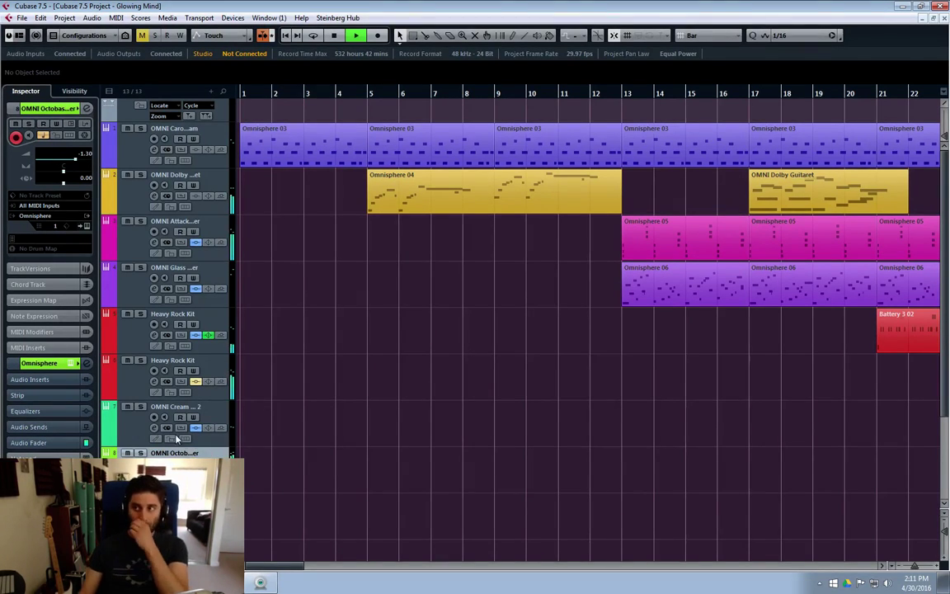
# Step: Check which patch the Omnisphere 10 track's instrument uses and rename the track after Platinum Shiny Strings, prefixed with OMNI
pyautogui.scroll(-2, 361, 429)
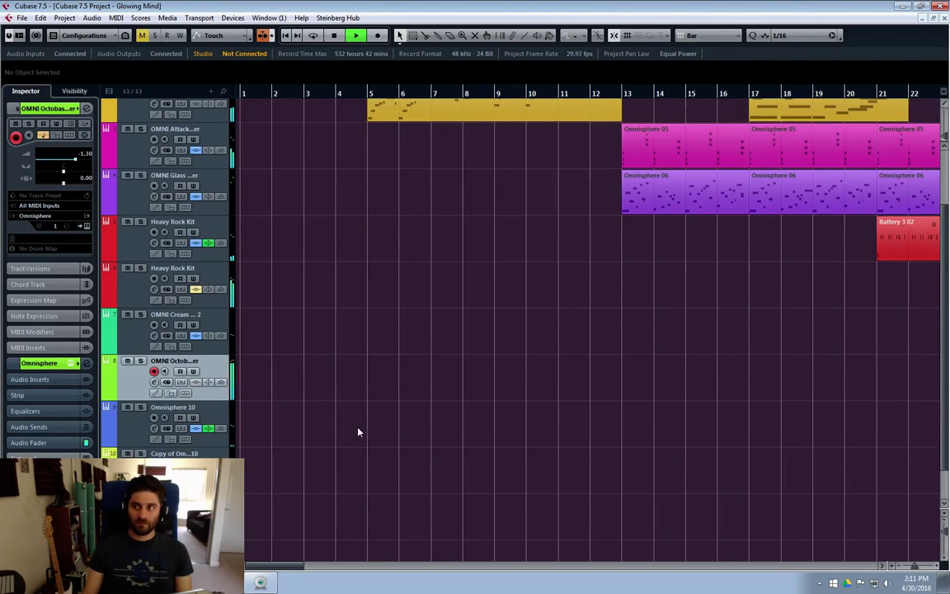
pyautogui.click(358, 432)
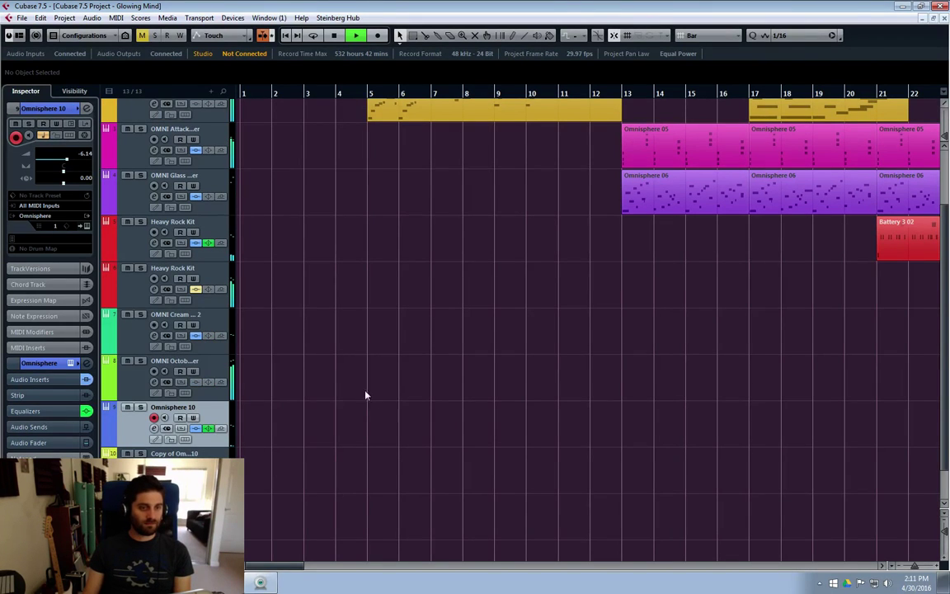
pyautogui.press('e')
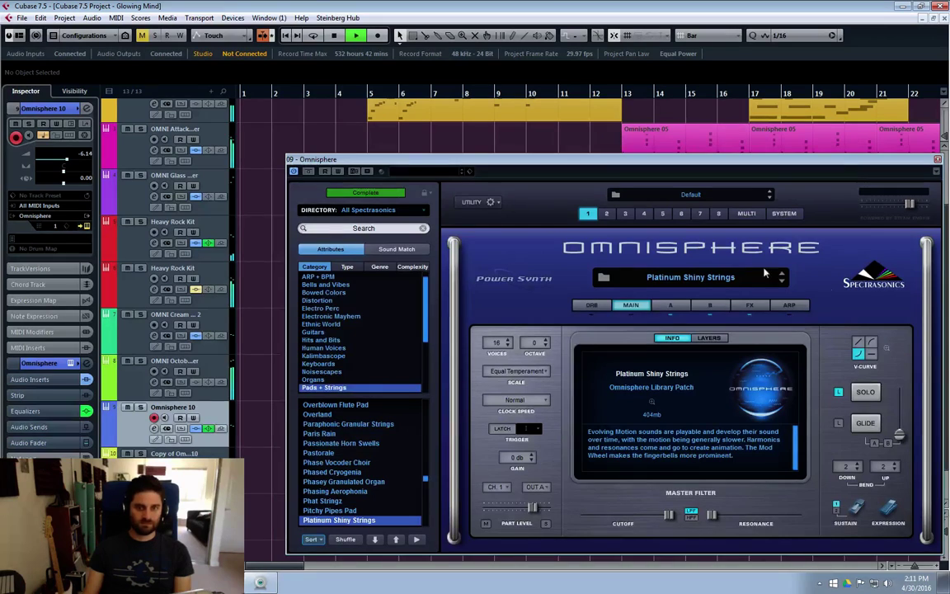
pyautogui.press('e')
pyautogui.doubleClick(157, 407)
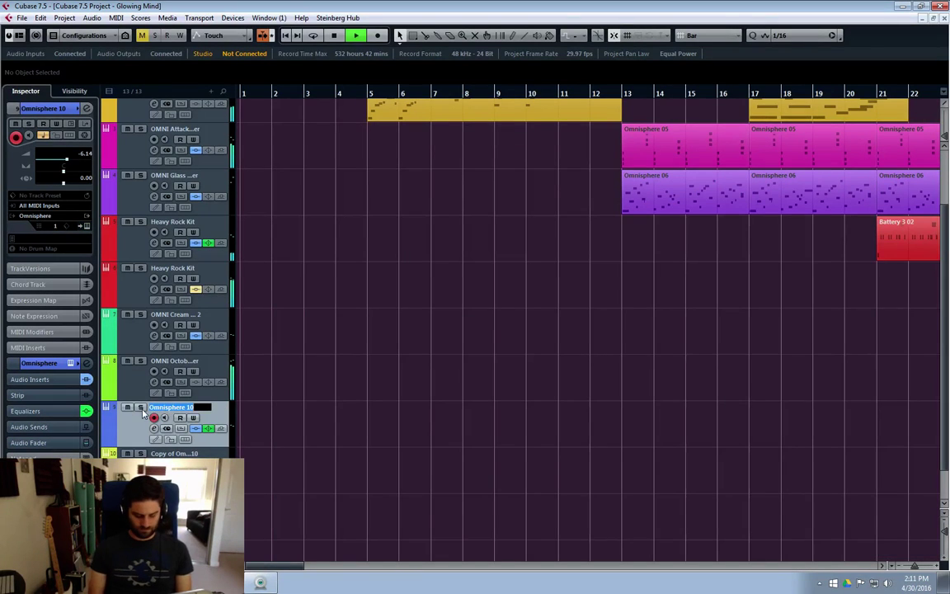
pyautogui.write('OMNI Platinu')
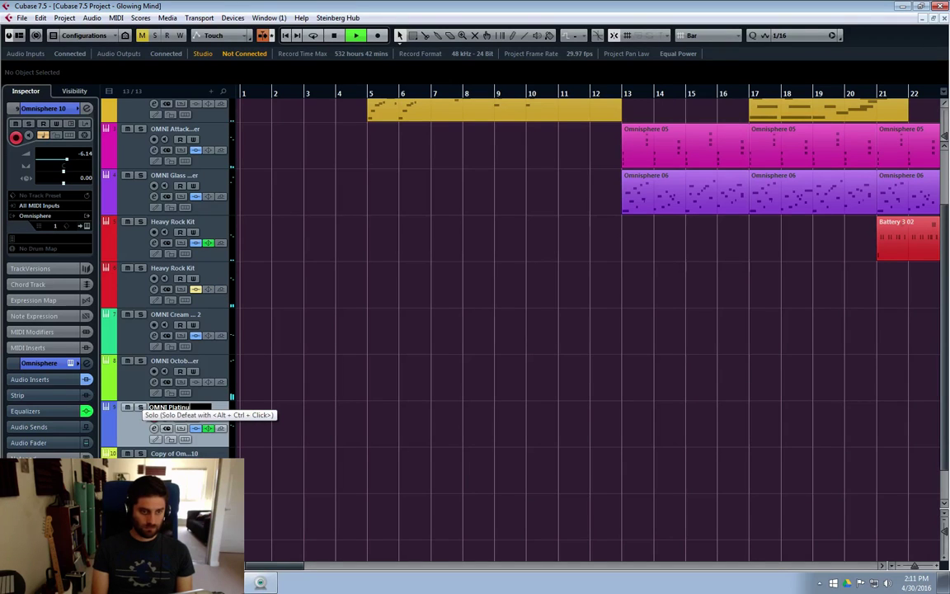
pyautogui.write('m Strings')
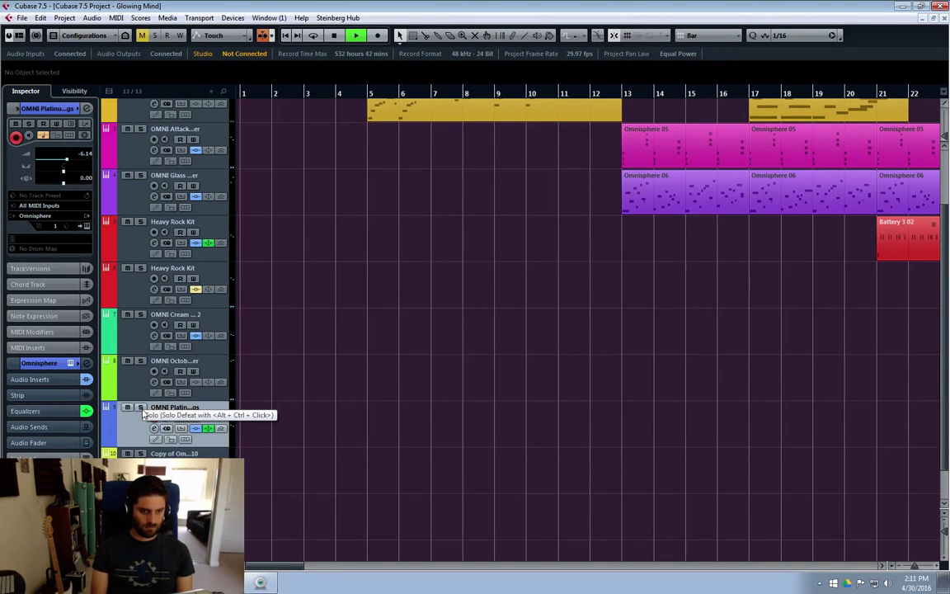
pyautogui.press('Return')
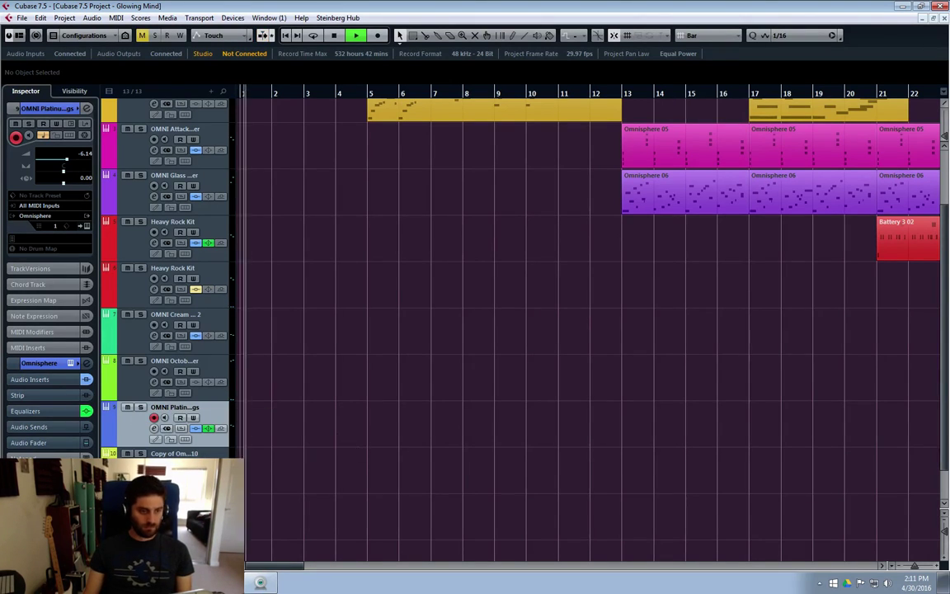
# Step: Check the patch on the Copy of Omnisphere 10 track and rename the track as OMNI Granular Guitaret
pyautogui.press('Down')
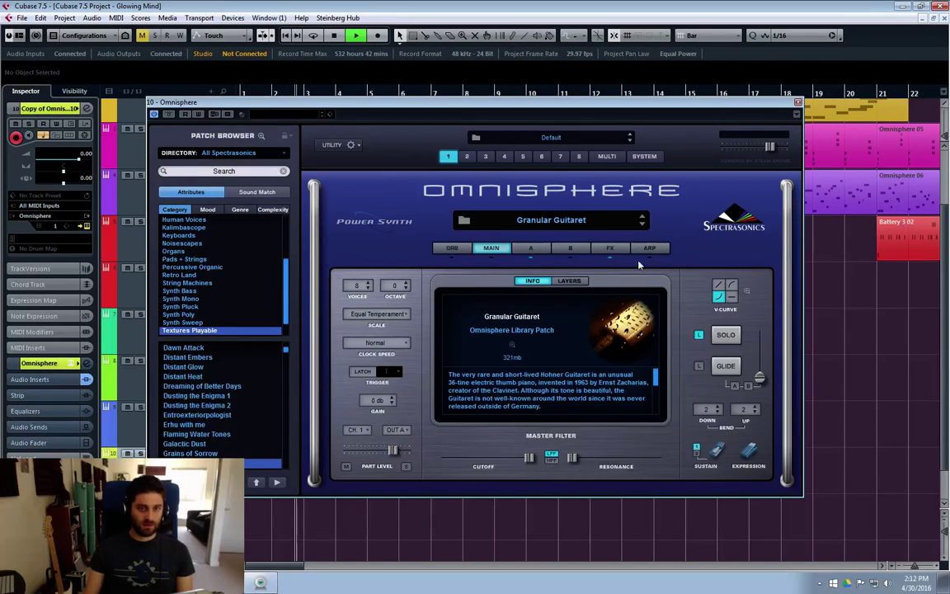
pyautogui.click(797, 104)
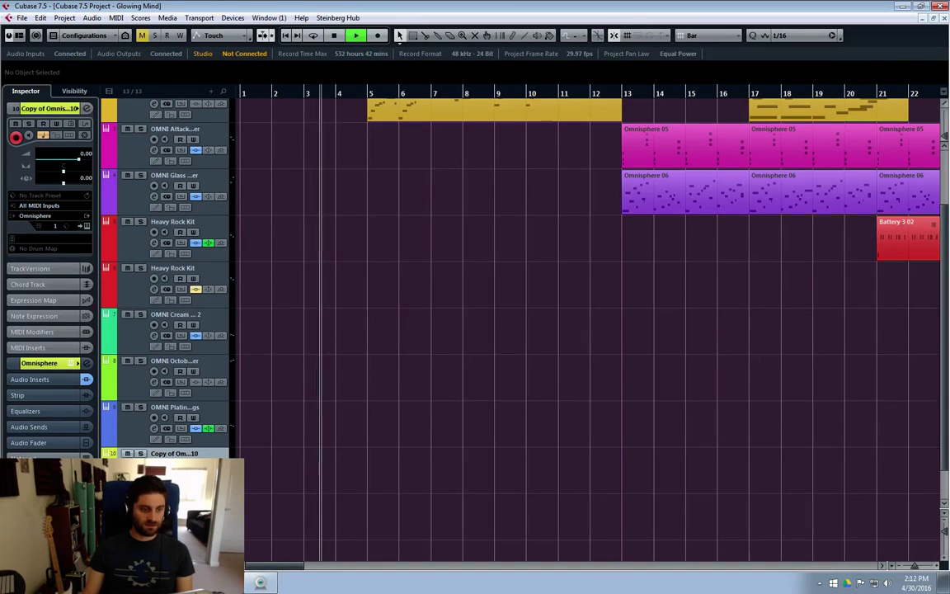
pyautogui.write('OMNI')
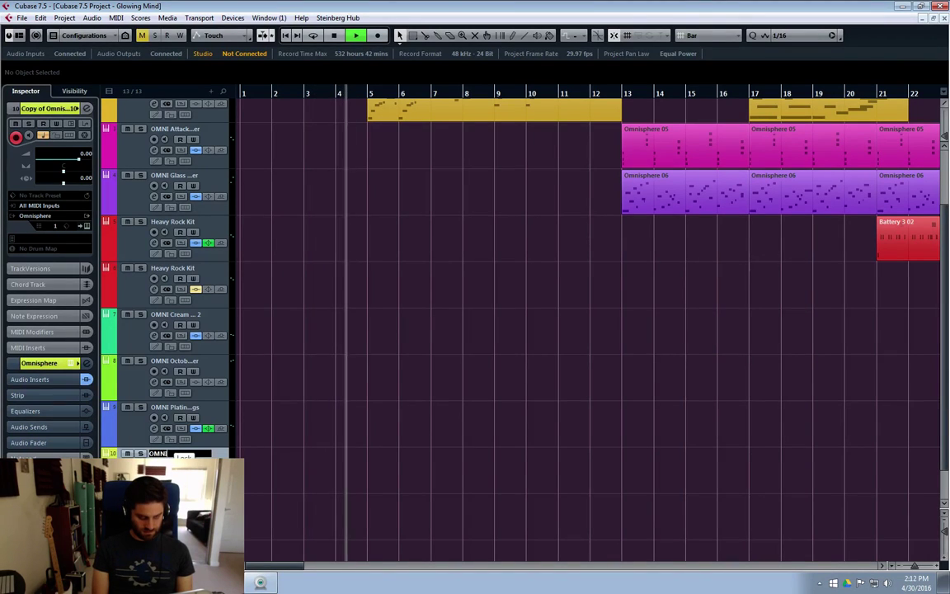
pyautogui.write(' Grnau')
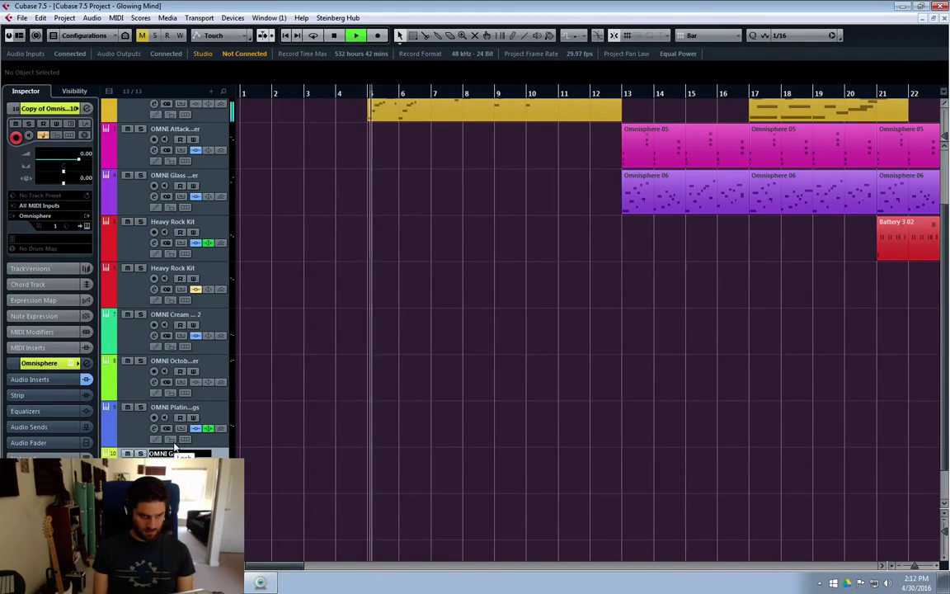
pyautogui.press('BackSpace')
pyautogui.press('BackSpace')
pyautogui.press('BackSpace')
pyautogui.write('anular Guitar')
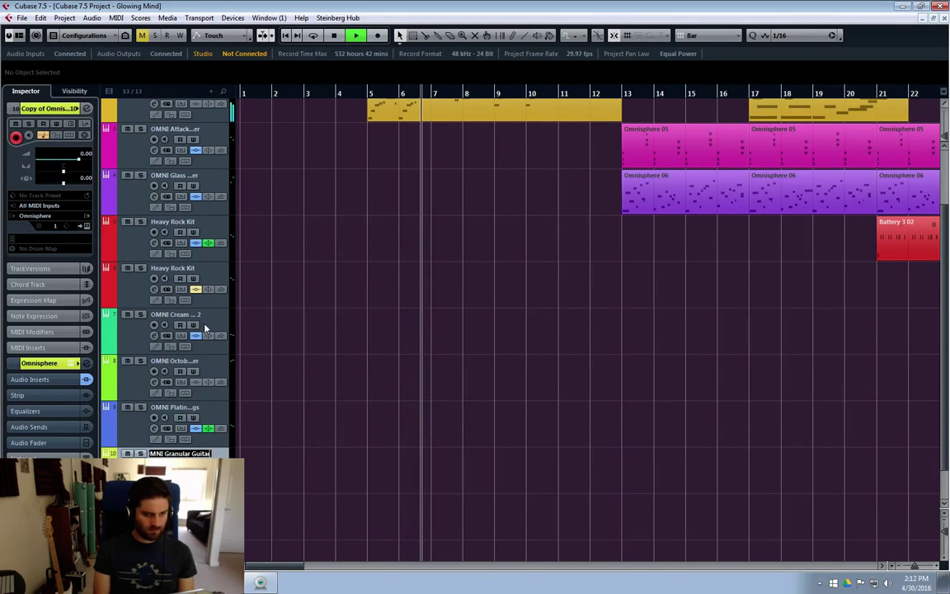
pyautogui.press('Escape')
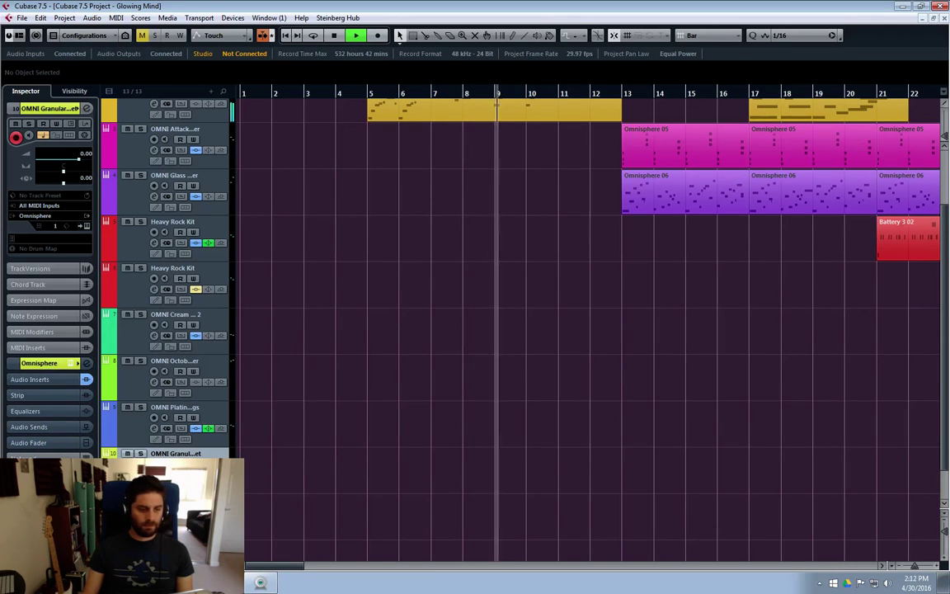
# Step: Open the Omnisphere 12 track's instrument and rename the track as OMNI Air Plink Musicbox
pyautogui.press('Down')
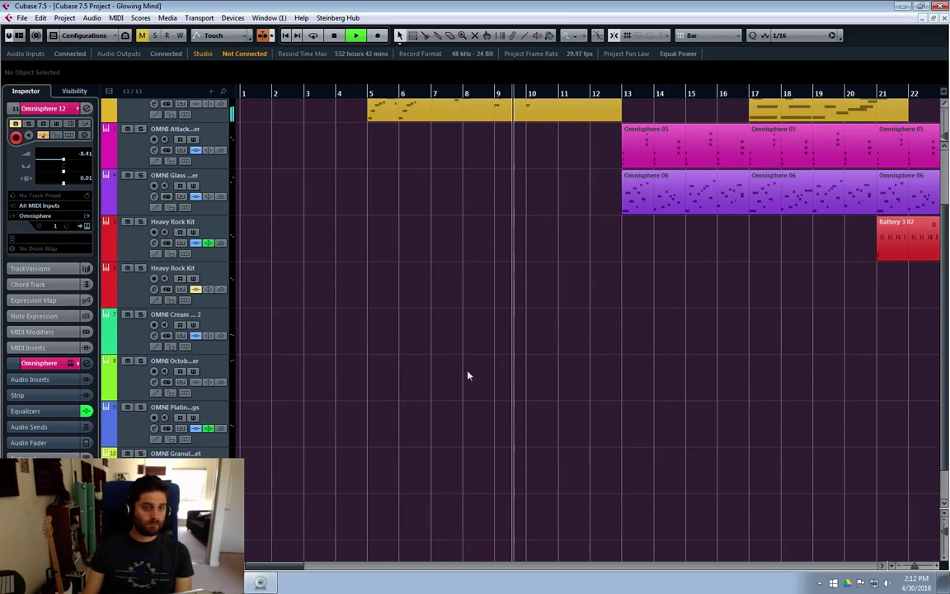
pyautogui.press('Return')
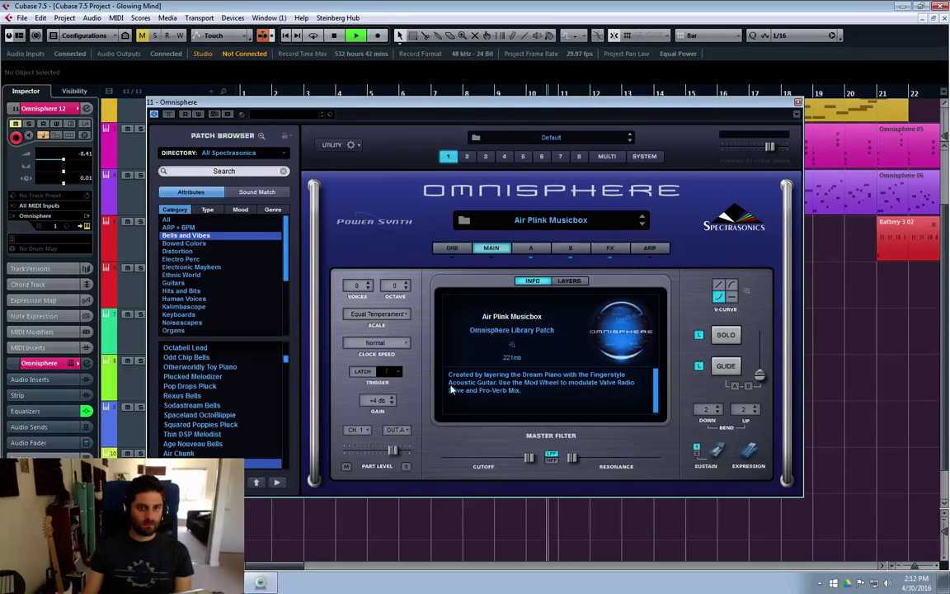
pyautogui.press('Return')
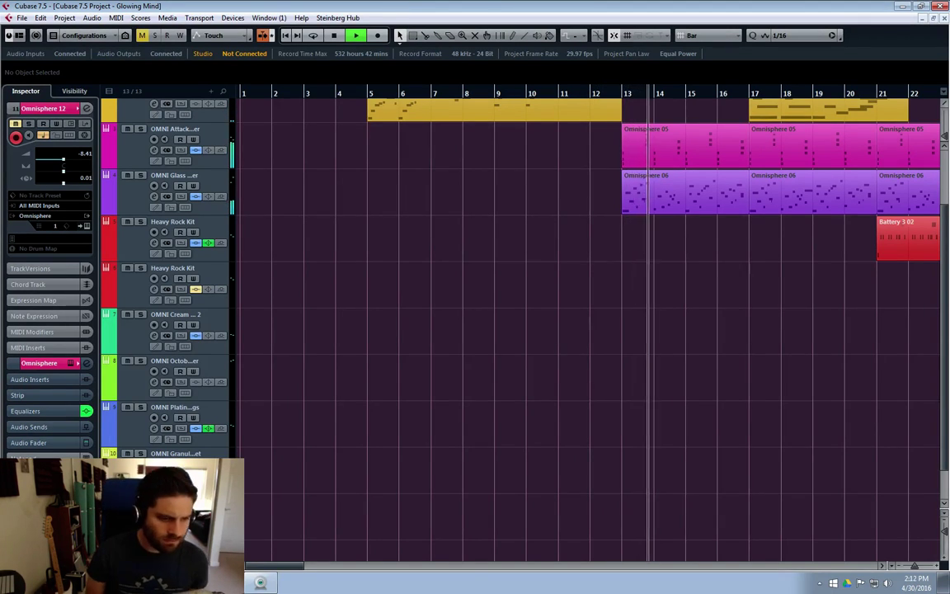
pyautogui.press('Return')
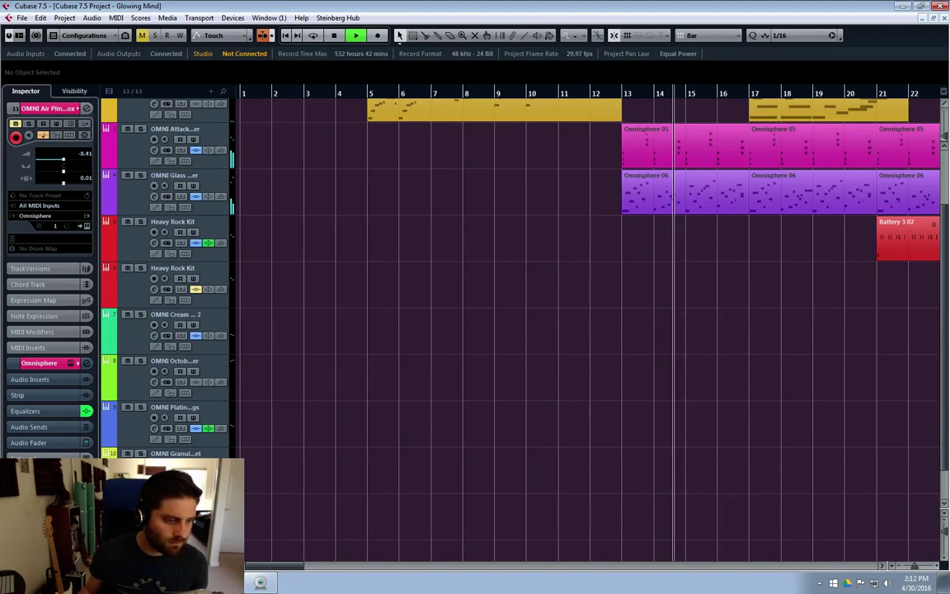
# Step: Check which patch the Omnisphere 01 track's instrument uses and rename the track as OMNI Tube Keys
pyautogui.scroll(-1, 405, 486)
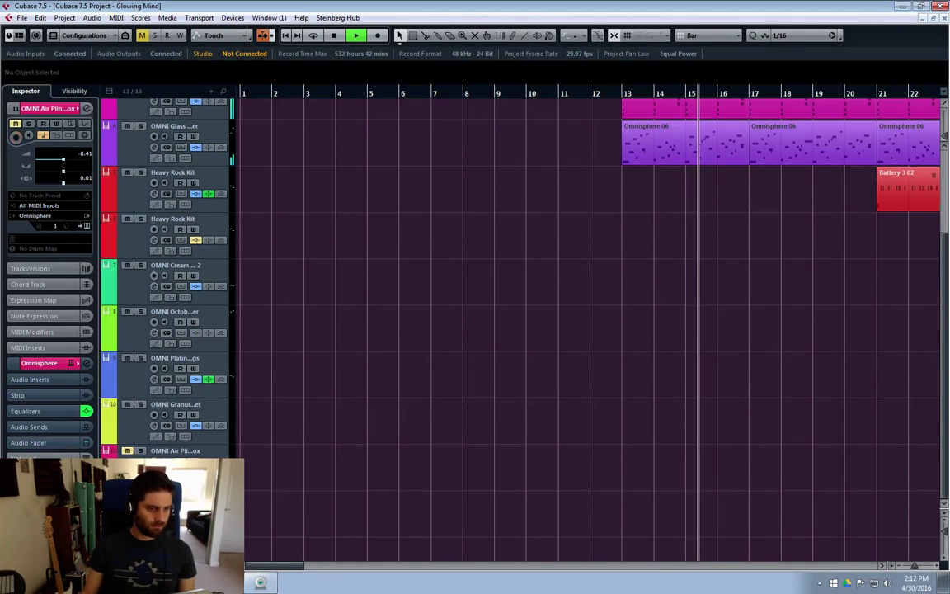
pyautogui.click(176, 498)
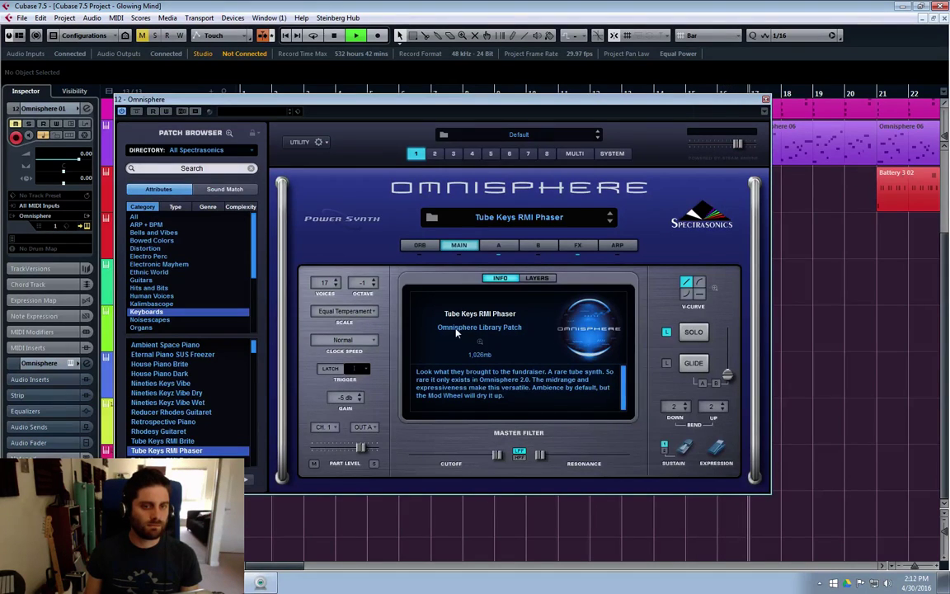
pyautogui.press('Escape')
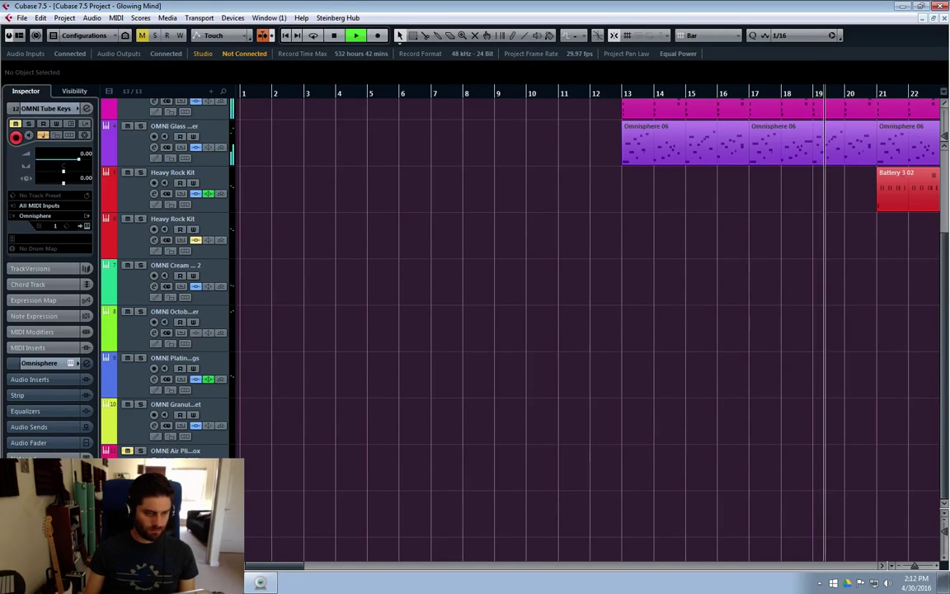
pyautogui.press('F11')
pyautogui.press('Escape')
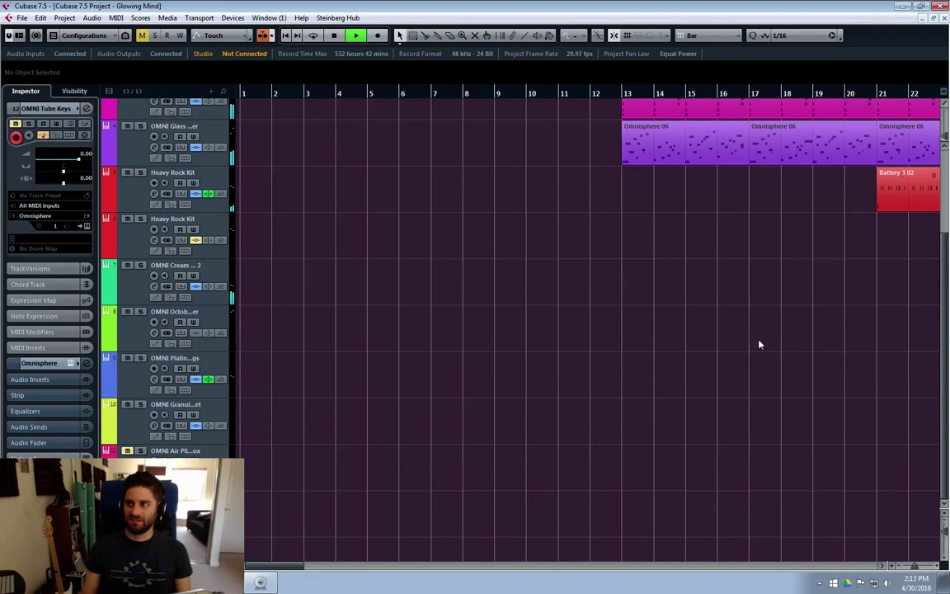
# Step: Follow the playback across the arrangement's later sections and stop it once it reaches about bar 45
pyautogui.click(312, 566)
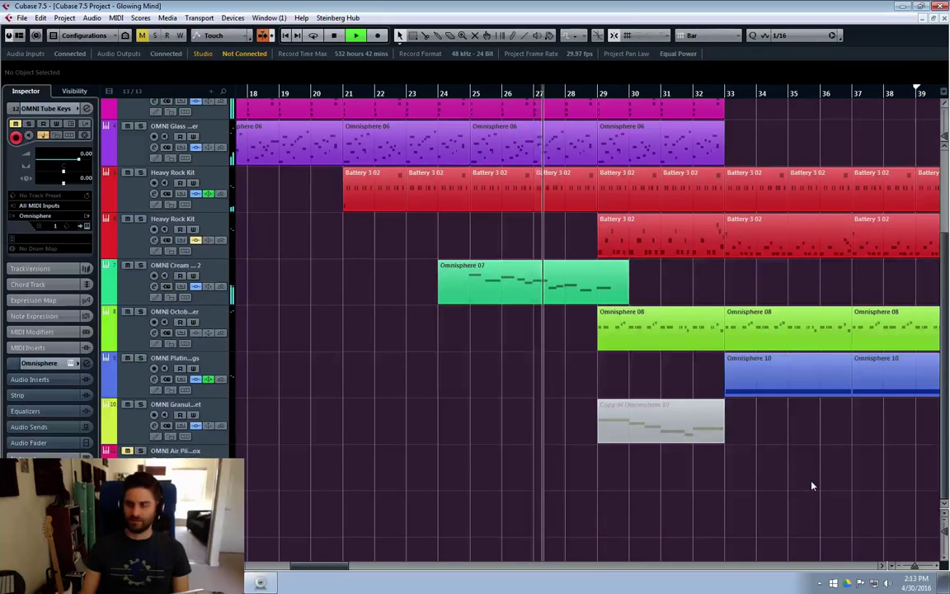
pyautogui.scroll(3, 813, 486)
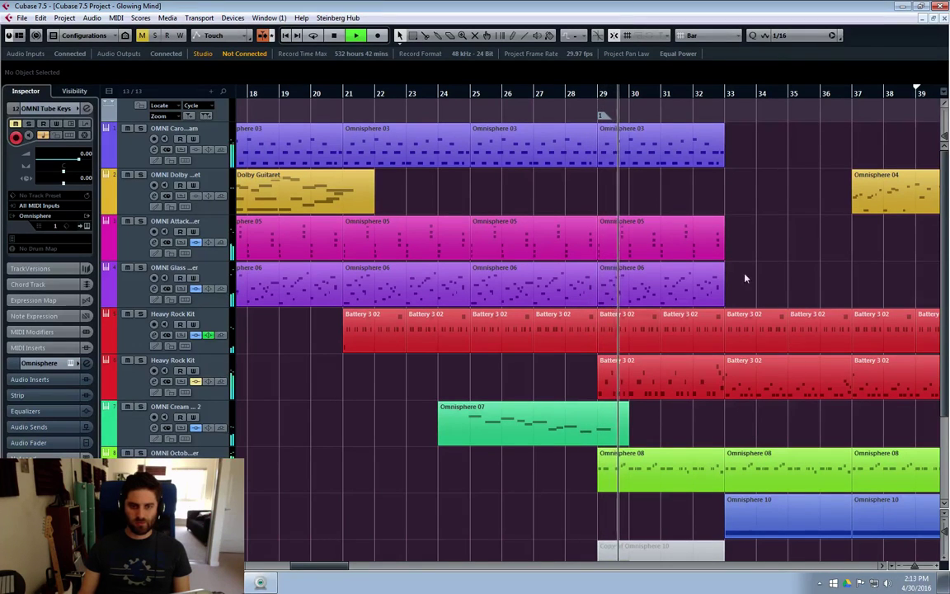
pyautogui.moveTo(321, 566); pyautogui.dragTo(340, 566)
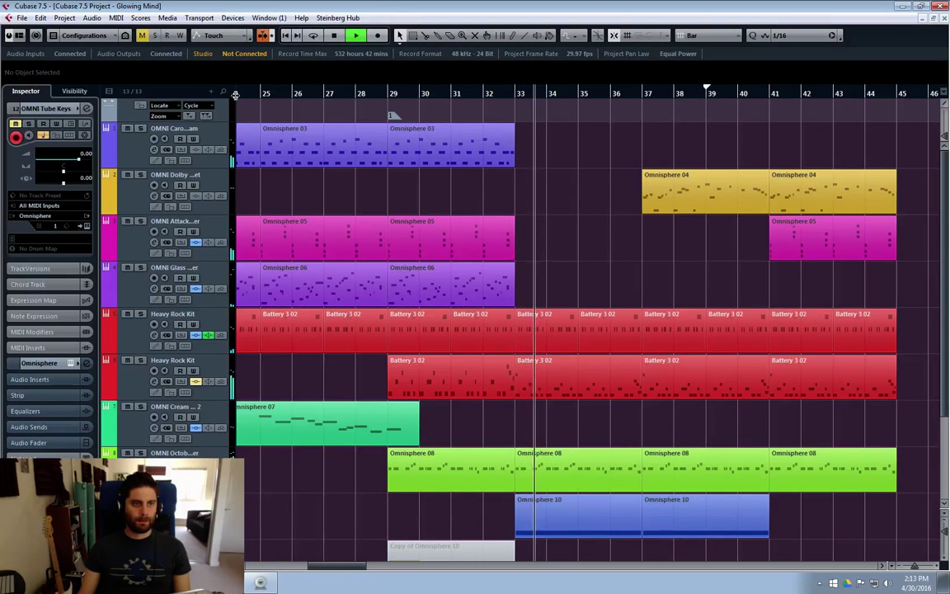
pyautogui.moveTo(233, 99)
pyautogui.mouseDown()
pyautogui.moveTo(272, 97)
pyautogui.moveTo(238, 96)
pyautogui.mouseUp()
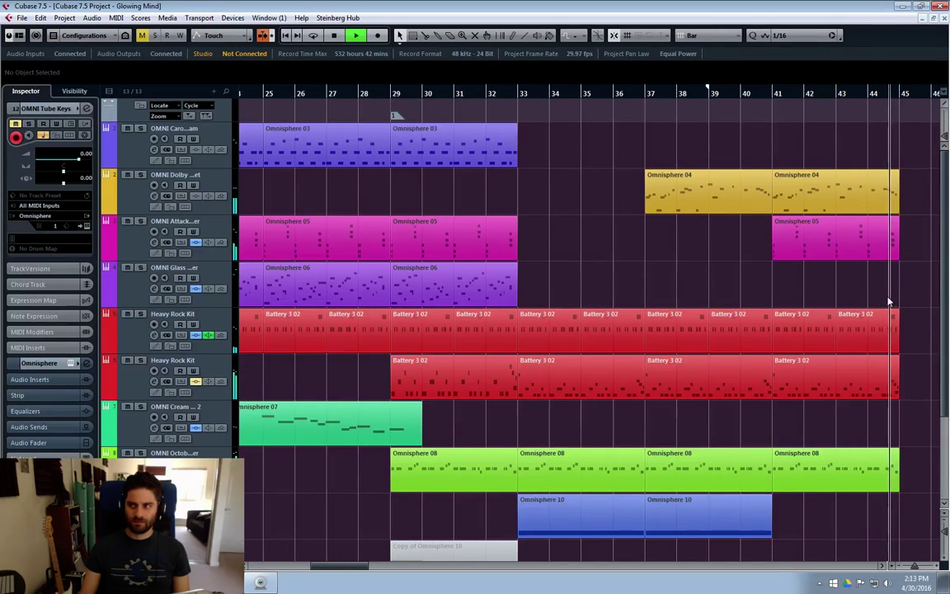
pyautogui.press('space')
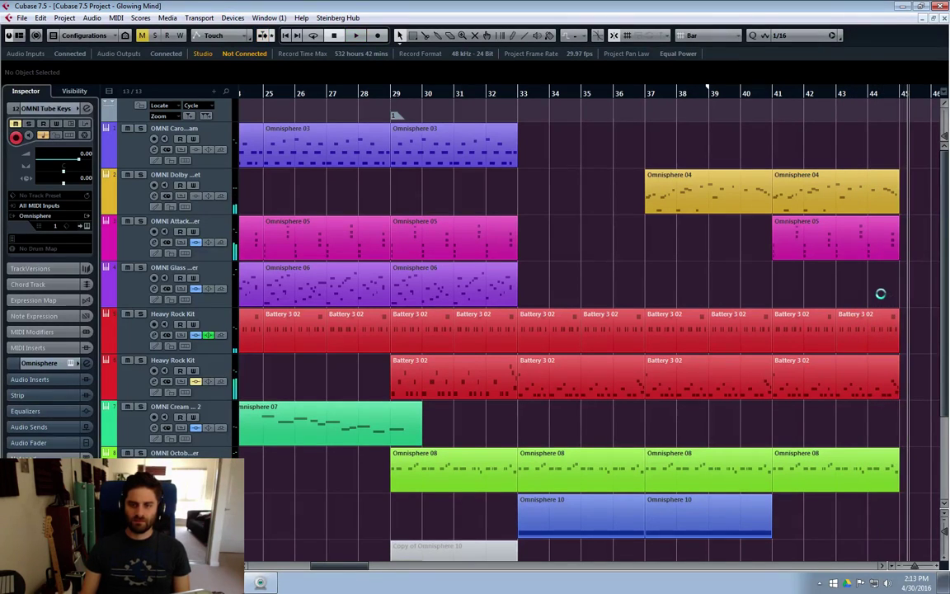
# Step: Review how the parts on all tracks are laid out between bars 25 and 45 of the arrangement
pyautogui.click(774, 255)
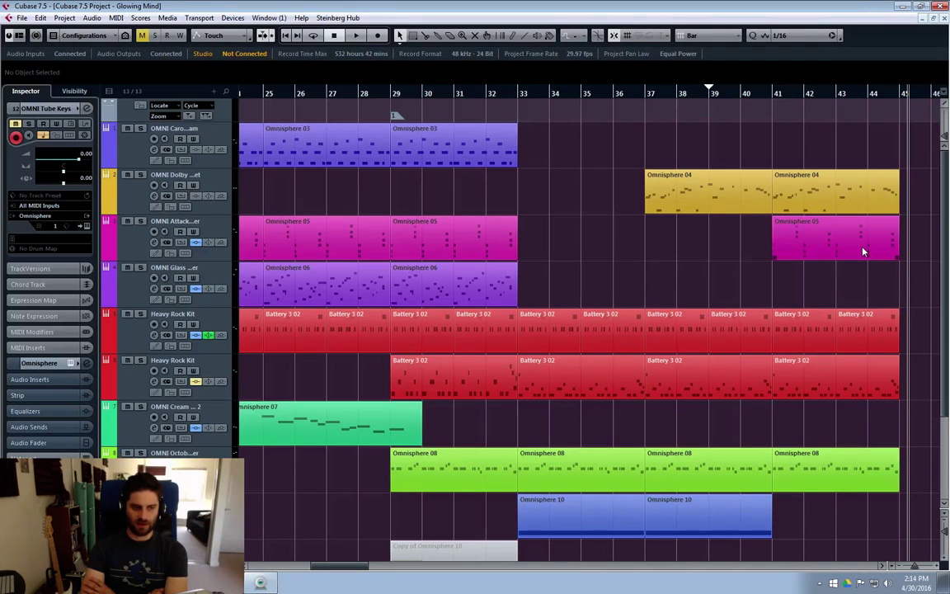
pyautogui.click(555, 271)
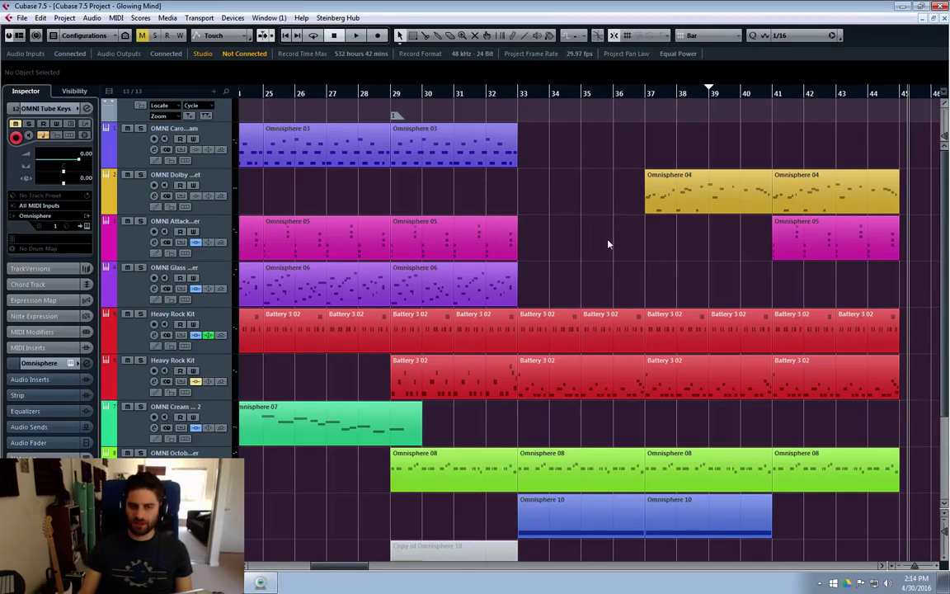
pyautogui.scroll(-3, 522, 242)
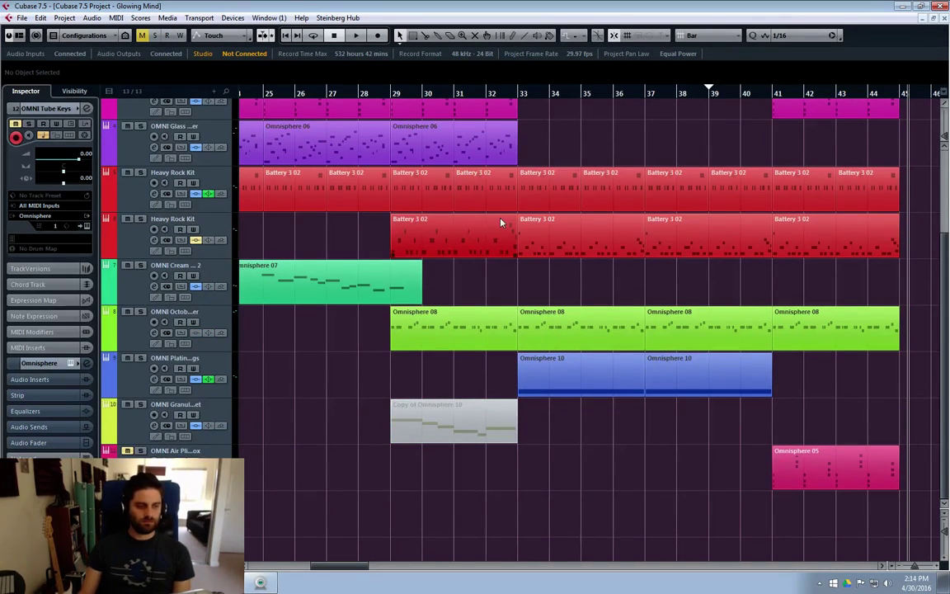
pyautogui.scroll(3, 544, 237)
pyautogui.scroll(-3, 562, 233)
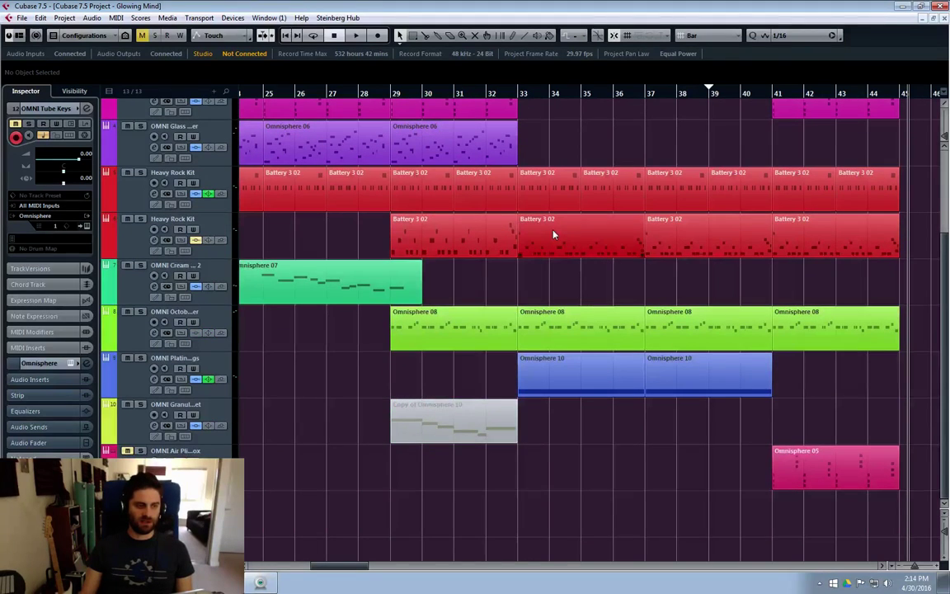
pyautogui.scroll(3, 552, 235)
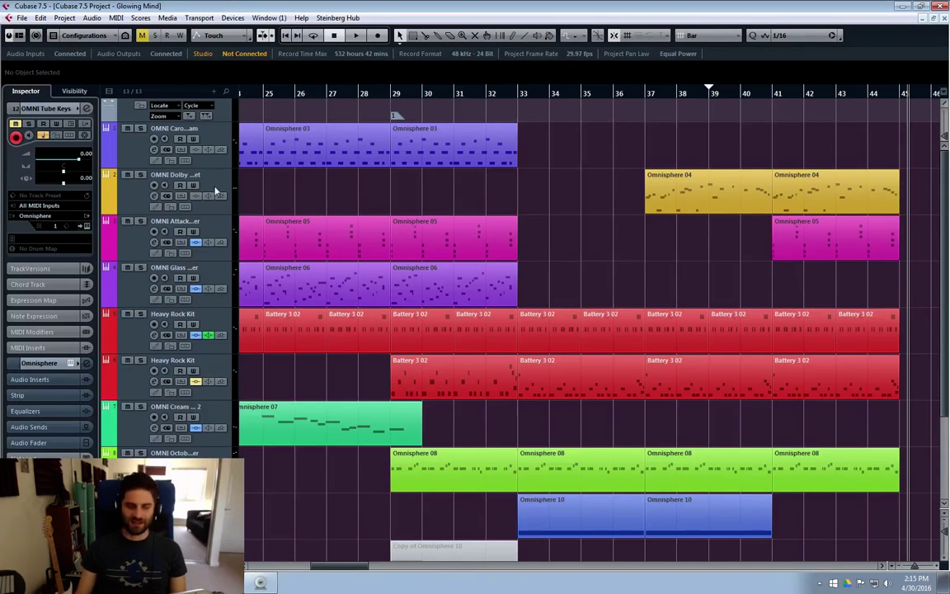
# Step: Return to the start of the project and step through the OMNI Glass, Carousel, Dolby Guitaret and Attack tracks
pyautogui.click(393, 94)
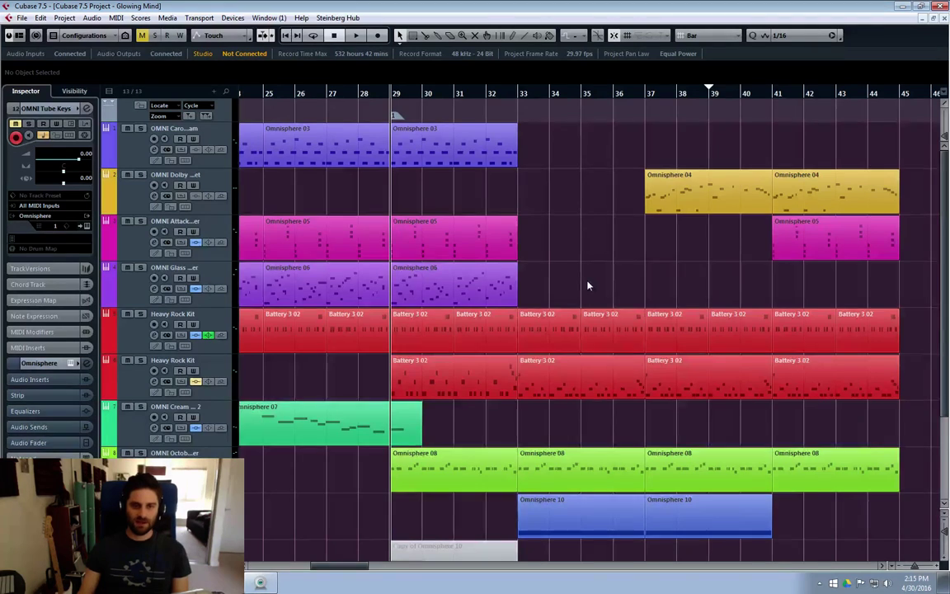
pyautogui.press('Home')
pyautogui.click(271, 305)
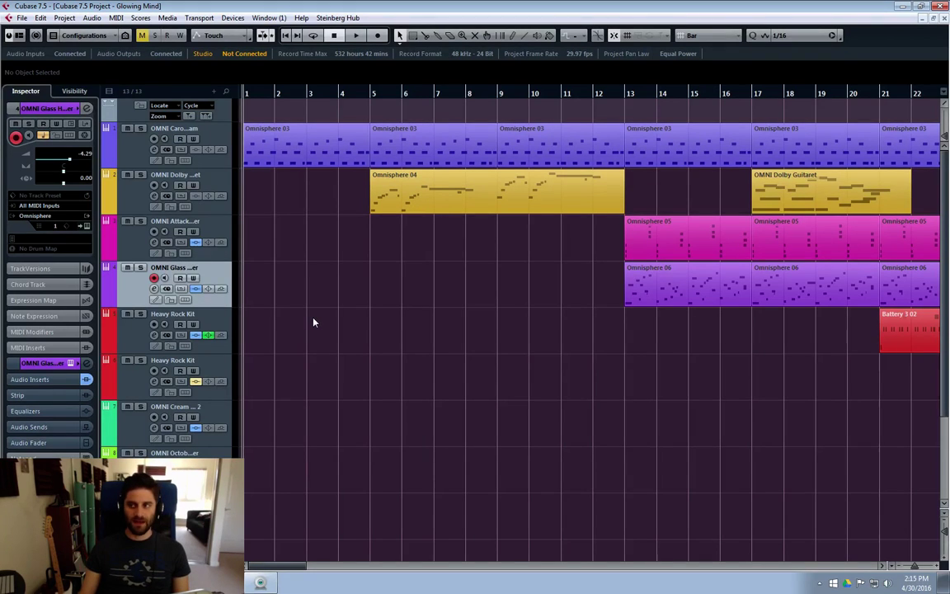
pyautogui.click(126, 161)
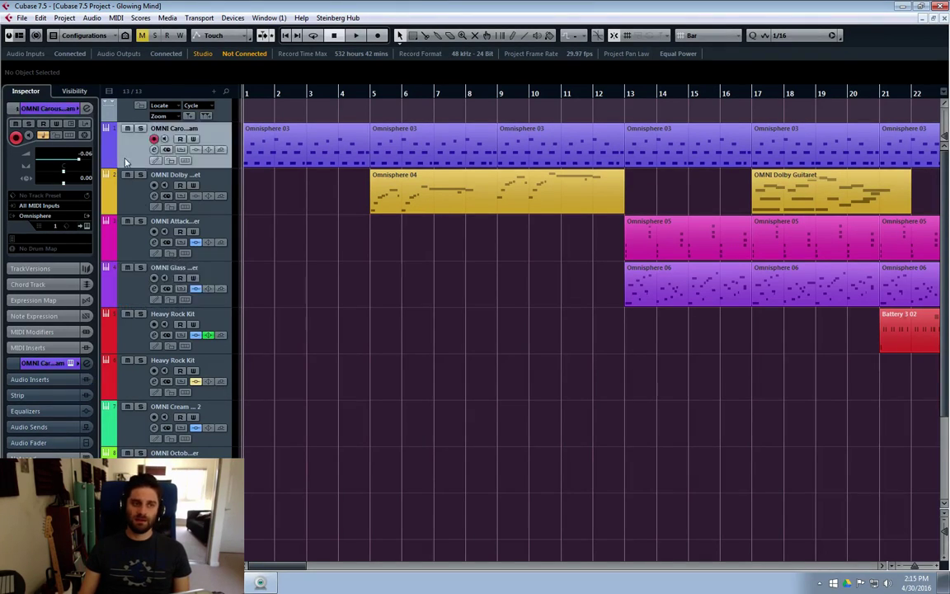
pyautogui.click(130, 191)
pyautogui.click(134, 241)
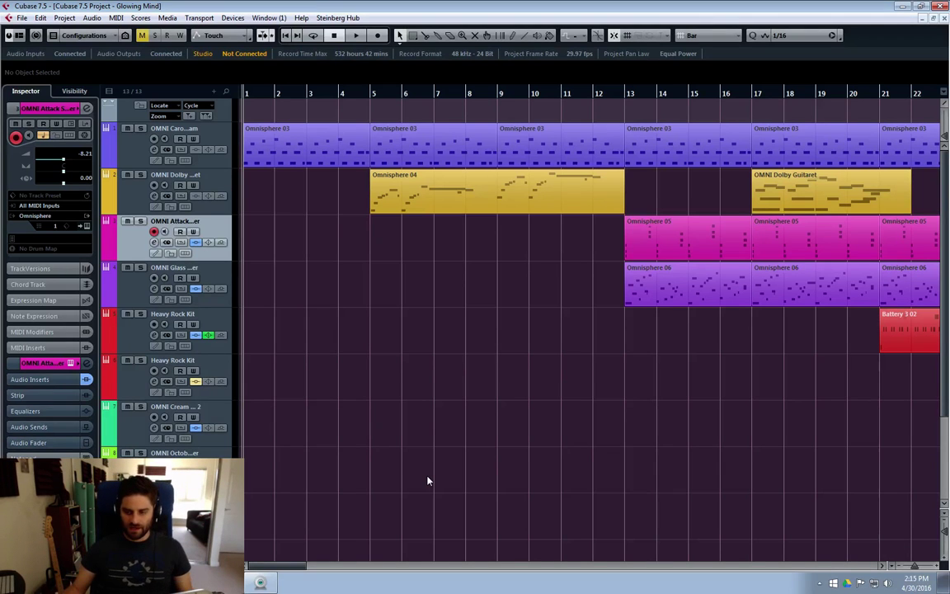
# Step: Review how the parts on all tracks are laid out from bar 33 to 45 and place the playback cursor at bar 37
pyautogui.moveTo(304, 566); pyautogui.dragTo(389, 567)
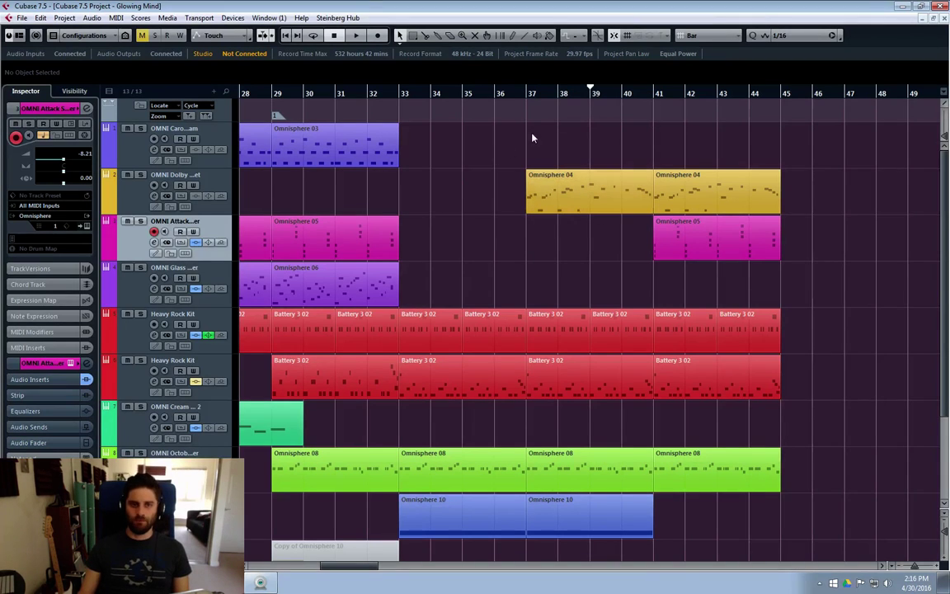
pyautogui.click(495, 94)
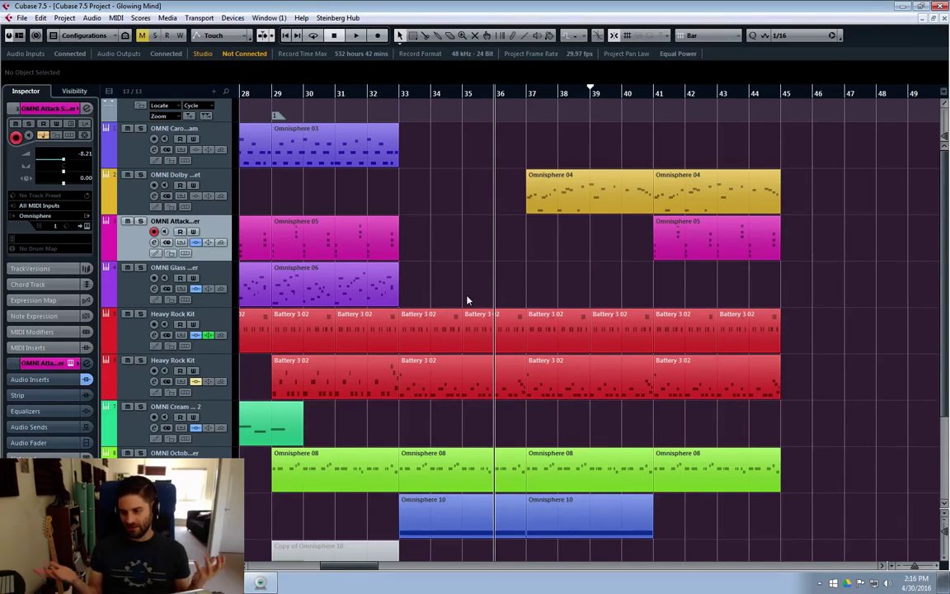
pyautogui.click(401, 95)
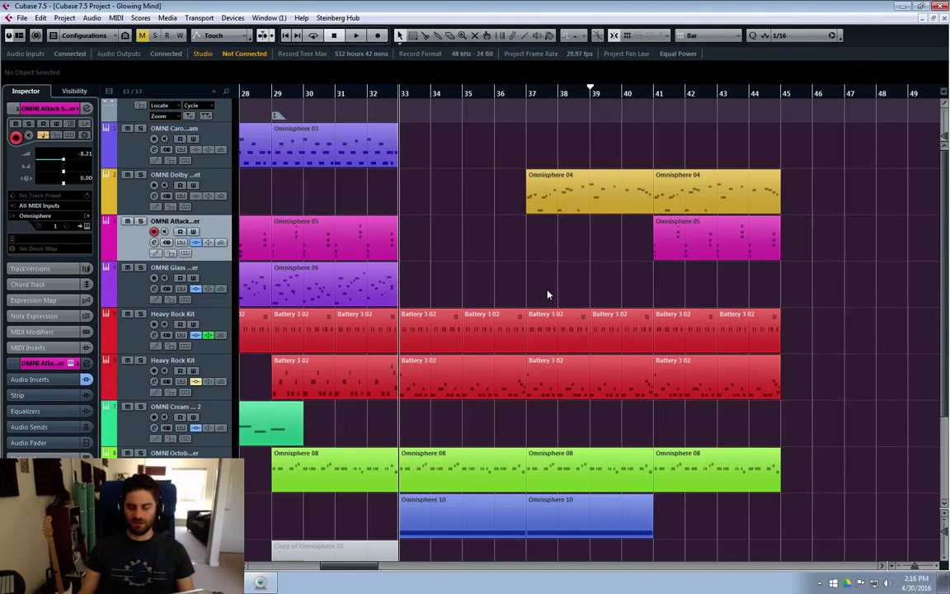
pyautogui.scroll(-3, 544, 280)
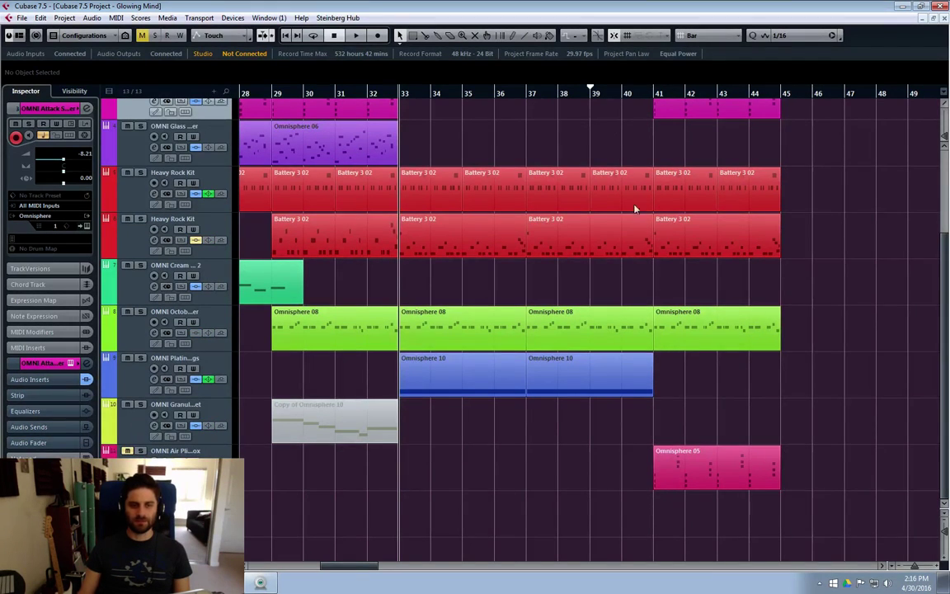
pyautogui.scroll(3, 725, 278)
pyautogui.click(526, 93)
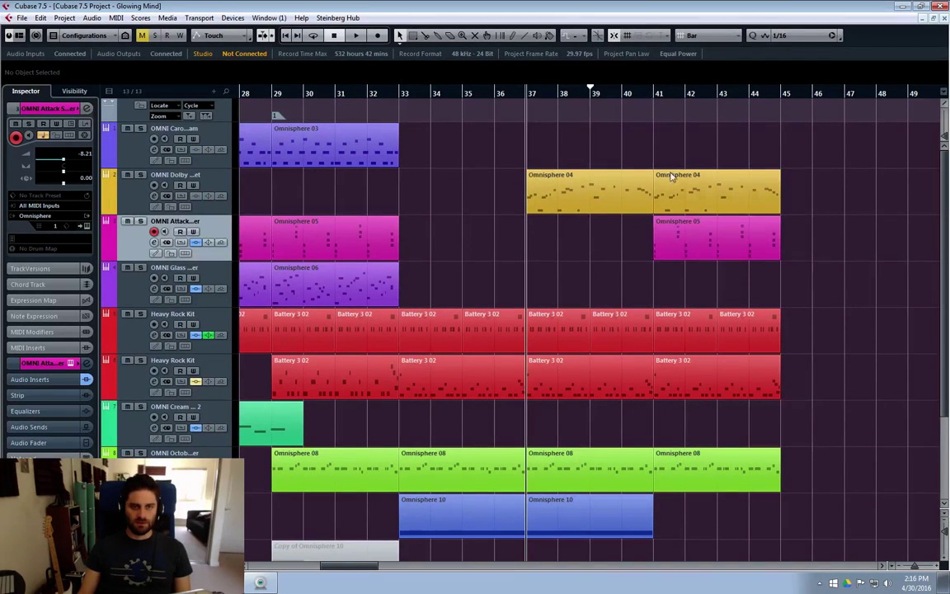
# Step: Listen to the OMNI Dolby Guitaret part from bar 37 with its track soloed, and return the cursor to bar 37
pyautogui.click(564, 205)
pyautogui.press('space')
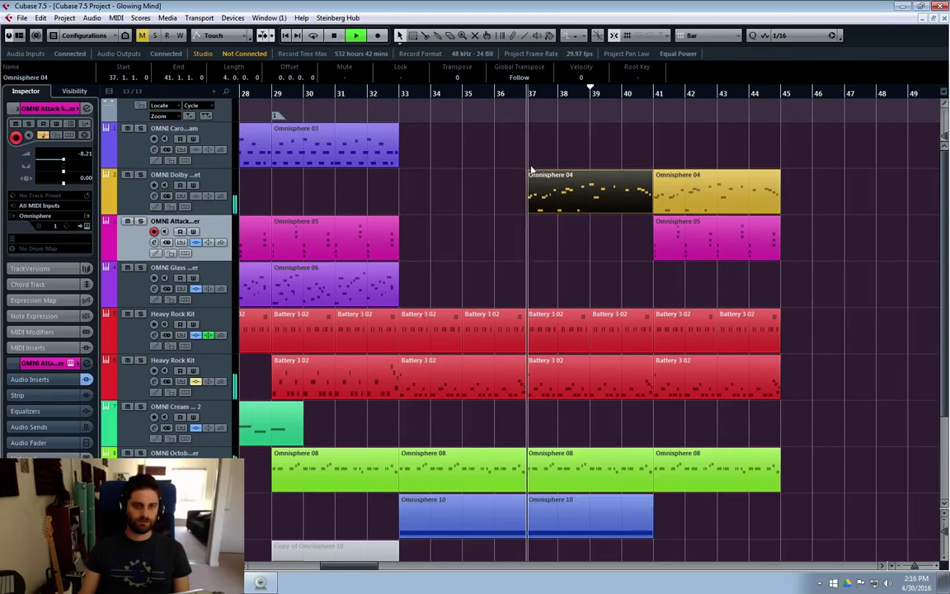
pyautogui.click(141, 175)
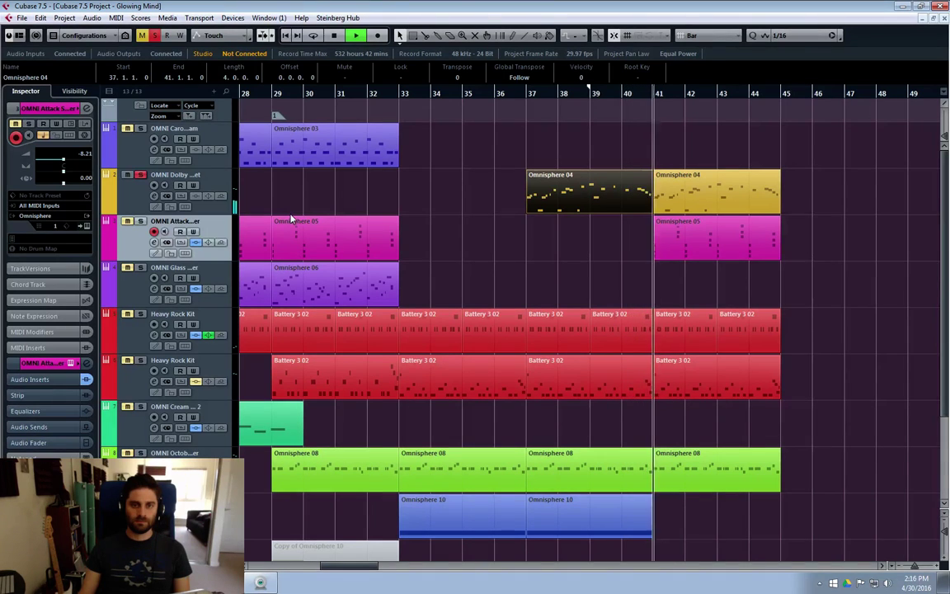
pyautogui.press('space')
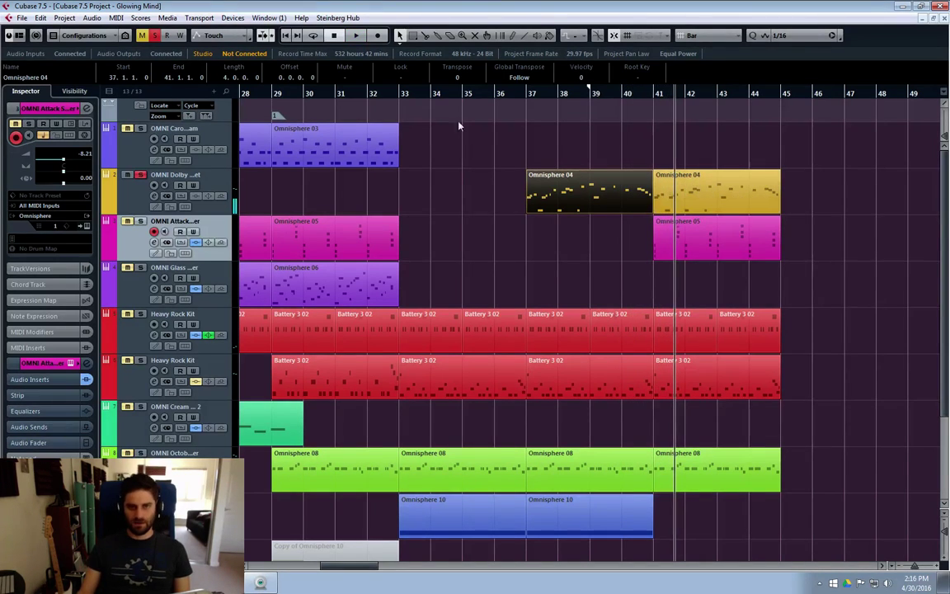
pyautogui.click(535, 98)
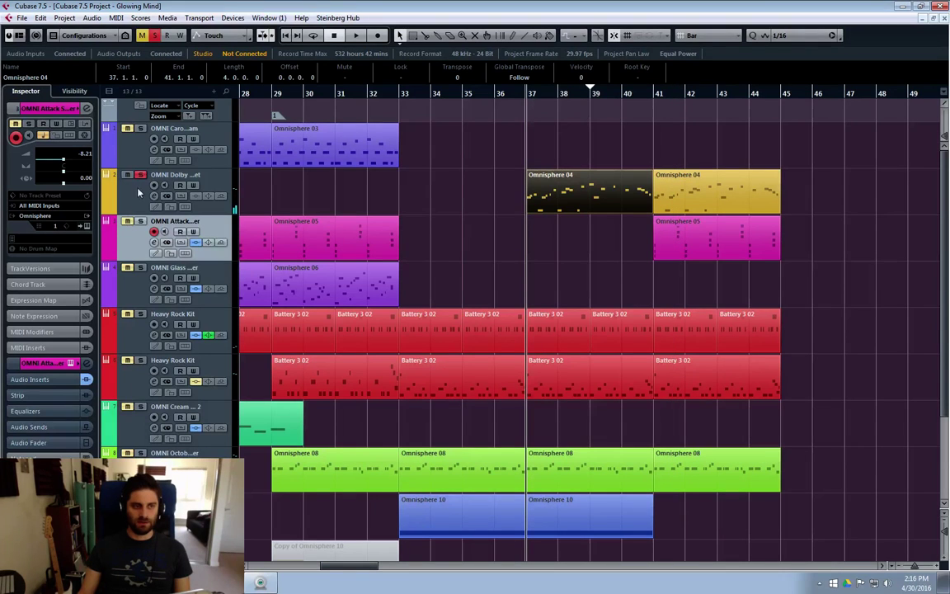
# Step: Compare the OMNI Attack track's parts at bars 29 and 41, and delete the one at bar 41
pyautogui.click(675, 277)
pyautogui.click(698, 250)
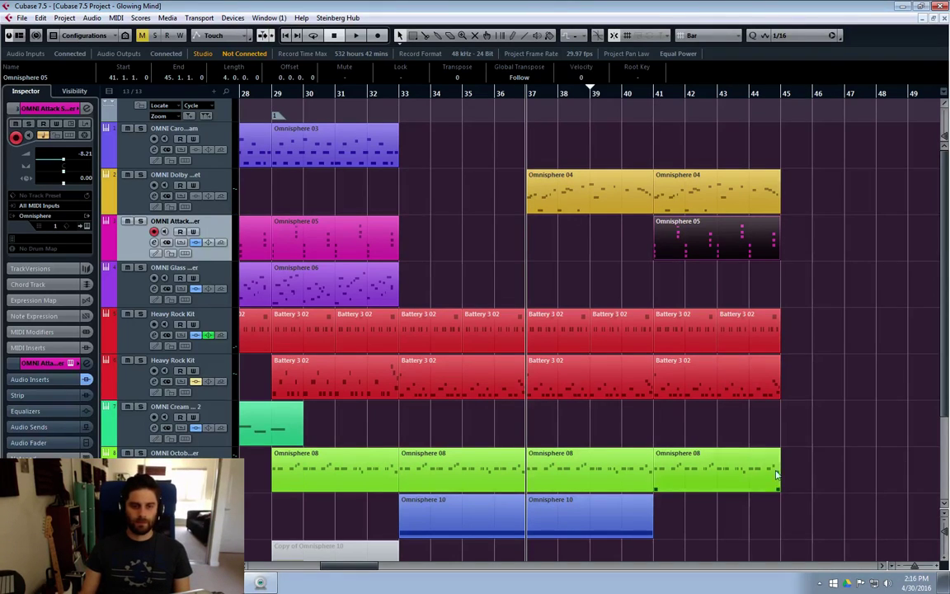
pyautogui.click(654, 98)
pyautogui.click(279, 227)
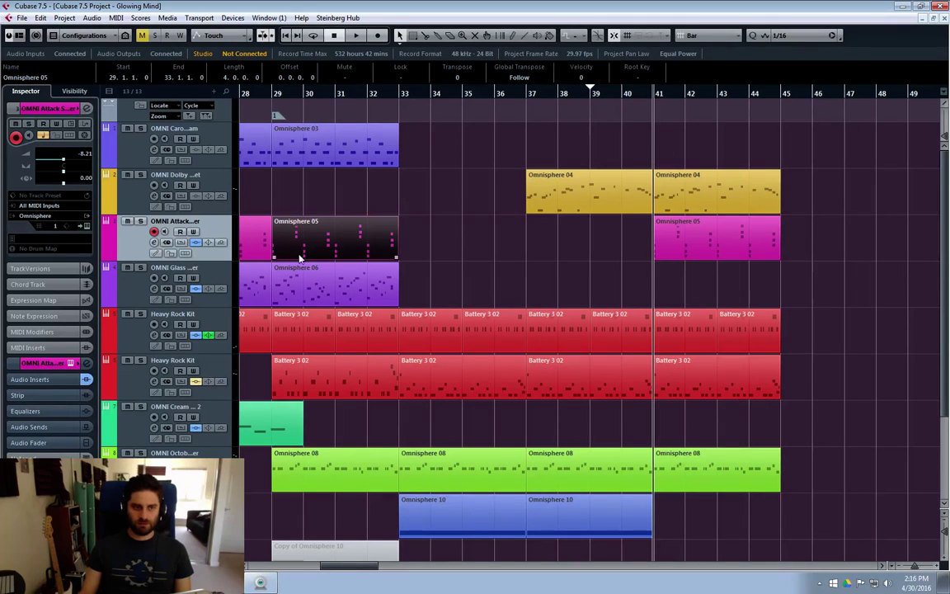
pyautogui.click(695, 255)
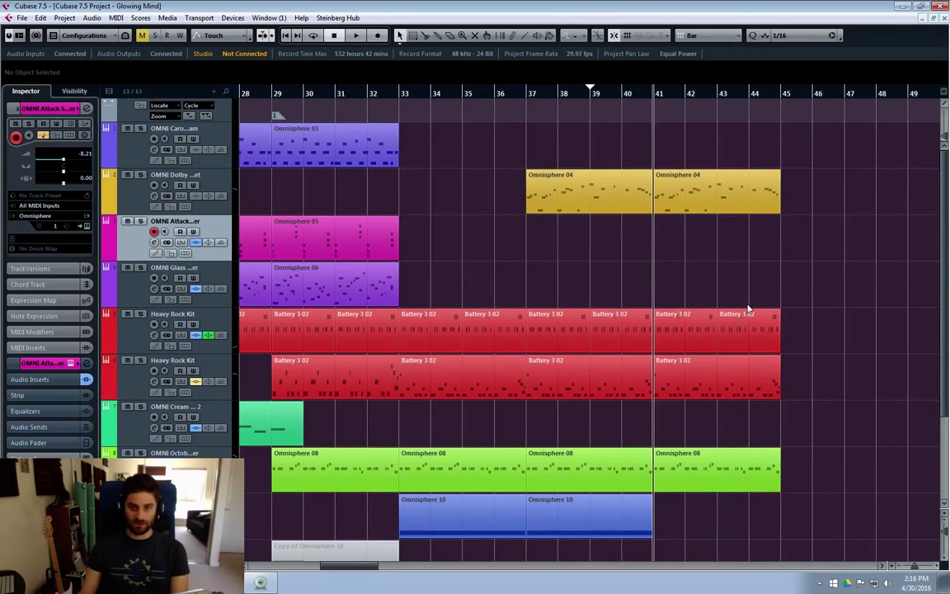
# Step: Check the OMNI Air track's part at bar 41, listen from bar 37 to about bar 45, and return to bar 37
pyautogui.scroll(-3, 749, 331)
pyautogui.click(717, 474)
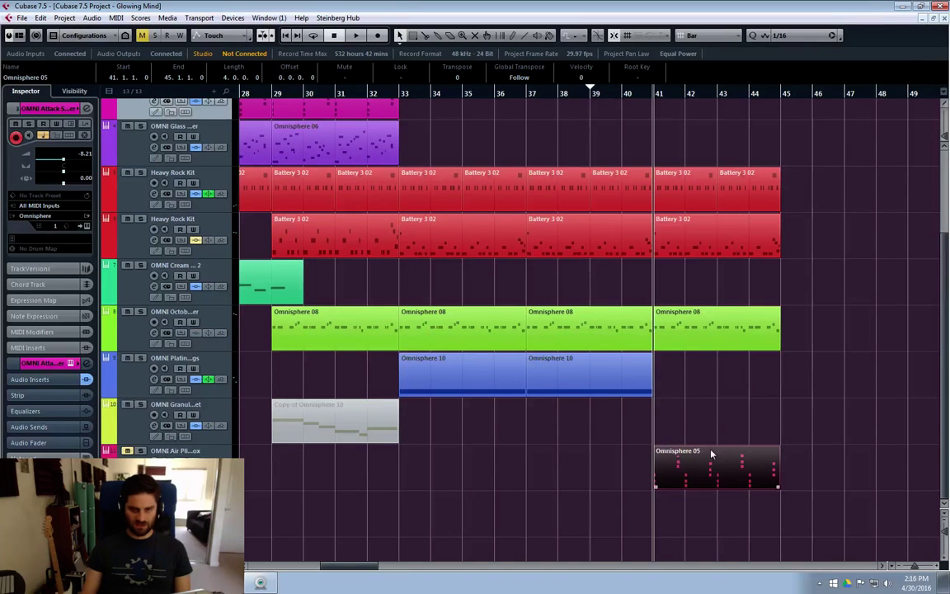
pyautogui.scroll(3, 656, 254)
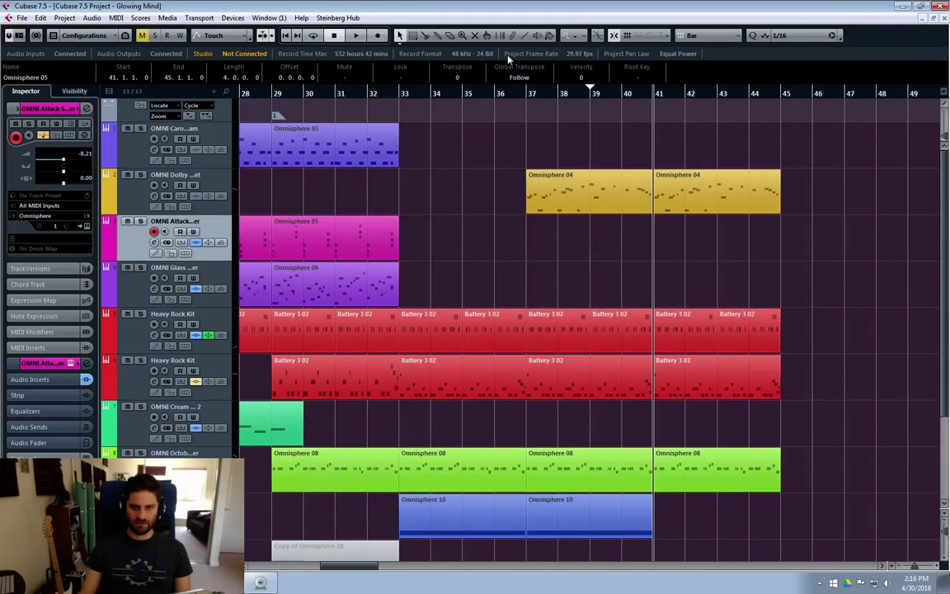
pyautogui.scroll(-3, 528, 124)
pyautogui.scroll(3, 528, 132)
pyautogui.click(528, 94)
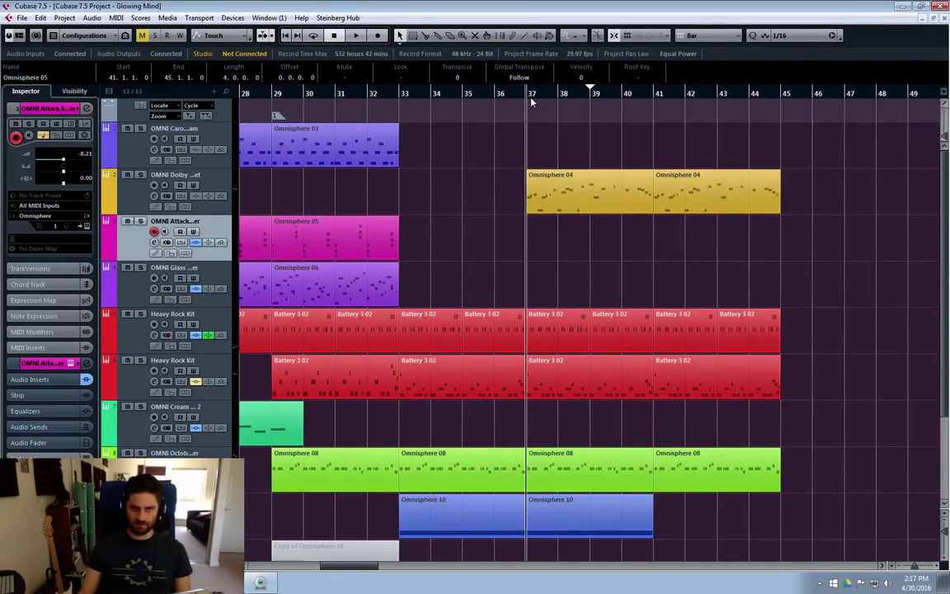
pyautogui.press('space')
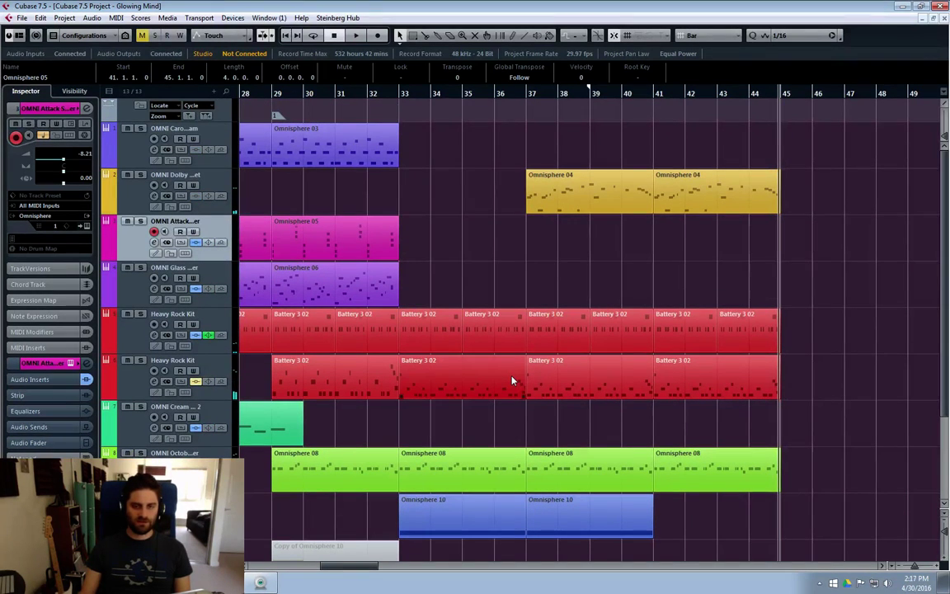
pyautogui.click(528, 94)
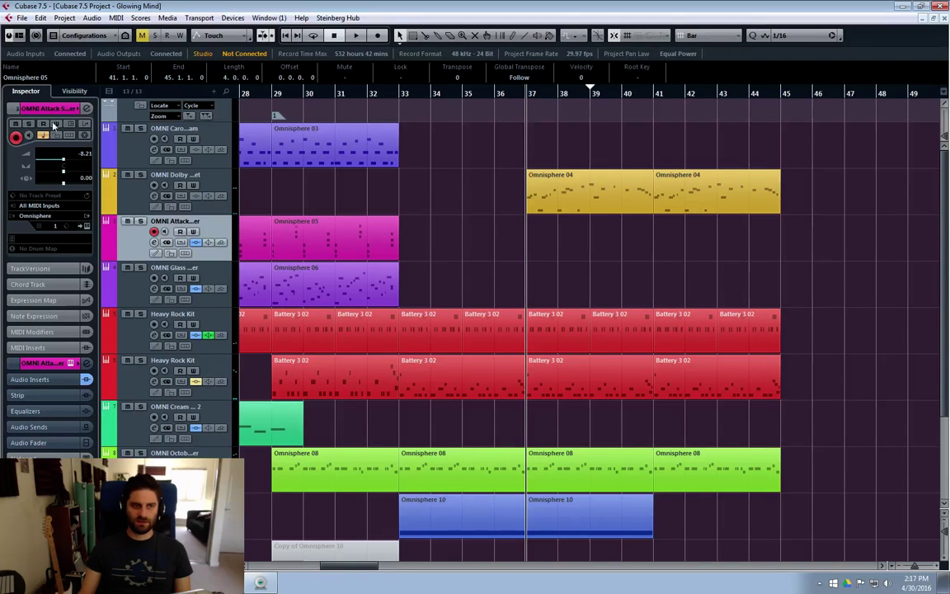
# Step: Copy the OMNI Carousel part at bar 29 to bar 41 and start playback from bar 37
pyautogui.click(127, 152)
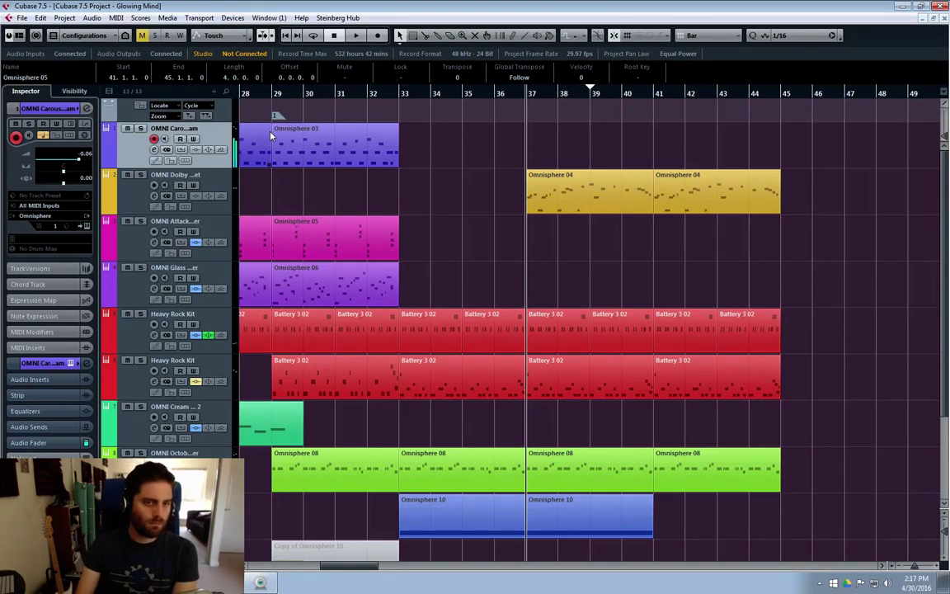
pyautogui.moveTo(296, 130); pyautogui.dragTo(681, 132)
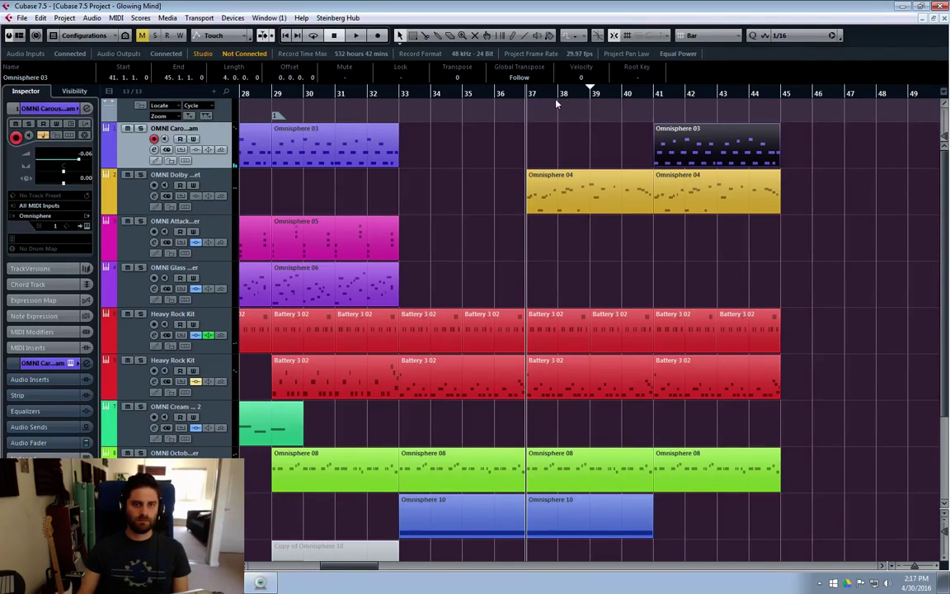
pyautogui.press('space')
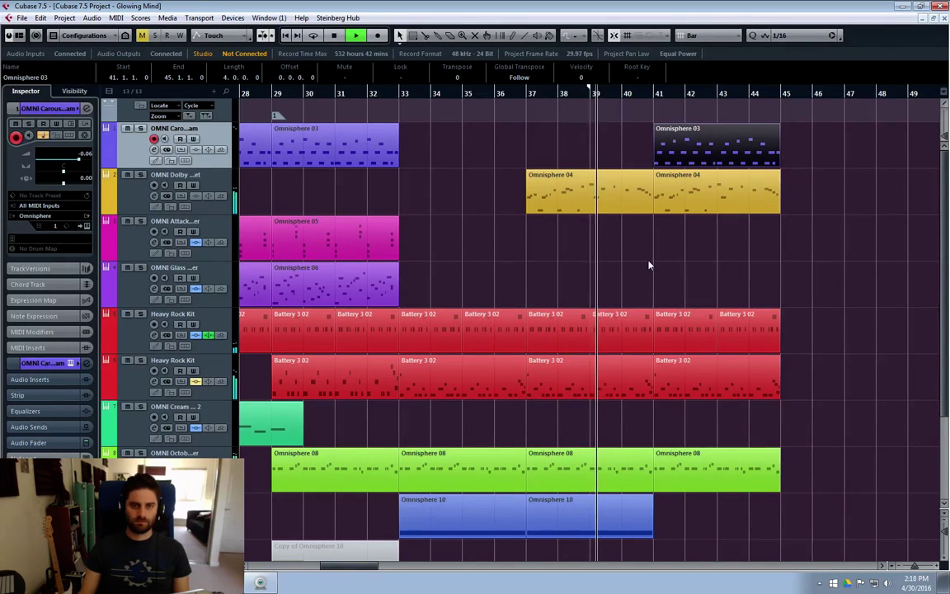
# Step: Mute the bar 41 to 45 parts on both Heavy Rock Kit tracks, the OMNI Octob...er track and the OMNI Air track
pyautogui.scroll(-2, 823, 332)
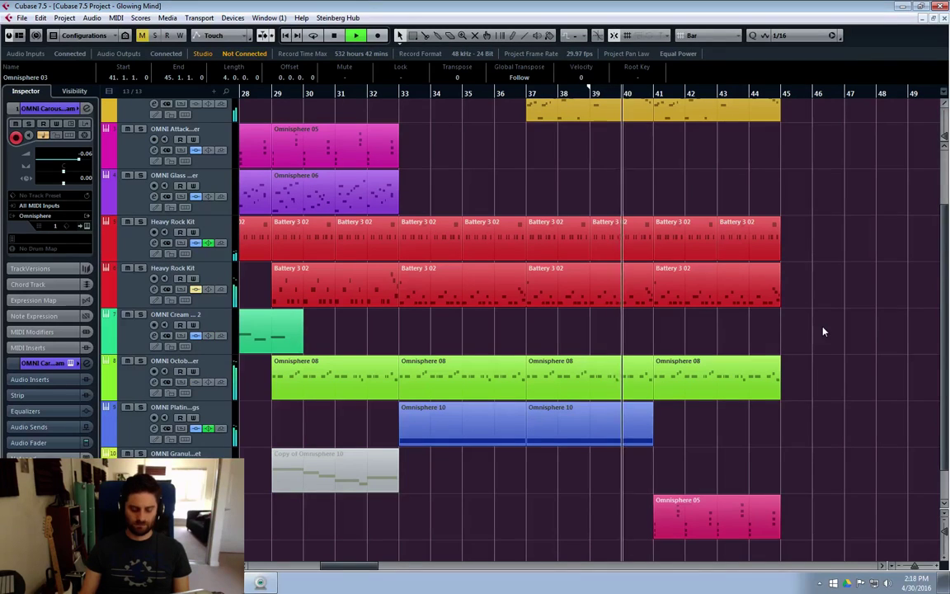
pyautogui.press('7')
pyautogui.moveTo(810, 201); pyautogui.dragTo(689, 532)
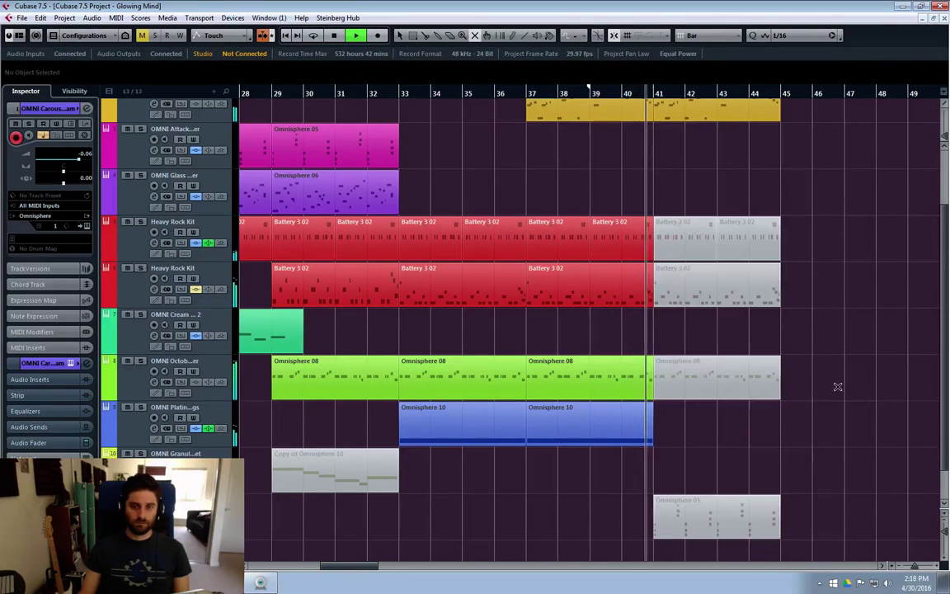
pyautogui.press('1')
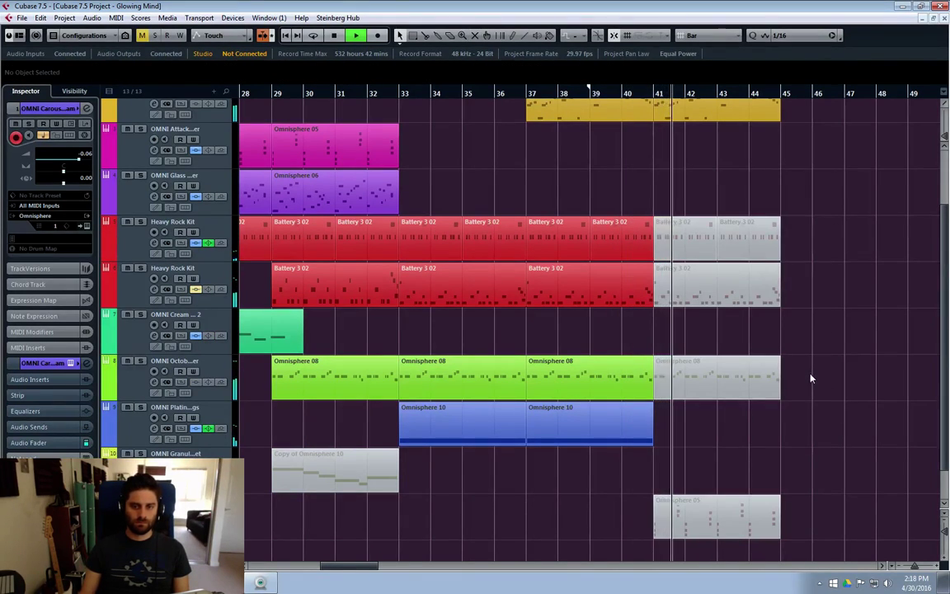
pyautogui.scroll(2, 804, 373)
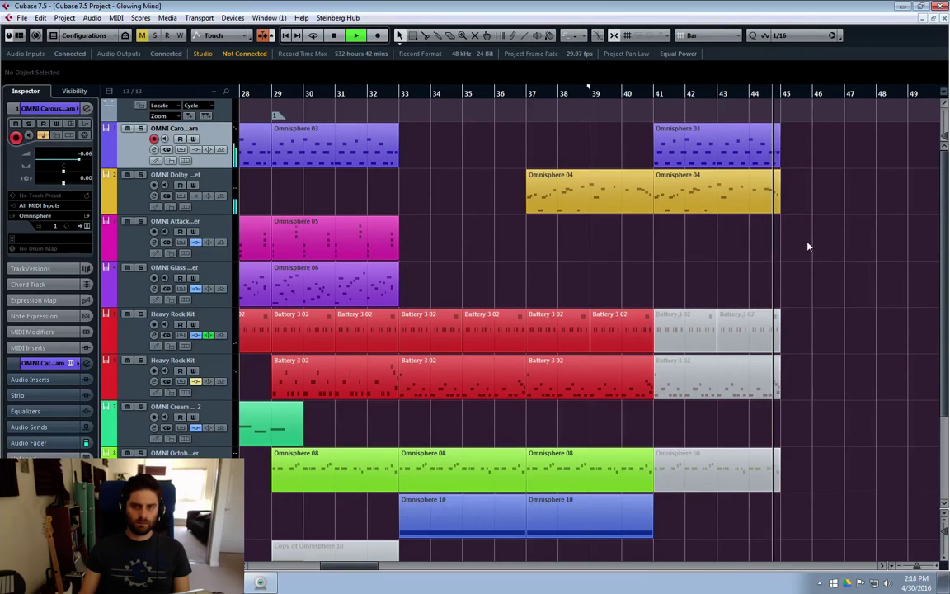
# Step: Transpose all notes of the OMNI Carousel part at bar 41 up seven semitones, so its lowest notes become G2
pyautogui.doubleClick(656, 154)
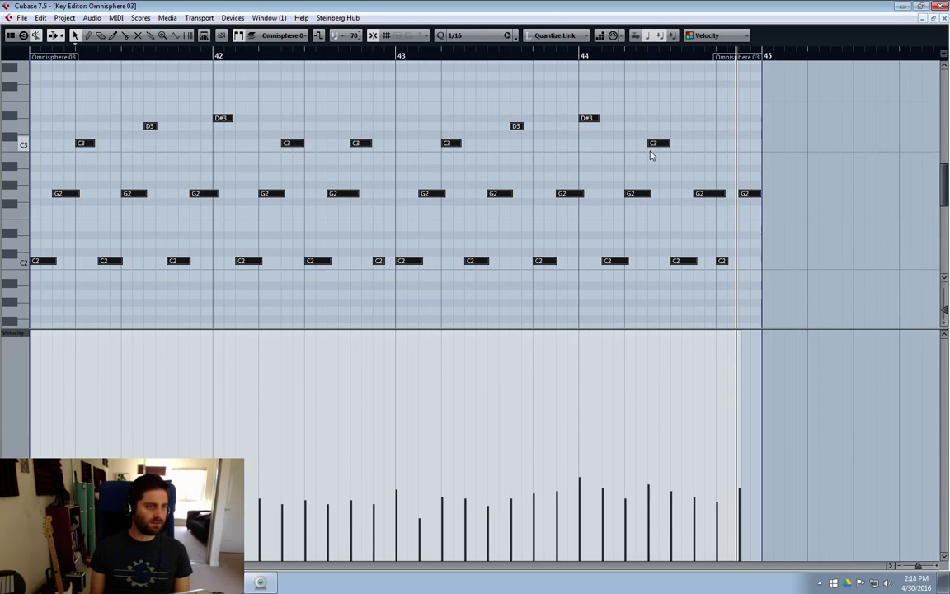
pyautogui.press('Up')
pyautogui.press('Up')
pyautogui.press('Up')
pyautogui.press('Up')
pyautogui.press('Up')
pyautogui.press('Up')
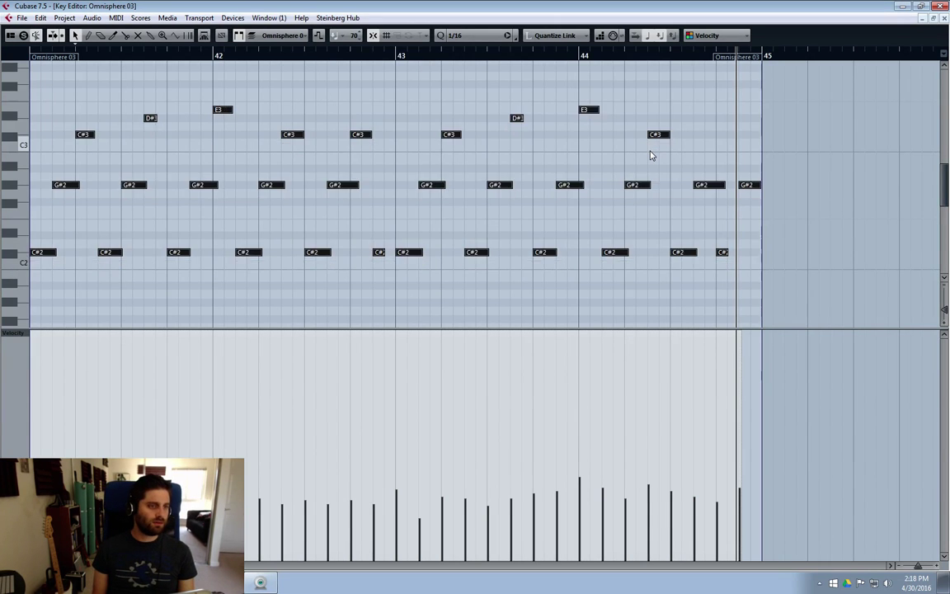
pyautogui.press('Up')
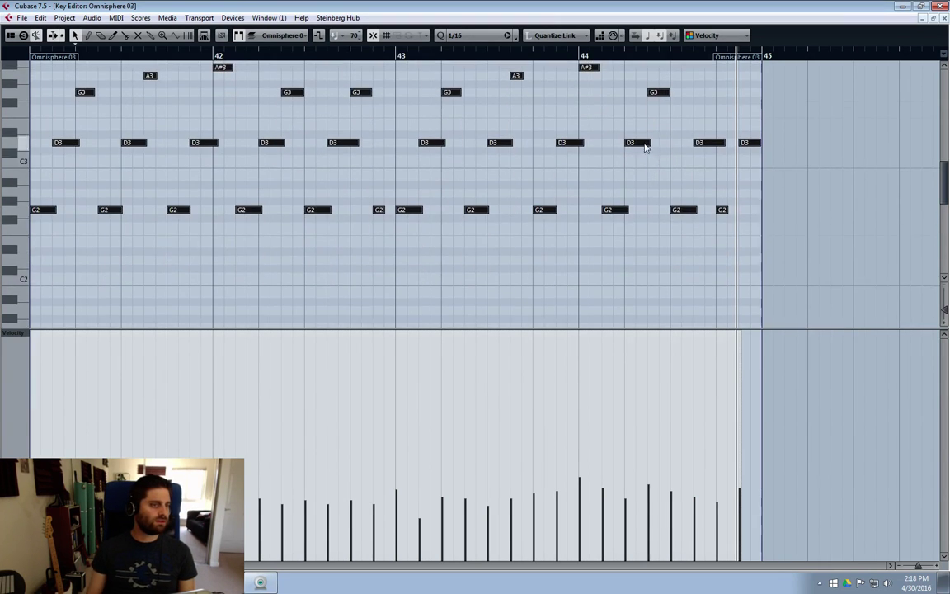
pyautogui.click(941, 18)
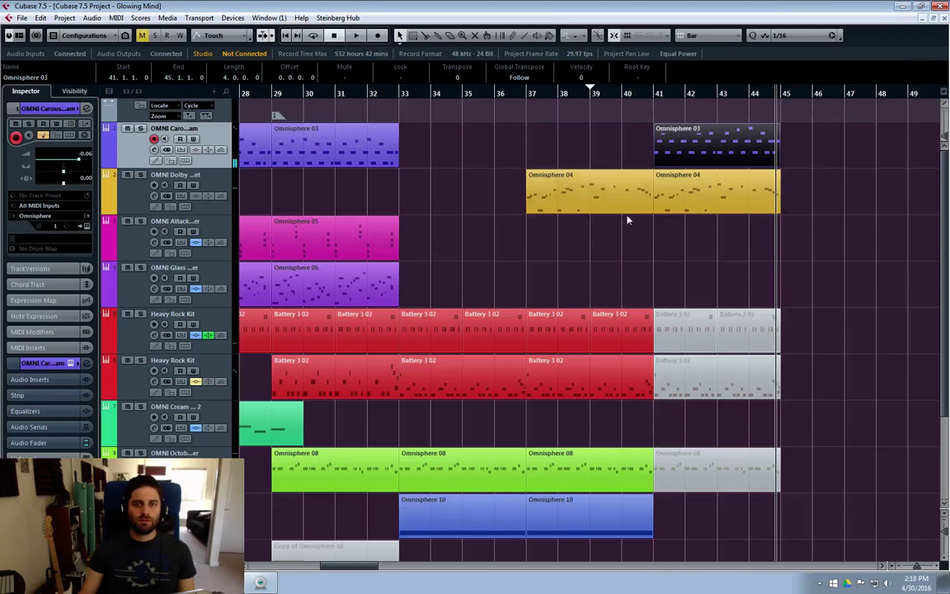
# Step: Listen to the transposed OMNI Carousel part in the arrangement and delete it from bar 41
pyautogui.press('space')
pyautogui.click(804, 232)
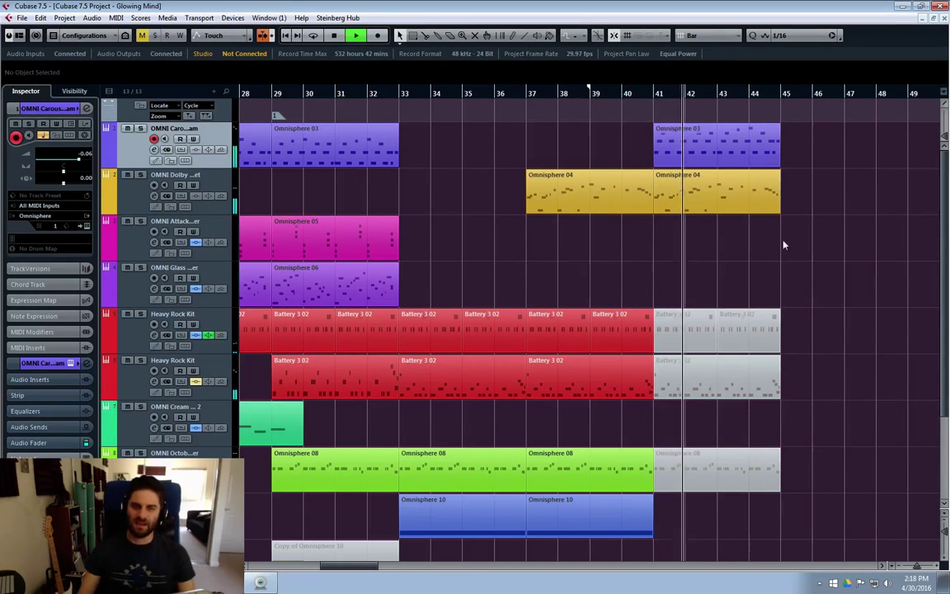
pyautogui.click(765, 144)
pyautogui.press('space')
pyautogui.press('Delete')
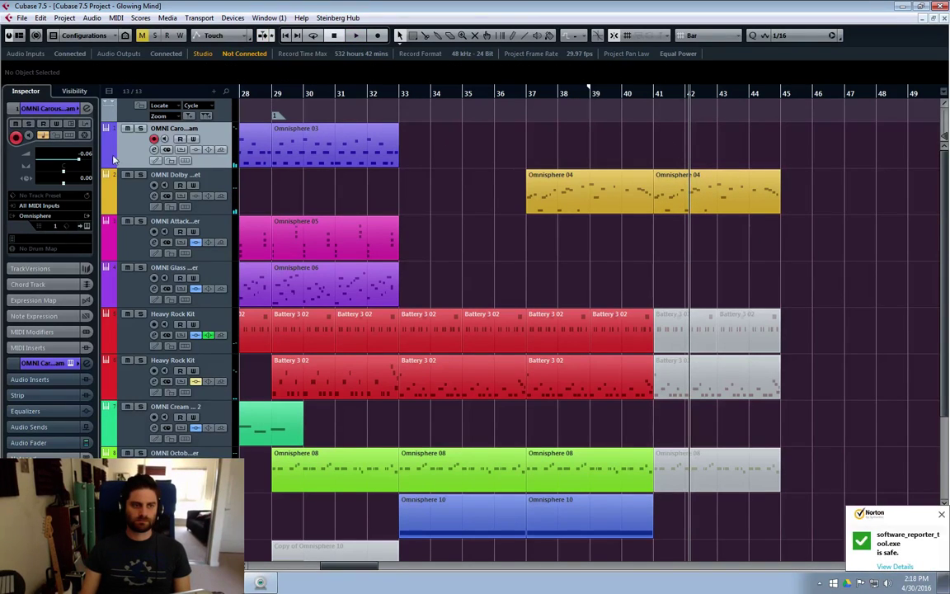
# Step: Duplicate the original OMNI Carousel part at bar 29 and move the duplicate to bar 41
pyautogui.click(367, 160)
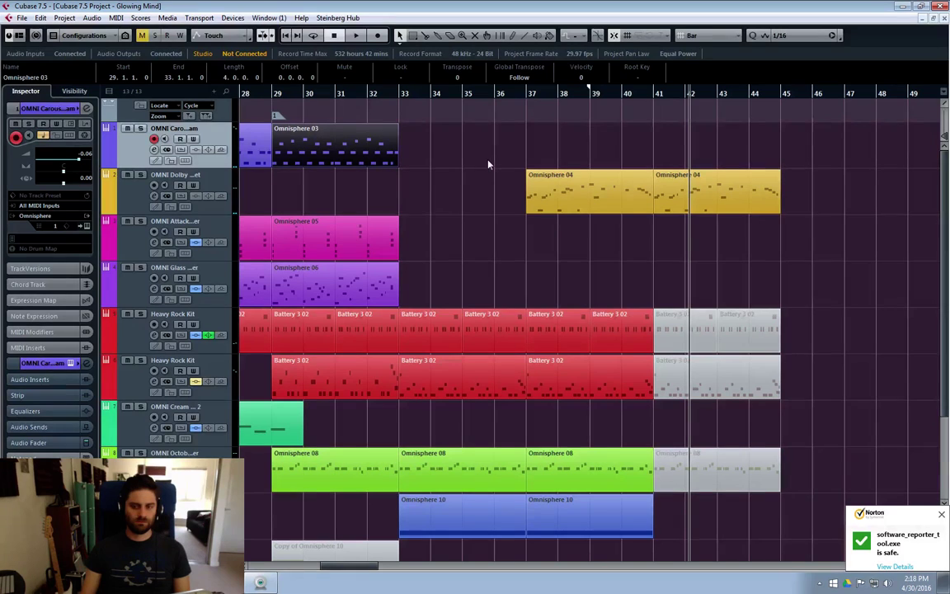
pyautogui.hotkey('ctrl', 'd')
pyautogui.moveTo(449, 152); pyautogui.dragTo(702, 162)
# Step: Transpose all notes of the OMNI Carousel part at bar 41 up one octave and return to the arrangement
pyautogui.doubleClick(689, 157)
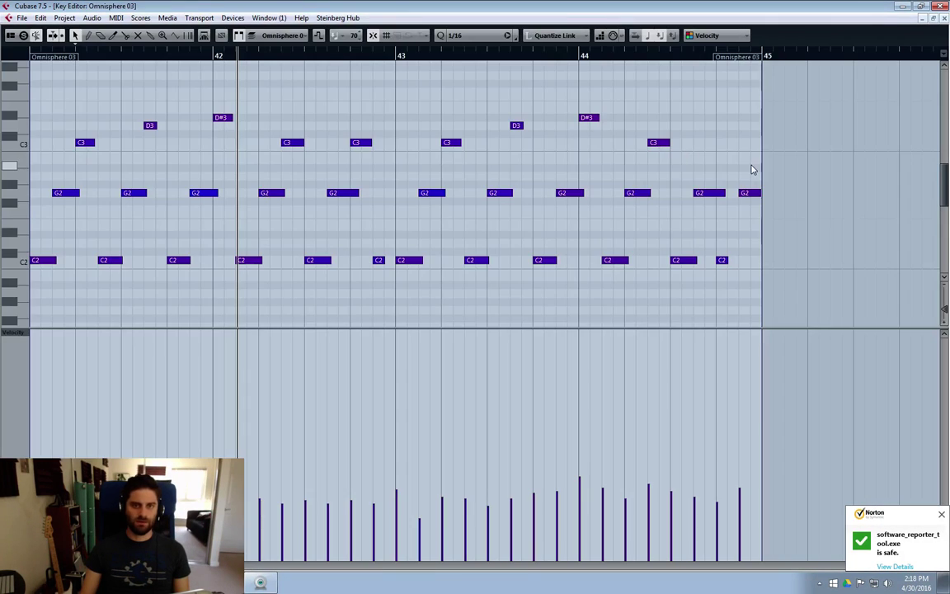
pyautogui.hotkey('ctrl', 'a')
pyautogui.scroll(-3, 752, 168)
pyautogui.scroll(3, 796, 138)
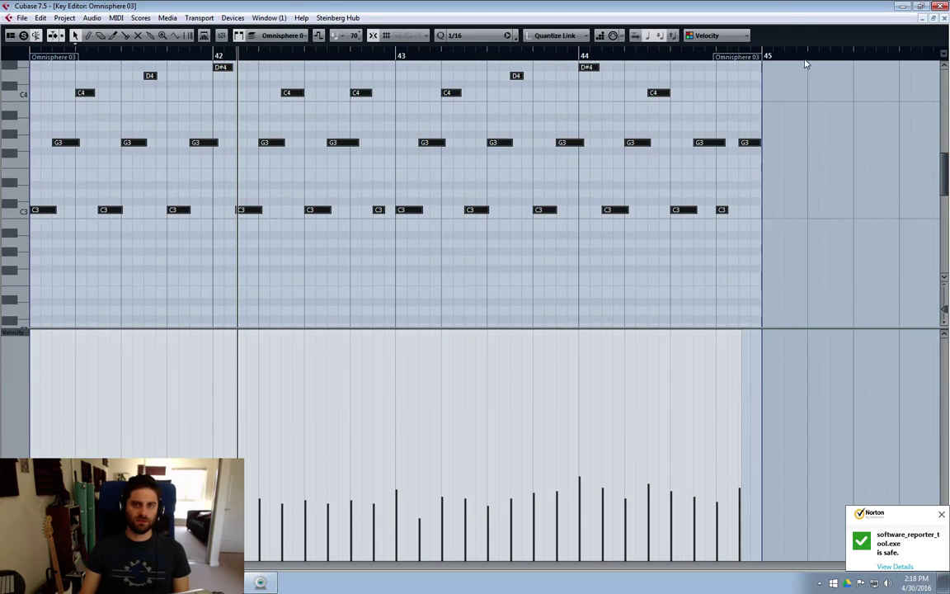
pyautogui.click(221, 69)
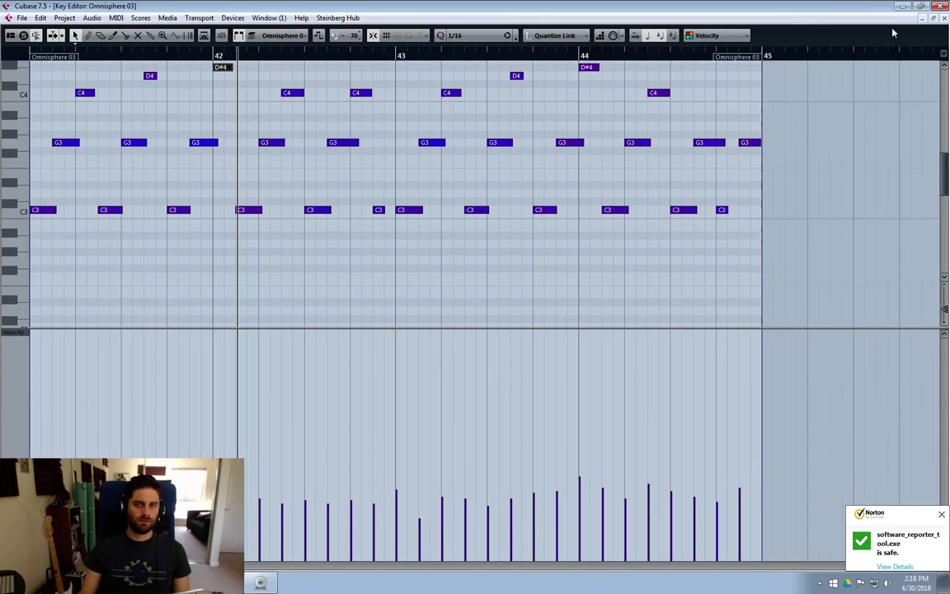
pyautogui.click(945, 18)
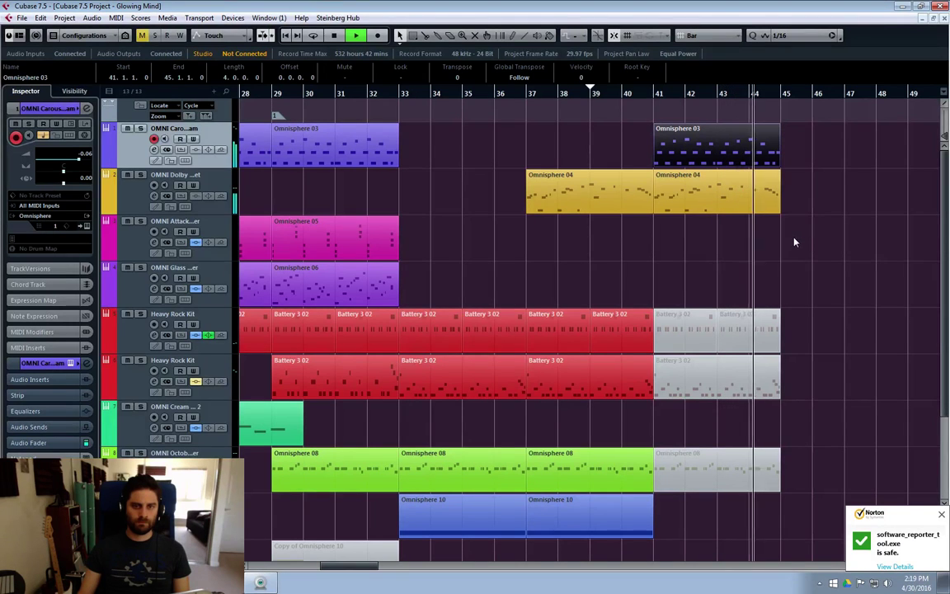
# Step: Transpose all notes of the OMNI Carousel part at bar 41 up another octave, so its lowest notes become C4
pyautogui.doubleClick(678, 162)
pyautogui.hotkey('shift', 'Up')
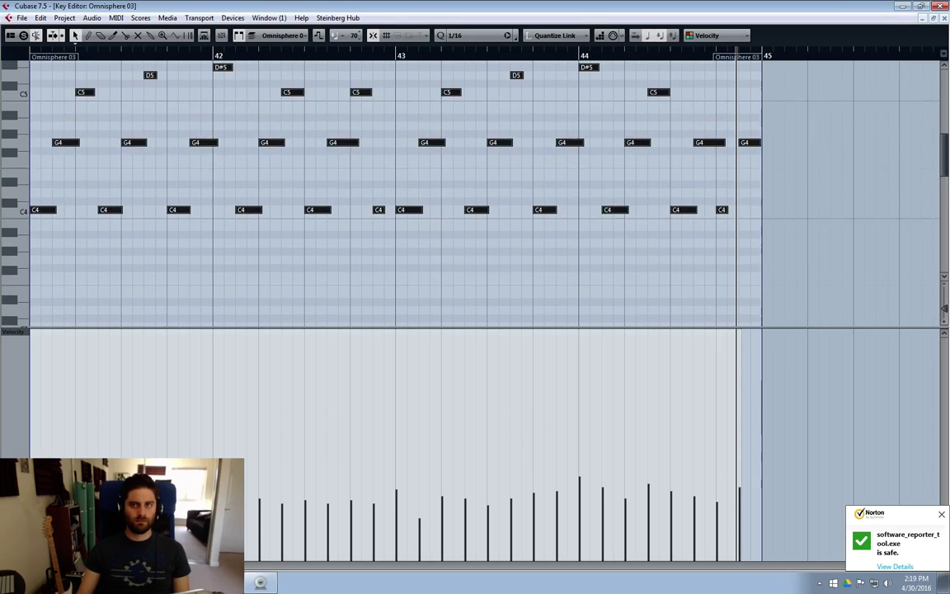
pyautogui.click(922, 8)
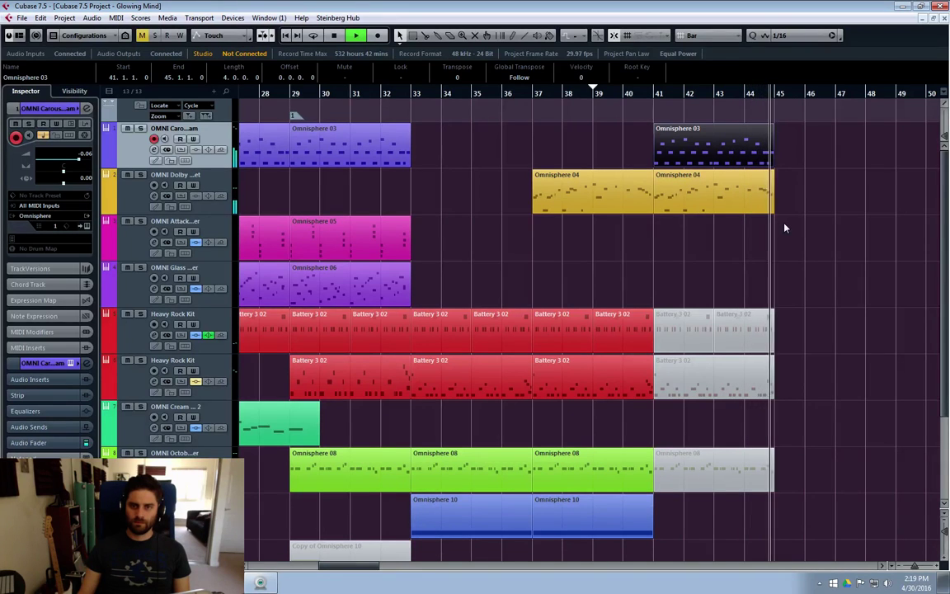
# Step: Listen repeatedly to the passage from just before bar 40 to bar 45 with the raised OMNI Carousel part
pyautogui.press('space')
pyautogui.click(628, 96)
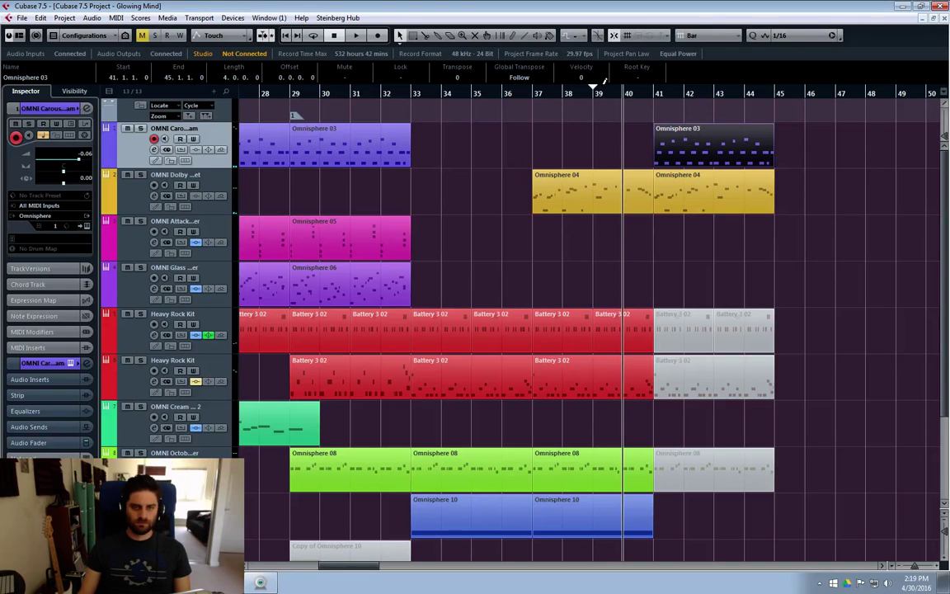
pyautogui.click(805, 165)
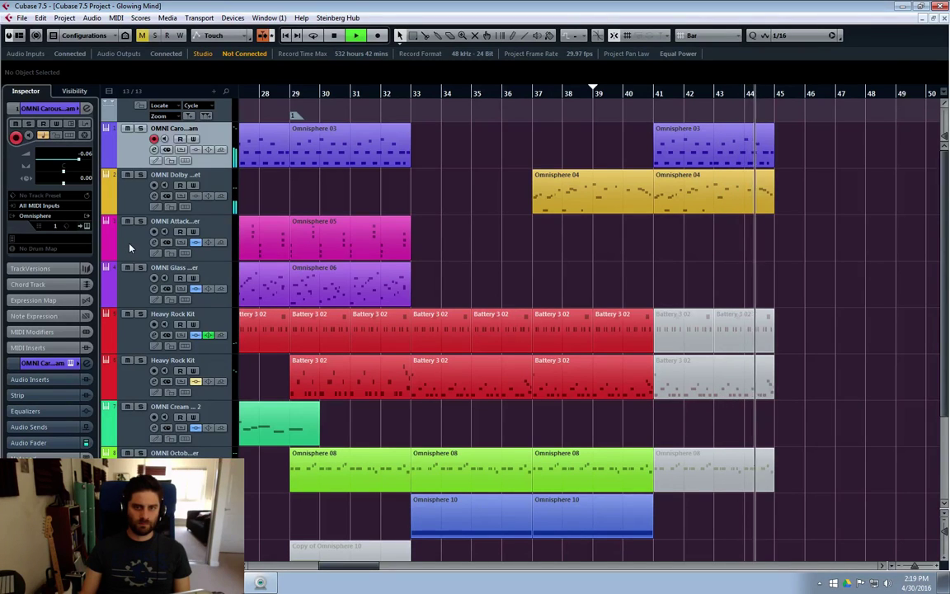
pyautogui.press('space')
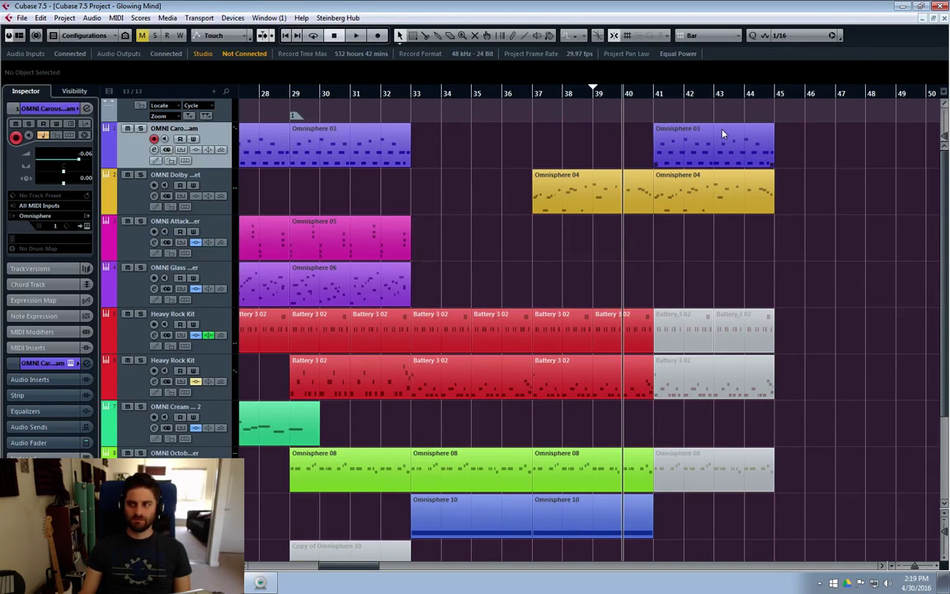
pyautogui.press('space')
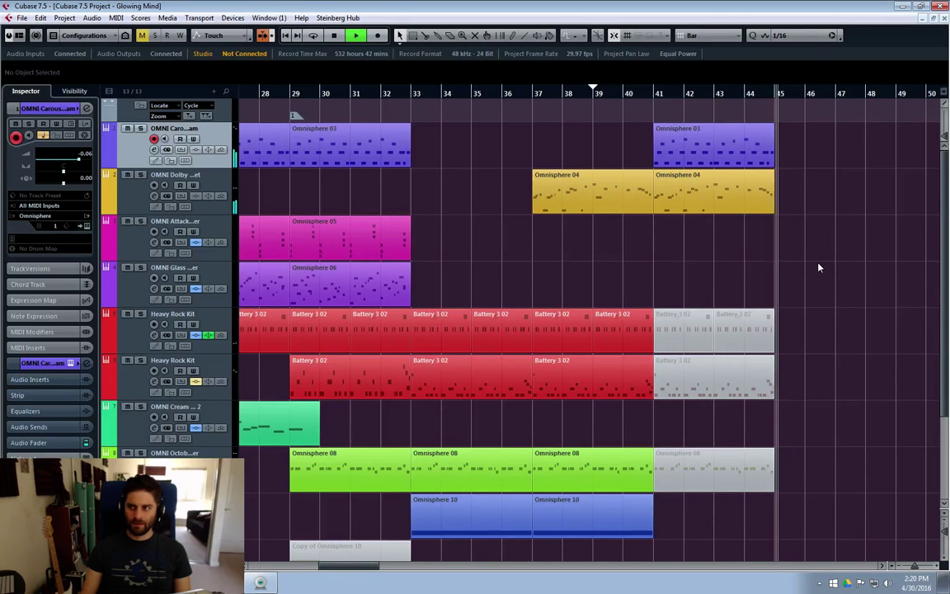
pyautogui.press('space')
pyautogui.click(537, 209)
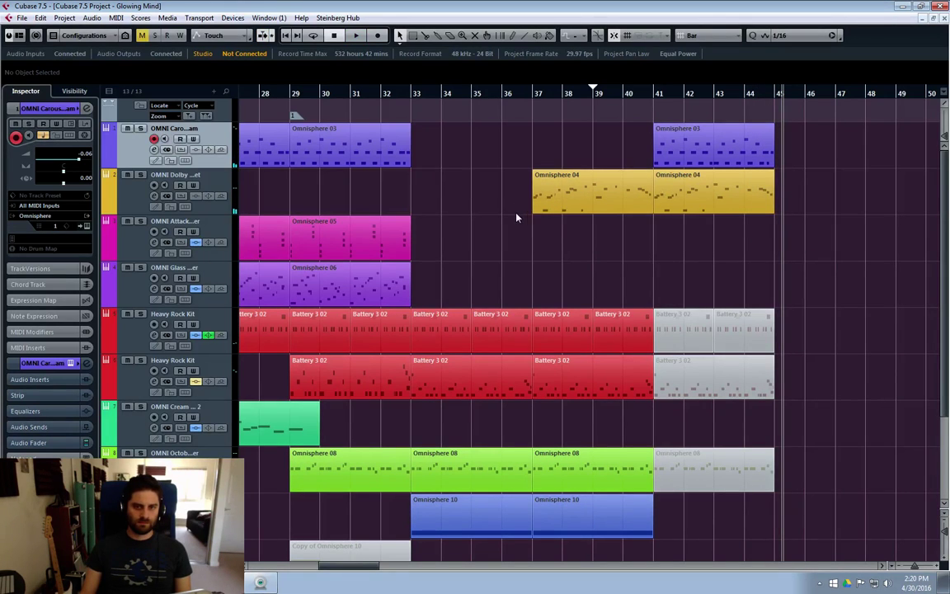
# Step: Check the notes of the OMNI Carousel part at bar 41 and duplicate the part to bar 45
pyautogui.click(743, 195)
pyautogui.click(697, 160)
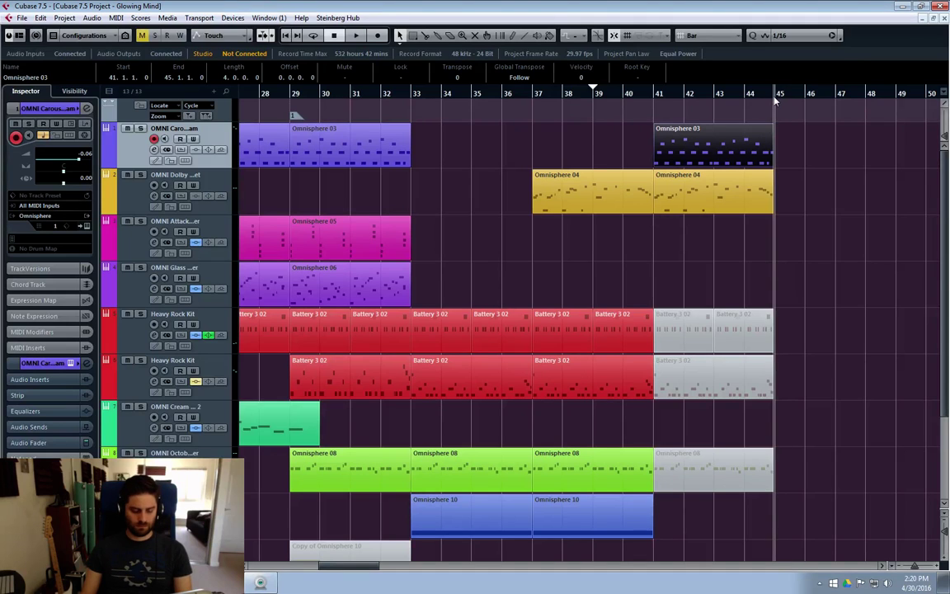
pyautogui.doubleClick(674, 155)
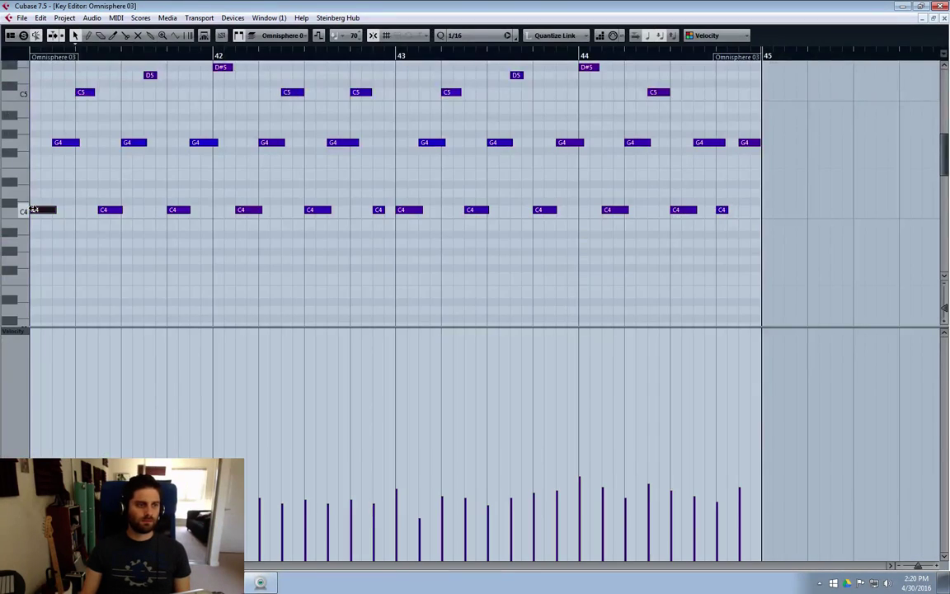
pyautogui.click(944, 19)
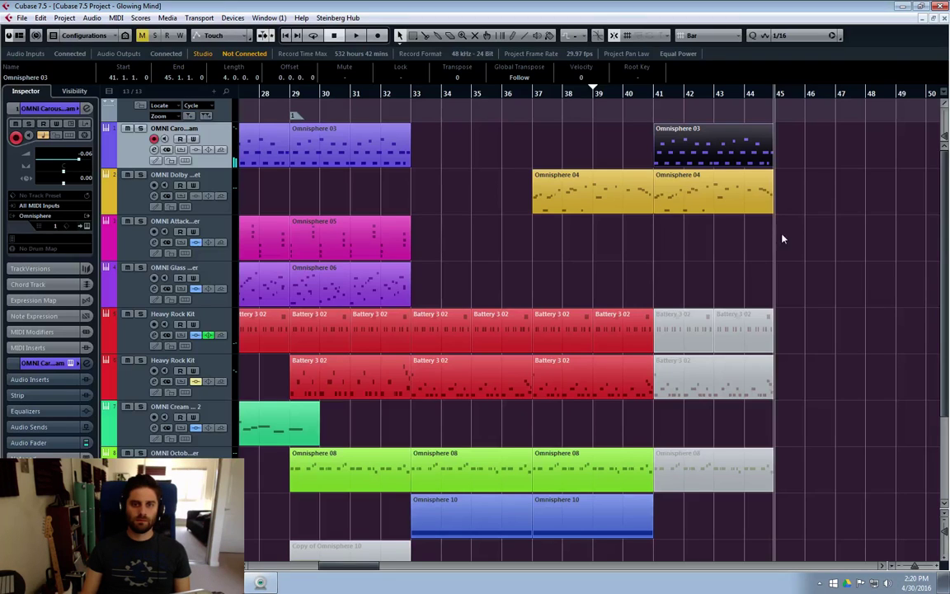
pyautogui.hotkey('ctrl', 'd')
# Step: Transpose all notes of the duplicated OMNI Carousel part at bar 45 down two semitones, so its lowest notes become A#3
pyautogui.doubleClick(798, 161)
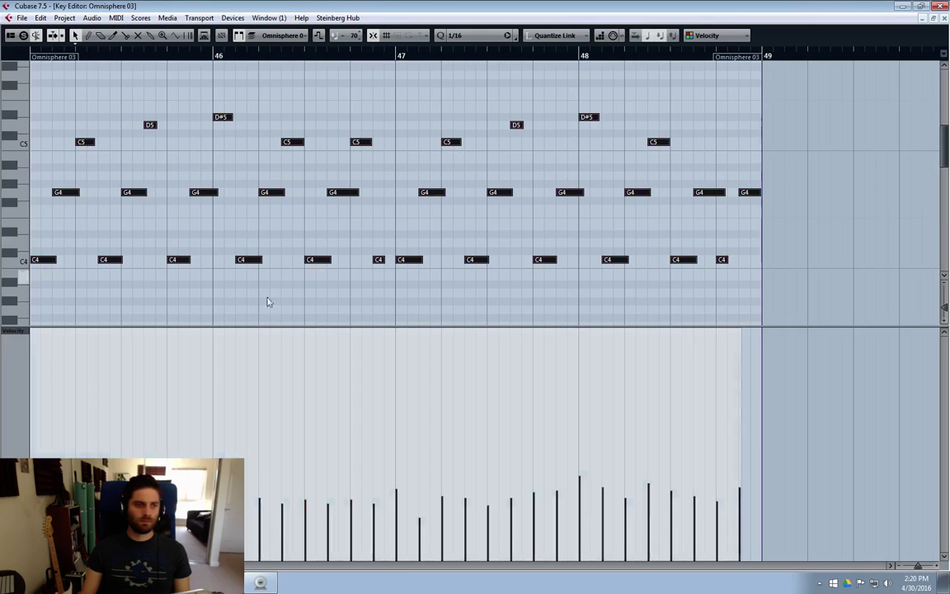
pyautogui.moveTo(41, 262); pyautogui.dragTo(66, 286)
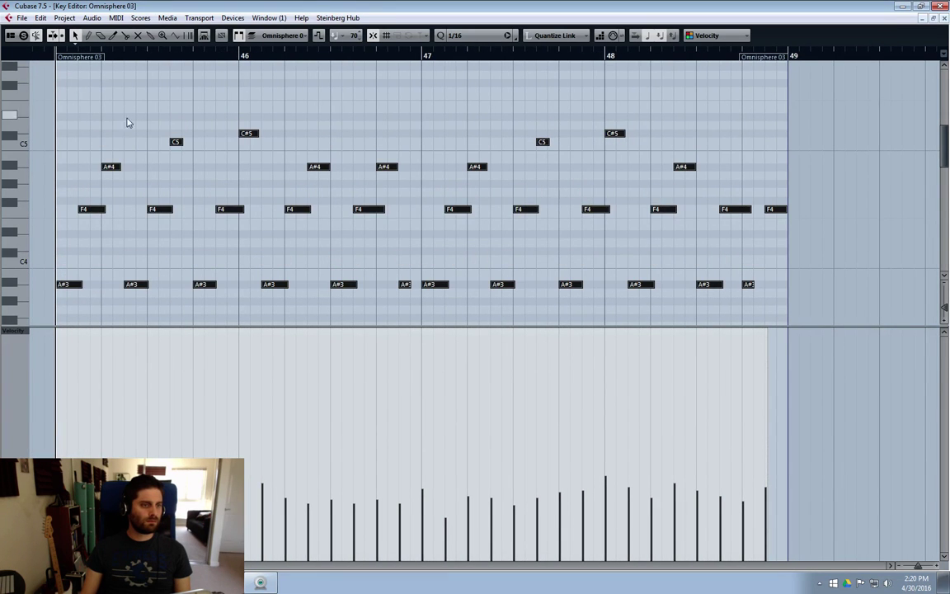
pyautogui.click(92, 210)
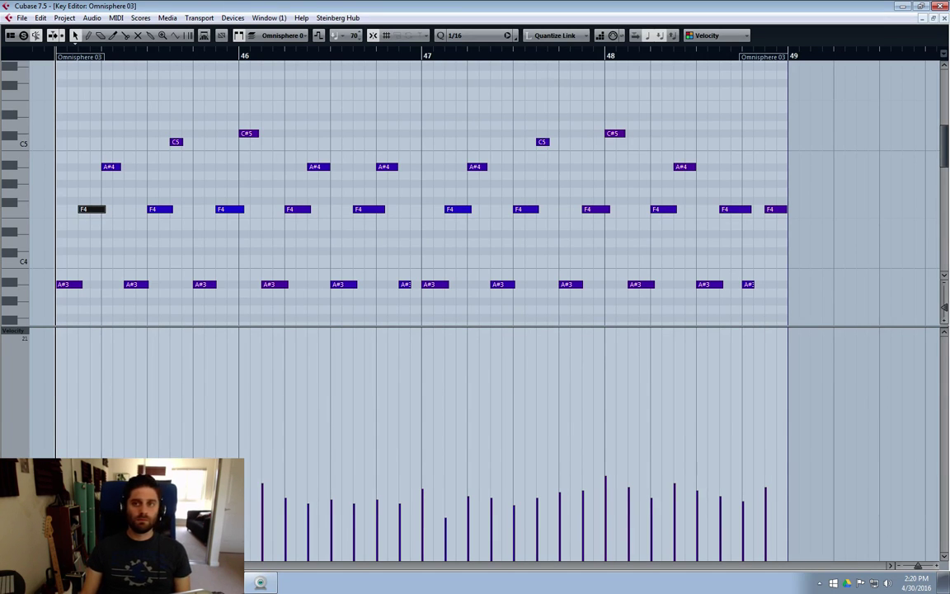
pyautogui.click(944, 18)
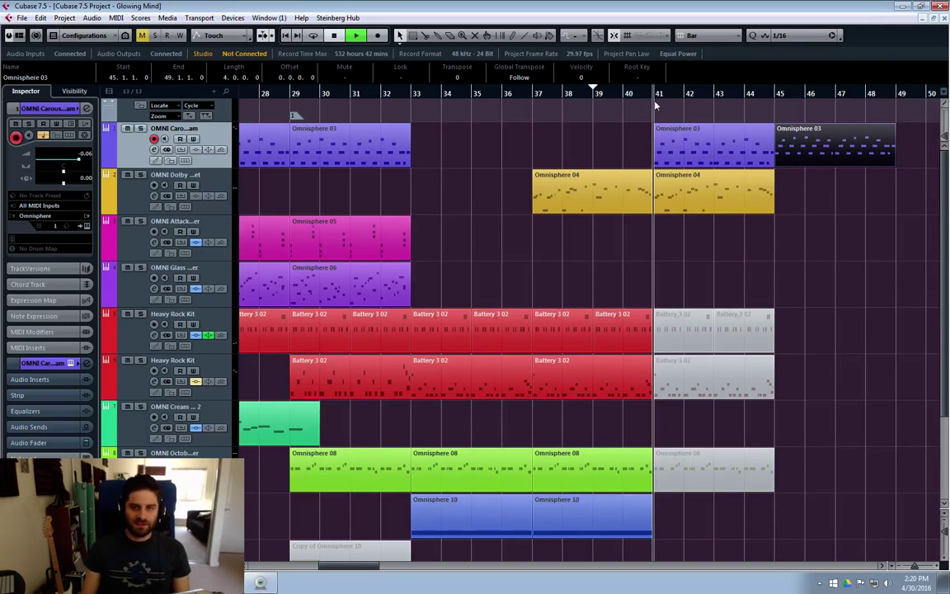
# Step: Raise the C#5 notes at bars 46 and 48 of the new OMNI Carousel part to D5
pyautogui.click(806, 202)
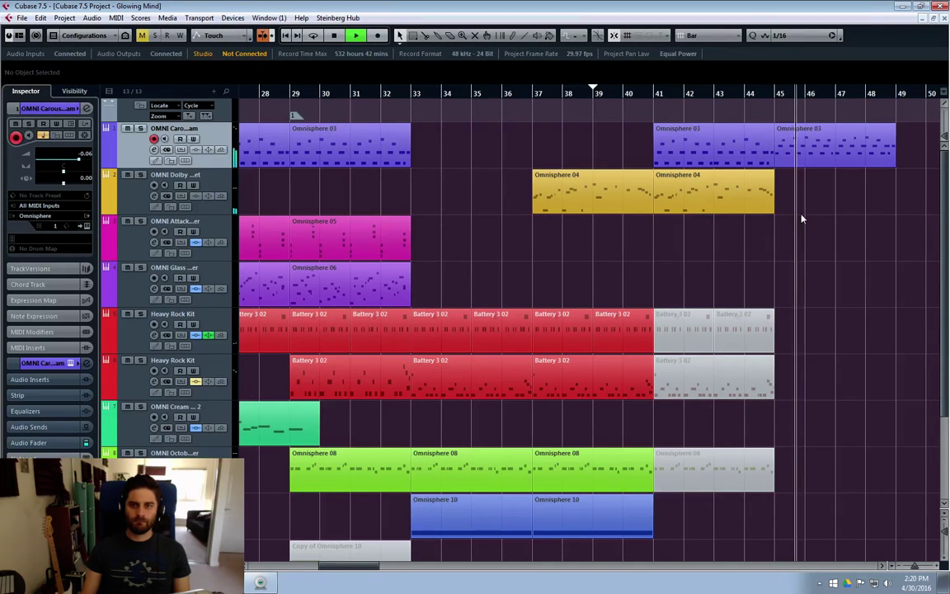
pyautogui.click(810, 148)
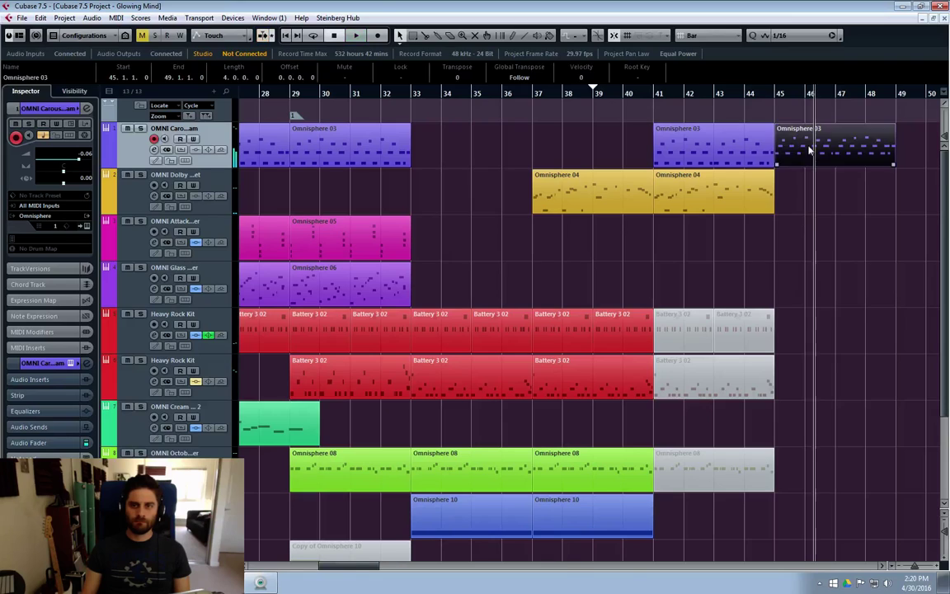
pyautogui.doubleClick(810, 148)
pyautogui.click(219, 134)
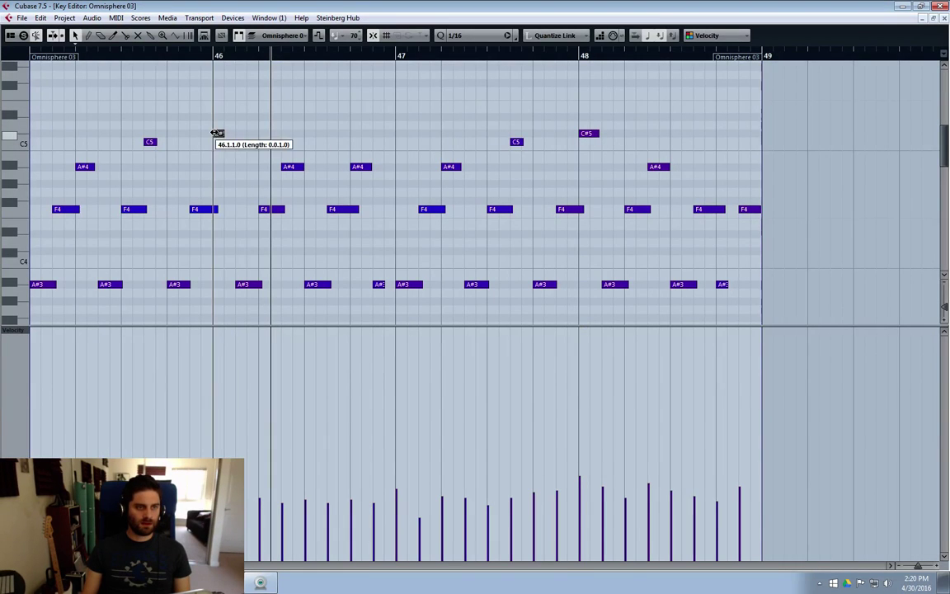
pyautogui.click(219, 134)
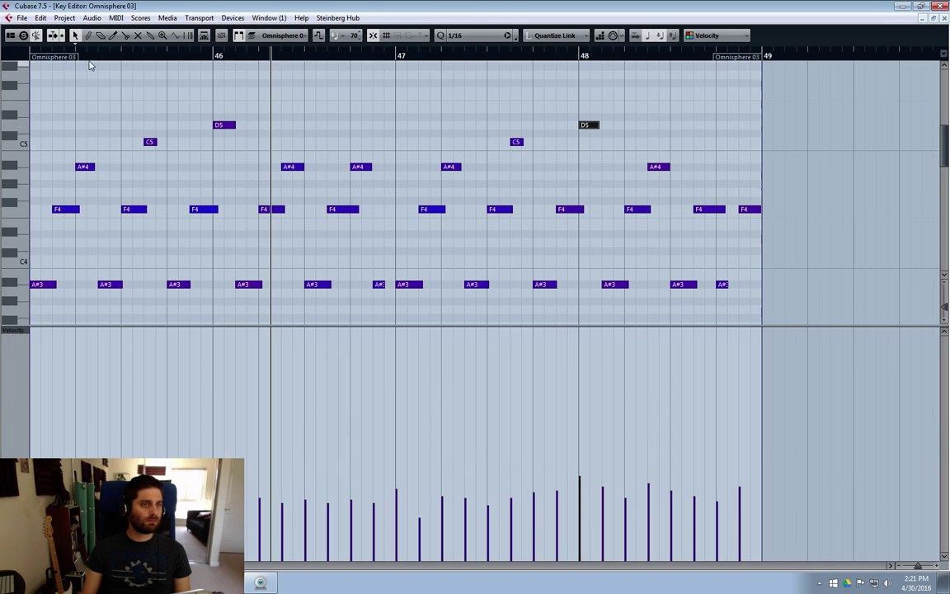
pyautogui.click(945, 17)
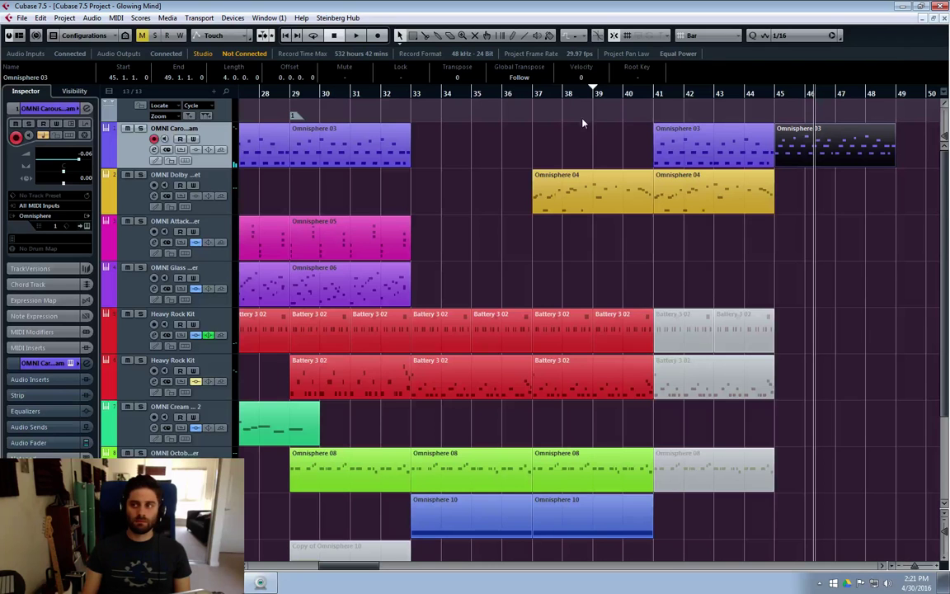
# Step: Play the arrangement from bar 37 and raise the D5 notes at bars 46 and 48 of the OMNI Carousel part to D#5
pyautogui.click(537, 95)
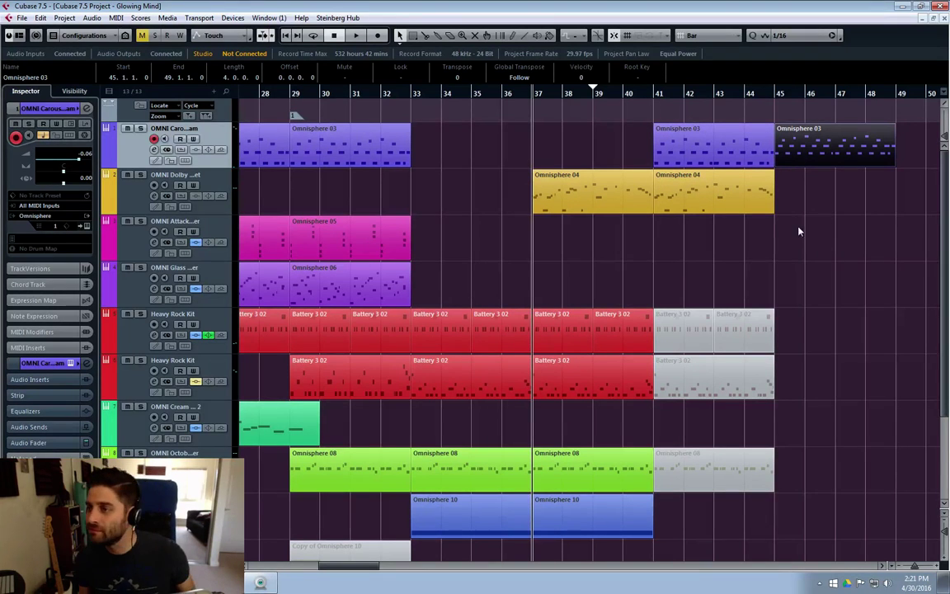
pyautogui.press('space')
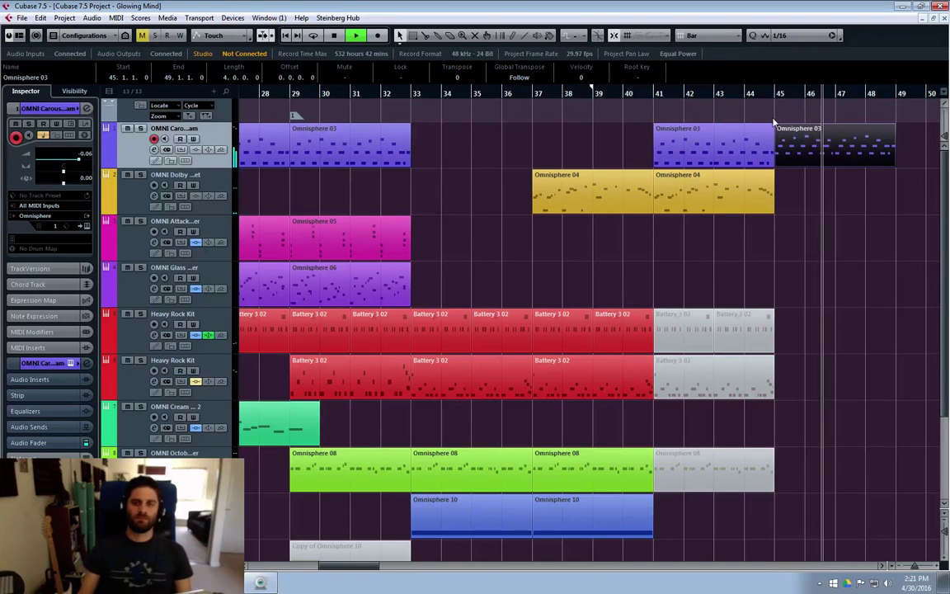
pyautogui.doubleClick(804, 147)
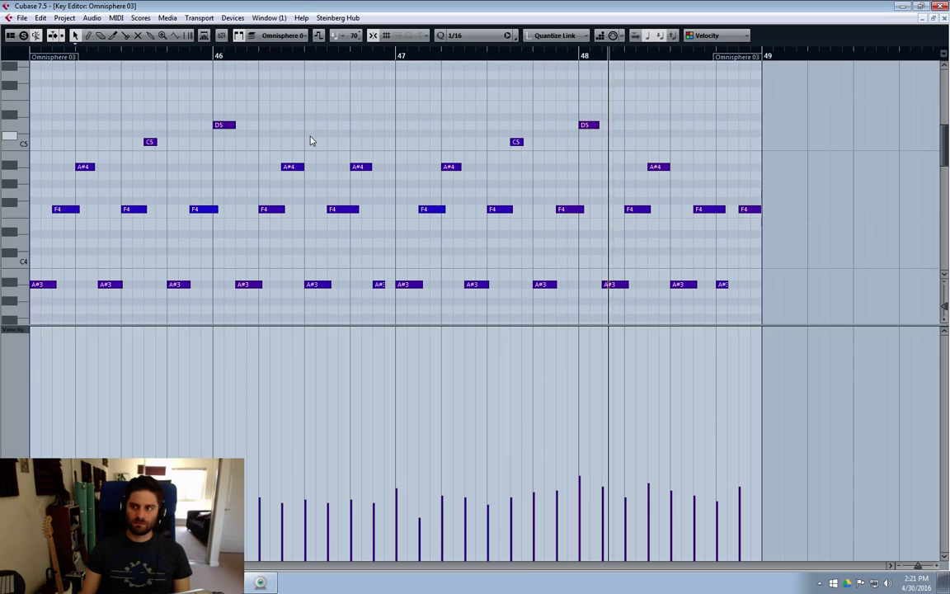
pyautogui.click(223, 127)
pyautogui.moveTo(223, 124); pyautogui.dragTo(224, 118)
pyautogui.moveTo(616, 107); pyautogui.dragTo(588, 121)
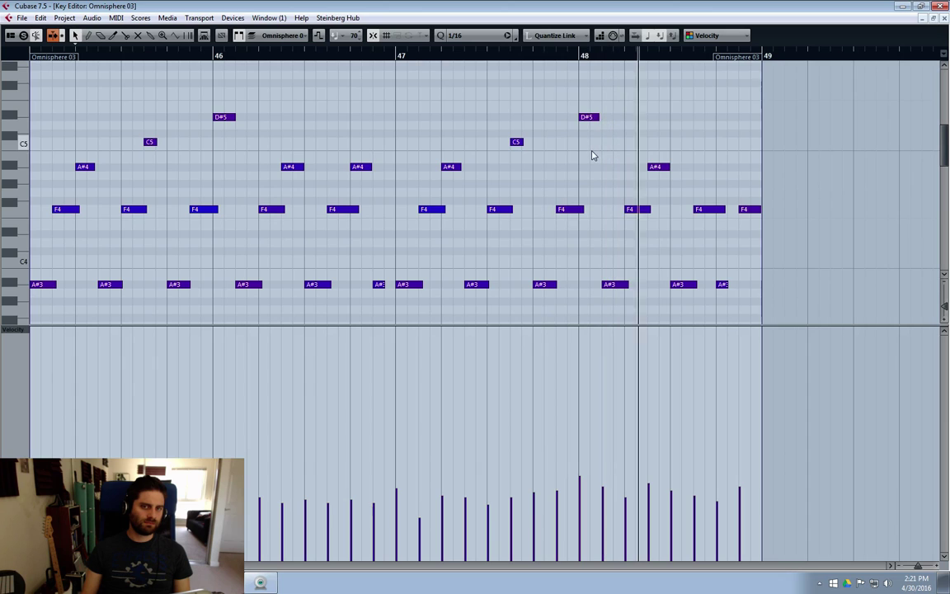
pyautogui.press('space')
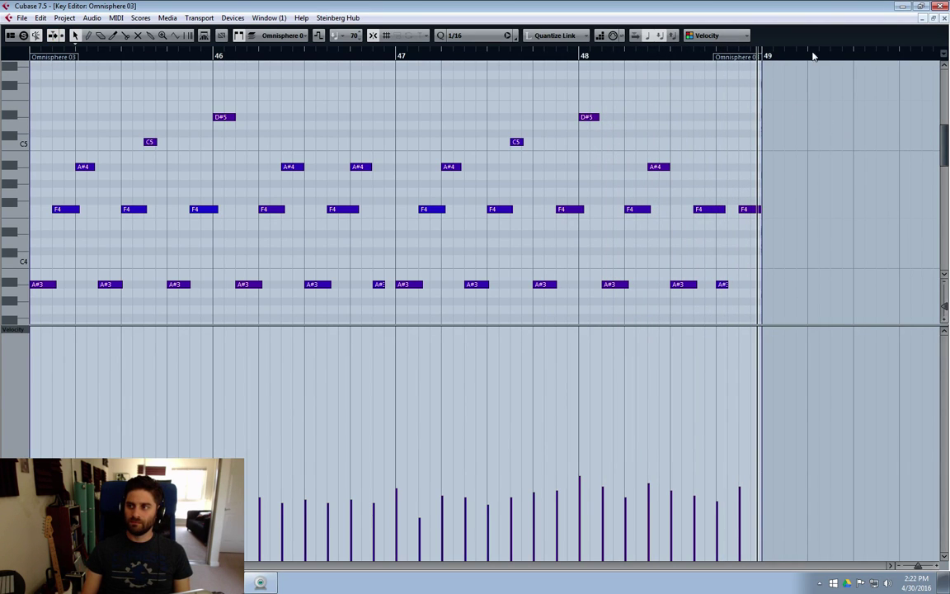
pyautogui.click(945, 18)
pyautogui.click(812, 156)
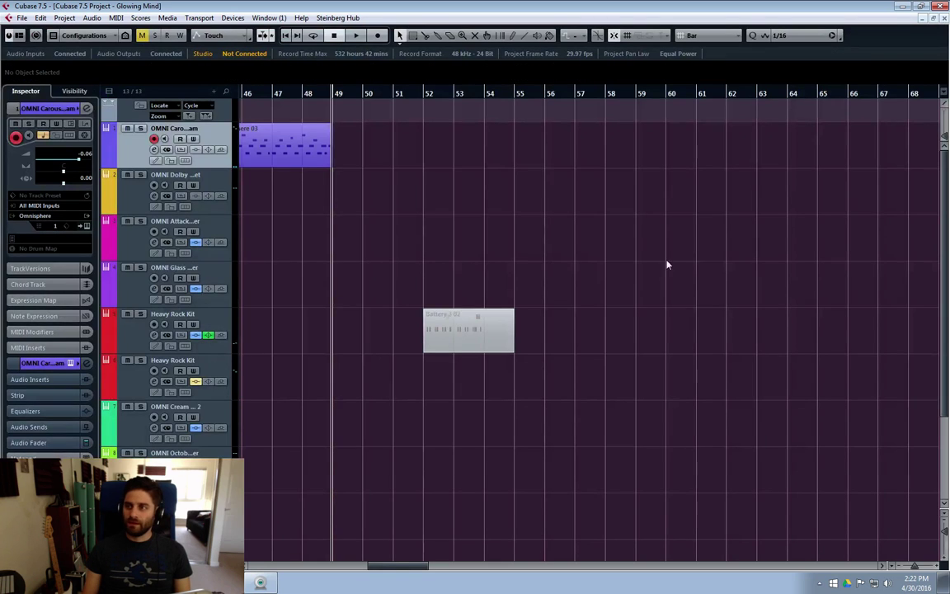
# Step: Return to the section around bar 29 and review its parts, moving the playback position between bars 29 and 28
pyautogui.press('space')
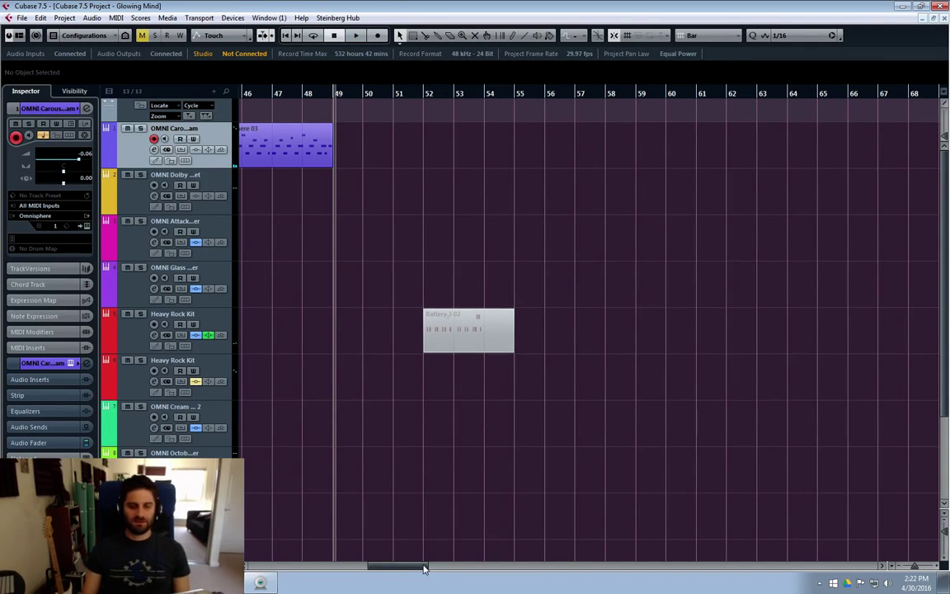
pyautogui.moveTo(422, 566); pyautogui.dragTo(362, 569)
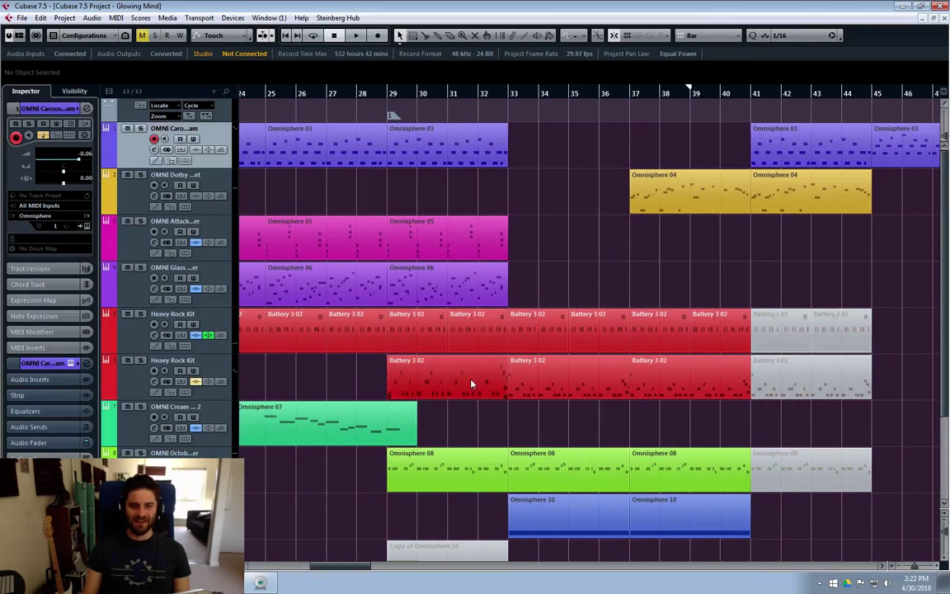
pyautogui.click(387, 96)
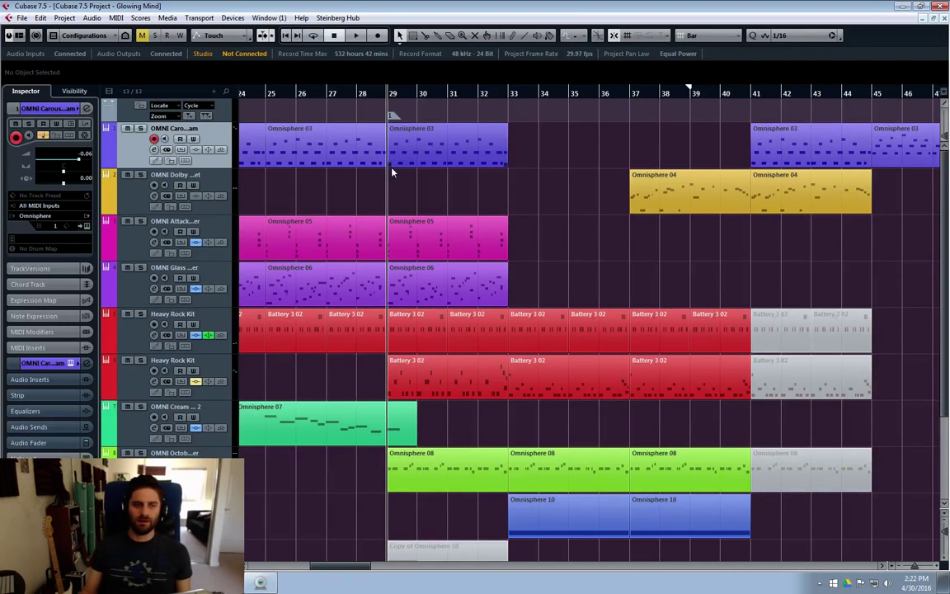
pyautogui.click(357, 94)
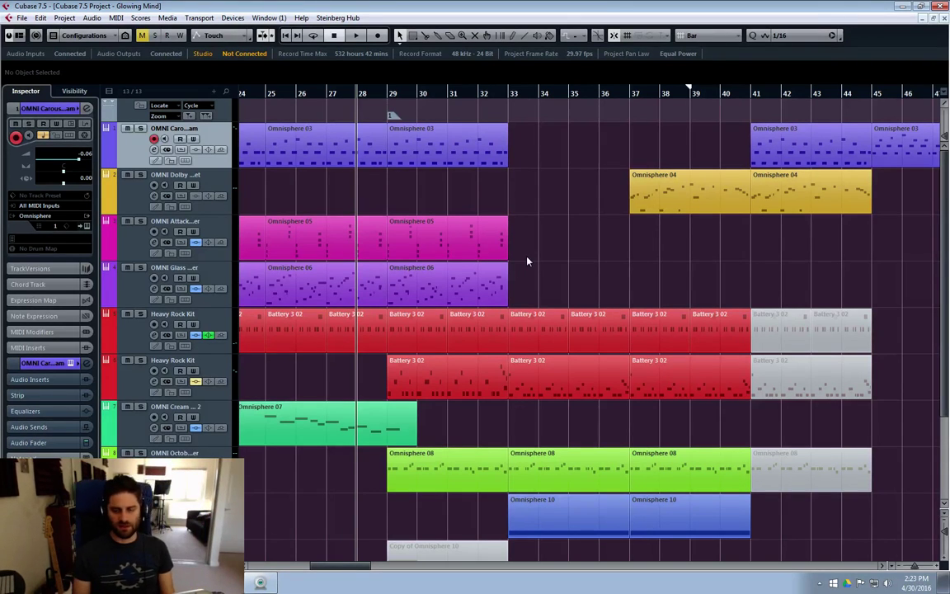
pyautogui.click(390, 100)
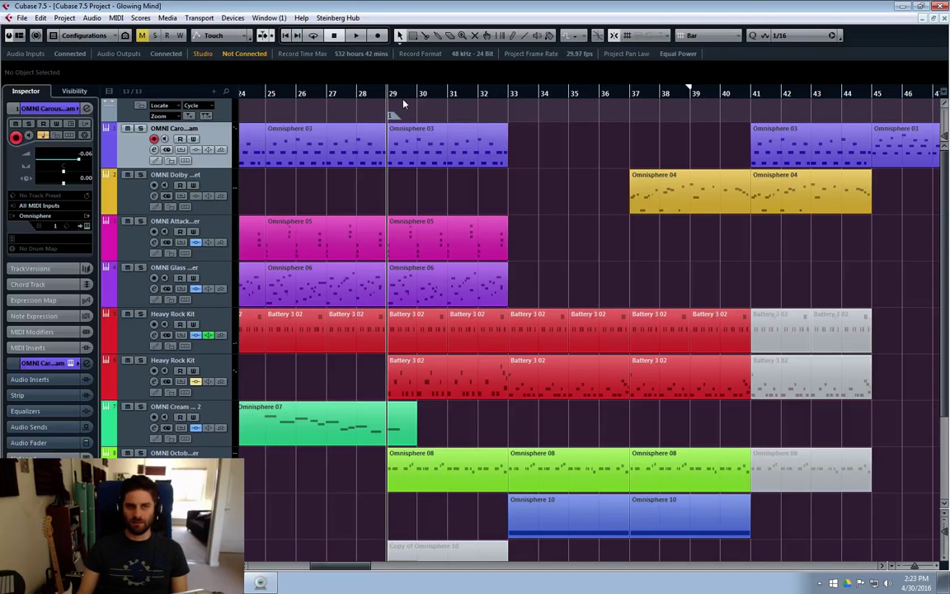
pyautogui.click(360, 95)
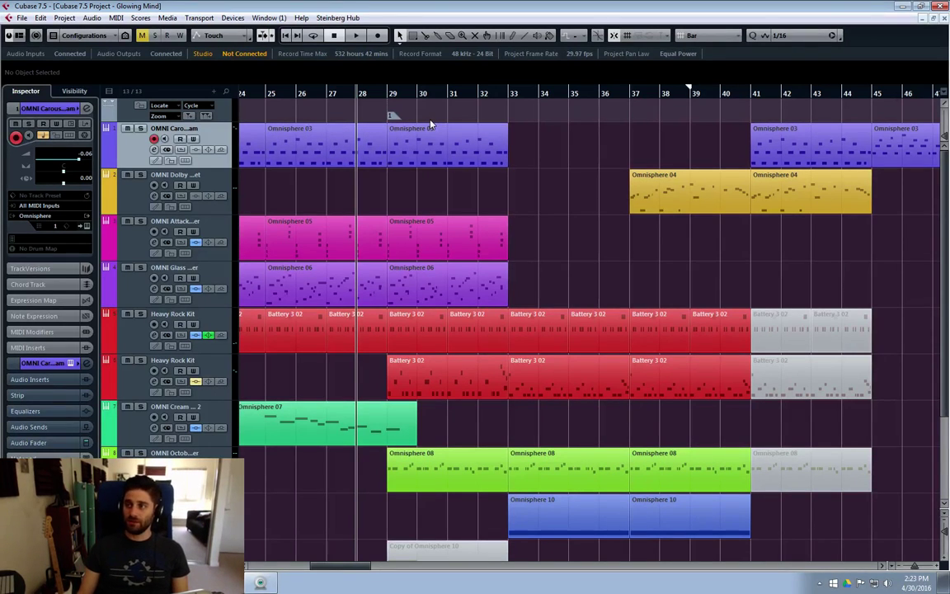
pyautogui.click(387, 95)
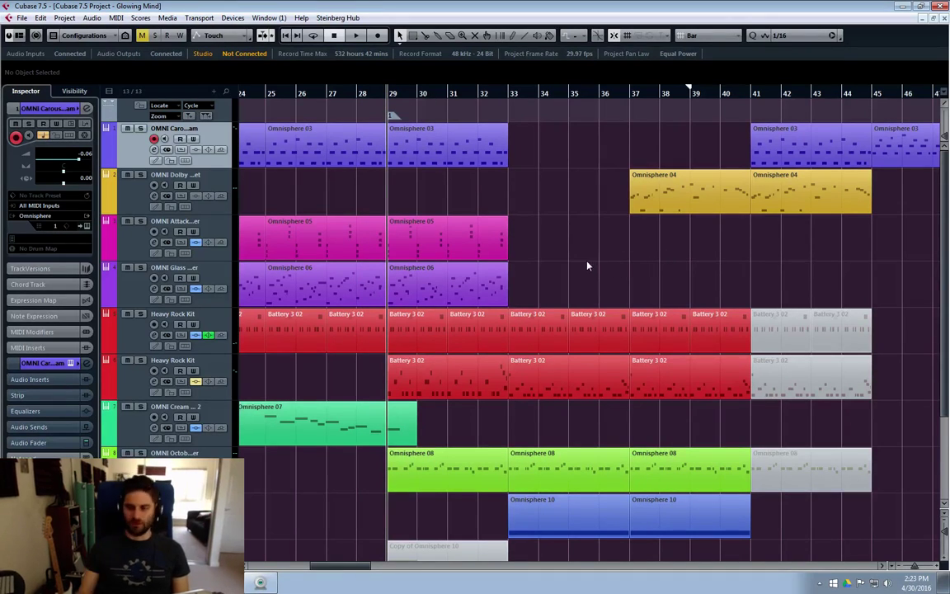
pyautogui.moveTo(581, 269); pyautogui.dragTo(743, 297)
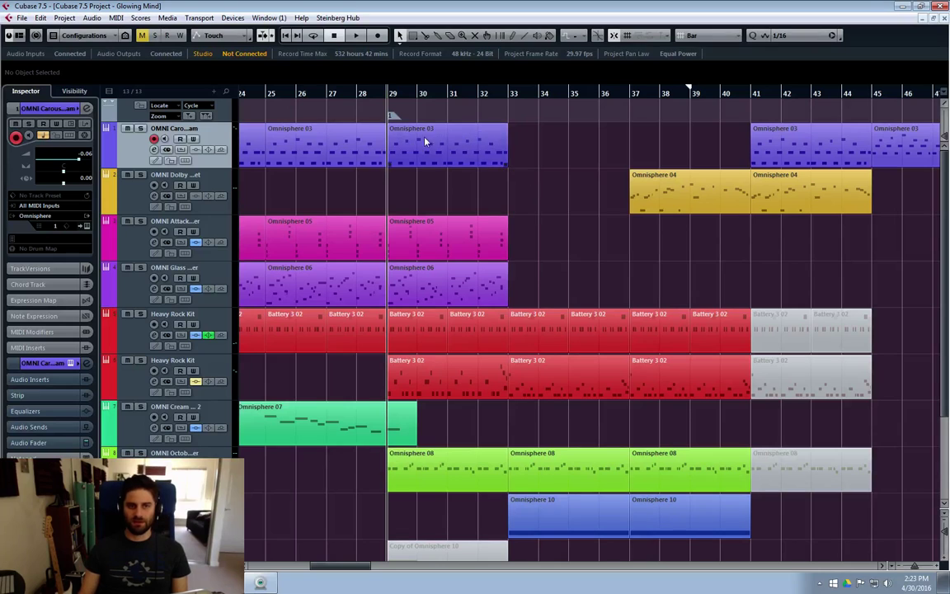
pyautogui.click(356, 93)
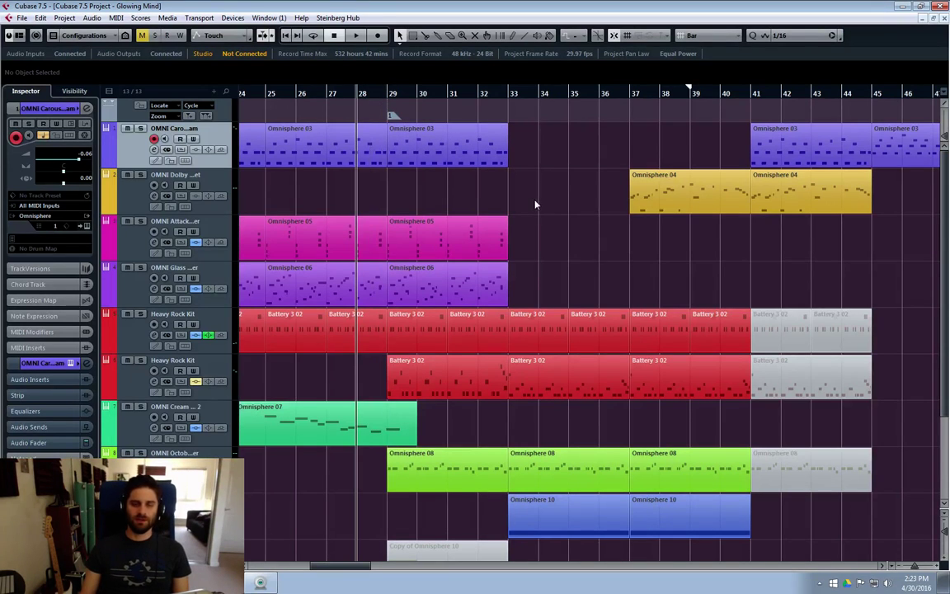
pyautogui.moveTo(557, 179); pyautogui.dragTo(330, 217)
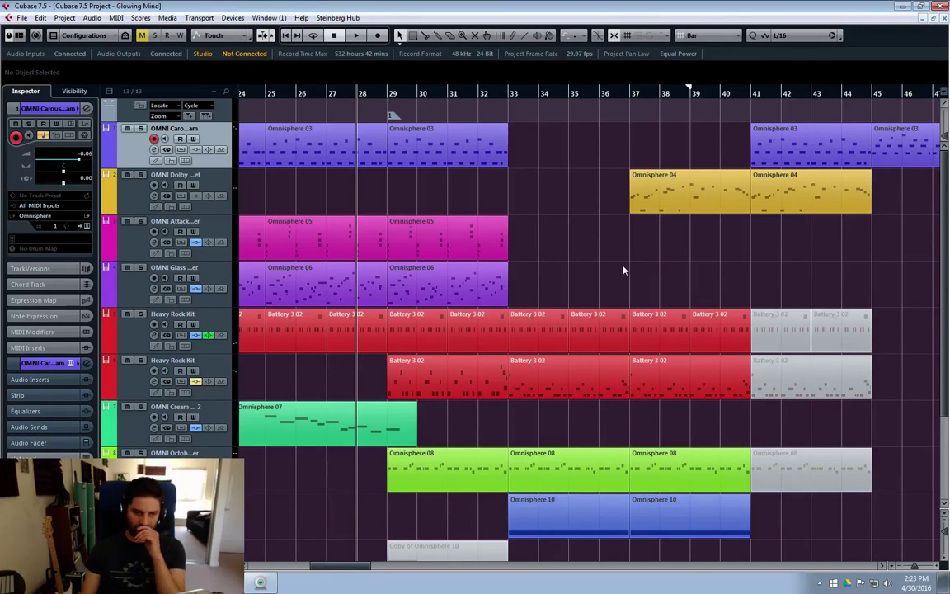
# Step: Play the arrangement from bar 29 through bar 44 and select the OMNI Dolby Guitaret track
pyautogui.click(384, 98)
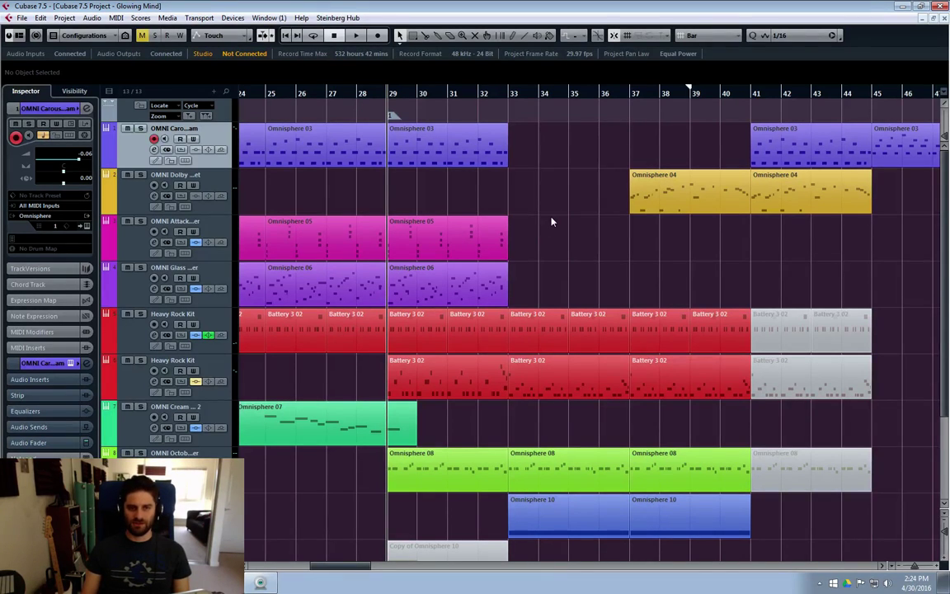
pyautogui.moveTo(552, 221); pyautogui.dragTo(821, 286)
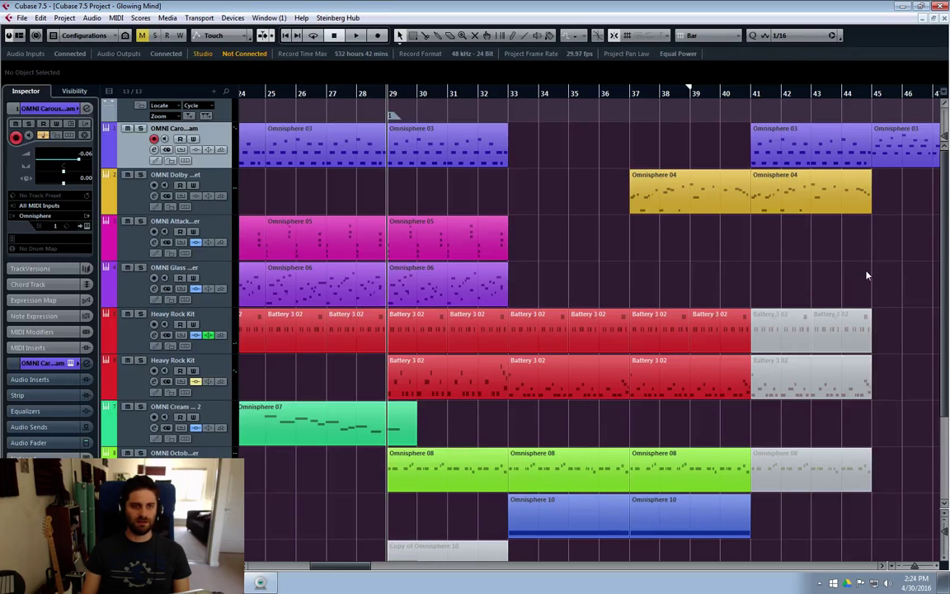
pyautogui.press('space')
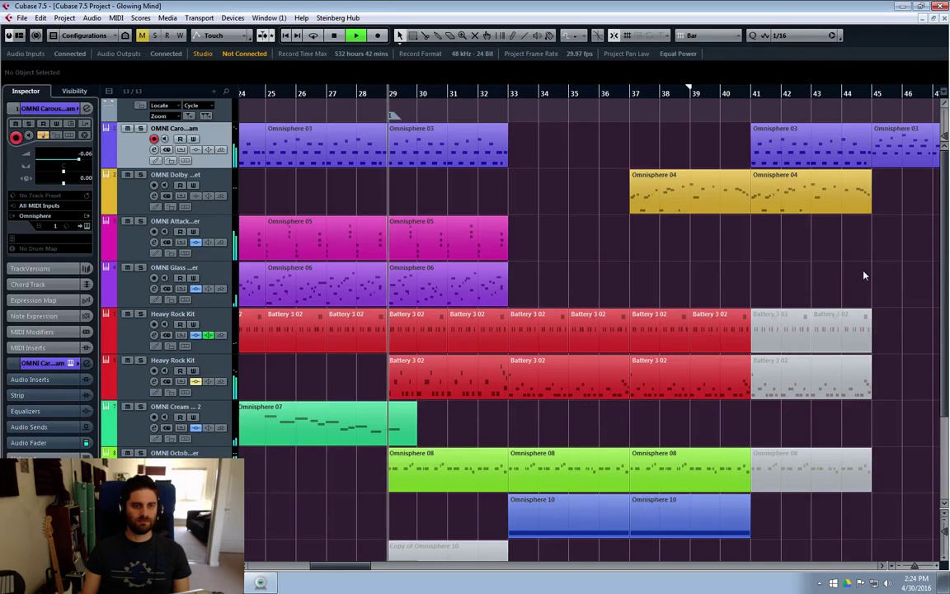
pyautogui.click(650, 313)
pyautogui.click(652, 304)
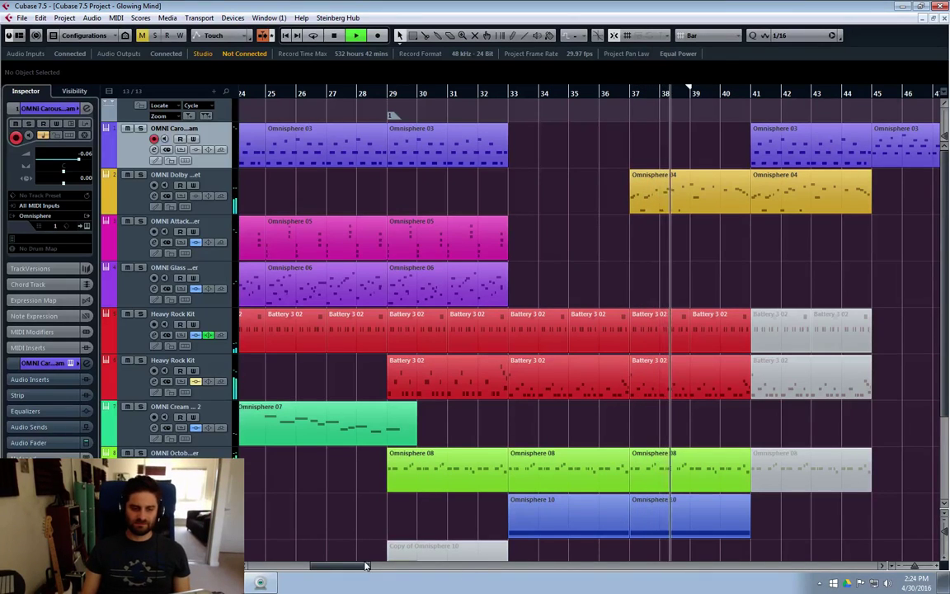
pyautogui.moveTo(365, 566); pyautogui.dragTo(378, 568)
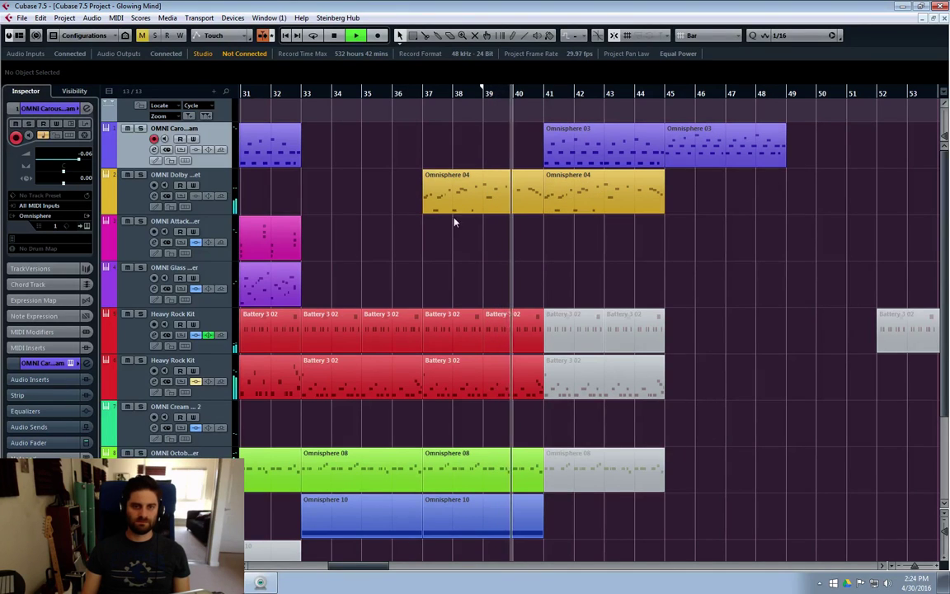
pyautogui.press('Down')
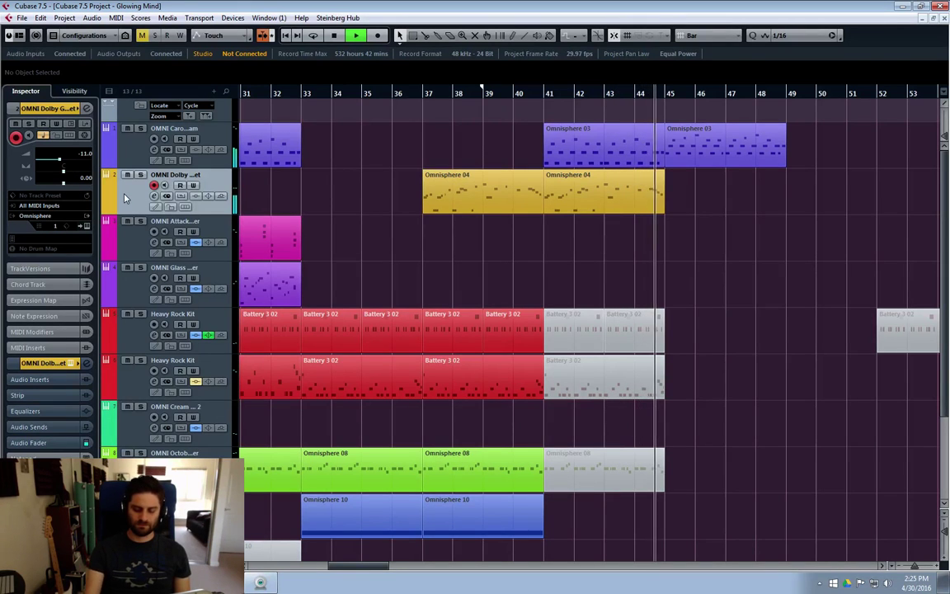
pyautogui.press('space')
# Step: Examine the notes of the OMNI Dolby Guitaret part starting at bar 41
pyautogui.click(624, 201)
pyautogui.doubleClick(624, 201)
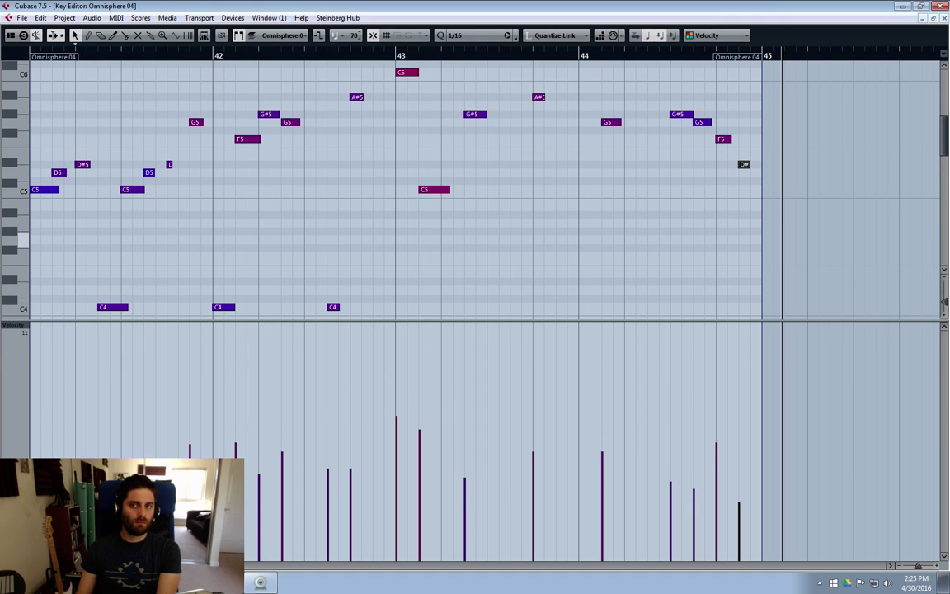
pyautogui.click(944, 18)
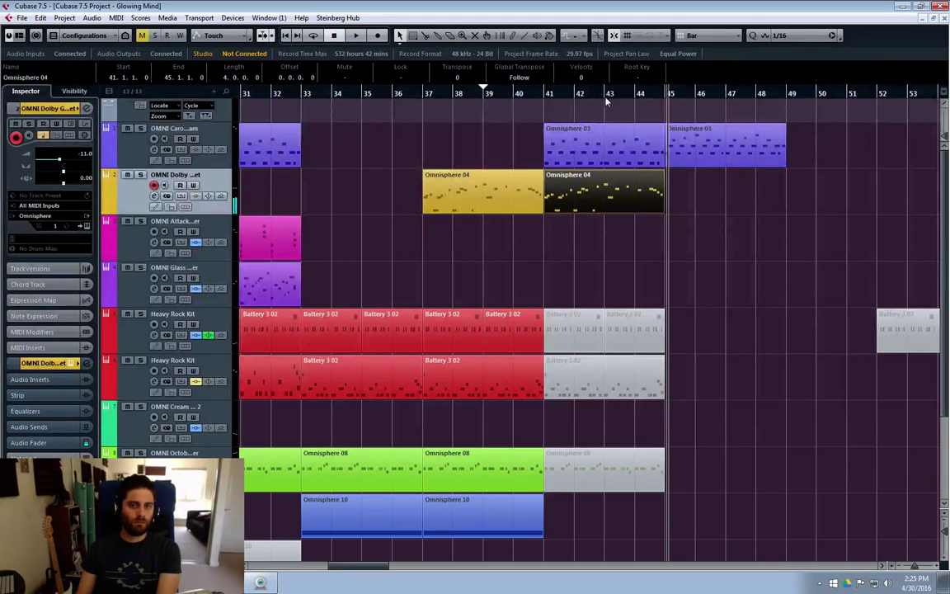
# Step: Copy the OMNI Carousel part at bar 41 to bar 49 and play the section from bar 41
pyautogui.click(612, 97)
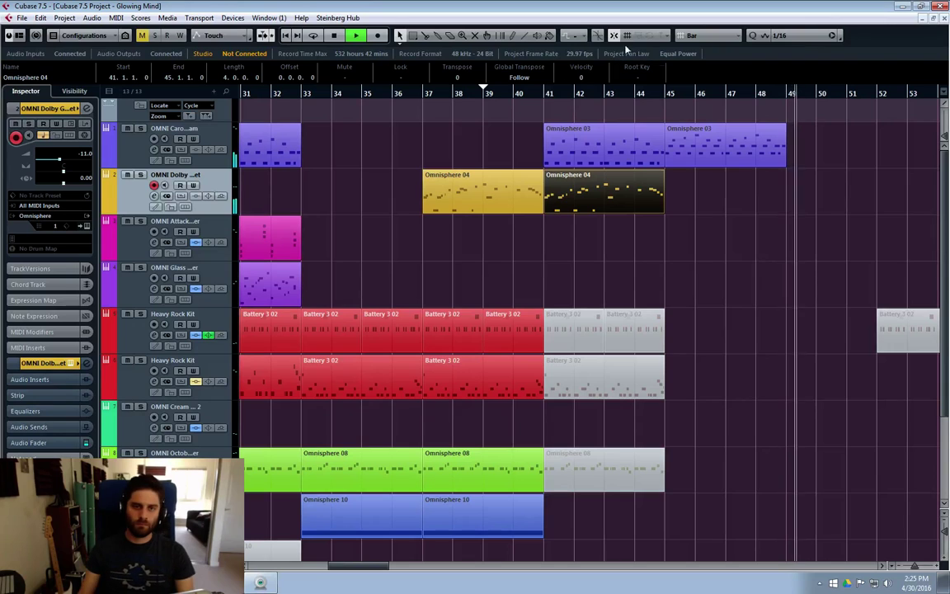
pyautogui.moveTo(577, 144); pyautogui.dragTo(835, 149)
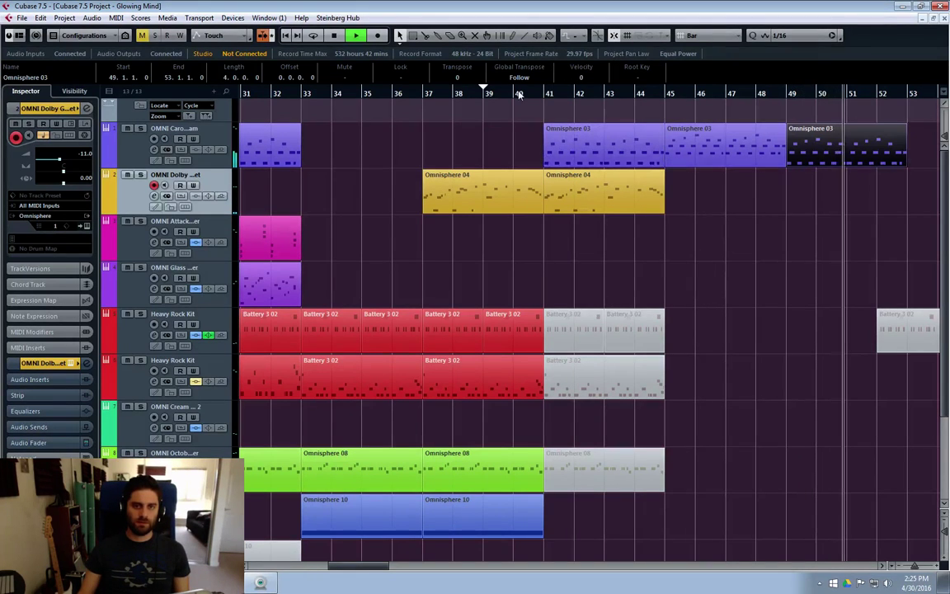
pyautogui.click(544, 94)
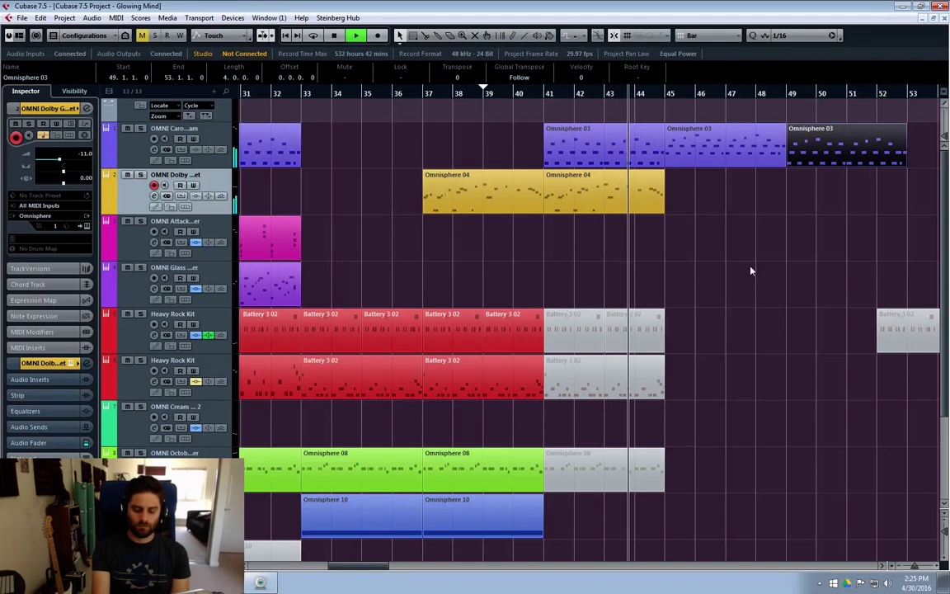
pyautogui.press('KP_Multiply')
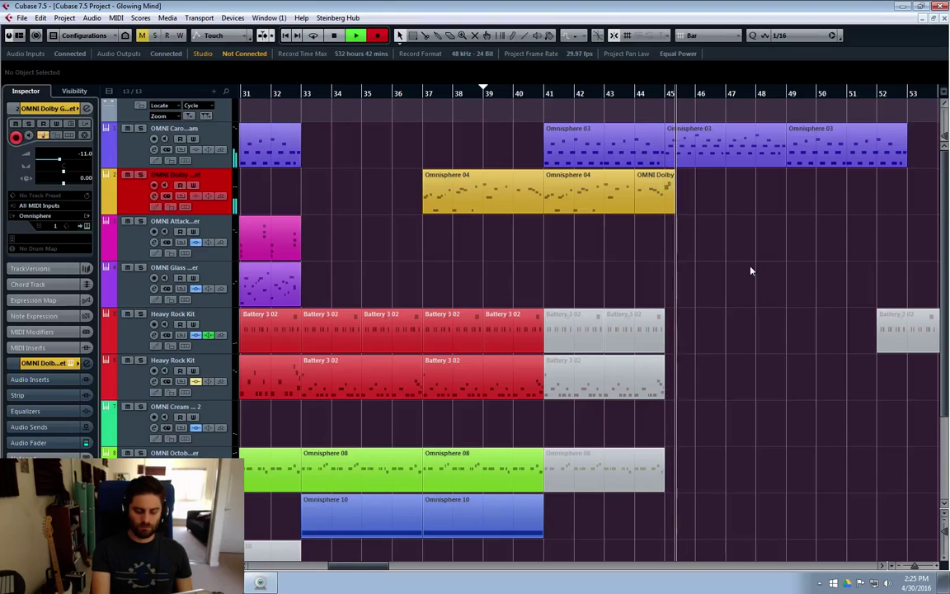
pyautogui.press('space')
pyautogui.press('Delete')
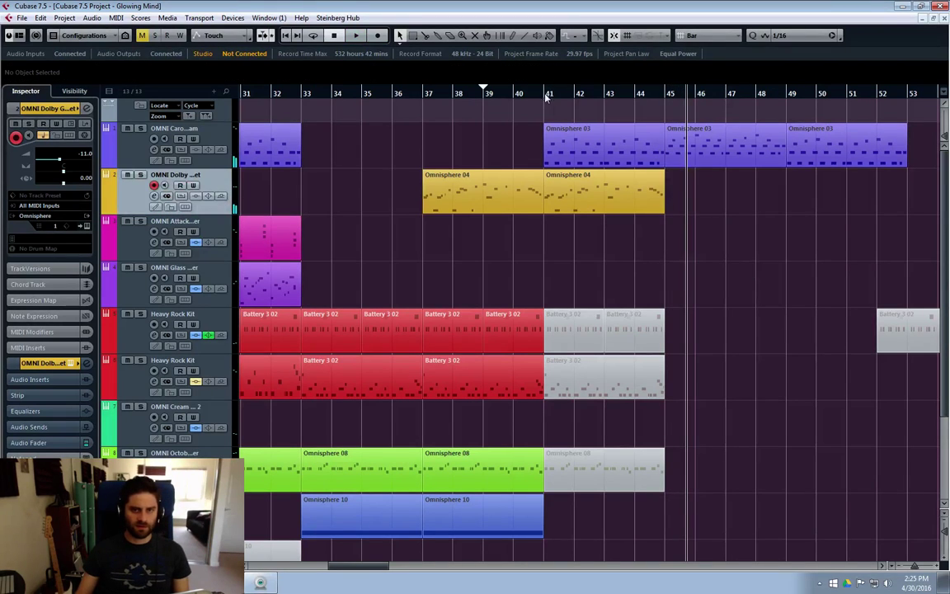
# Step: Record a new OMNI Dolby Guitaret take starting at bar 43 and ending in bar 47
pyautogui.click(601, 93)
pyautogui.press('space')
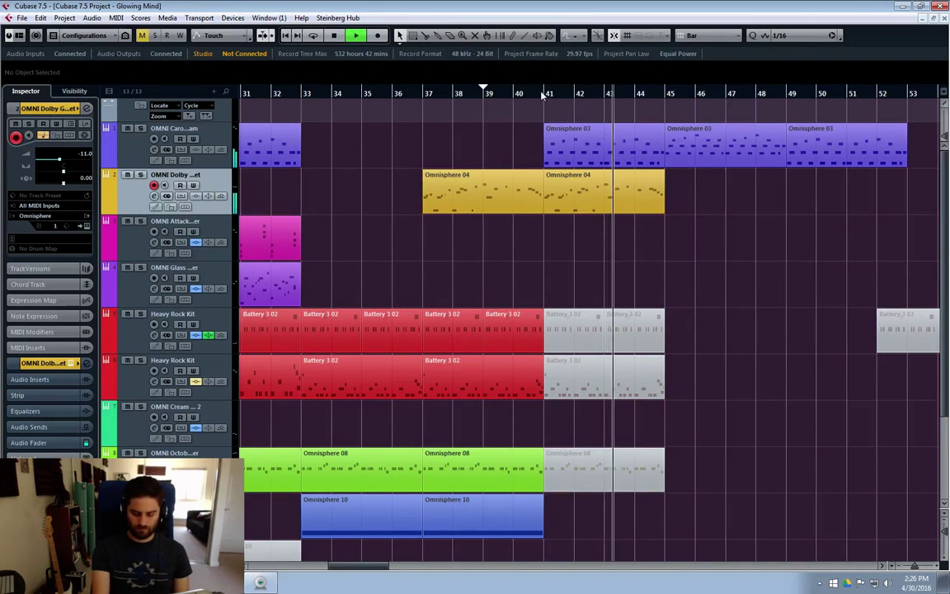
pyautogui.press('KP_Multiply')
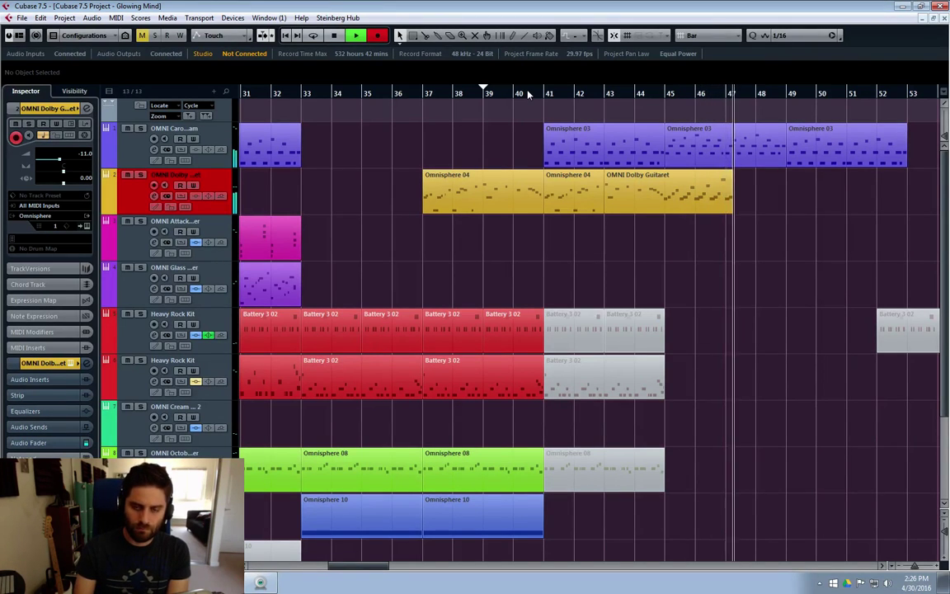
pyautogui.press('space')
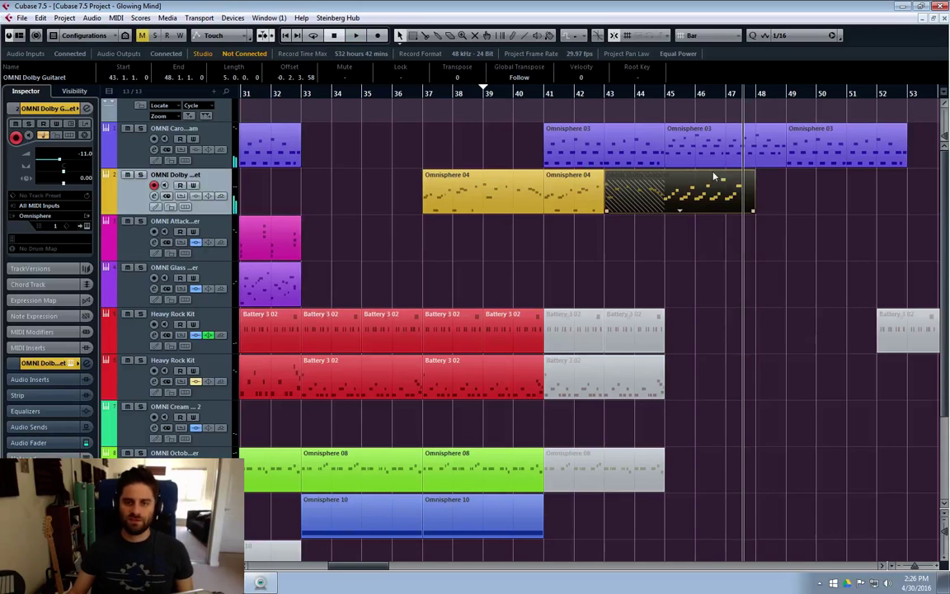
# Step: In the recorded OMNI Dolby Guitaret part, delete the notes from bar 47 on and iteratively quantize the remaining notes to 1/16
pyautogui.doubleClick(732, 207)
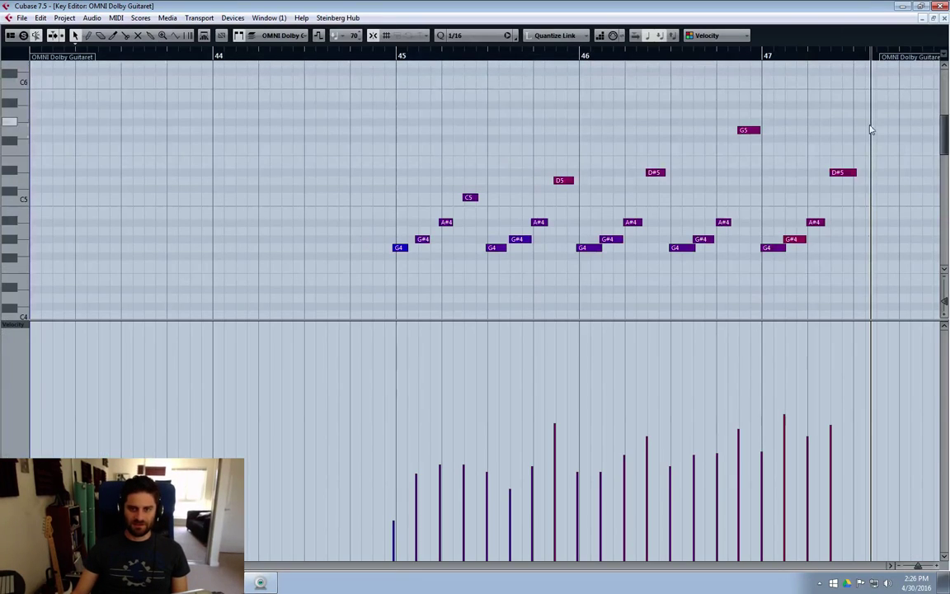
pyautogui.moveTo(869, 127); pyautogui.dragTo(768, 299)
pyautogui.press('Delete')
pyautogui.moveTo(764, 116); pyautogui.dragTo(432, 300)
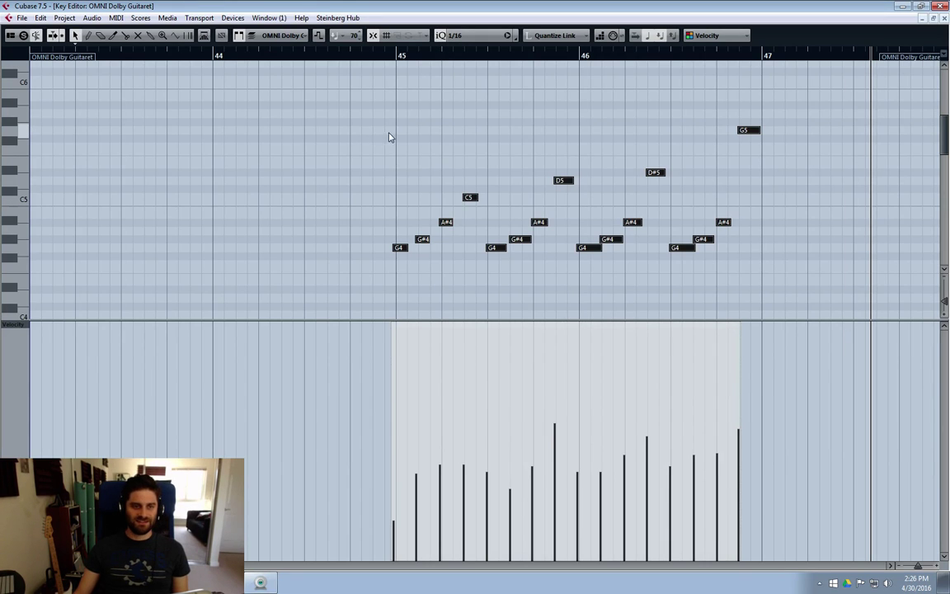
pyautogui.hotkey('ctrl', 'Right')
pyautogui.hotkey('ctrl', 'Right')
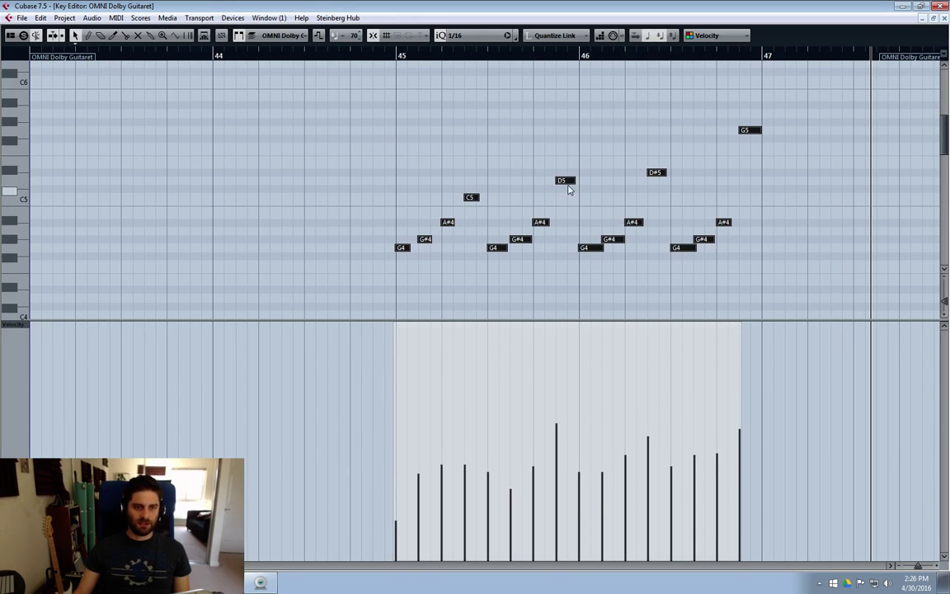
pyautogui.click(944, 18)
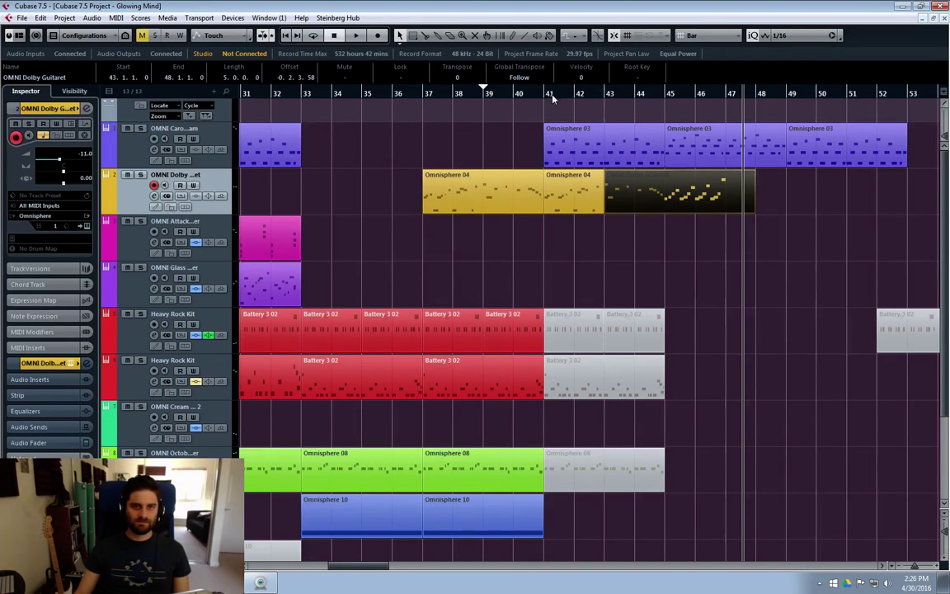
# Step: Solo the OMNI Carousel track, play it from bar 41 and examine the notes of its part at bar 45
pyautogui.click(753, 264)
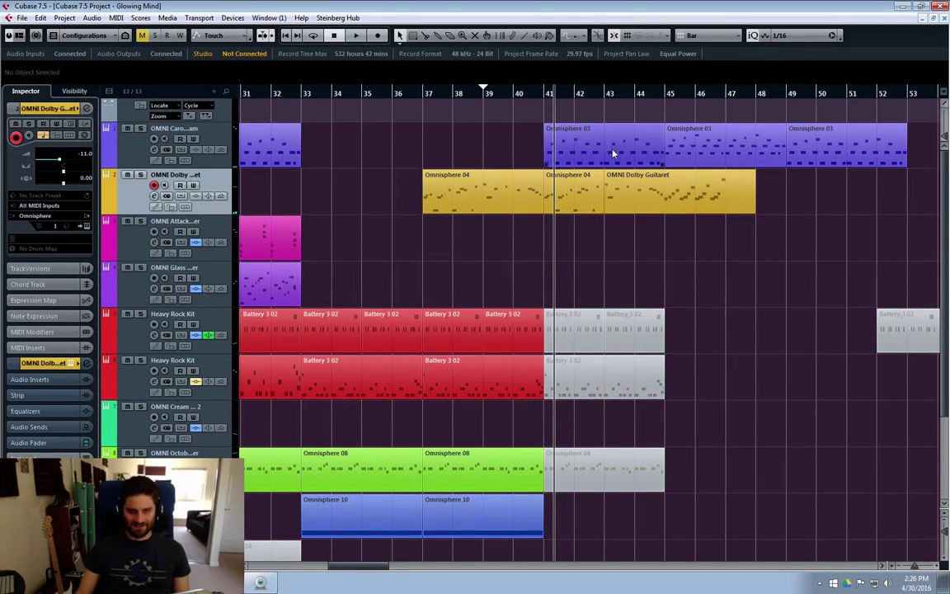
pyautogui.click(576, 160)
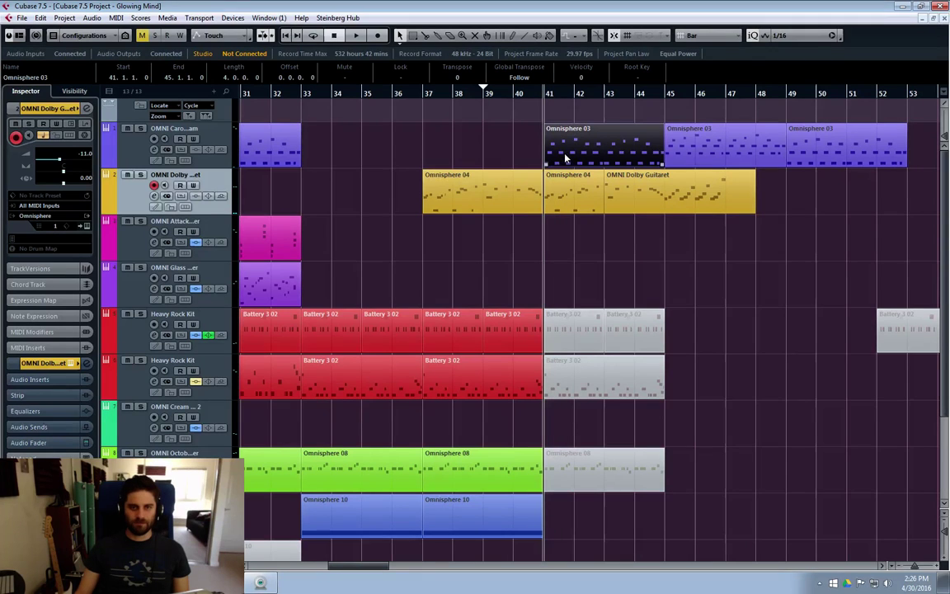
pyautogui.press('s')
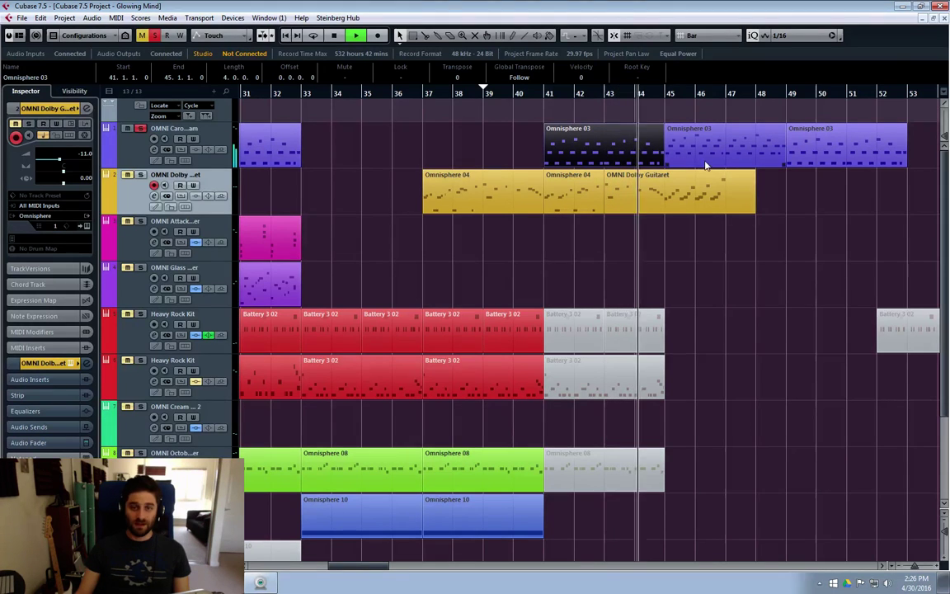
pyautogui.doubleClick(691, 158)
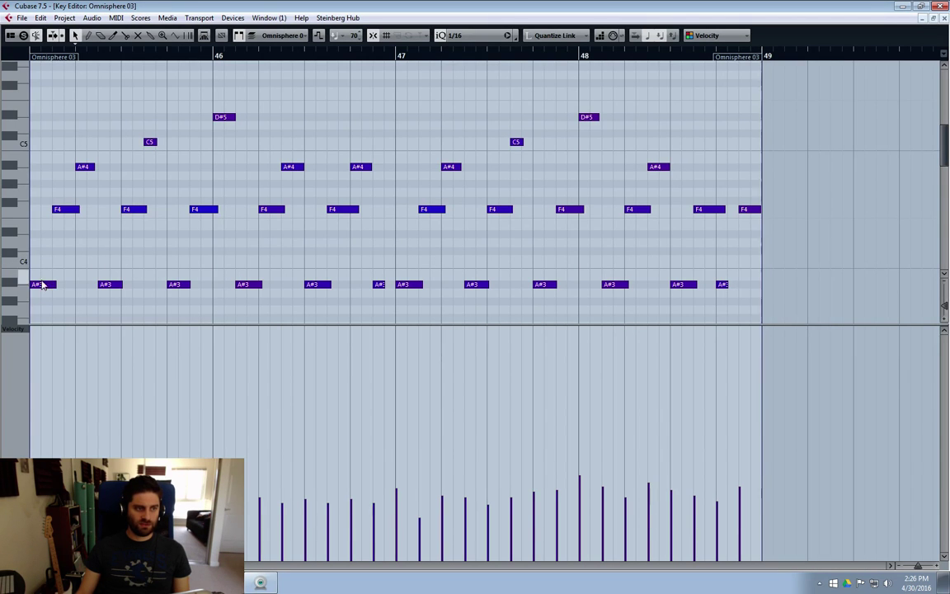
pyautogui.click(944, 19)
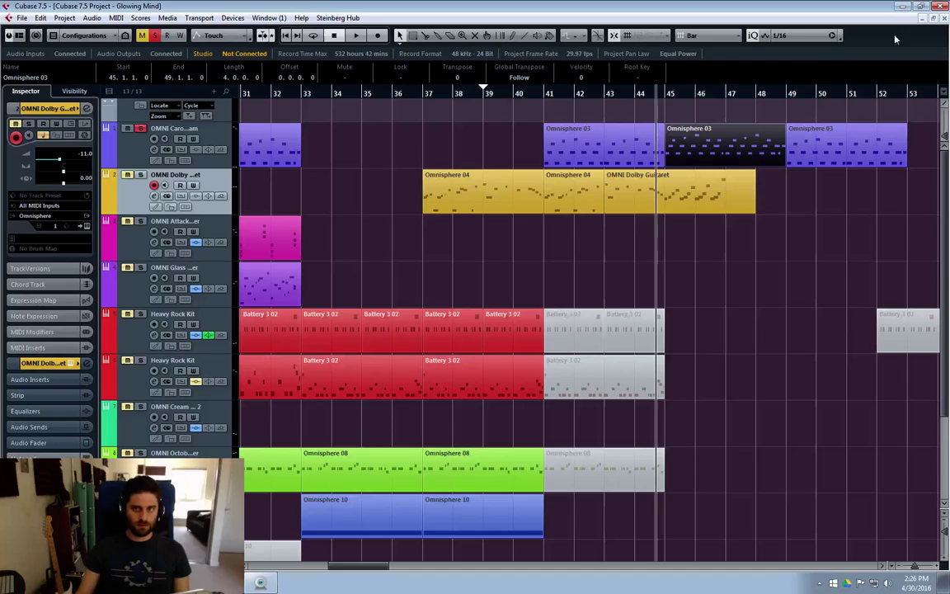
# Step: Listen to the soloed OMNI Carousel track across bar 45, recheck the notes of that part and replay from bar 43
pyautogui.click(738, 179)
pyautogui.press('space')
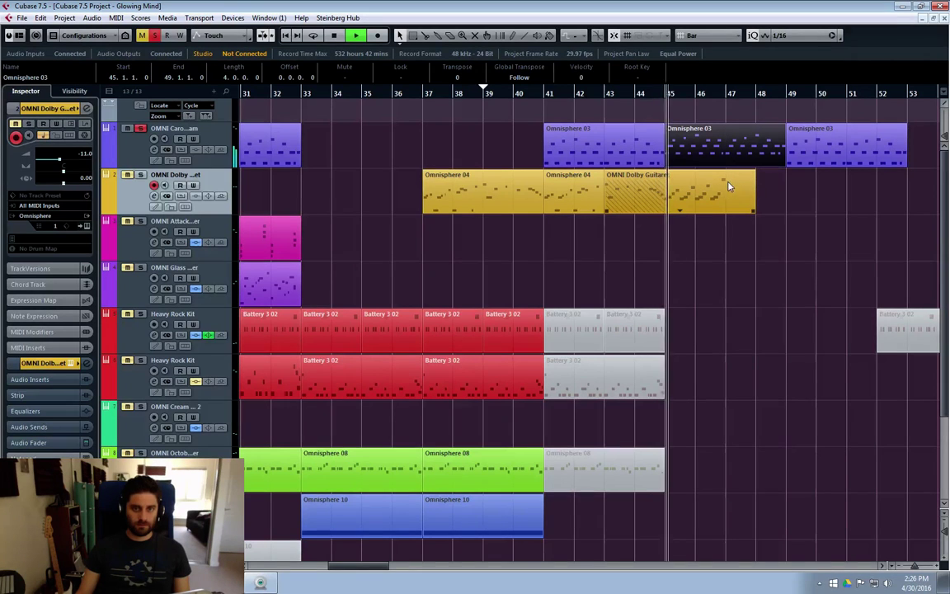
pyautogui.doubleClick(697, 151)
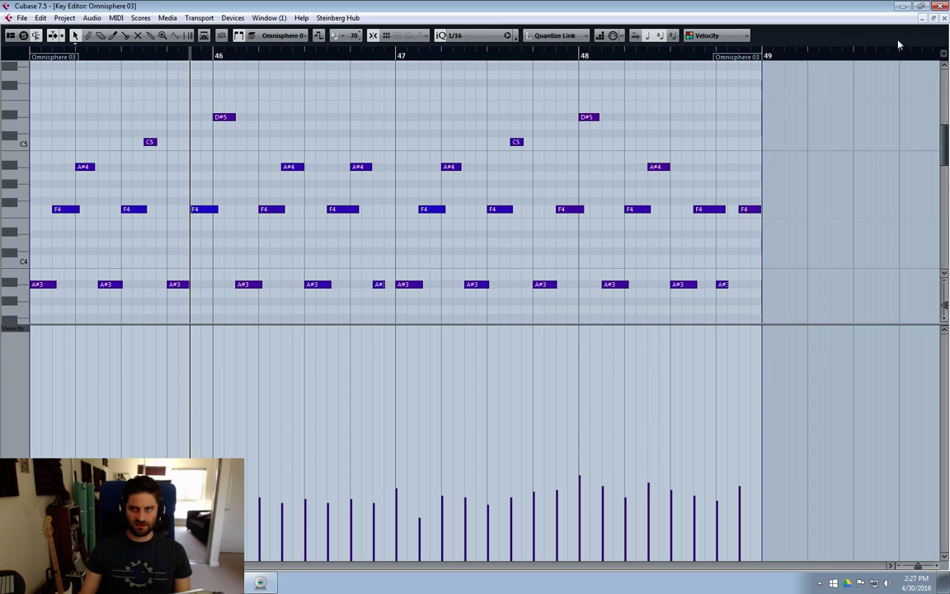
pyautogui.click(944, 18)
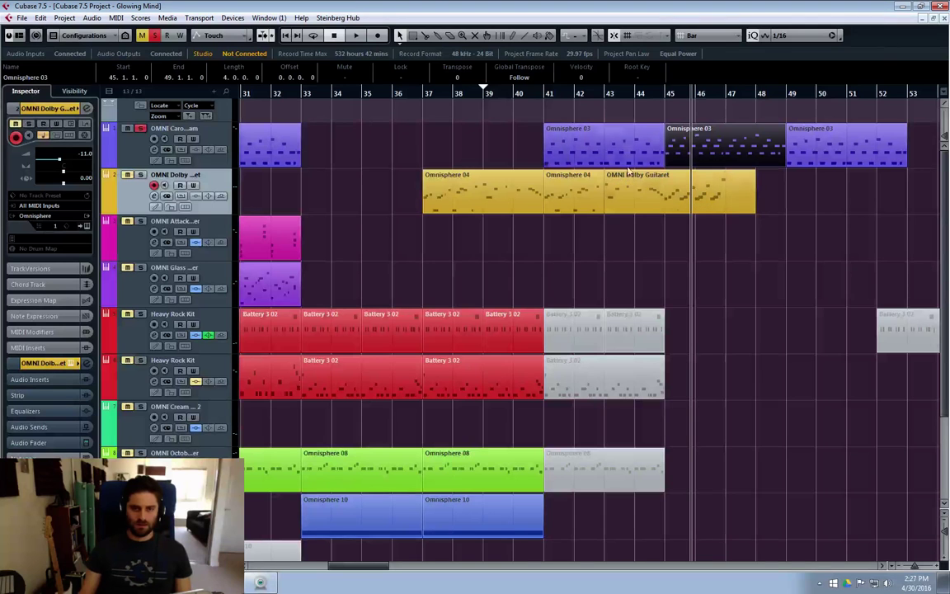
pyautogui.click(603, 92)
pyautogui.press('space')
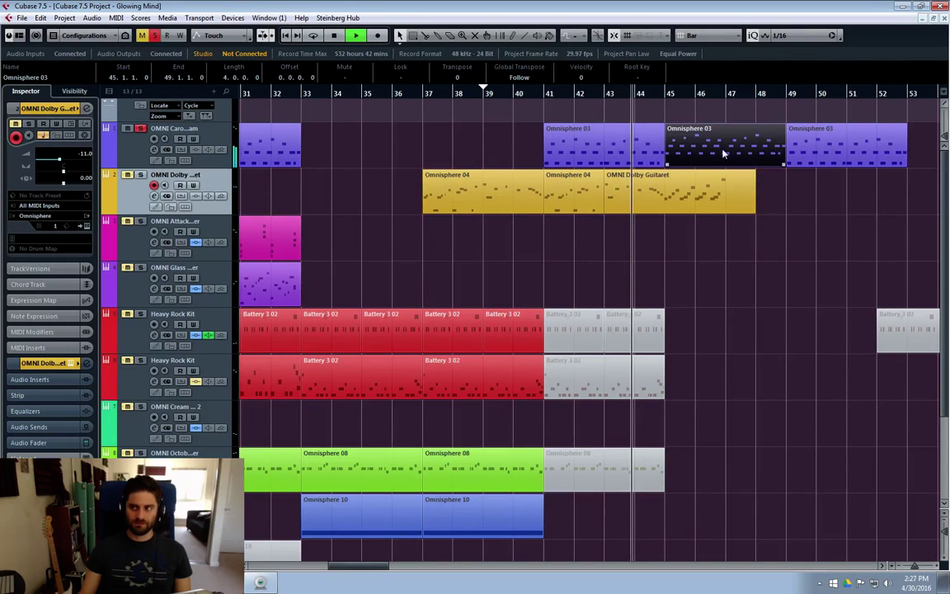
pyautogui.click(737, 192)
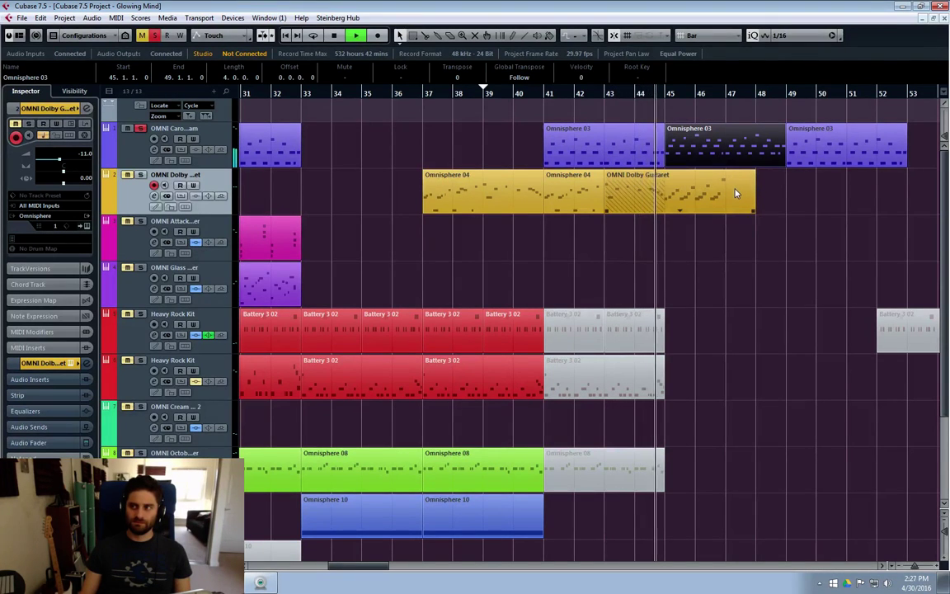
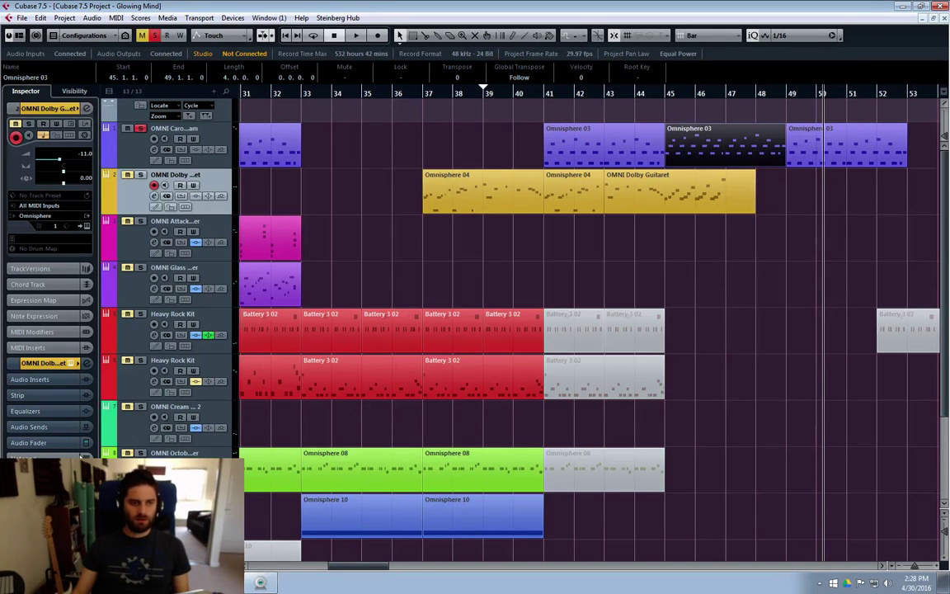
# Step: Turn off the OMNI Carousel solo and move the playback position to bar 40, leaving the OMNI Carousel track selected
pyautogui.click(140, 130)
pyautogui.click(136, 157)
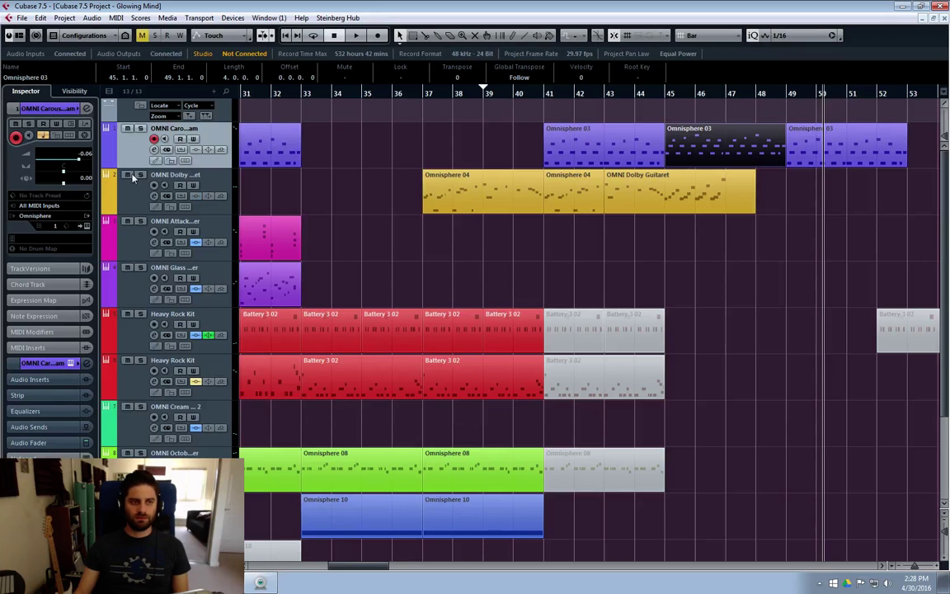
pyautogui.click(124, 211)
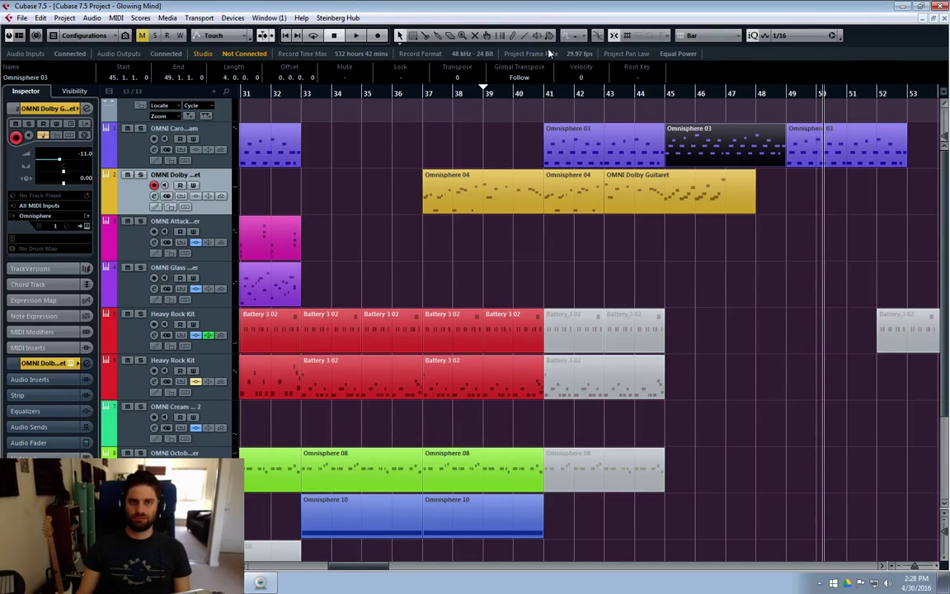
pyautogui.click(513, 92)
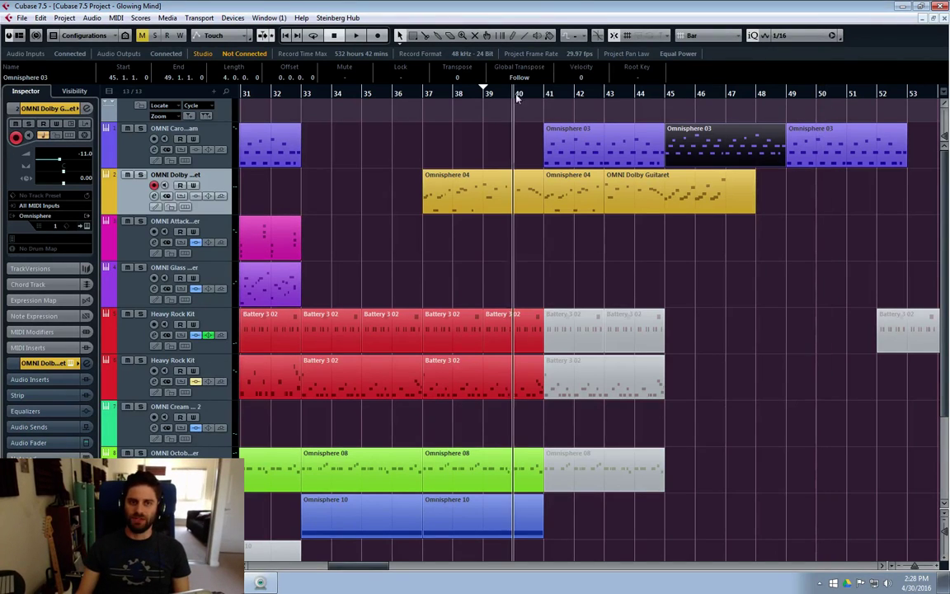
pyautogui.click(122, 159)
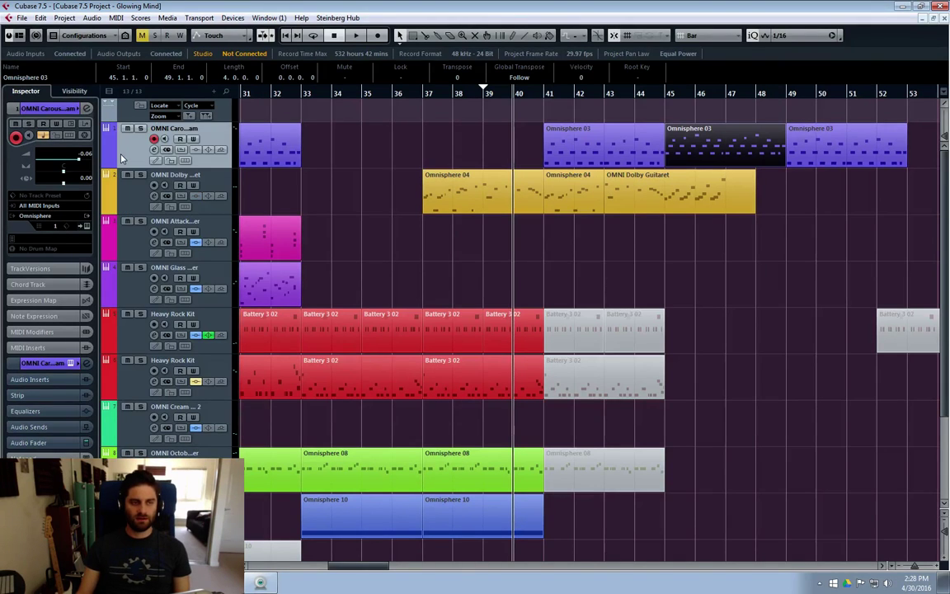
# Step: Clear the part selection and play the arrangement from bar 37 past bar 47, listening to the OMNI Dolby Guitaret melody
pyautogui.click(413, 93)
pyautogui.click(464, 149)
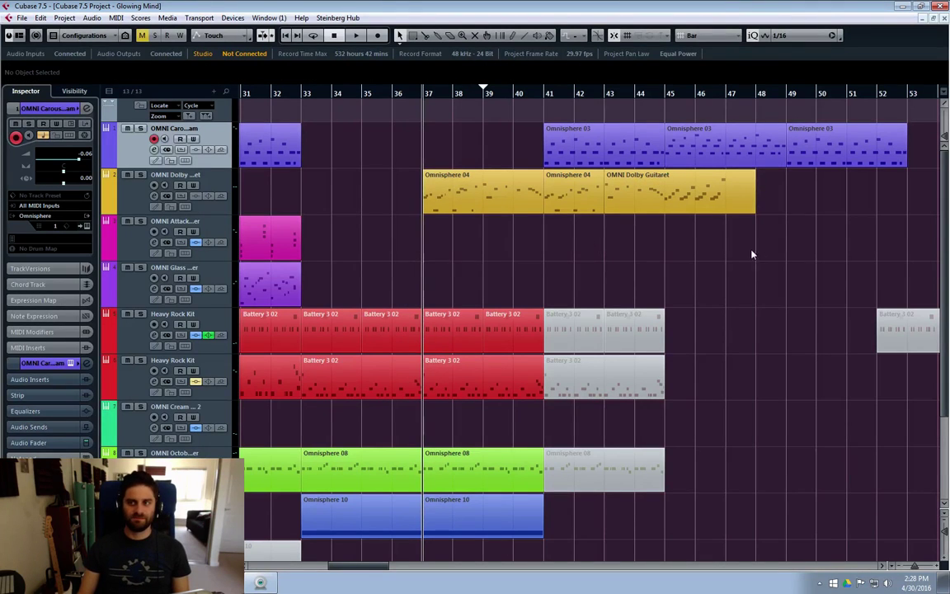
pyautogui.press('space')
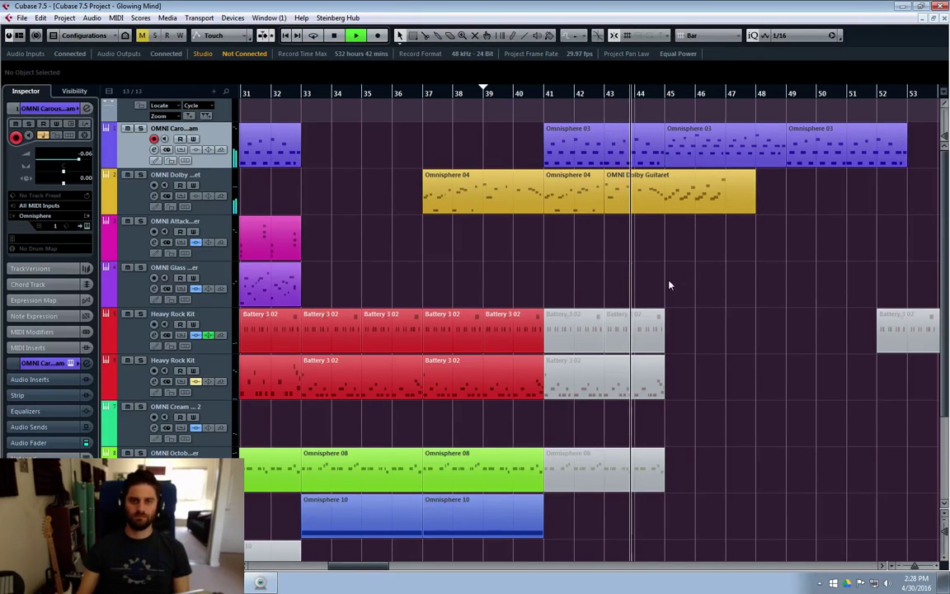
pyautogui.click(746, 296)
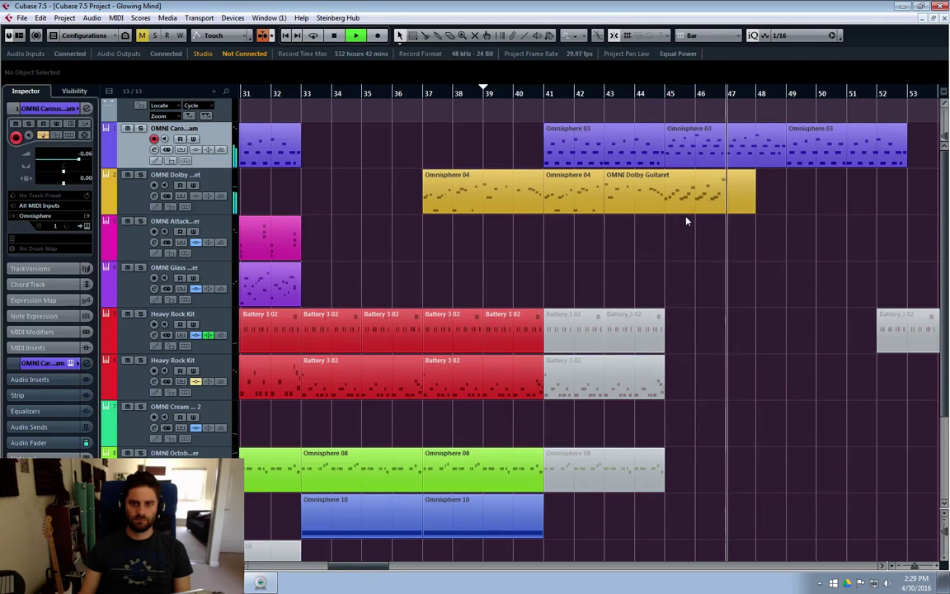
pyautogui.press('space')
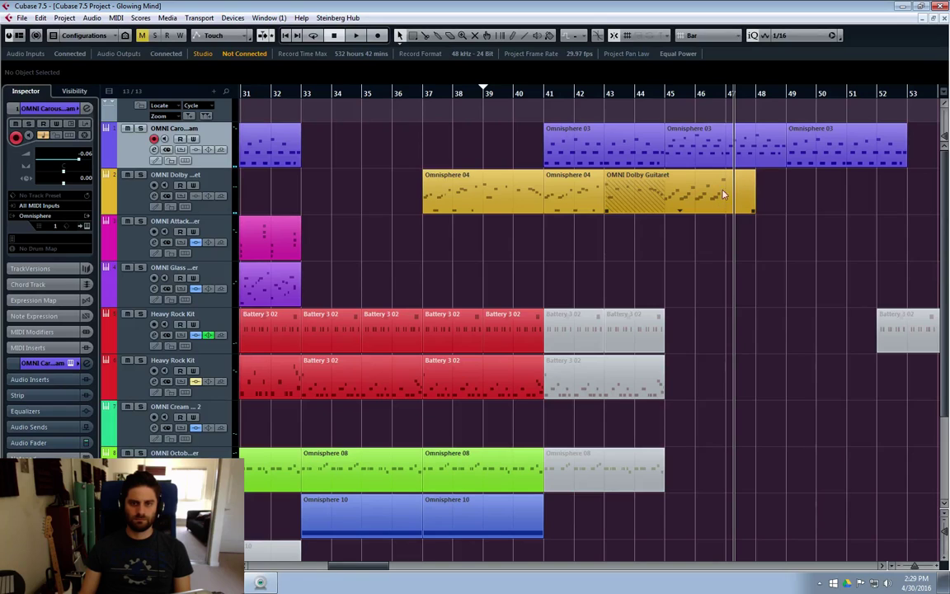
pyautogui.press('space')
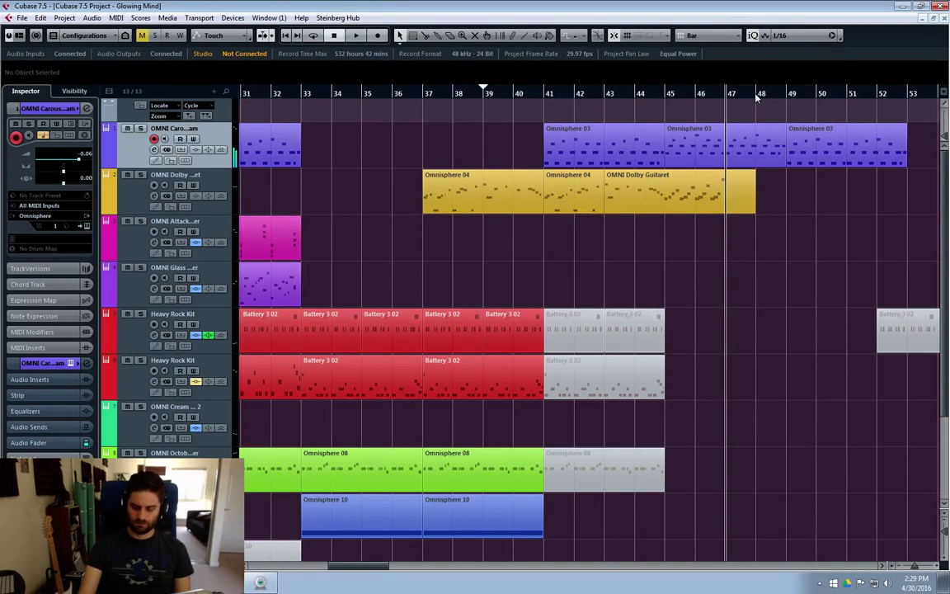
# Step: Select the OMNI Dolby Guitaret track and check the last G5 note before bar 47 in its recorded part
pyautogui.click(116, 175)
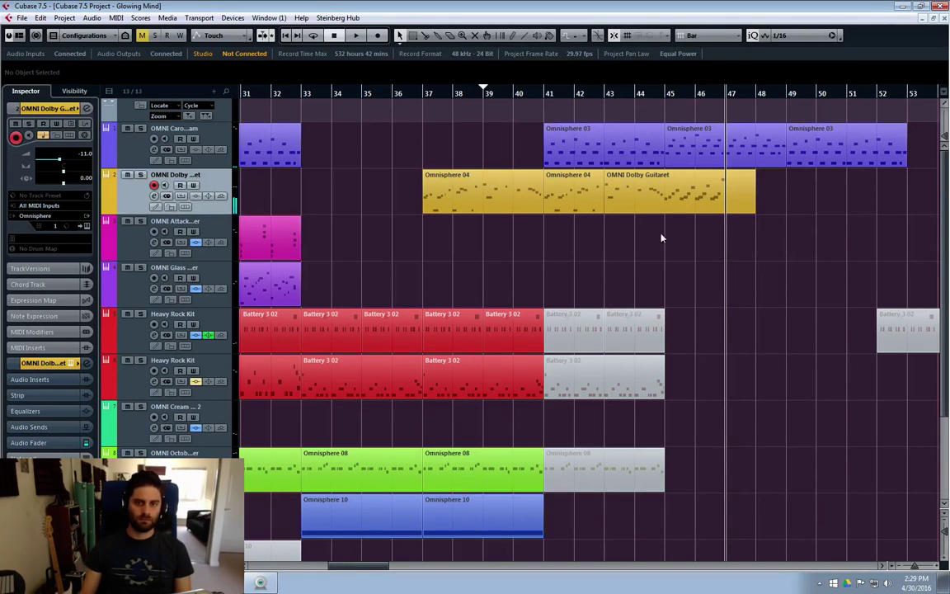
pyautogui.doubleClick(661, 194)
pyautogui.click(745, 131)
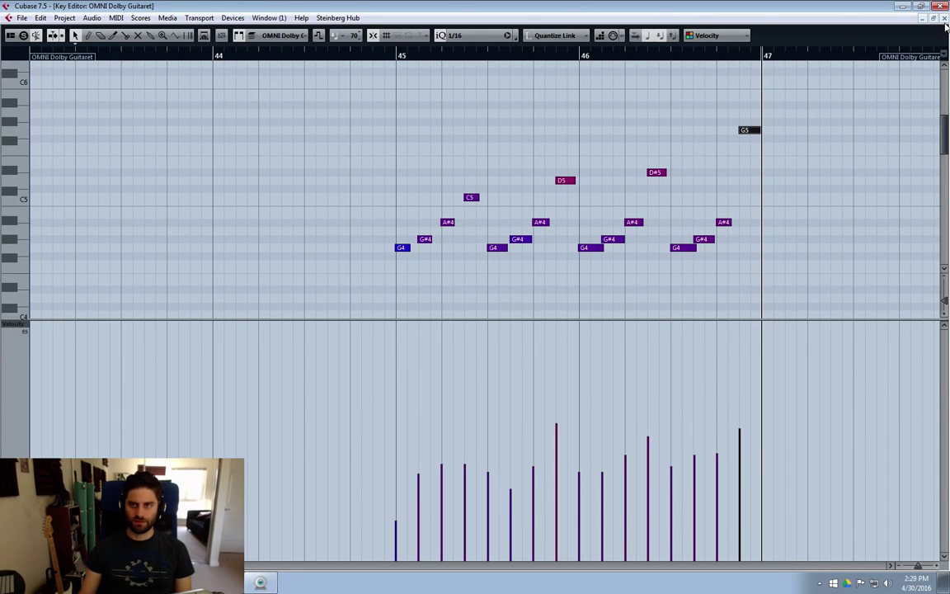
pyautogui.click(943, 18)
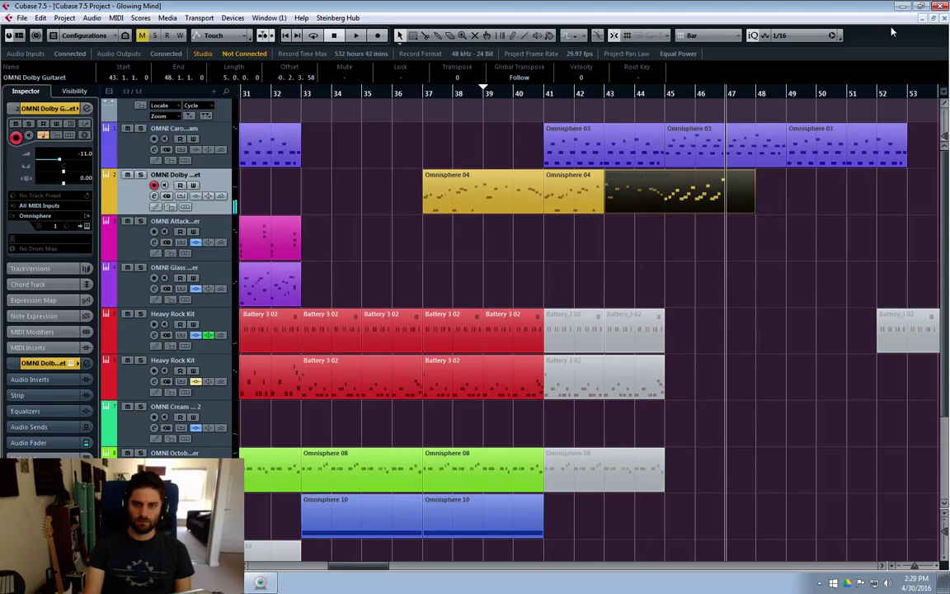
# Step: Play the section from bar 45 to about bar 49 twice to rehearse the continuation of the OMNI Dolby Guitaret melody
pyautogui.click(665, 93)
pyautogui.press('space')
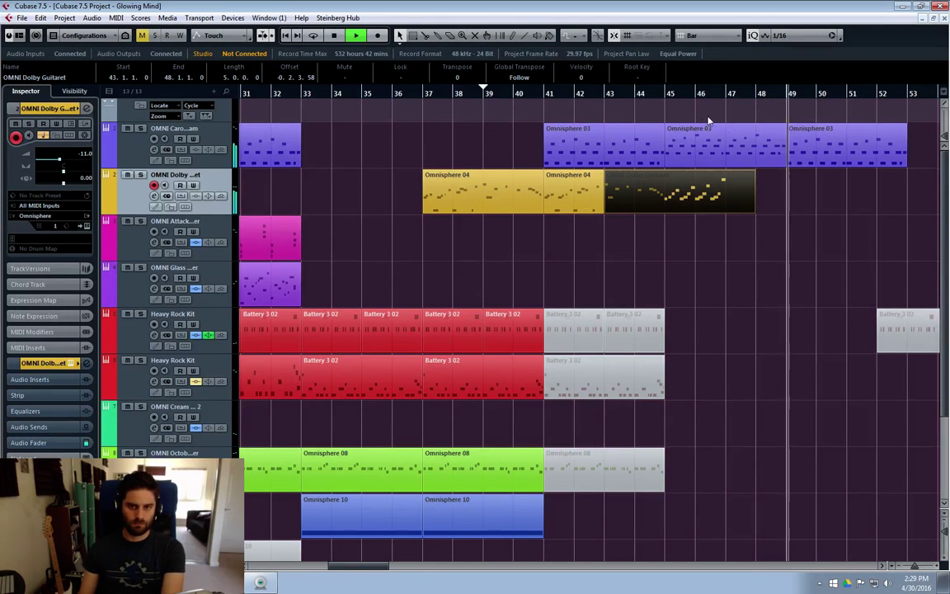
pyautogui.scroll(-1, 651, 97)
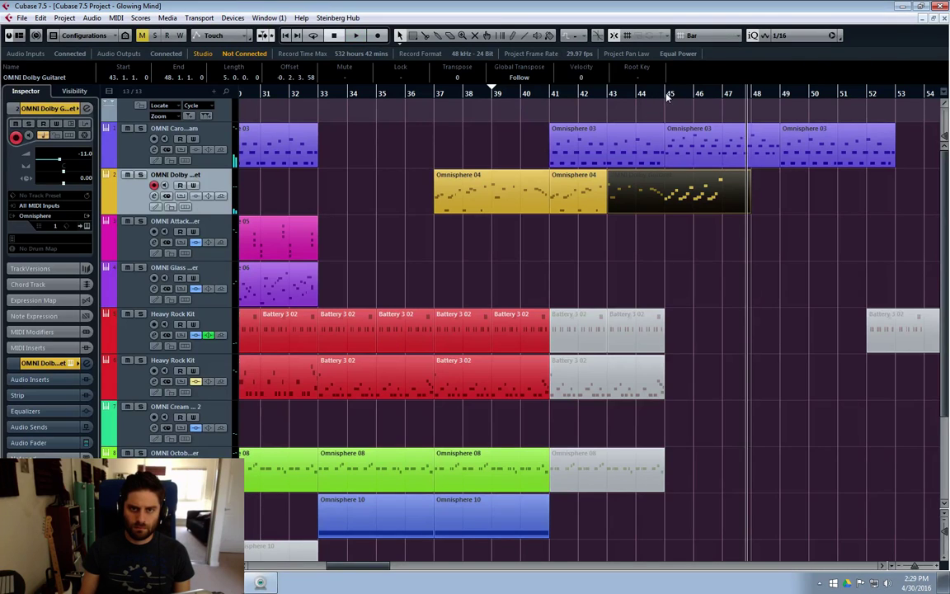
pyautogui.click(668, 95)
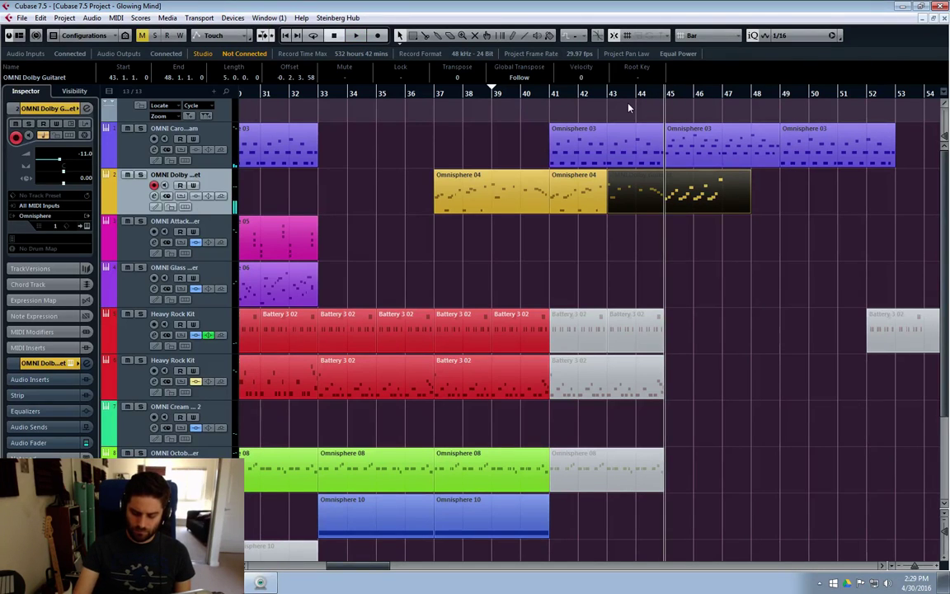
pyautogui.press('space')
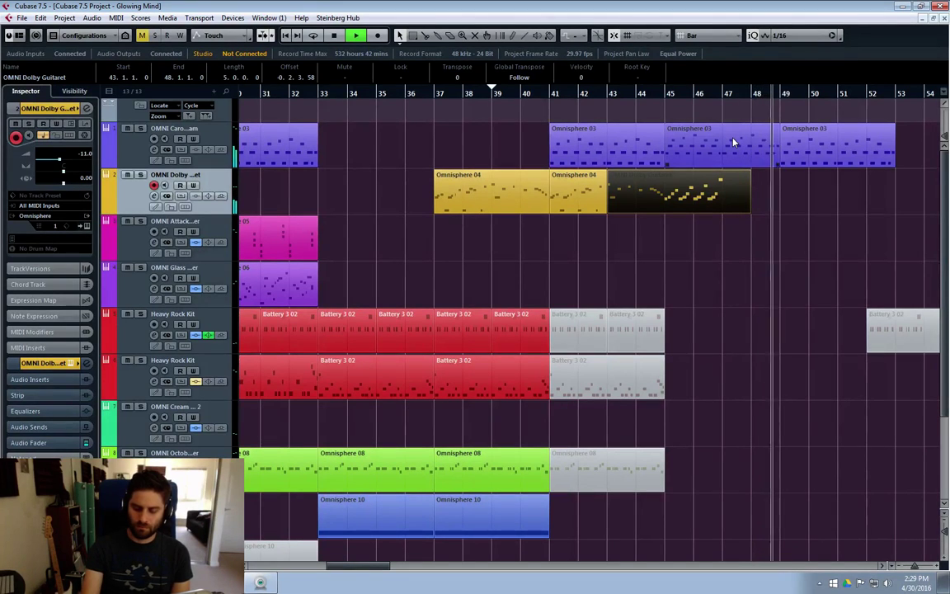
pyautogui.press('space')
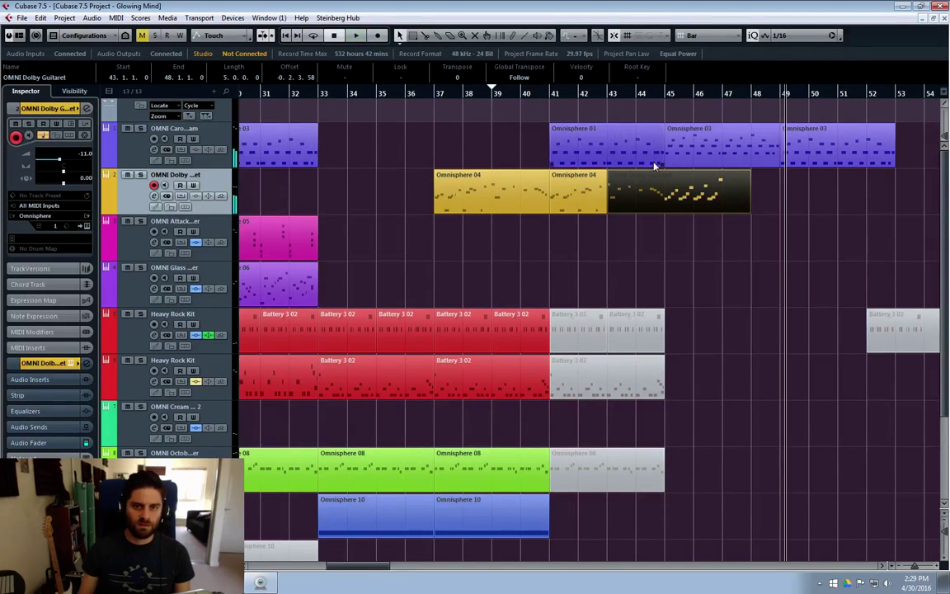
# Step: Record the continuation of the melody on the OMNI Dolby Guitaret track from bar 45 to bar 52
pyautogui.click(667, 94)
pyautogui.press('space')
pyautogui.press('KP_Multiply')
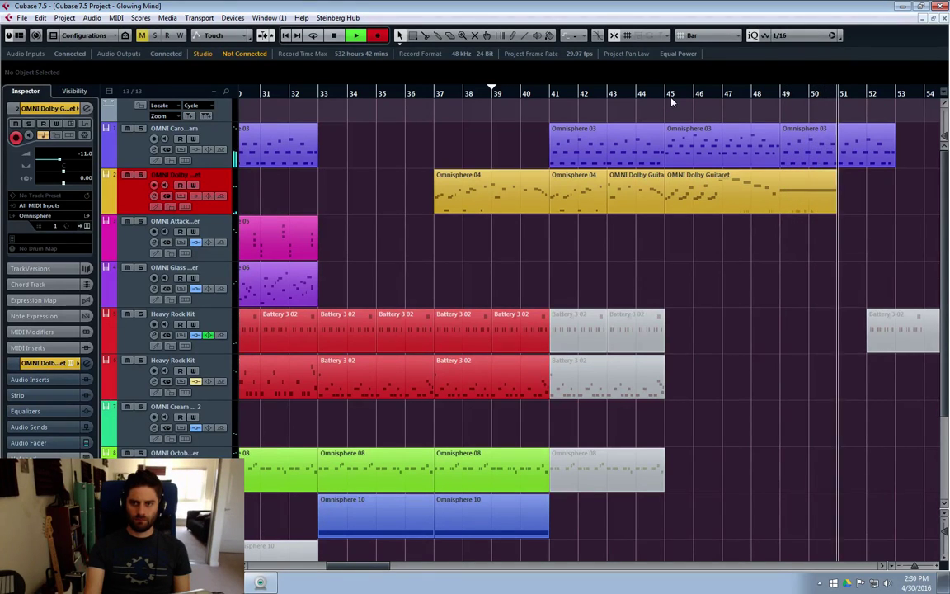
pyautogui.press('space')
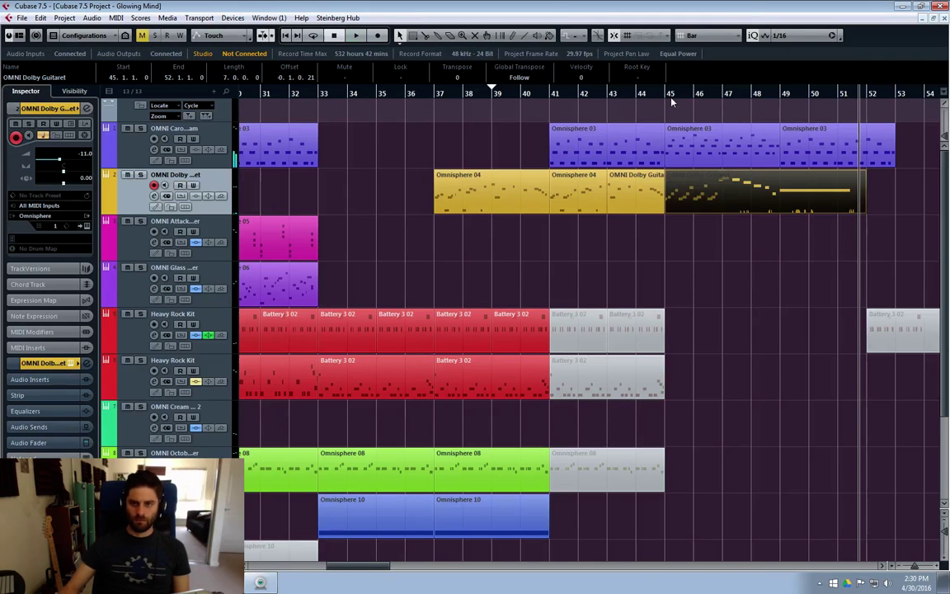
# Step: Glue the OMNI Dolby Guitaret parts from bar 41 to bar 52 into one part
pyautogui.press('4')
pyautogui.click(647, 198)
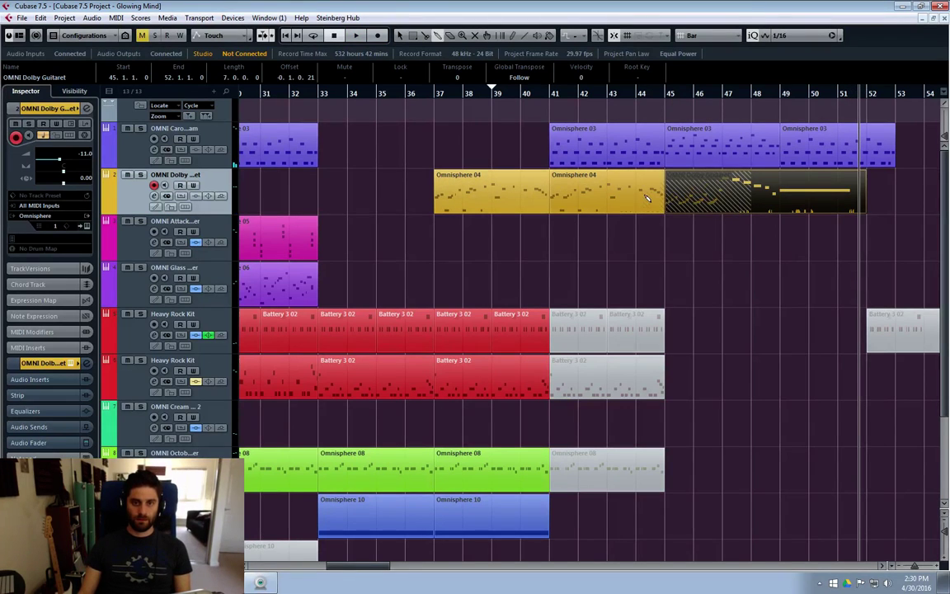
pyautogui.click(647, 197)
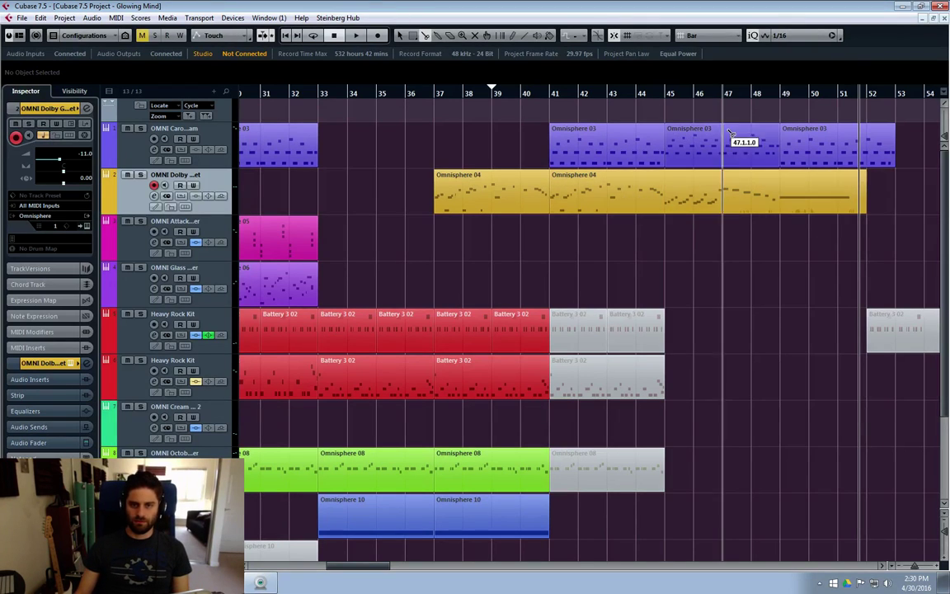
pyautogui.click(711, 203)
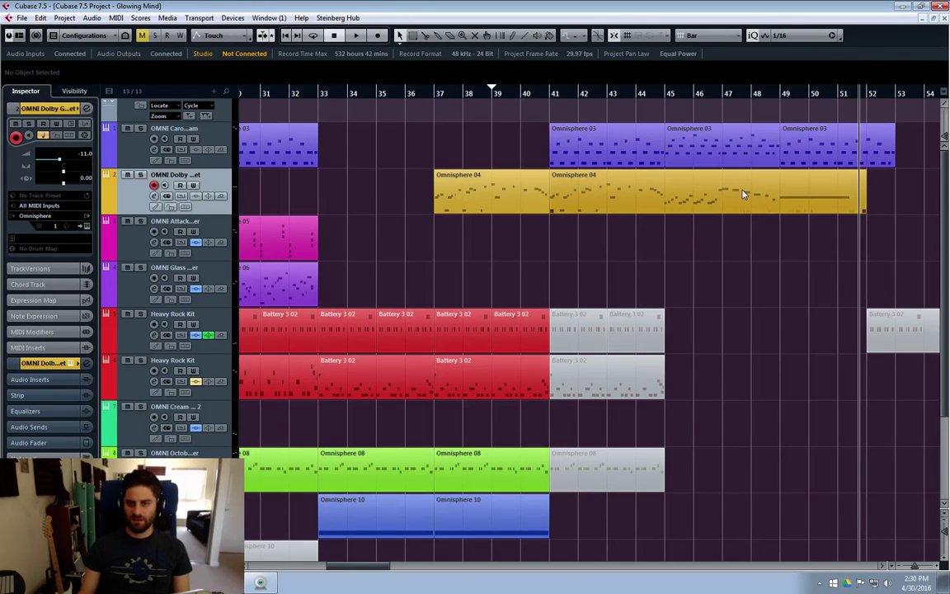
# Step: In the glued OMNI Dolby Guitaret part, iteratively quantize the notes from bar 47 on to 1/16 and return to the arrangement
pyautogui.doubleClick(657, 205)
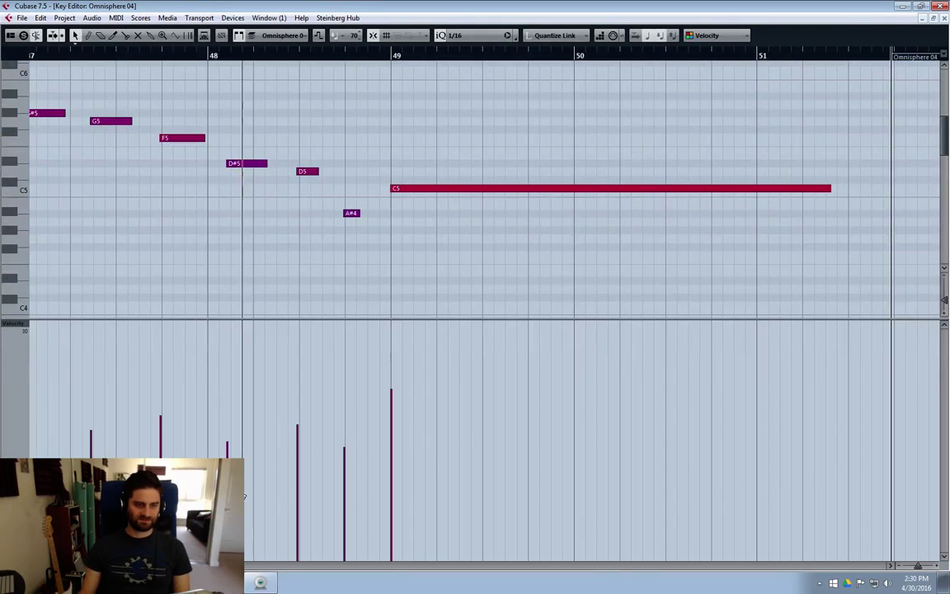
pyautogui.hscroll(-8, 792, 138)
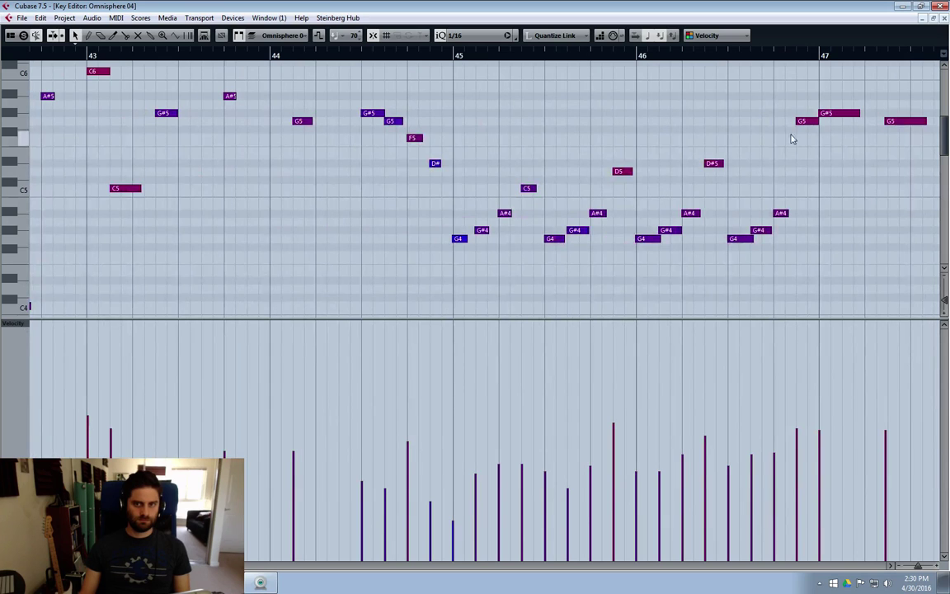
pyautogui.moveTo(794, 82); pyautogui.dragTo(495, 228)
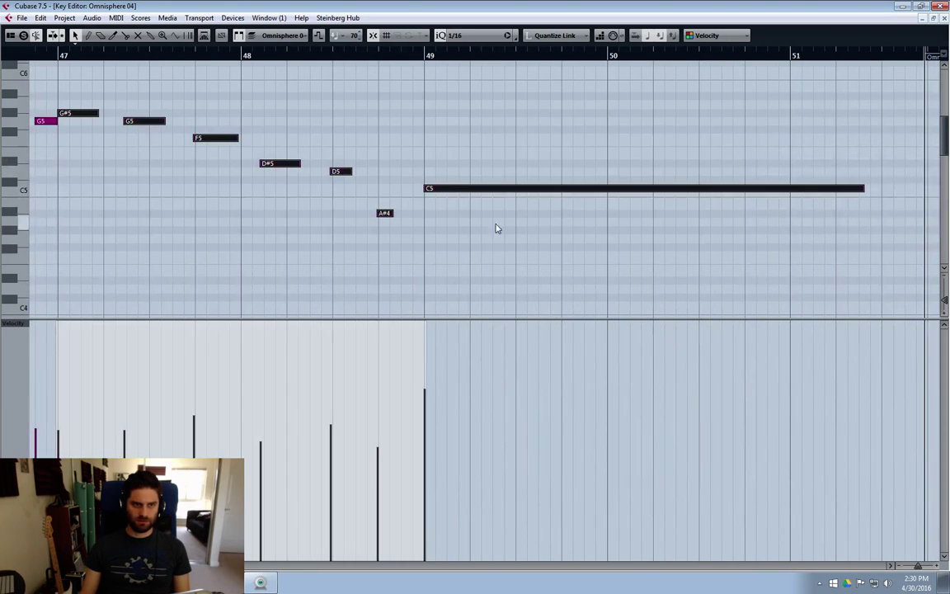
pyautogui.press('q')
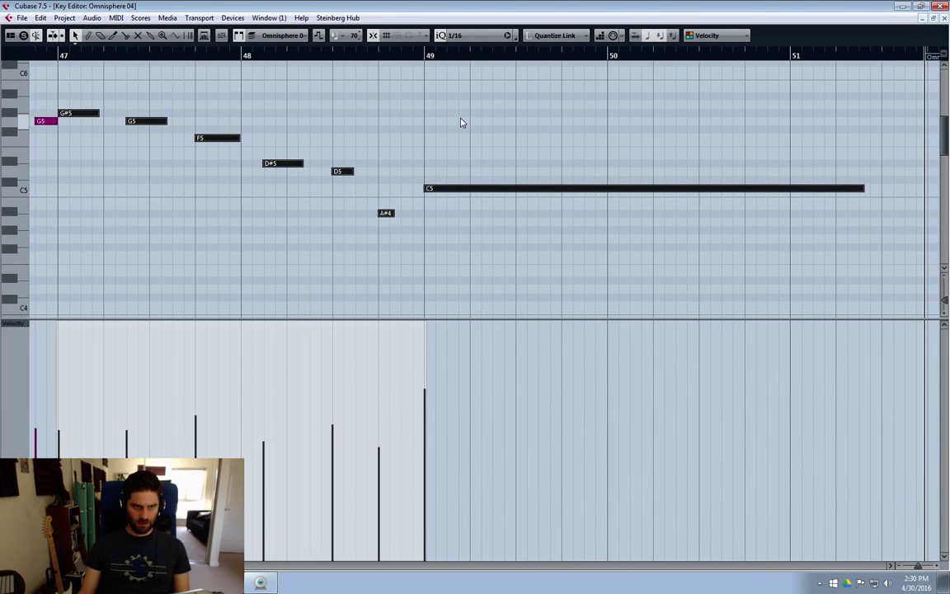
pyautogui.click(943, 18)
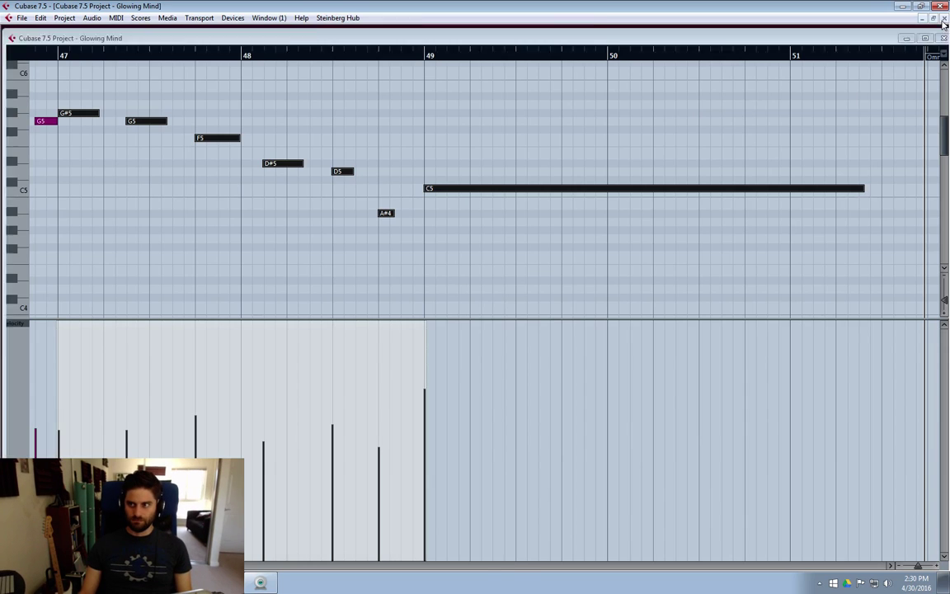
pyautogui.click(697, 314)
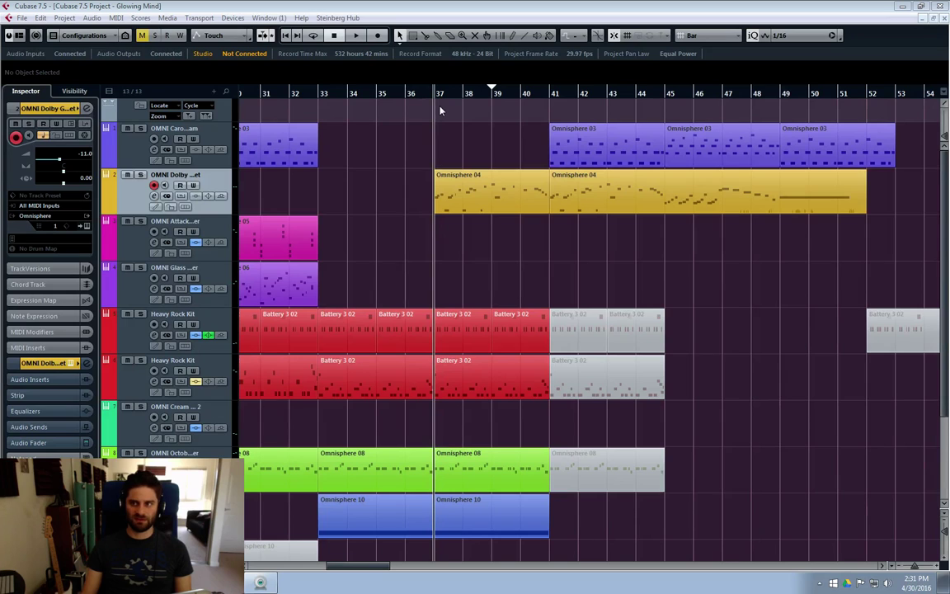
# Step: Play the arrangement from bar 33 to hear the new OMNI Dolby Guitaret melody in context
pyautogui.click(326, 99)
pyautogui.press('space')
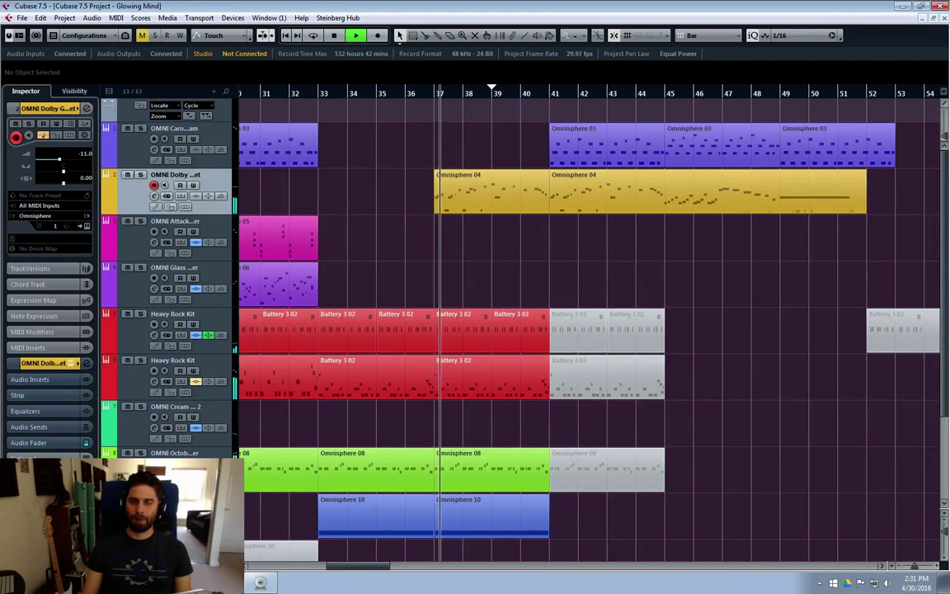
pyautogui.click(765, 207)
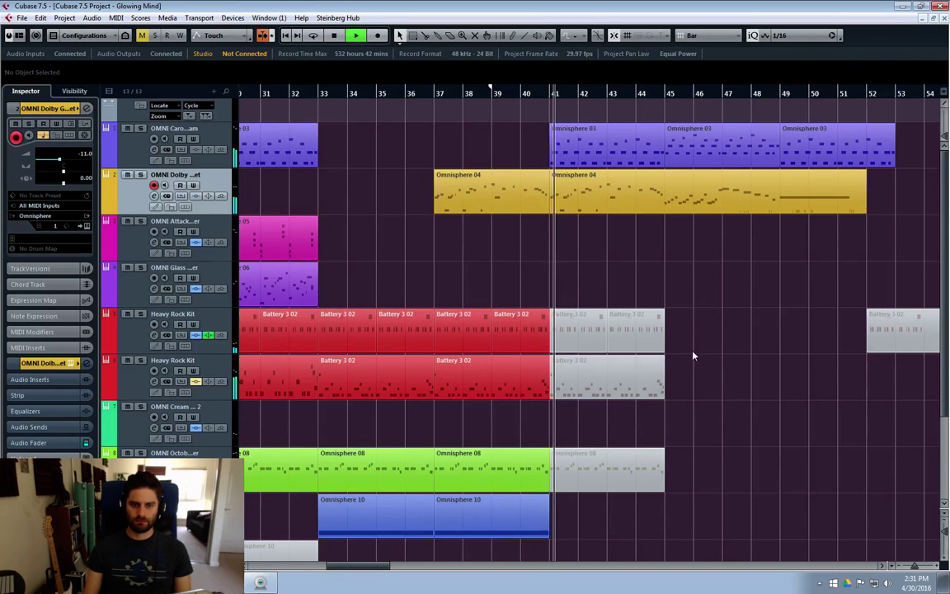
# Step: Unmute the two Battery 3 02 parts at bars 41–45 on the upper Heavy Rock Kit track and copy them to bars 45–49
pyautogui.moveTo(694, 333); pyautogui.dragTo(583, 343)
pyautogui.click(732, 339)
pyautogui.press('7')
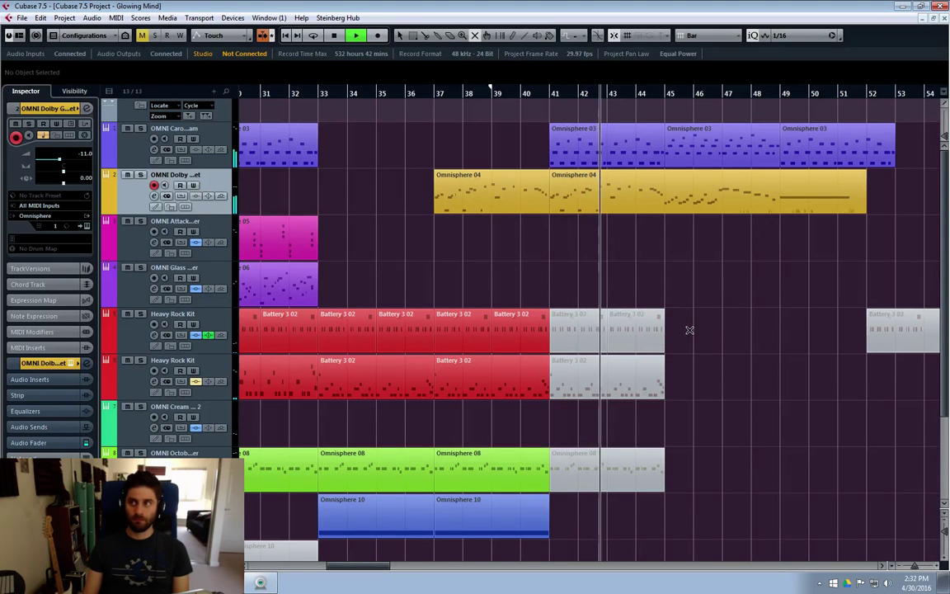
pyautogui.press('1')
pyautogui.moveTo(583, 334); pyautogui.dragTo(696, 334)
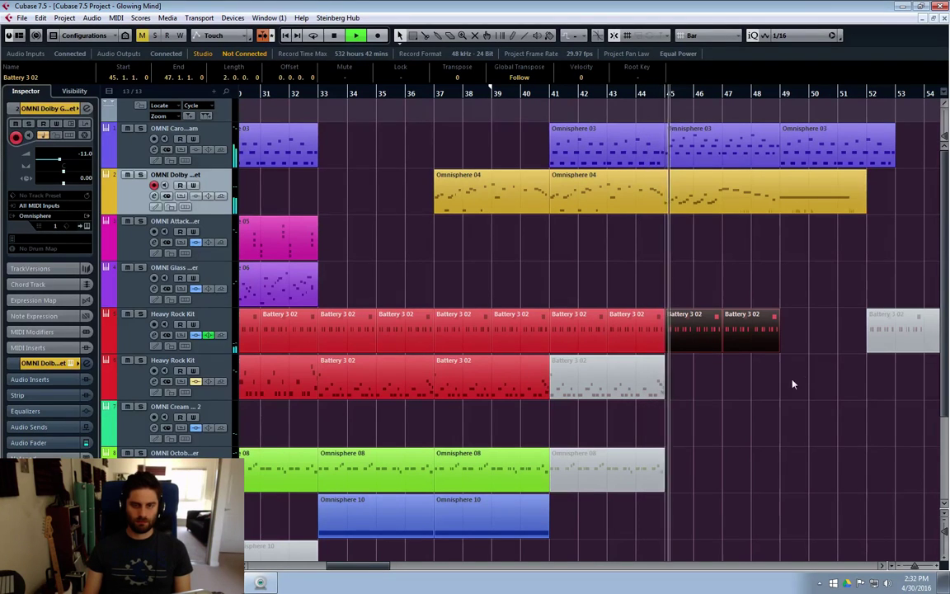
pyautogui.scroll(-2, 643, 400)
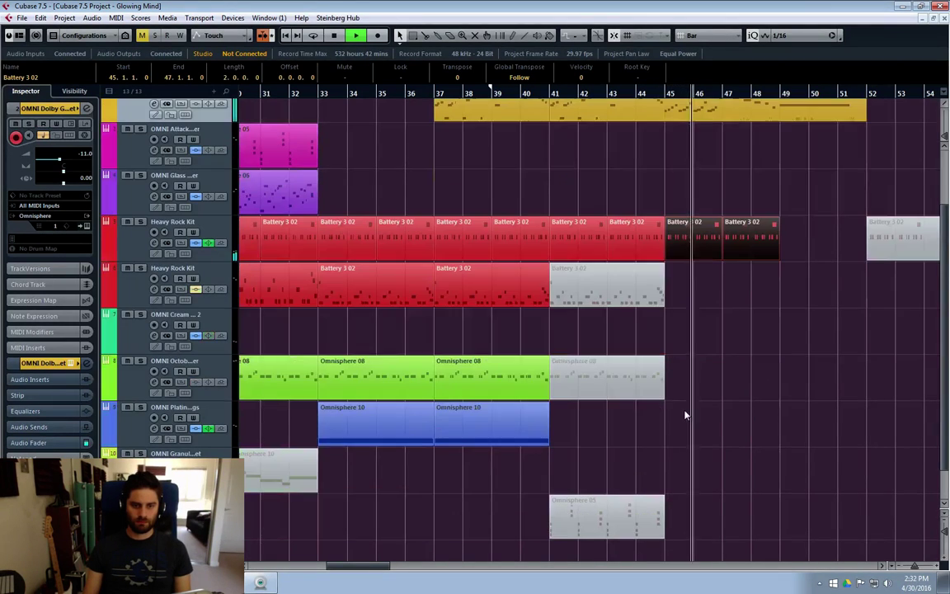
pyautogui.scroll(2, 647, 304)
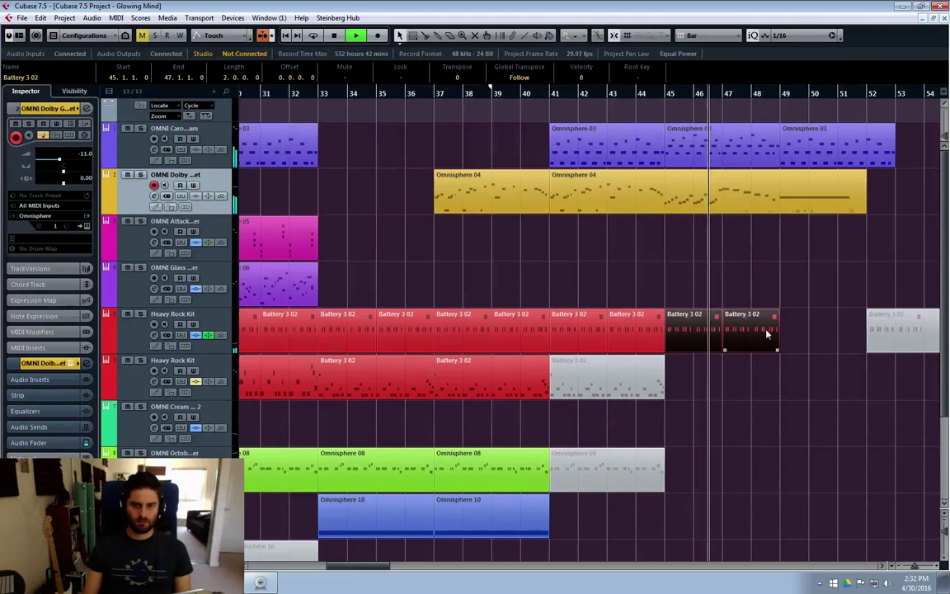
pyautogui.click(769, 282)
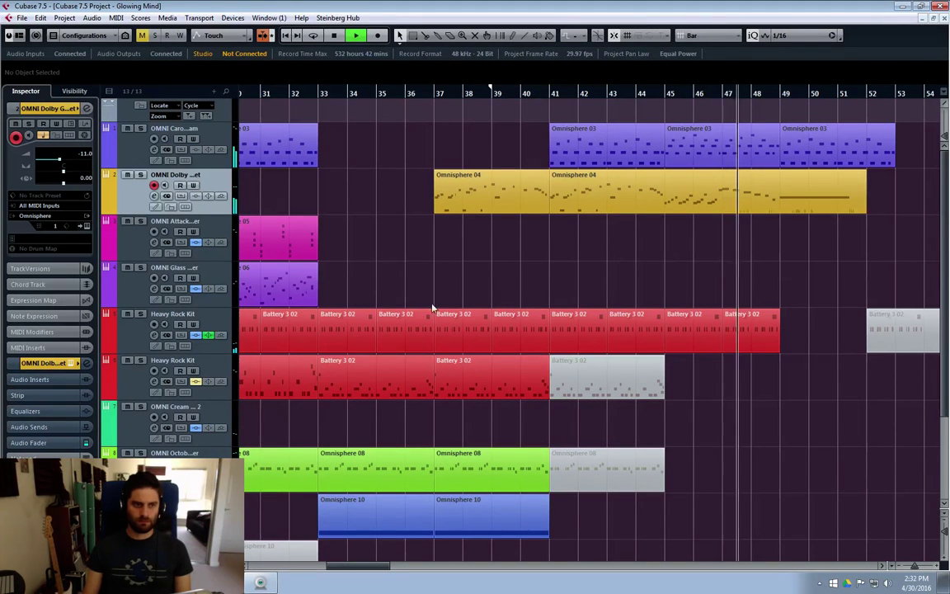
# Step: Select the OMNI Attack track and replay the arrangement through bar 47, reviewing the muted parts on the lower tracks
pyautogui.click(124, 247)
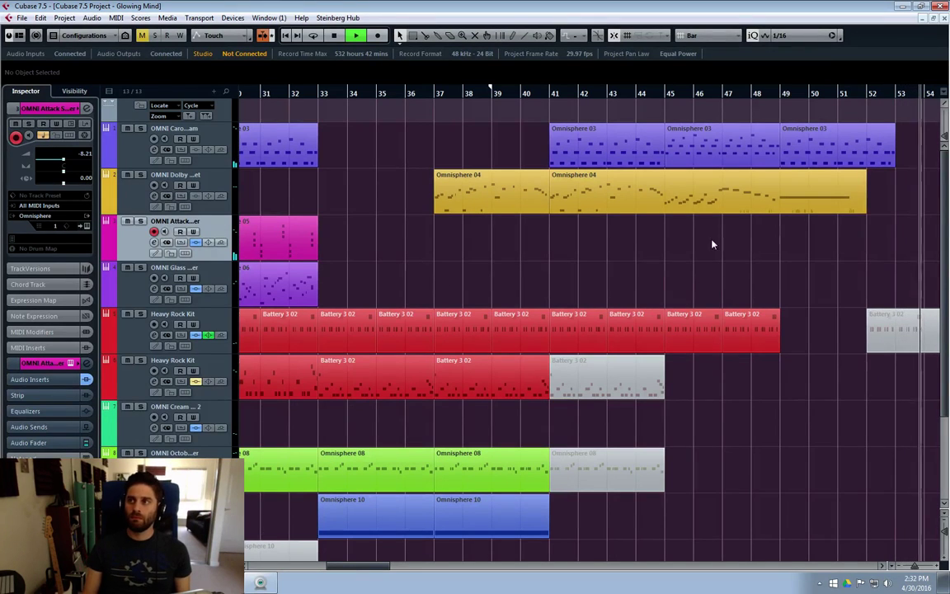
pyautogui.press('space')
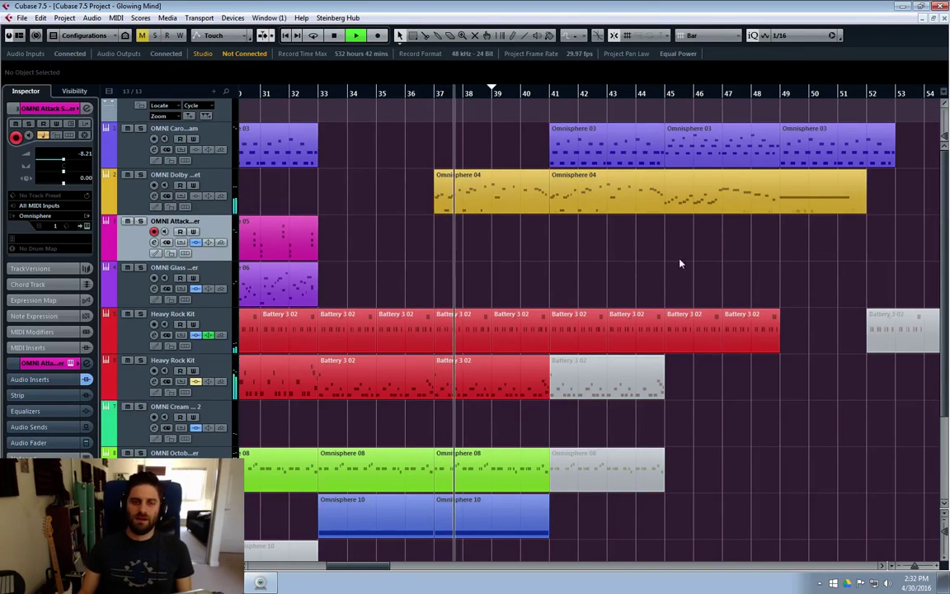
pyautogui.press('f')
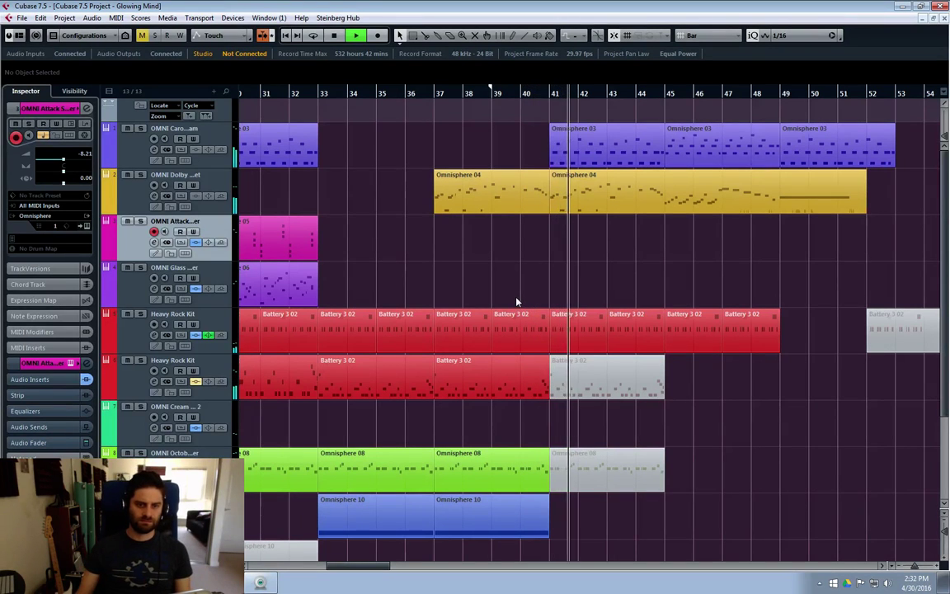
pyautogui.scroll(-2, 683, 411)
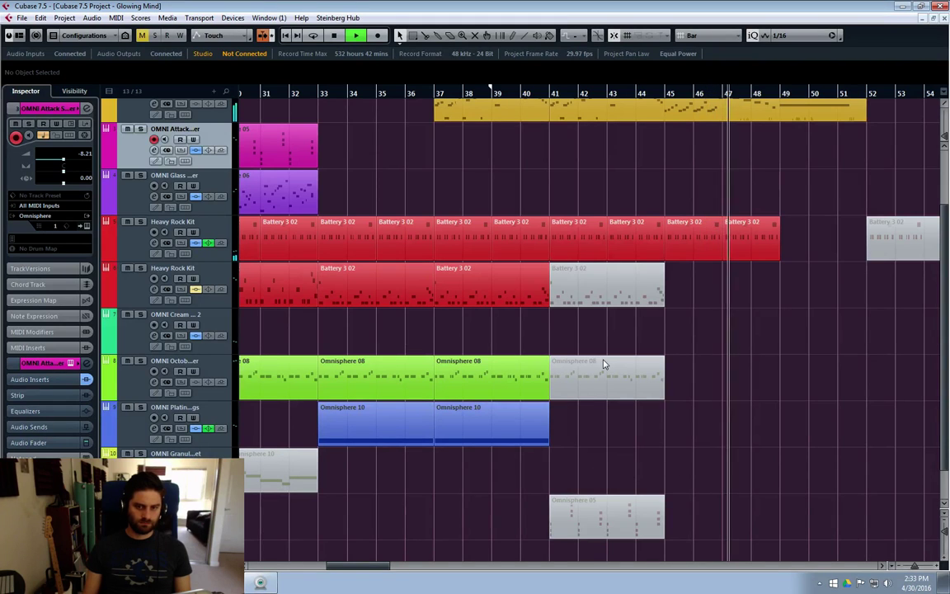
# Step: Move the muted Battery 3 02 part on the lower Heavy Rock Kit track and the muted Omnisphere 08 part from bar 41 to bar 49 and unmute both
pyautogui.scroll(2, 841, 398)
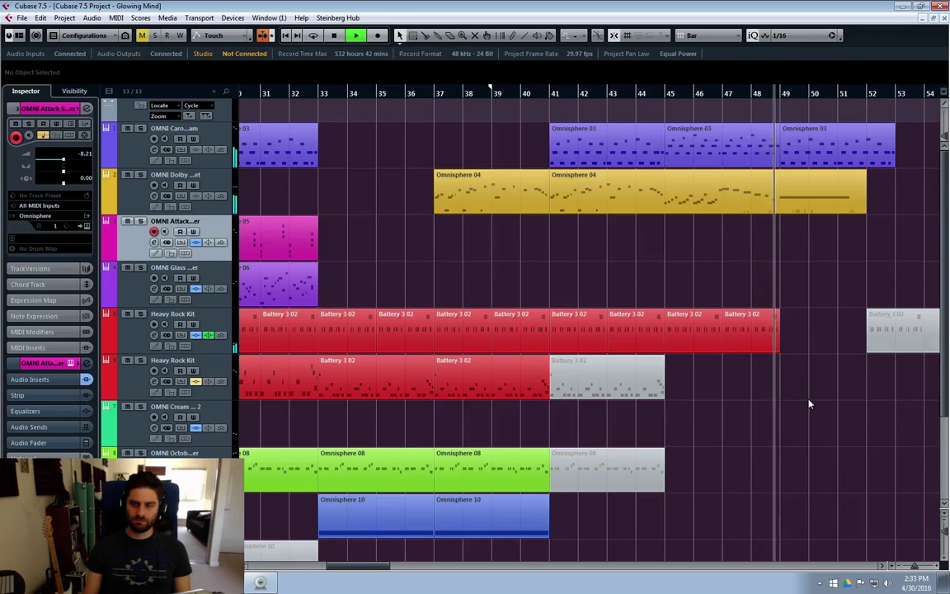
pyautogui.press('space')
pyautogui.moveTo(537, 347); pyautogui.dragTo(818, 471)
pyautogui.press('8')
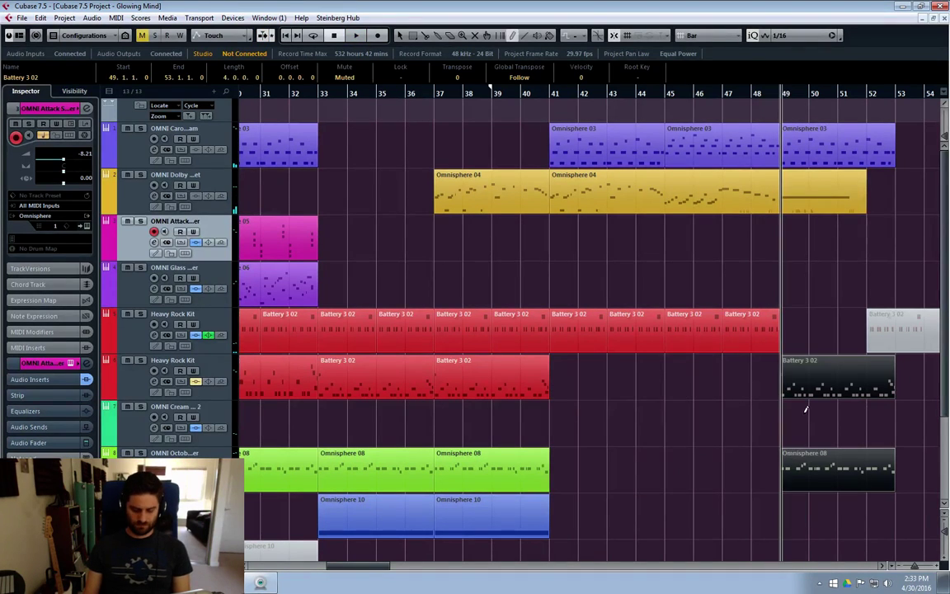
pyautogui.click(815, 386)
pyautogui.click(821, 475)
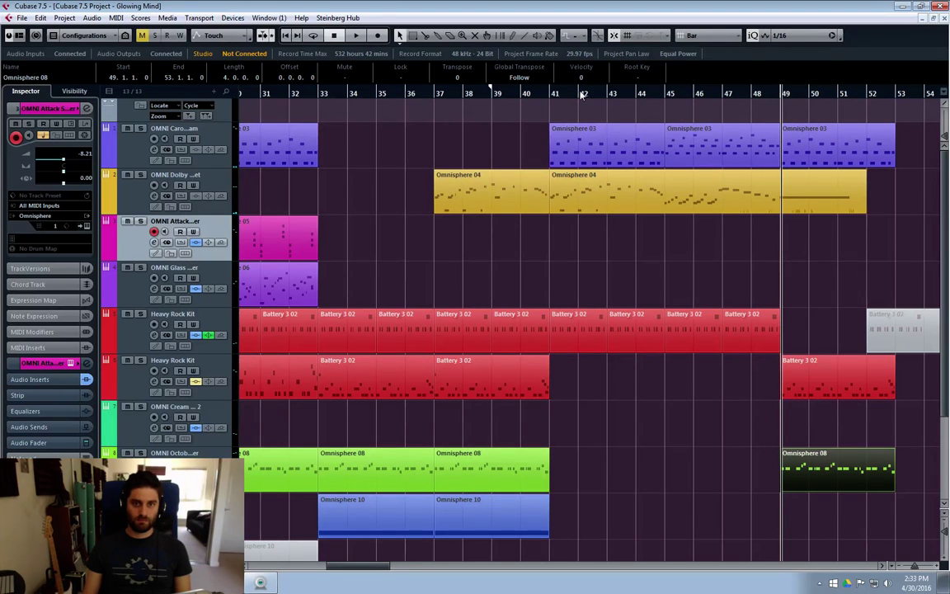
# Step: Play the arrangement from bar 37 to hear the lead-in to the moved parts
pyautogui.click(546, 93)
pyautogui.click(436, 94)
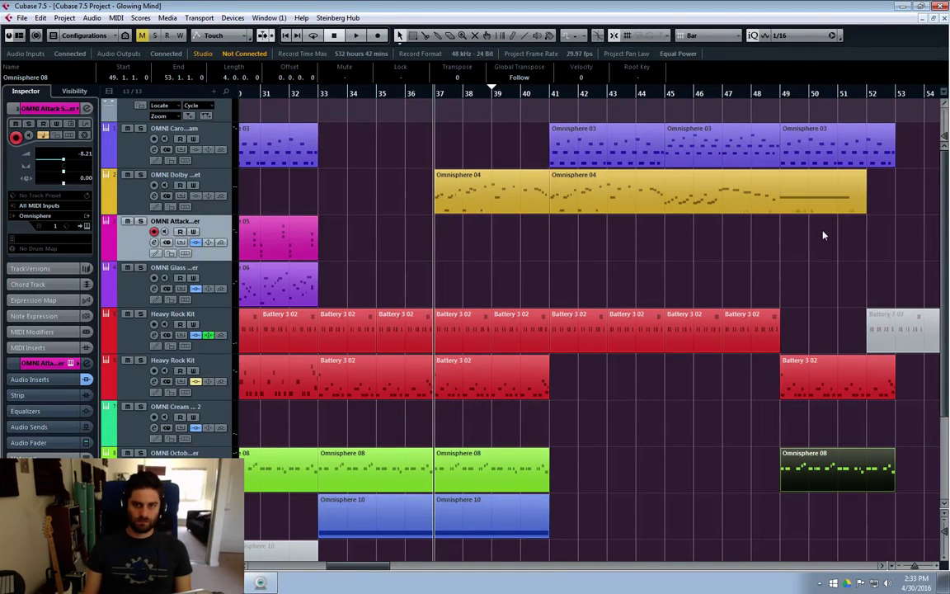
pyautogui.press('space')
pyautogui.click(862, 258)
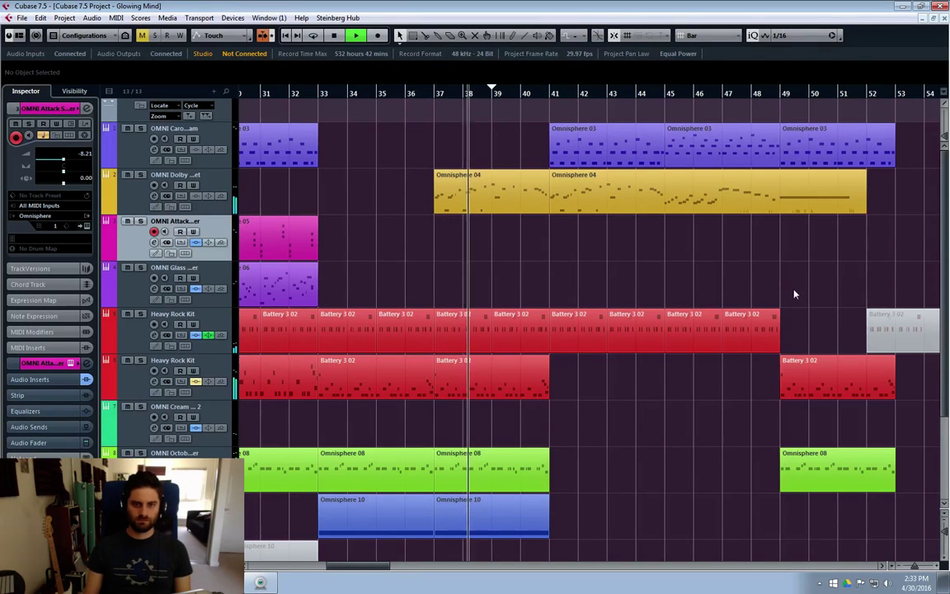
# Step: Extend the upper Heavy Rock Kit pattern with Battery 3 02 copies over bars 49–53, moving the muted part from bar 52 out to bar 71
pyautogui.moveTo(811, 329); pyautogui.dragTo(702, 349)
pyautogui.hotkey('ctrl', 'd')
pyautogui.moveTo(901, 344); pyautogui.dragTo(936, 345)
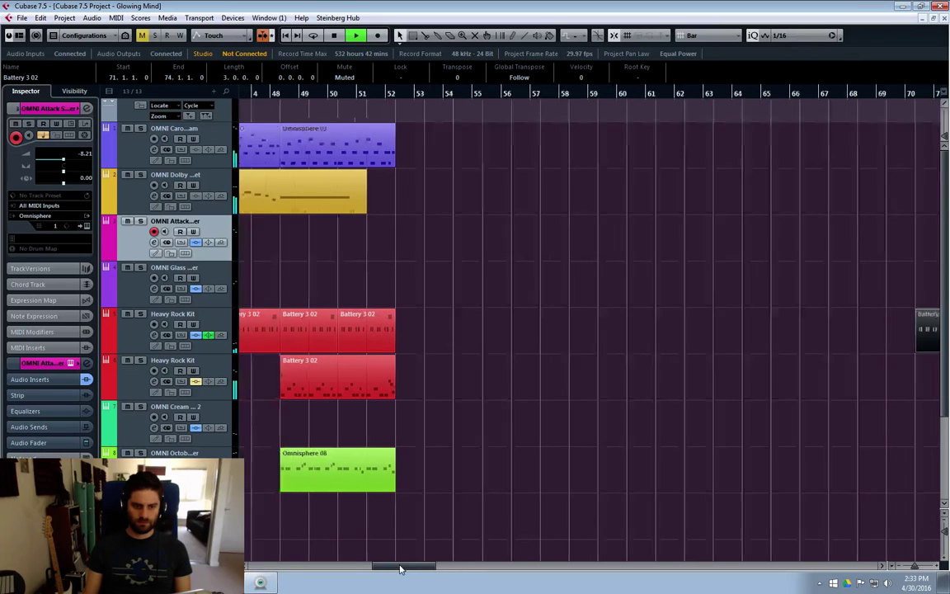
pyautogui.click(453, 540)
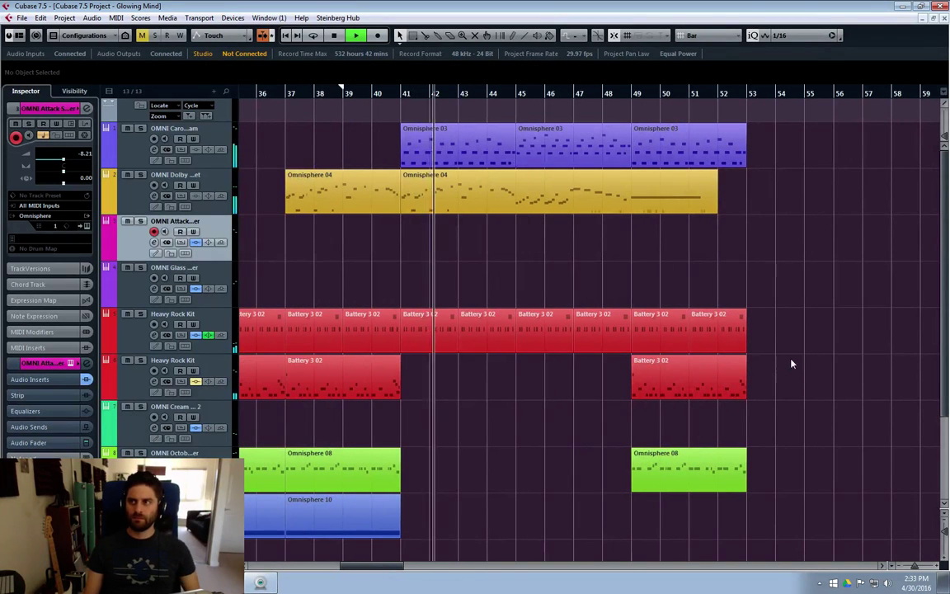
# Step: Mute the A#1 notes in the two upper Heavy Rock Kit parts covering bars 41–45
pyautogui.doubleClick(430, 333)
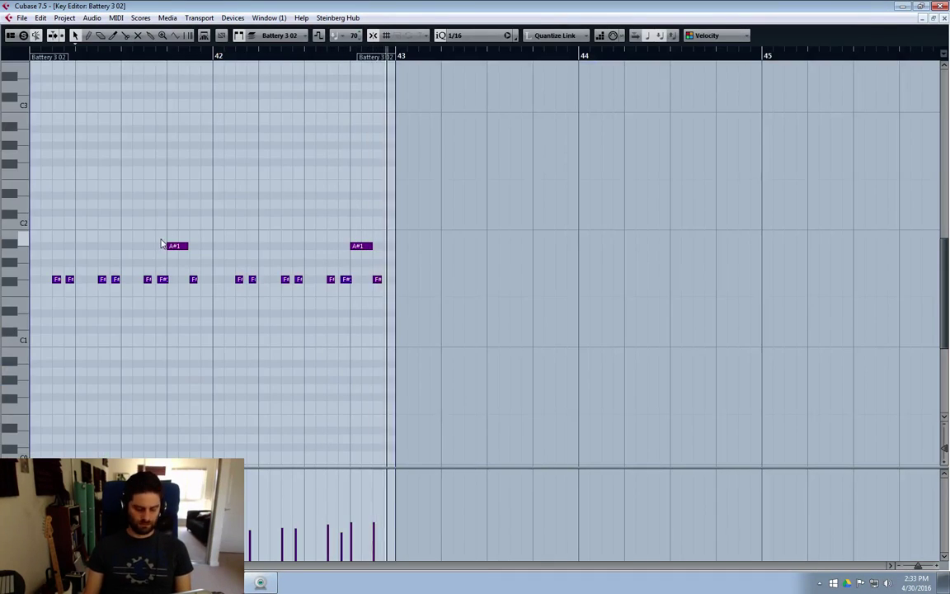
pyautogui.press('7')
pyautogui.click(177, 246)
pyautogui.click(361, 246)
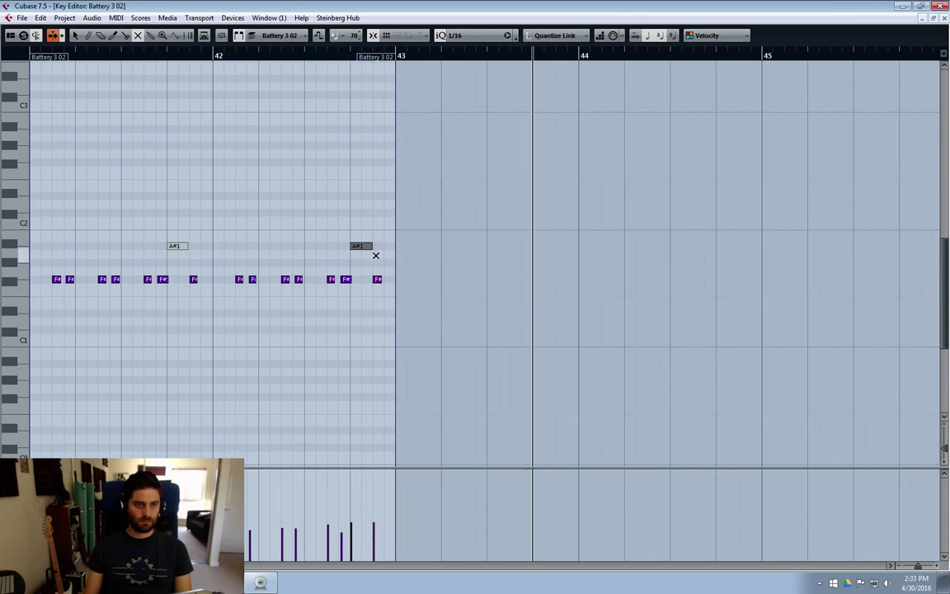
pyautogui.click(944, 18)
pyautogui.doubleClick(478, 347)
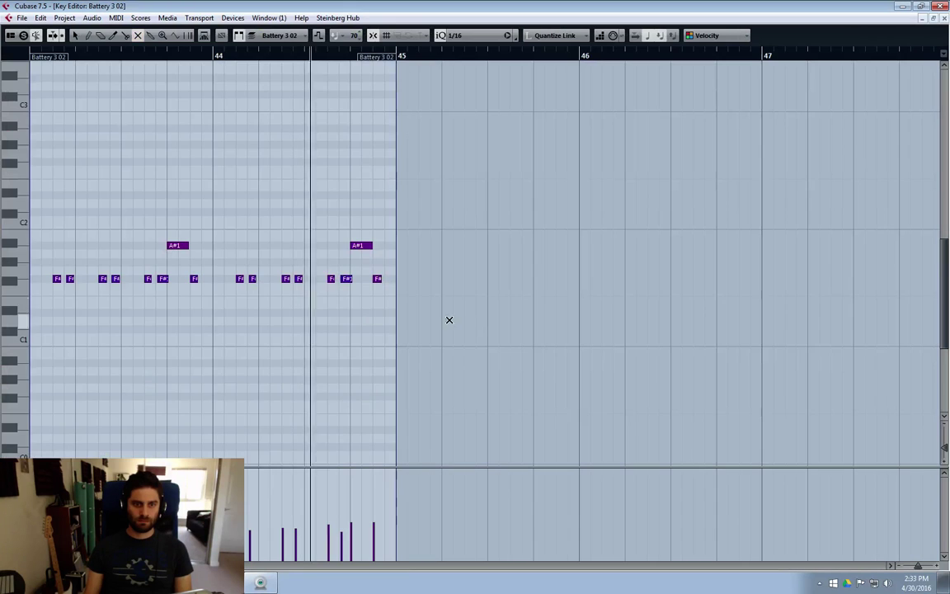
pyautogui.moveTo(173, 204); pyautogui.dragTo(147, 262)
pyautogui.click(945, 18)
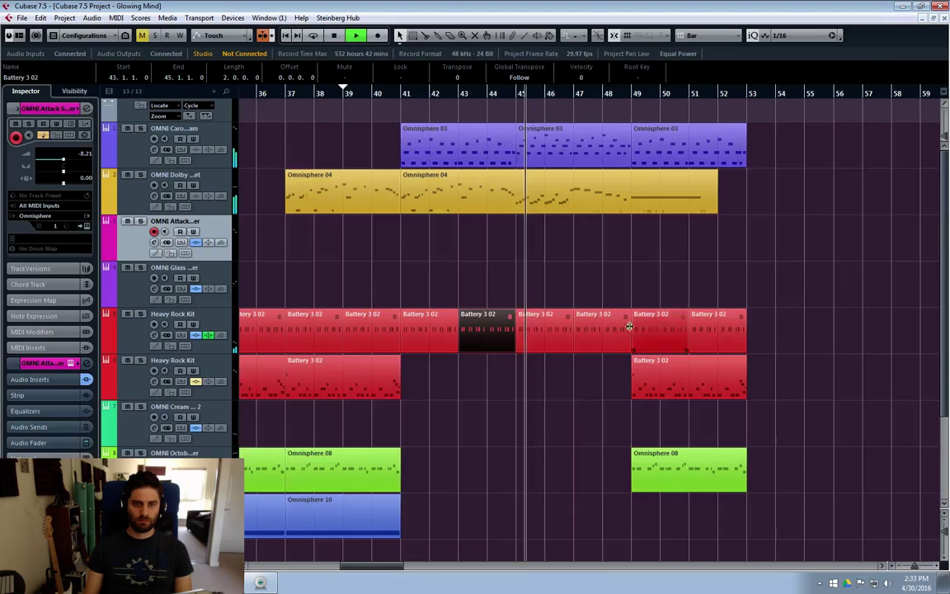
# Step: Mute the A#1 notes in the two upper Heavy Rock Kit parts covering bars 45–49 and return to the arrangement
pyautogui.doubleClick(530, 337)
pyautogui.moveTo(256, 212); pyautogui.dragTo(175, 251)
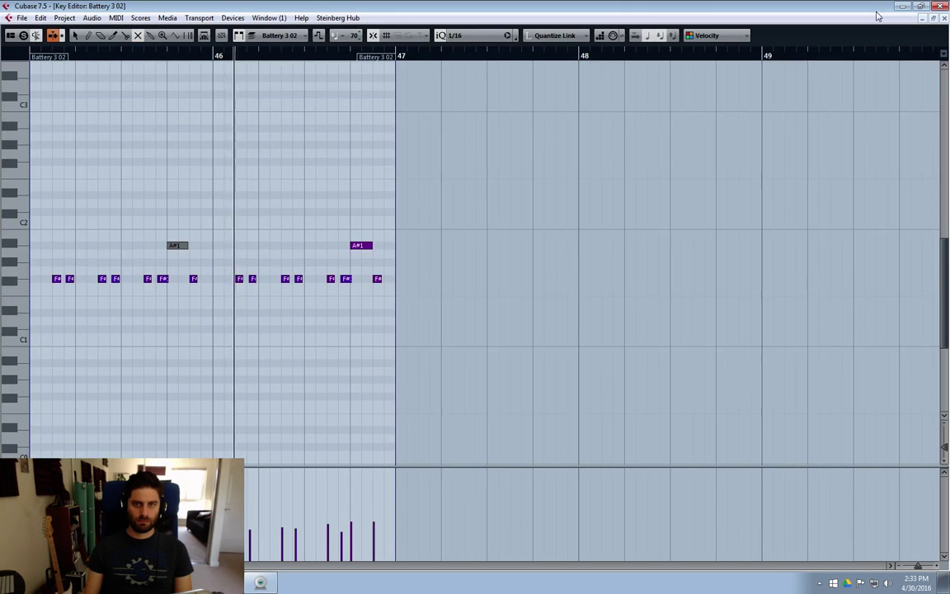
pyautogui.click(944, 18)
pyautogui.doubleClick(609, 330)
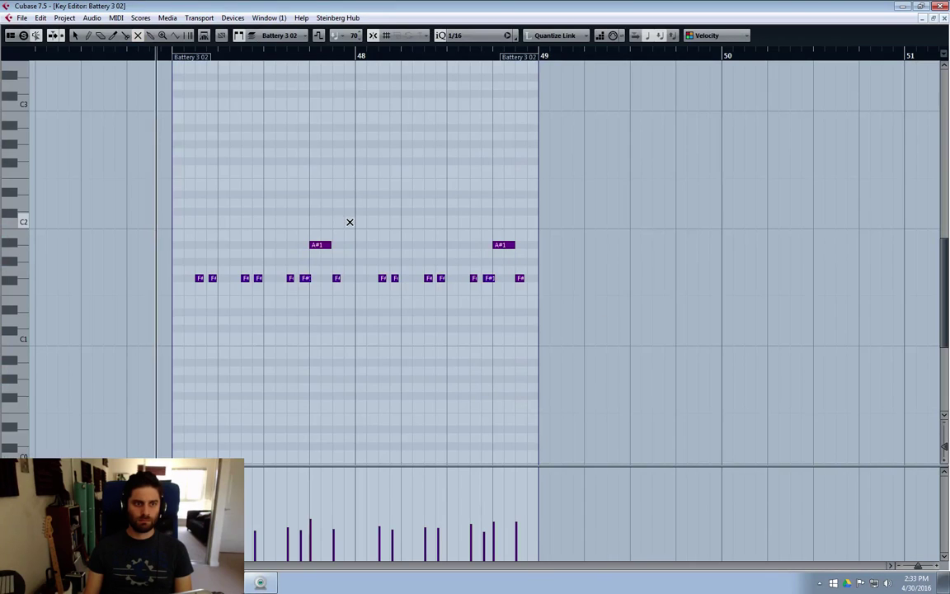
pyautogui.moveTo(350, 222); pyautogui.dragTo(314, 249)
pyautogui.press('Return')
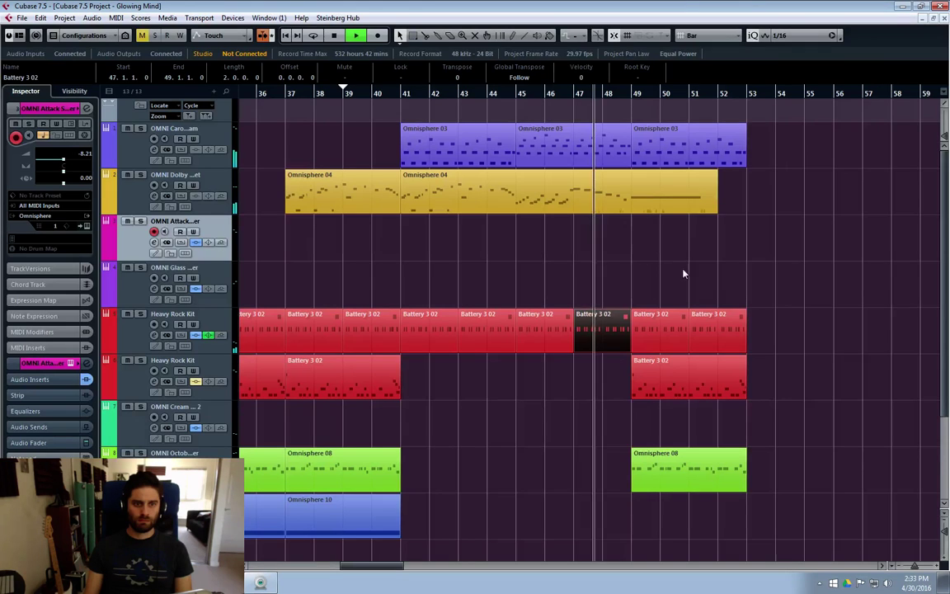
pyautogui.click(592, 347)
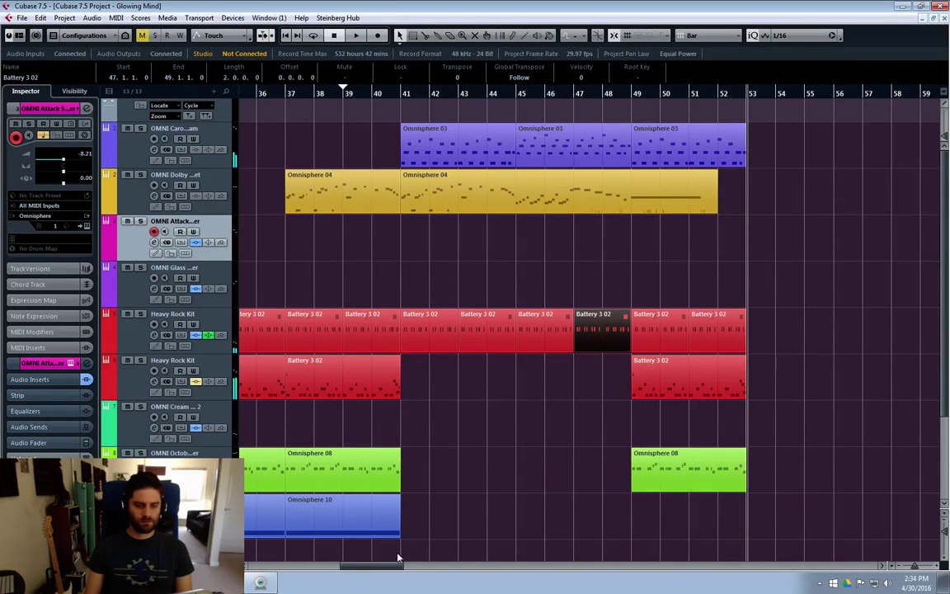
# Step: Place the playback cursor at bar 37 and add an Omnisphere instrument track below the track starting with OMNI Granul
pyautogui.hscroll(-2, 382, 570)
pyautogui.scroll(-2, 467, 448)
pyautogui.scroll(2, 452, 515)
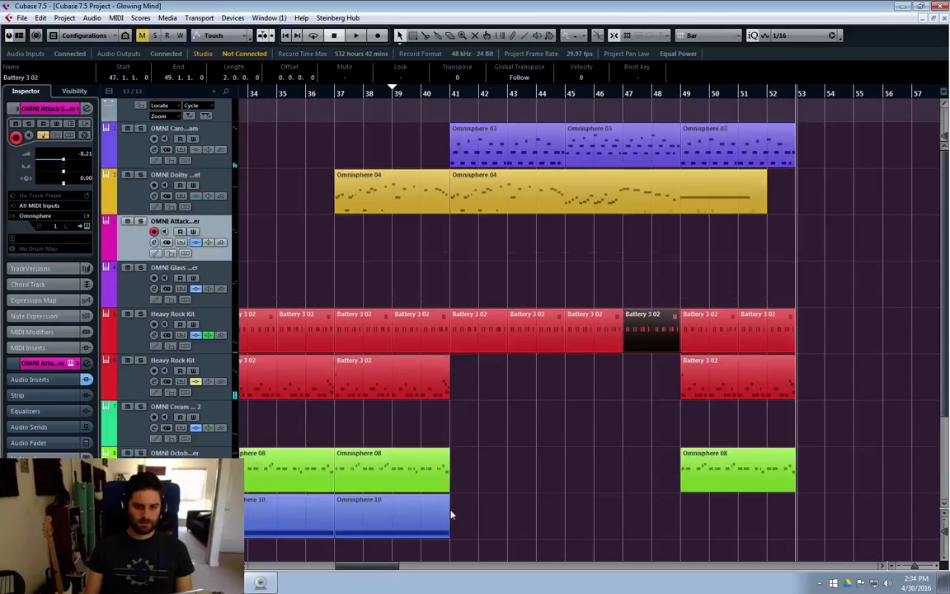
pyautogui.click(450, 99)
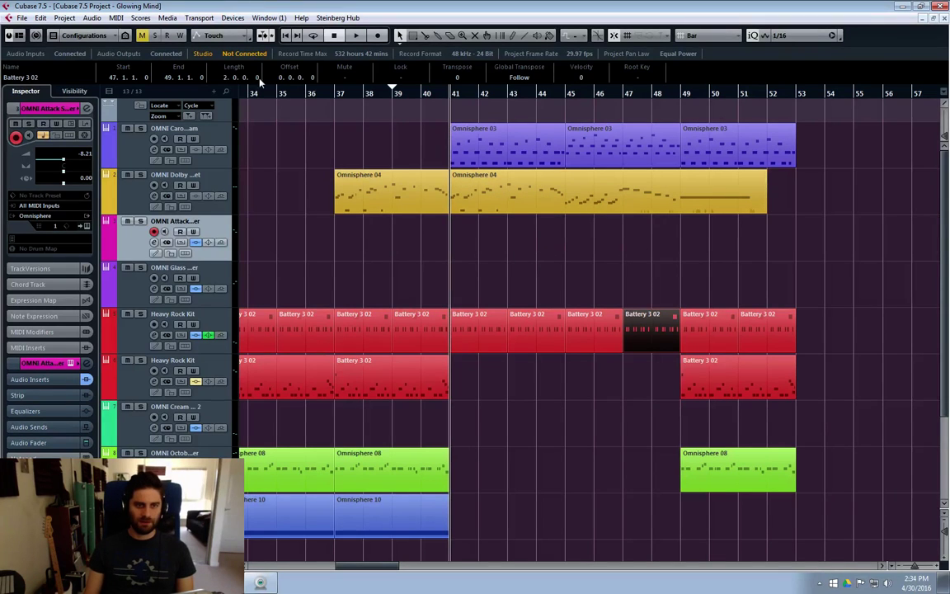
pyautogui.click(334, 99)
pyautogui.scroll(-3, 439, 245)
pyautogui.rightClick(165, 371)
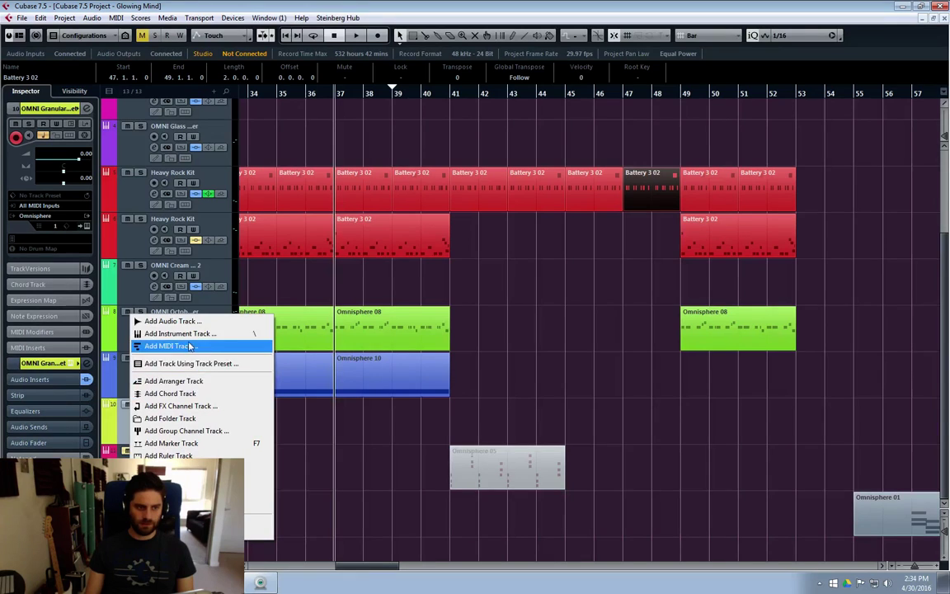
pyautogui.click(198, 333)
pyautogui.click(470, 305)
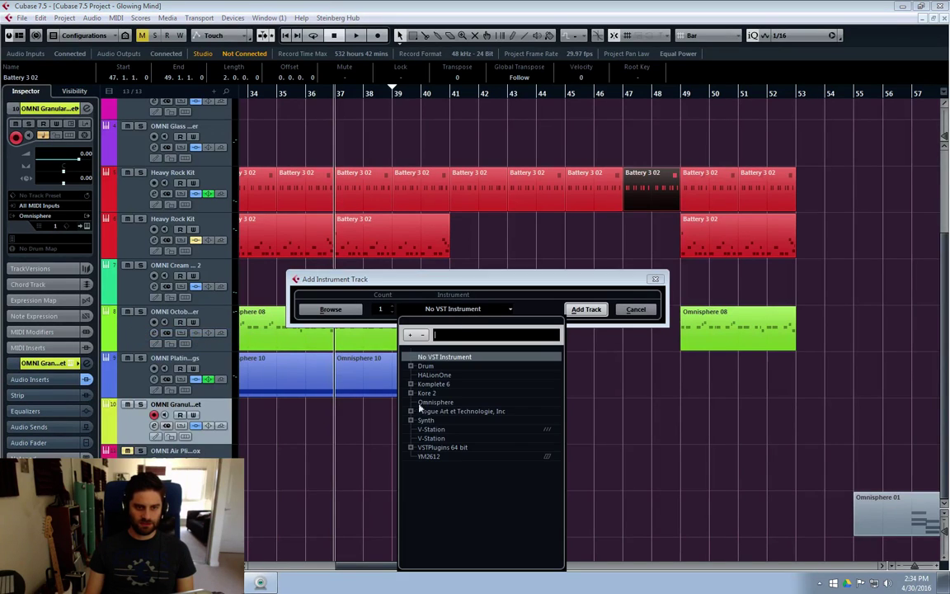
pyautogui.click(425, 403)
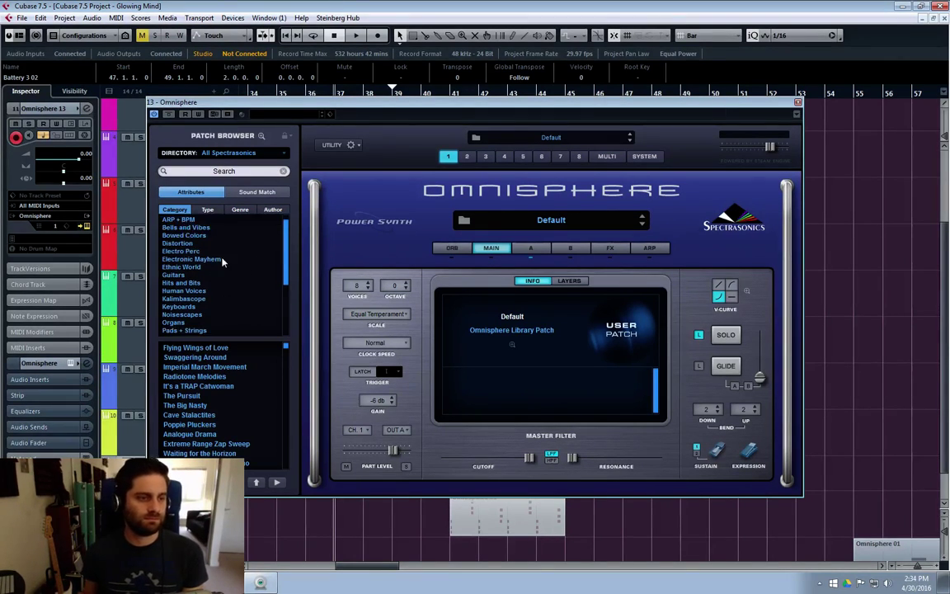
# Step: Filter the Omnisphere patches to Pads + Strings and Nostalgia, and load the Enigmatic Pad Vibe patch
pyautogui.click(264, 137)
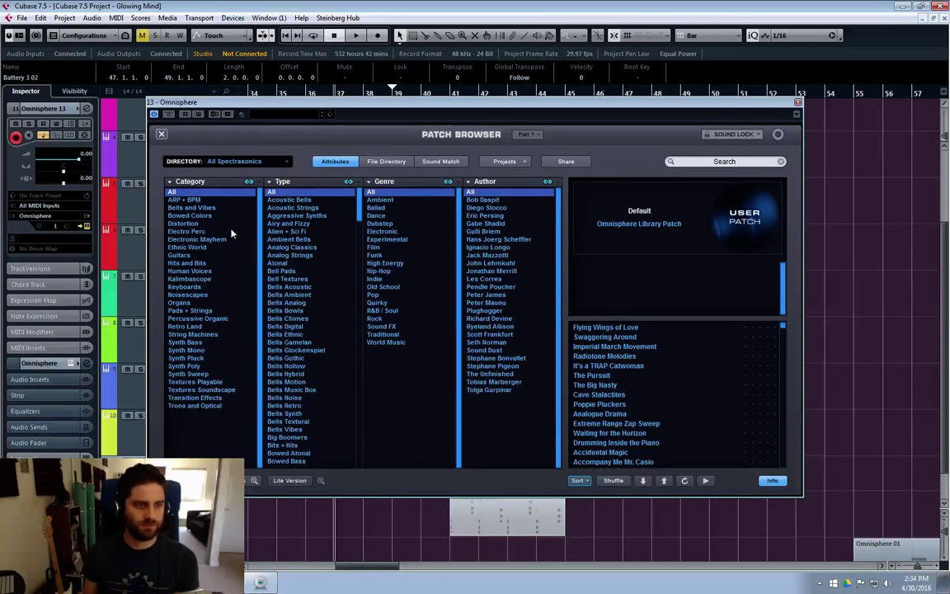
pyautogui.click(189, 311)
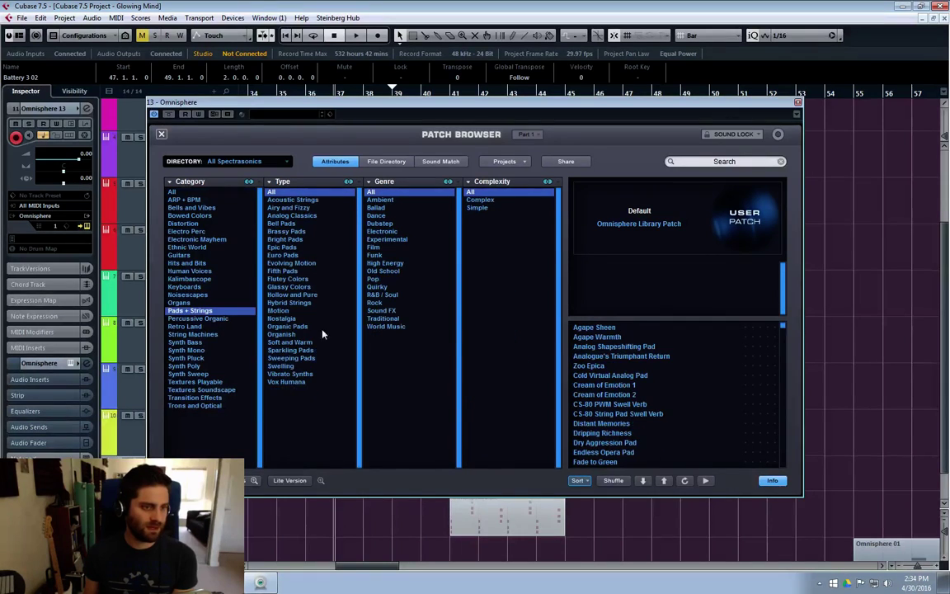
pyautogui.click(281, 319)
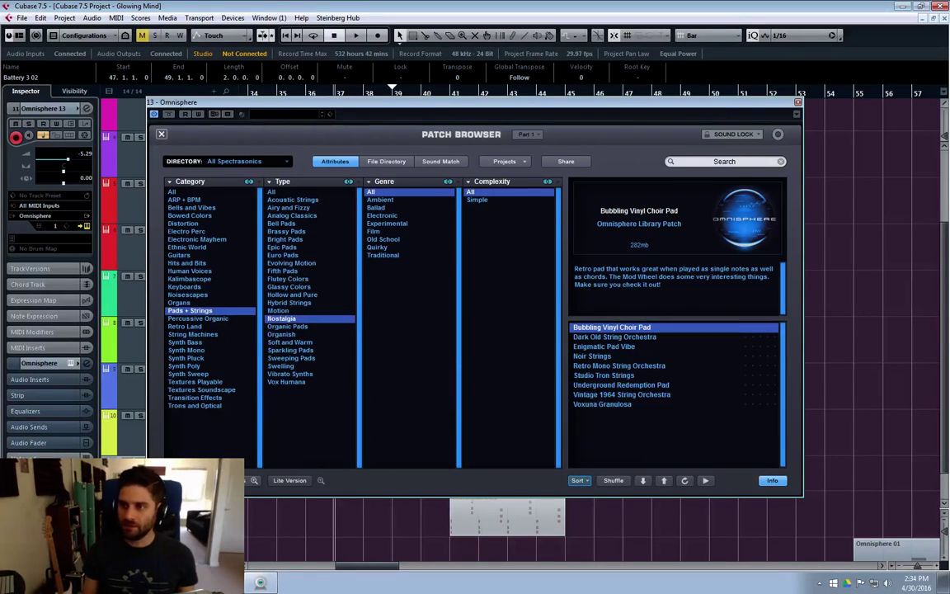
pyautogui.moveTo(949, 0); pyautogui.dragTo(550, 200)
pyautogui.click(754, 197)
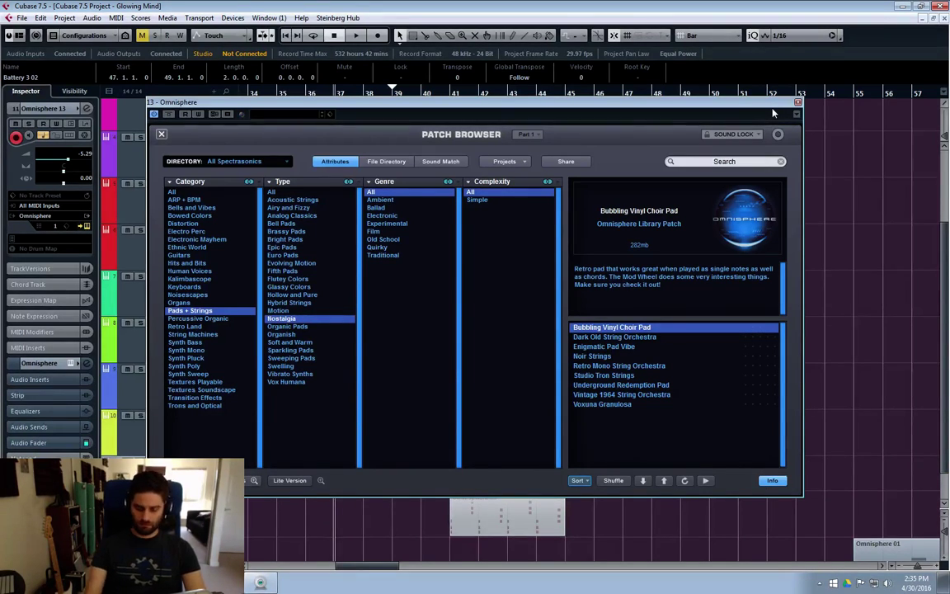
pyautogui.press('Down')
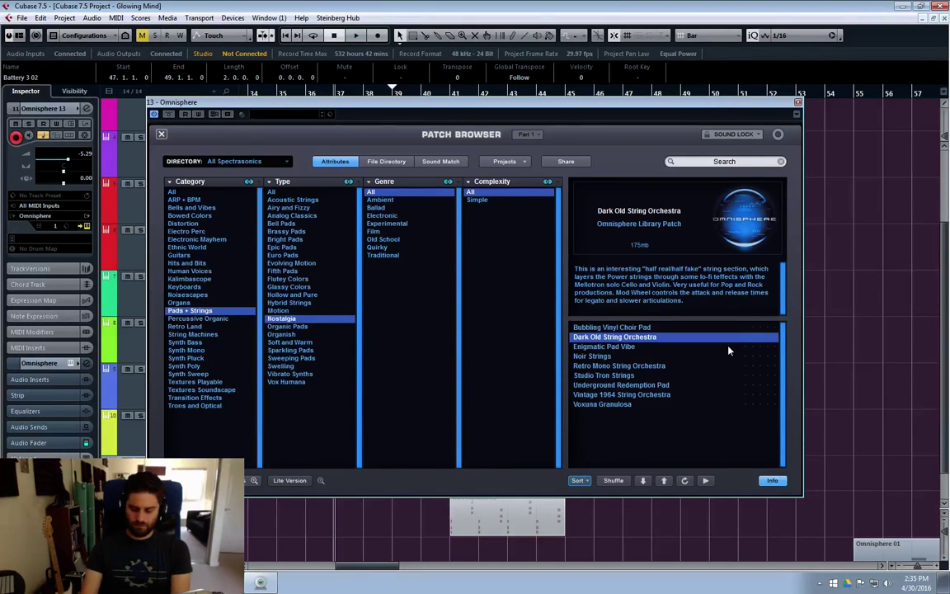
pyautogui.click(614, 347)
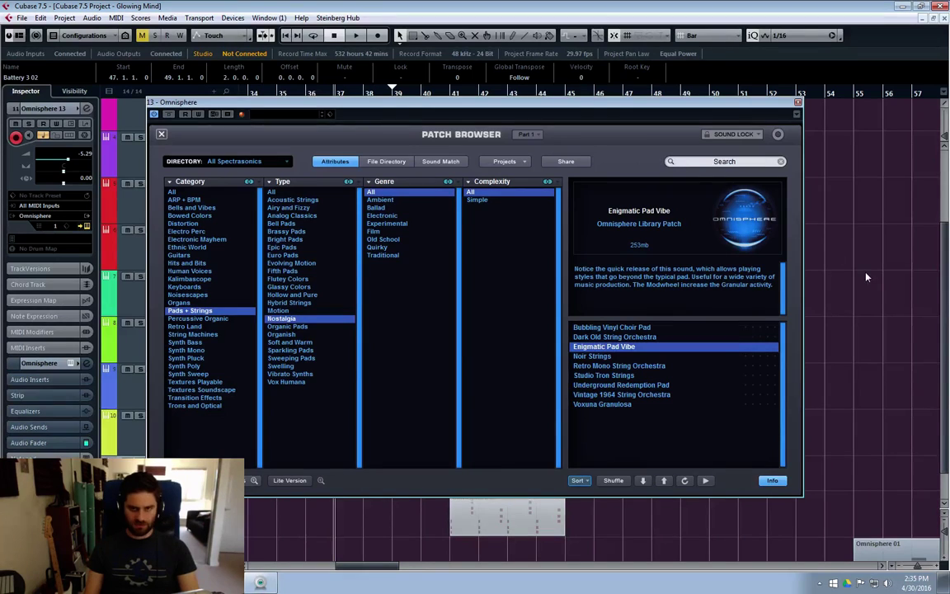
# Step: Lower the Omnisphere 13 channel to -13.3 dB and insert a DualFilter with Position at 31.7
pyautogui.press('e')
pyautogui.moveTo(705, 328); pyautogui.dragTo(705, 353)
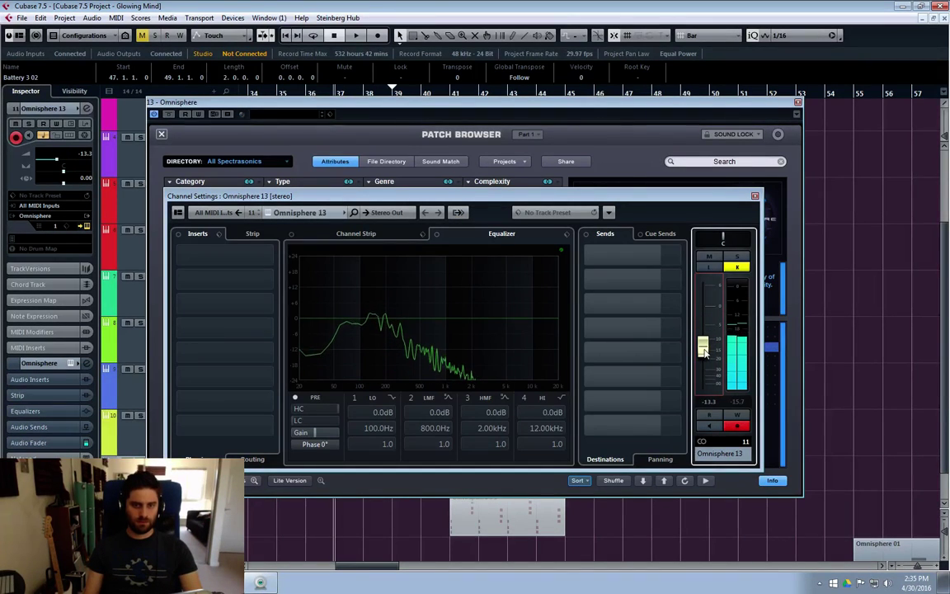
pyautogui.click(216, 256)
pyautogui.click(190, 341)
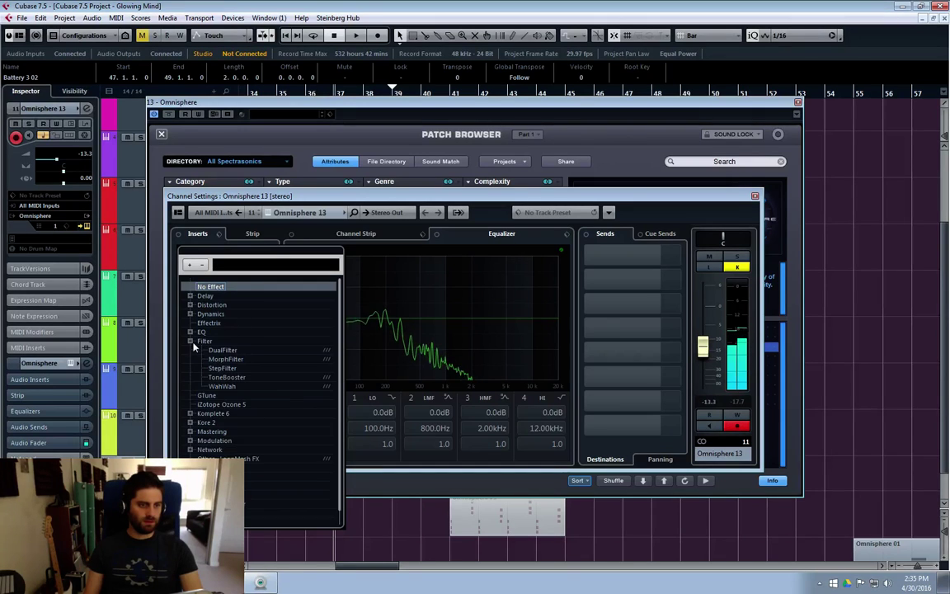
pyautogui.click(213, 350)
pyautogui.moveTo(774, 400); pyautogui.dragTo(790, 334)
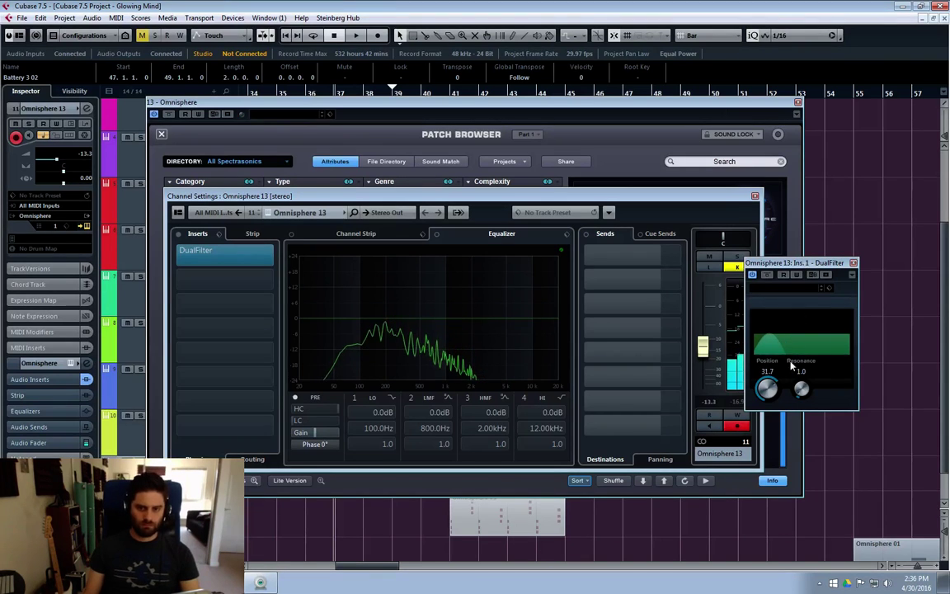
pyautogui.moveTo(837, 266); pyautogui.dragTo(890, 199)
pyautogui.moveTo(754, 198); pyautogui.dragTo(760, 198)
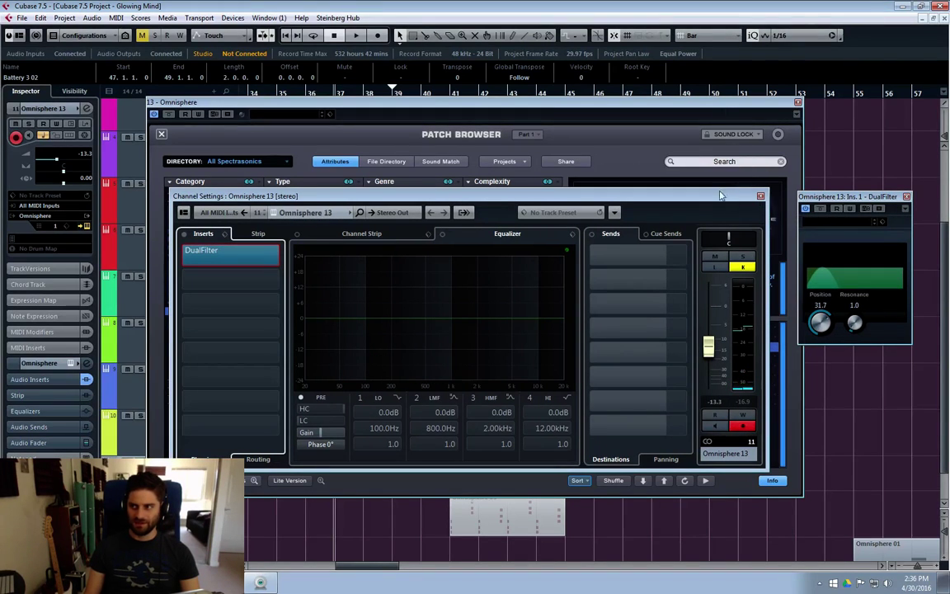
pyautogui.click(761, 195)
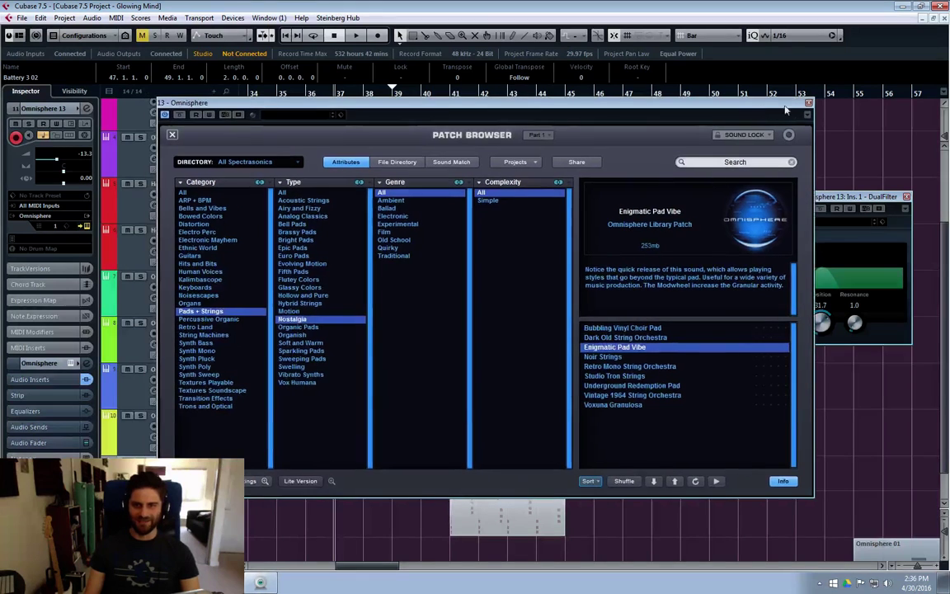
pyautogui.click(798, 101)
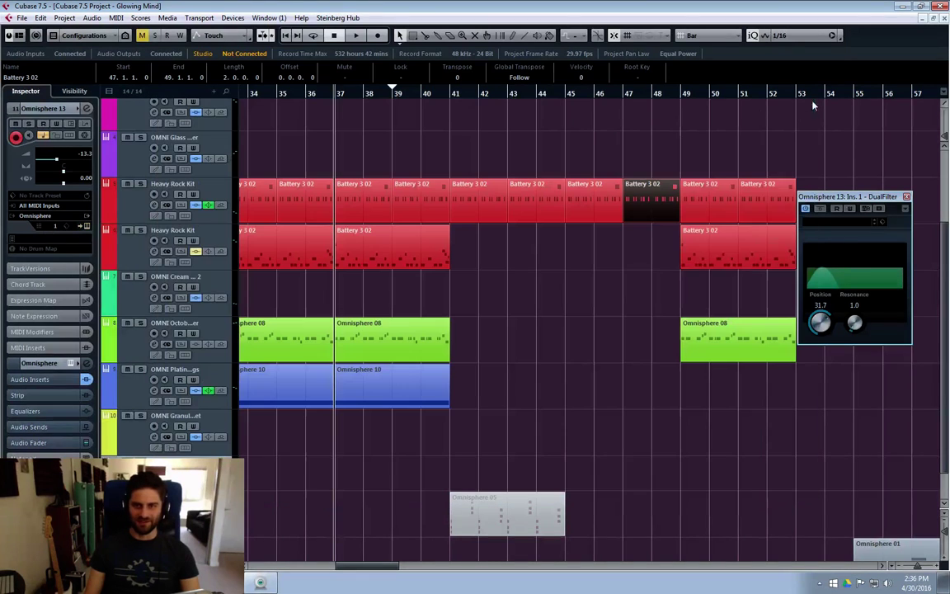
# Step: Play the arrangement from bar 37 past bar 49 with the Omnisphere 13 track armed to try the new pad in context
pyautogui.click(338, 93)
pyautogui.press('space')
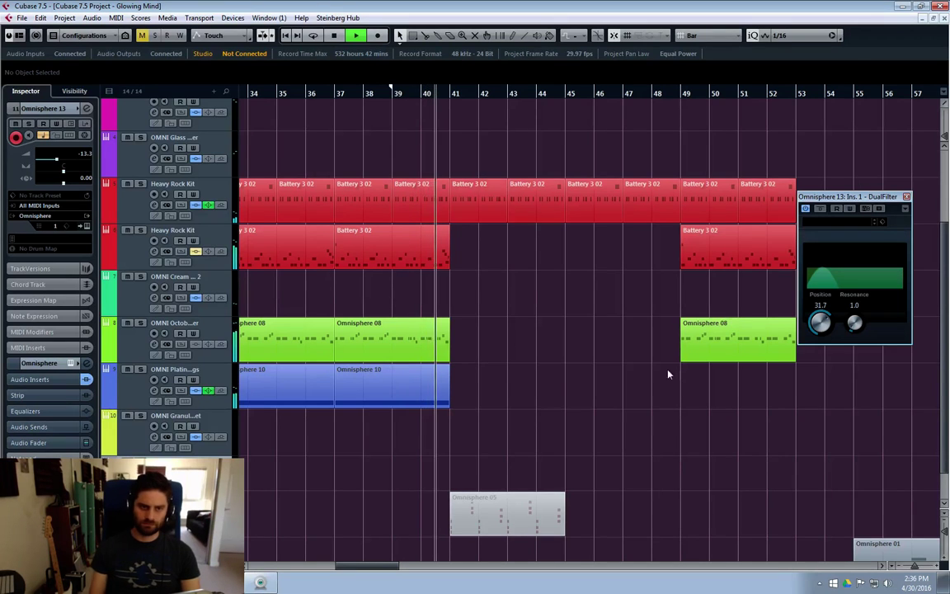
pyautogui.scroll(3, 589, 344)
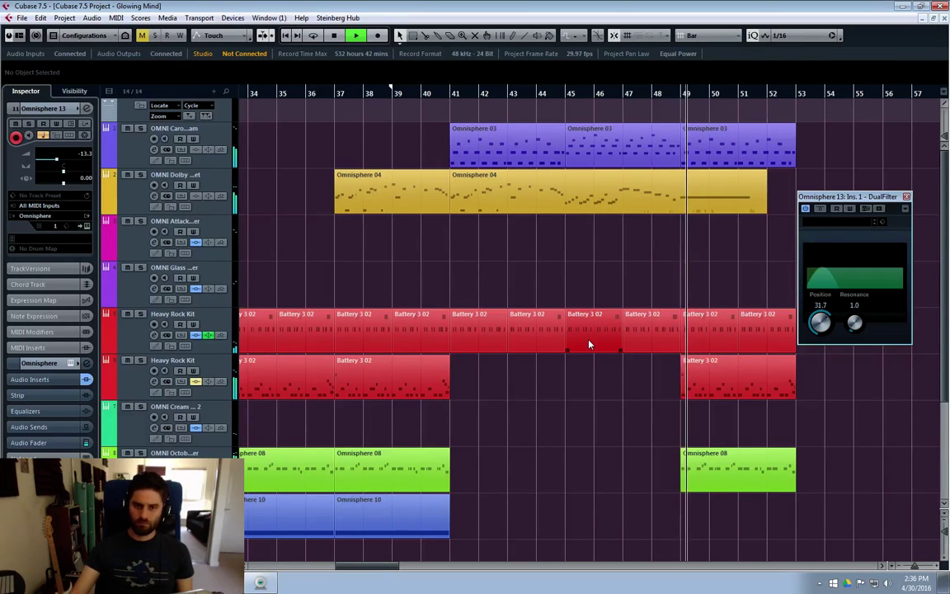
pyautogui.press('space')
# Step: Stop playback, open the Omnisphere patch browser for the Omnisphere 13 track and turn off its DualFilter insert
pyautogui.press('e')
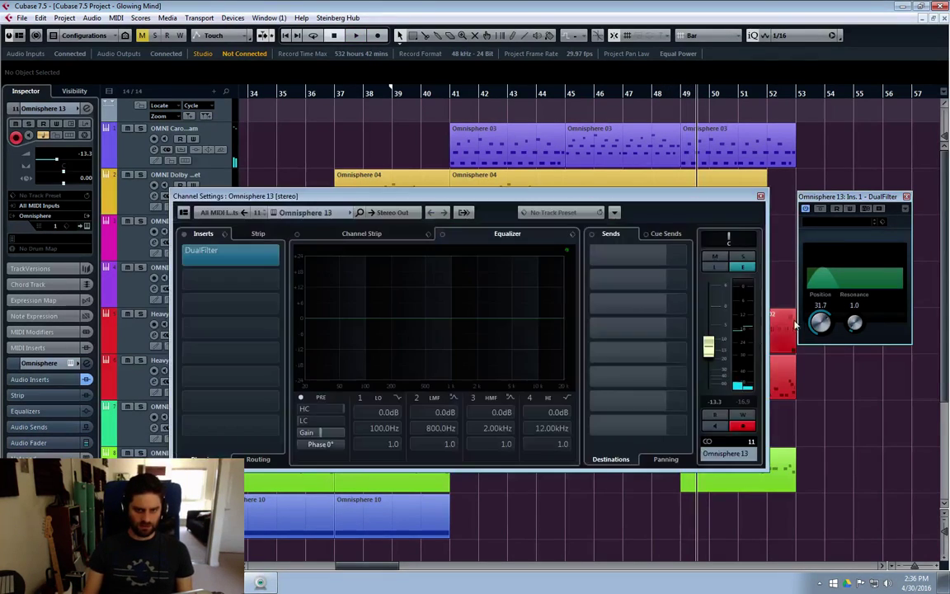
pyautogui.press('e')
pyautogui.press('e')
pyautogui.click(597, 314)
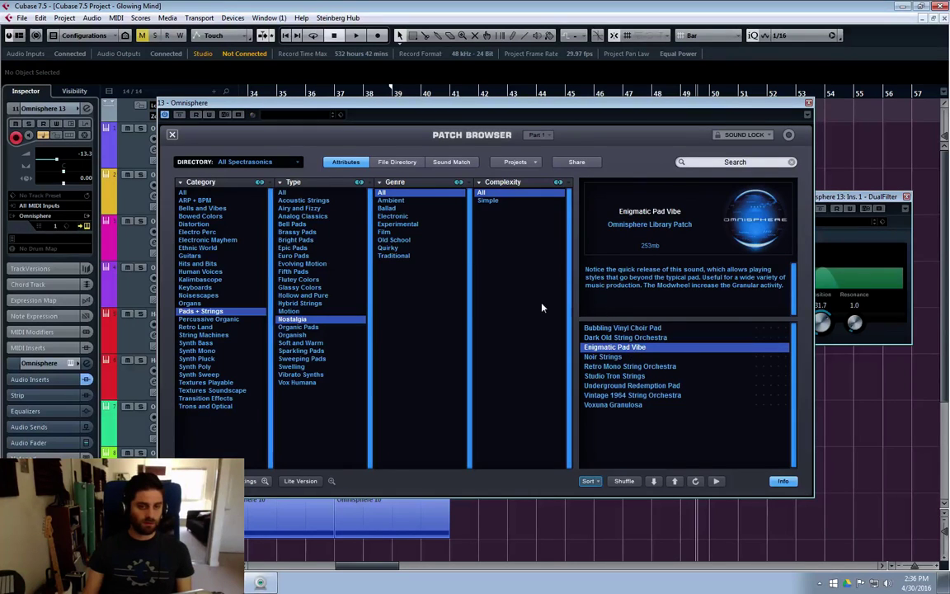
pyautogui.press('e')
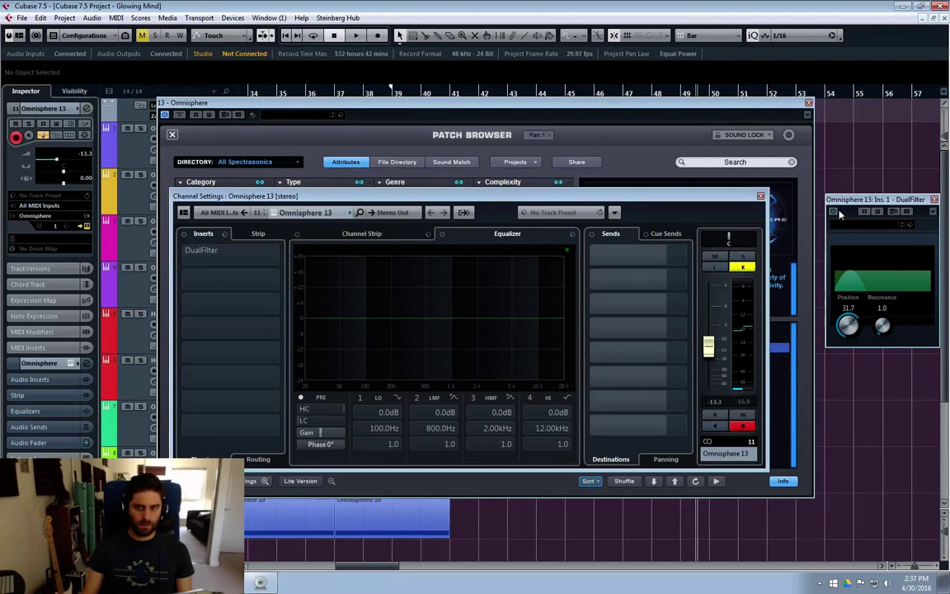
pyautogui.click(760, 196)
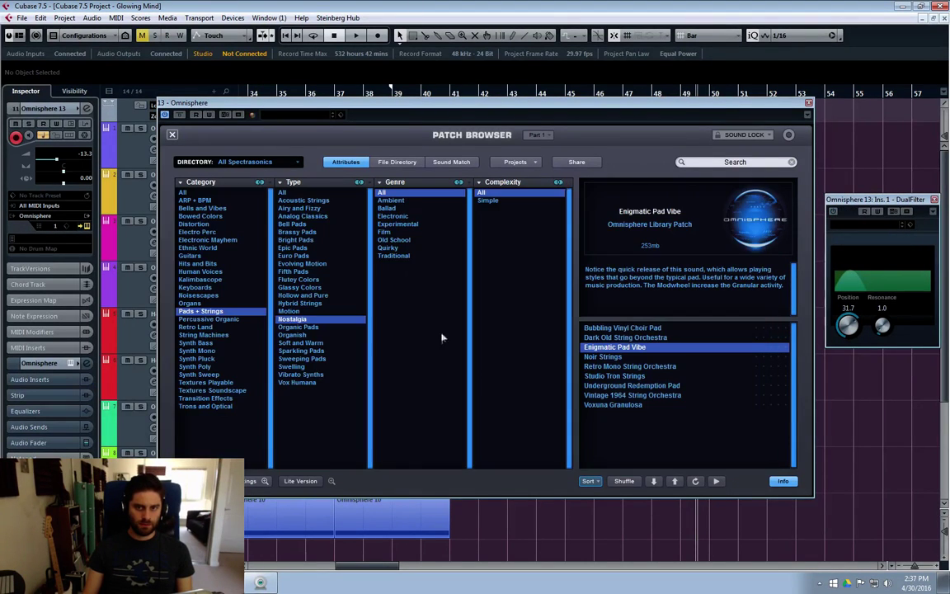
# Step: Try the Noir Strings and Retro Mono String Orchestra patches, with the Omnisphere 13 channel raised to -5.50 dB
pyautogui.click(611, 360)
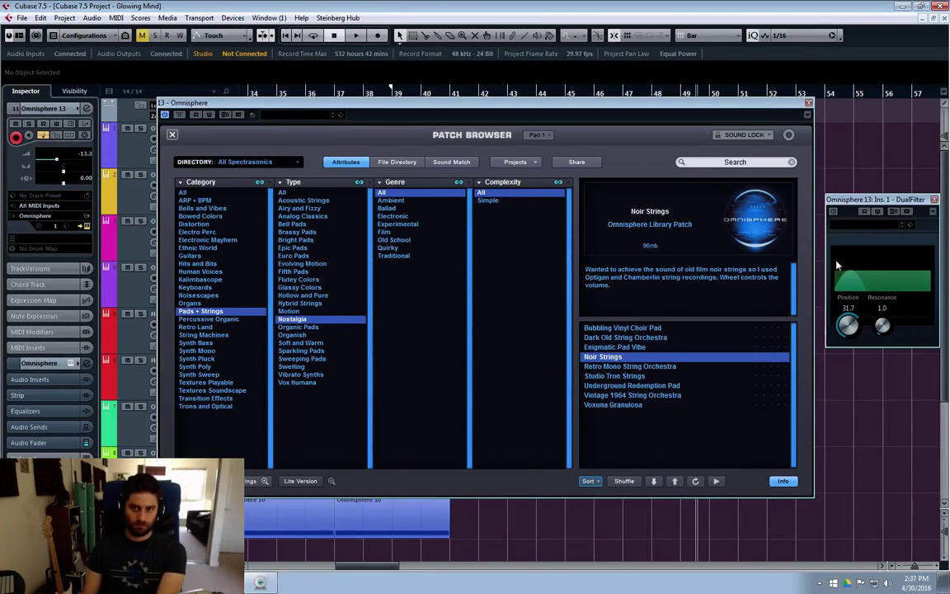
pyautogui.click(627, 367)
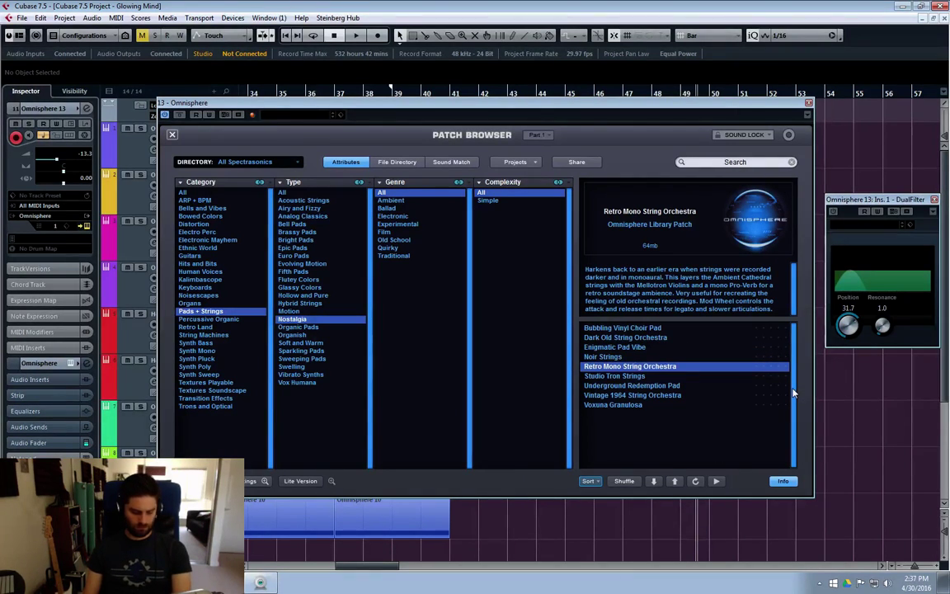
pyautogui.press('e')
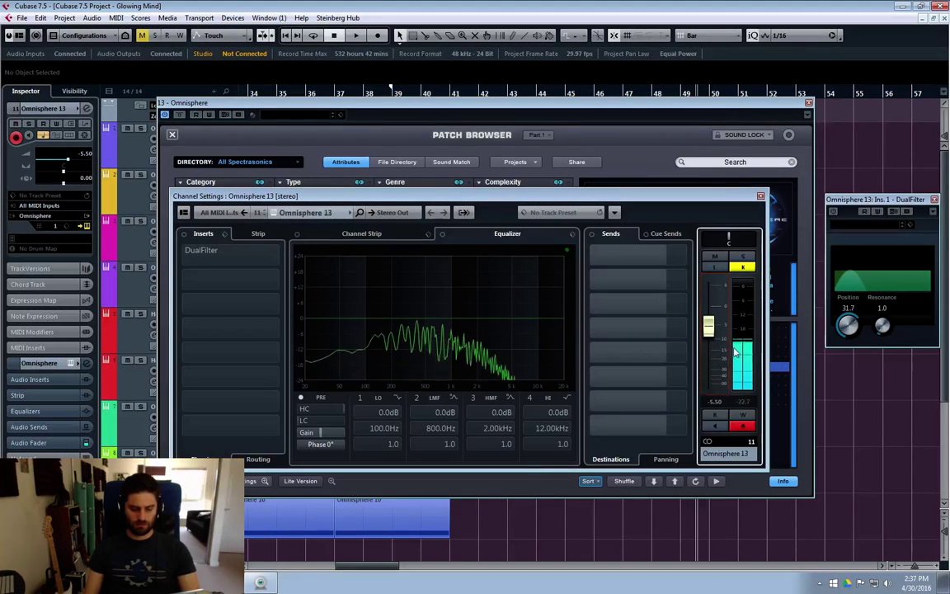
pyautogui.click(759, 197)
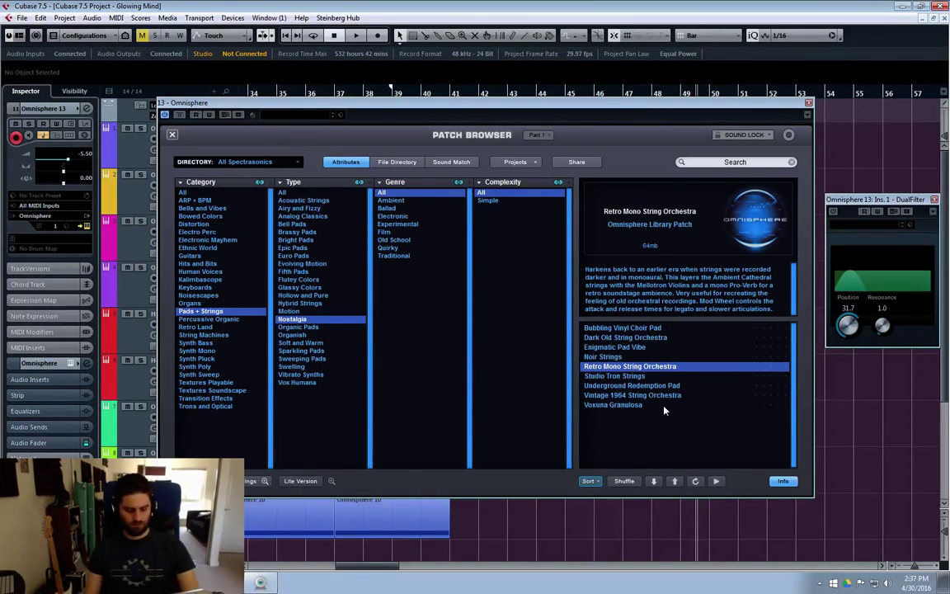
# Step: Audition the Studio Tron Strings patch, load Underground Redemption Pad and close the Omnisphere window
pyautogui.click(627, 376)
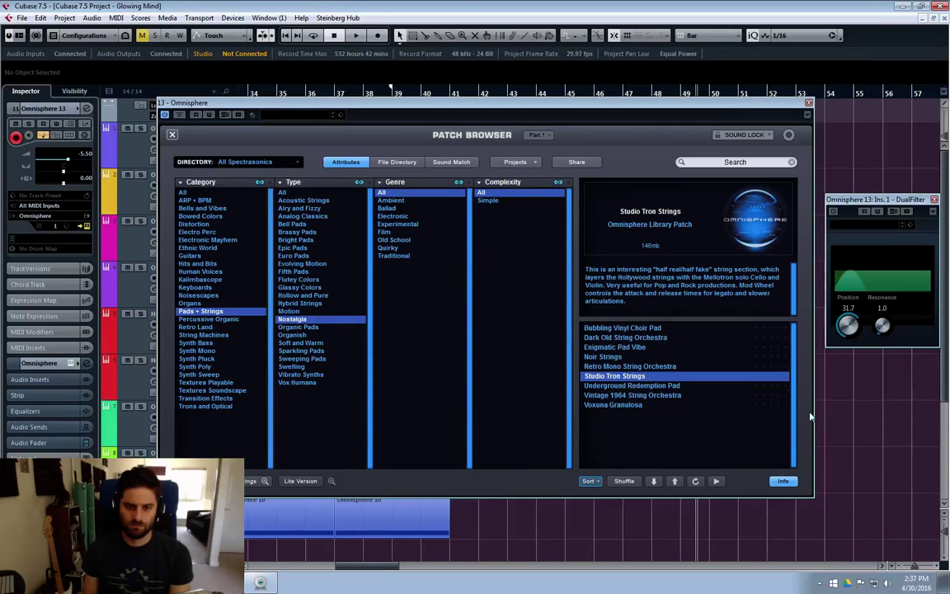
pyautogui.press('Down')
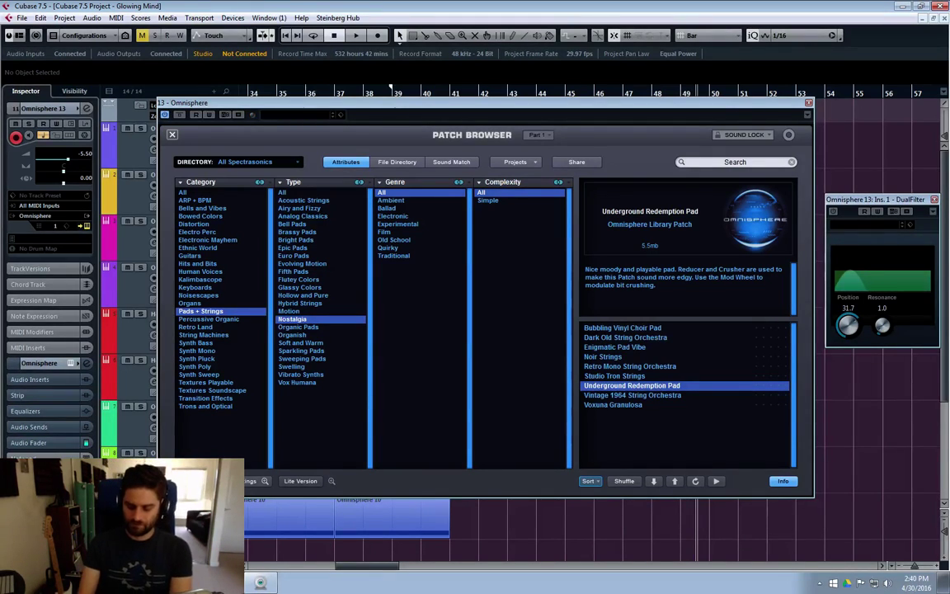
pyautogui.click(808, 103)
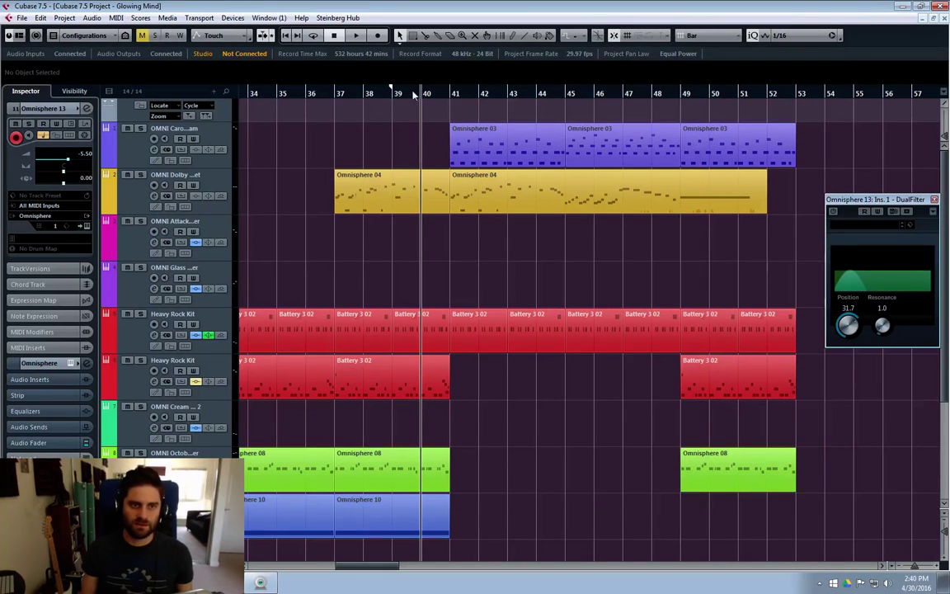
# Step: Play the arrangement from bar 40 with Underground Redemption Pad and lower the Omnisphere 13 channel to -14.1 dB
pyautogui.press('space')
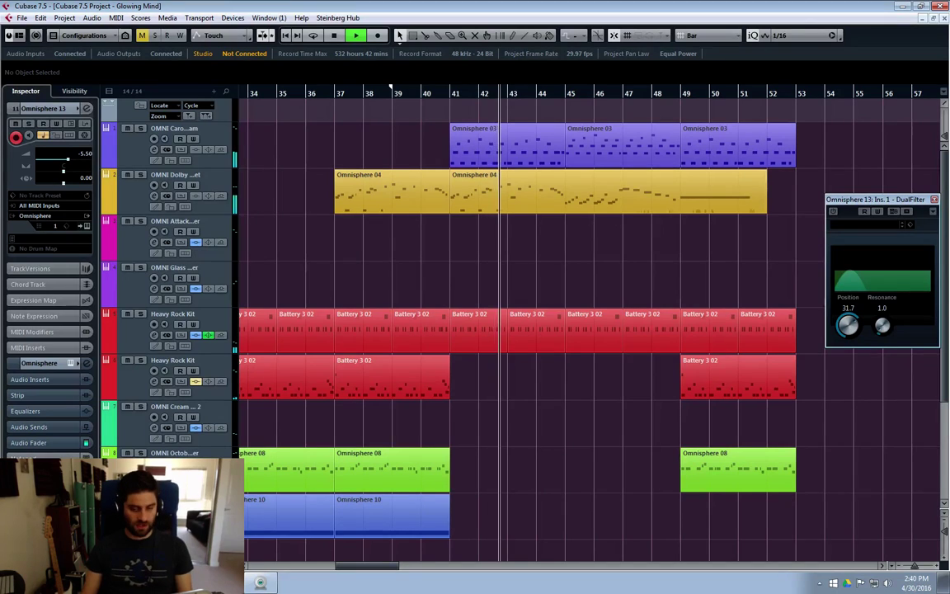
pyautogui.click(86, 108)
pyautogui.moveTo(716, 330); pyautogui.dragTo(708, 351)
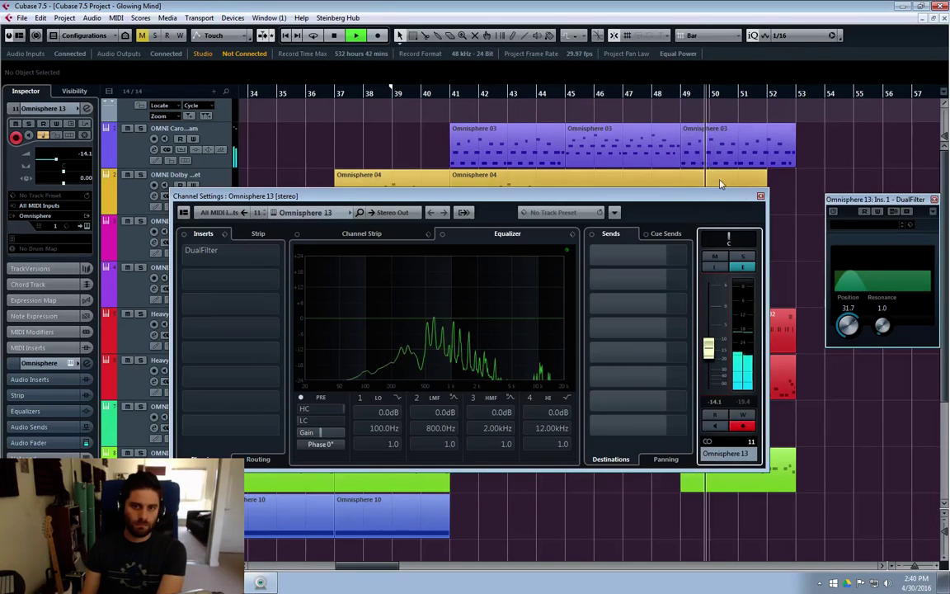
pyautogui.click(760, 195)
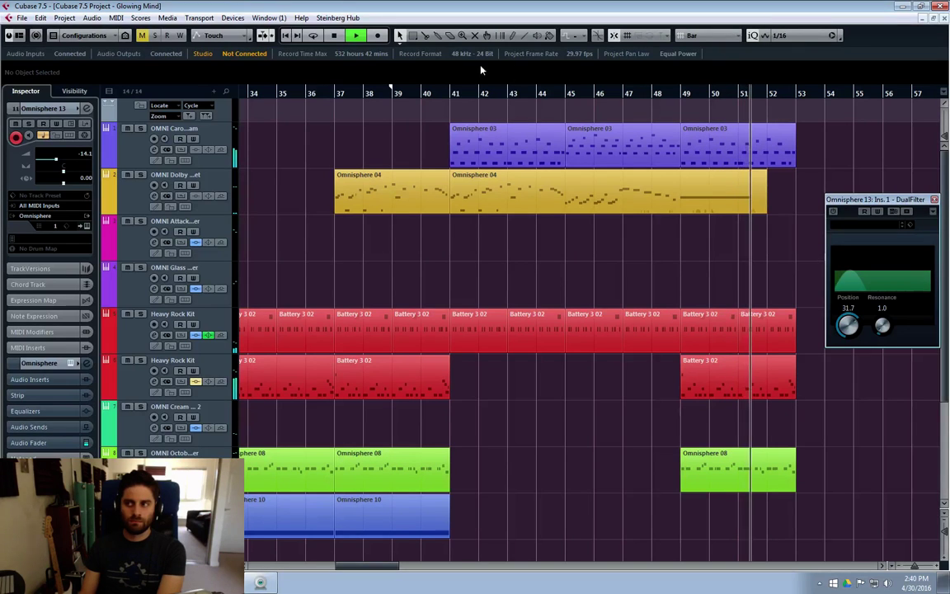
# Step: Replay the section from bar 40, set the Omnisphere 13 channel level to -10.8 dB and stop playback
pyautogui.click(452, 93)
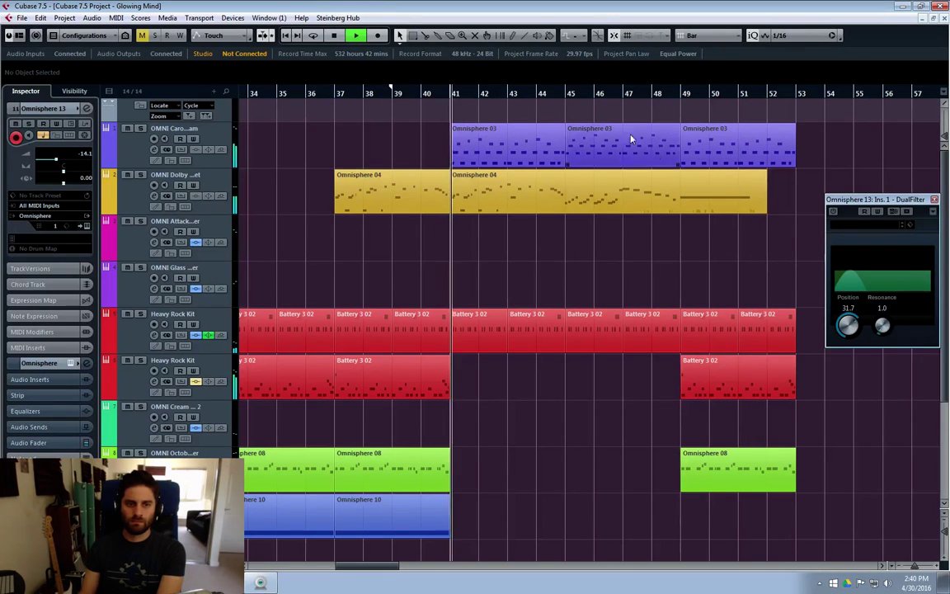
pyautogui.click(416, 93)
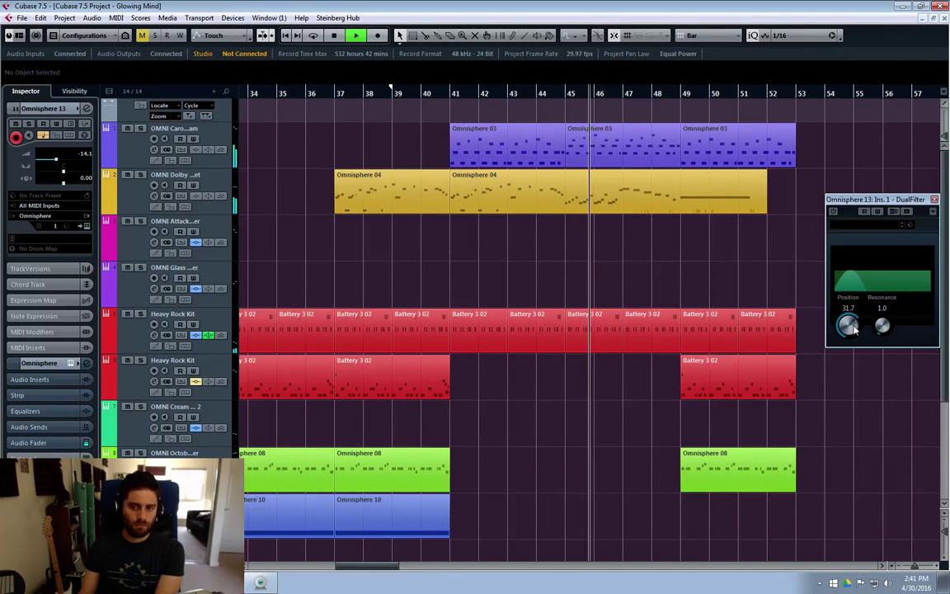
pyautogui.click(935, 200)
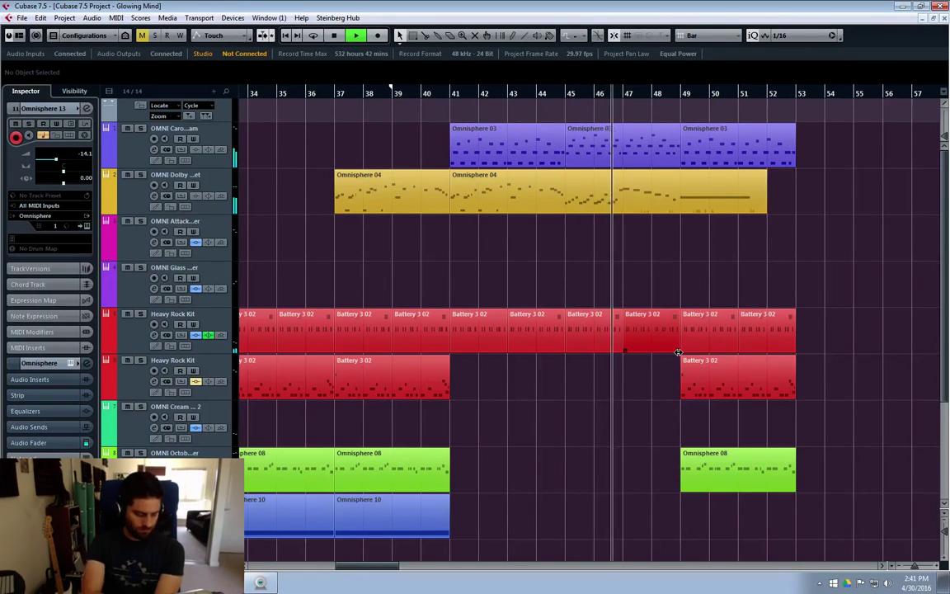
pyautogui.press('e')
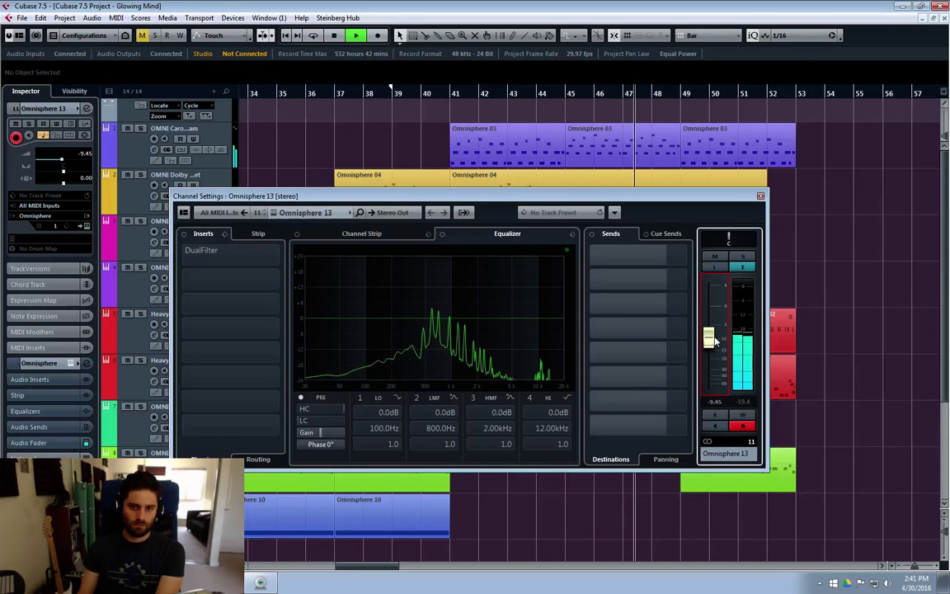
pyautogui.moveTo(715, 341); pyautogui.dragTo(706, 347)
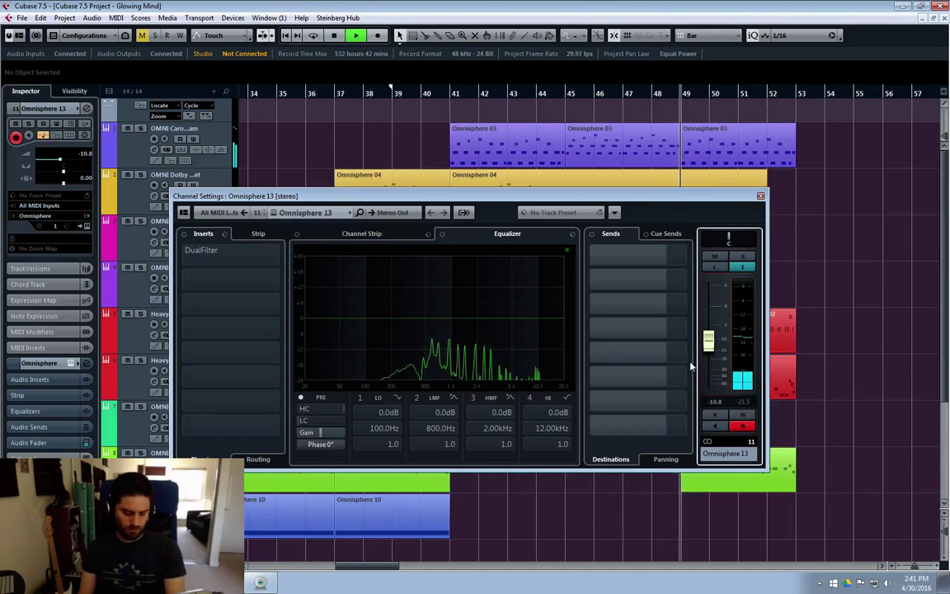
pyautogui.press('space')
# Step: Load the Bubbling Vinyl Choir Pad patch on the Omnisphere 13 track and close the Omnisphere window
pyautogui.press('e')
pyautogui.press('e')
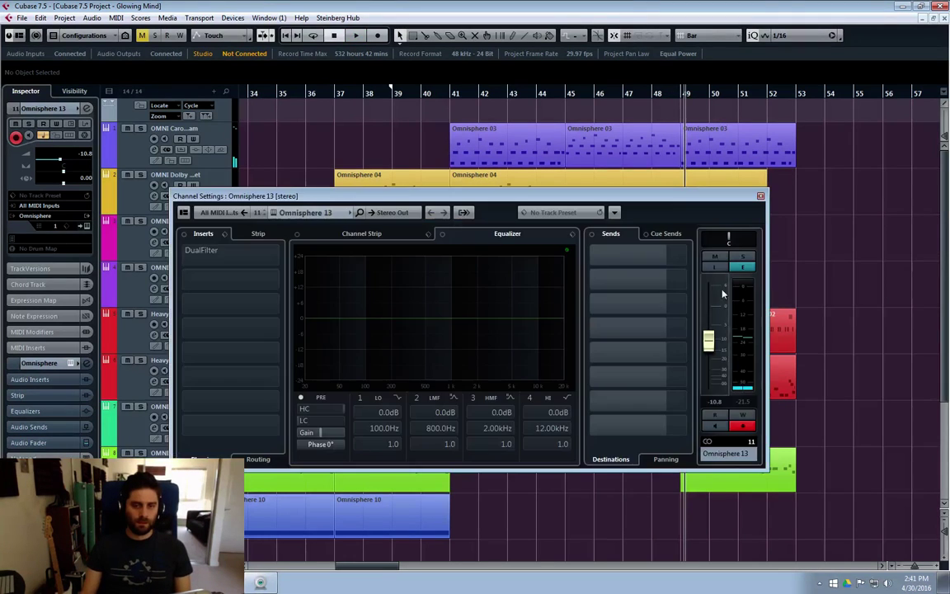
pyautogui.press('e')
pyautogui.hotkey('shift', 'e')
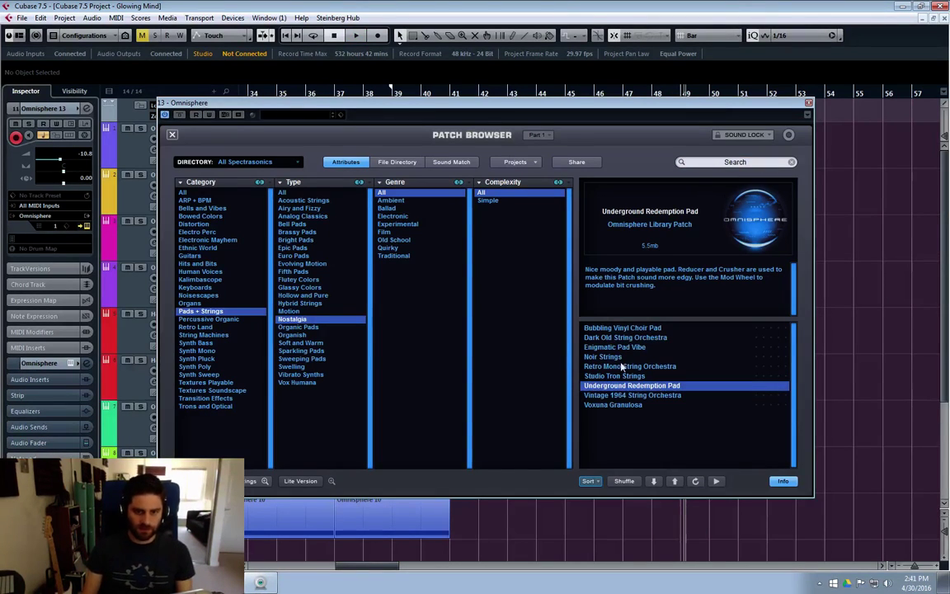
pyautogui.click(623, 328)
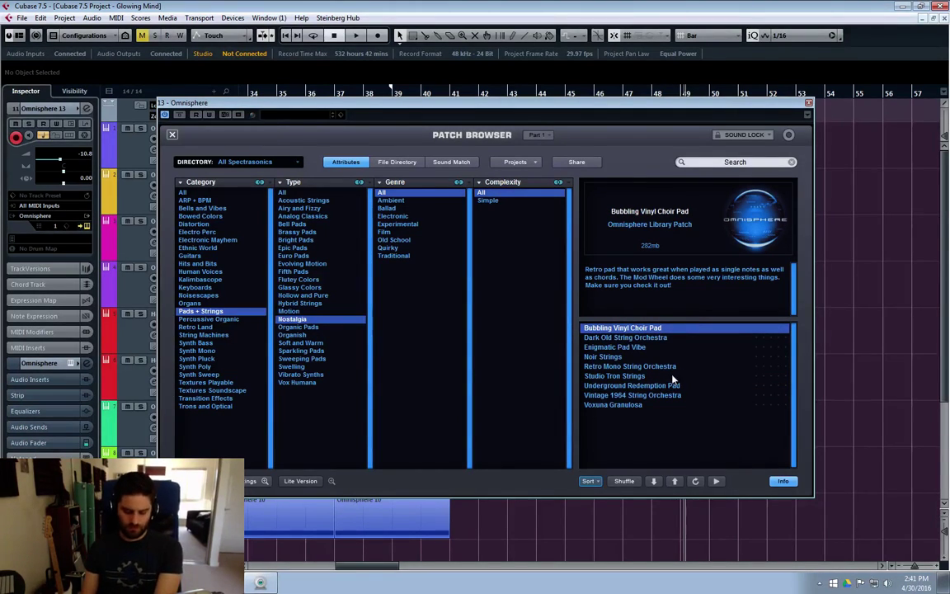
pyautogui.click(809, 103)
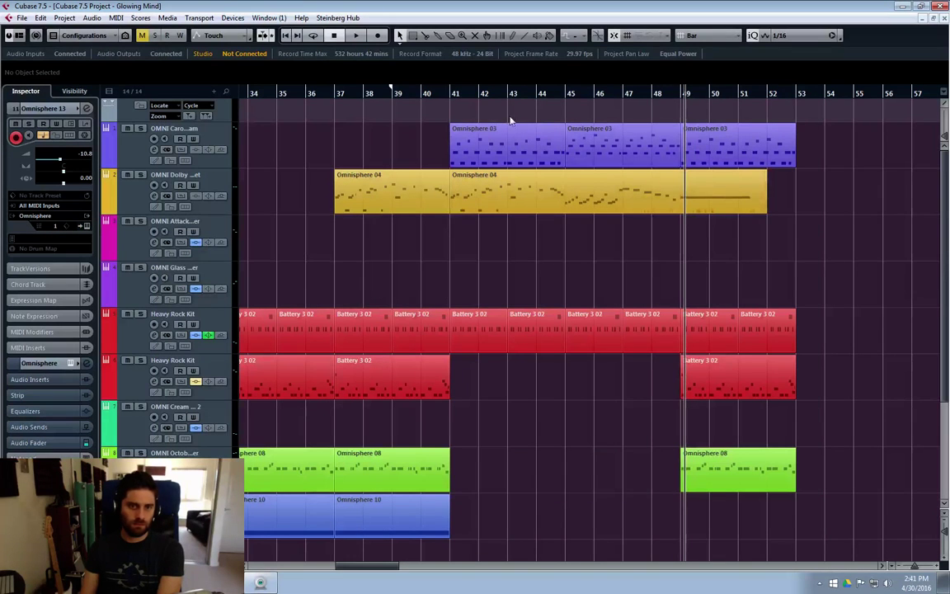
# Step: Play the arrangement from bar 40 to past bar 49 to try Bubbling Vinyl Choir Pad in context
pyautogui.click(432, 99)
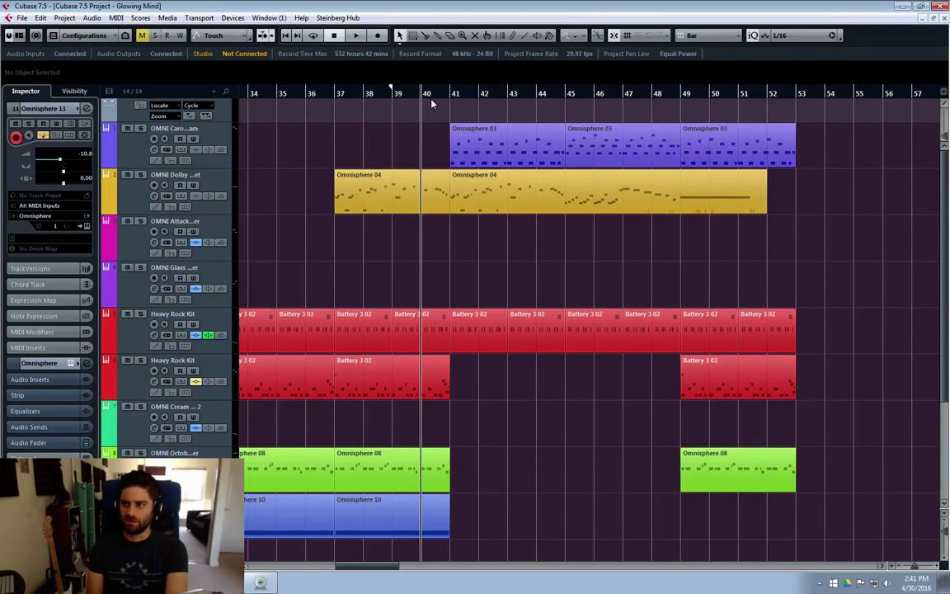
pyautogui.press('space')
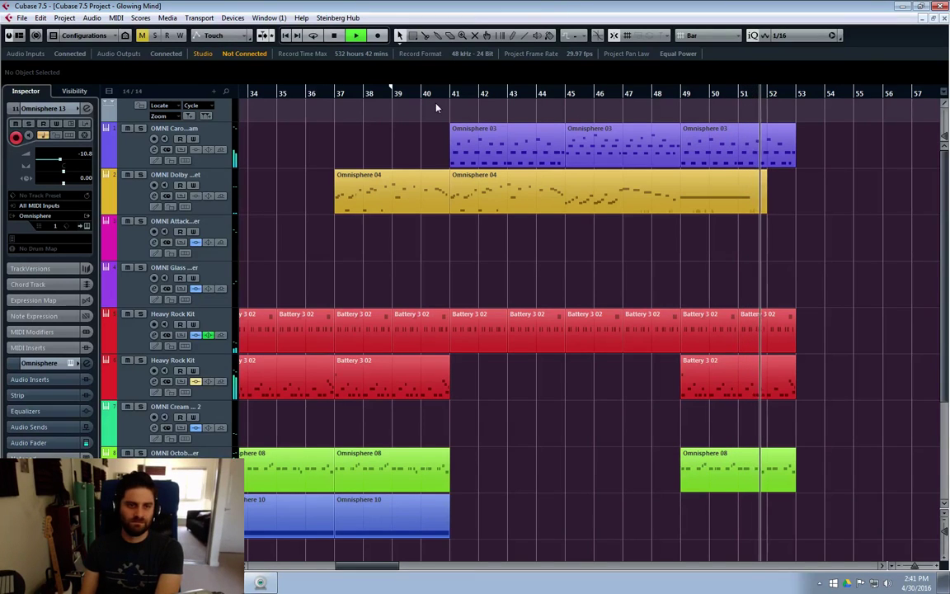
pyautogui.click(415, 97)
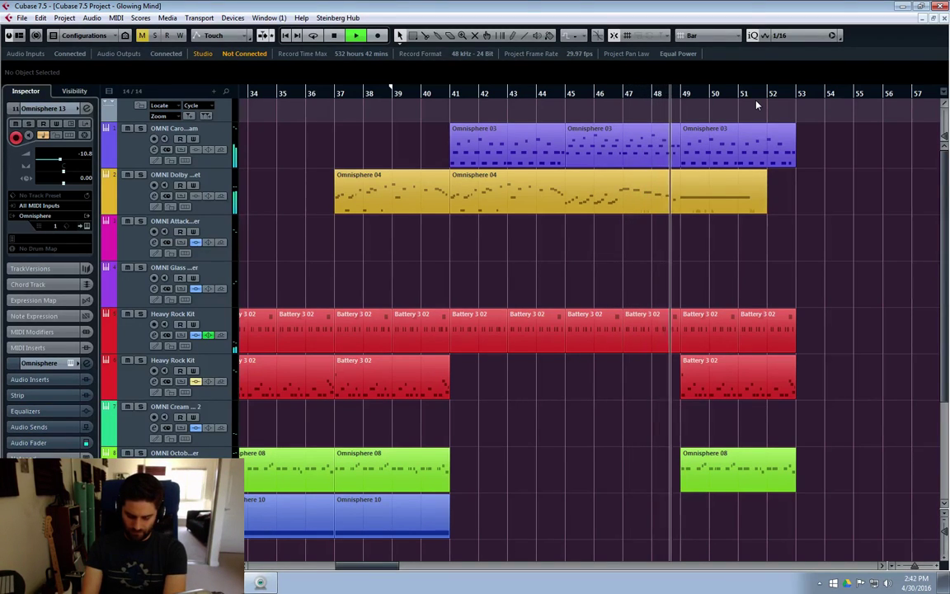
pyautogui.press('space')
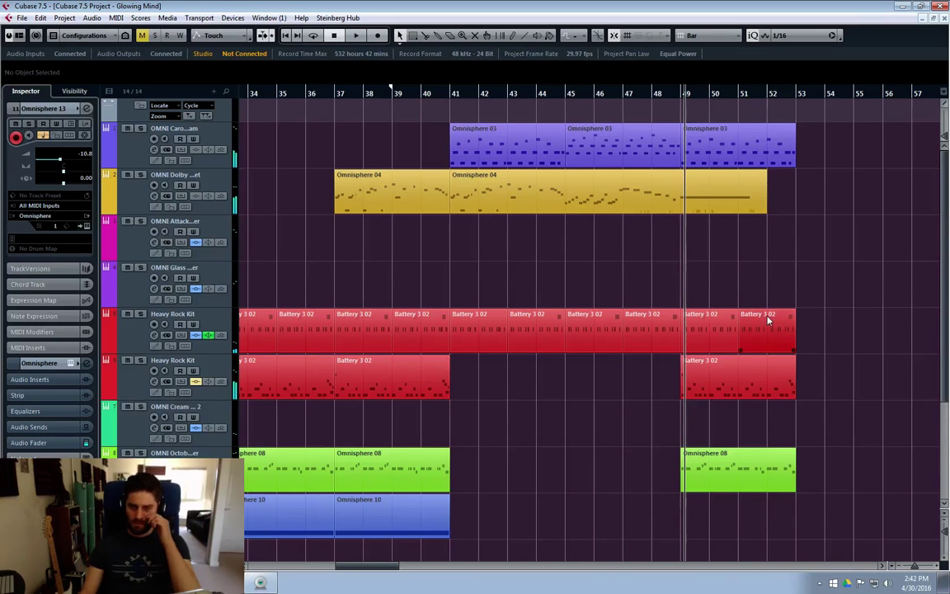
# Step: Enlarge and mute the Omnisphere 13 track, and add another Omnisphere instrument track below it
pyautogui.scroll(-4, 545, 295)
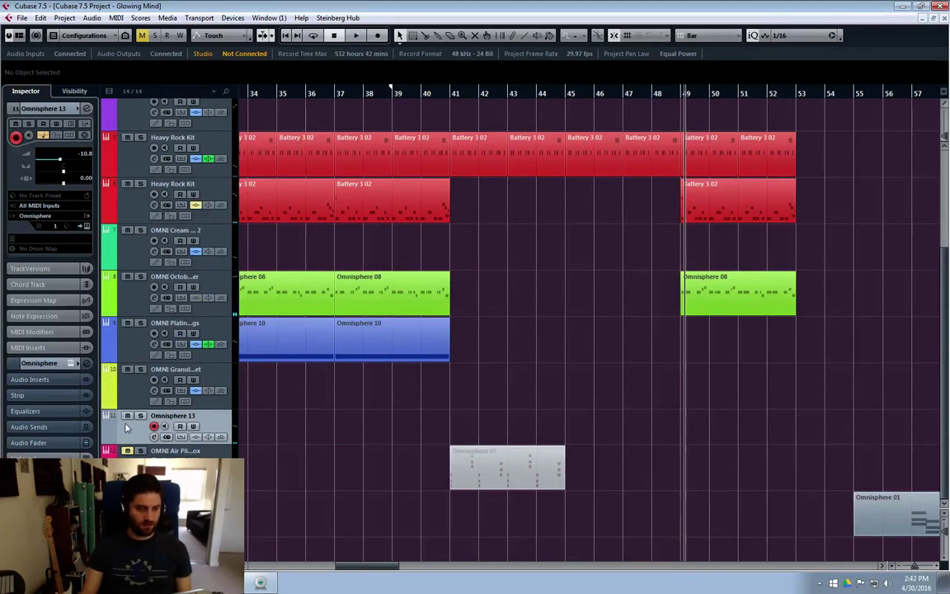
pyautogui.moveTo(137, 446); pyautogui.dragTo(136, 456)
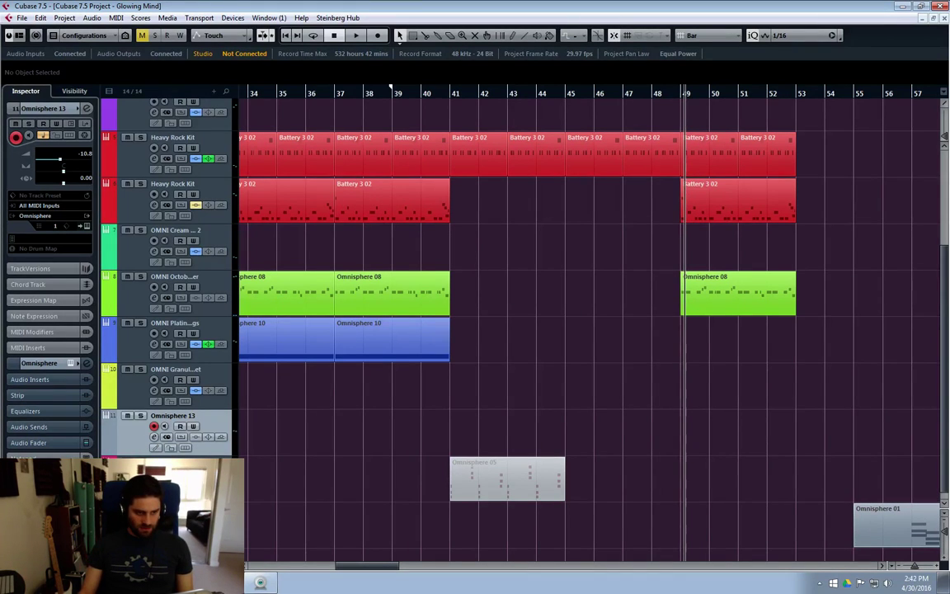
pyautogui.rightClick(140, 329)
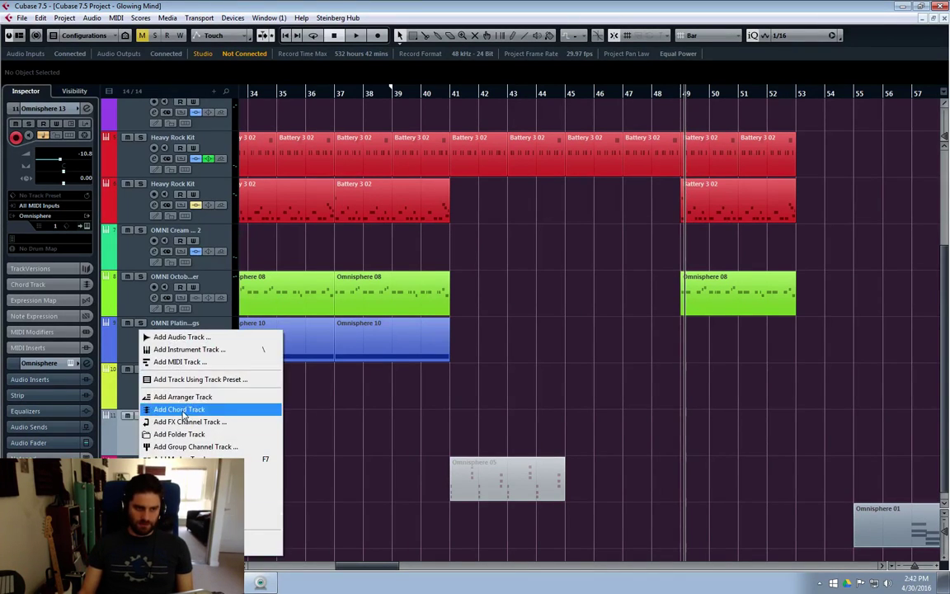
pyautogui.click(200, 353)
pyautogui.click(462, 308)
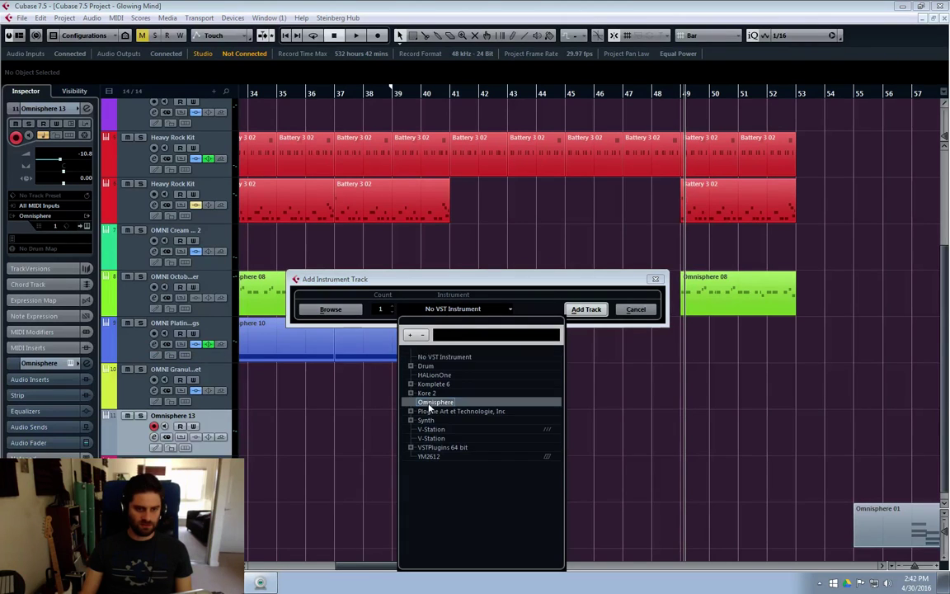
pyautogui.click(424, 401)
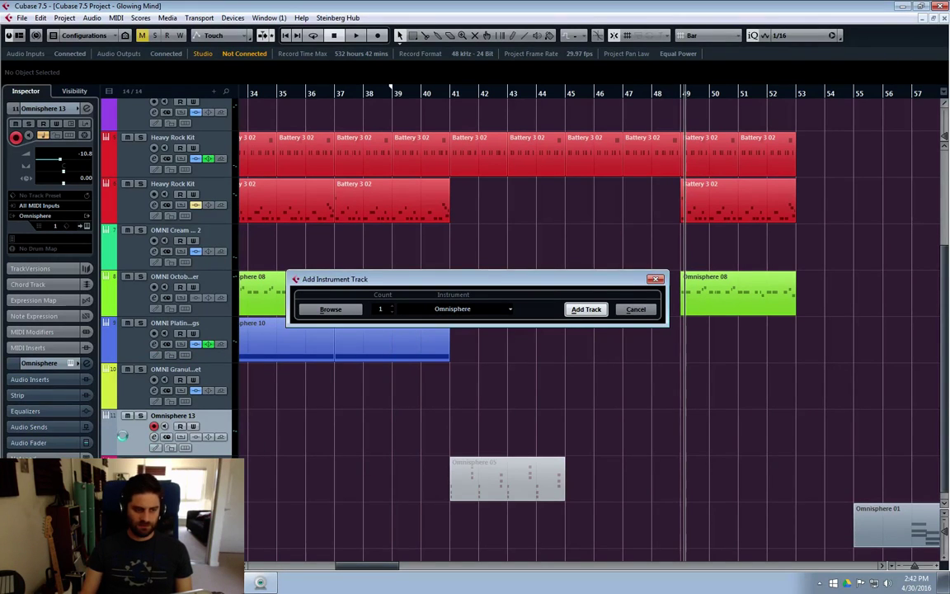
pyautogui.press('Return')
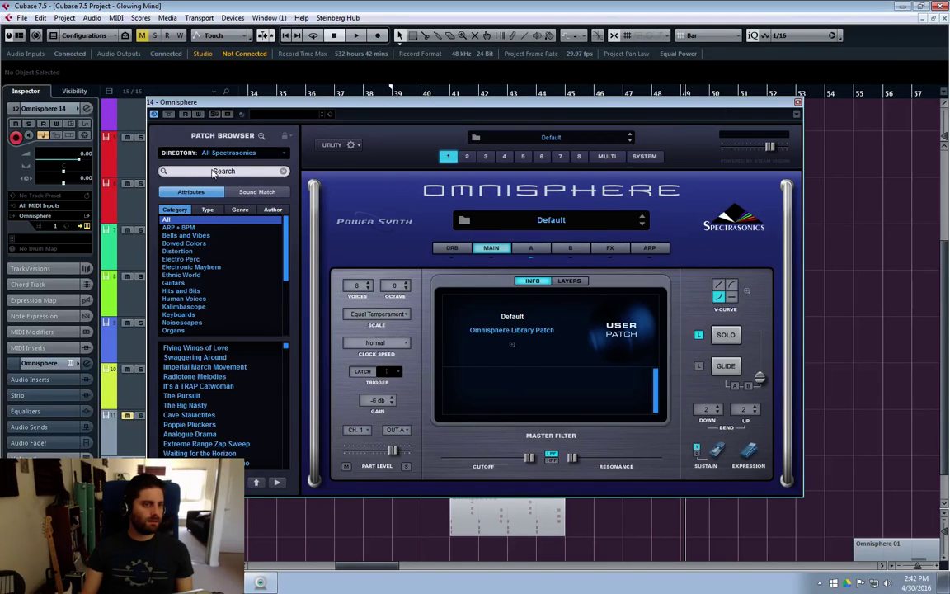
# Step: Filter Omnisphere 14's patches to Human Voices, Classical Choir, audition two Choir Full Ahs patches and load Choir Full Oos - p
pyautogui.click(259, 135)
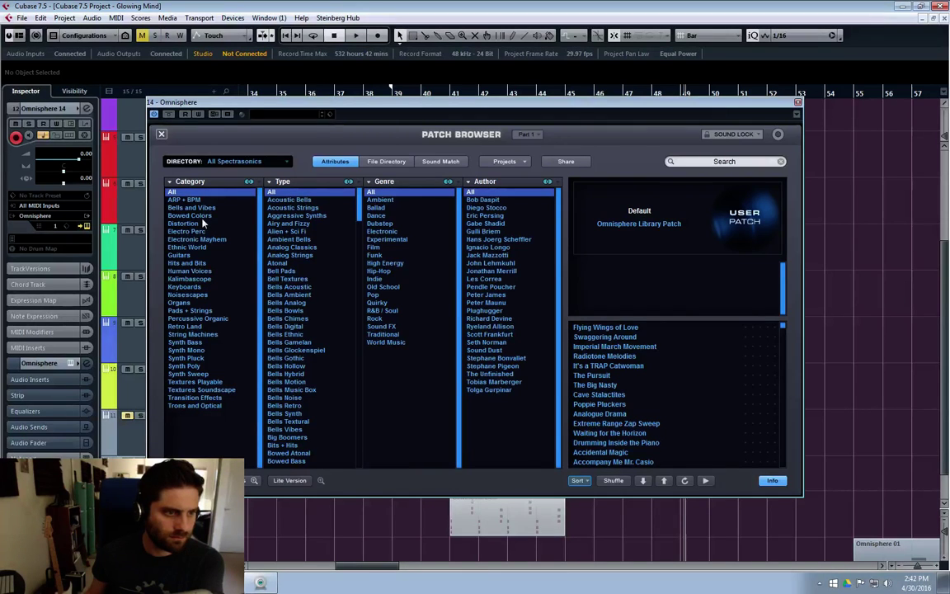
pyautogui.click(186, 271)
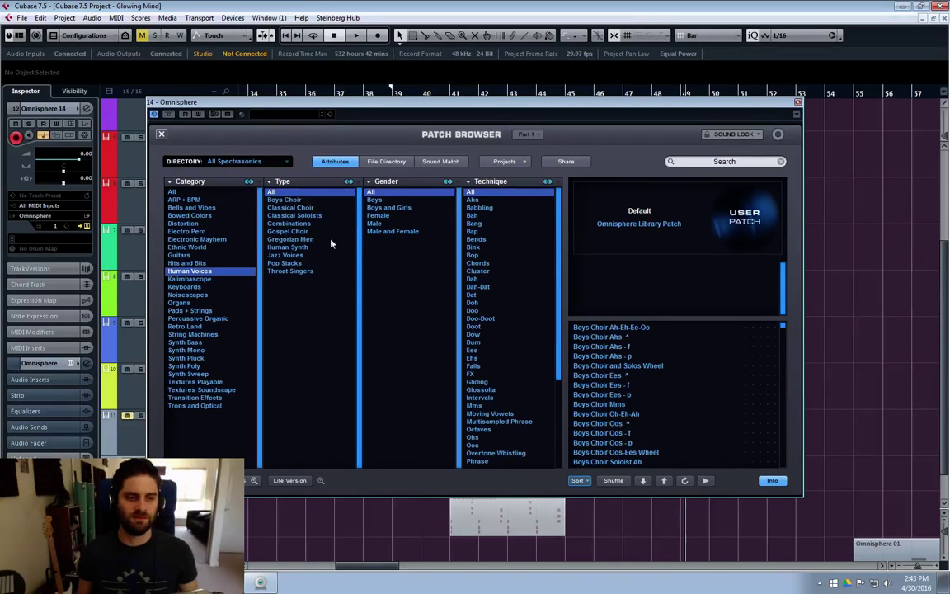
pyautogui.click(293, 208)
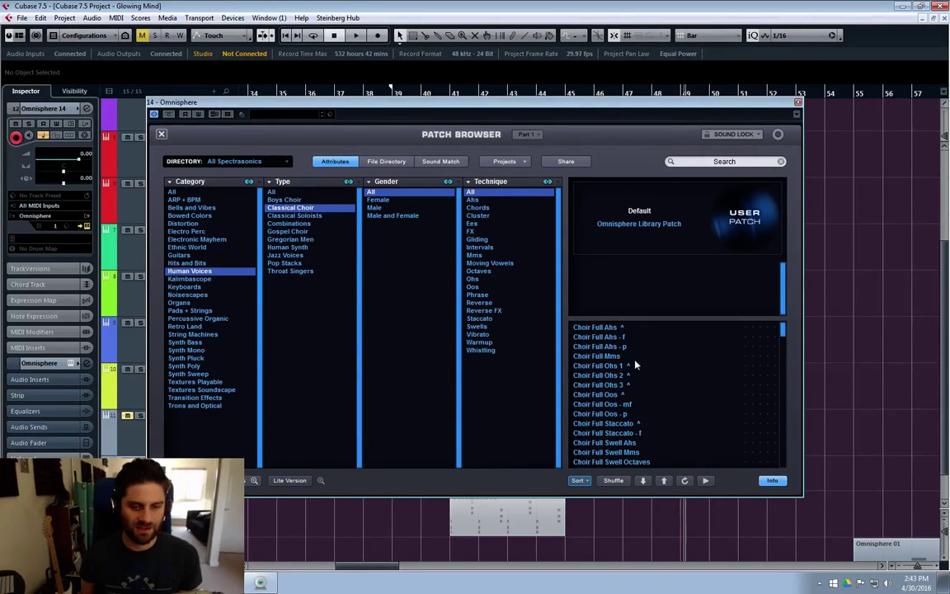
pyautogui.click(597, 328)
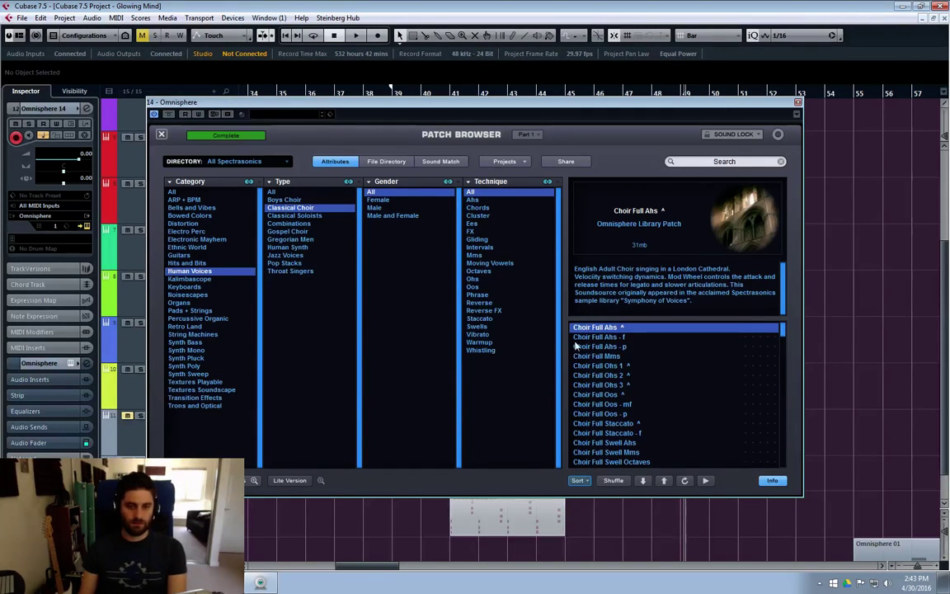
pyautogui.click(615, 337)
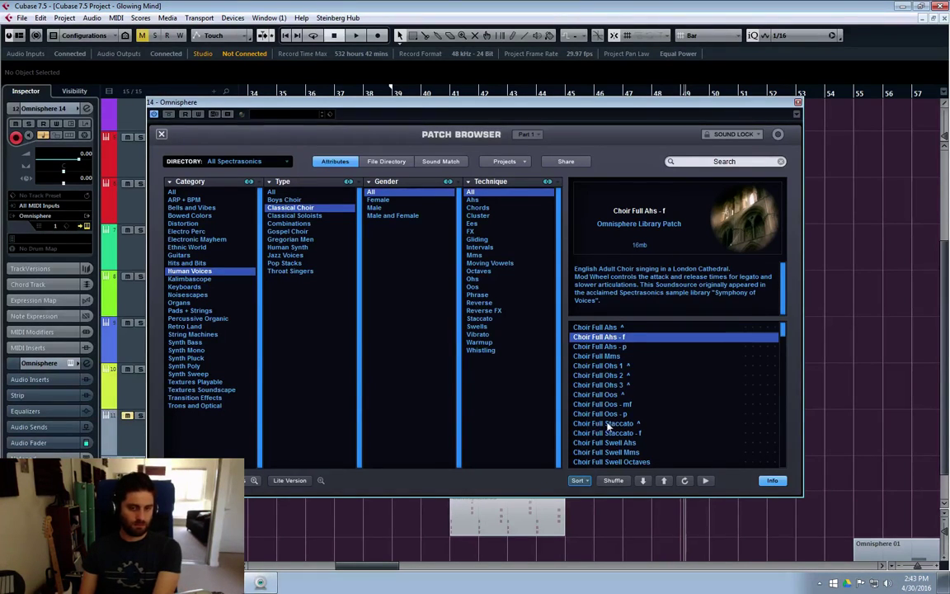
pyautogui.click(600, 415)
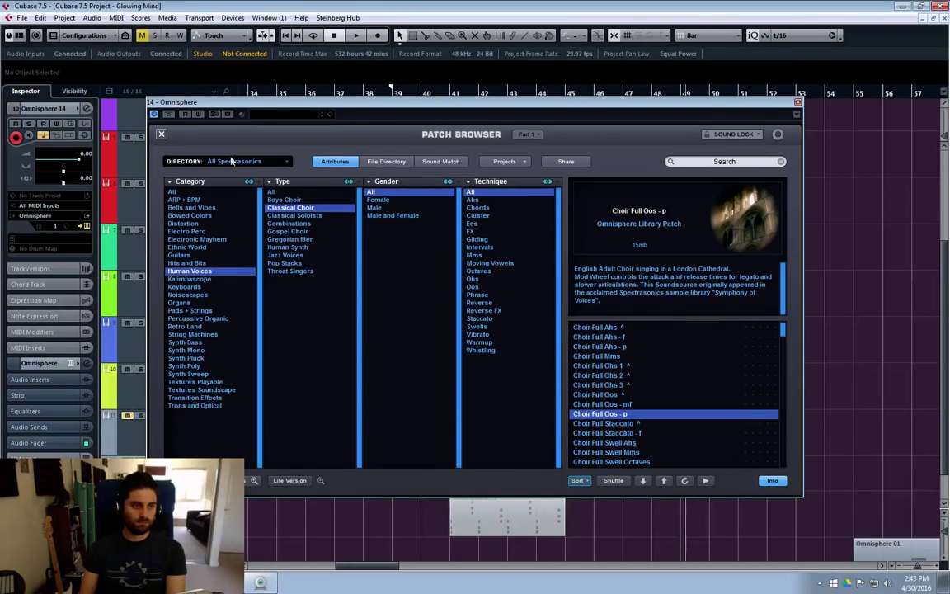
pyautogui.click(162, 134)
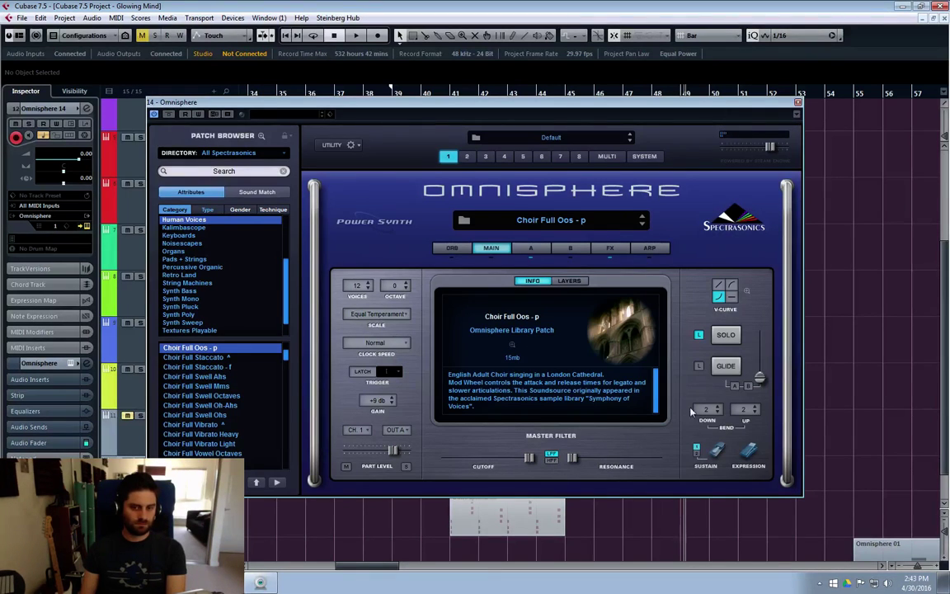
# Step: Raise the amp envelope attack of Choir Full Oos - p's layer A past 4.66 sec to its maximum
pyautogui.click(530, 249)
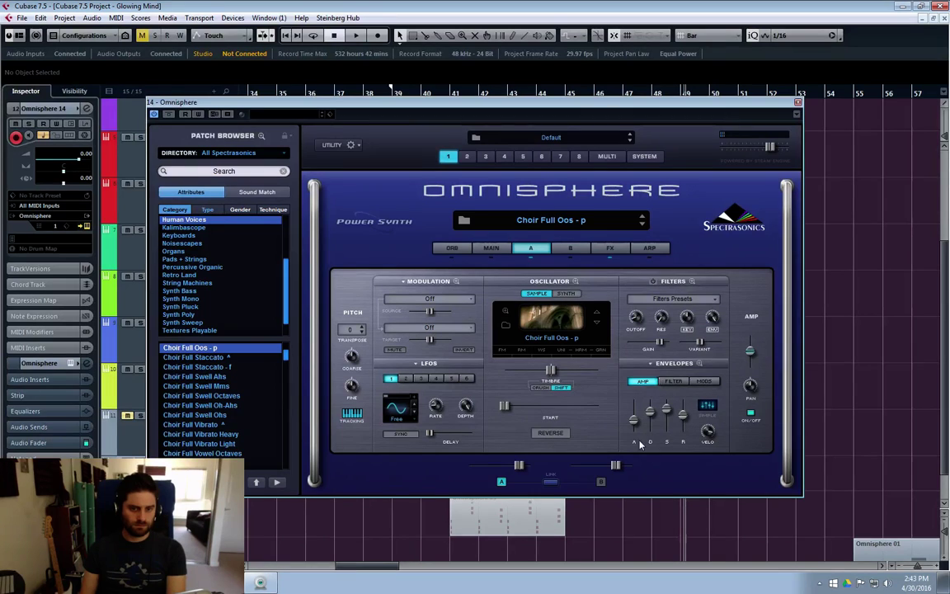
pyautogui.moveTo(633, 426)
pyautogui.mouseDown()
pyautogui.moveTo(633, 414)
pyautogui.moveTo(633, 424)
pyautogui.mouseUp()
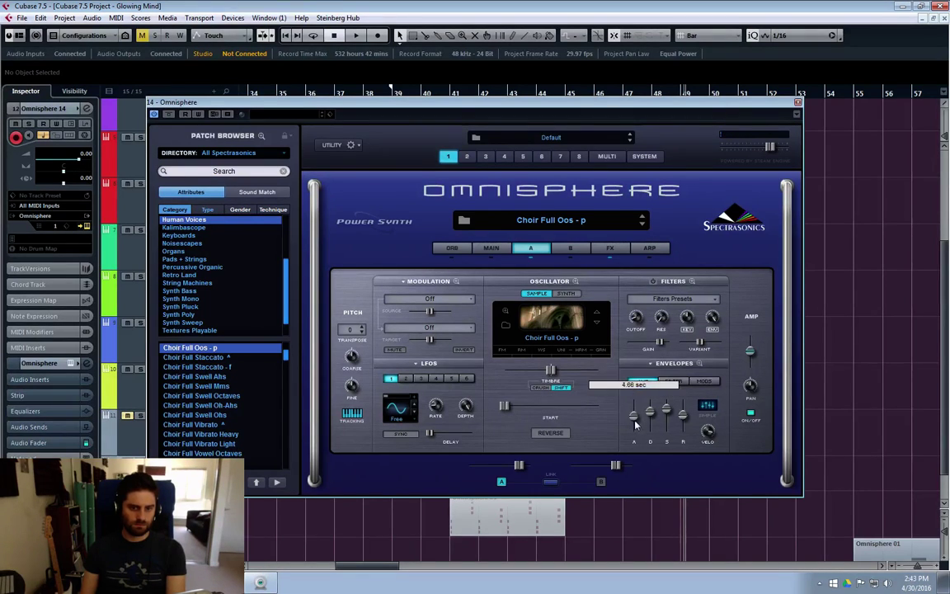
pyautogui.click(610, 248)
pyautogui.click(530, 247)
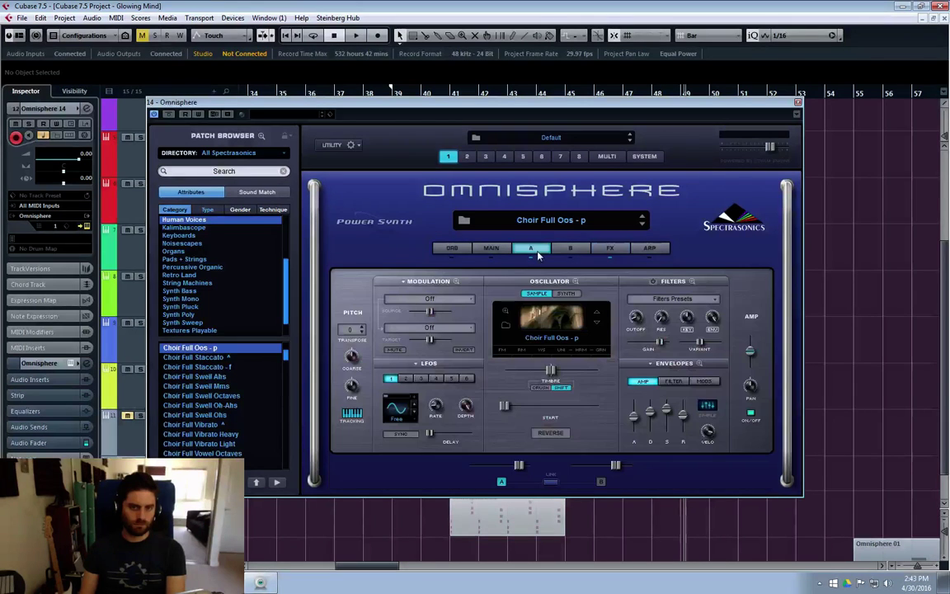
pyautogui.moveTo(633, 416); pyautogui.dragTo(633, 398)
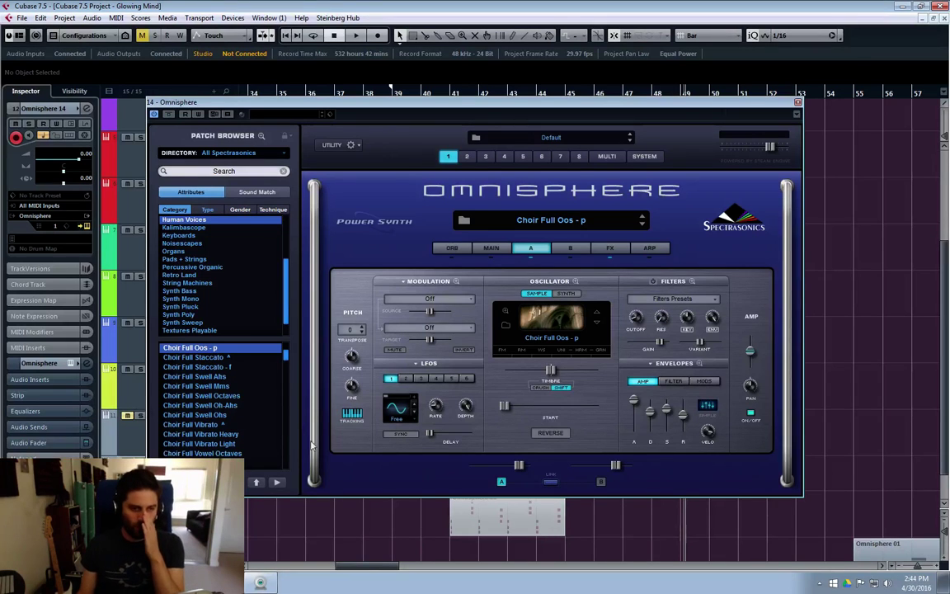
# Step: Load the Choral FX Avante Garde 1 patch and set the Omnisphere 14 channel level to -7.62 dB
pyautogui.click(260, 136)
pyautogui.scroll(-10, 627, 388)
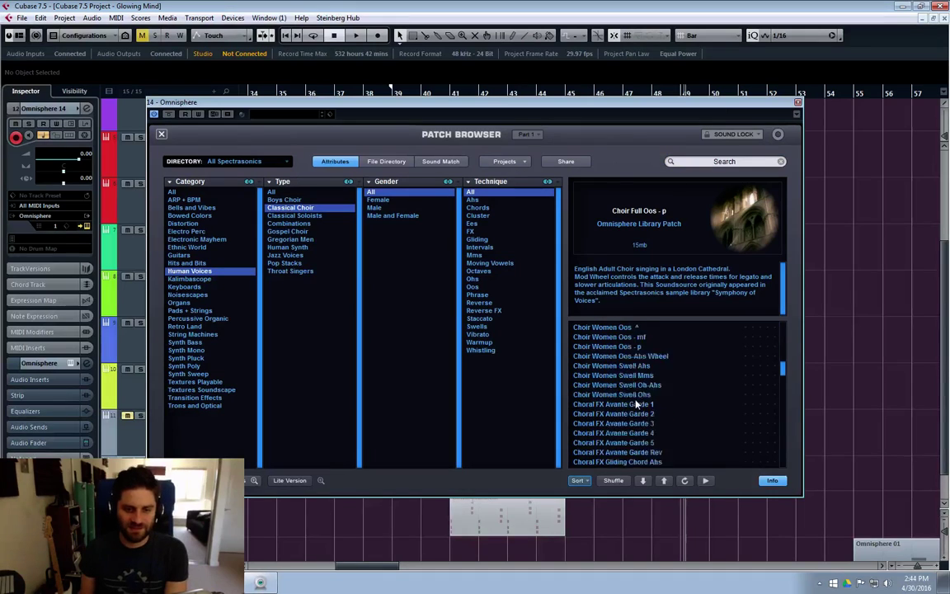
pyautogui.scroll(-2, 637, 405)
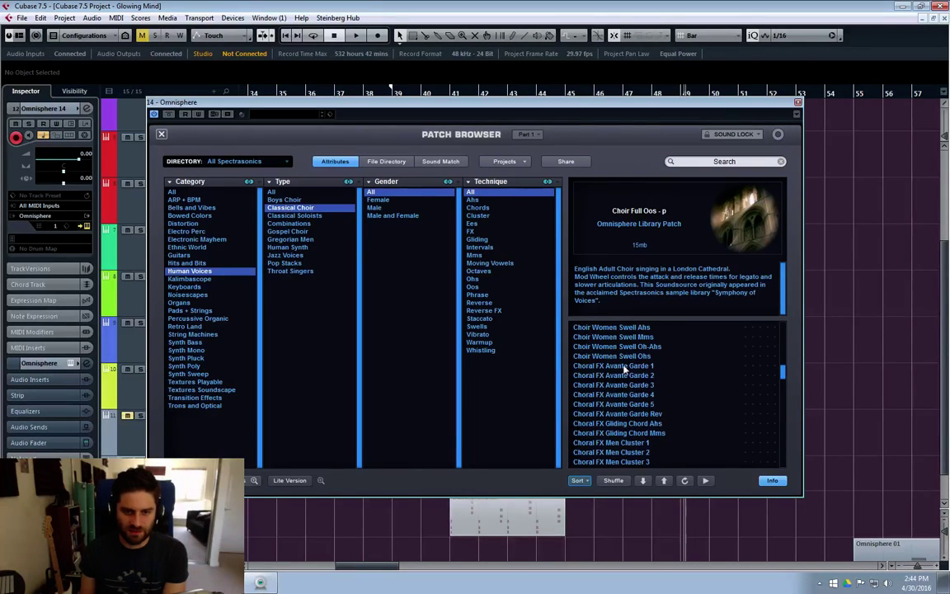
pyautogui.click(614, 365)
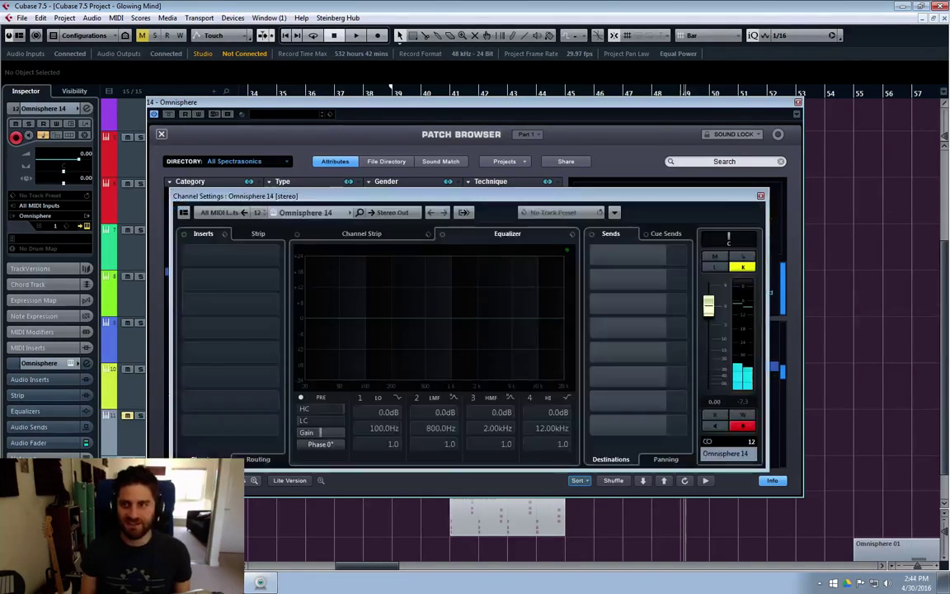
pyautogui.moveTo(715, 313); pyautogui.dragTo(716, 341)
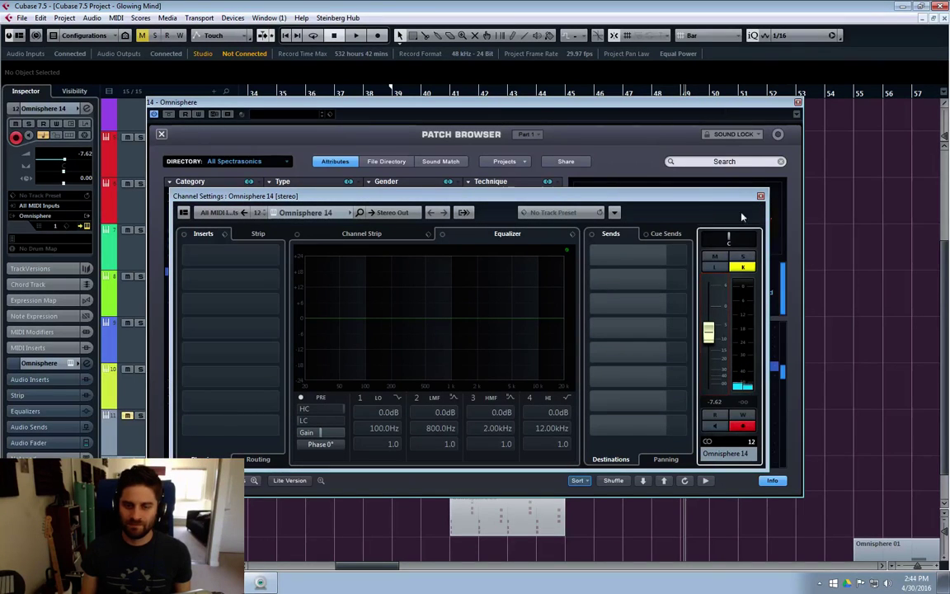
pyautogui.click(760, 197)
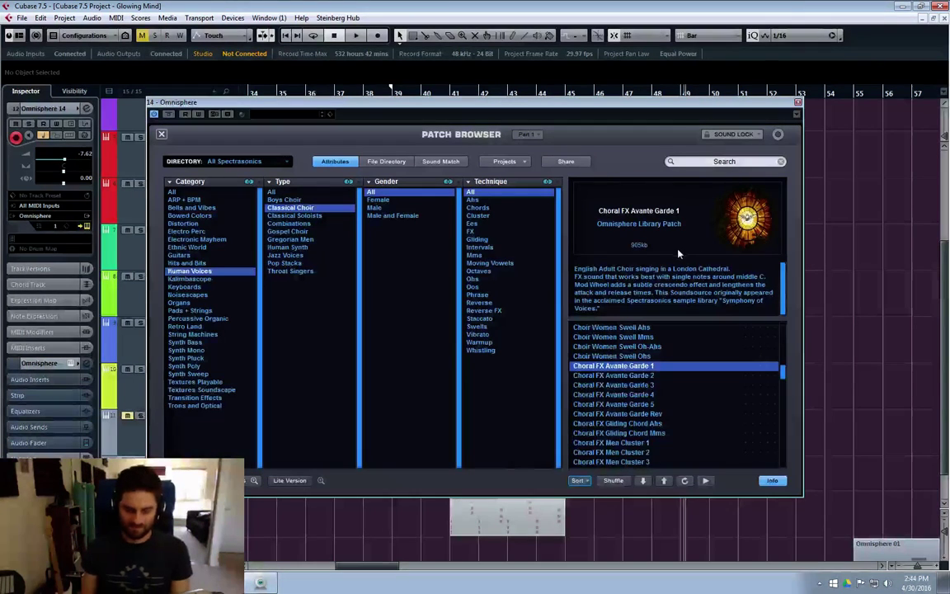
# Step: Audition the Choral FX patches Avante Garde 2, Avante Garde Rev, Gliding Chord Ahs, Gliding Chord Mms and Men Cluster 1
pyautogui.click(645, 375)
pyautogui.click(629, 415)
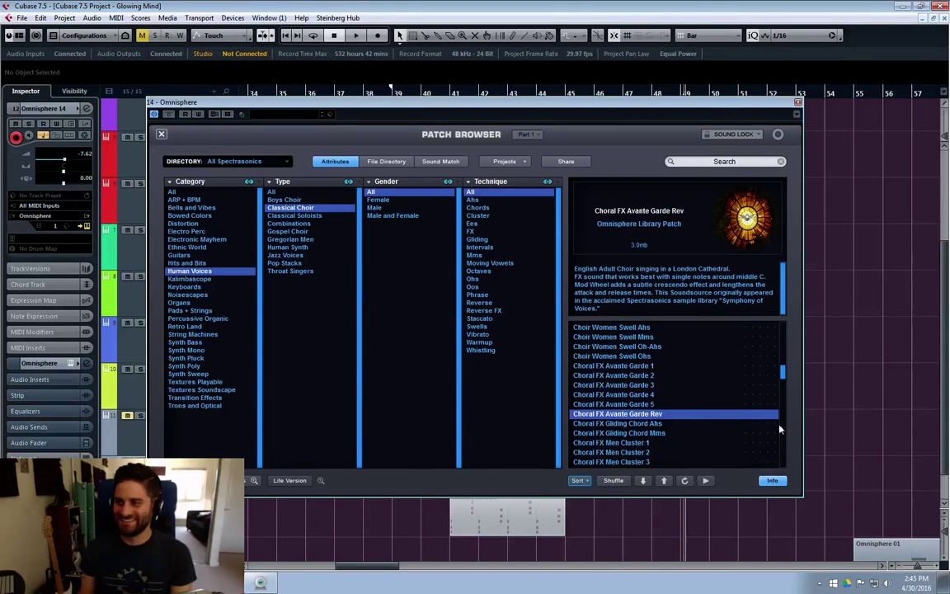
pyautogui.click(638, 423)
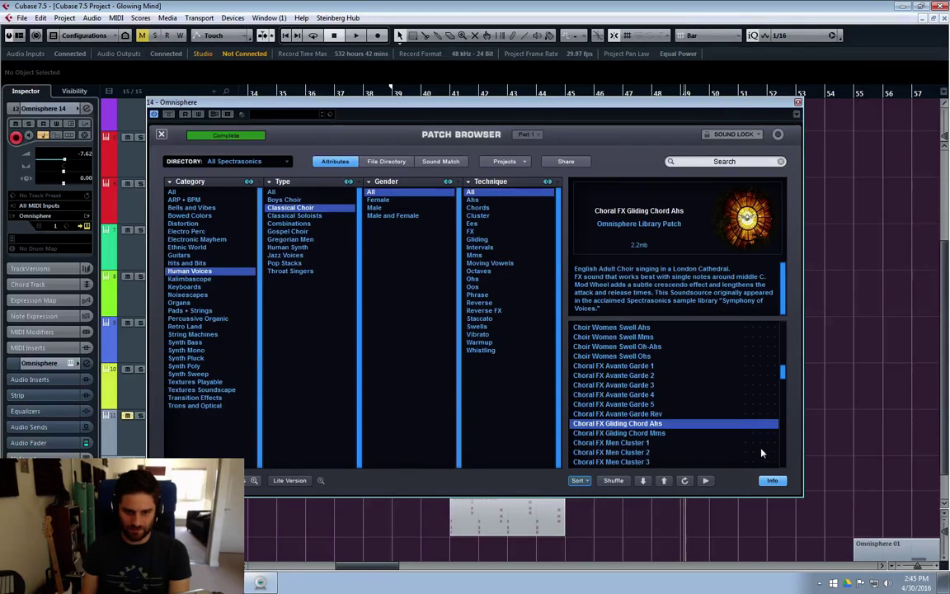
pyautogui.click(646, 434)
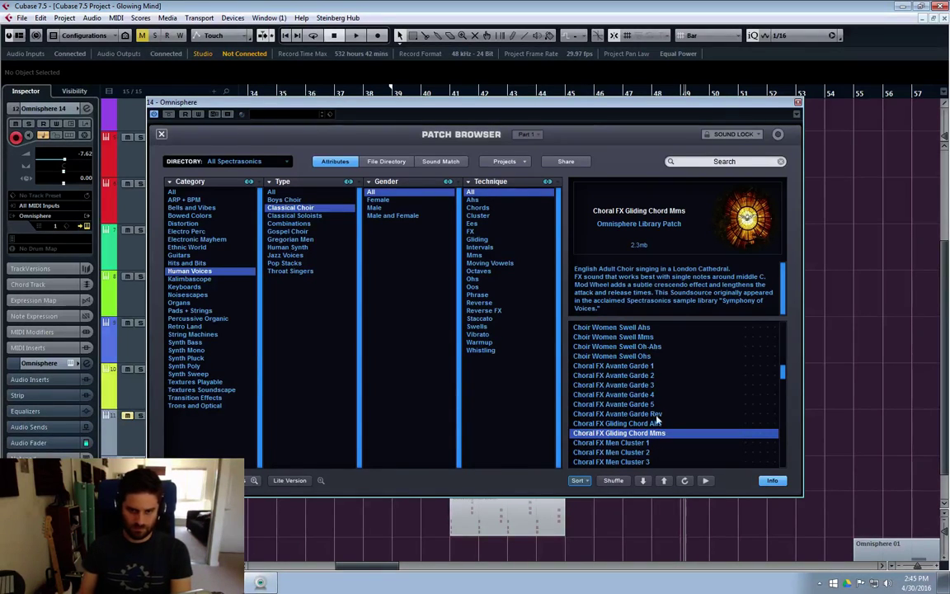
pyautogui.scroll(-2, 658, 421)
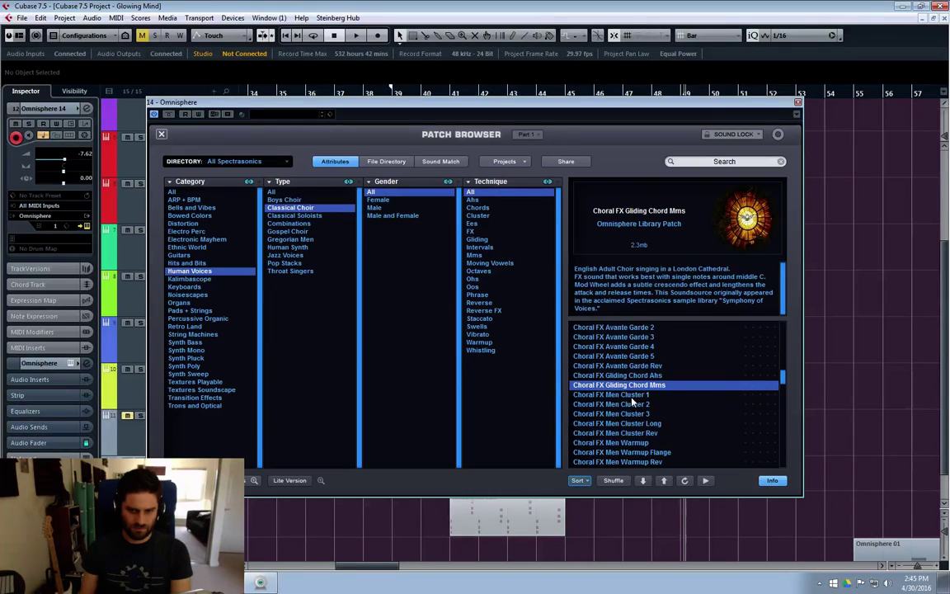
pyautogui.click(632, 396)
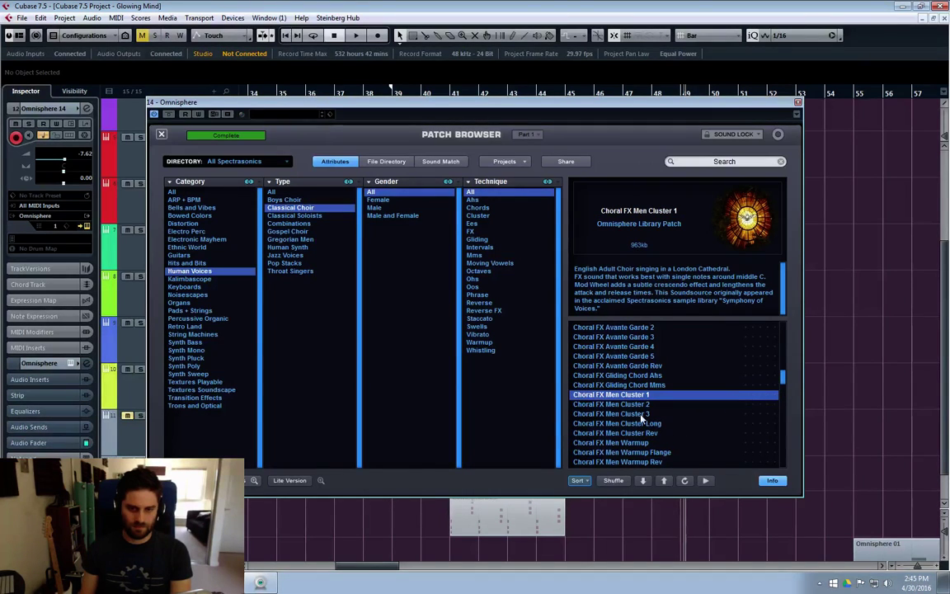
# Step: Audition the Choral FX patches Miserere Octave 1, Miserere Rev Octave 1, Miserere Octave 2, Morte Et Dabo 1 and Octave Fall 1
pyautogui.scroll(-4, 627, 388)
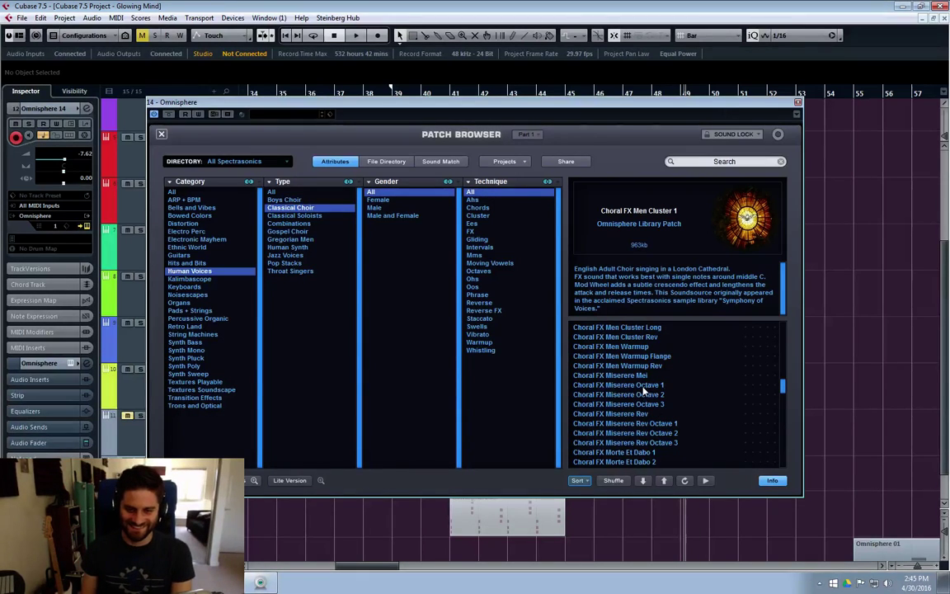
pyautogui.click(642, 385)
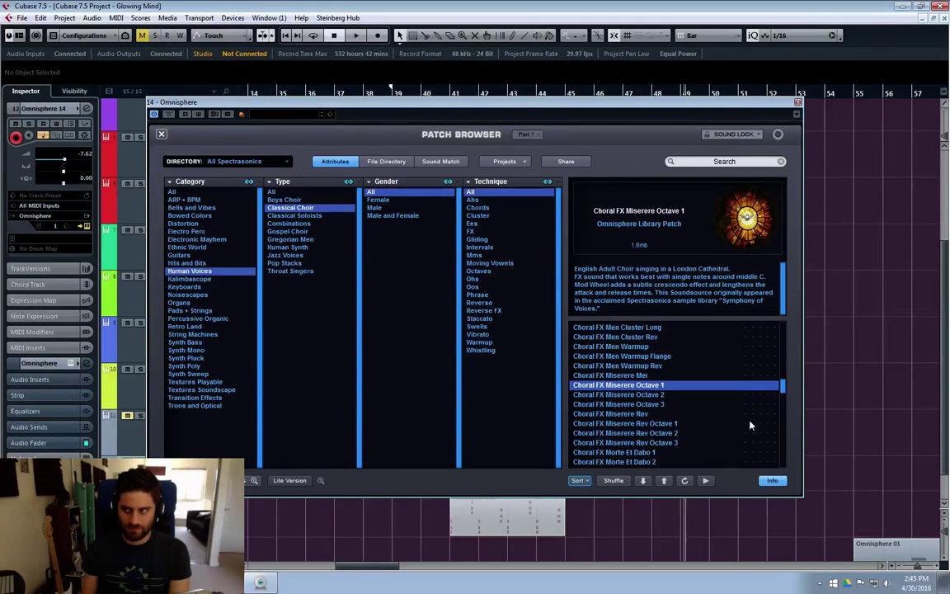
pyautogui.click(642, 424)
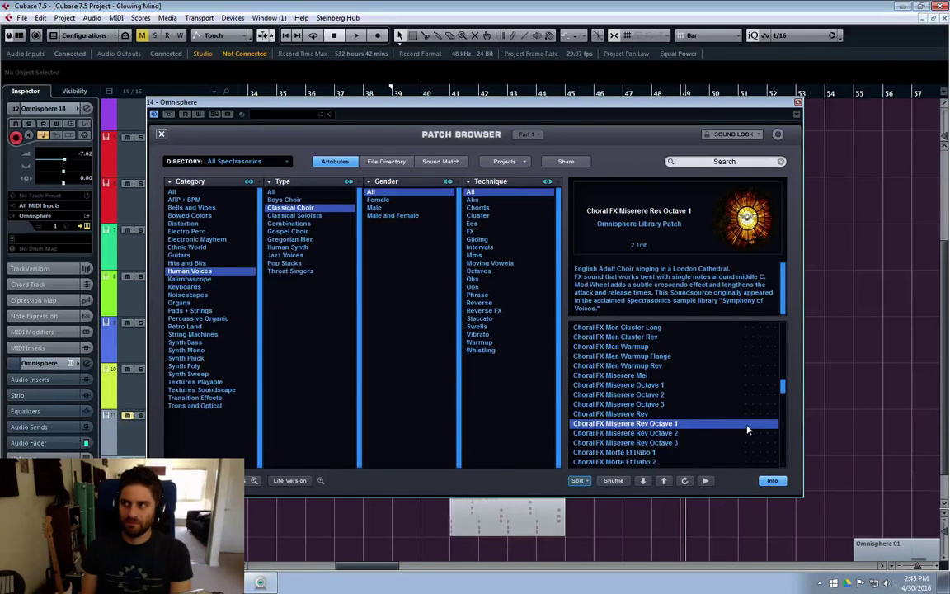
pyautogui.click(653, 395)
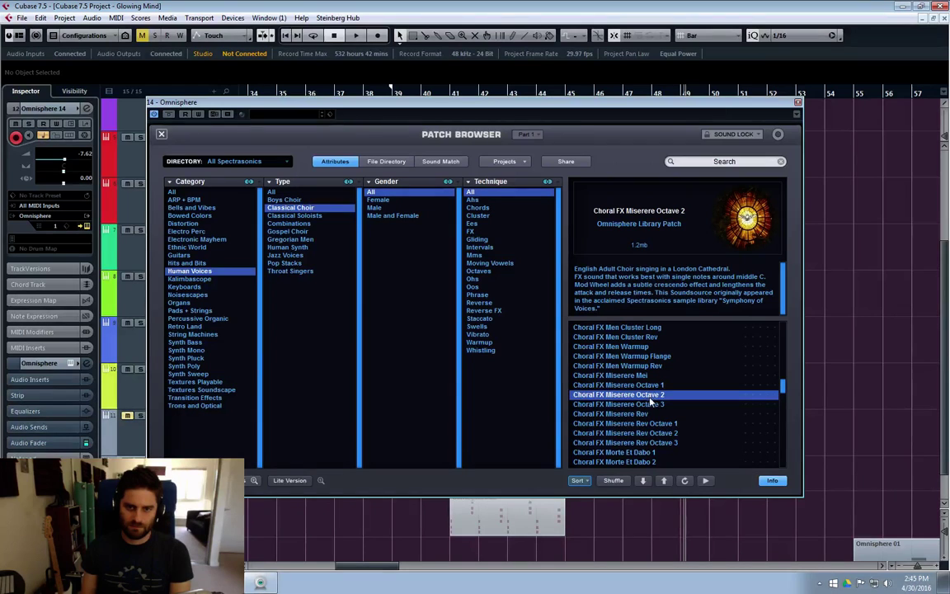
pyautogui.scroll(-3, 647, 402)
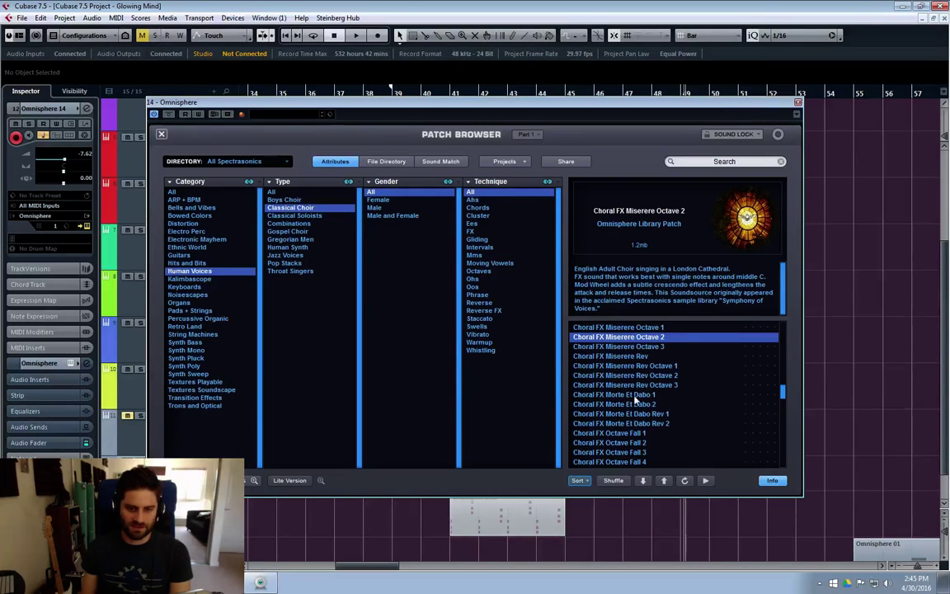
pyautogui.click(635, 397)
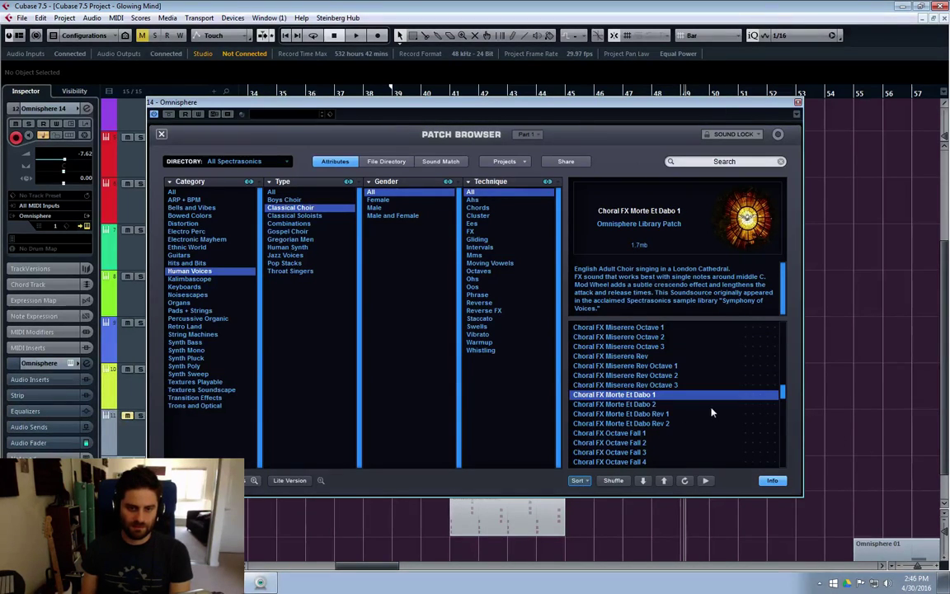
pyautogui.click(656, 434)
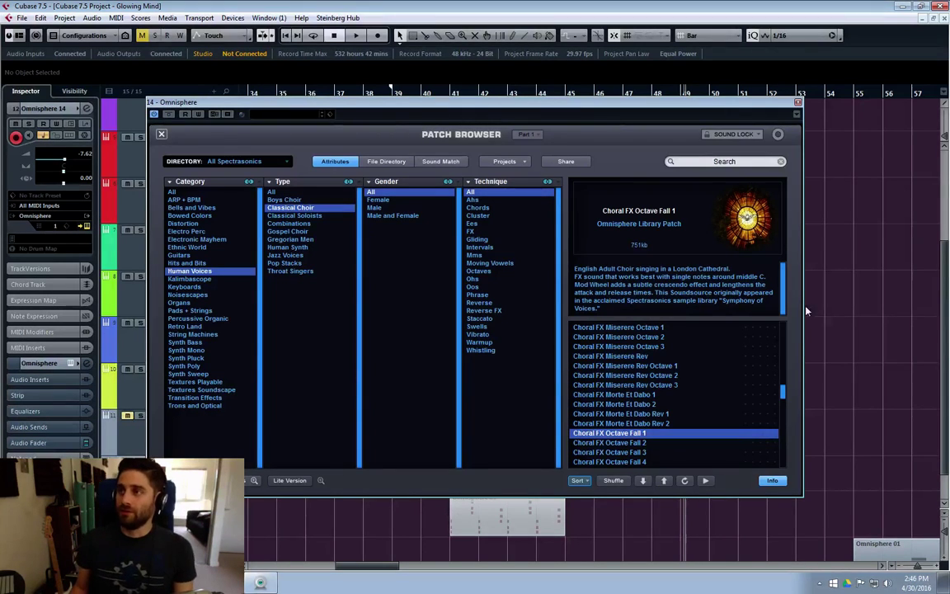
pyautogui.hotkey('alt', 'Tab')
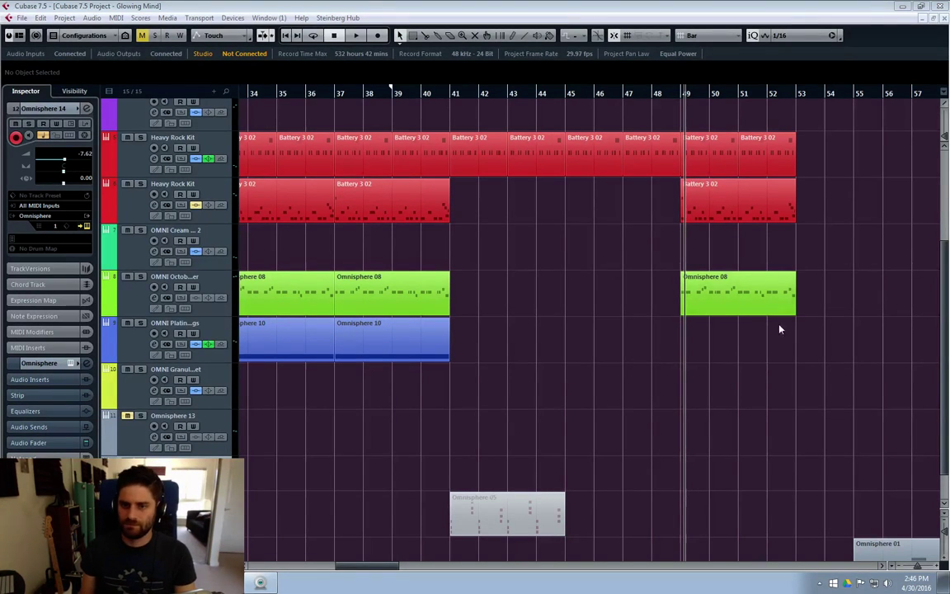
pyautogui.hotkey('alt', 'Tab')
pyautogui.hotkey('alt', 'Tab')
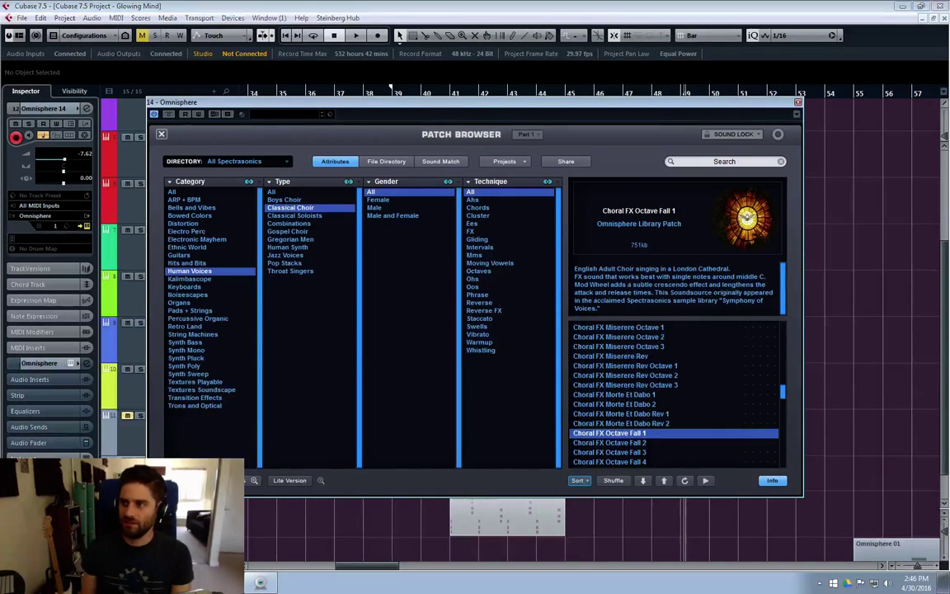
pyautogui.hotkey('alt', 'Tab')
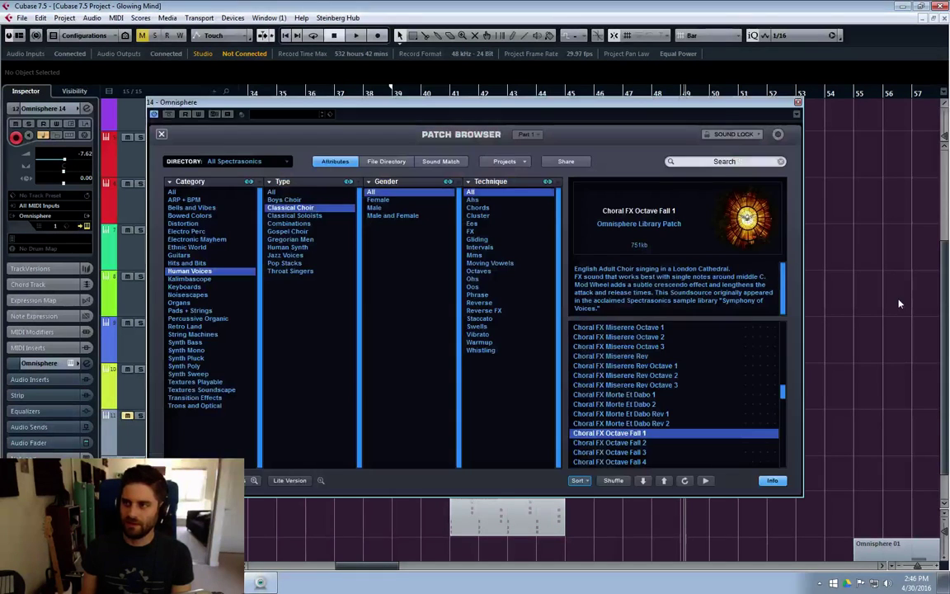
# Step: Load the Choral FX Rounds patch and check the project tempo in the Tempo Track Editor
pyautogui.scroll(-2, 618, 464)
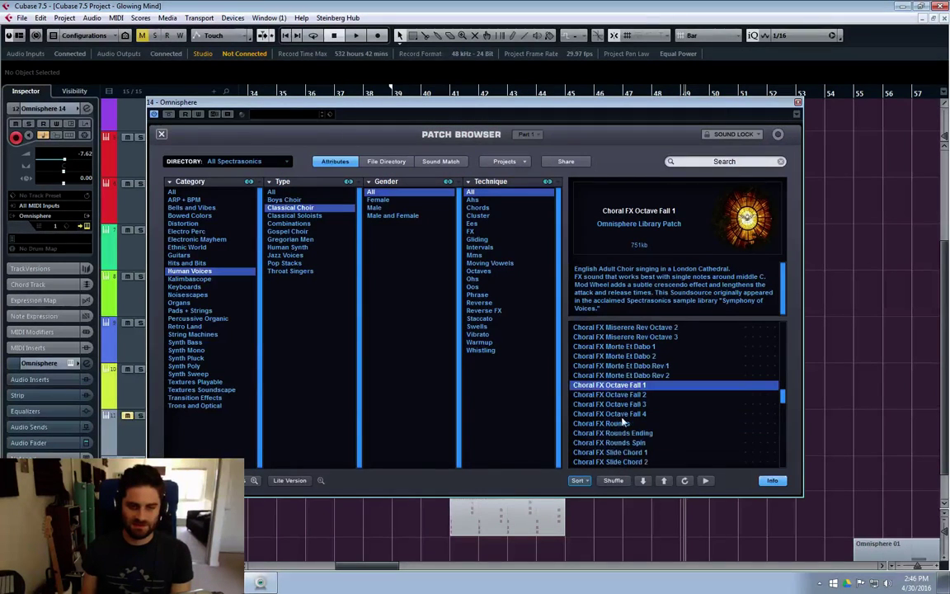
pyautogui.click(627, 423)
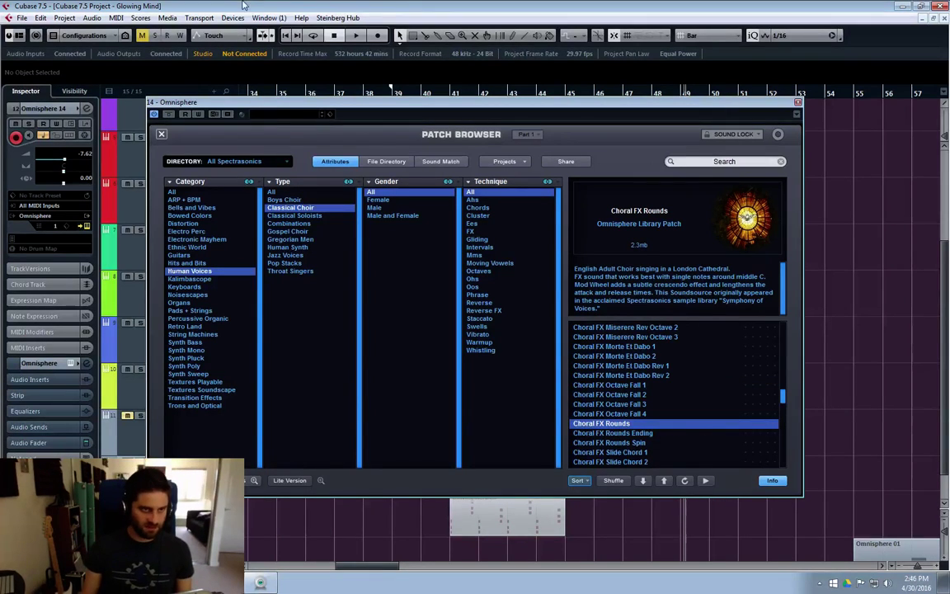
pyautogui.hotkey('ctrl', 't')
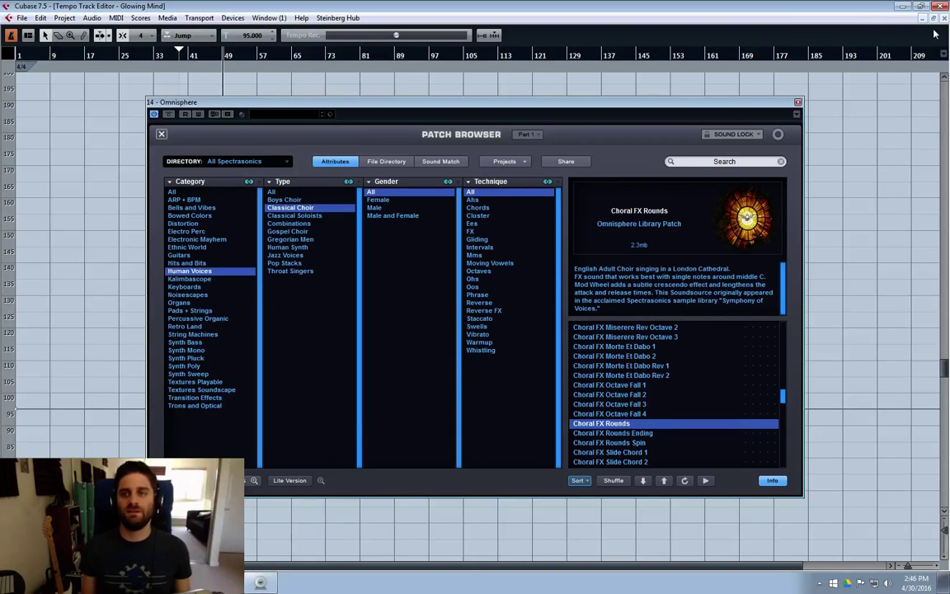
pyautogui.hotkey('ctrl', 't')
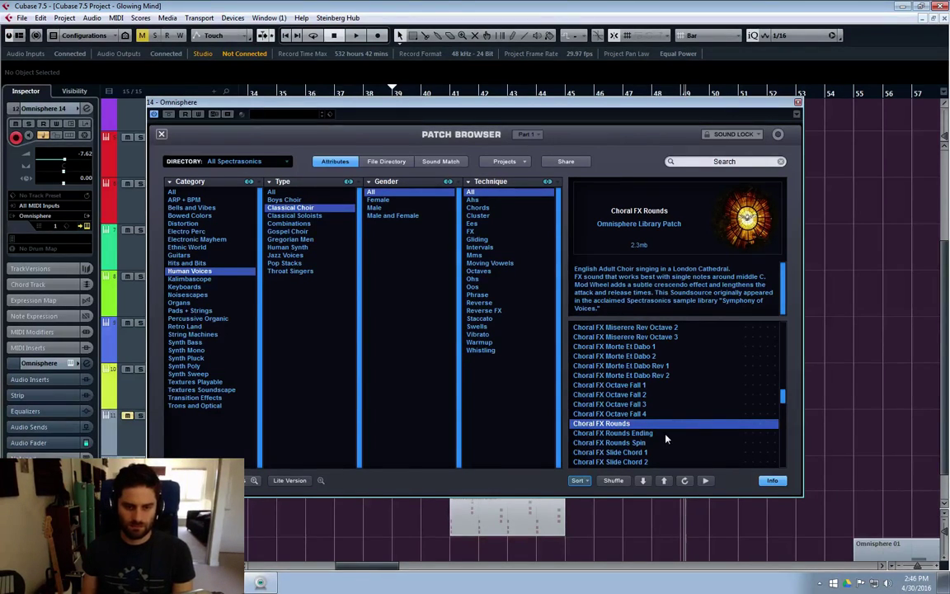
# Step: Load the Choral FX Women Ligeti 1 patch from the Classical Choir patches to audition it
pyautogui.scroll(-1, 671, 440)
pyautogui.scroll(-10, 671, 440)
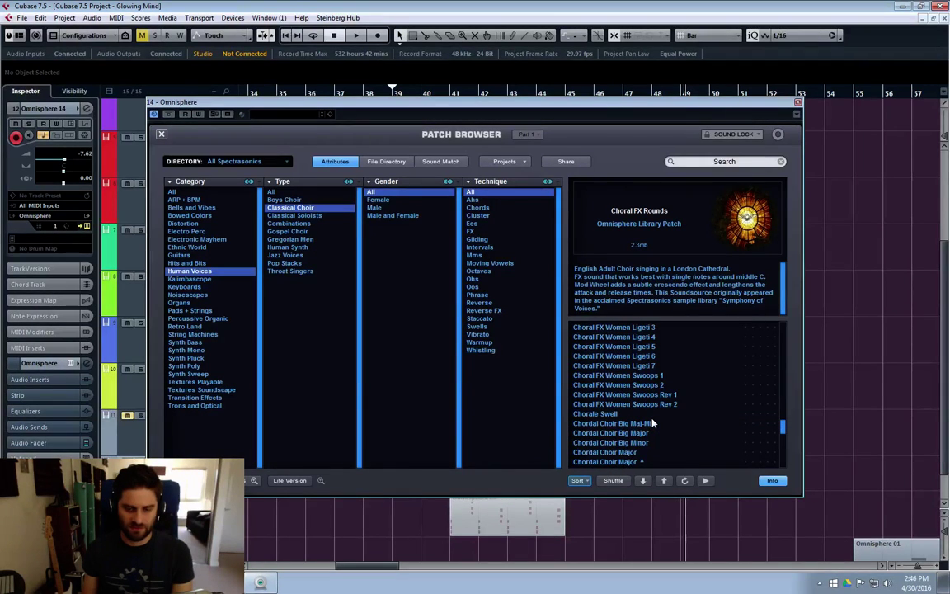
pyautogui.scroll(2, 652, 421)
pyautogui.click(632, 347)
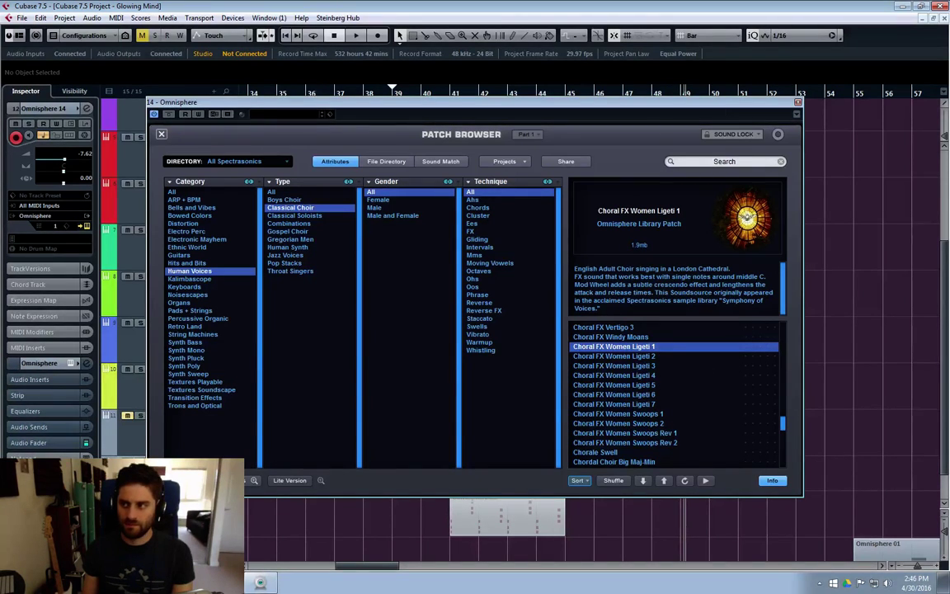
pyautogui.hotkey('alt', 'Tab')
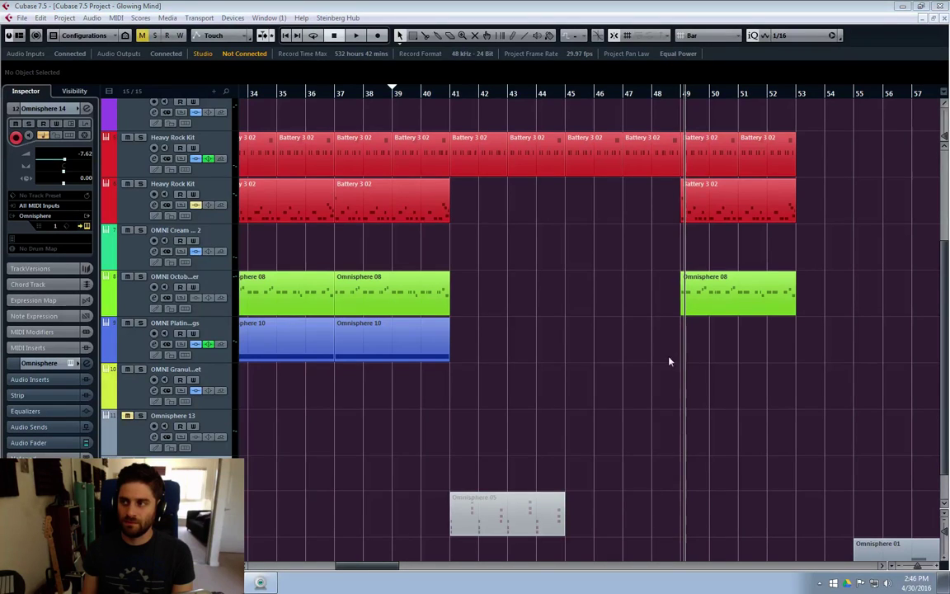
pyautogui.hotkey('alt', 'Tab')
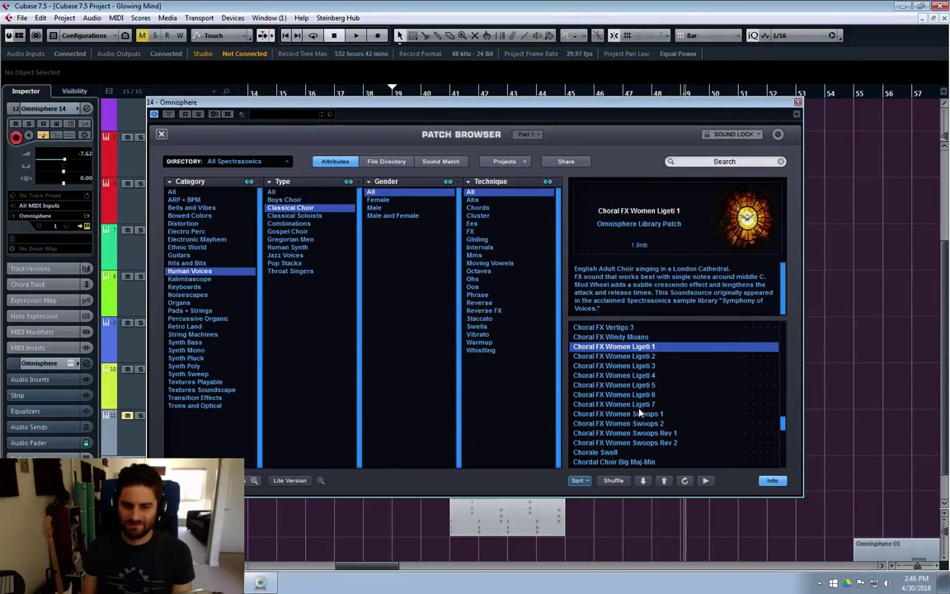
# Step: Audition the Classical Choir patches English Combined Choir, In Excelsis and Infinite Choral Gliss
pyautogui.scroll(-2, 646, 417)
pyautogui.scroll(-7, 645, 417)
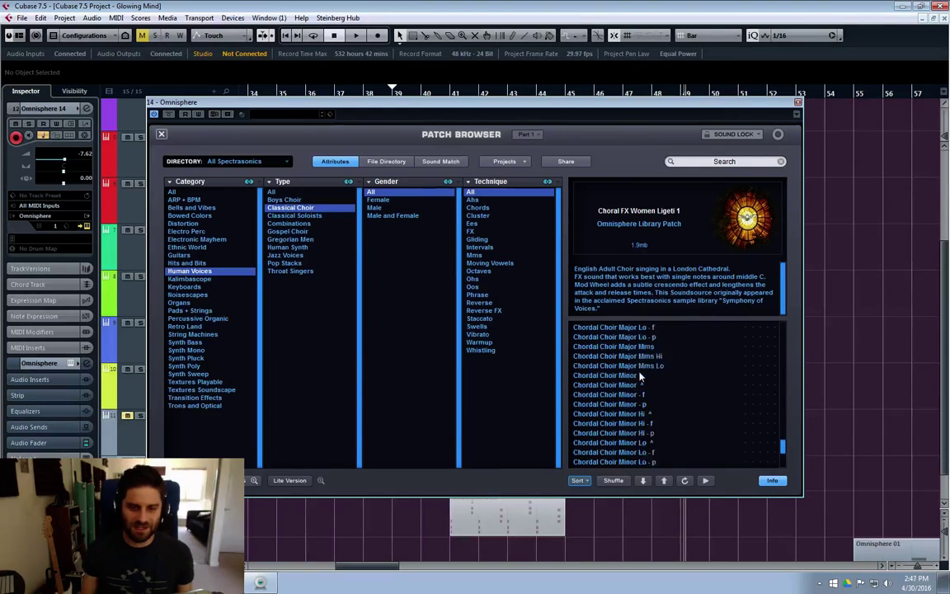
pyautogui.scroll(-1, 659, 364)
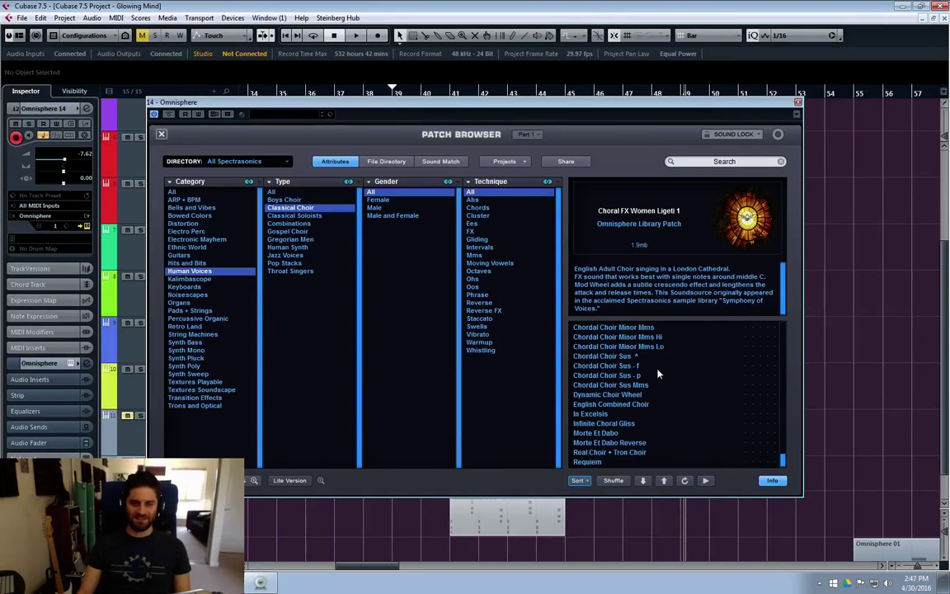
pyautogui.click(611, 404)
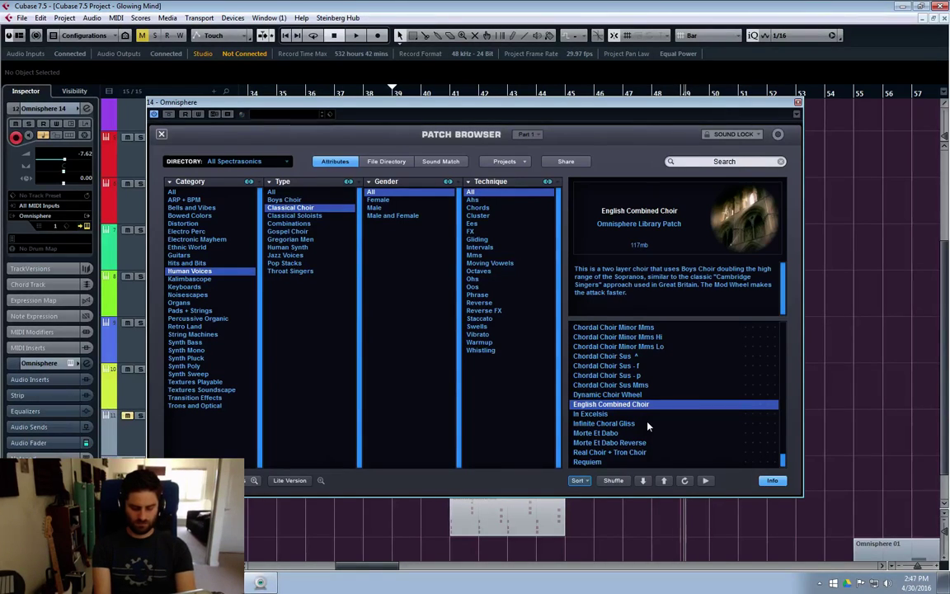
pyautogui.click(604, 414)
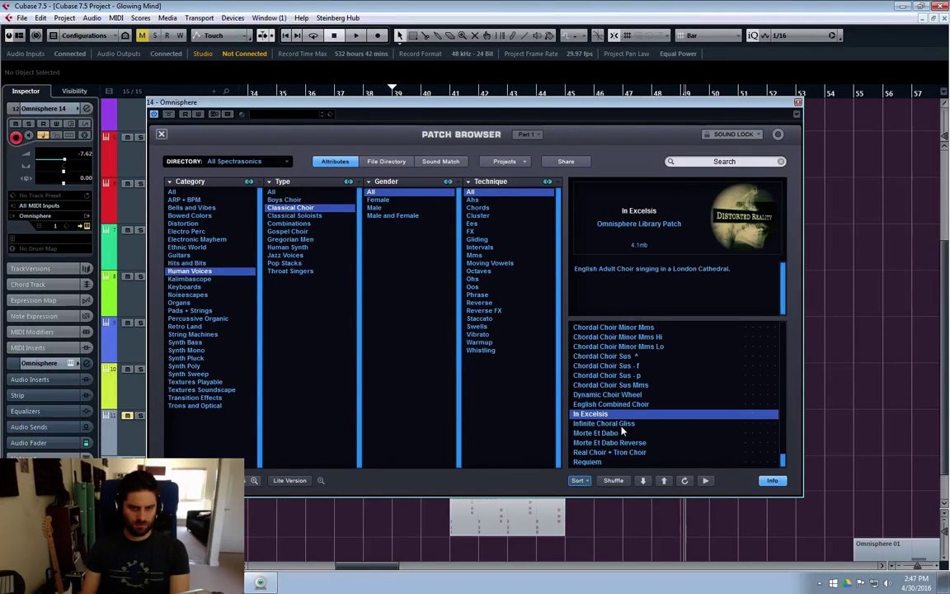
pyautogui.click(622, 424)
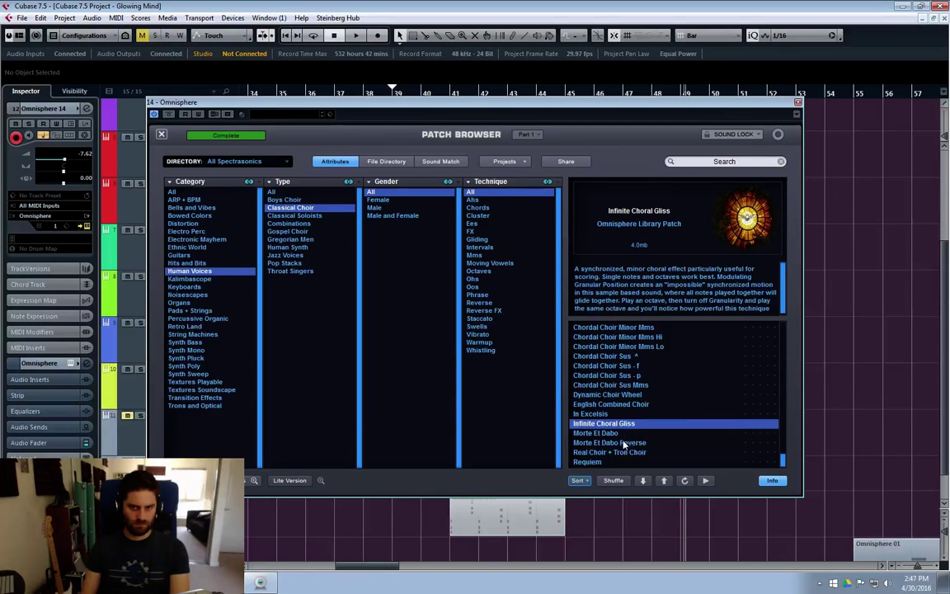
# Step: Audition Morte Et Dabo Reverse, Real Choir + Tron Choir and Requiem, and recheck Infinite Choral Gliss and In Excelsis
pyautogui.click(630, 443)
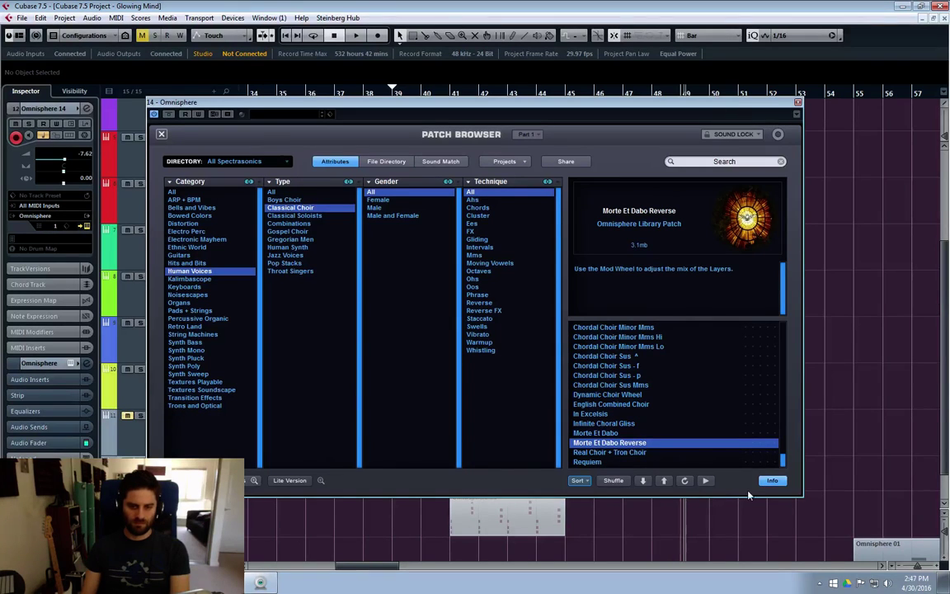
pyautogui.click(644, 452)
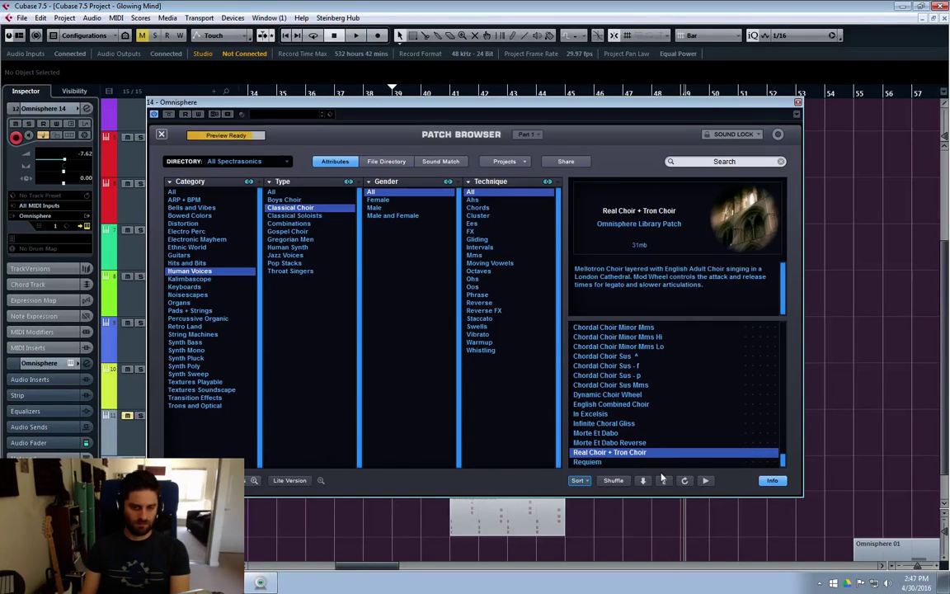
pyautogui.click(599, 463)
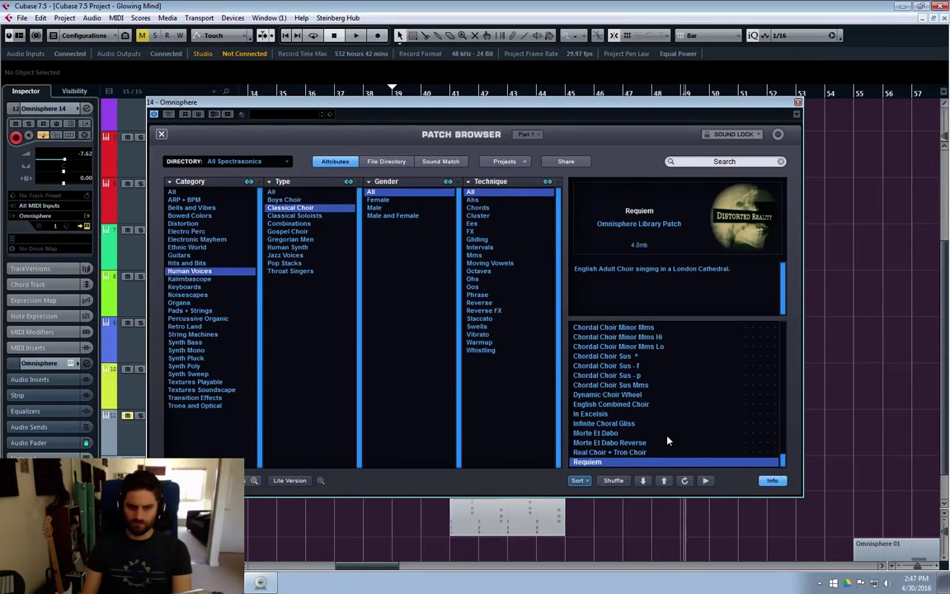
pyautogui.click(607, 423)
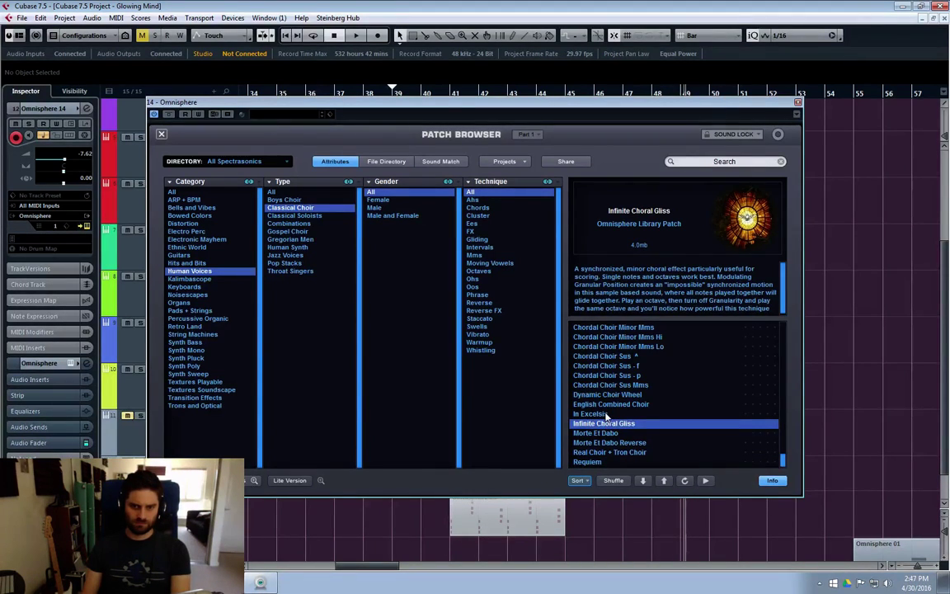
pyautogui.click(606, 414)
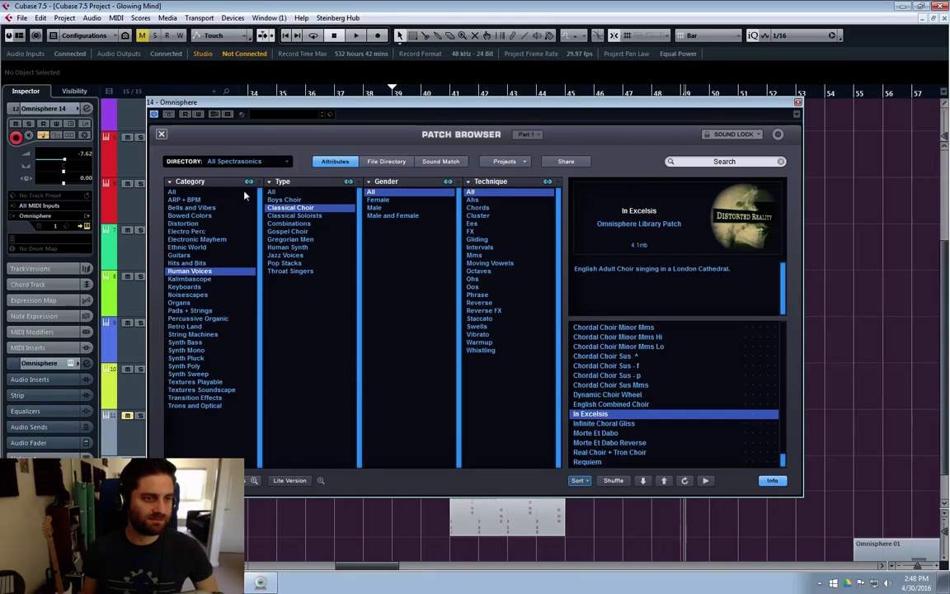
# Step: Filter the patches to the Pads + Strings category and load the Fuzz Pipe patch
pyautogui.click(188, 310)
pyautogui.scroll(-8, 697, 393)
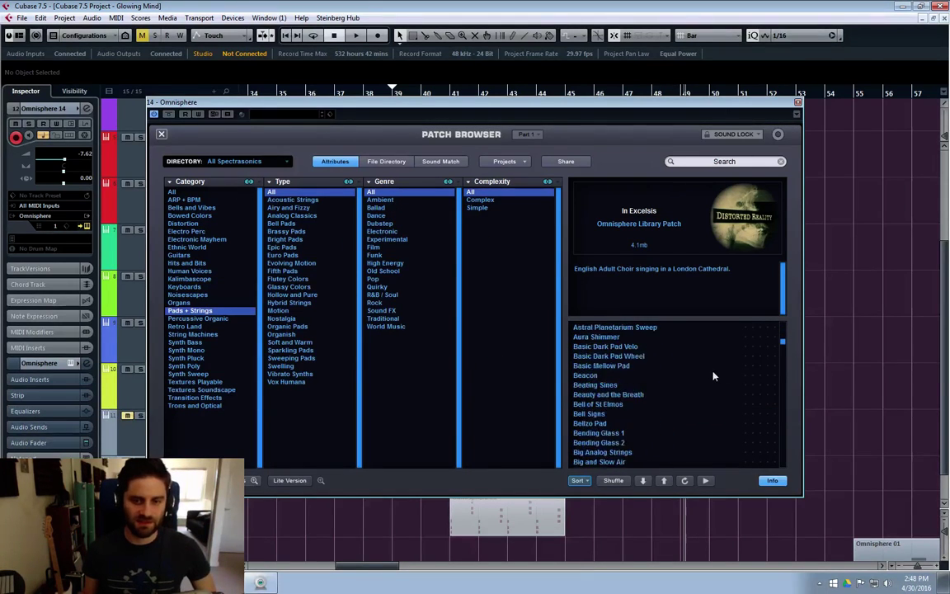
pyautogui.scroll(-10, 649, 396)
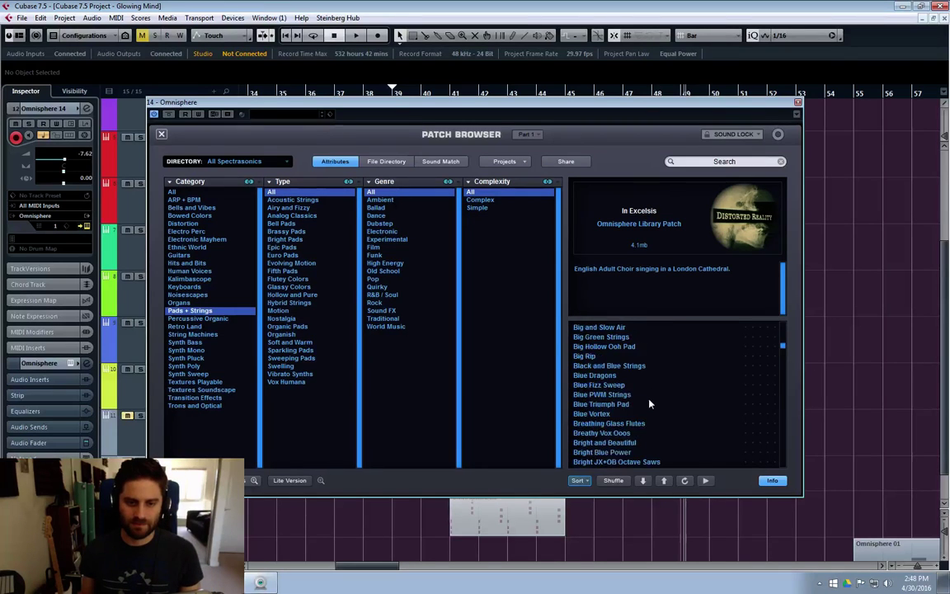
pyautogui.scroll(-6, 640, 407)
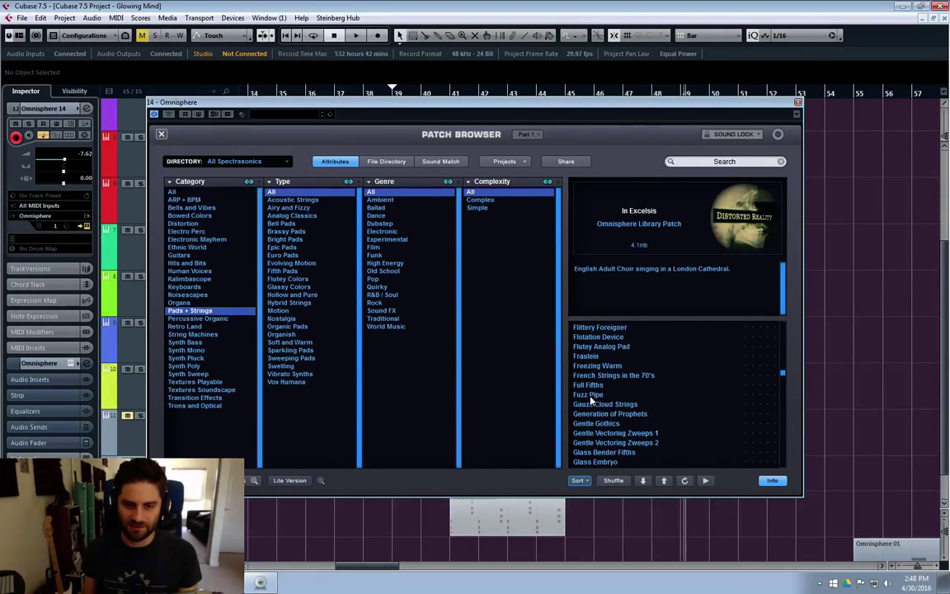
pyautogui.click(590, 396)
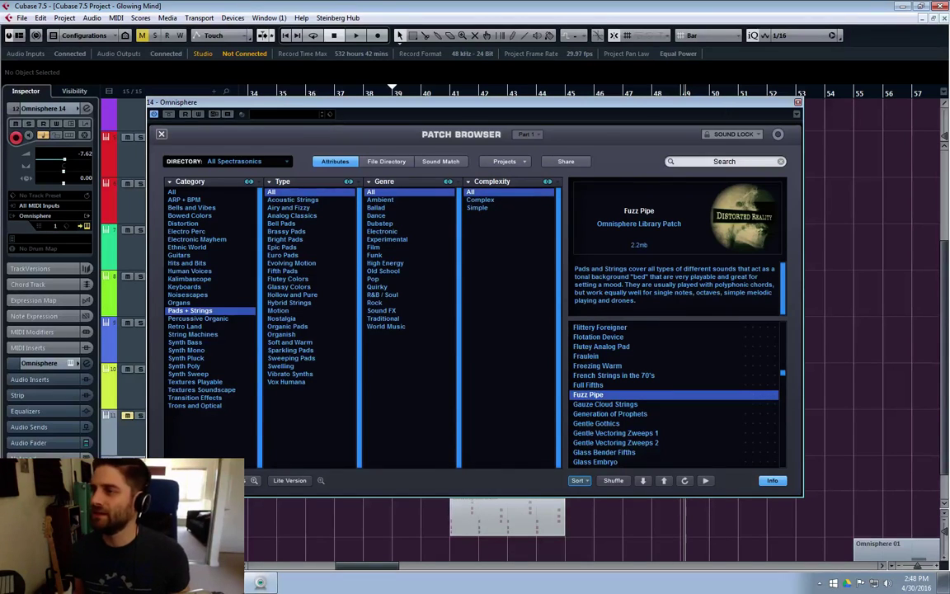
pyautogui.hotkey('alt', 'Tab')
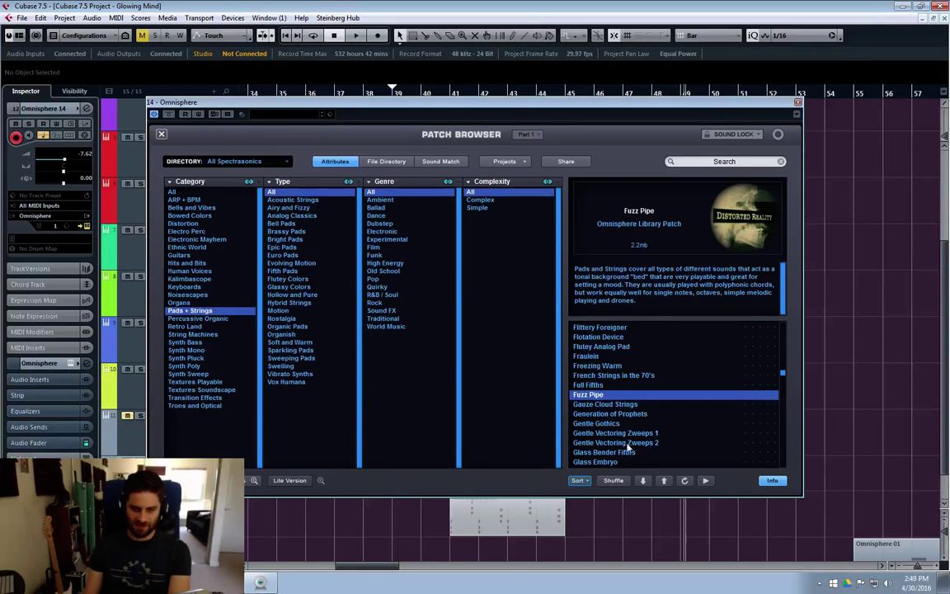
# Step: Compare the Gauze Cloud Strings patch, reload Fuzz Pipe and close the Omnisphere window
pyautogui.click(608, 405)
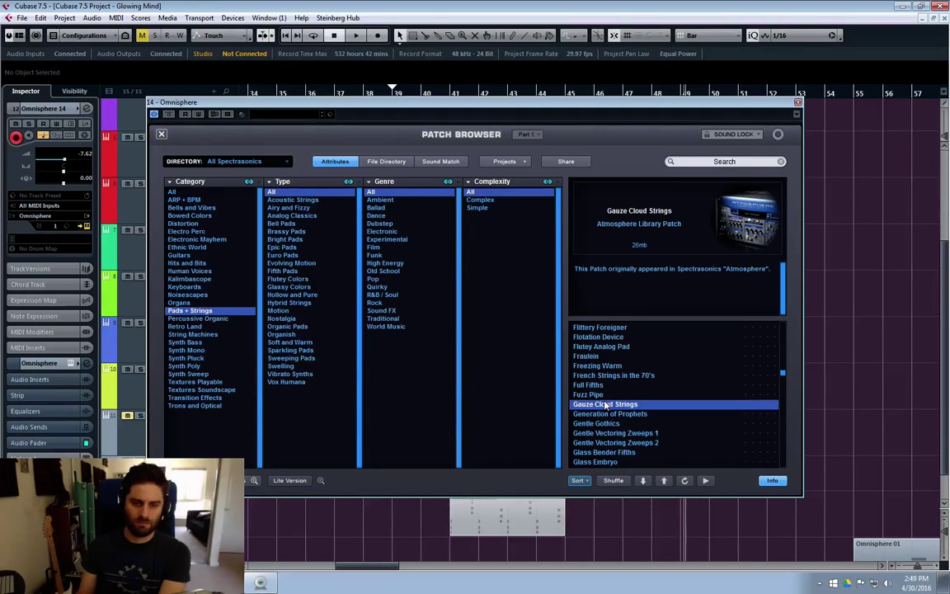
pyautogui.click(584, 396)
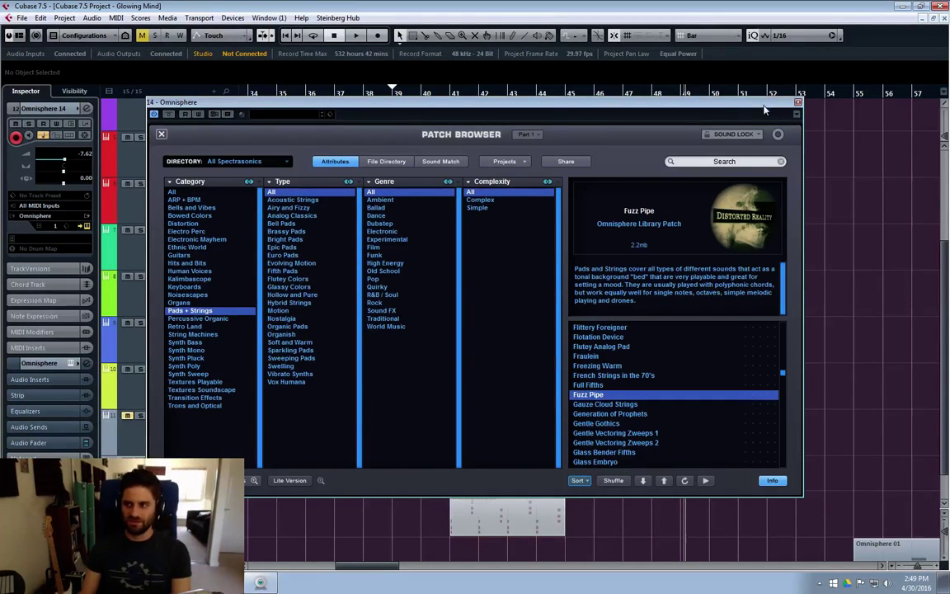
pyautogui.moveTo(687, 107); pyautogui.dragTo(665, 126)
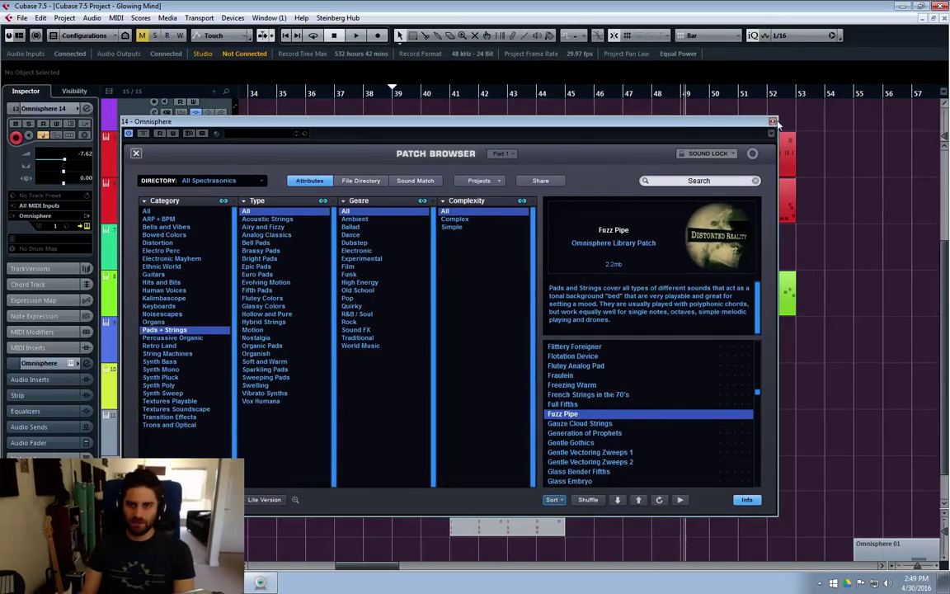
pyautogui.click(776, 122)
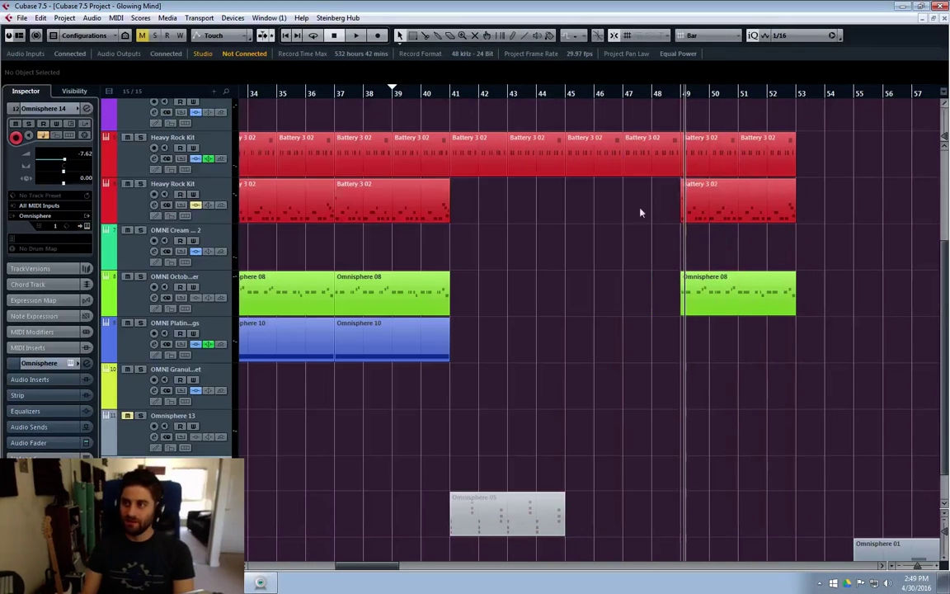
# Step: Play the arrangement from around bar 39 to review the section after bar 41, and stop playback
pyautogui.click(398, 93)
pyautogui.press('space')
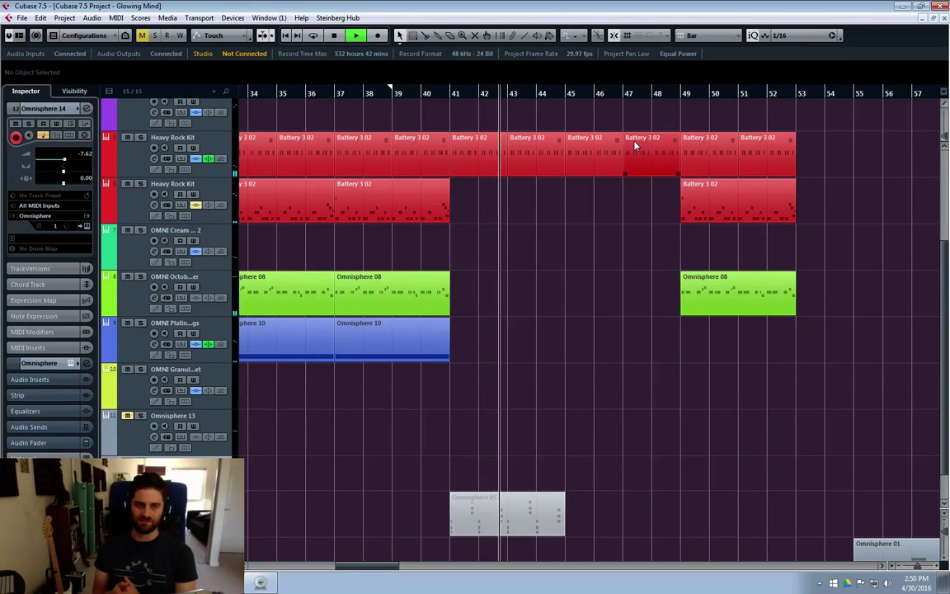
pyautogui.scroll(3, 627, 289)
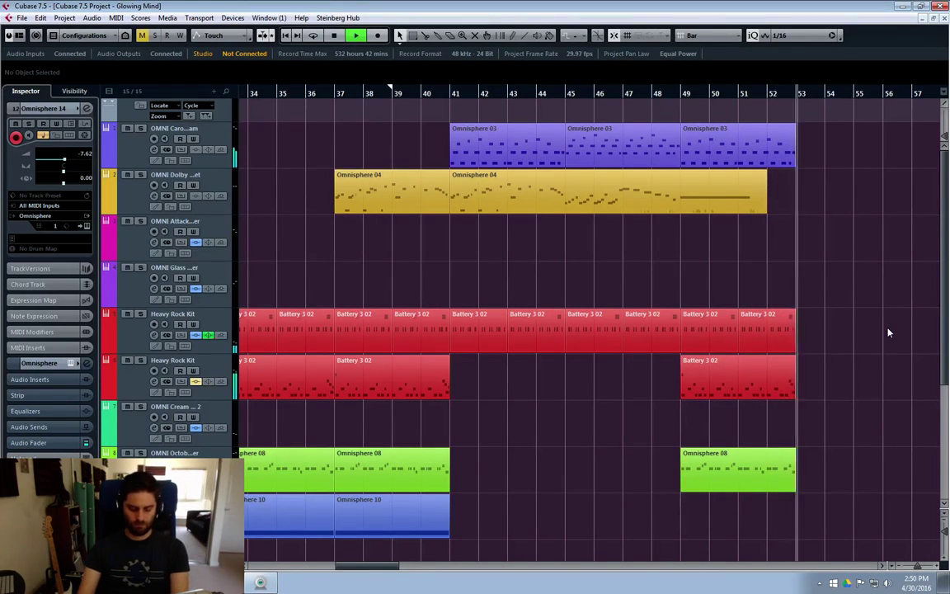
pyautogui.click(421, 94)
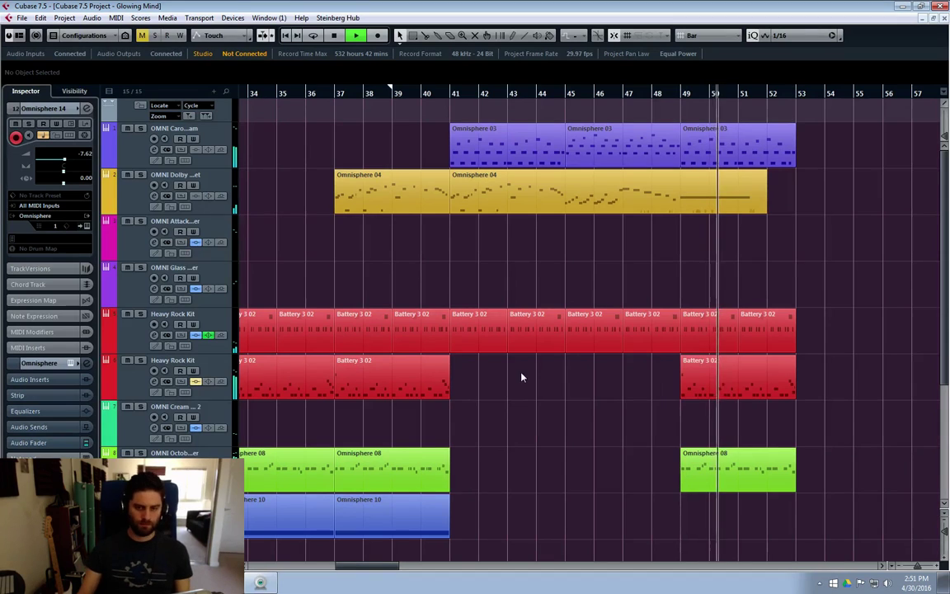
pyautogui.press('space')
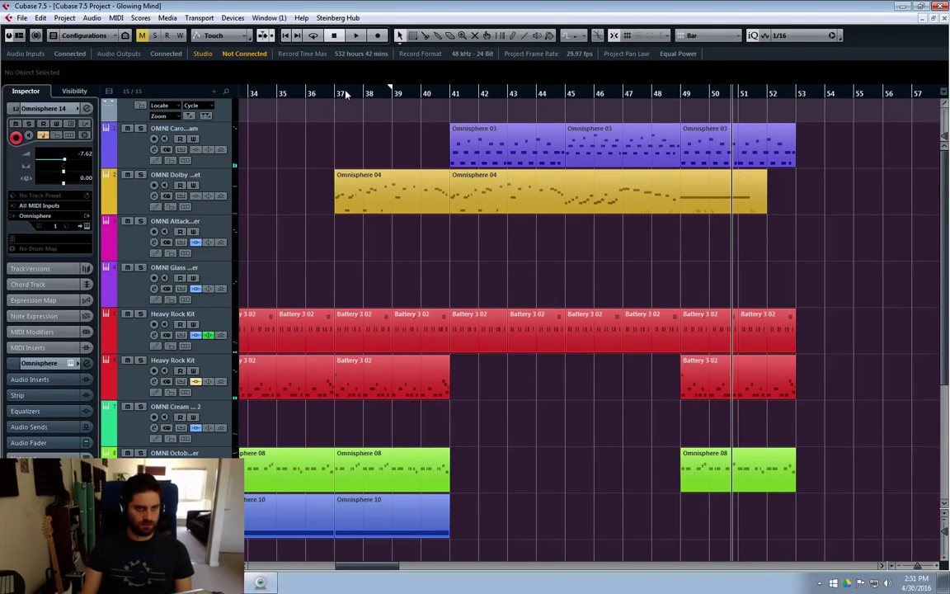
# Step: Play the project from the start and set the OMNI Carousel Dream channel's high-mid EQ band to 1.1 dB at 2.38 kHz
pyautogui.press('Home')
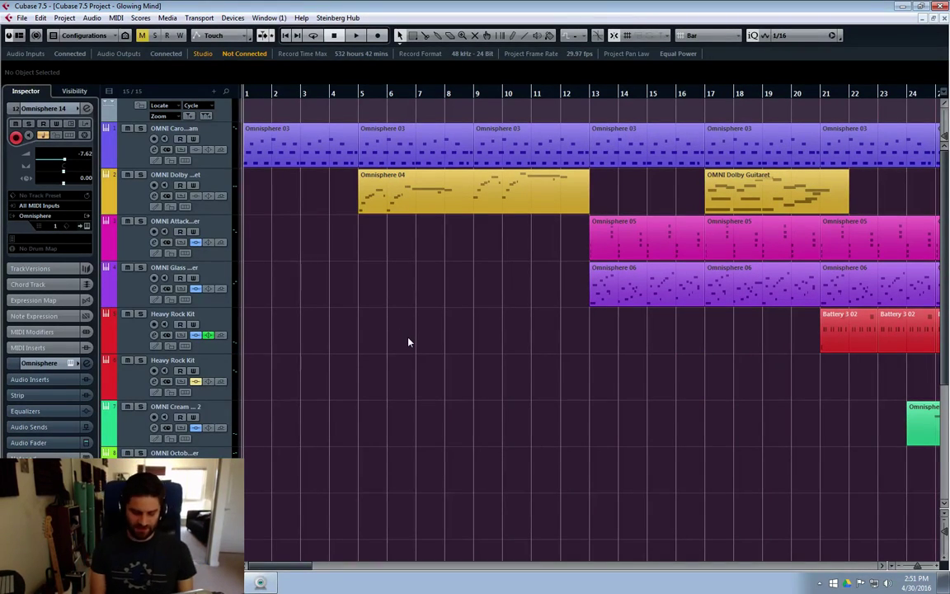
pyautogui.press('space')
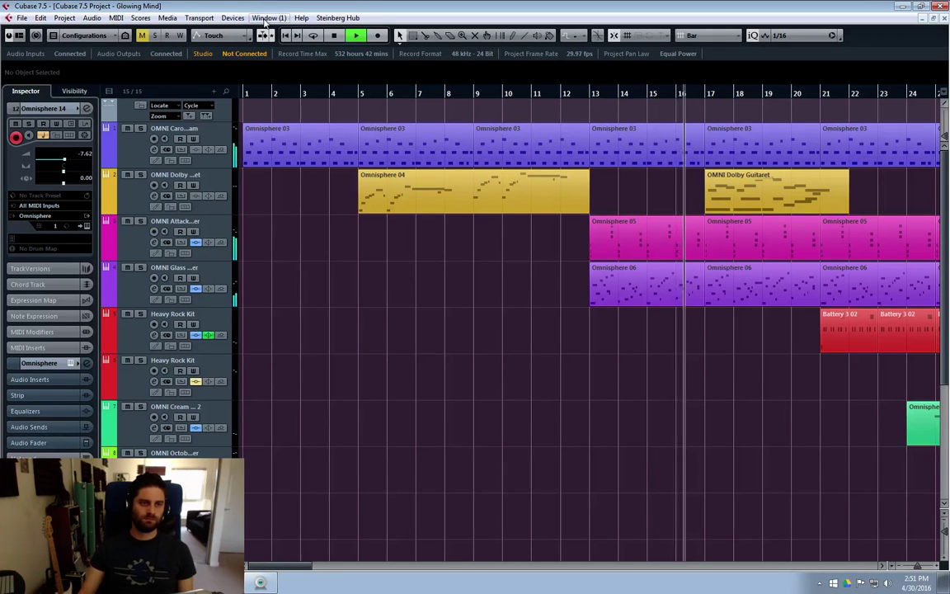
pyautogui.click(153, 150)
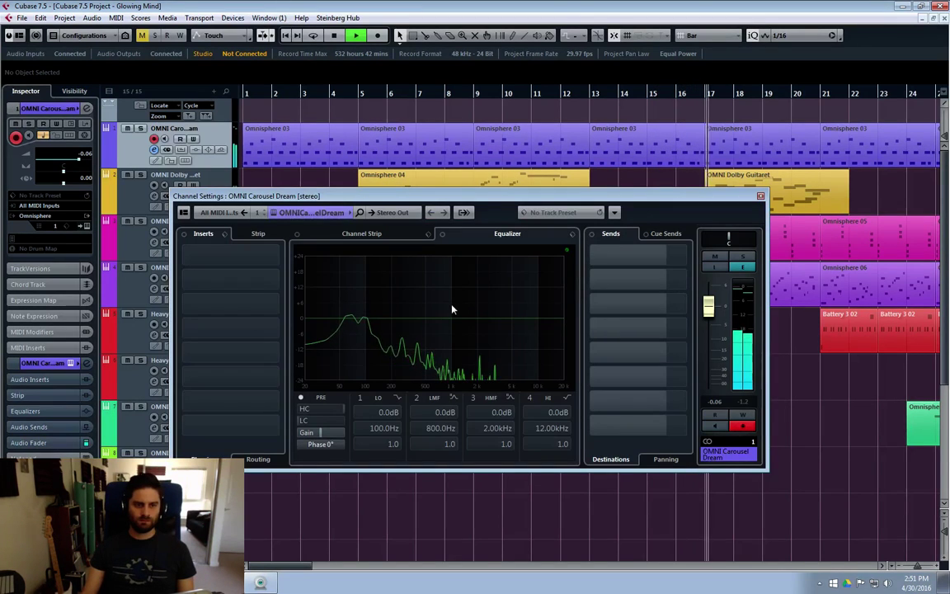
pyautogui.moveTo(459, 315); pyautogui.dragTo(484, 312)
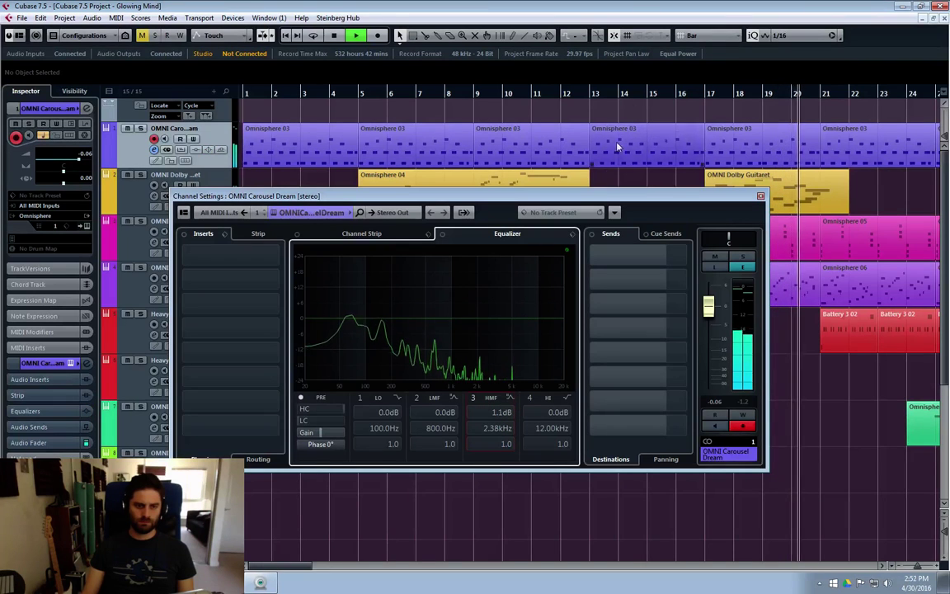
pyautogui.click(760, 196)
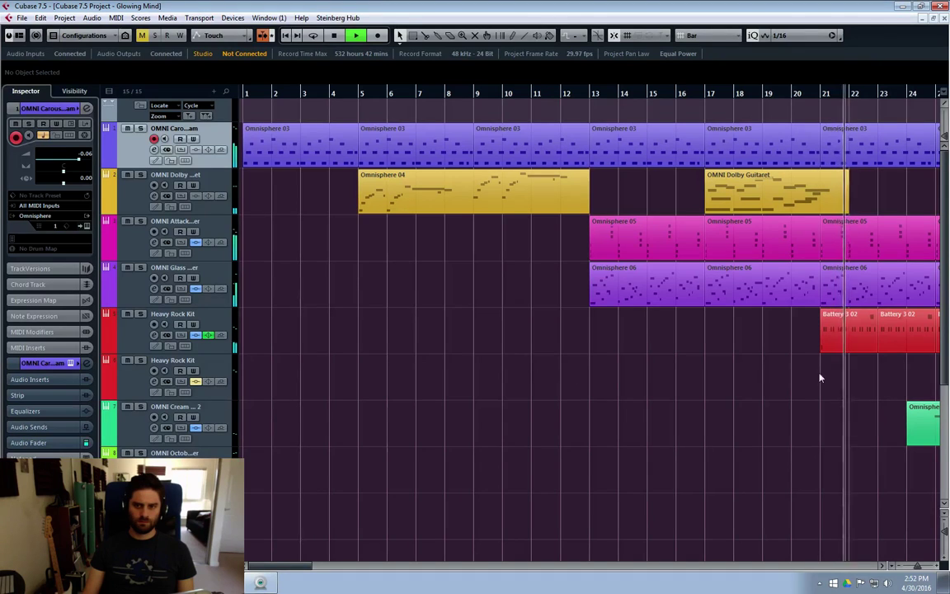
# Step: Inspect the notes of the Battery 3 02 drum part at bar 21 and follow the playback in the arrangement past bar 25
pyautogui.doubleClick(853, 338)
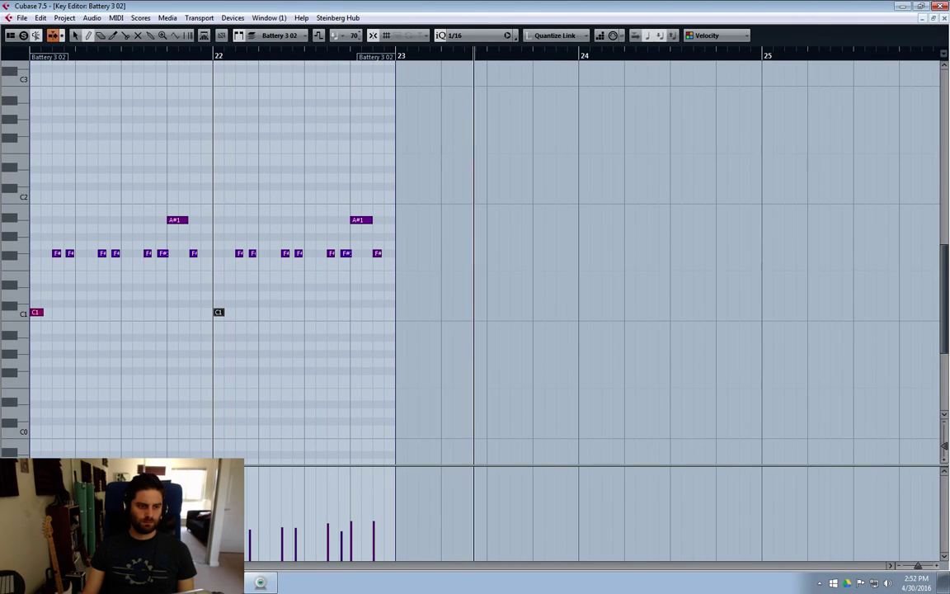
pyautogui.click(946, 17)
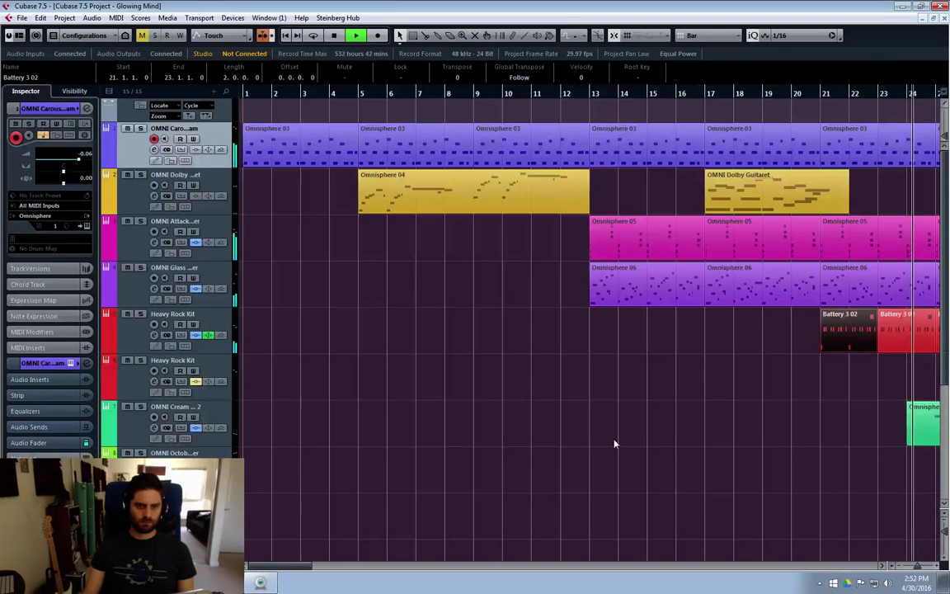
pyautogui.moveTo(292, 568); pyautogui.dragTo(319, 569)
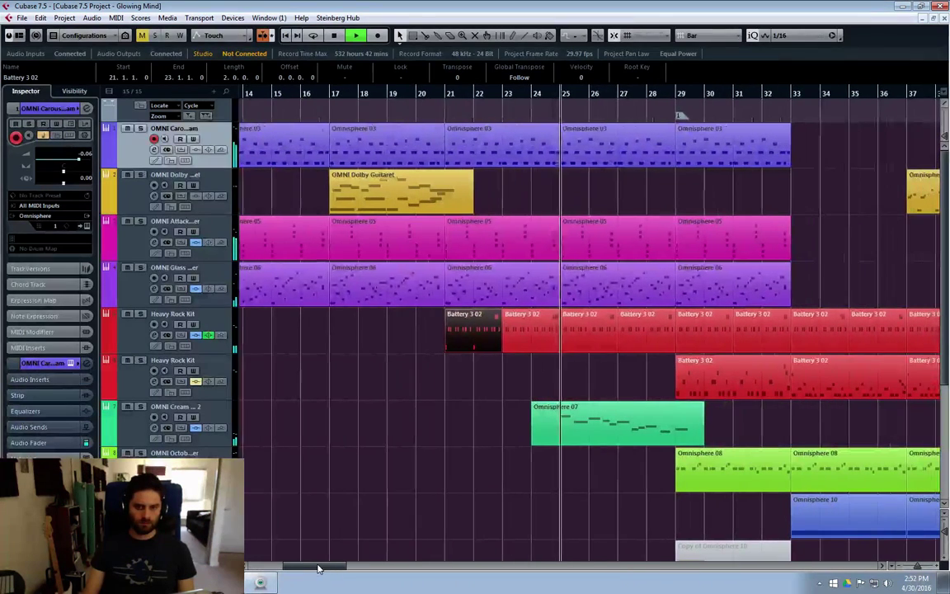
# Step: Inspect the notes of the Battery 3 02 drum part at bar 25 and return to the arrangement with nothing selected
pyautogui.click(554, 351)
pyautogui.doubleClick(554, 350)
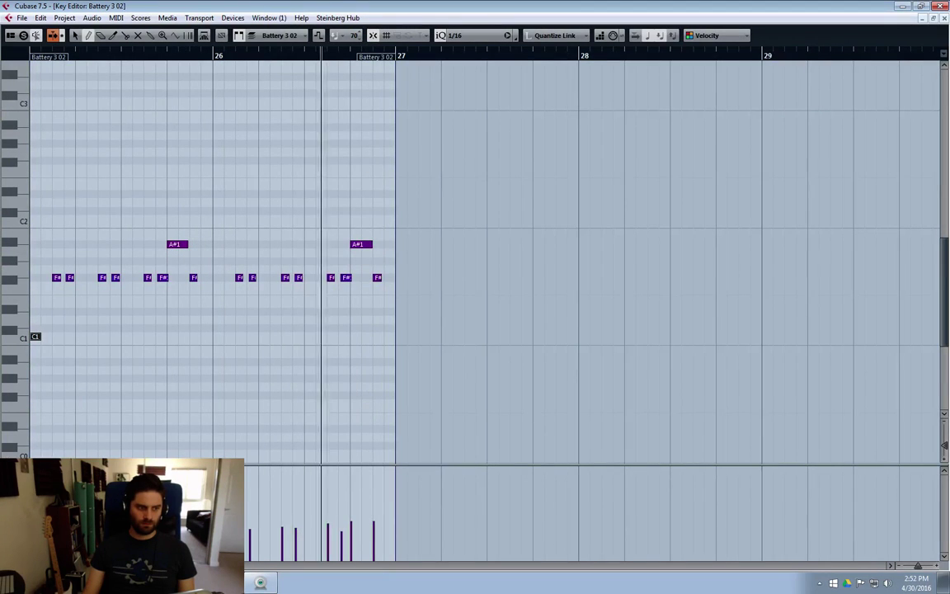
pyautogui.click(943, 18)
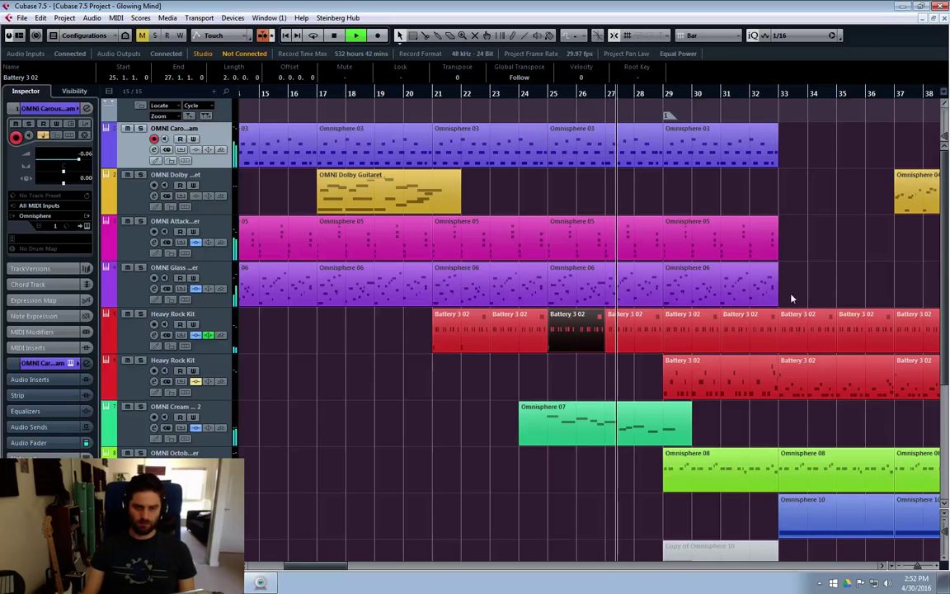
pyautogui.click(821, 260)
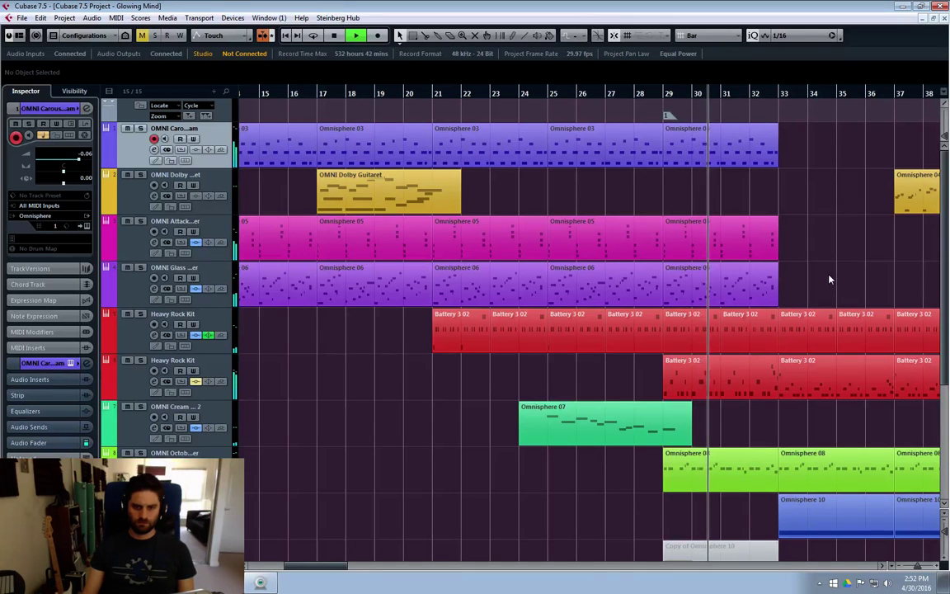
# Step: Duplicate the Omnisphere 04 part starting at bar 41 on the OMNI Dolby track and move the copy to bar 41 on the OMNI Attack track
pyautogui.moveTo(342, 568); pyautogui.dragTo(380, 567)
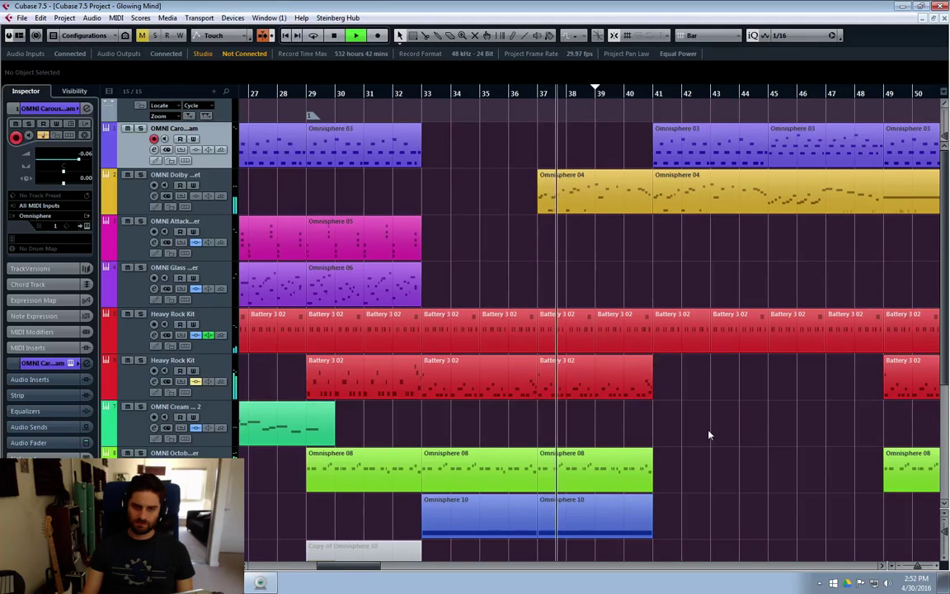
pyautogui.moveTo(366, 567); pyautogui.dragTo(378, 569)
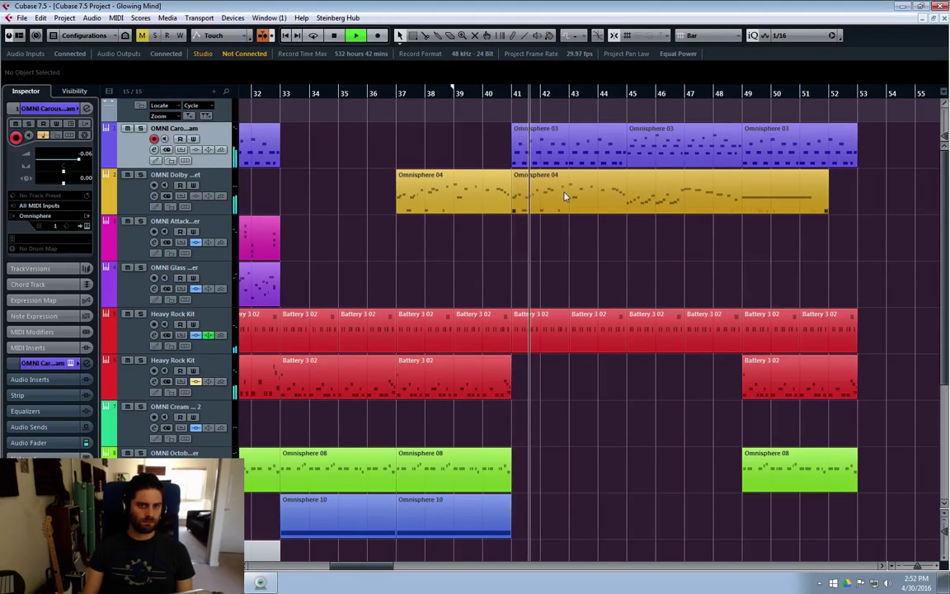
pyautogui.click(660, 196)
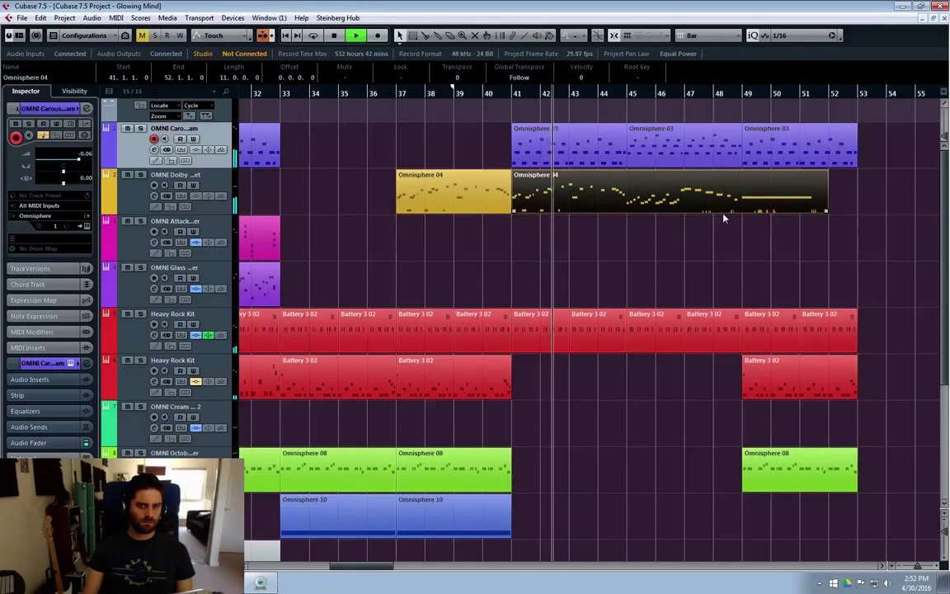
pyautogui.hotkey('ctrl', 'd')
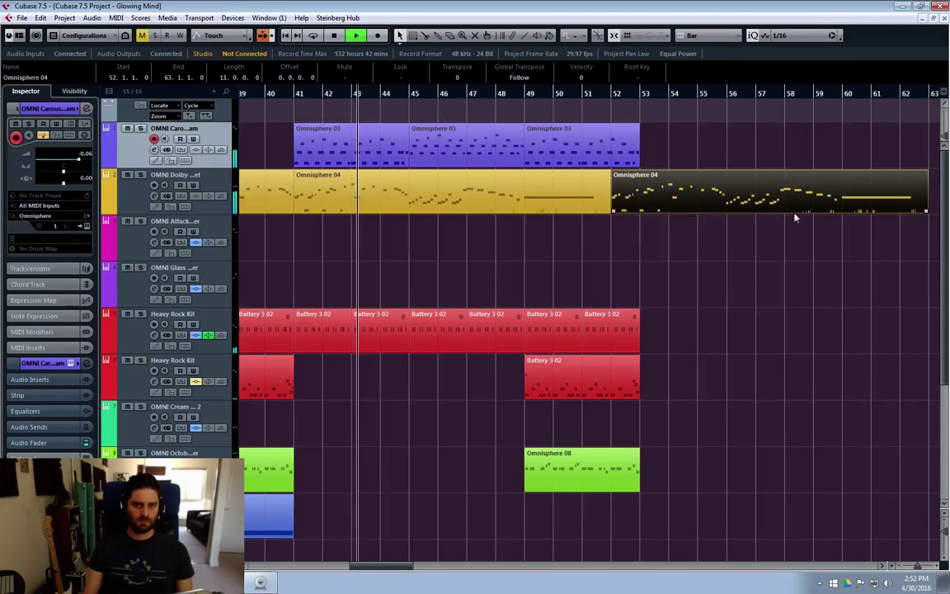
pyautogui.moveTo(628, 189); pyautogui.dragTo(292, 256)
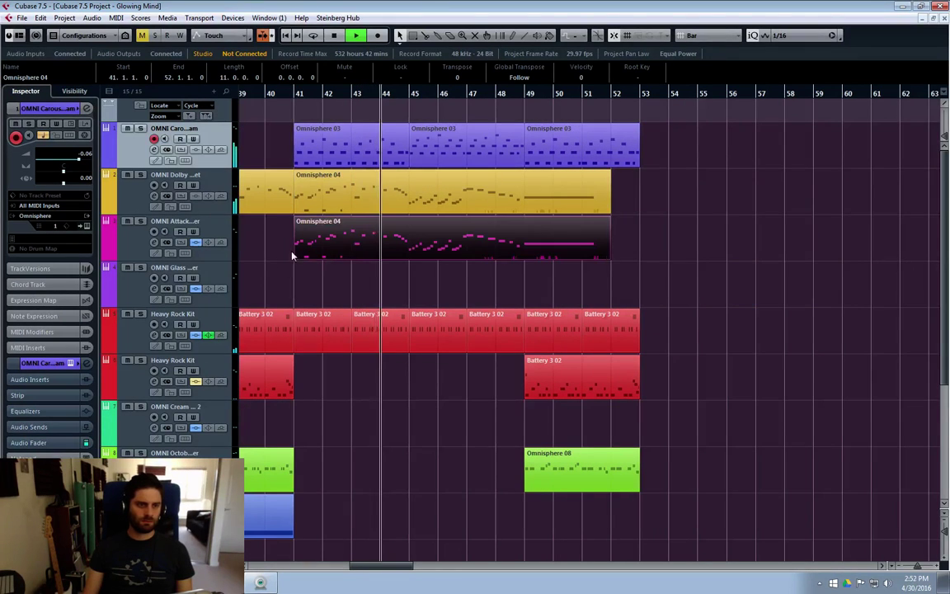
pyautogui.click(128, 231)
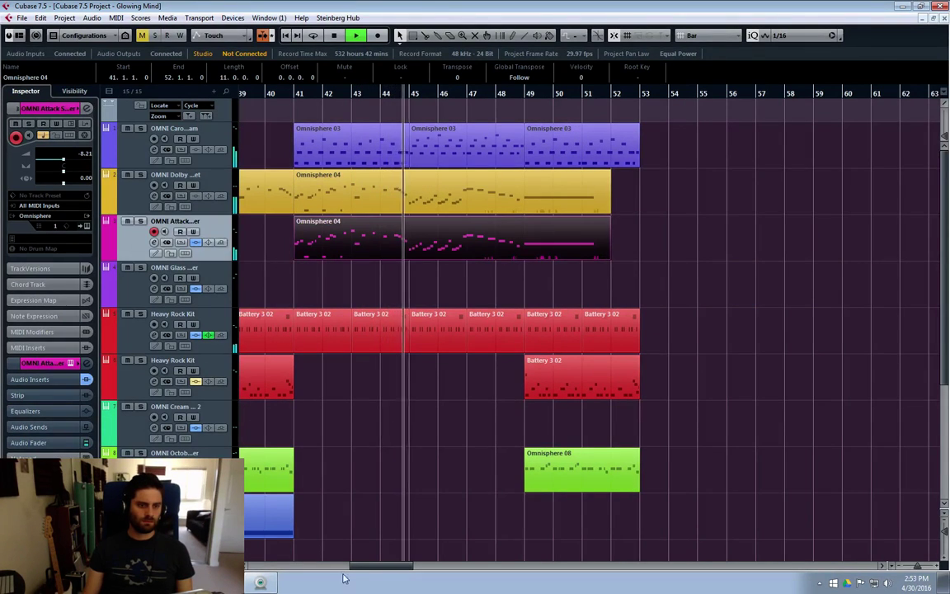
# Step: Split the copied Omnisphere 04 part at bar 45, mute its bar 41–45 section, and select both pieces with playback stopped
pyautogui.moveTo(360, 568); pyautogui.dragTo(356, 568)
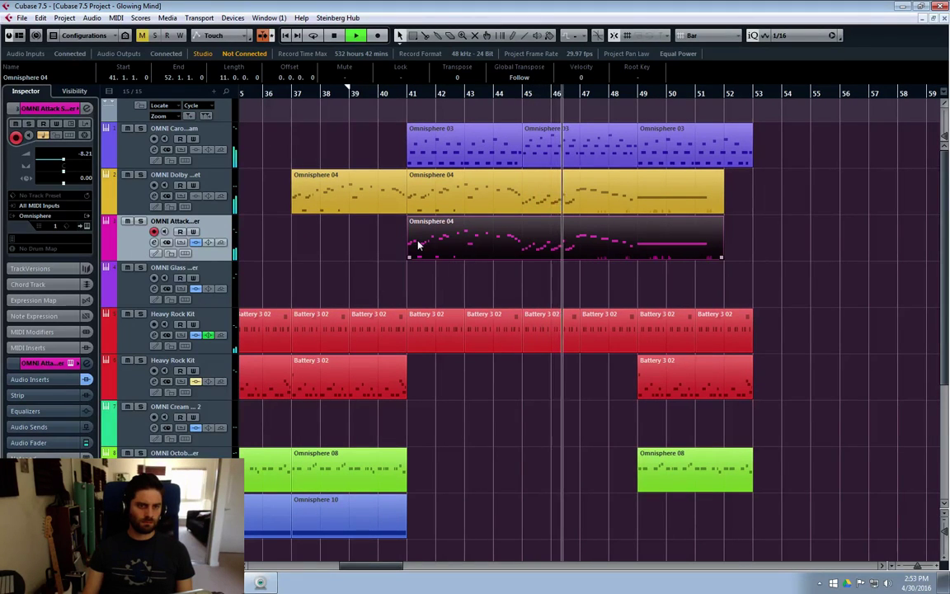
pyautogui.keyDown('alt'); pyautogui.click(523, 254); pyautogui.keyUp('alt')
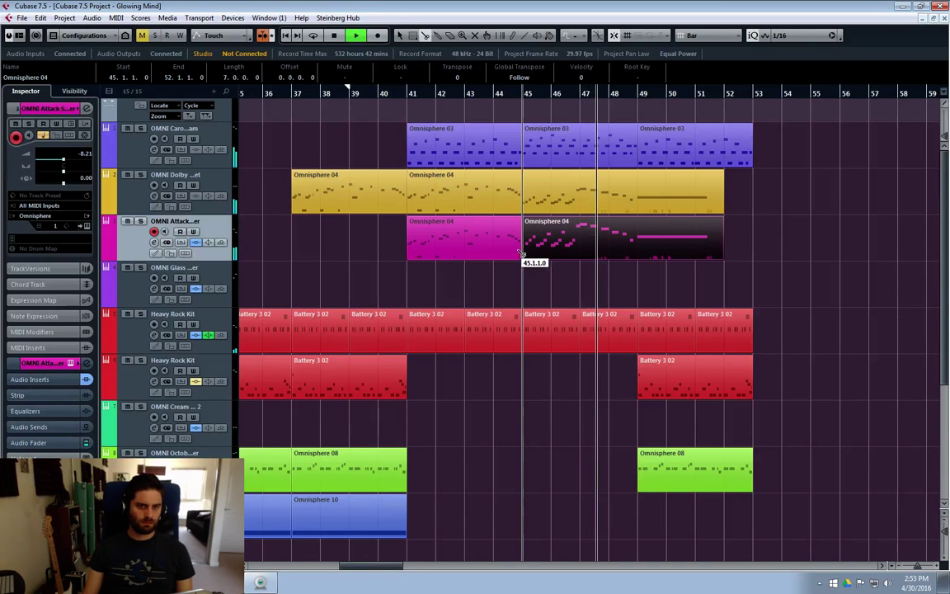
pyautogui.click(453, 250)
pyautogui.hotkey('shift', 'm')
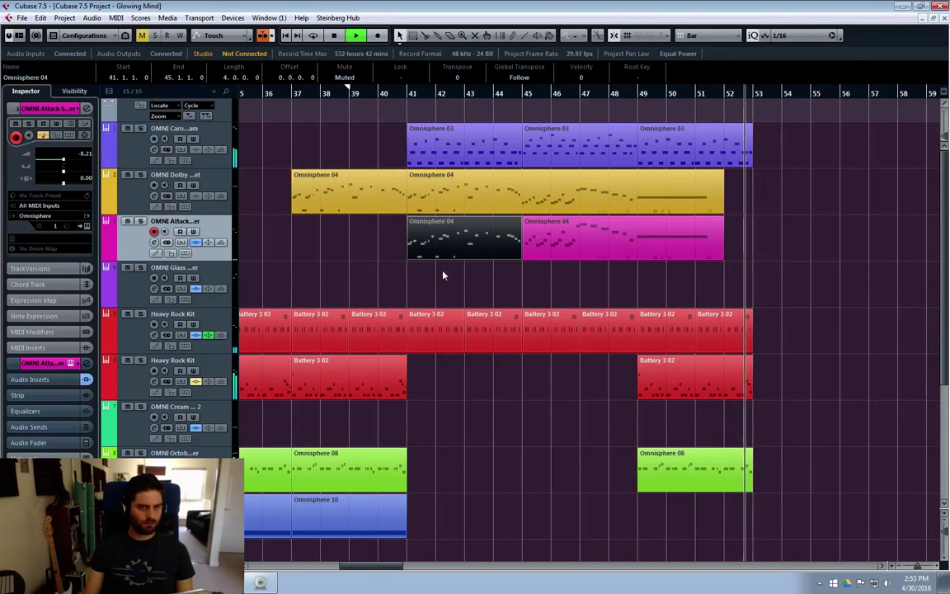
pyautogui.press('space')
pyautogui.moveTo(381, 247); pyautogui.dragTo(736, 251)
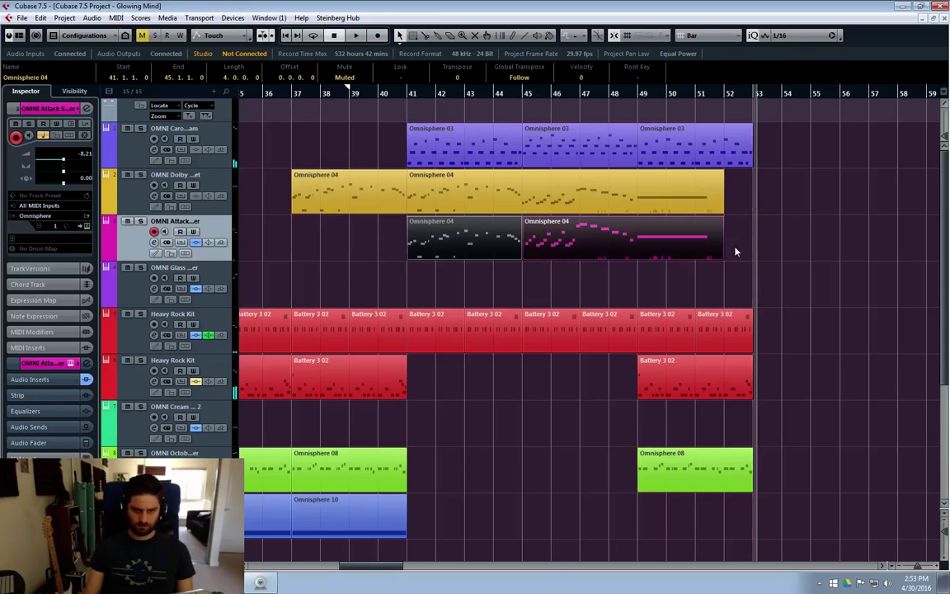
# Step: Delete both Omnisphere 04 parts from the OMNI Attack track between bars 41 and 52
pyautogui.click(488, 286)
pyautogui.moveTo(749, 239); pyautogui.dragTo(411, 225)
pyautogui.press('Delete')
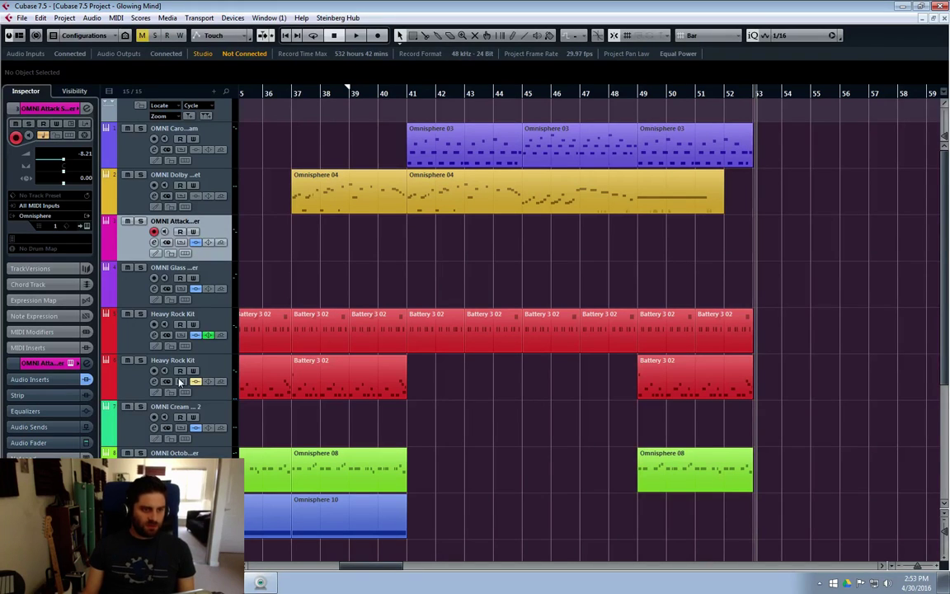
# Step: Select the OMNI Cream, OMNI Octobass, OMNI Platinum and OMNI Granular Guitaret tracks in turn to audition their sounds
pyautogui.scroll(-2, 141, 342)
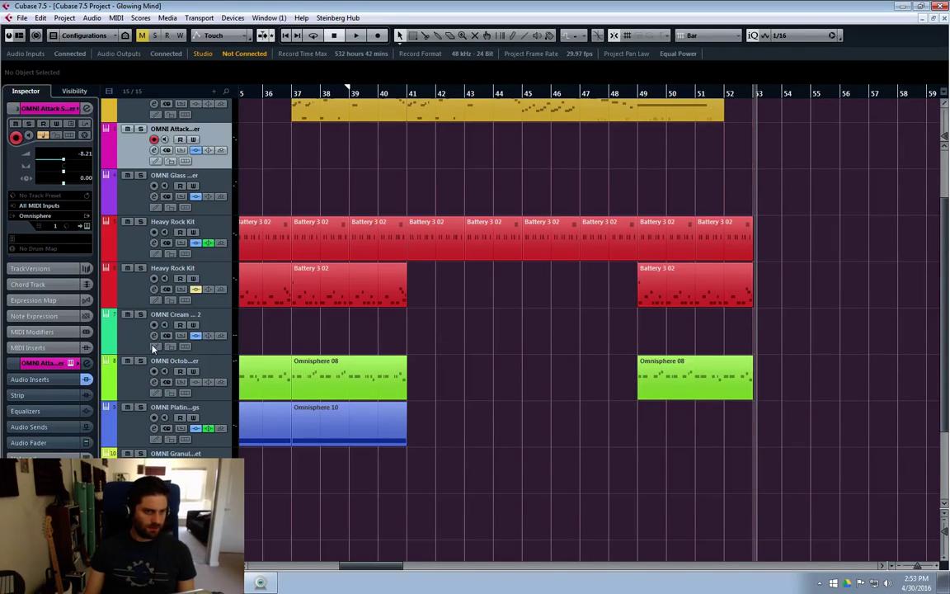
pyautogui.click(122, 343)
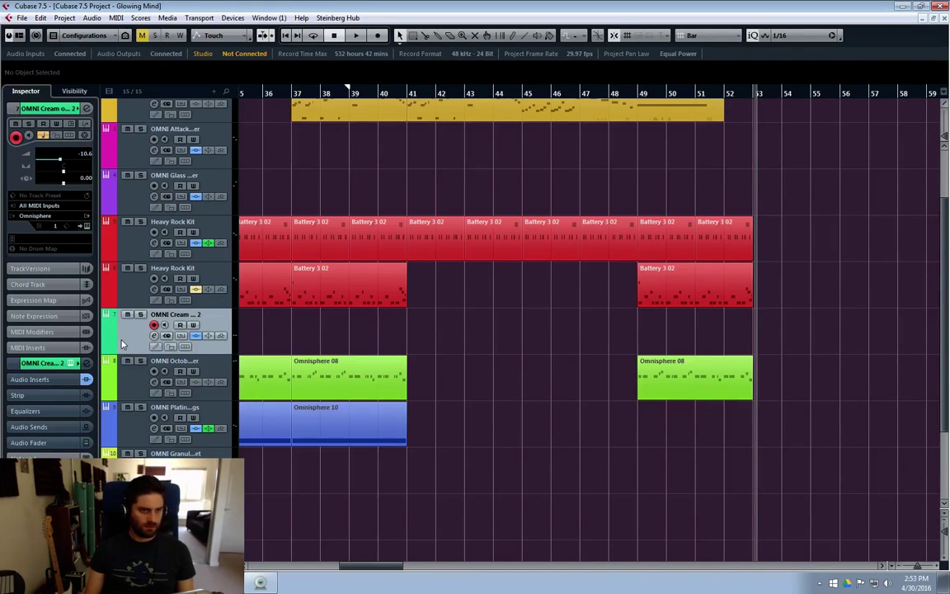
pyautogui.click(136, 385)
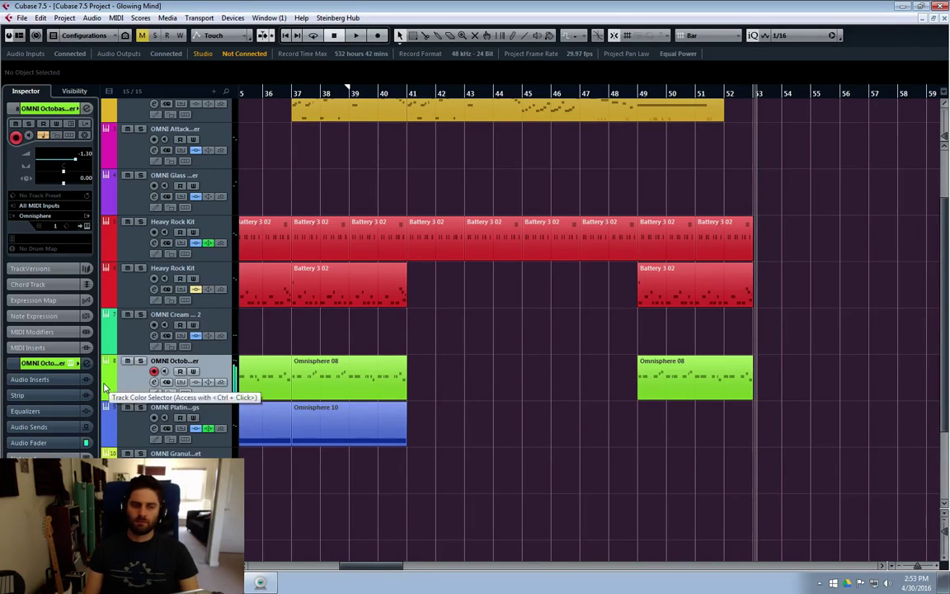
pyautogui.click(127, 437)
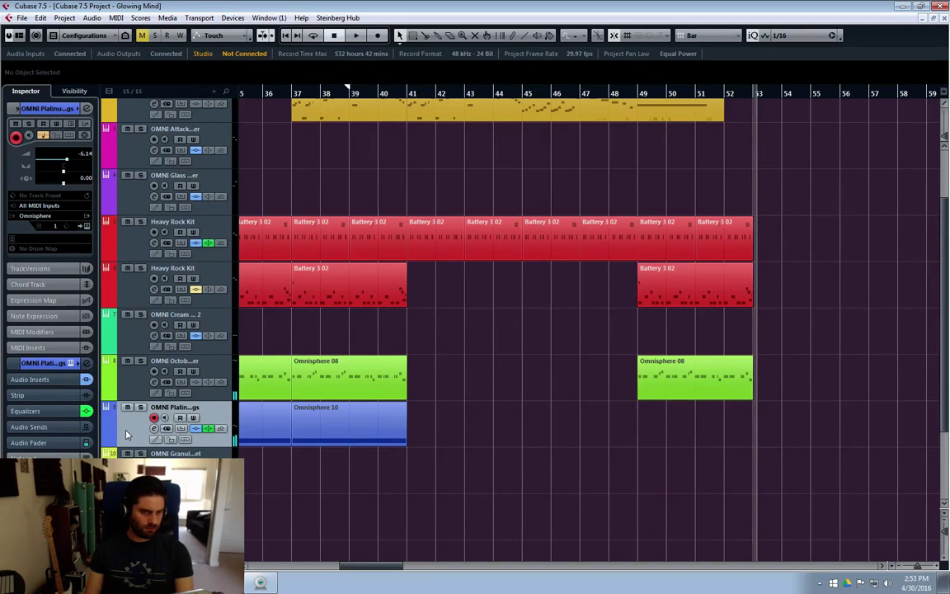
pyautogui.click(162, 453)
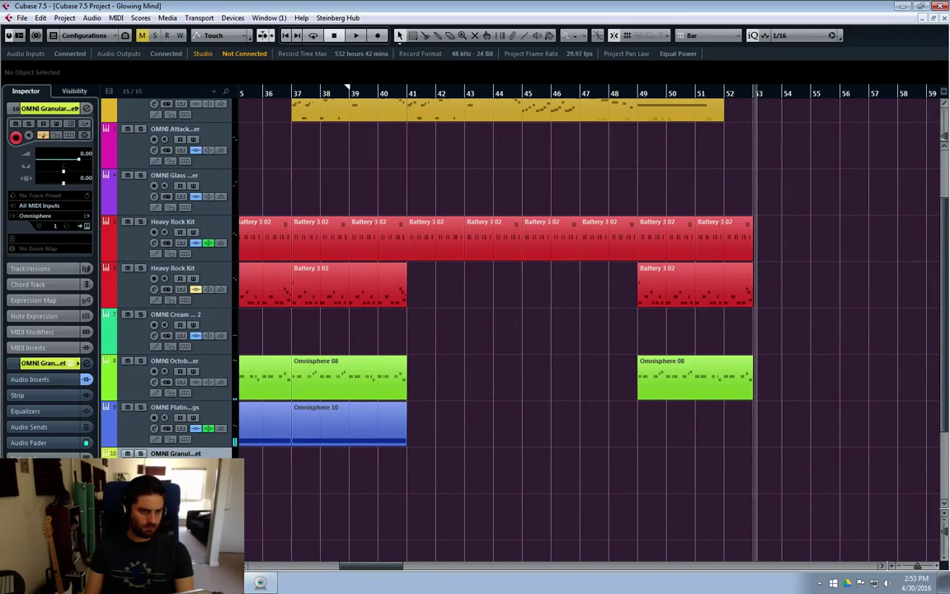
# Step: Unmute the Copy of Omnisphere 10 part at bar 29 on the OMNI Granular Guitaret track and play the track soloed
pyautogui.moveTo(360, 568); pyautogui.dragTo(323, 567)
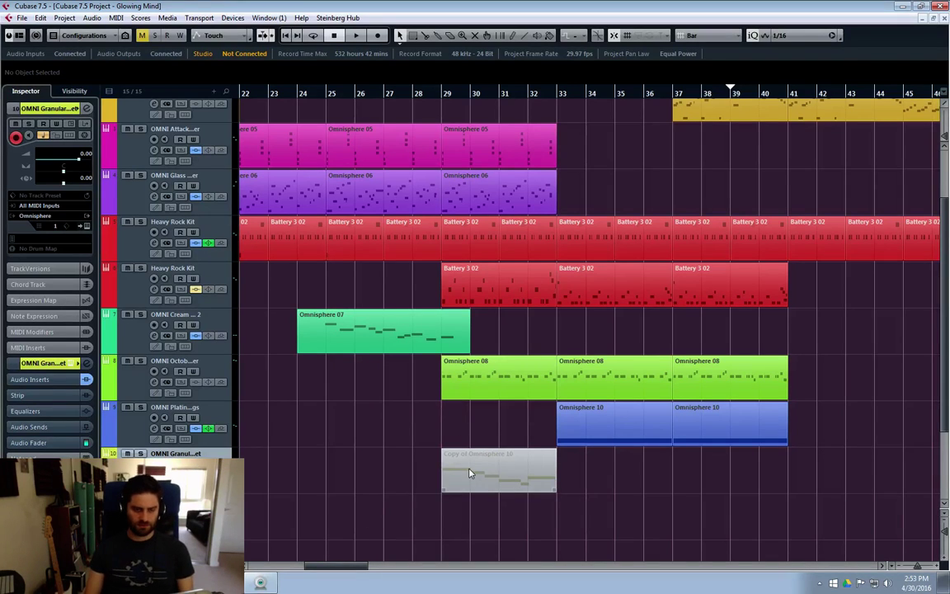
pyautogui.moveTo(471, 474); pyautogui.dragTo(451, 480)
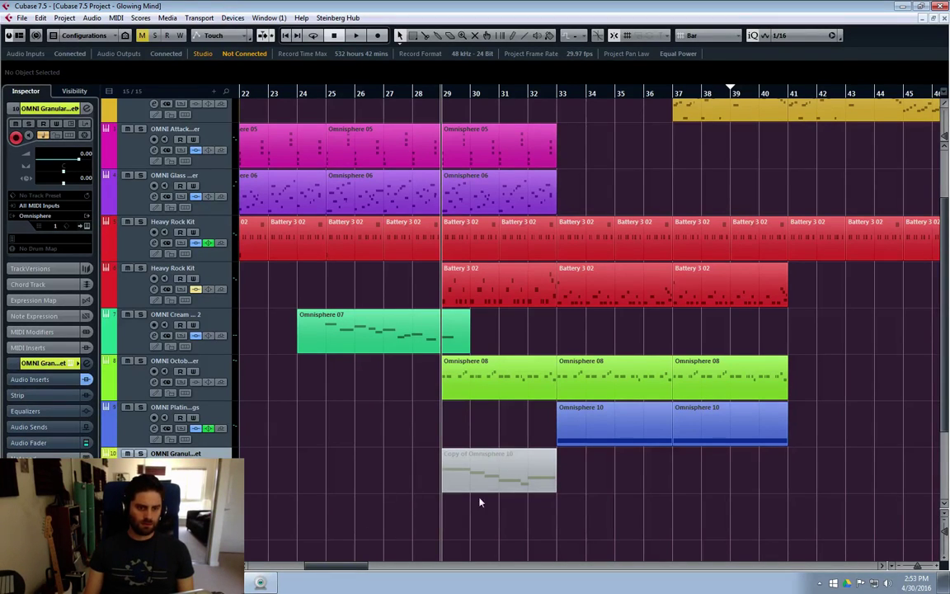
pyautogui.press('7')
pyautogui.click(505, 482)
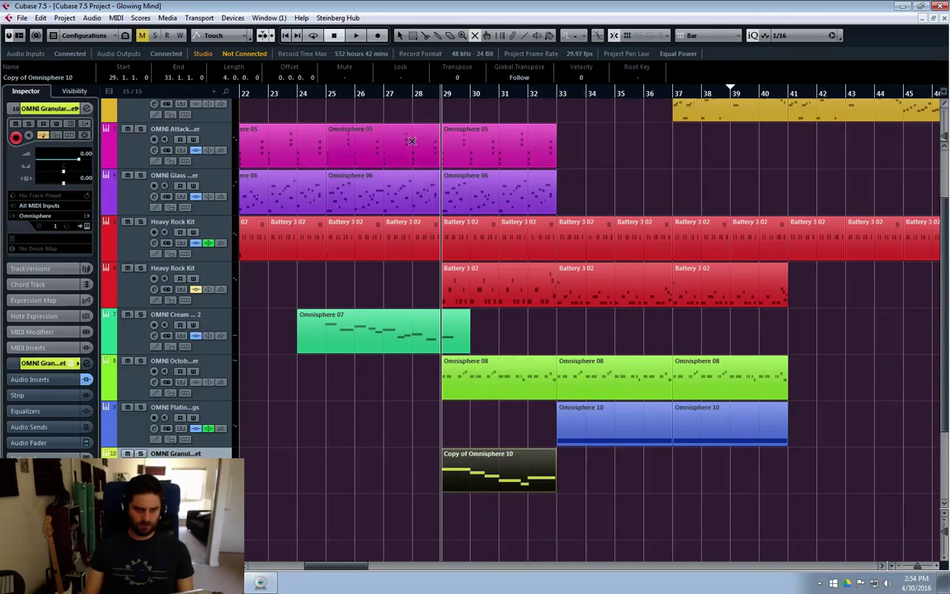
pyautogui.press('1')
pyautogui.press('space')
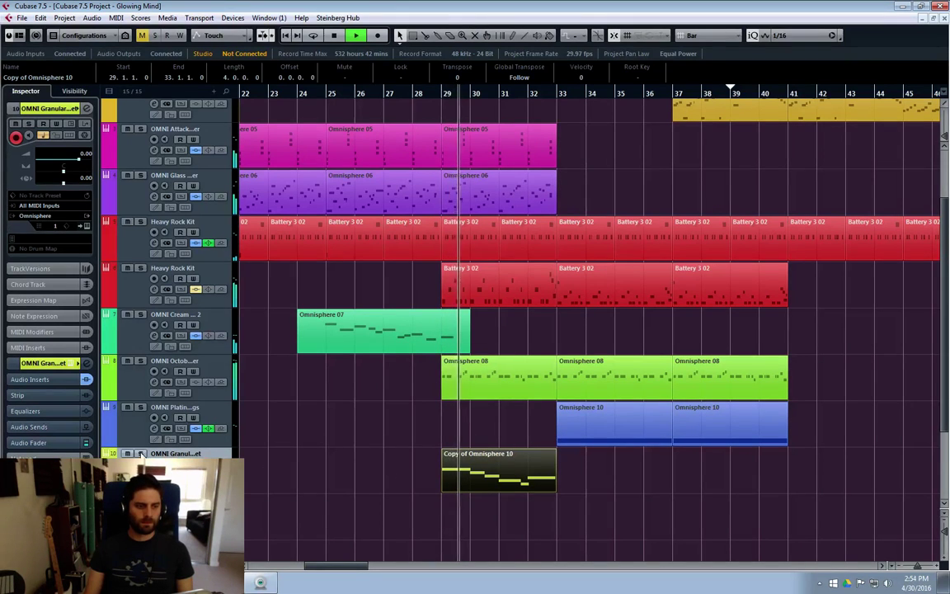
pyautogui.click(140, 453)
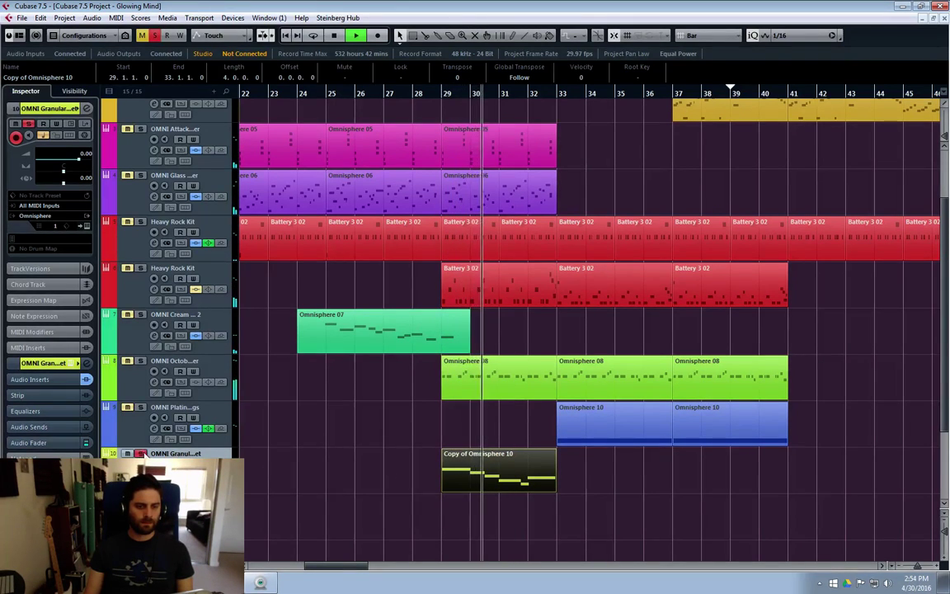
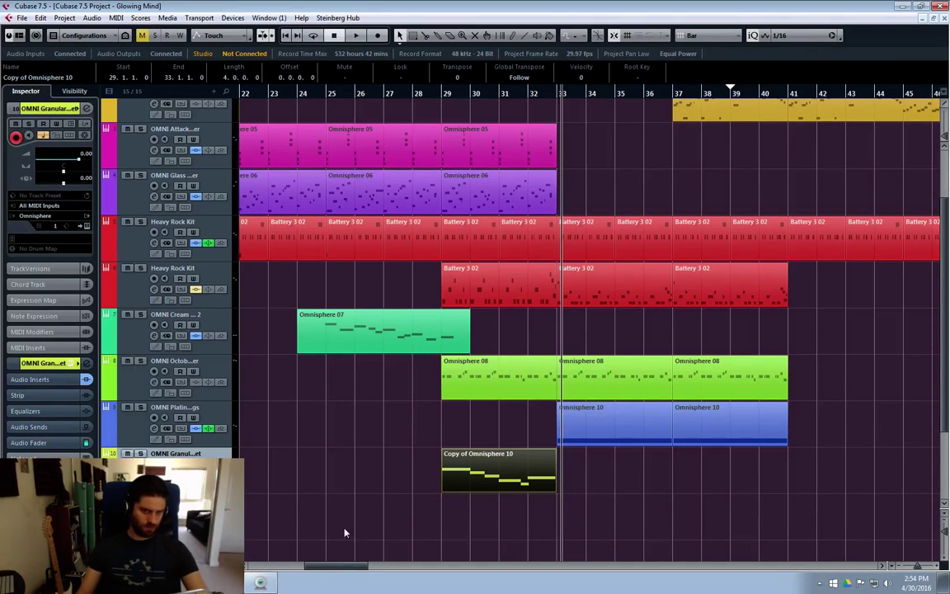
# Step: Bypass the Effectrix insert on the OMNI Granular Guitaret channel
pyautogui.press('e')
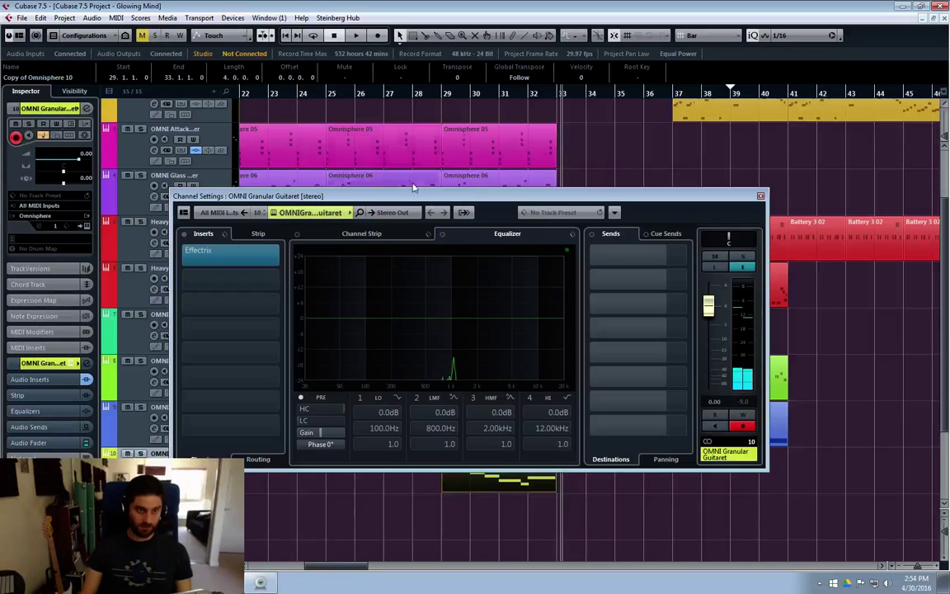
pyautogui.click(183, 255)
pyautogui.press('e')
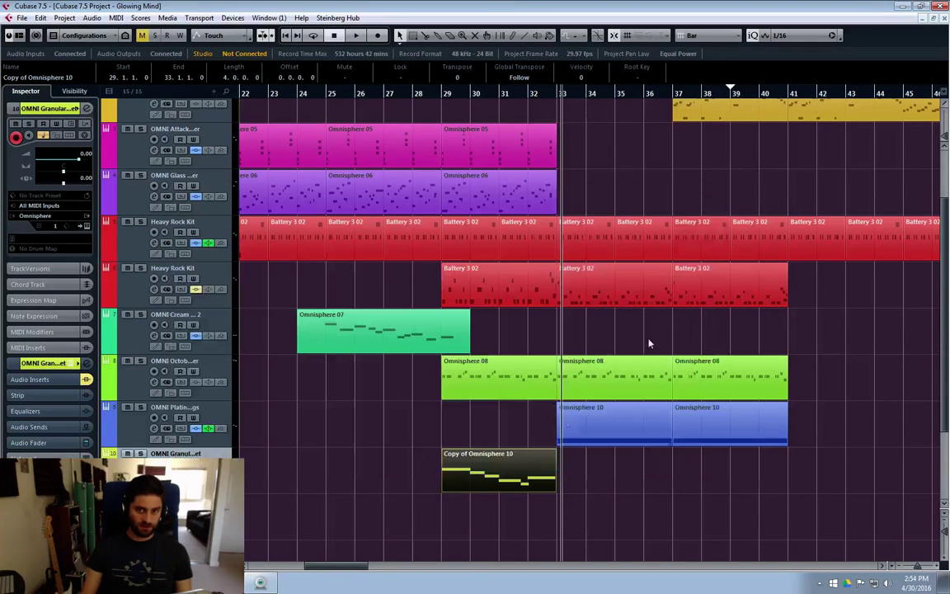
# Step: Copy the Omnisphere 04 part starting at bar 41 from the OMNI Dolby track to the OMNI Granular Guitaret track, keeping its start bar
pyautogui.moveTo(338, 570); pyautogui.dragTo(359, 575)
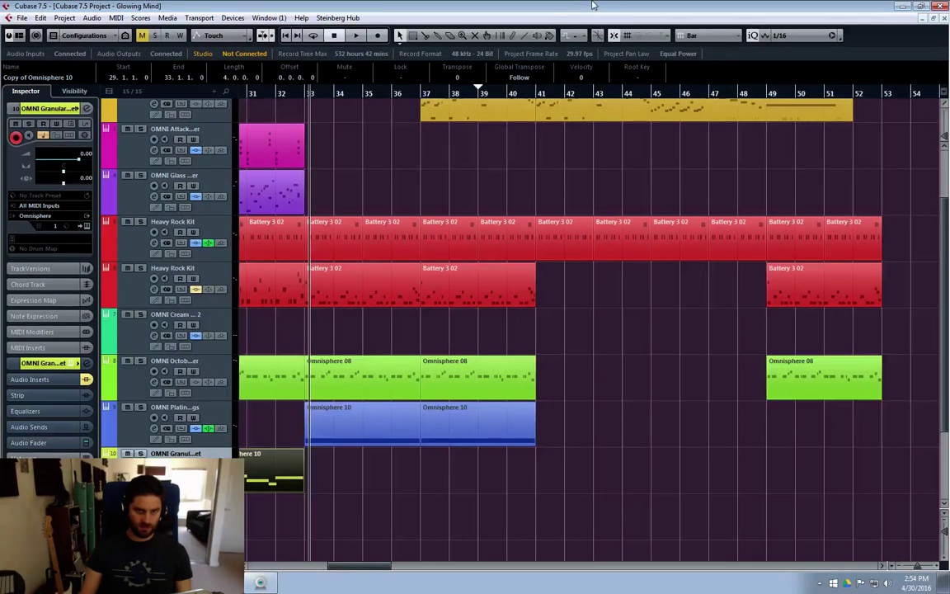
pyautogui.scroll(2, 573, 254)
pyautogui.moveTo(581, 182); pyautogui.dragTo(414, 417)
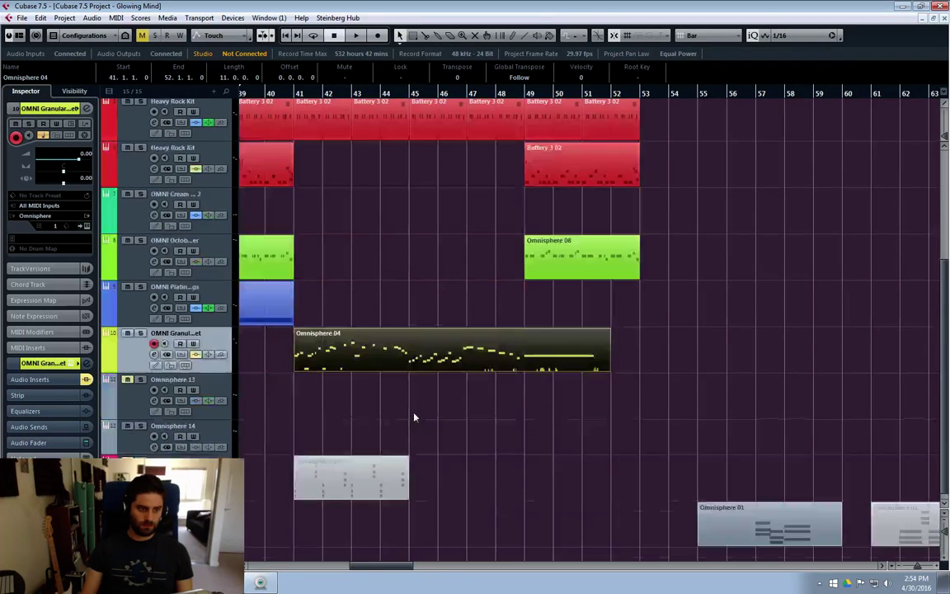
pyautogui.scroll(4, 388, 421)
pyautogui.scroll(-2, 363, 478)
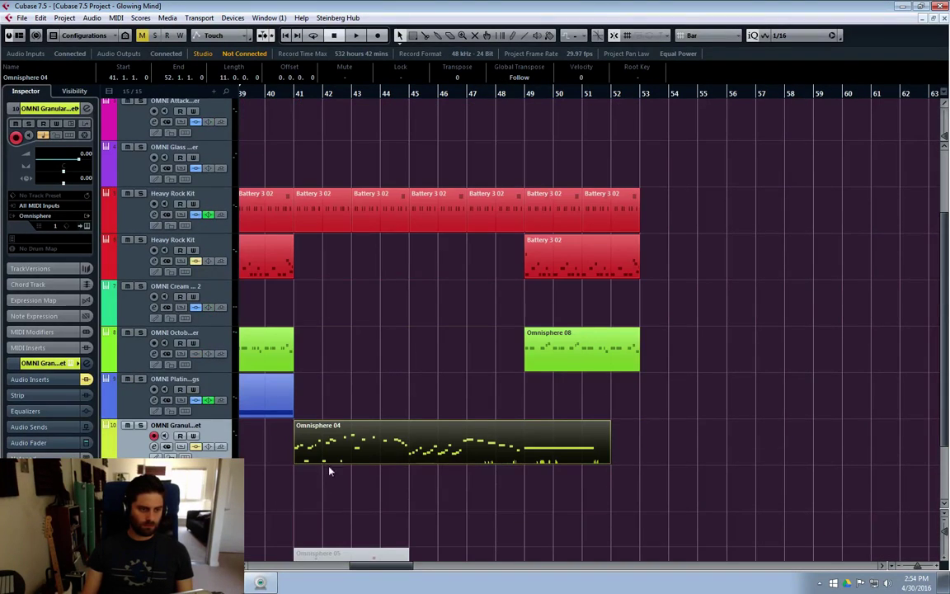
# Step: Lower the OMNI Granular Guitaret channel volume to -9.88 dB
pyautogui.click(82, 407)
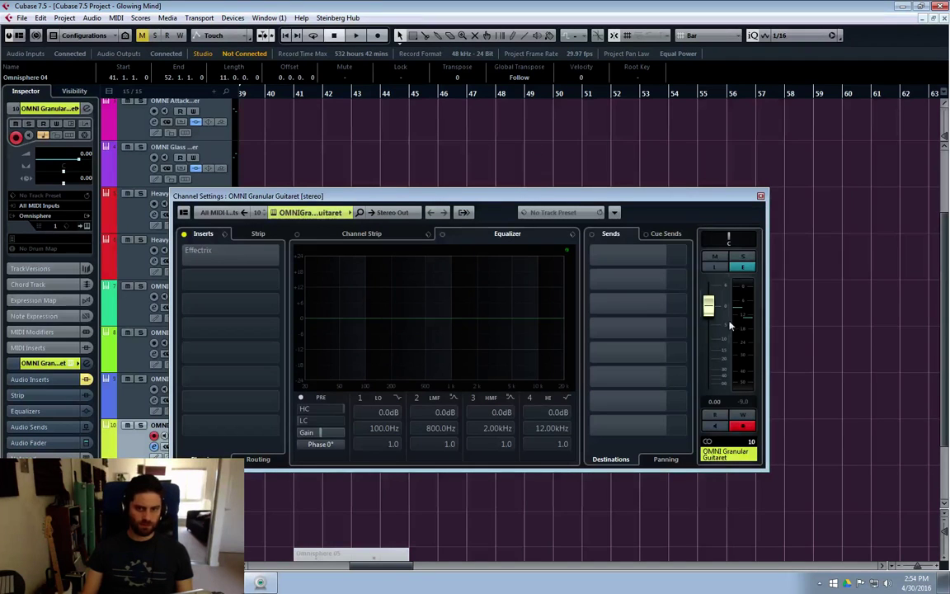
pyautogui.click(759, 197)
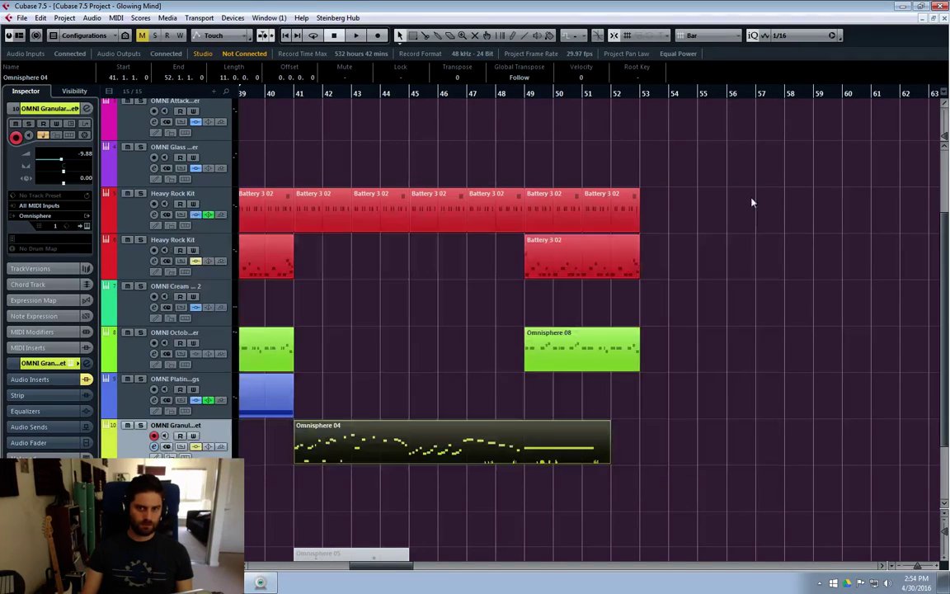
# Step: View the copied Omnisphere 04 part's notes in the Key Editor and play the arrangement from about bar 37
pyautogui.doubleClick(361, 442)
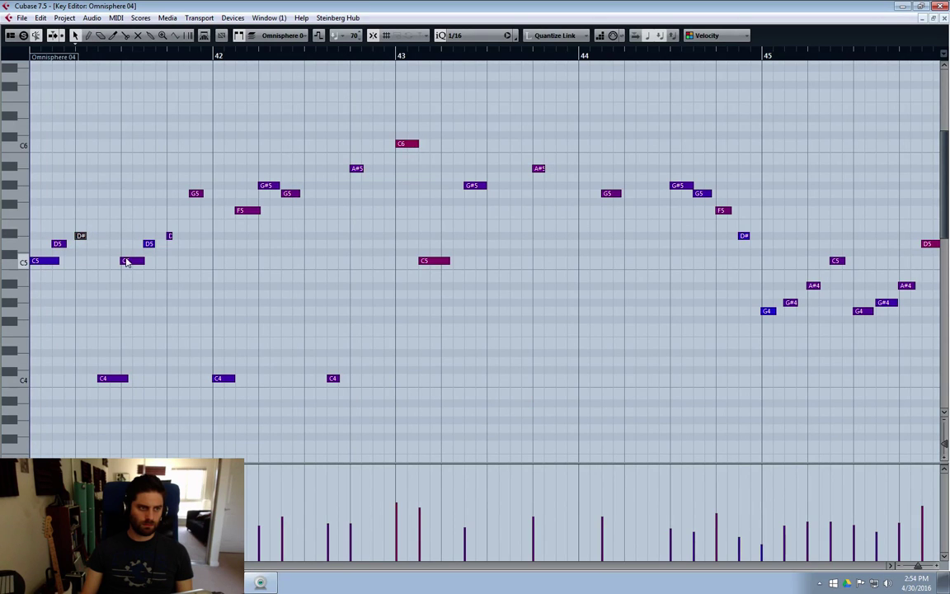
pyautogui.click(942, 18)
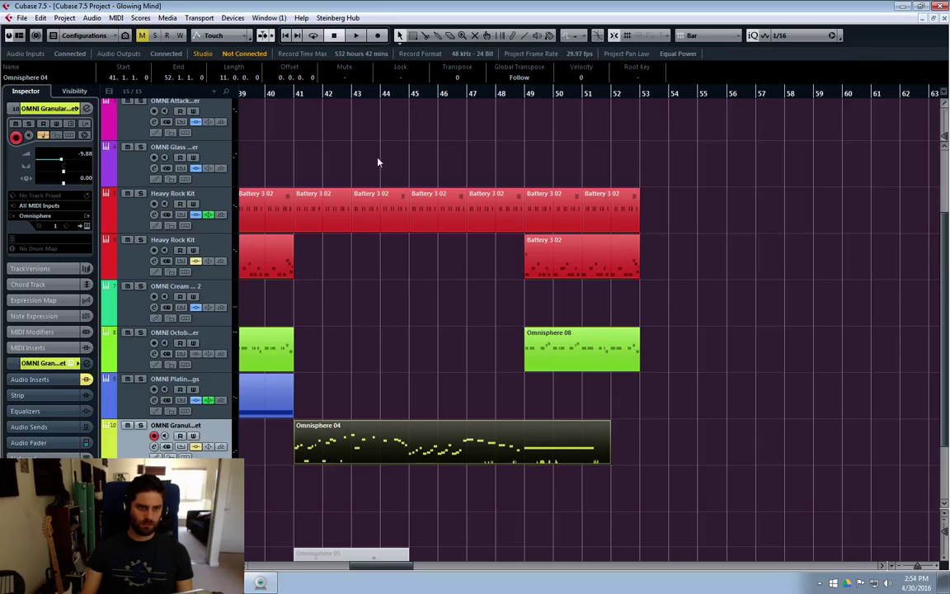
pyautogui.click(263, 103)
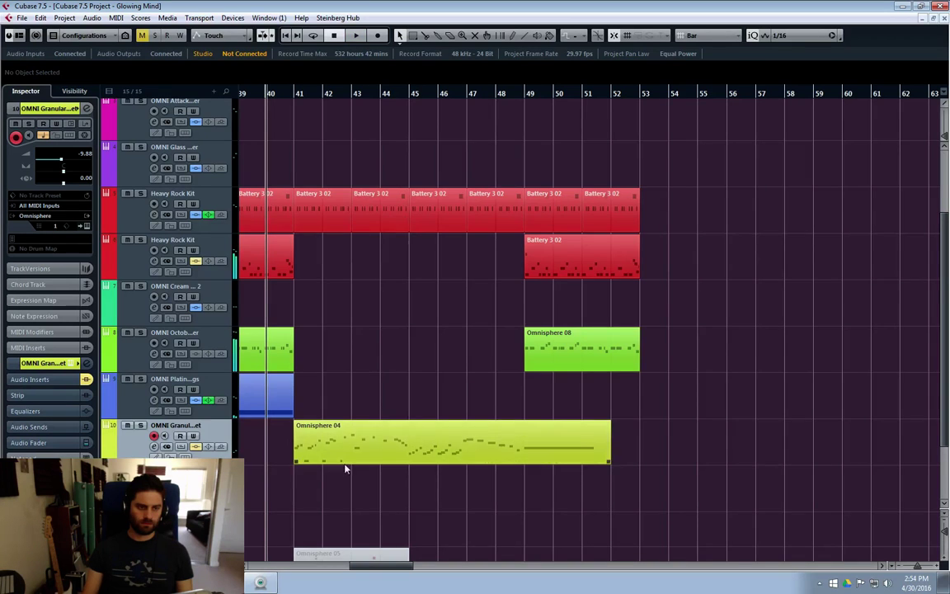
pyautogui.scroll(3, 322, 470)
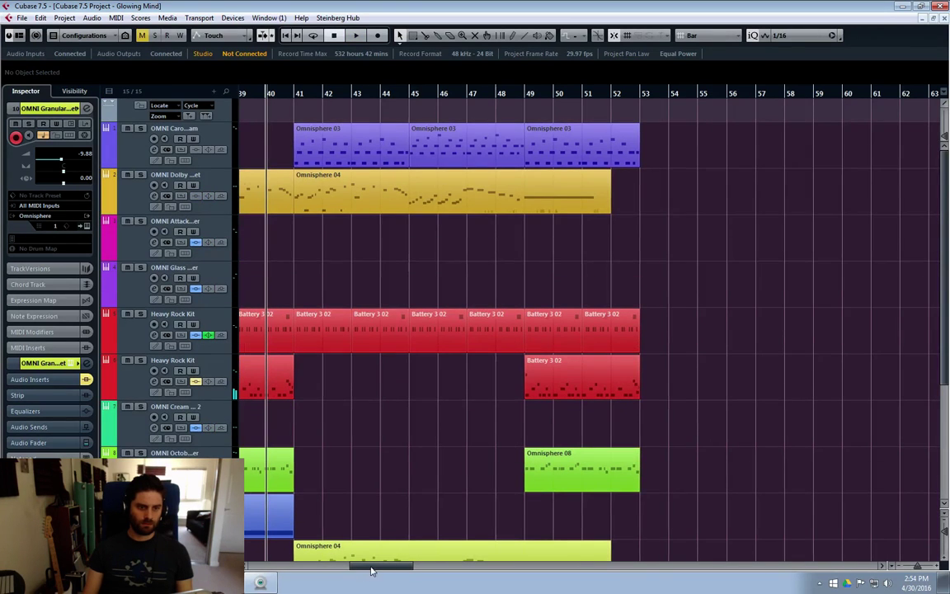
pyautogui.moveTo(371, 569); pyautogui.dragTo(350, 570)
pyautogui.click(396, 97)
pyautogui.press('space')
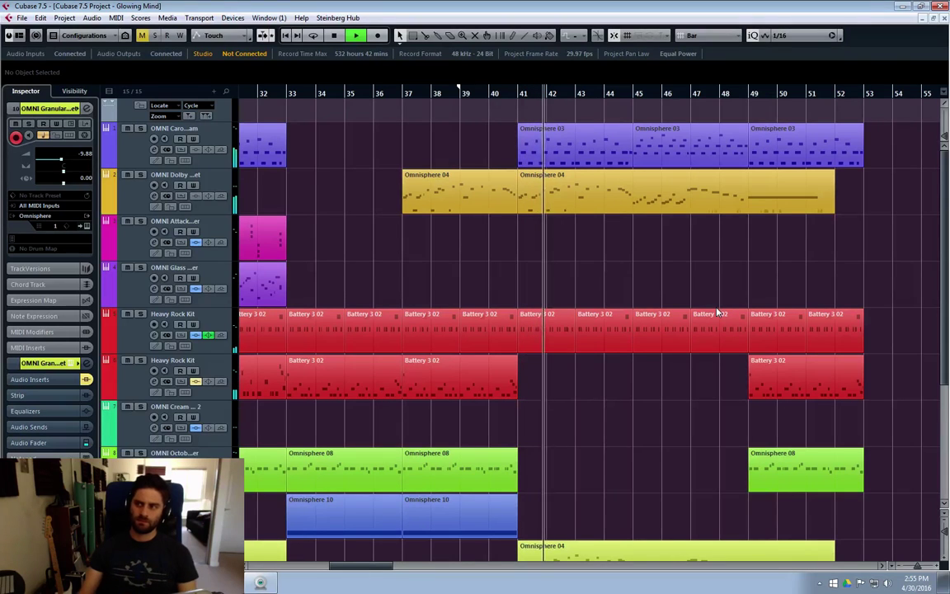
# Step: Raise the OMNI Granular Guitaret channel volume to -3.40 dB during playback
pyautogui.scroll(-2, 680, 256)
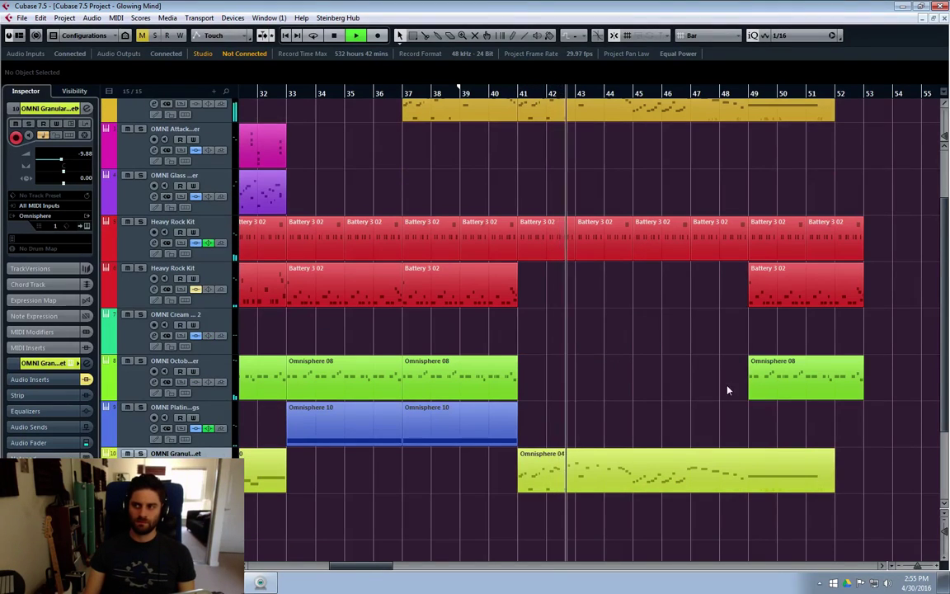
pyautogui.press('e')
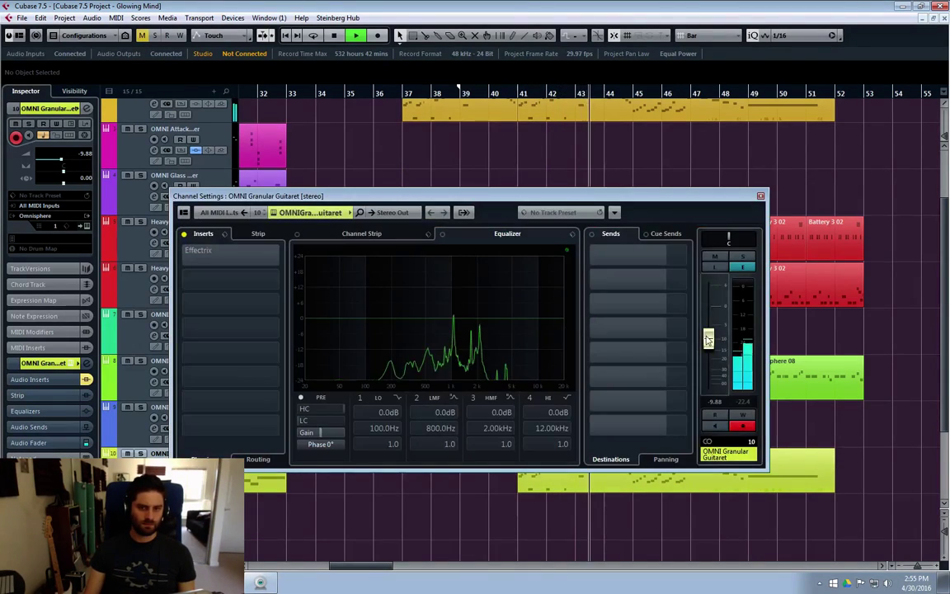
pyautogui.moveTo(708, 339); pyautogui.dragTo(710, 333)
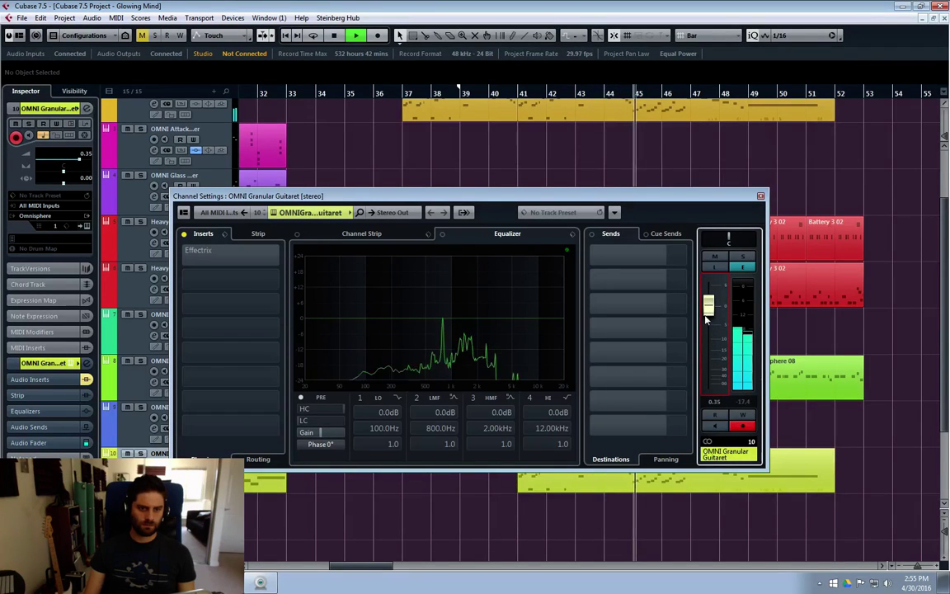
pyautogui.moveTo(708, 312); pyautogui.dragTo(711, 328)
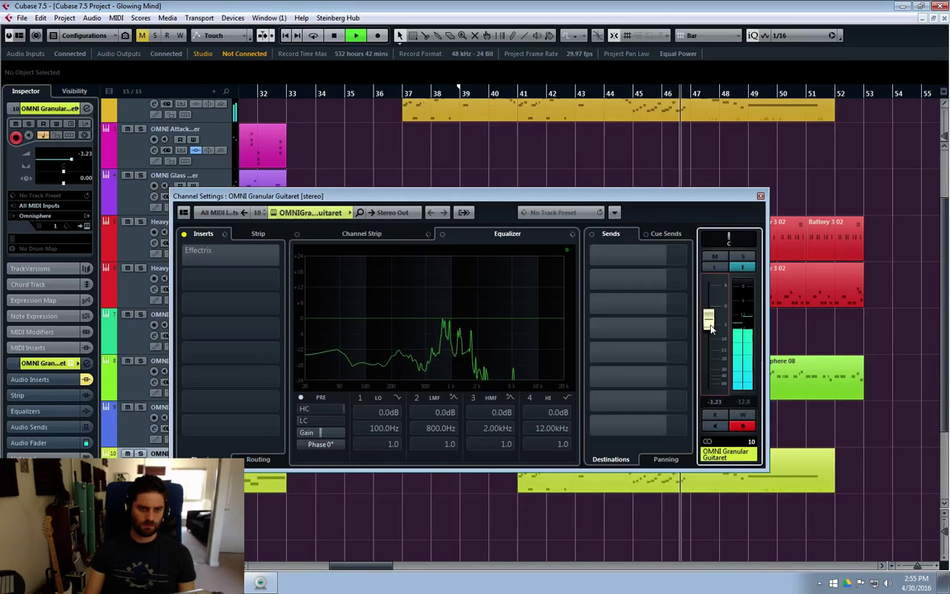
# Step: Add the DualFilter effect to the second insert slot of the OMNI Granular Guitaret channel
pyautogui.click(231, 276)
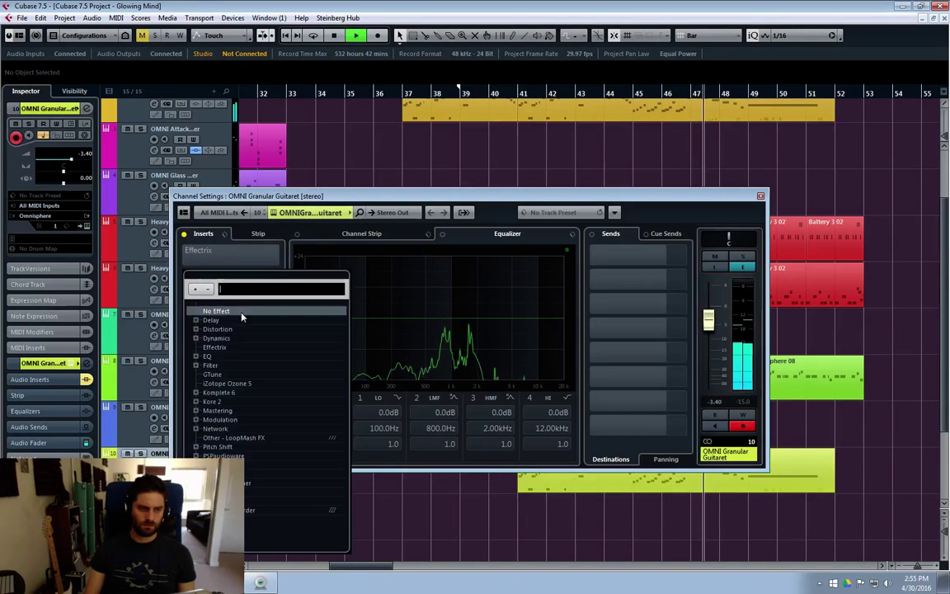
pyautogui.click(211, 364)
pyautogui.click(218, 375)
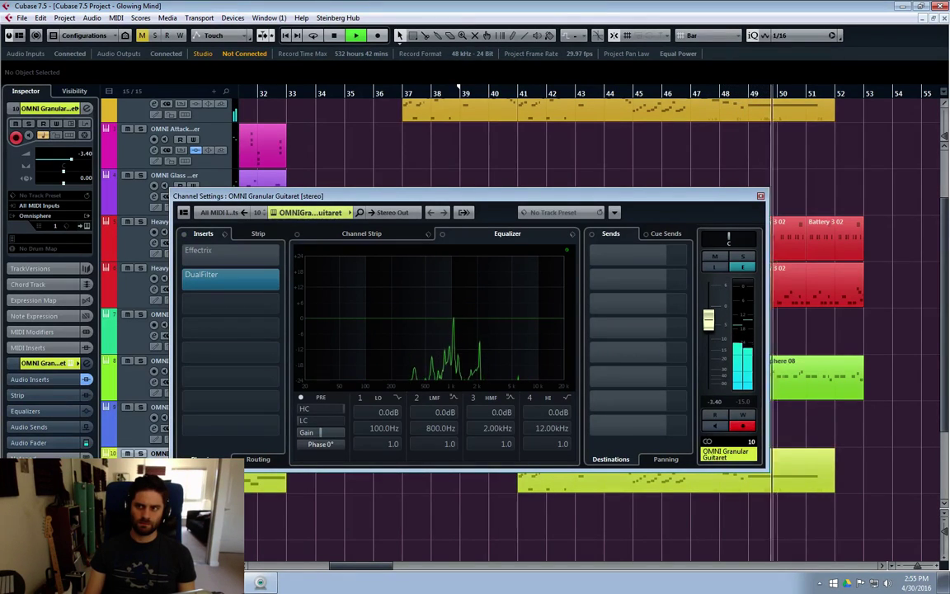
pyautogui.click(760, 196)
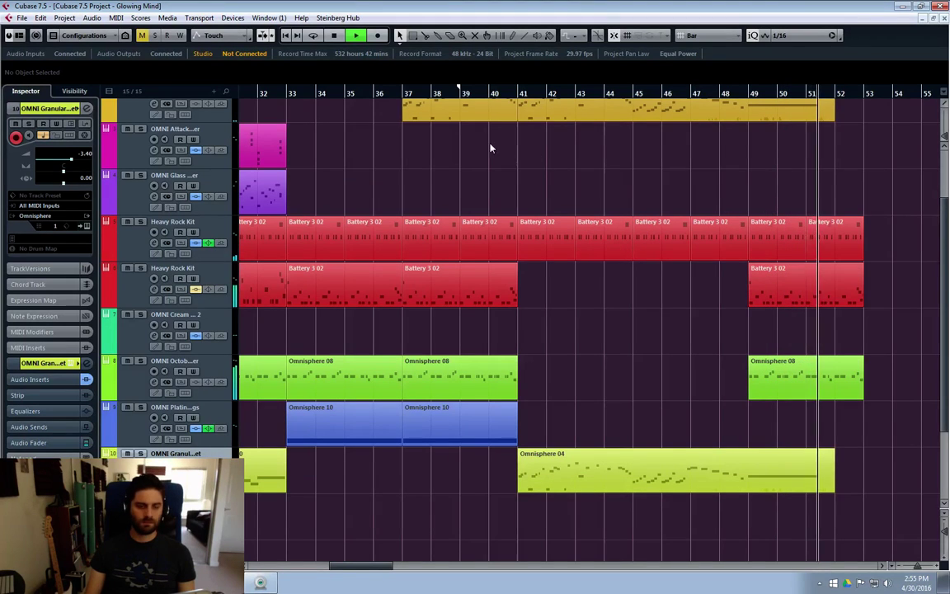
# Step: Replay from bar 39 and add iZotope Ozone 5 to the third insert slot of the OMNI Granular Guitaret channel
pyautogui.click(459, 94)
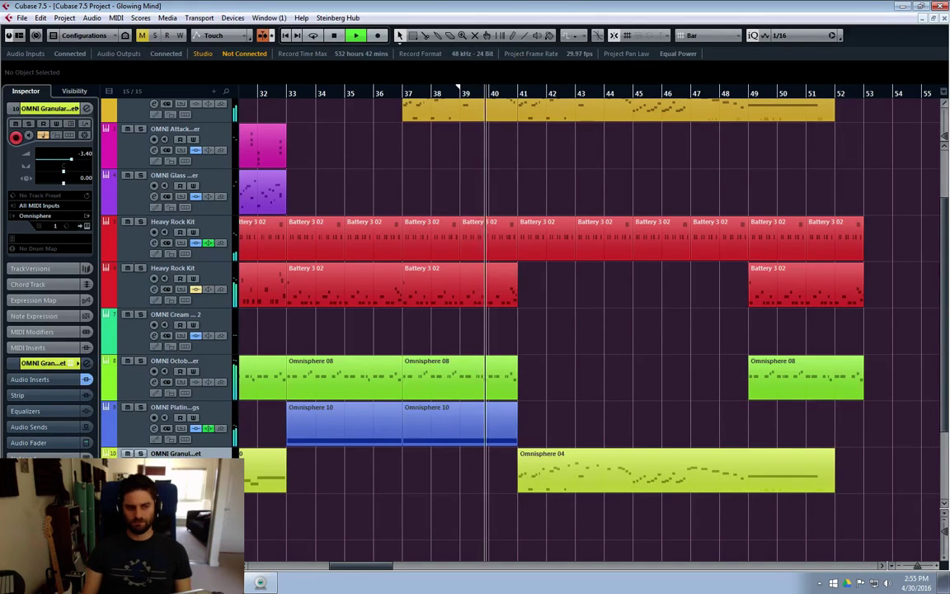
pyautogui.press('e')
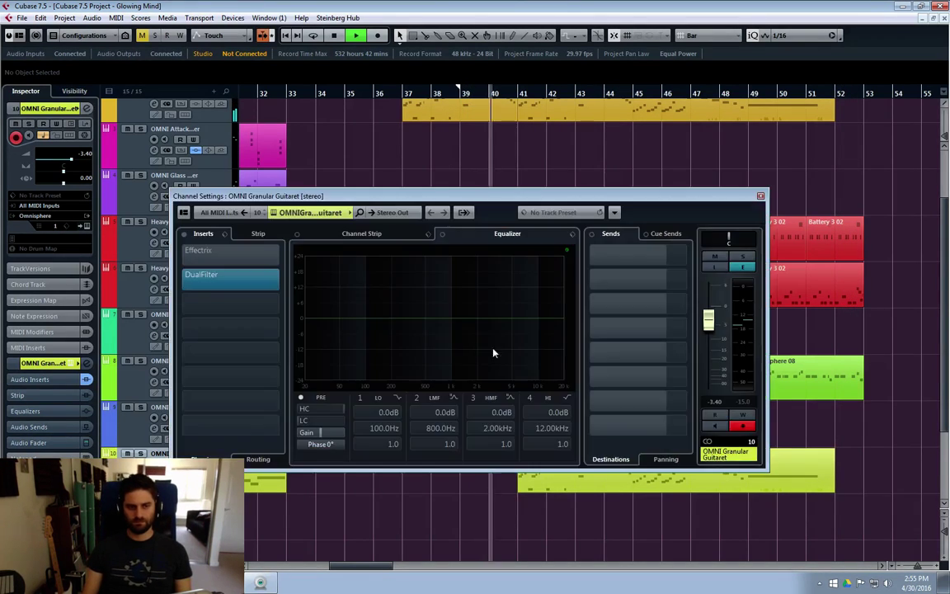
pyautogui.click(244, 307)
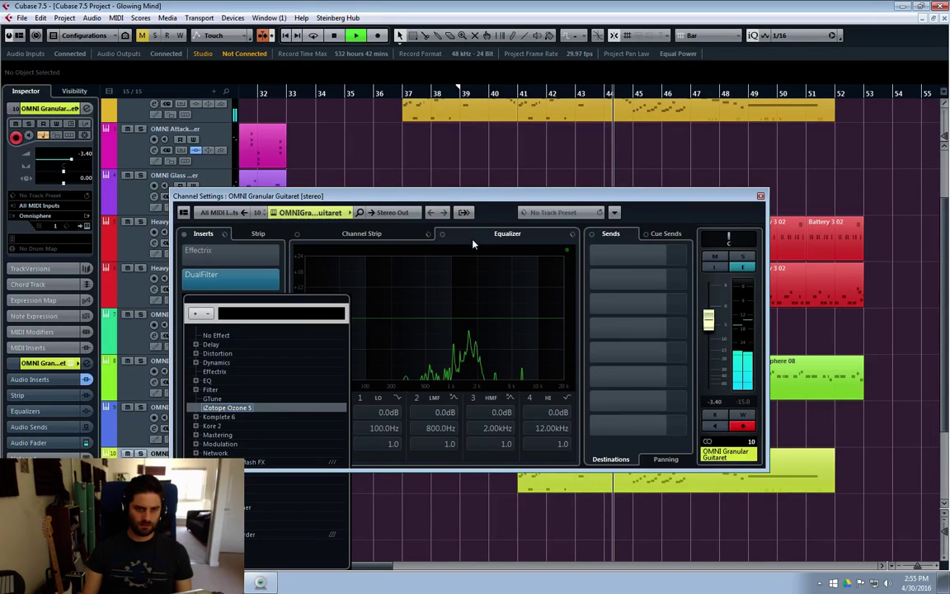
pyautogui.press('Return')
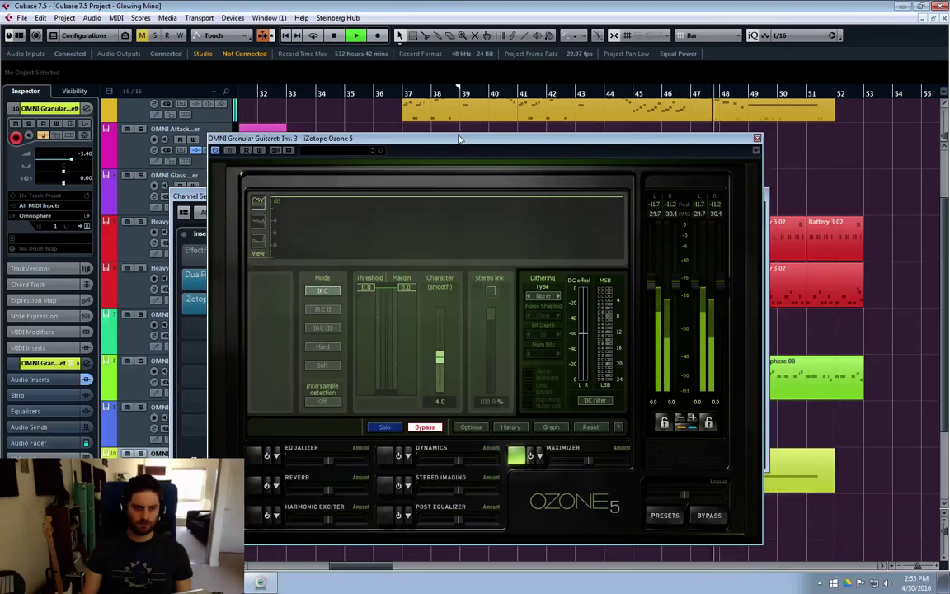
# Step: Enable the Harmonic Exciter in Ozone 5, set the Amt of bands 3 and 4 to 0.4, and stop playback
pyautogui.click(267, 515)
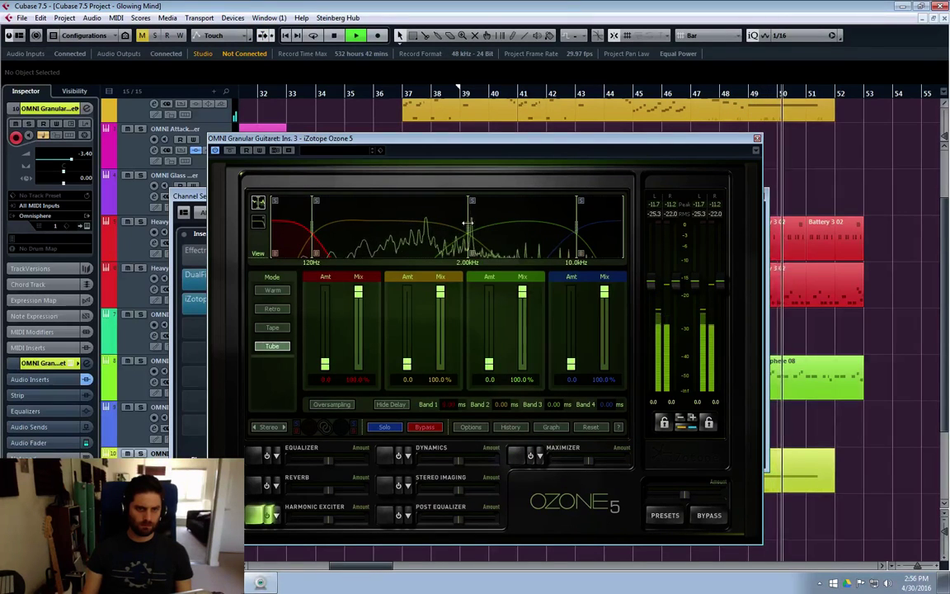
pyautogui.click(491, 381)
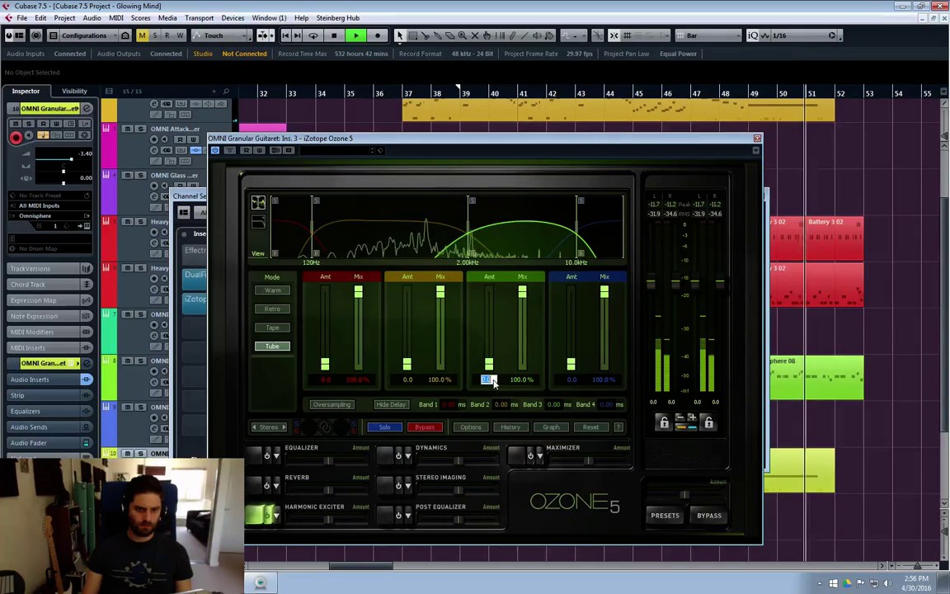
pyautogui.write('0.4')
pyautogui.press('Return')
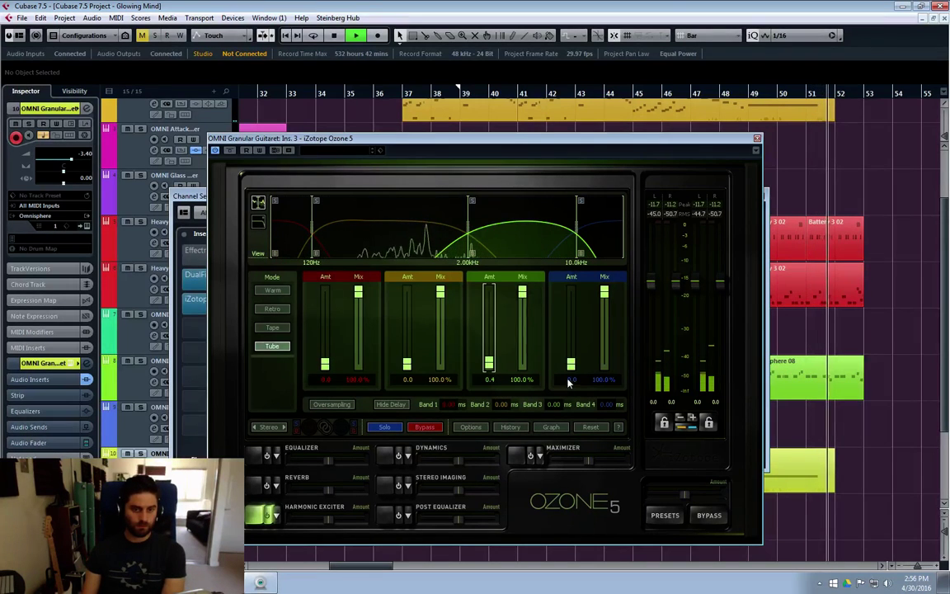
pyautogui.click(569, 380)
pyautogui.write('0.4')
pyautogui.press('Return')
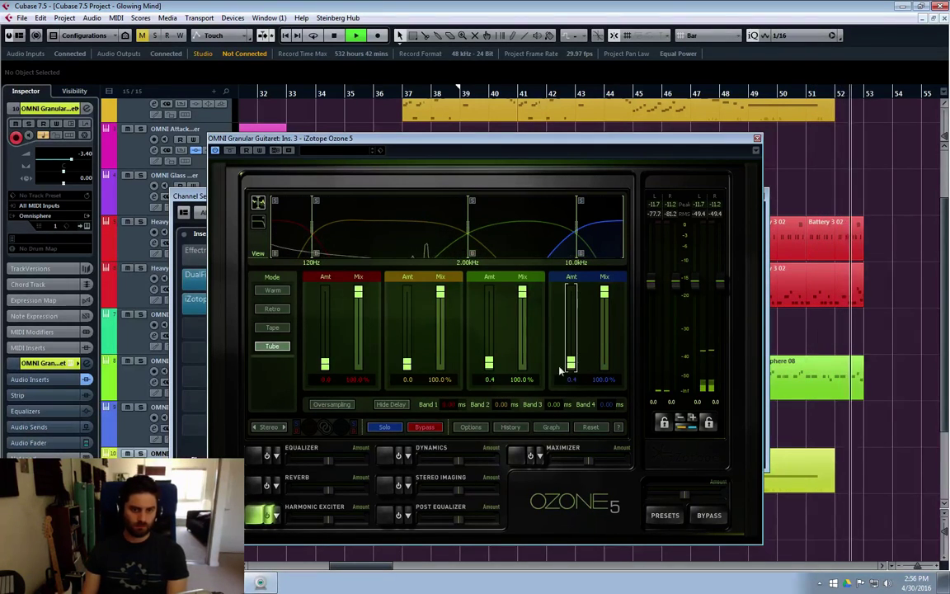
pyautogui.press('space')
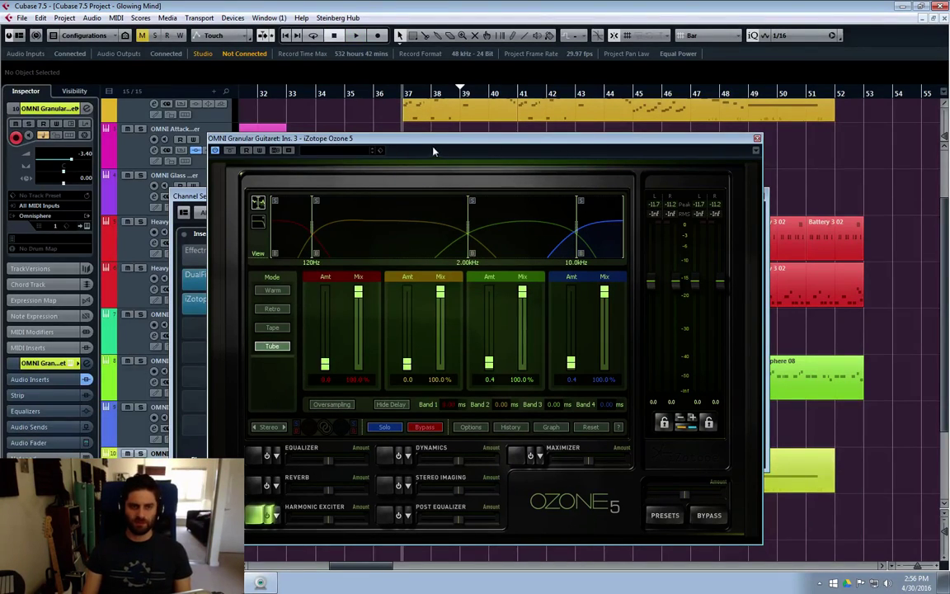
# Step: Close the channel settings and Ozone 5 windows and replay the arrangement from bar 39
pyautogui.moveTo(338, 138); pyautogui.dragTo(497, 133)
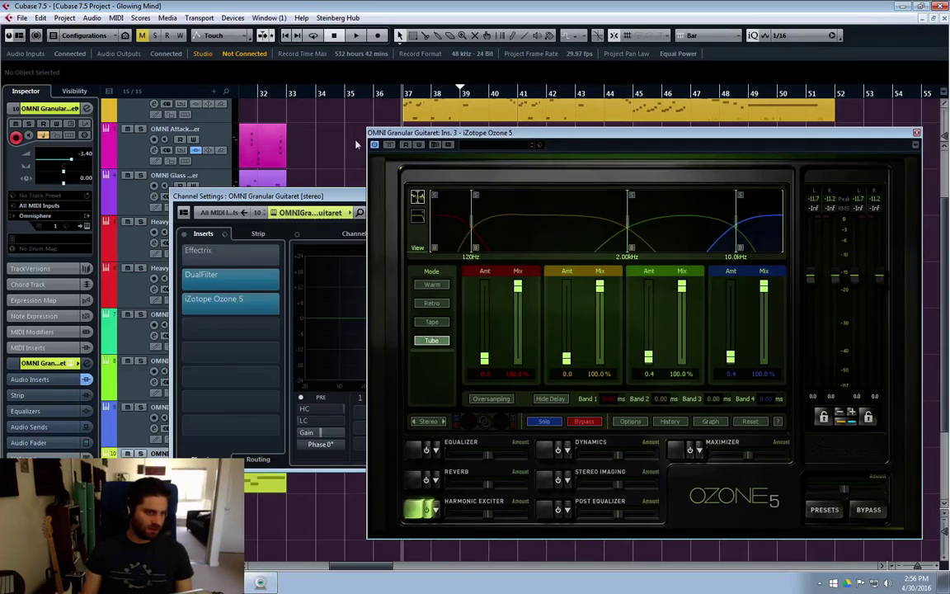
pyautogui.moveTo(252, 195); pyautogui.dragTo(193, 172)
pyautogui.click(693, 173)
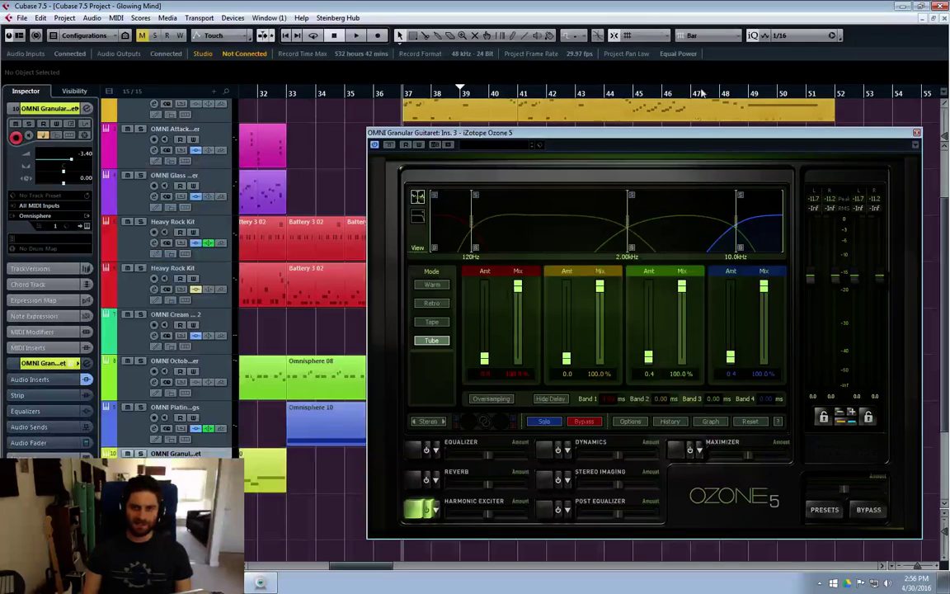
pyautogui.moveTo(703, 132); pyautogui.dragTo(604, 128)
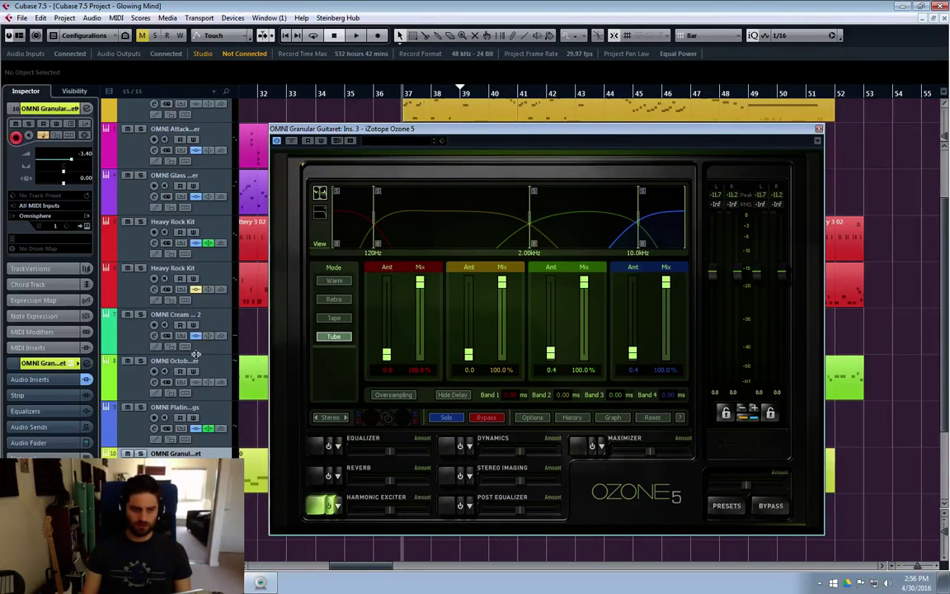
pyautogui.click(819, 130)
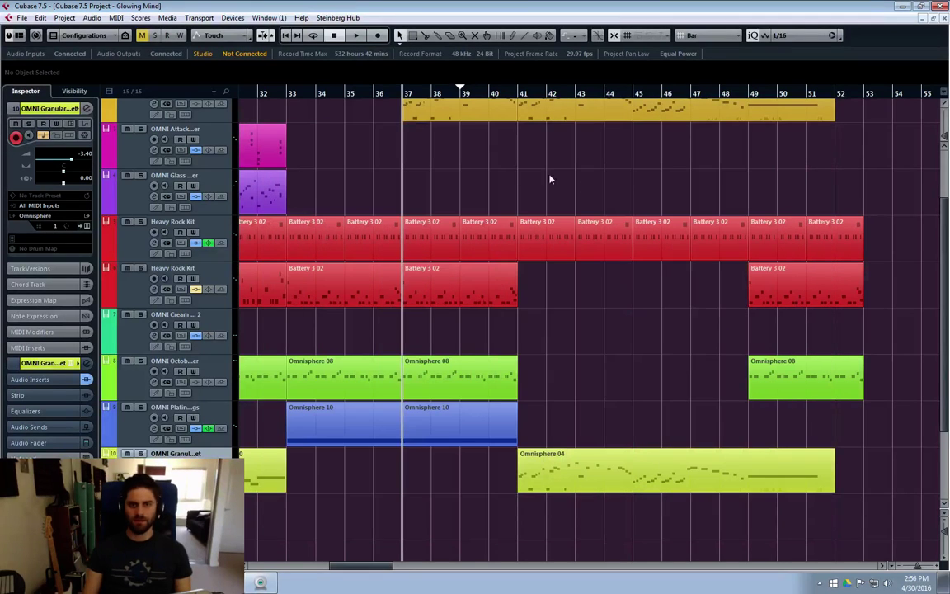
pyautogui.click(460, 92)
pyautogui.press('space')
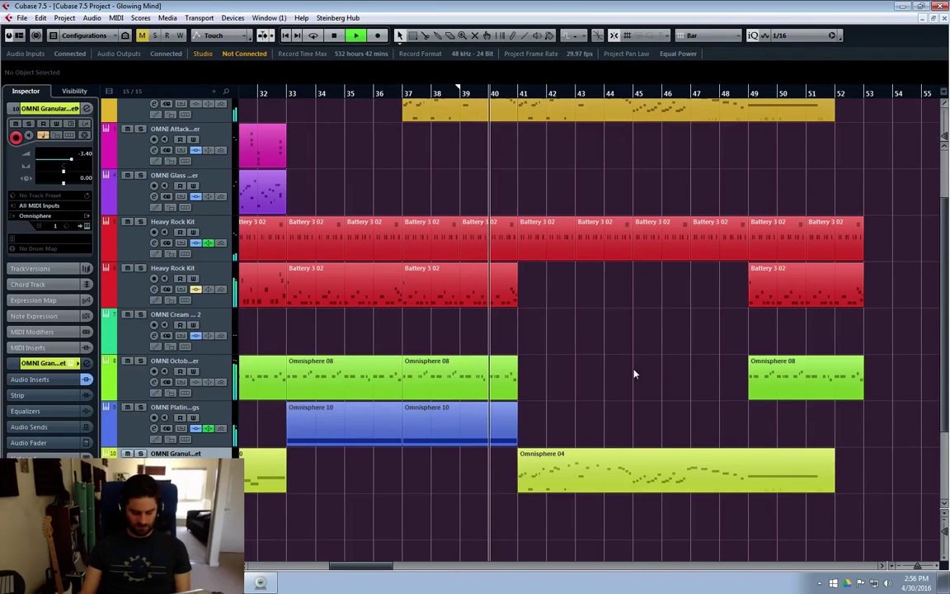
# Step: Raise the exciter Amt of bands 3 and 4 to 1.8 and move the crossover between bands 2 and 3 to 1.77 kHz
pyautogui.press('e')
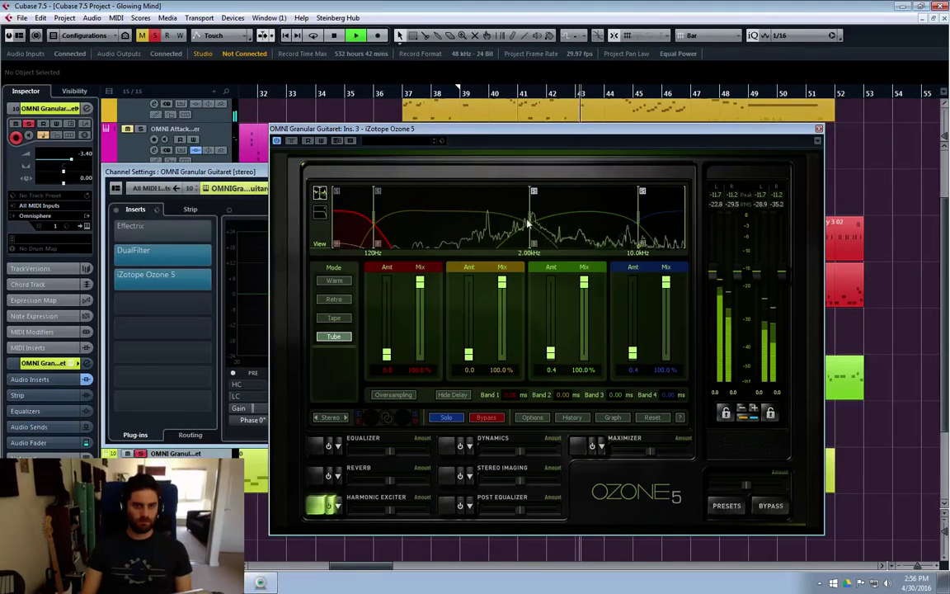
pyautogui.moveTo(551, 354); pyautogui.dragTo(552, 347)
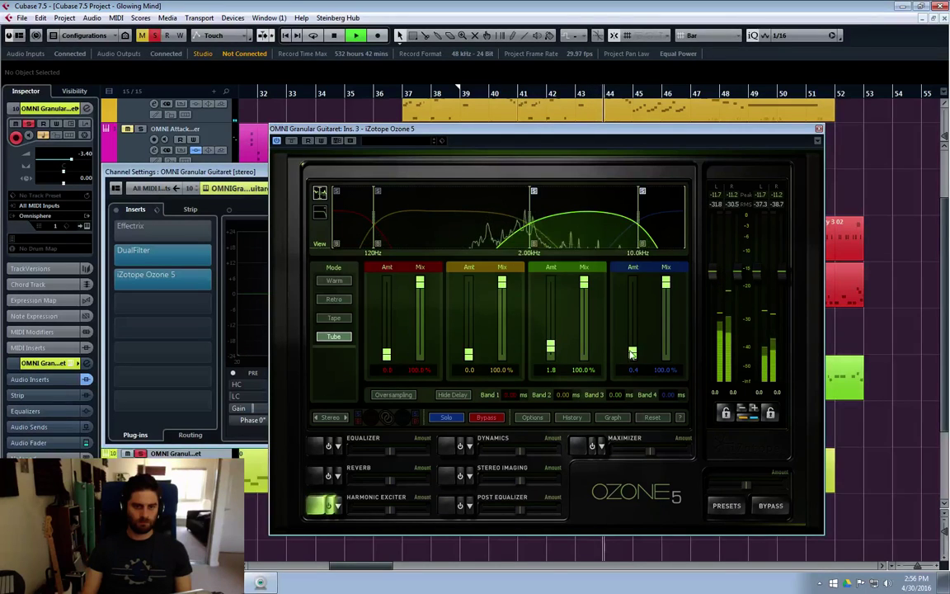
pyautogui.moveTo(633, 354); pyautogui.dragTo(633, 348)
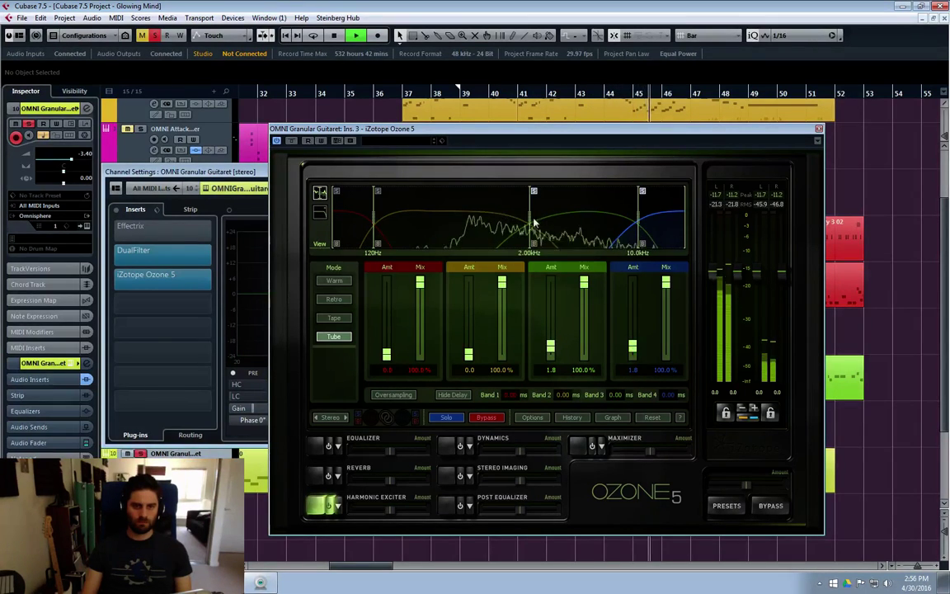
pyautogui.moveTo(516, 217); pyautogui.dragTo(525, 221)
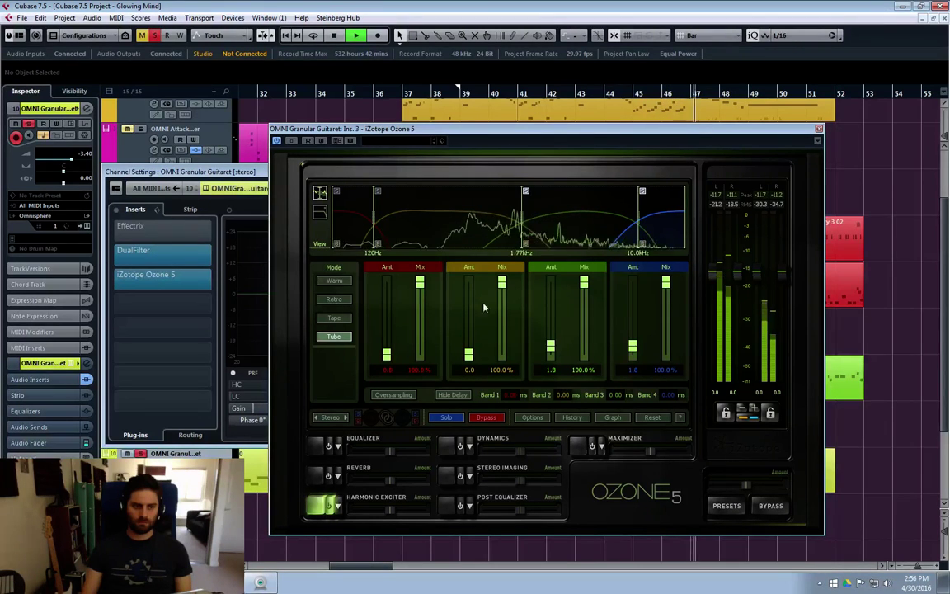
# Step: Close the Ozone 5 window and raise the OMNI Granular Guitaret channel volume to -1.99 dB
pyautogui.click(819, 131)
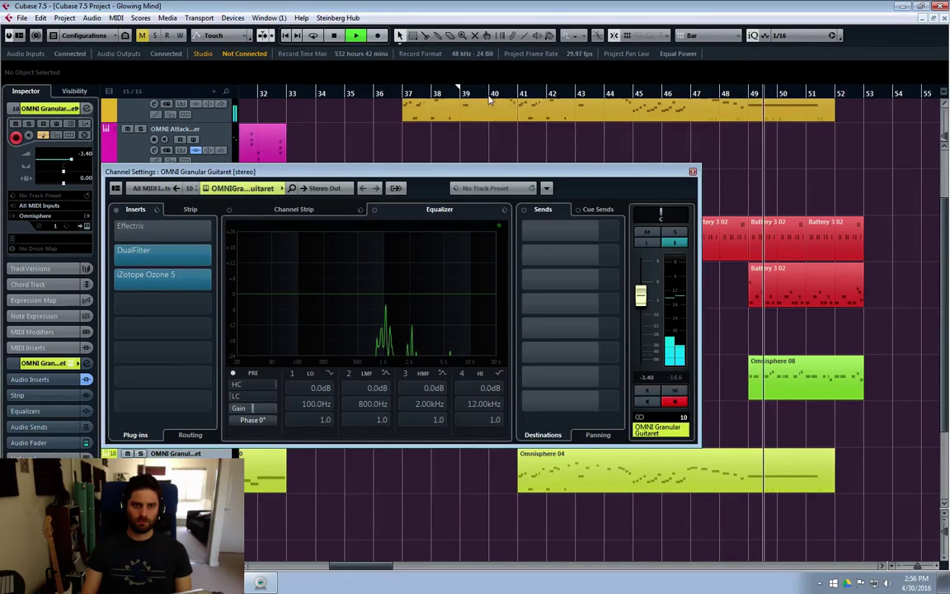
pyautogui.moveTo(640, 300); pyautogui.dragTo(642, 298)
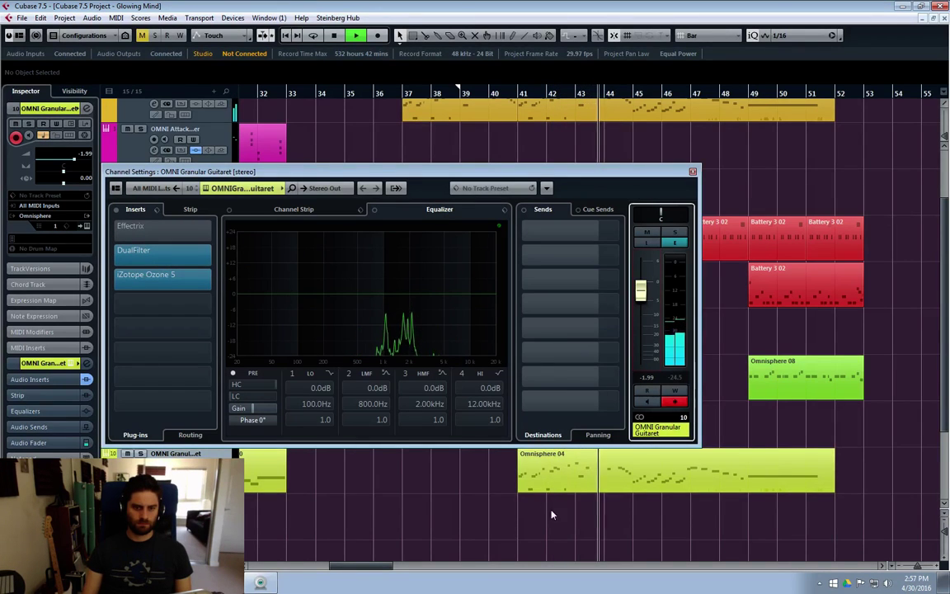
# Step: Transpose all notes of the Omnisphere 04 part at bar 41 down one octave, comparing both octaves during playback, and close the Key Editor
pyautogui.doubleClick(538, 475)
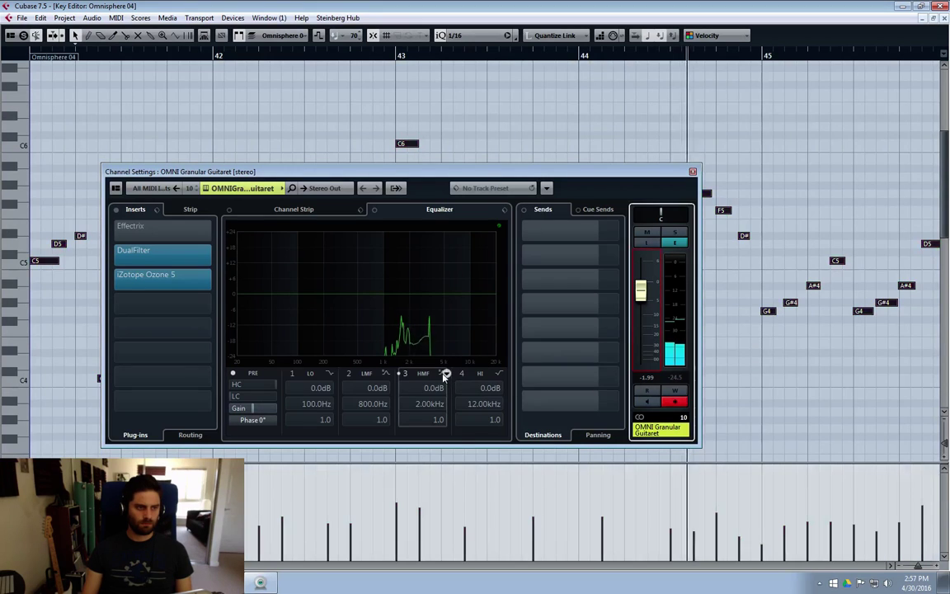
pyautogui.click(693, 174)
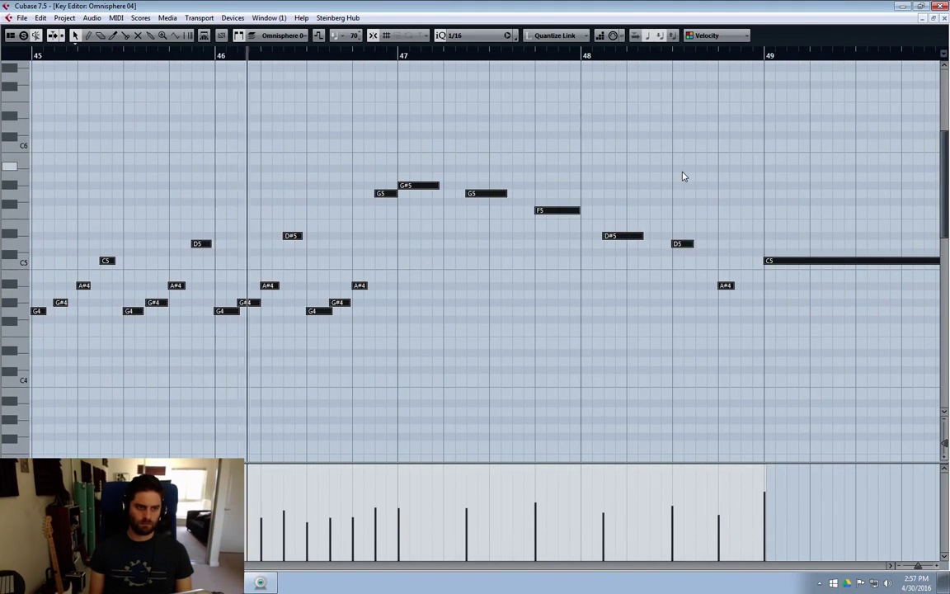
pyautogui.hotkey('shift', 'Down')
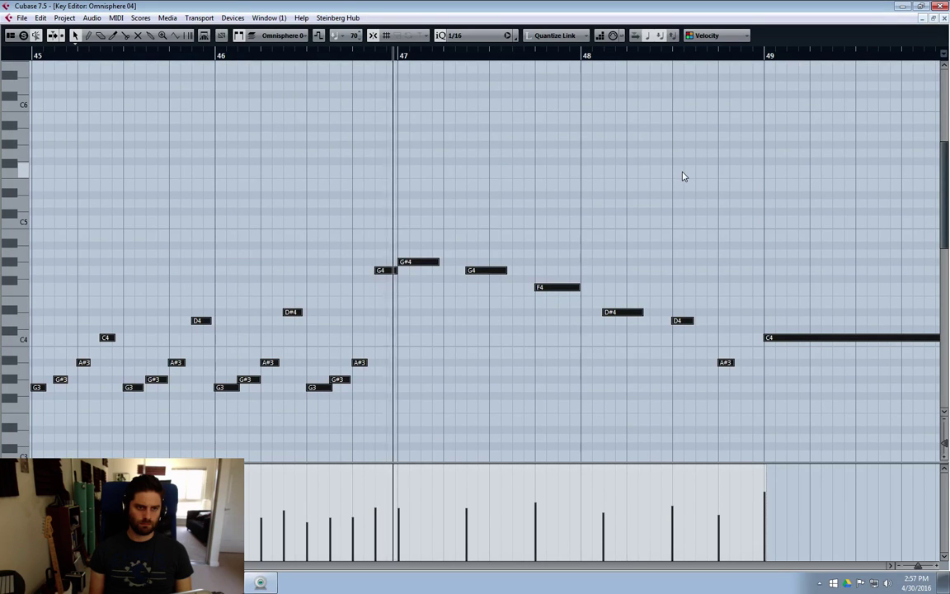
pyautogui.hotkey('shift', 'Up')
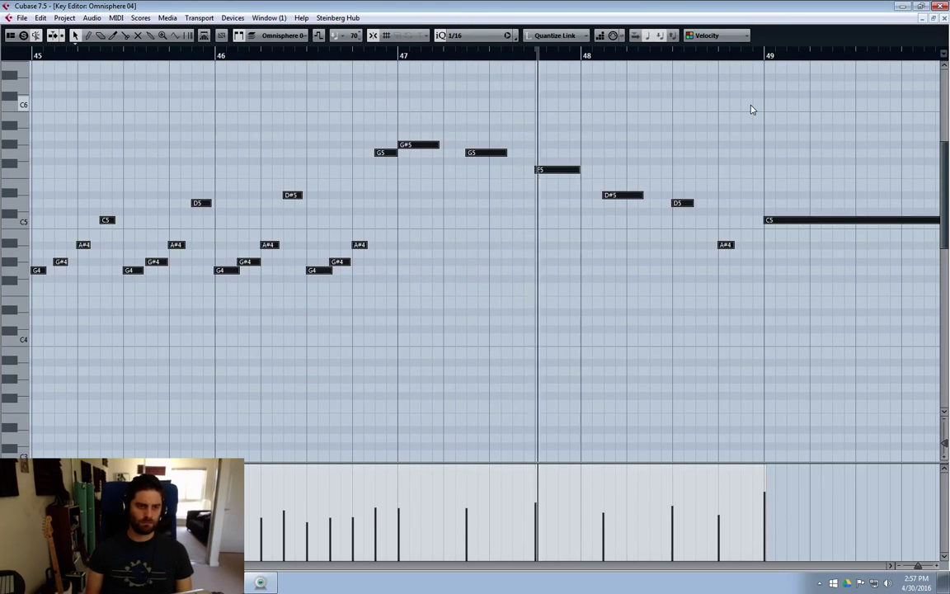
pyautogui.hotkey('shift', 'Down')
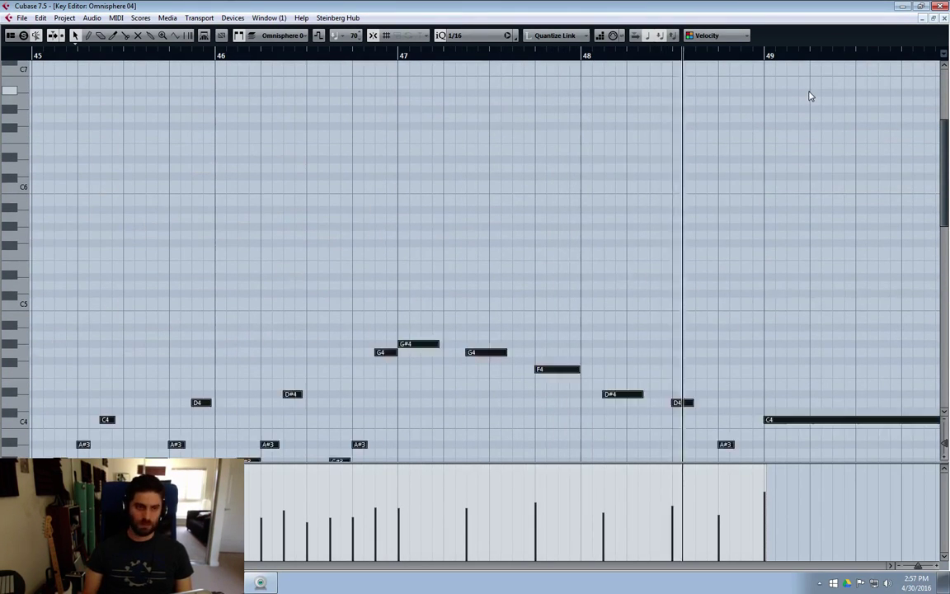
pyautogui.scroll(-2, 810, 97)
pyautogui.click(934, 18)
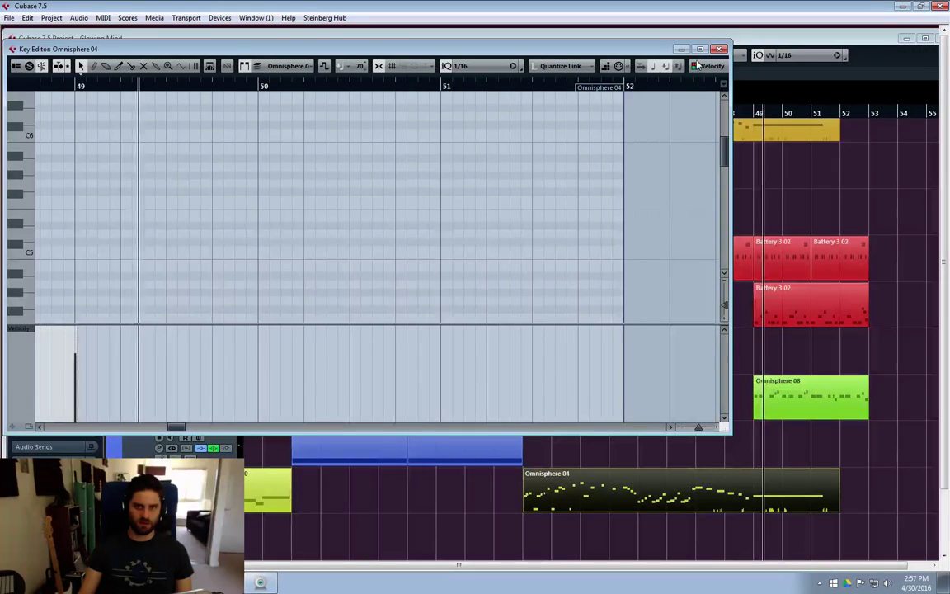
pyautogui.click(701, 49)
pyautogui.click(941, 18)
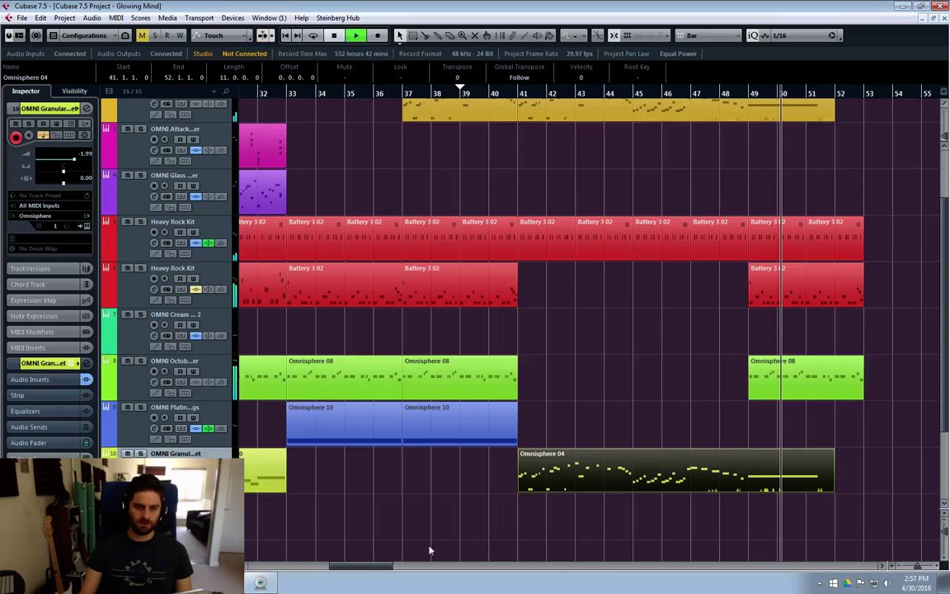
pyautogui.click(594, 344)
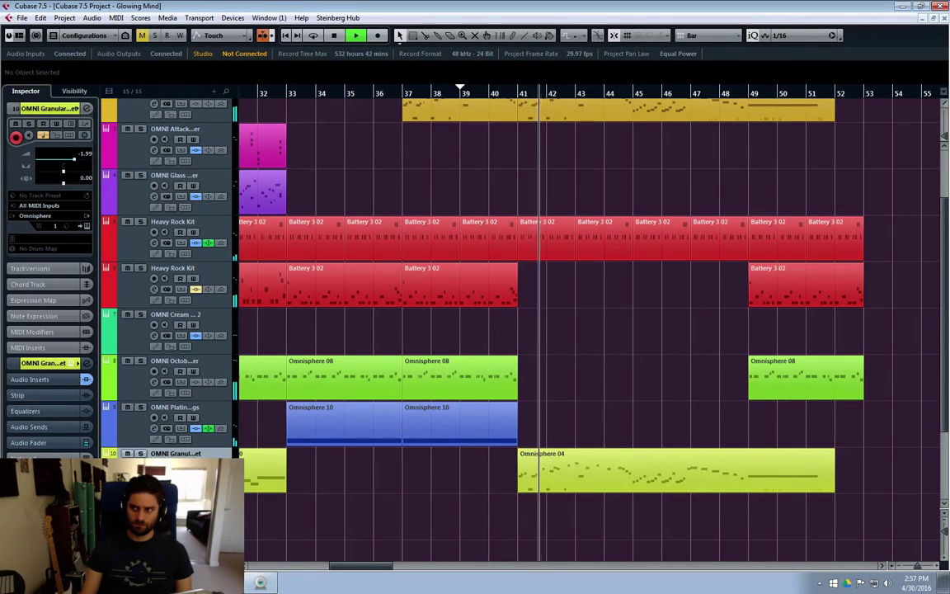
# Step: Lengthen all Omnisphere 04 notes slightly, replay from bar 41, and audition them one octave higher before returning to the lower octave
pyautogui.doubleClick(543, 489)
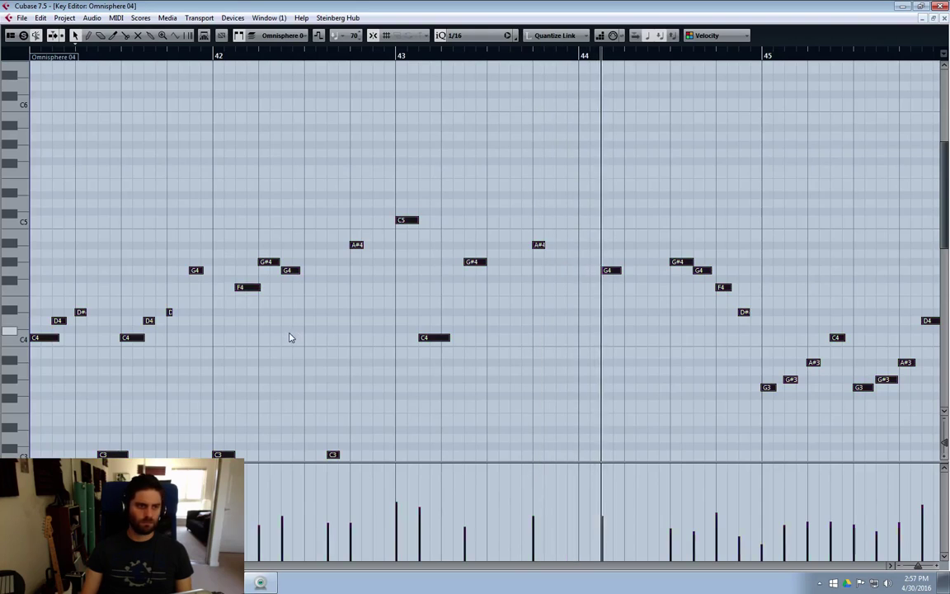
pyautogui.moveTo(170, 311); pyautogui.dragTo(176, 313)
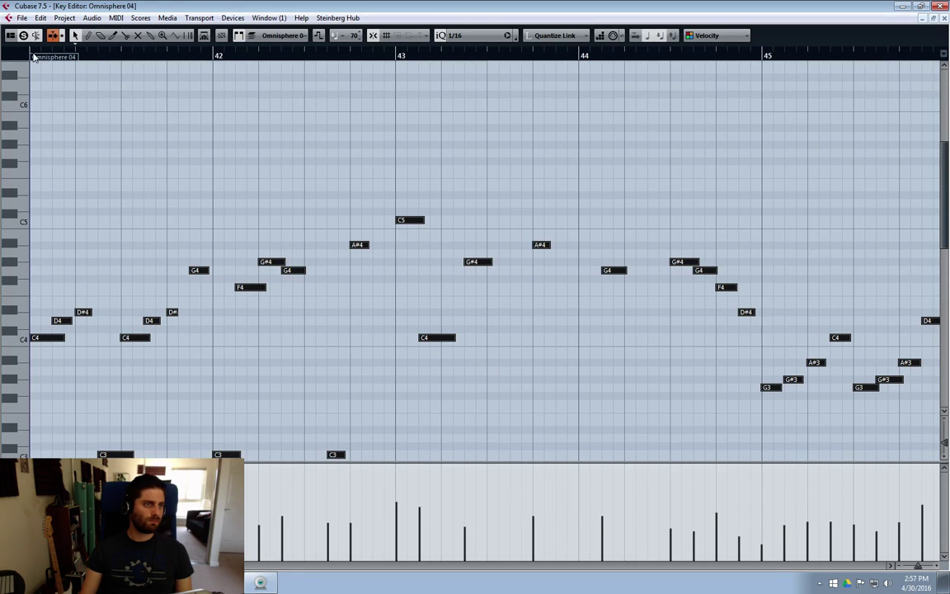
pyautogui.click(33, 56)
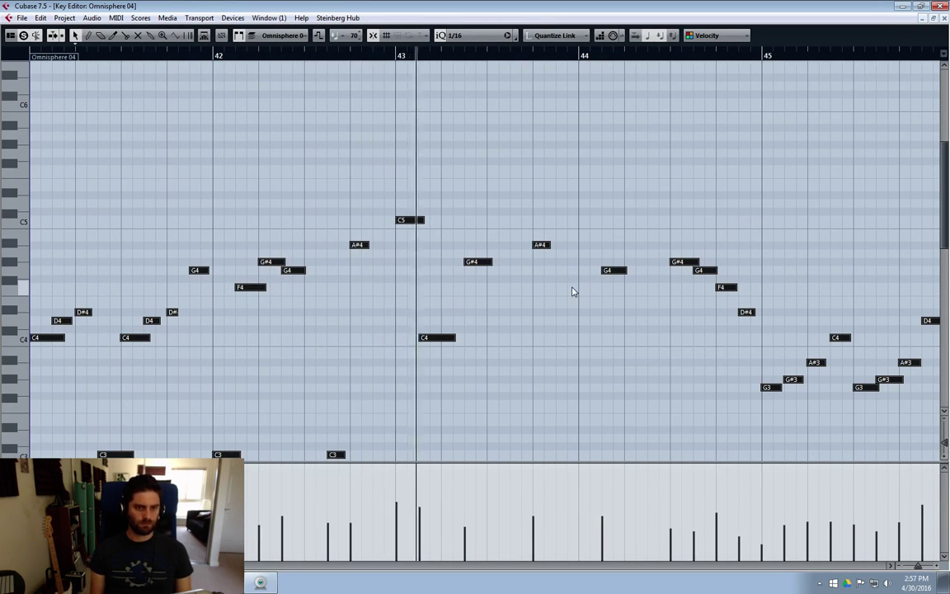
pyautogui.scroll(3, 571, 290)
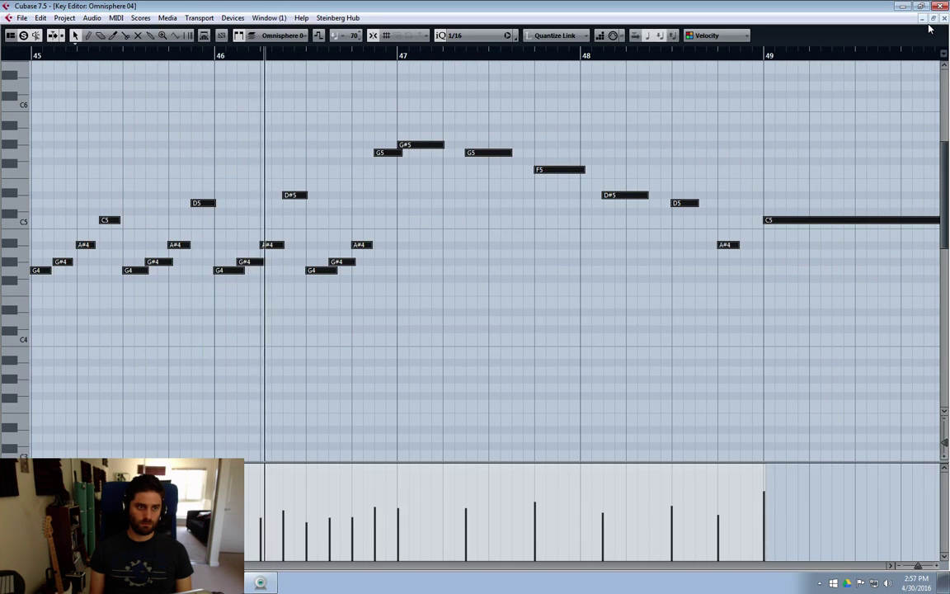
pyautogui.hotkey('shift', 'Down')
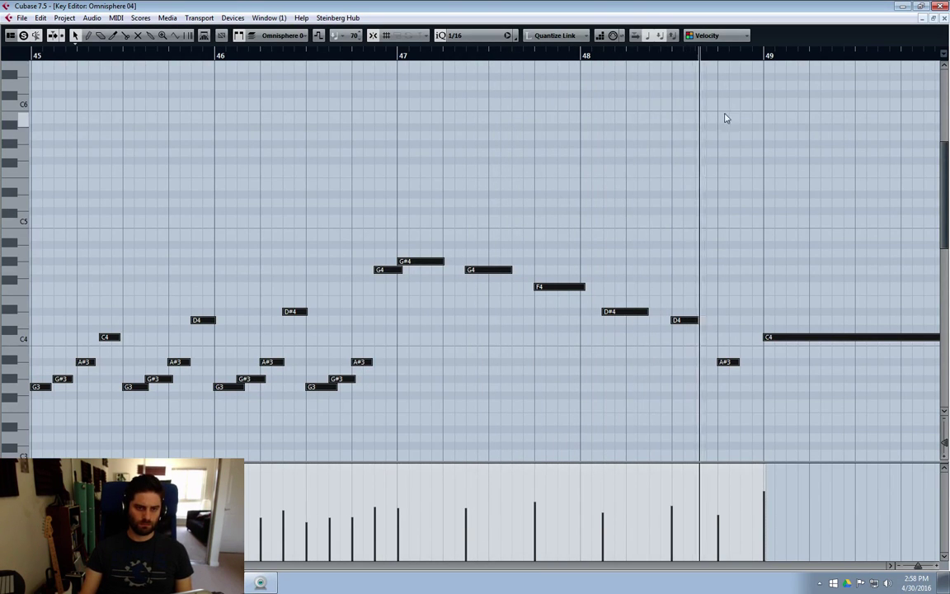
pyautogui.click(943, 17)
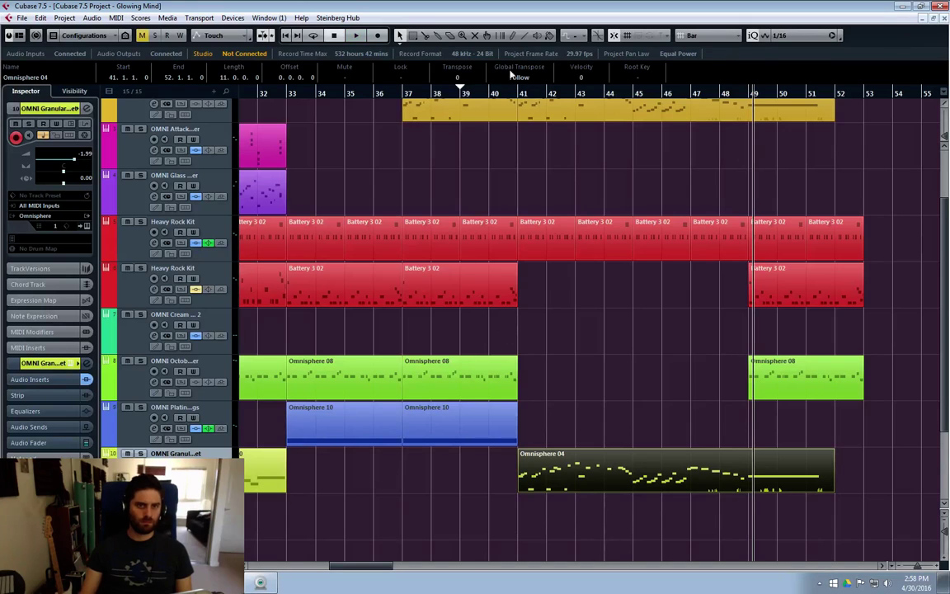
# Step: Replay the Omnisphere 04 part with the OMNI Granular Guitaret channel settings open and the track soloed
pyautogui.press('space')
pyautogui.press('e')
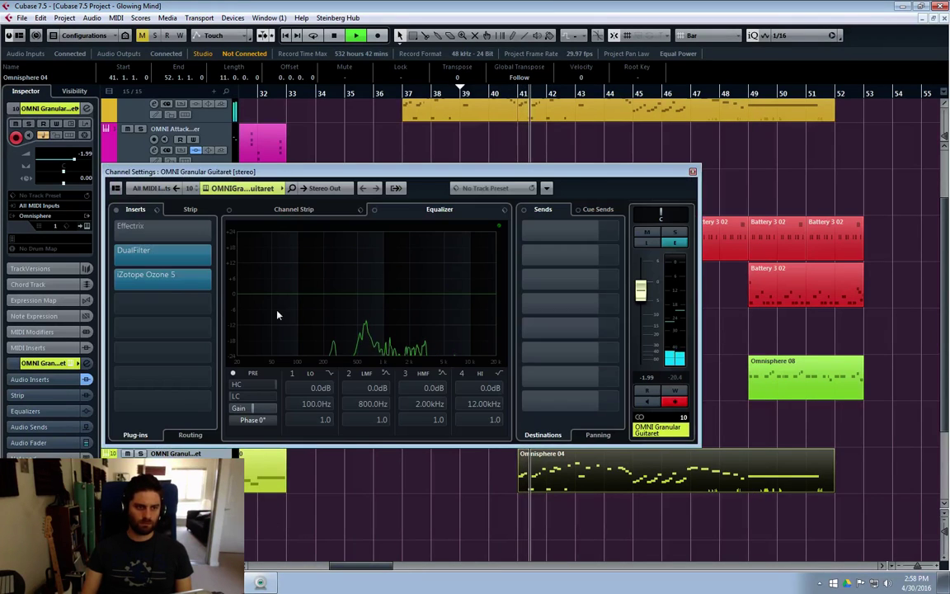
pyautogui.press('s')
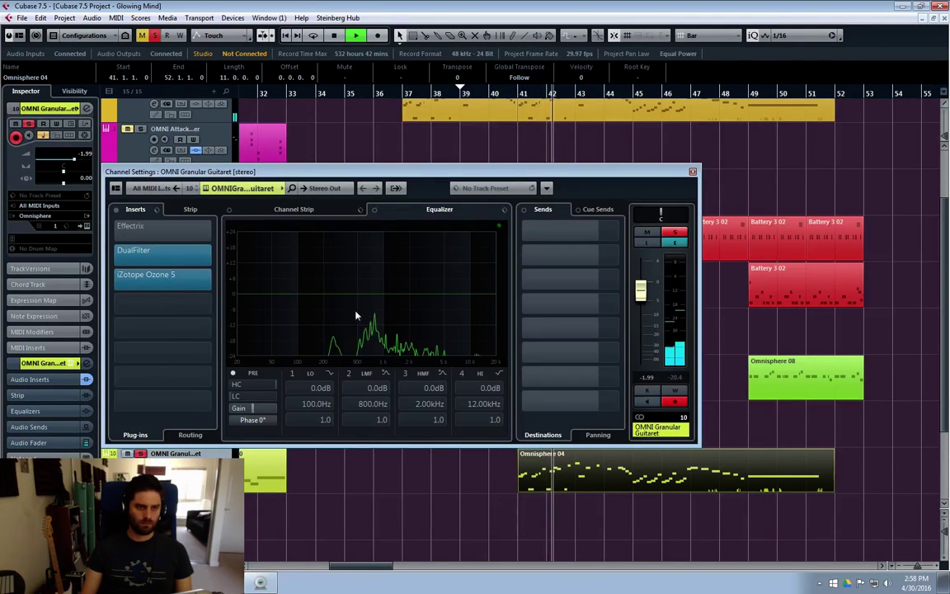
# Step: Try the LMF equalizer band at 1.59 kHz on the OMNI Granular Guitaret channel and switch the band off
pyautogui.moveTo(345, 295); pyautogui.dragTo(401, 280)
pyautogui.moveTo(403, 279)
pyautogui.mouseDown()
pyautogui.moveTo(410, 249)
pyautogui.moveTo(403, 298)
pyautogui.mouseUp()
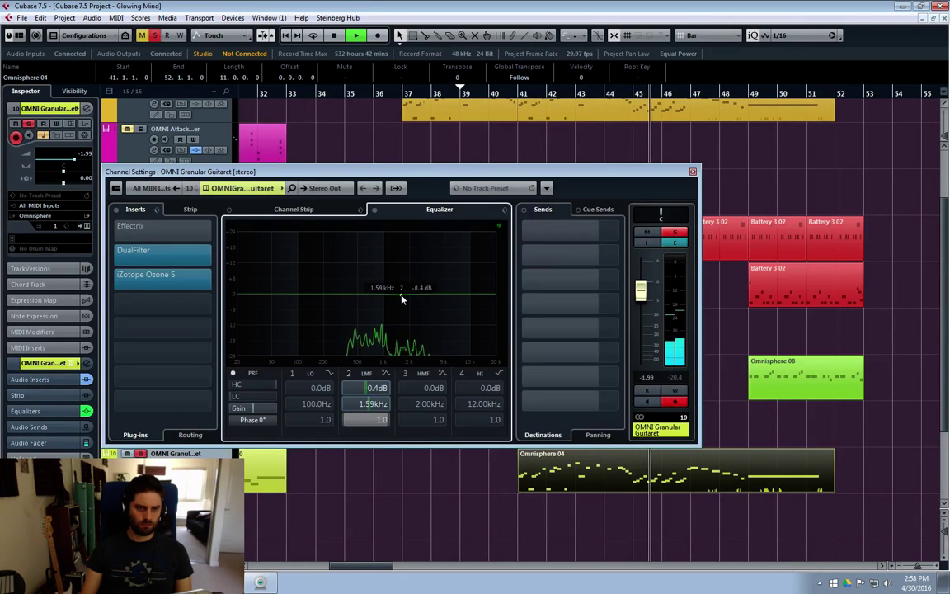
pyautogui.click(343, 373)
# Step: Raise the channel volume to -0.06 dB and move DualFilter and iZotope Ozone 5 to the third and fourth insert slots
pyautogui.moveTo(643, 293); pyautogui.dragTo(645, 287)
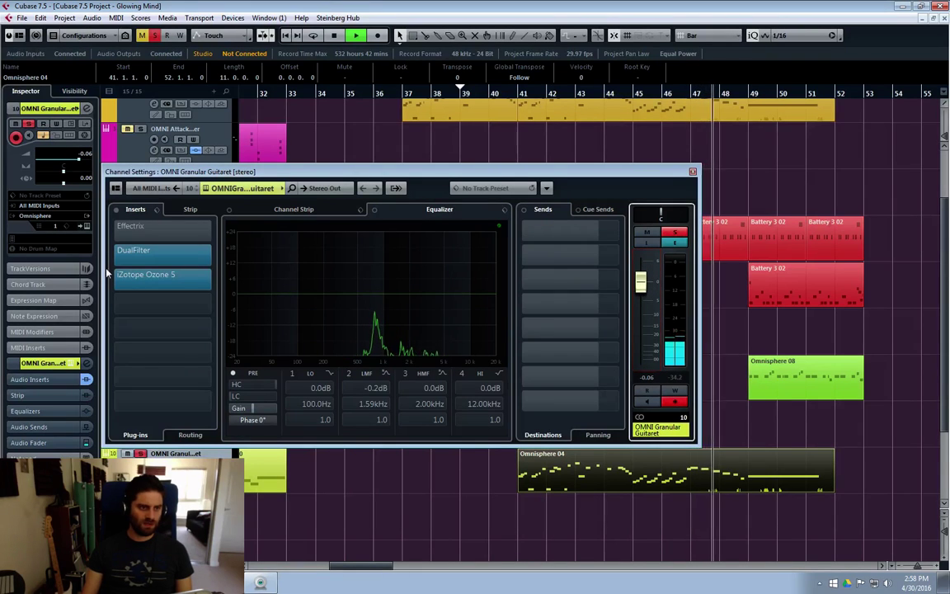
pyautogui.moveTo(119, 274); pyautogui.dragTo(154, 302)
pyautogui.moveTo(161, 259); pyautogui.dragTo(153, 279)
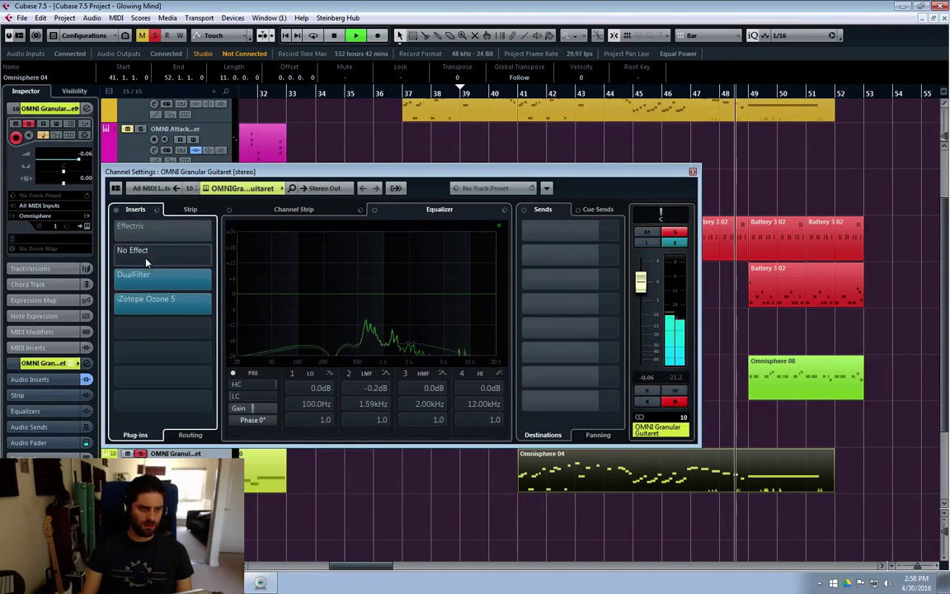
pyautogui.click(147, 258)
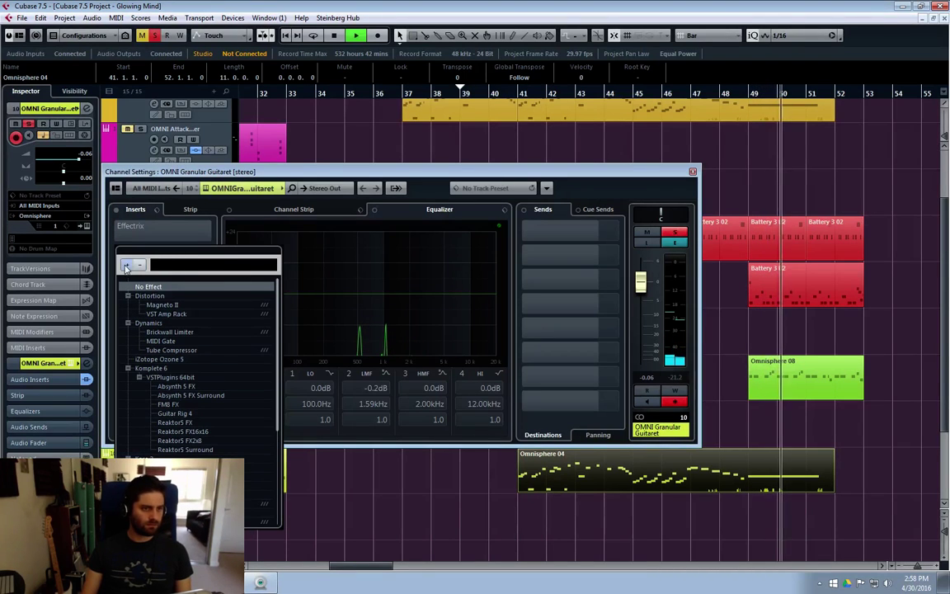
pyautogui.press('BackSpace')
pyautogui.click(129, 305)
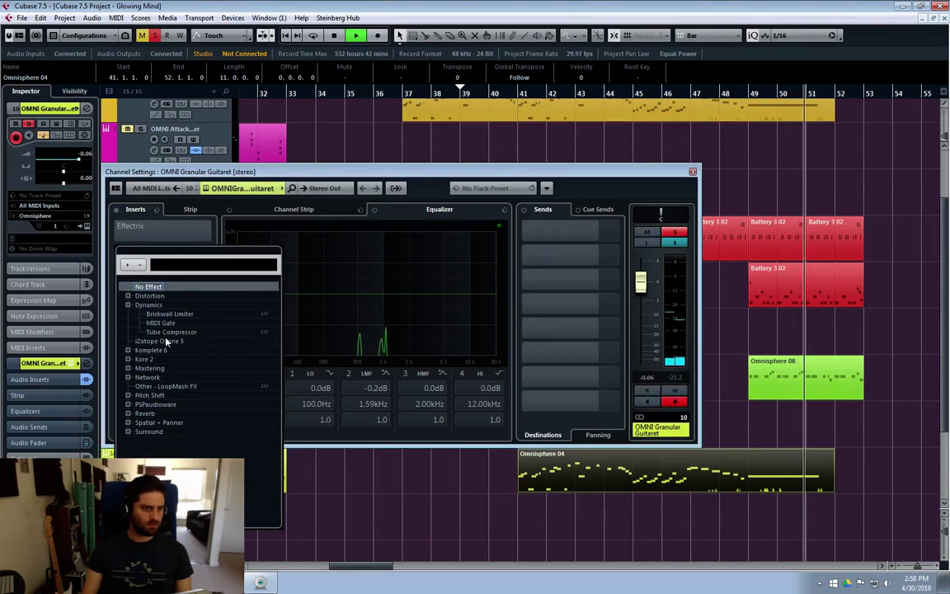
pyautogui.click(128, 305)
pyautogui.click(127, 305)
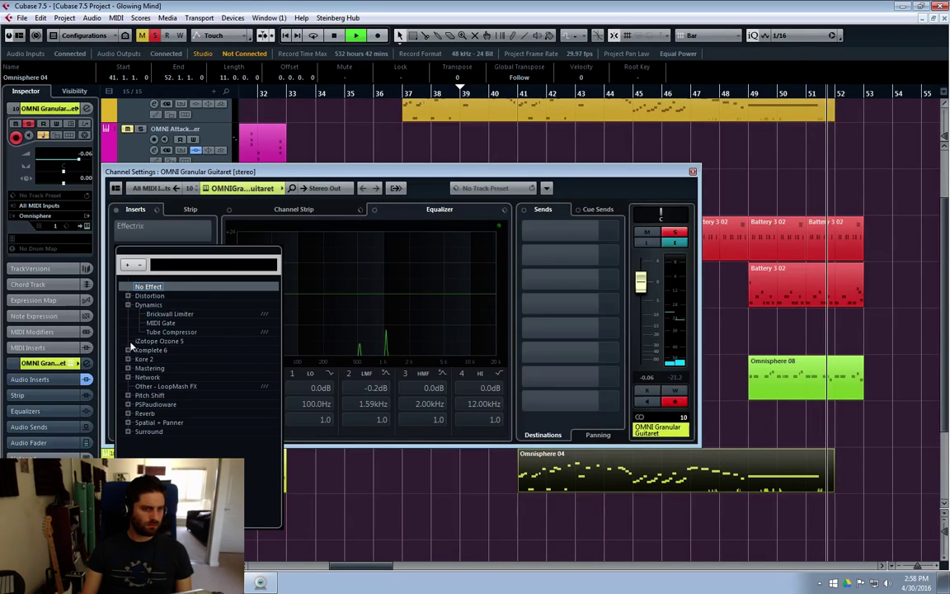
pyautogui.click(127, 304)
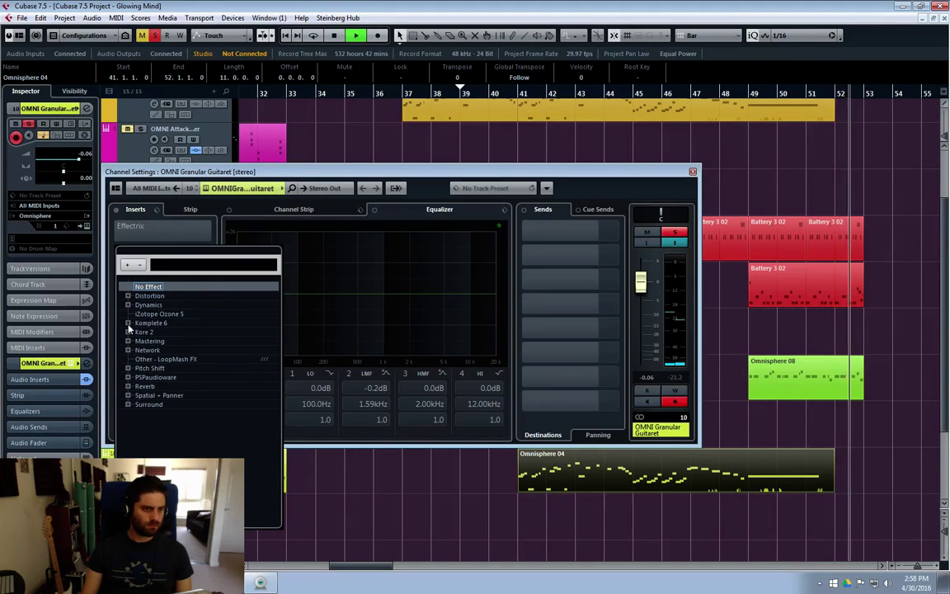
pyautogui.click(193, 285)
# Step: Load the Maximizer dynamics effect into the empty second insert slot on OMNI Granular Guitaret and close the channel settings
pyautogui.click(168, 253)
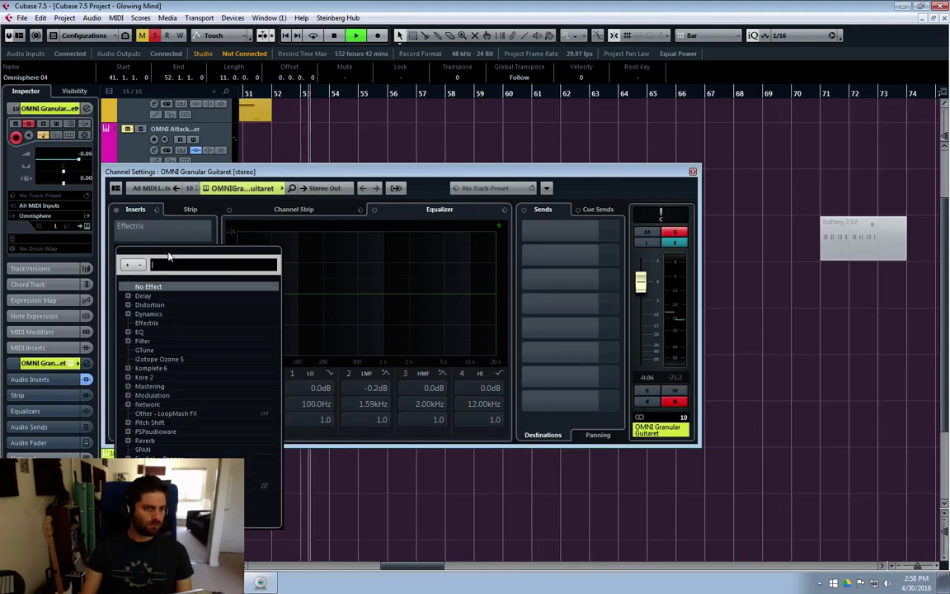
pyautogui.click(128, 314)
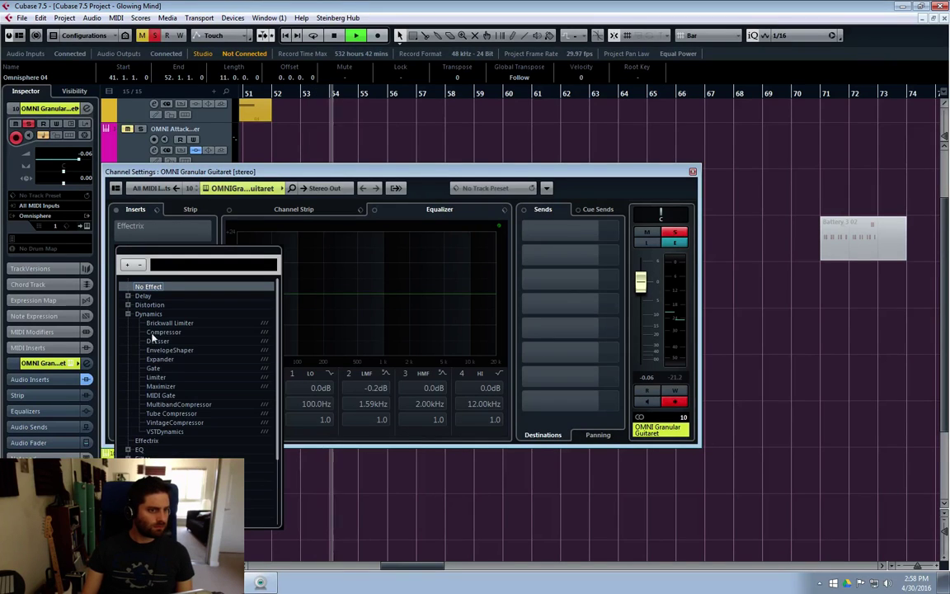
pyautogui.click(161, 386)
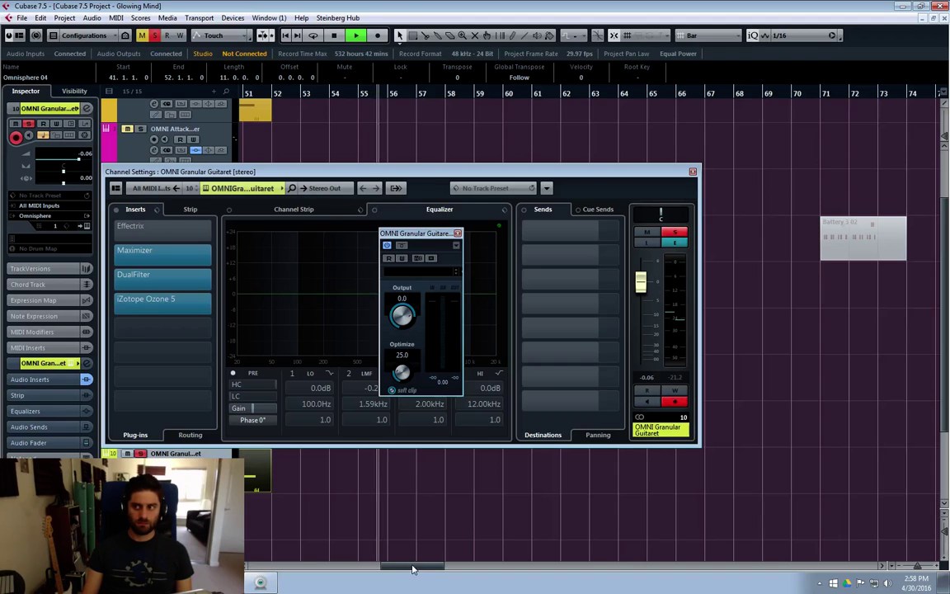
pyautogui.moveTo(412, 569); pyautogui.dragTo(361, 569)
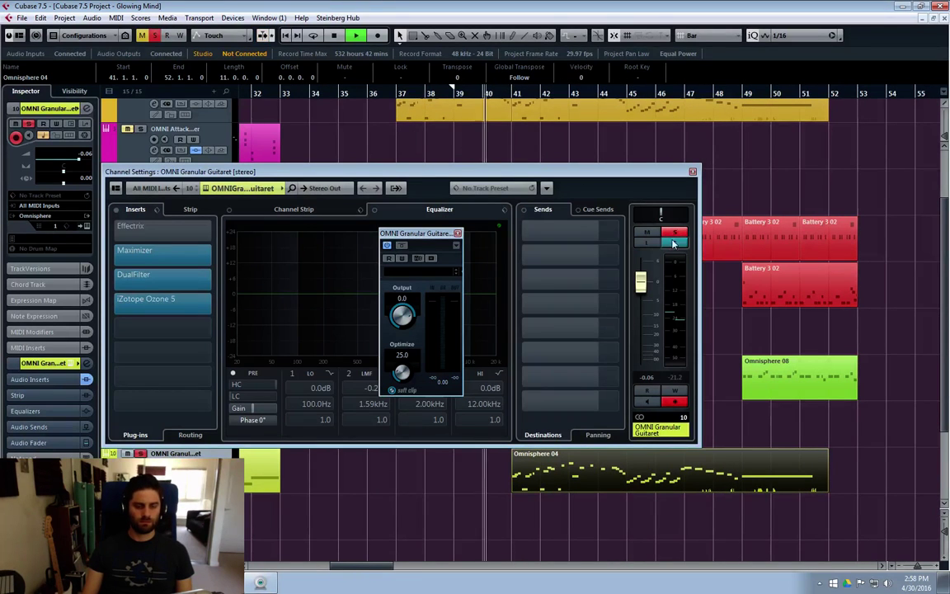
pyautogui.click(458, 234)
pyautogui.moveTo(691, 174); pyautogui.dragTo(731, 179)
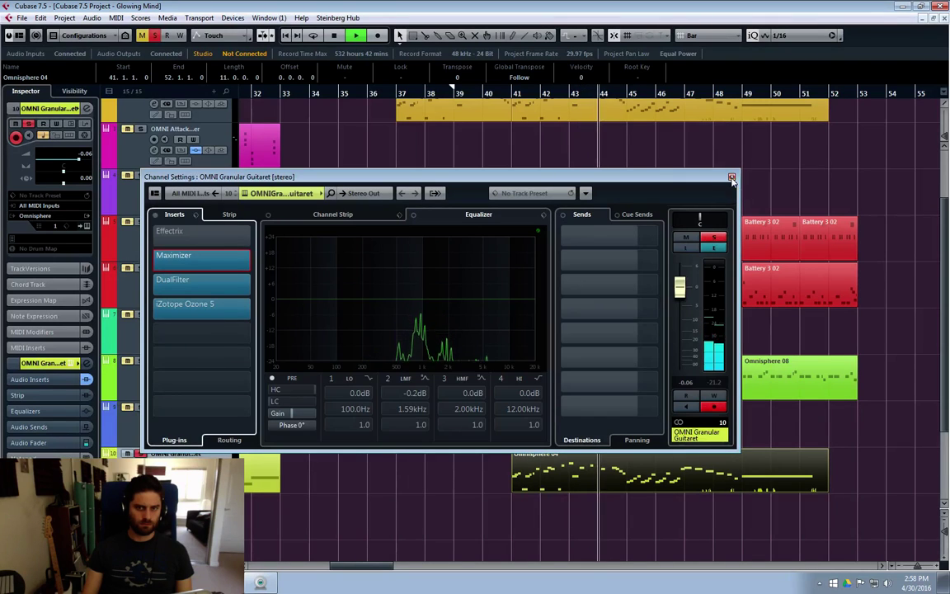
pyautogui.click(732, 179)
# Step: Replay the full arrangement from bar 39 with OMNI Granular Guitaret unsoloed and no part selected
pyautogui.press('space')
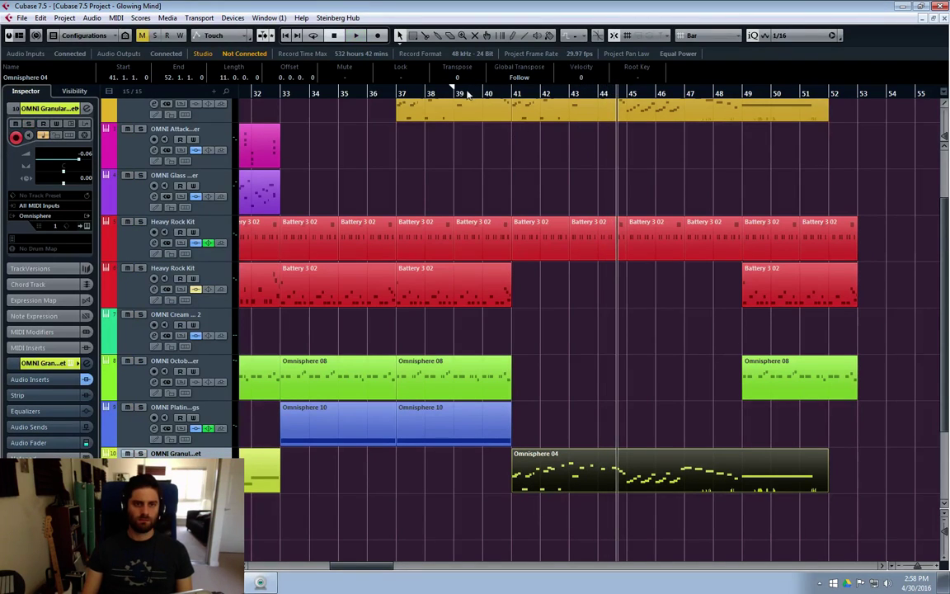
pyautogui.click(467, 94)
pyautogui.press('space')
pyautogui.click(598, 190)
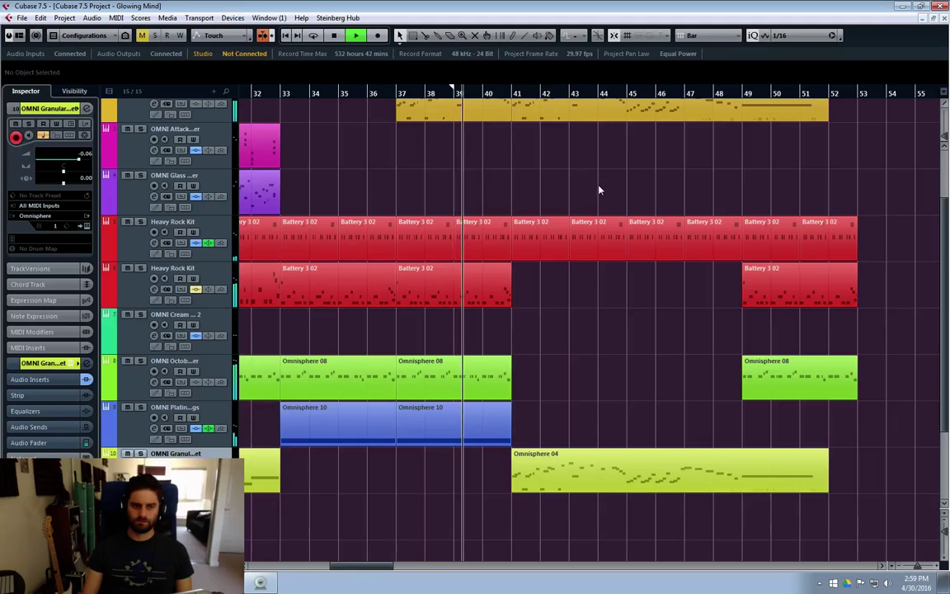
pyautogui.scroll(2, 577, 211)
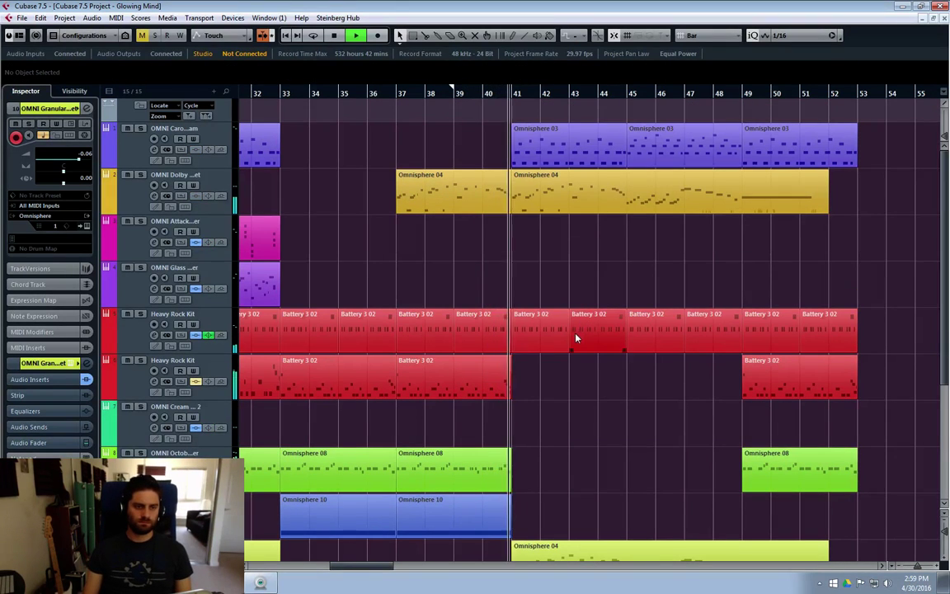
pyautogui.scroll(-2, 569, 363)
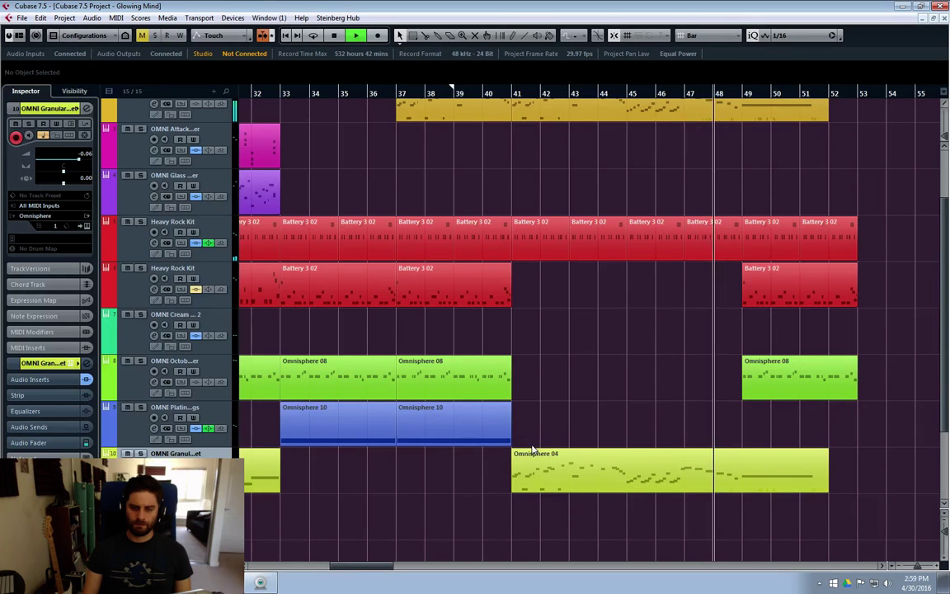
pyautogui.scroll(2, 606, 402)
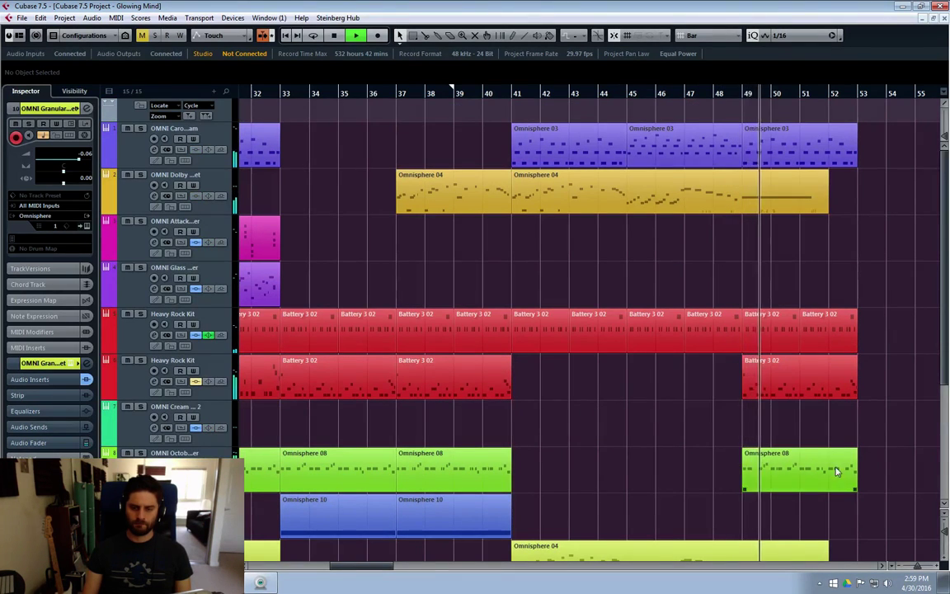
# Step: Select the OMNI Platinum, Omnisphere 14 and OMNI Air tracks in turn, and replay the arrangement from bar 39
pyautogui.click(554, 500)
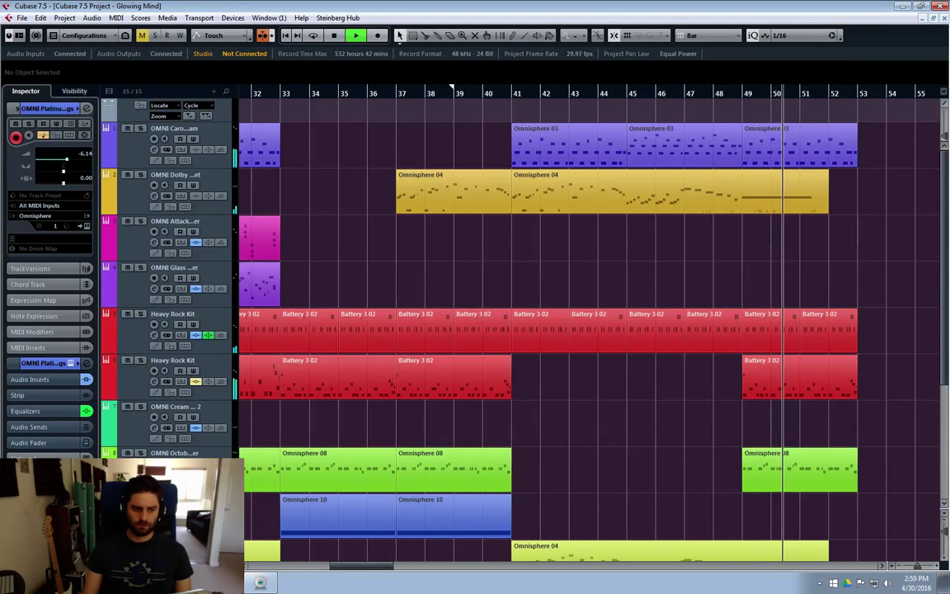
pyautogui.scroll(-5, 583, 504)
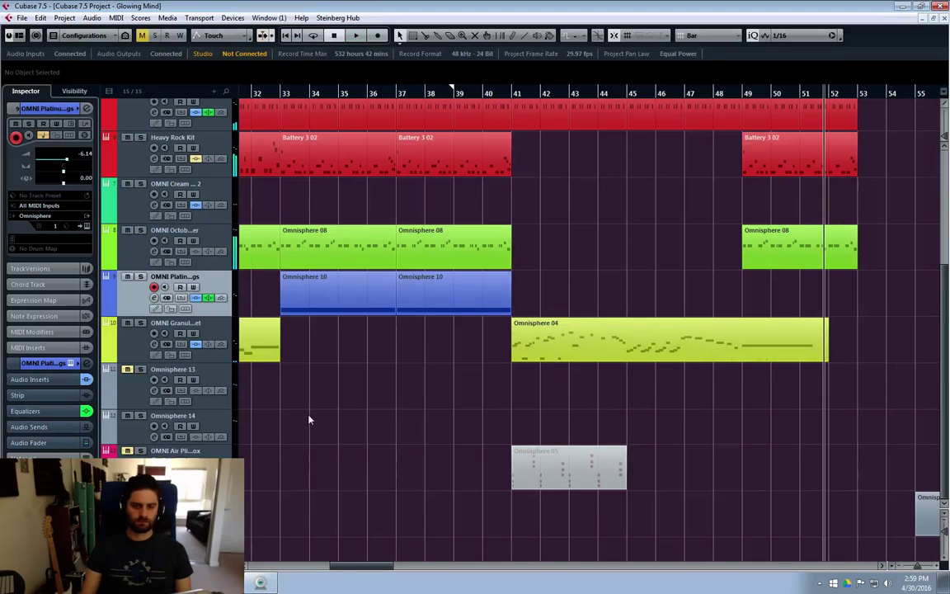
pyautogui.moveTo(134, 445); pyautogui.dragTo(133, 456)
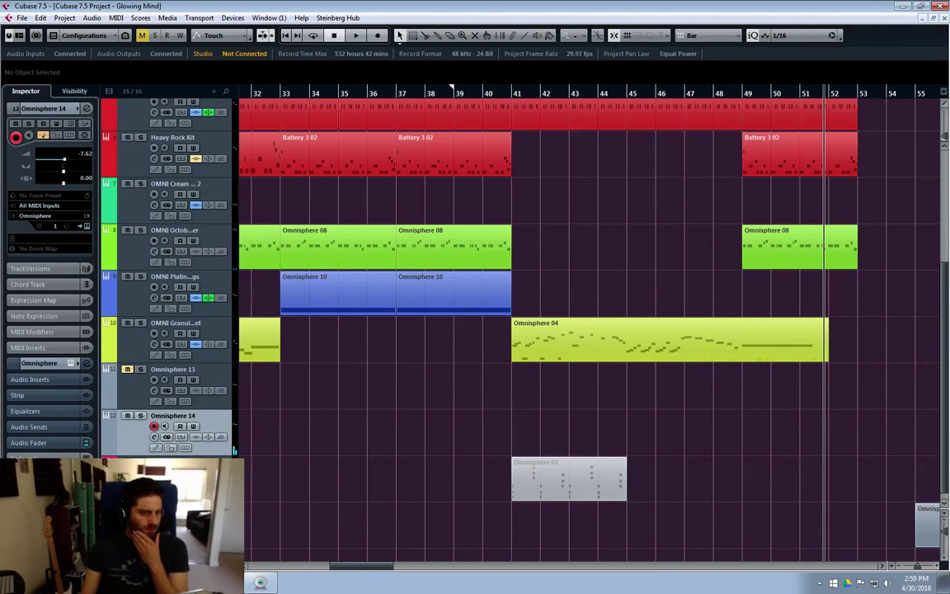
pyautogui.click(157, 466)
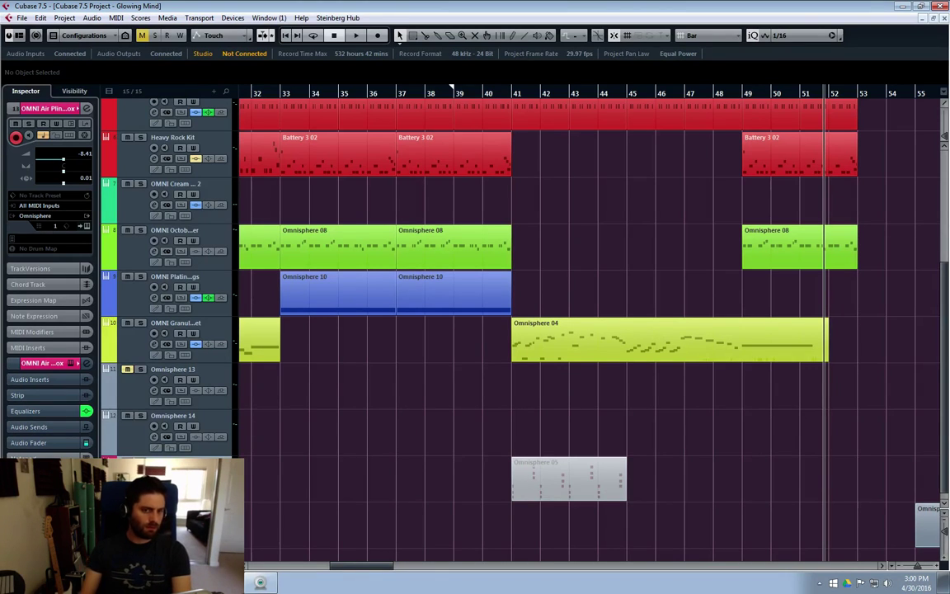
pyautogui.click(458, 93)
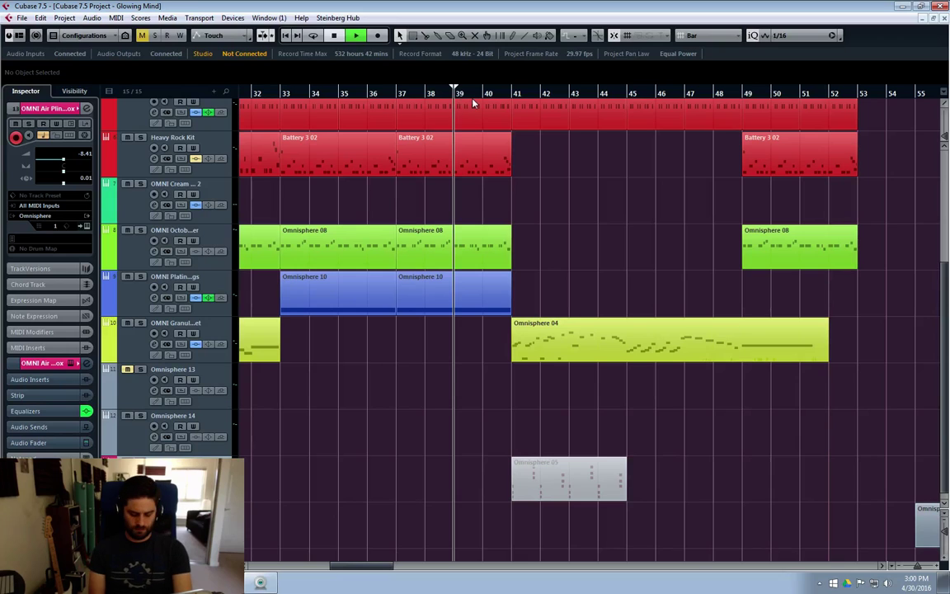
pyautogui.press('space')
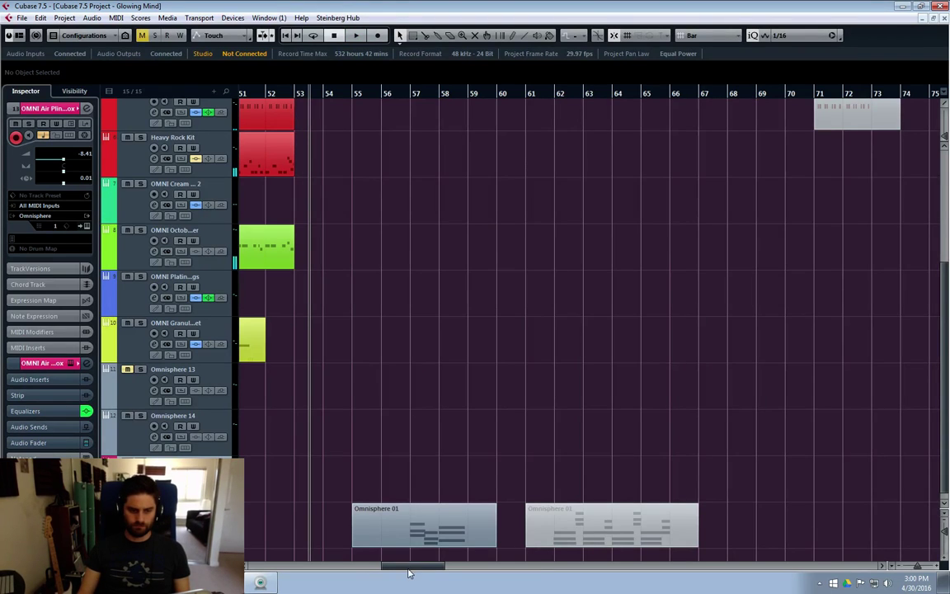
# Step: Move the playback position to bar 45 and bar 49, and play the arrangement from bar 47
pyautogui.moveTo(408, 569); pyautogui.dragTo(384, 569)
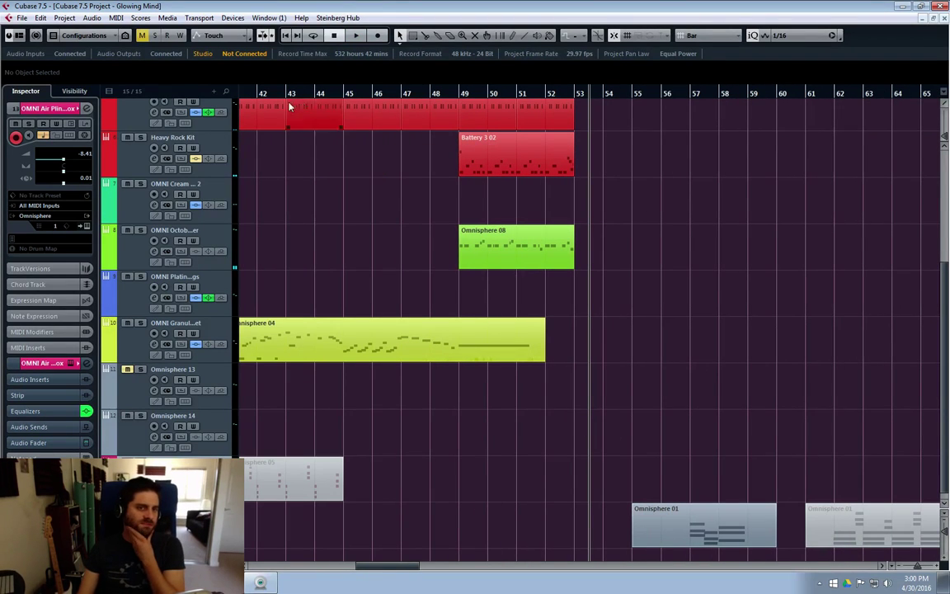
pyautogui.click(343, 101)
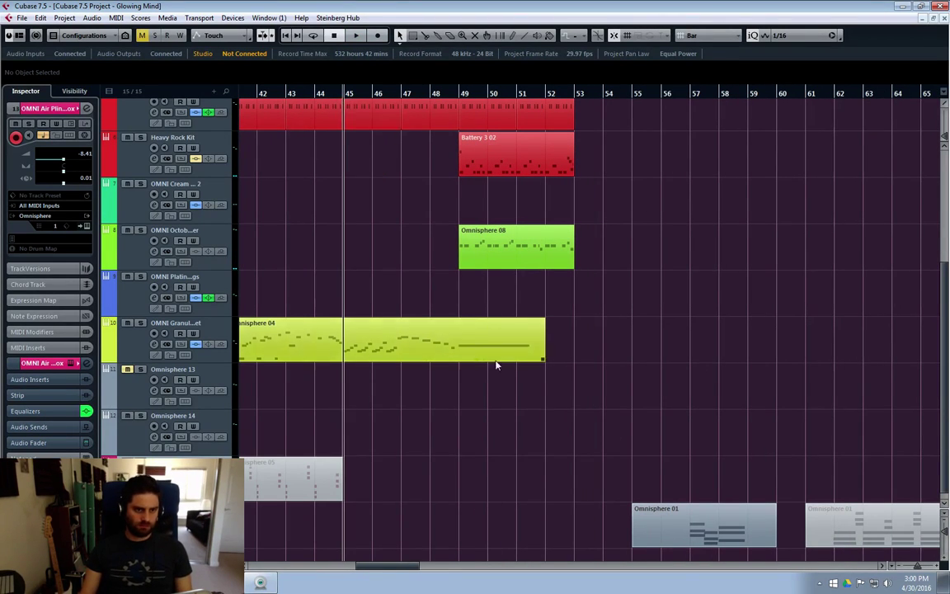
pyautogui.scroll(-1, 435, 490)
pyautogui.moveTo(399, 569); pyautogui.dragTo(391, 570)
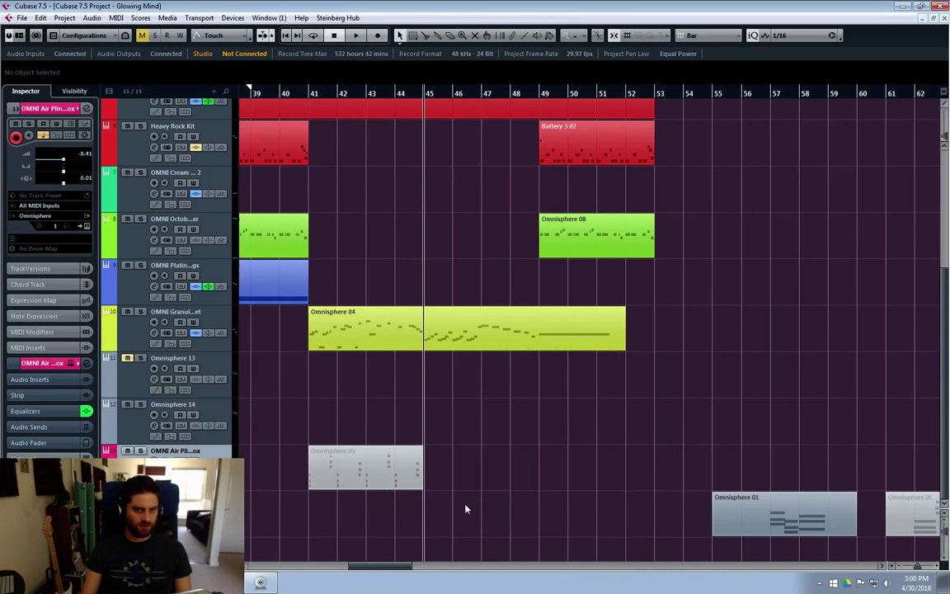
pyautogui.click(527, 83)
pyautogui.click(560, 153)
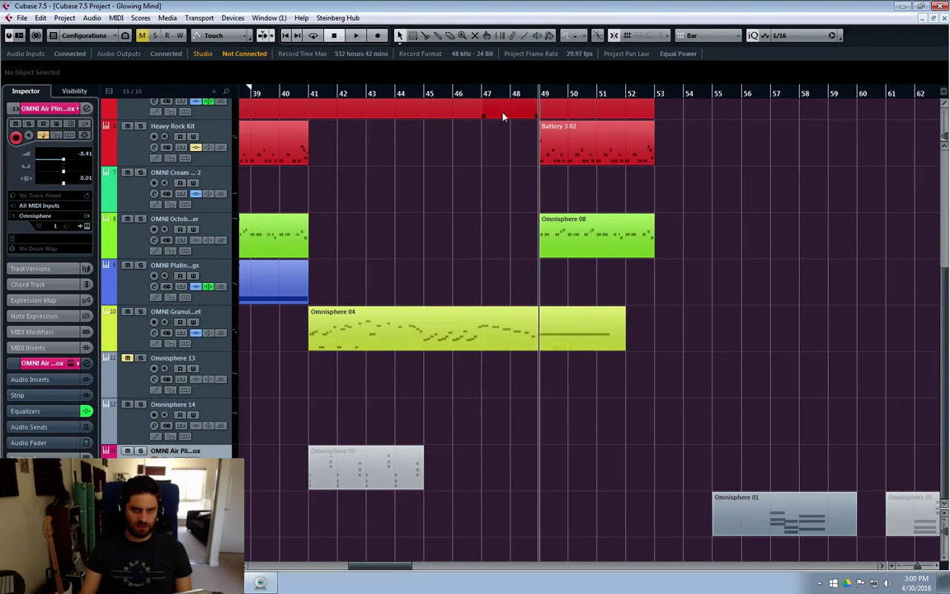
pyautogui.click(483, 92)
pyautogui.press('space')
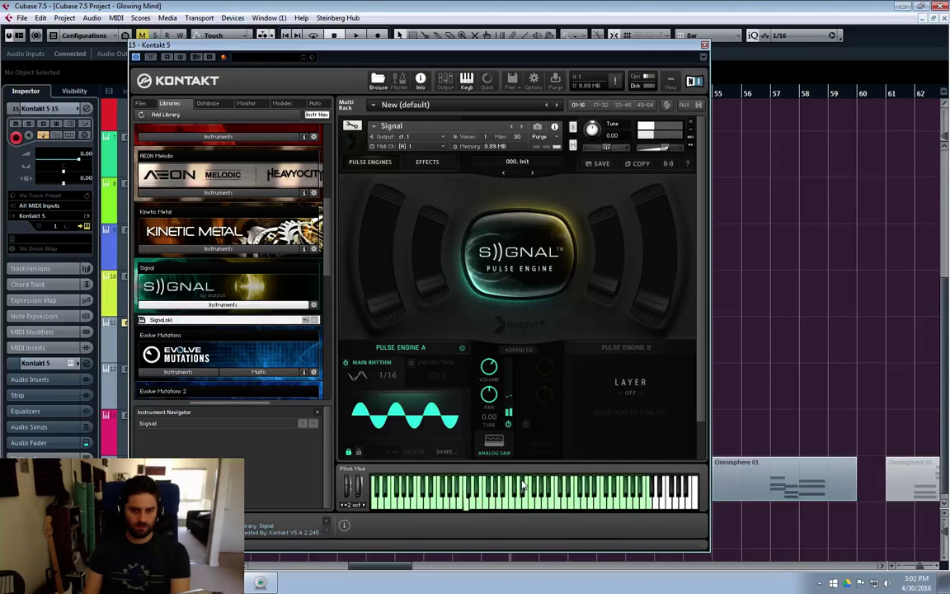
# Step: Try the Dirty Motion and Dirty Simple synth sources for Signal's Pulse Engine A and accept Sine Pluck
pyautogui.click(505, 448)
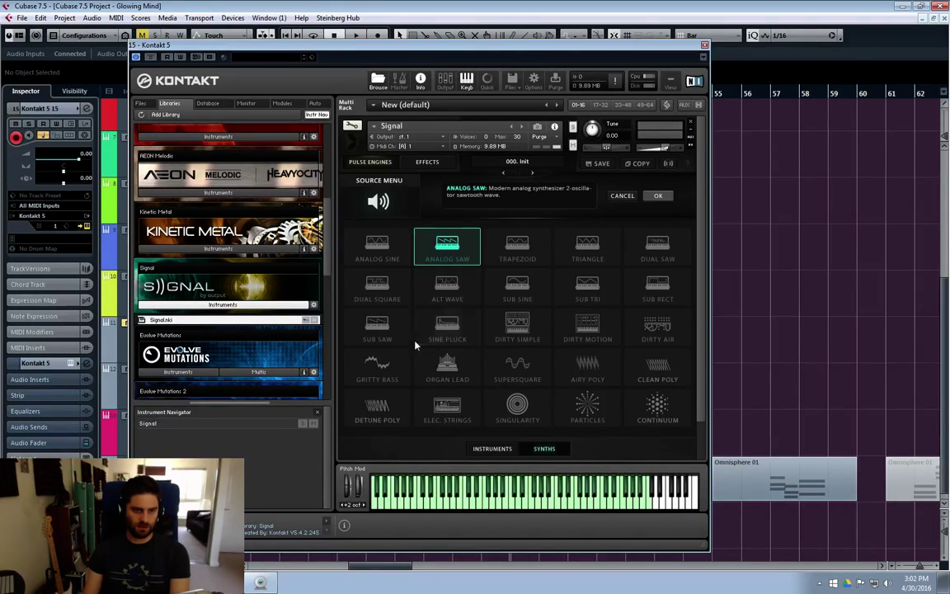
pyautogui.click(449, 326)
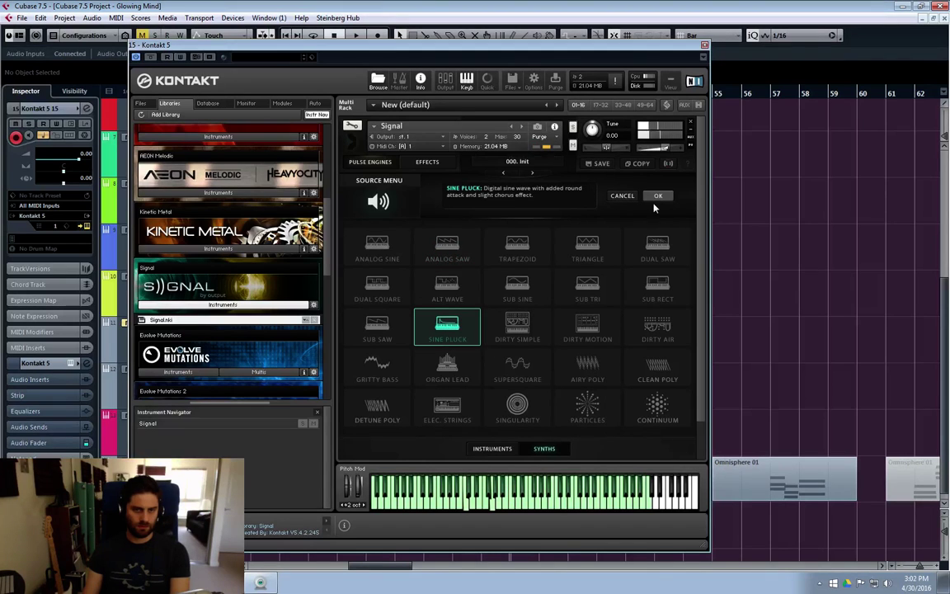
pyautogui.click(588, 326)
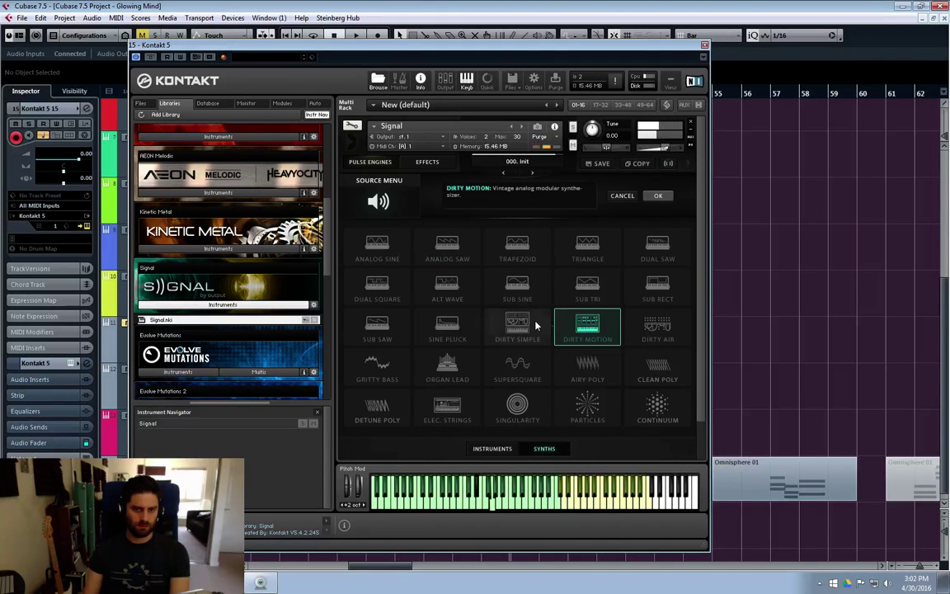
pyautogui.click(540, 326)
pyautogui.click(457, 327)
pyautogui.click(658, 196)
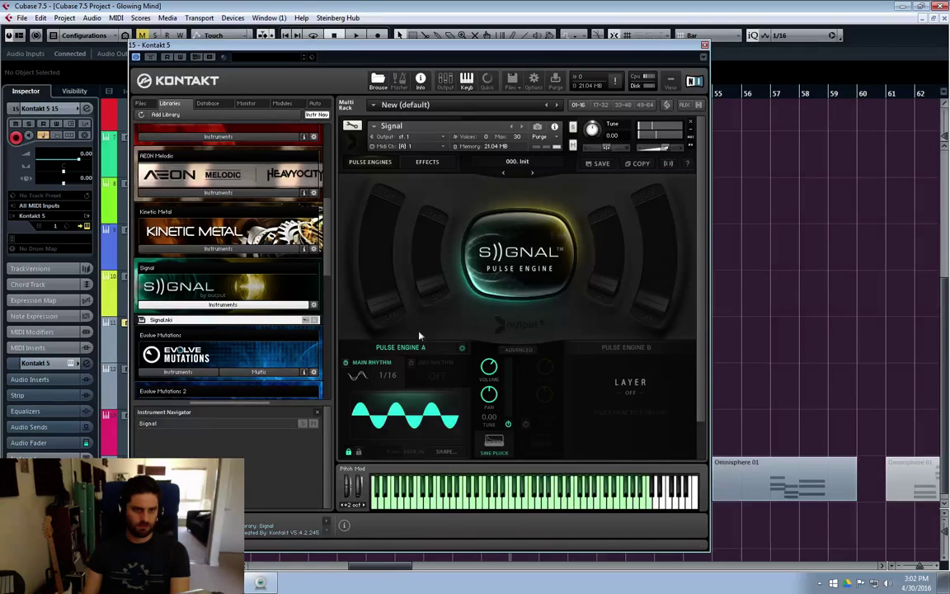
# Step: Change Pulse Engine A's main rhythm to the Arp pulse type with a 1/8 rate
pyautogui.click(360, 379)
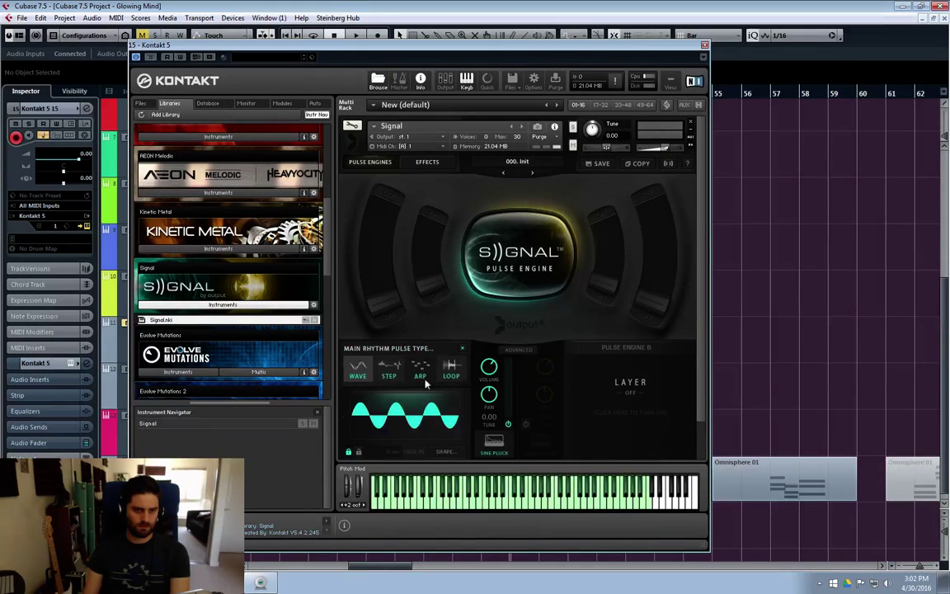
pyautogui.click(421, 373)
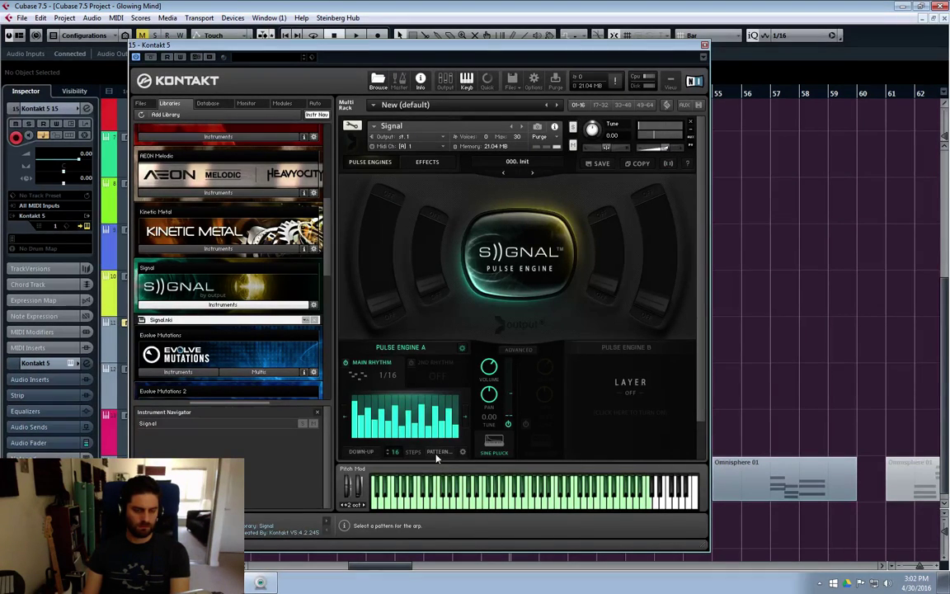
pyautogui.click(391, 387)
pyautogui.click(391, 409)
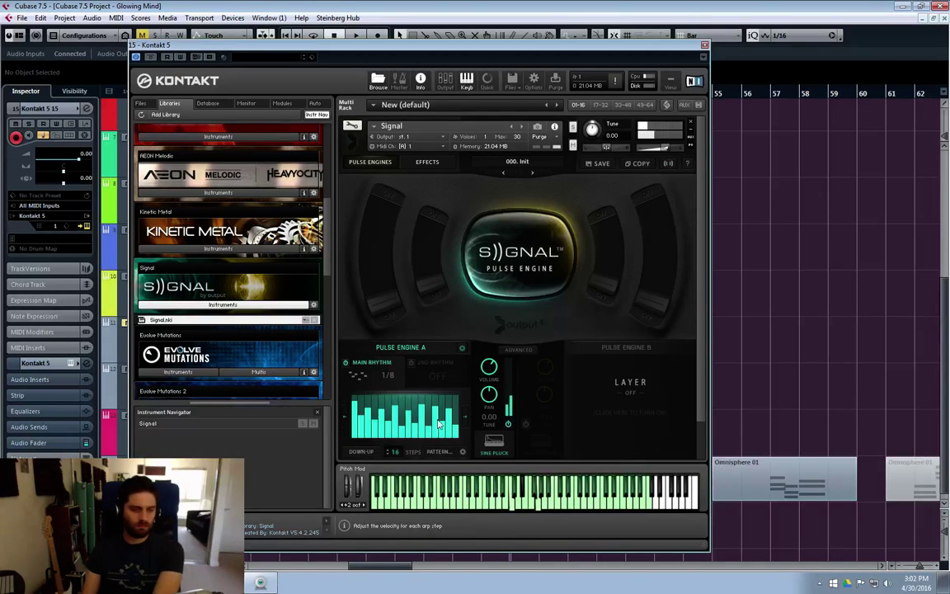
# Step: Set the arp swing of Signal's Pulse Engine A to about 23% and its main rhythm rate to 1/16
pyautogui.click(415, 363)
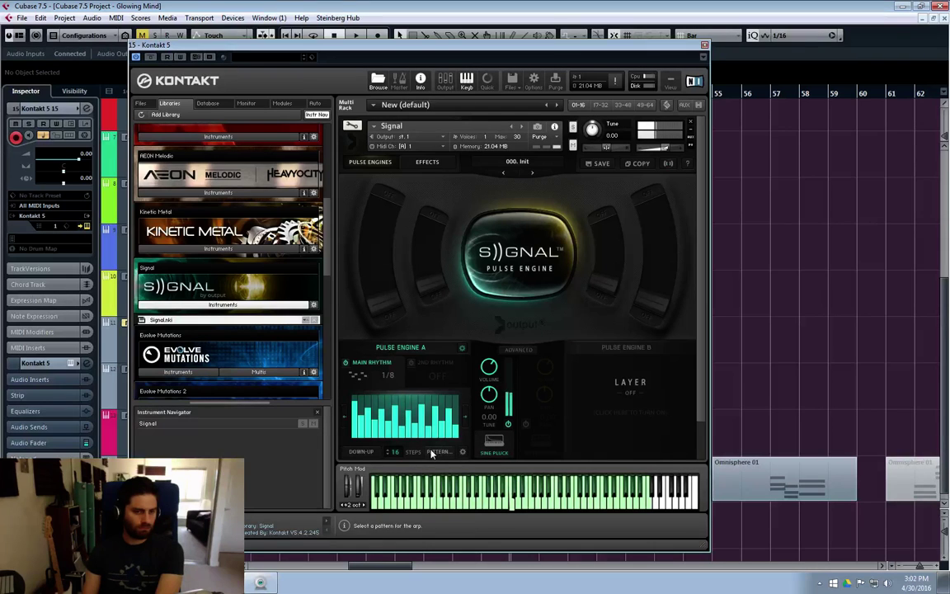
pyautogui.click(462, 452)
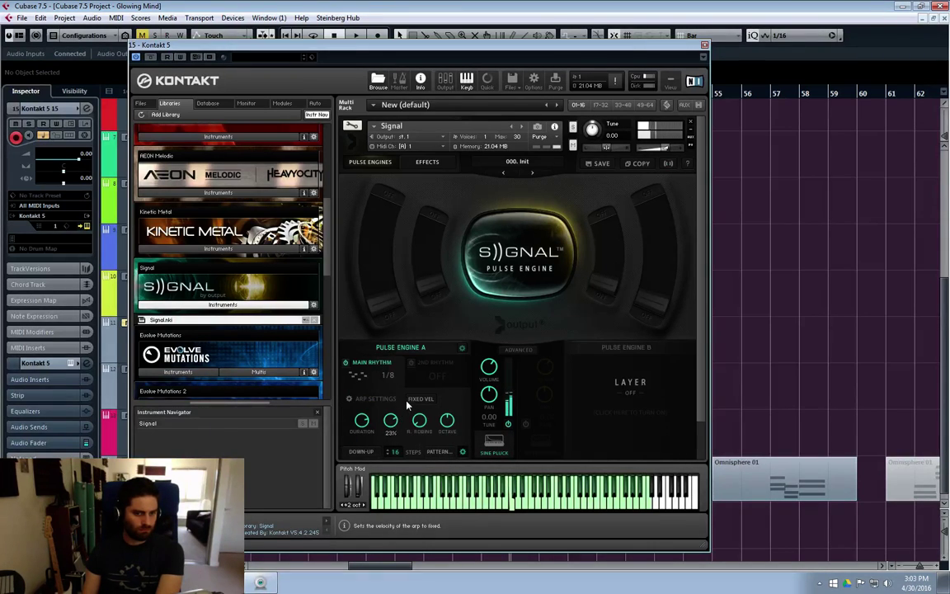
pyautogui.click(463, 452)
pyautogui.click(393, 378)
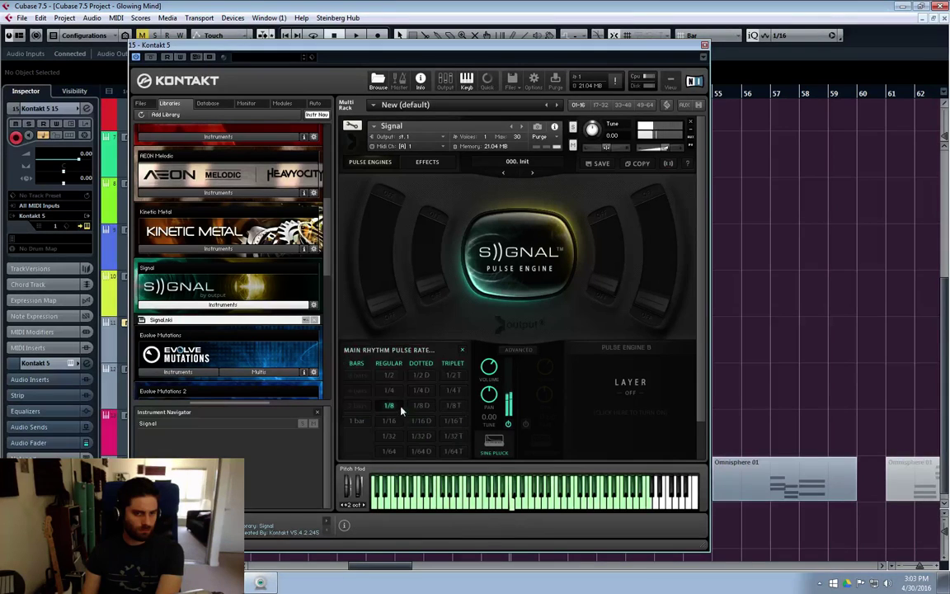
pyautogui.click(355, 377)
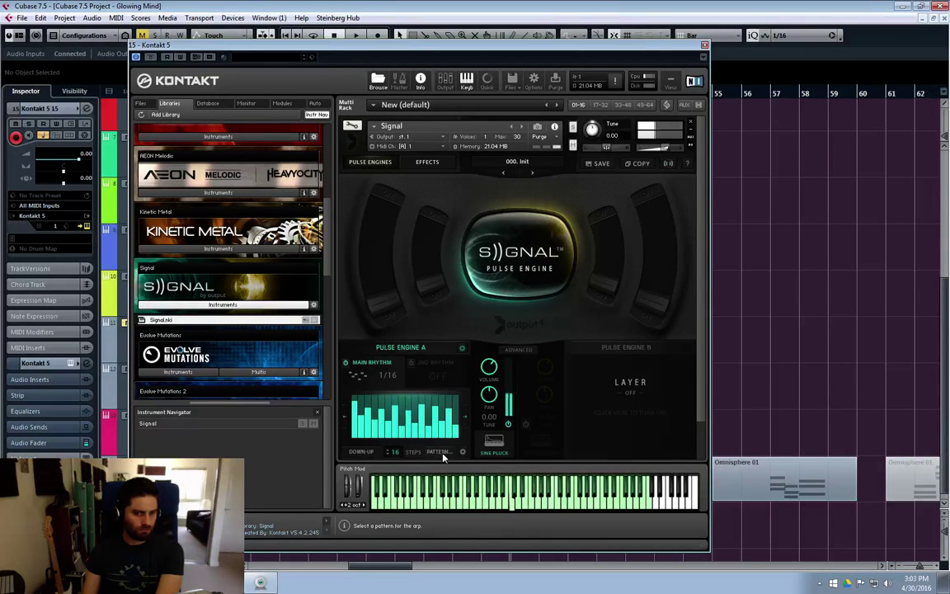
pyautogui.click(435, 452)
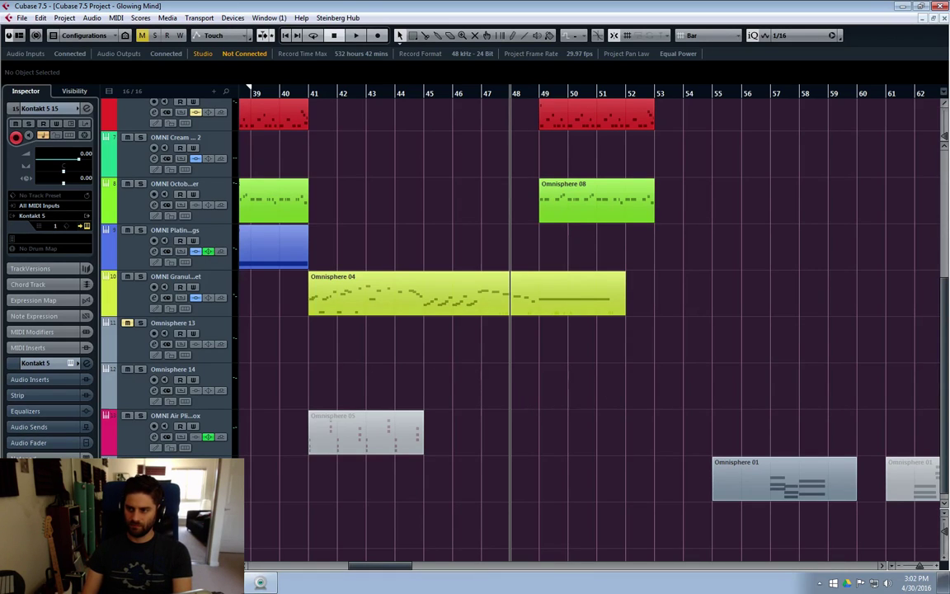
# Step: Bring Kontakt over the arrangement, audition Dirty Motion and Dirty Simple for Pulse Engine A, and accept the Sine Pluck source
pyautogui.moveTo(949, 198); pyautogui.dragTo(518, 69)
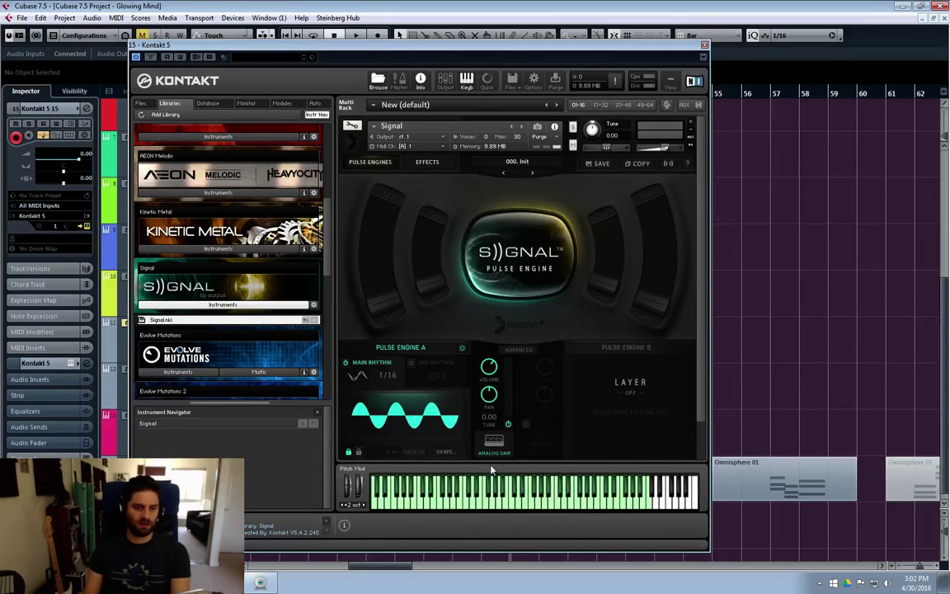
pyautogui.click(494, 443)
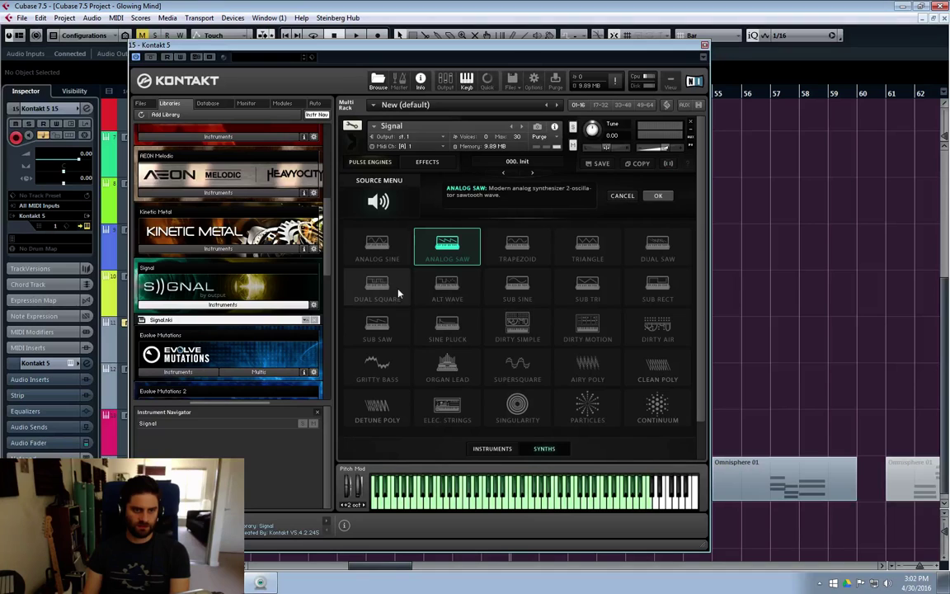
pyautogui.click(472, 335)
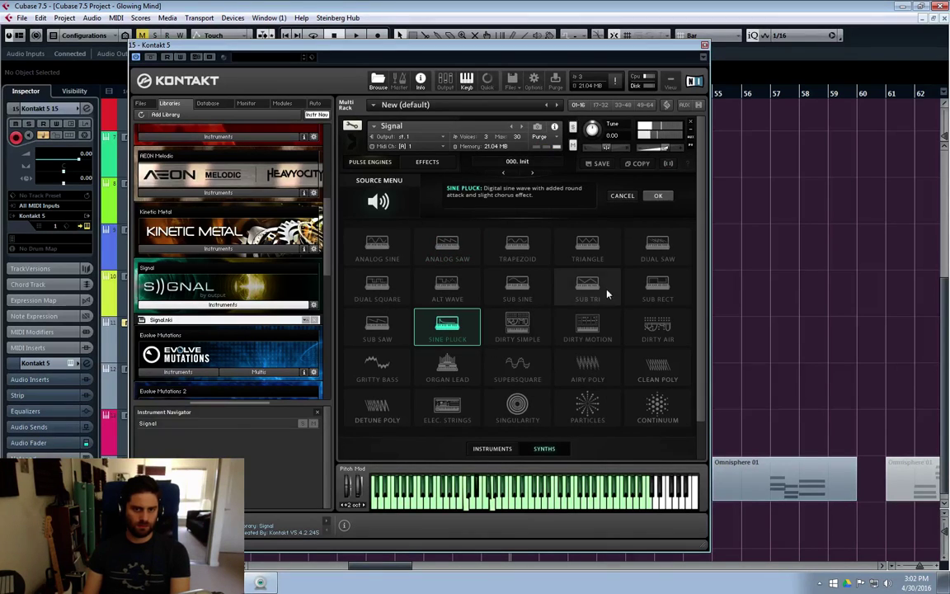
pyautogui.click(580, 330)
pyautogui.click(518, 326)
pyautogui.click(447, 326)
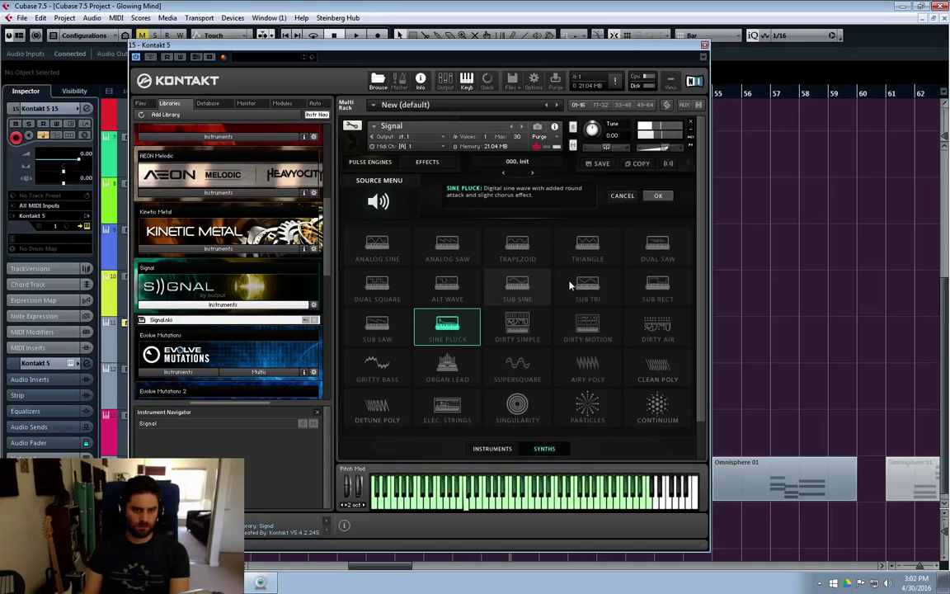
pyautogui.click(658, 197)
# Step: Set Pulse Engine A's main rhythm to the Arp pulse type at a regular 1/8 rate
pyautogui.moveTo(363, 354)
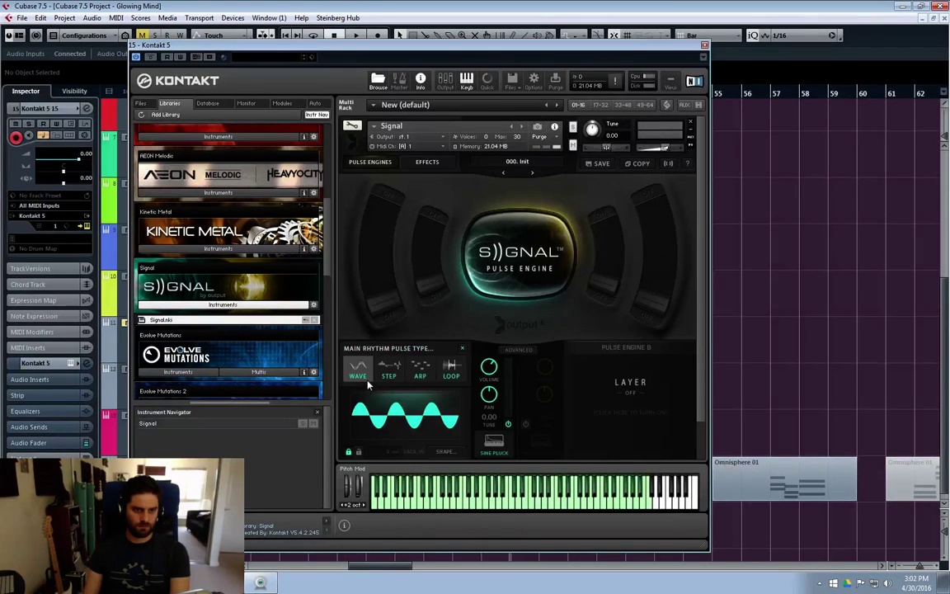
pyautogui.click(385, 376)
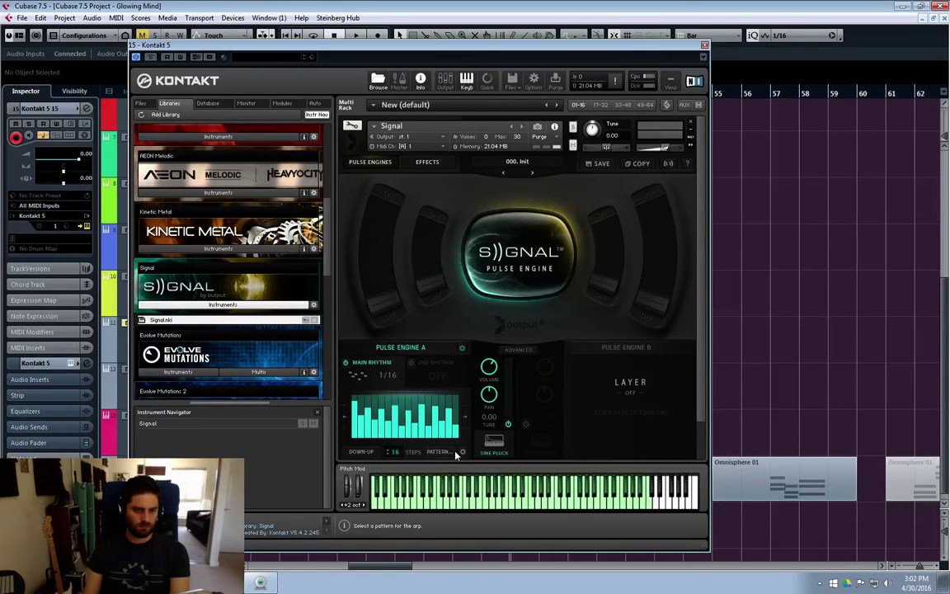
pyautogui.click(387, 374)
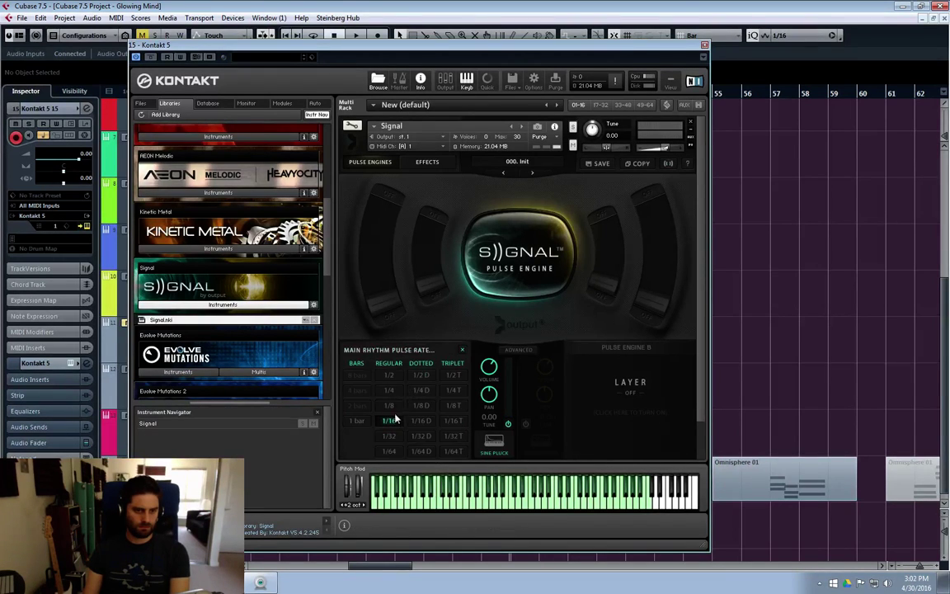
pyautogui.click(391, 408)
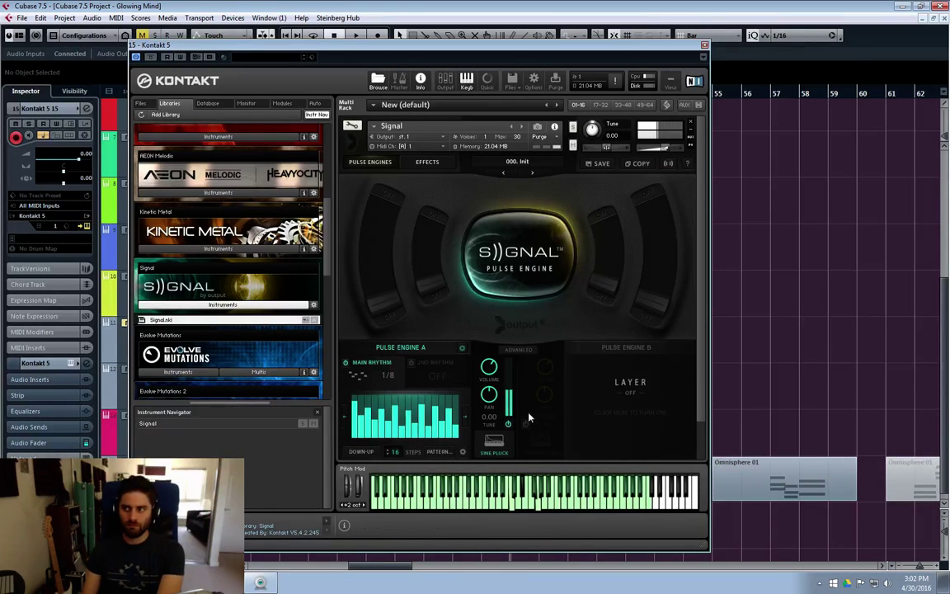
# Step: Adjust the swing amount in Pulse Engine A's arp settings and change the main rhythm rate to 1/16
pyautogui.click(411, 363)
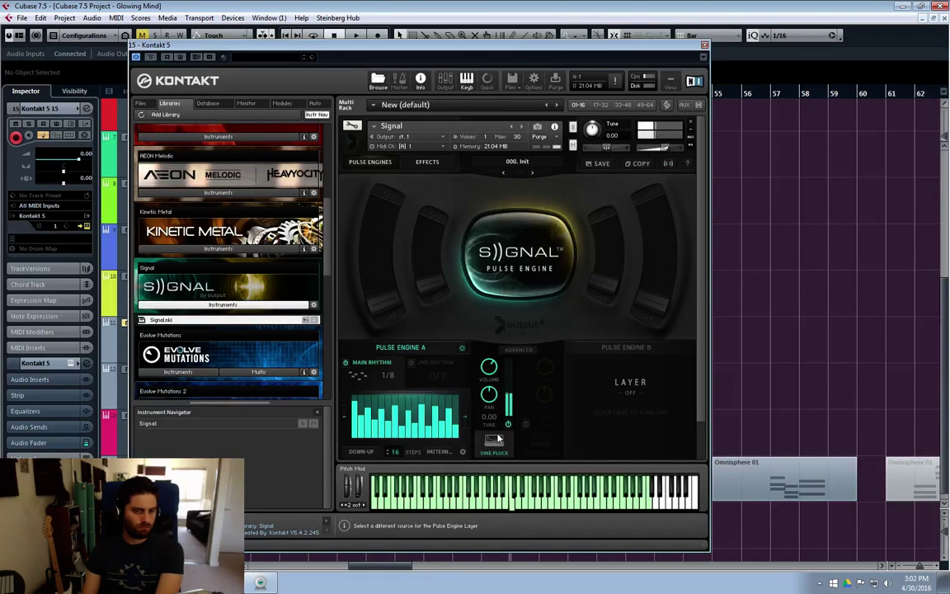
pyautogui.click(462, 451)
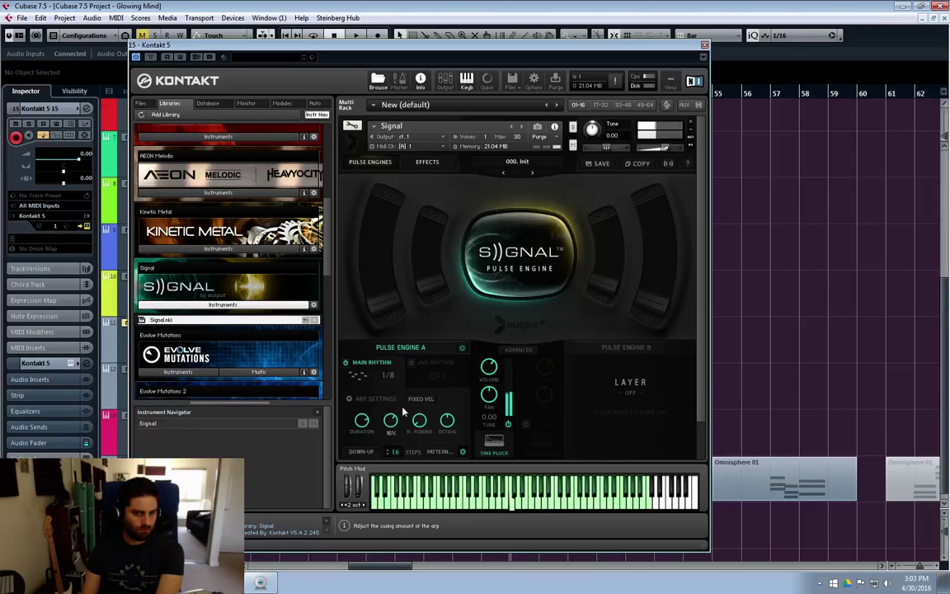
pyautogui.click(462, 452)
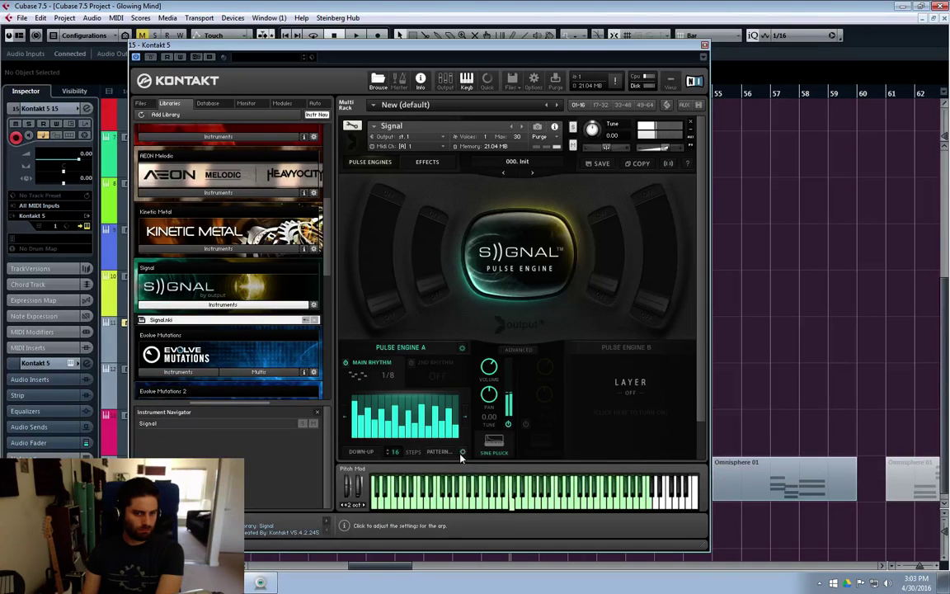
pyautogui.click(388, 374)
pyautogui.click(395, 423)
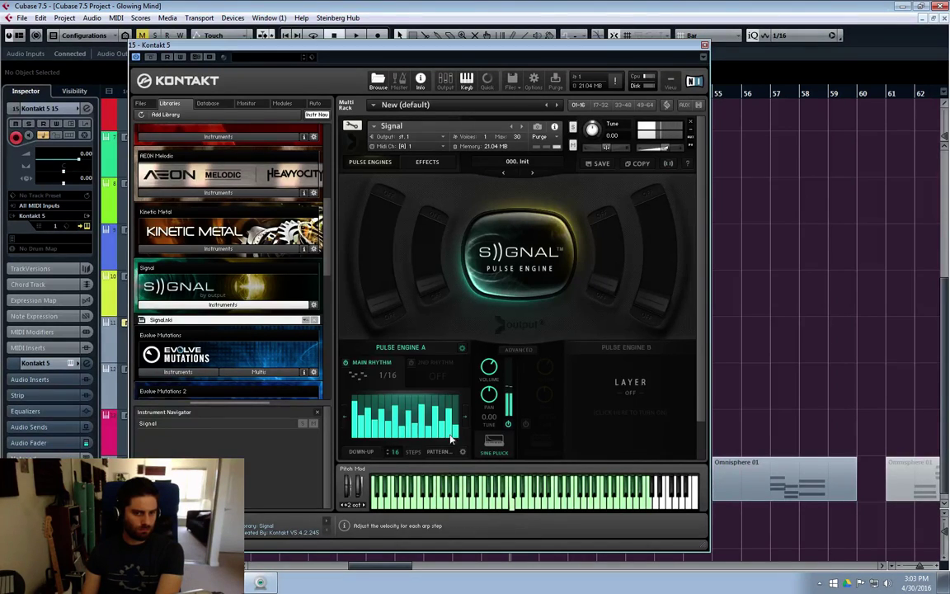
# Step: Apply the Simple 16-step arp pattern that starts with a long gradual velocity decline to Pulse Engine A's main rhythm
pyautogui.click(436, 452)
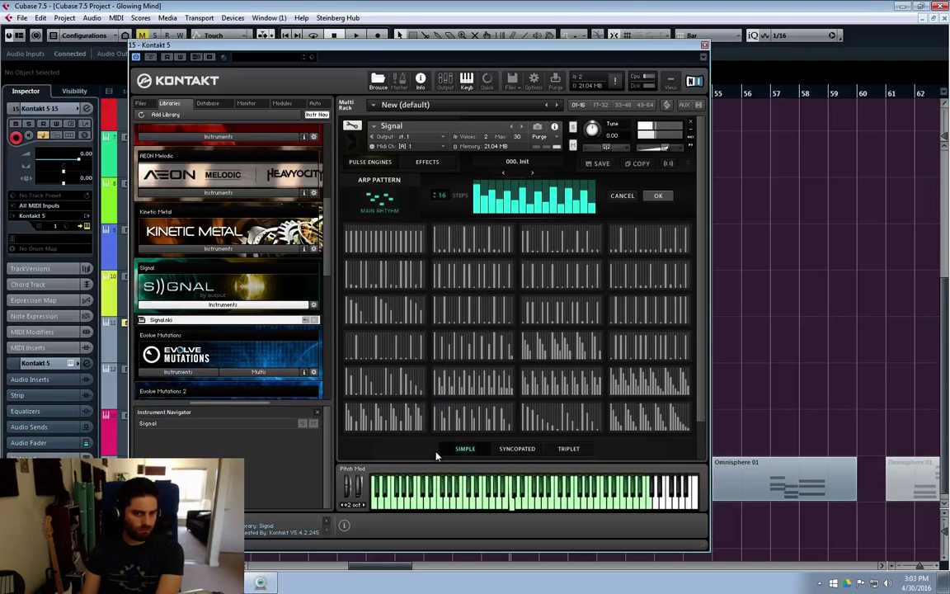
pyautogui.click(557, 425)
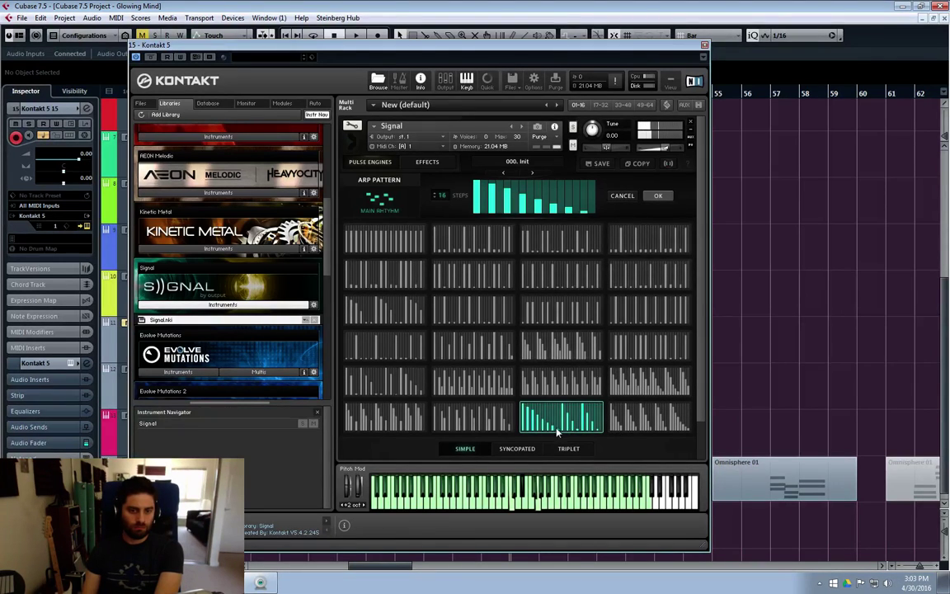
pyautogui.click(659, 197)
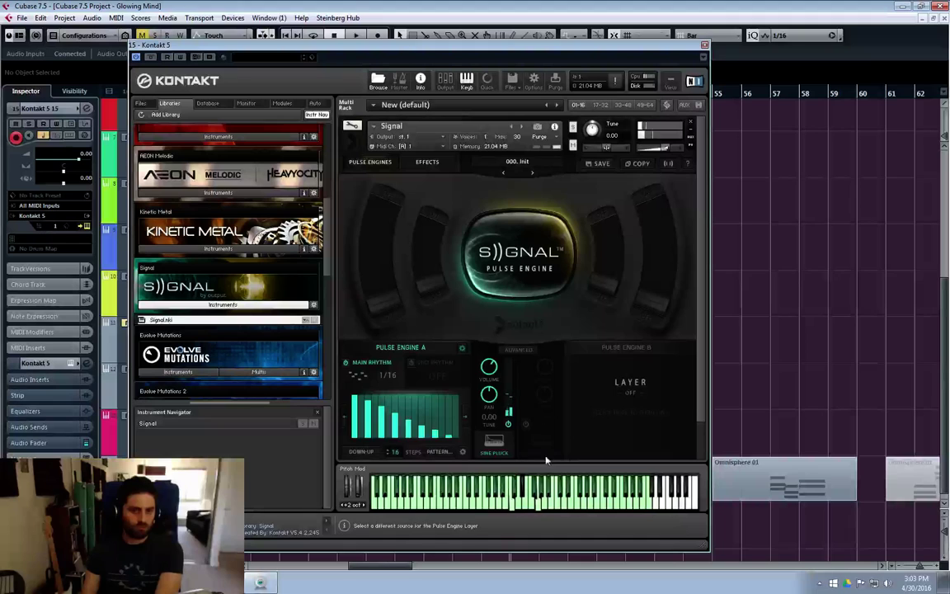
# Step: Try a second rhythm on Pulse Engine A at dotted 1/4 and 1/8 rates, and switch it off again
pyautogui.click(451, 383)
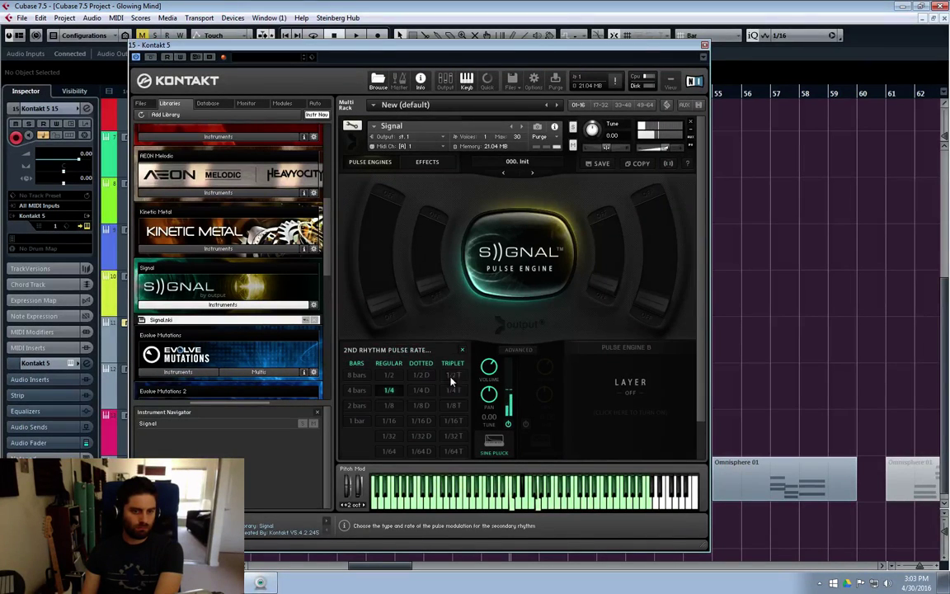
pyautogui.click(451, 399)
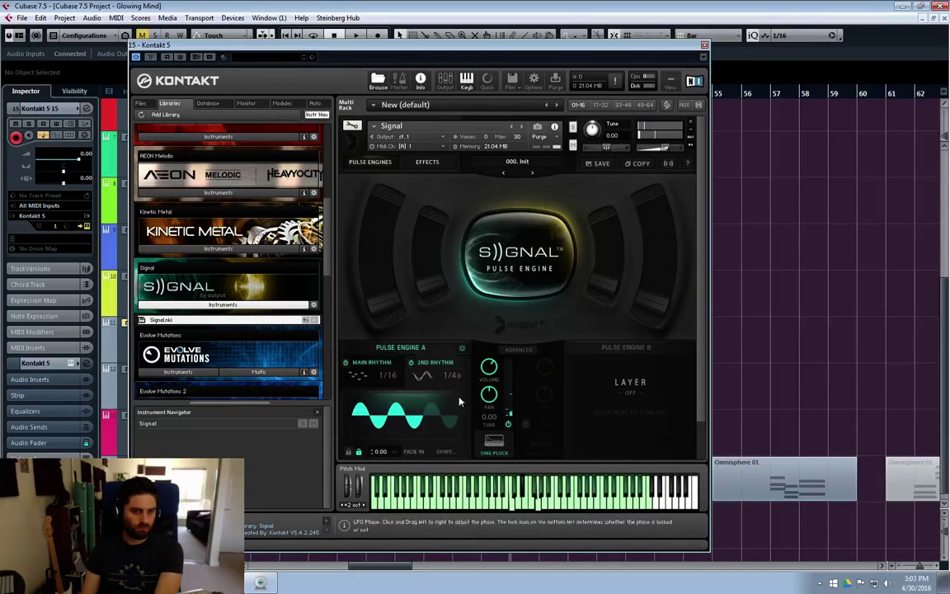
pyautogui.click(415, 376)
pyautogui.click(412, 385)
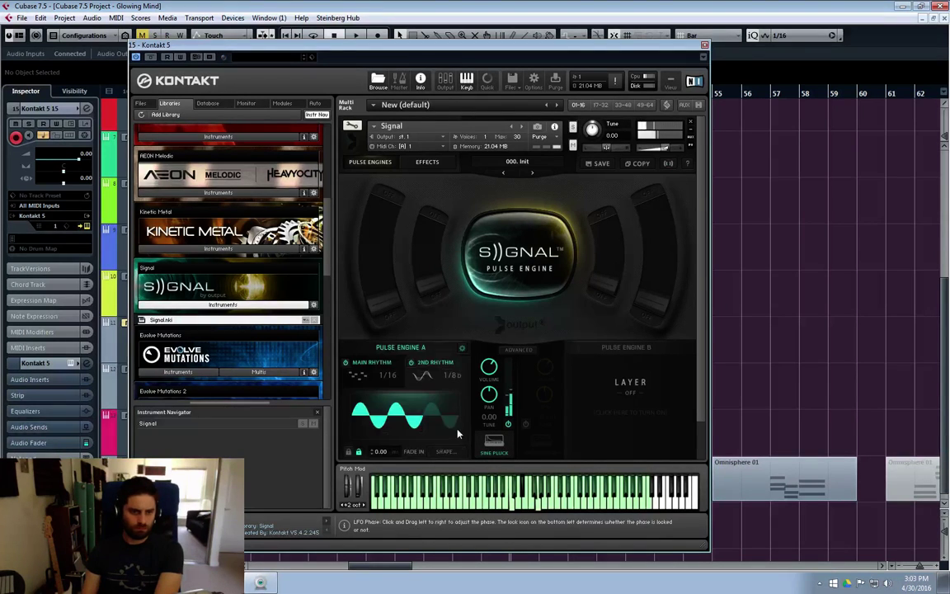
pyautogui.click(412, 363)
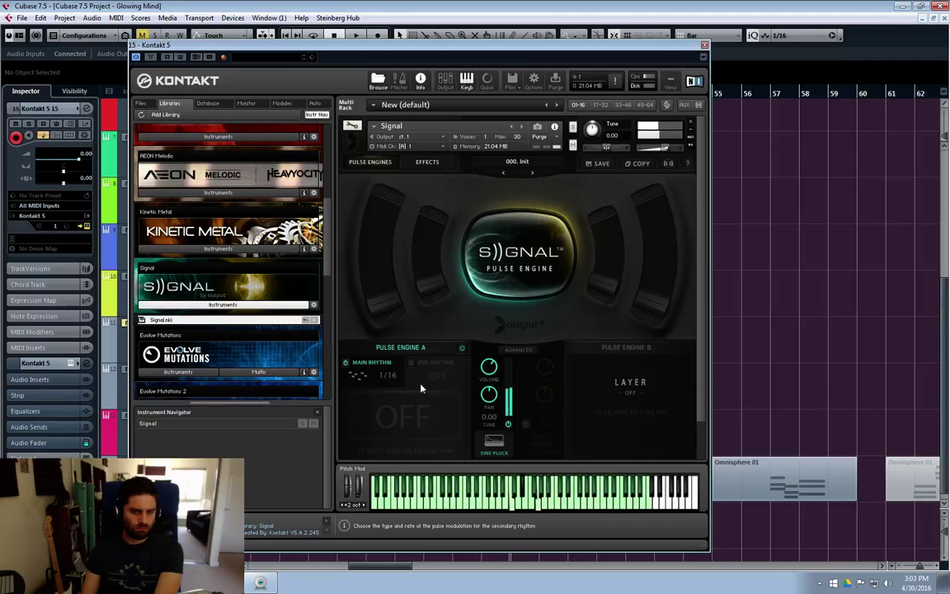
pyautogui.click(384, 363)
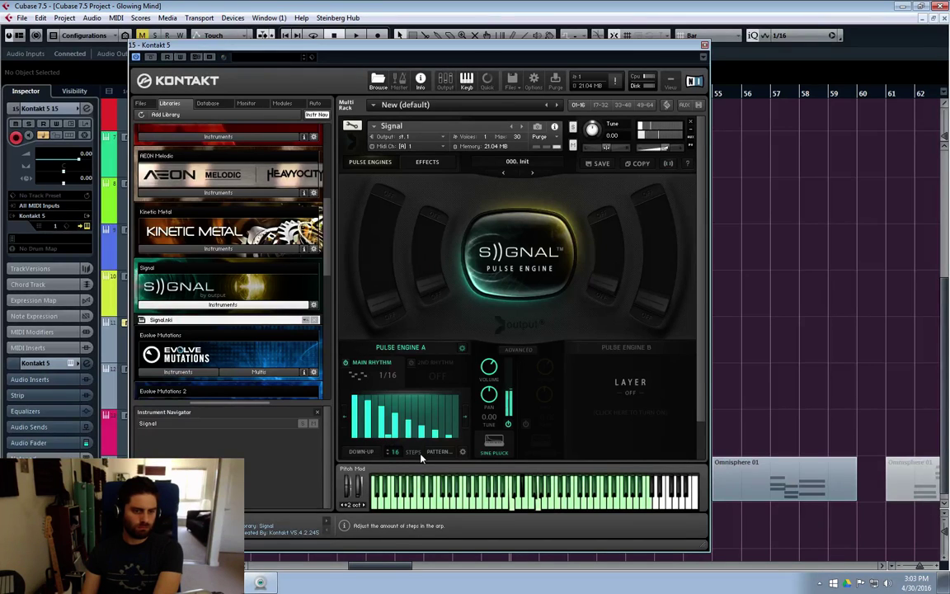
# Step: Enable Pulse Engine B with the Sine Pluck source and give it an Arp main rhythm at 1/16
pyautogui.click(525, 425)
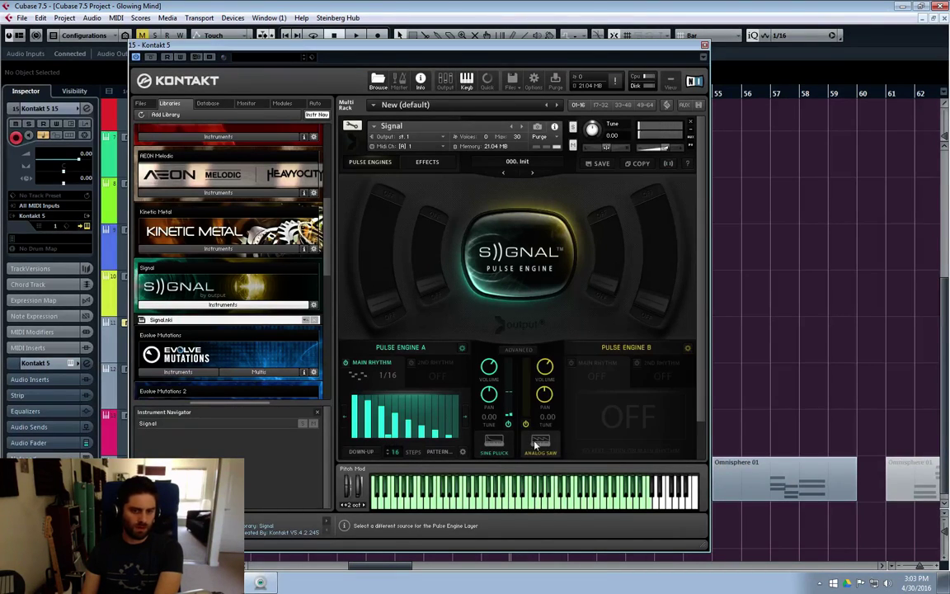
pyautogui.click(587, 437)
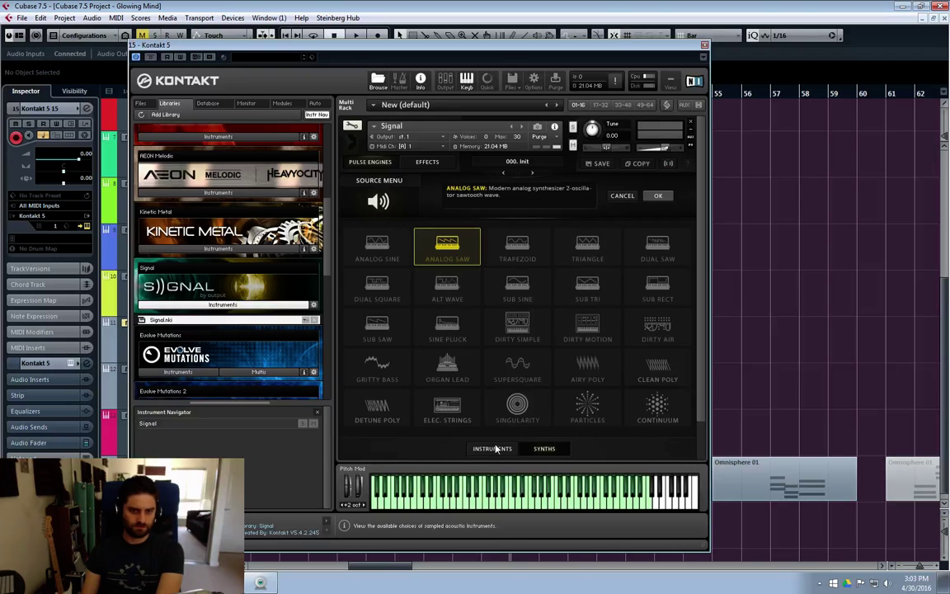
pyautogui.click(441, 330)
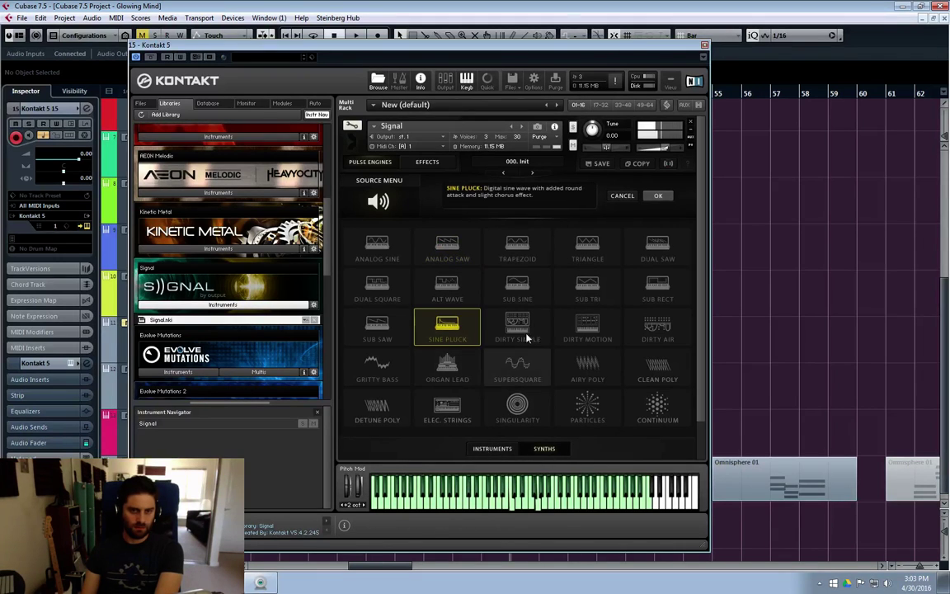
pyautogui.click(658, 196)
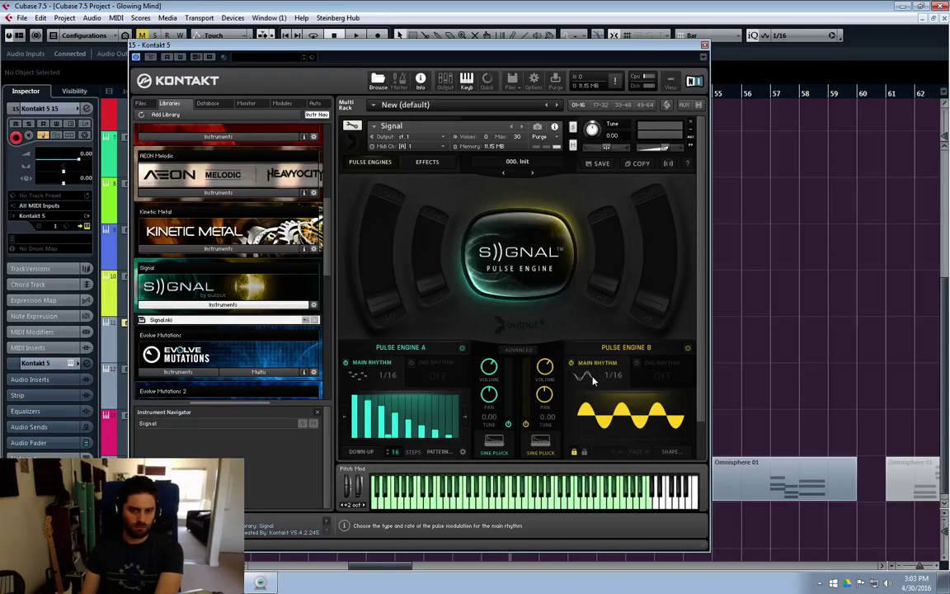
pyautogui.click(592, 377)
pyautogui.click(594, 332)
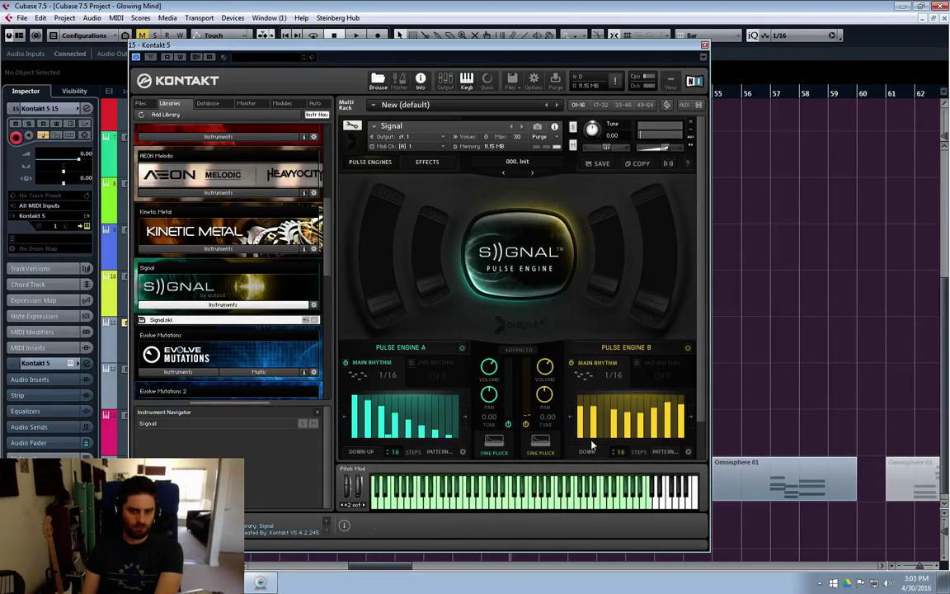
# Step: Audition Supersquare, Particles, Muted Gtr and Harmonics as Pulse Engine B's source, and settle on Elec. Piano
pyautogui.click(540, 442)
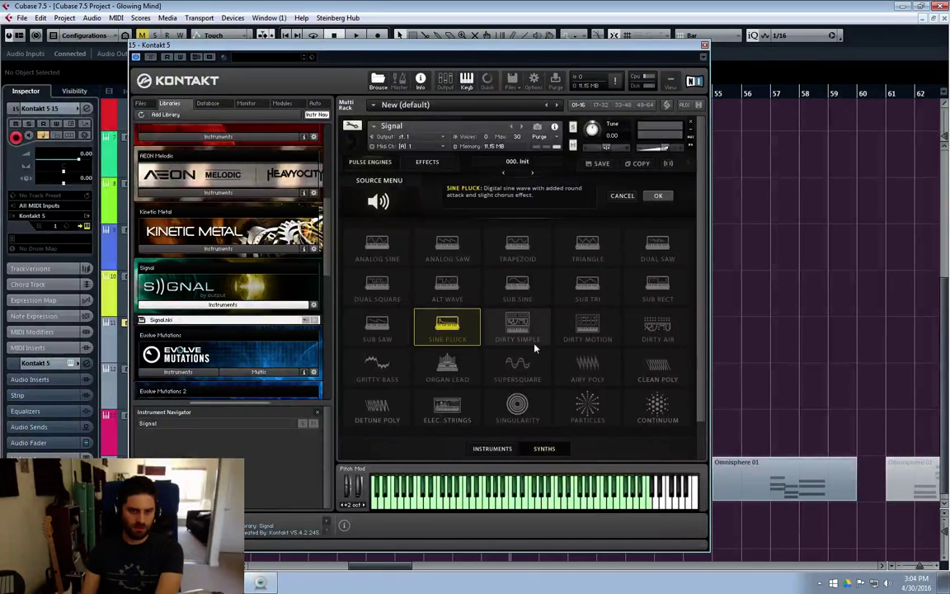
pyautogui.click(518, 367)
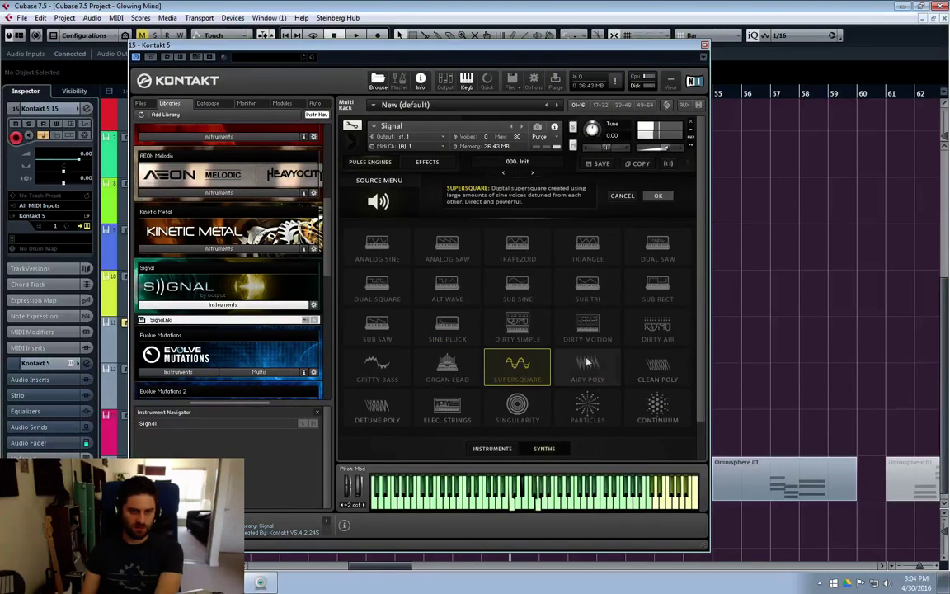
pyautogui.click(597, 411)
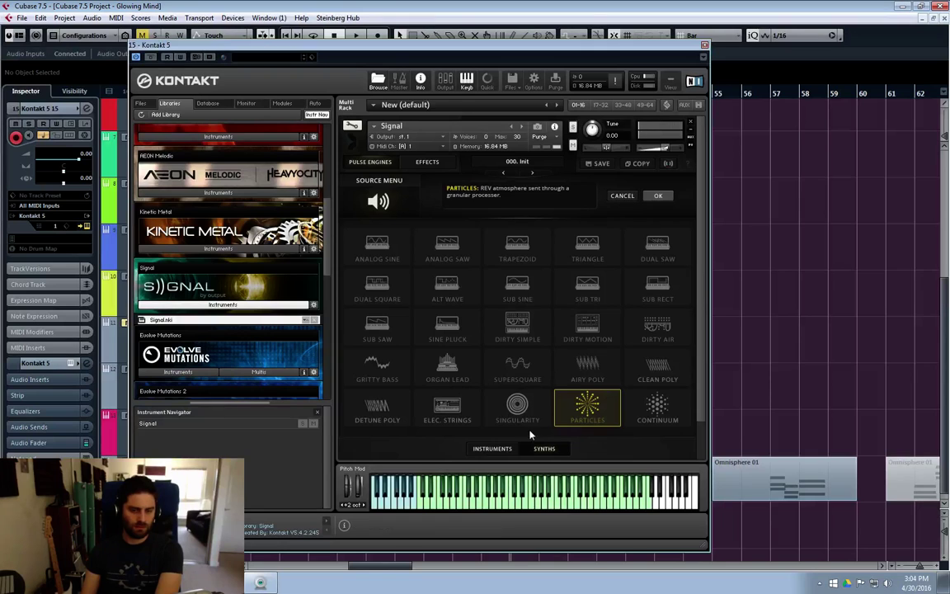
pyautogui.click(492, 448)
pyautogui.click(377, 325)
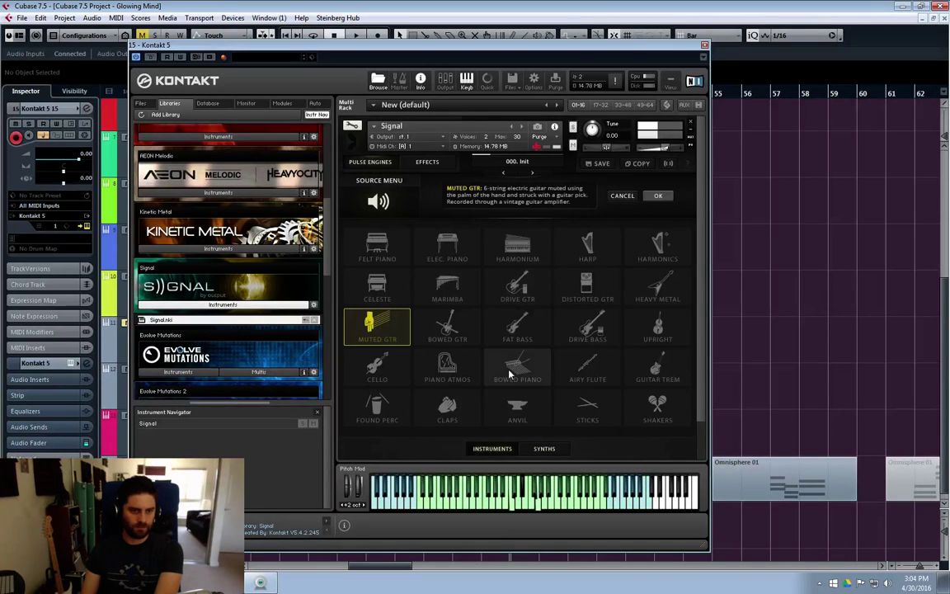
pyautogui.click(658, 248)
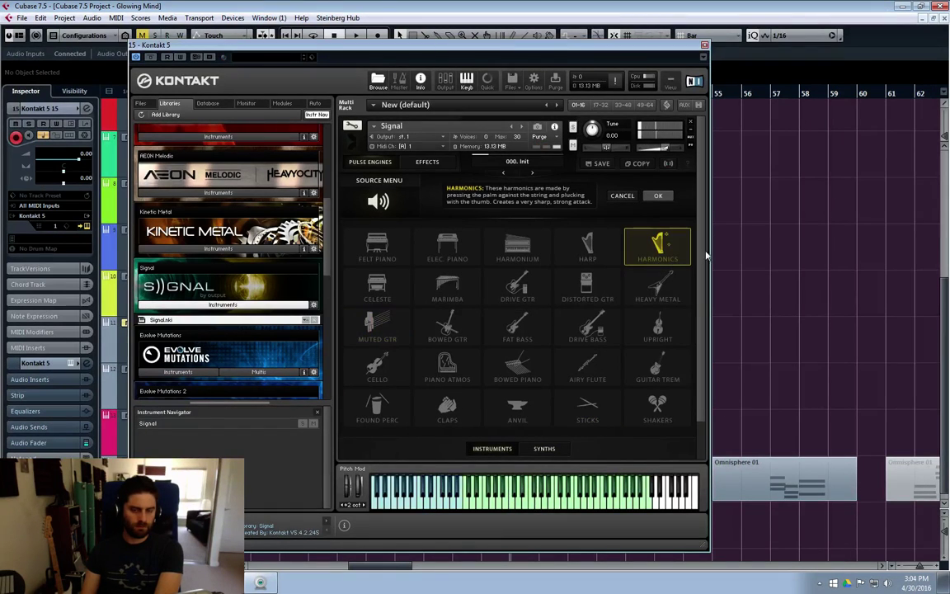
pyautogui.click(393, 331)
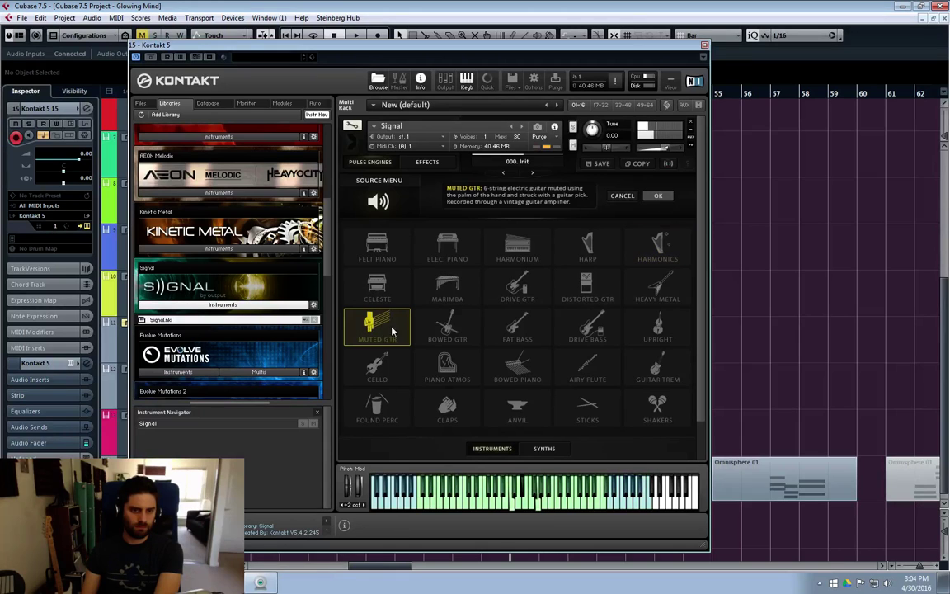
pyautogui.click(452, 248)
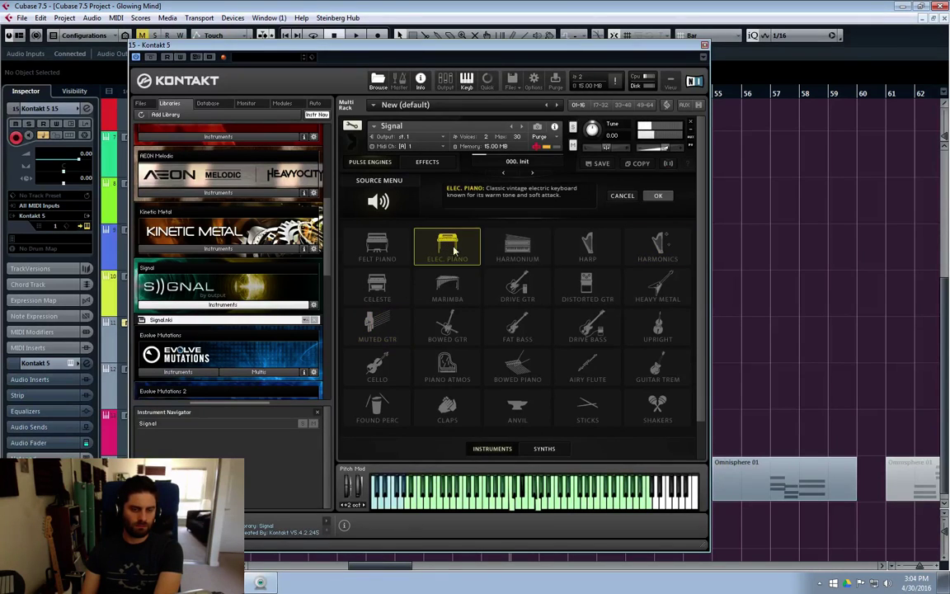
pyautogui.click(658, 195)
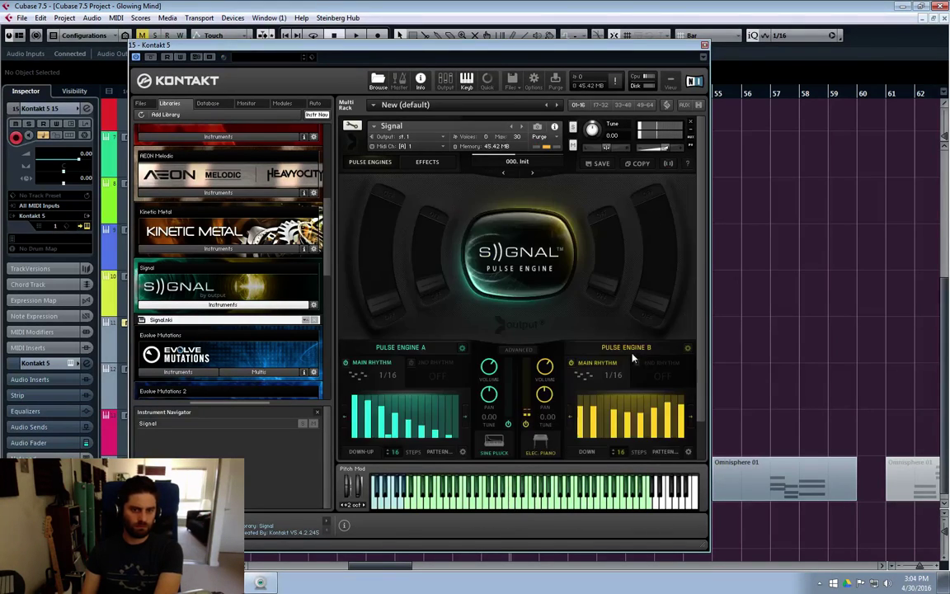
# Step: Adjust Pulse Engine B's arp swing and apply the second pattern in the fifth row of the Simple 16-step arp patterns
pyautogui.moveTo(623, 438)
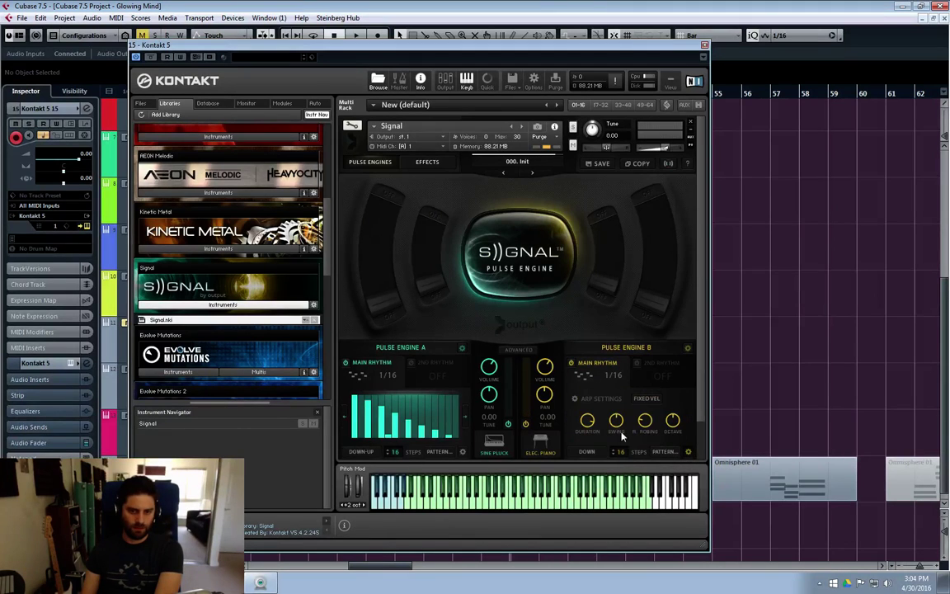
pyautogui.moveTo(619, 425); pyautogui.dragTo(625, 419)
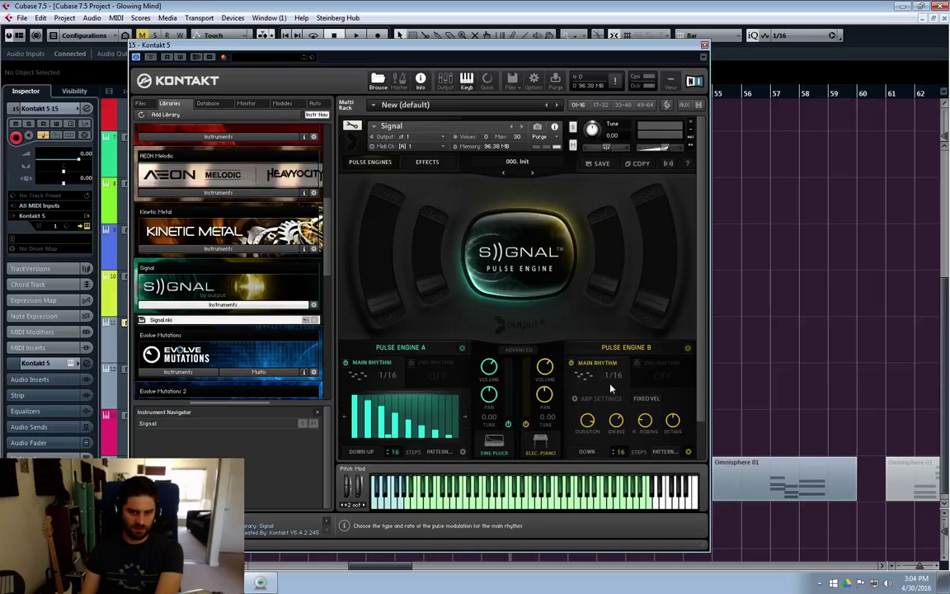
pyautogui.click(663, 453)
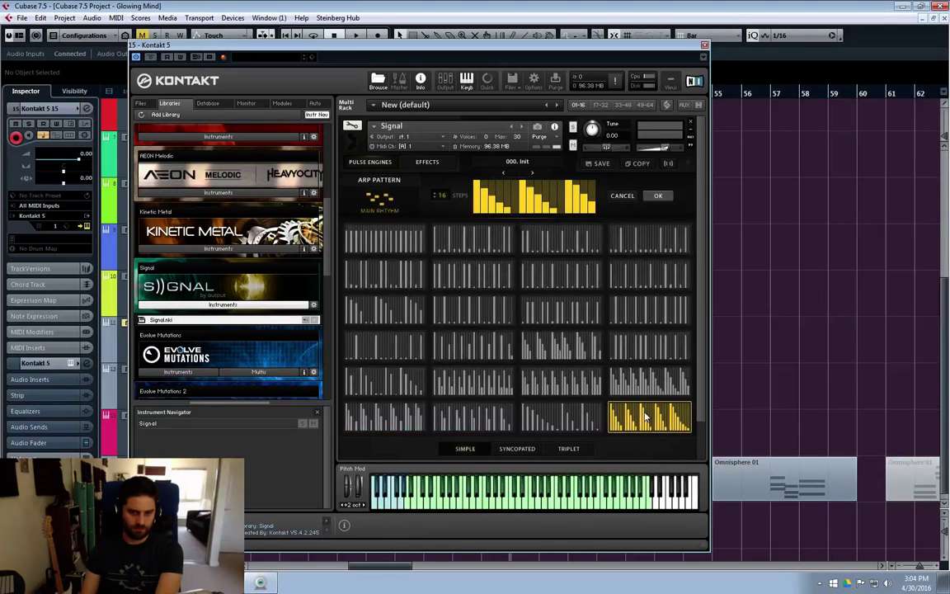
pyautogui.click(620, 381)
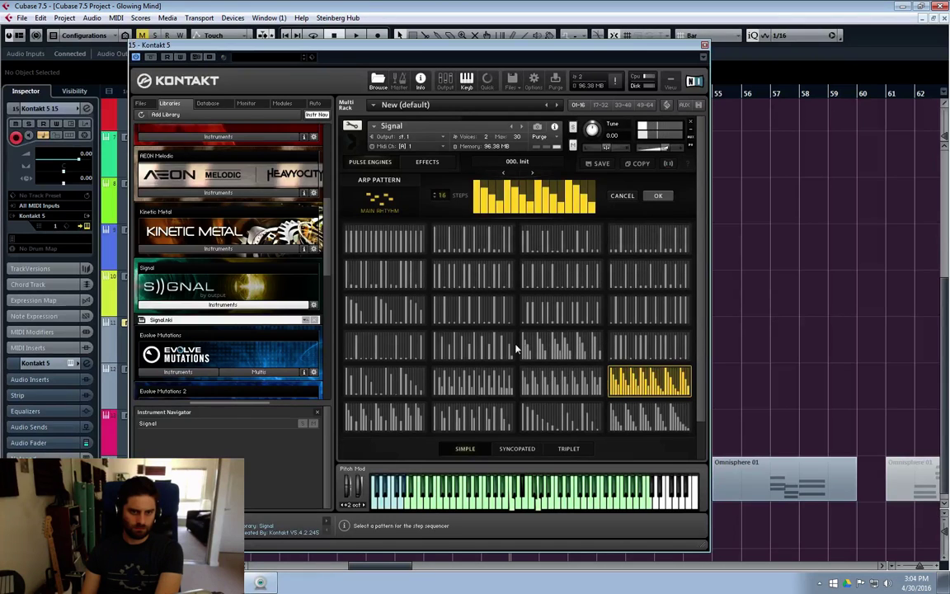
pyautogui.click(597, 347)
pyautogui.click(649, 381)
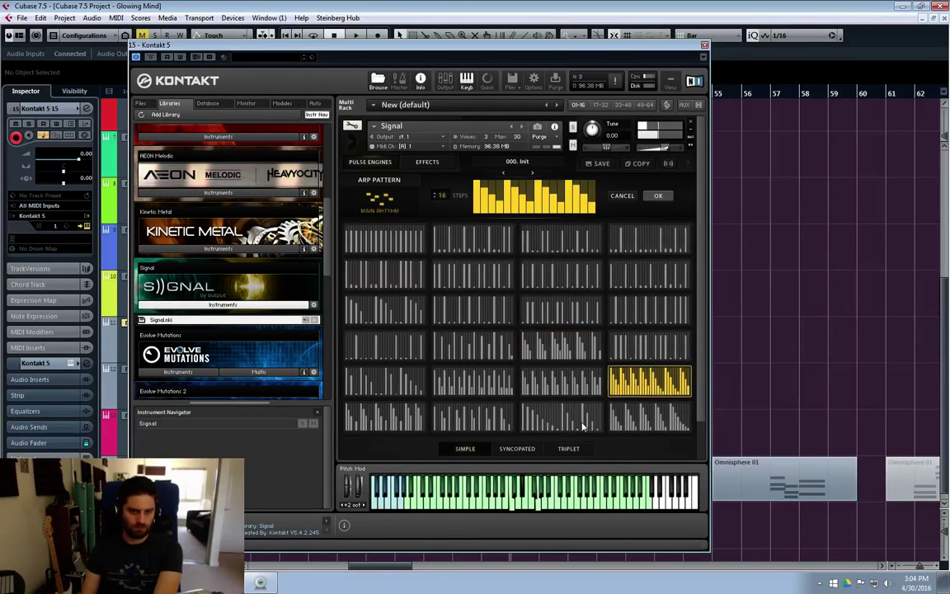
pyautogui.click(561, 417)
pyautogui.click(490, 423)
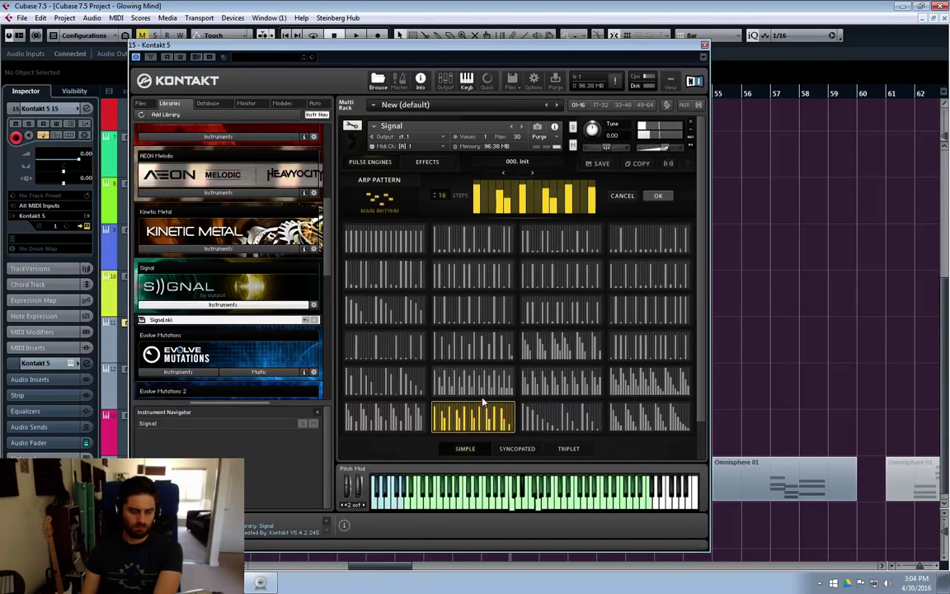
pyautogui.click(481, 393)
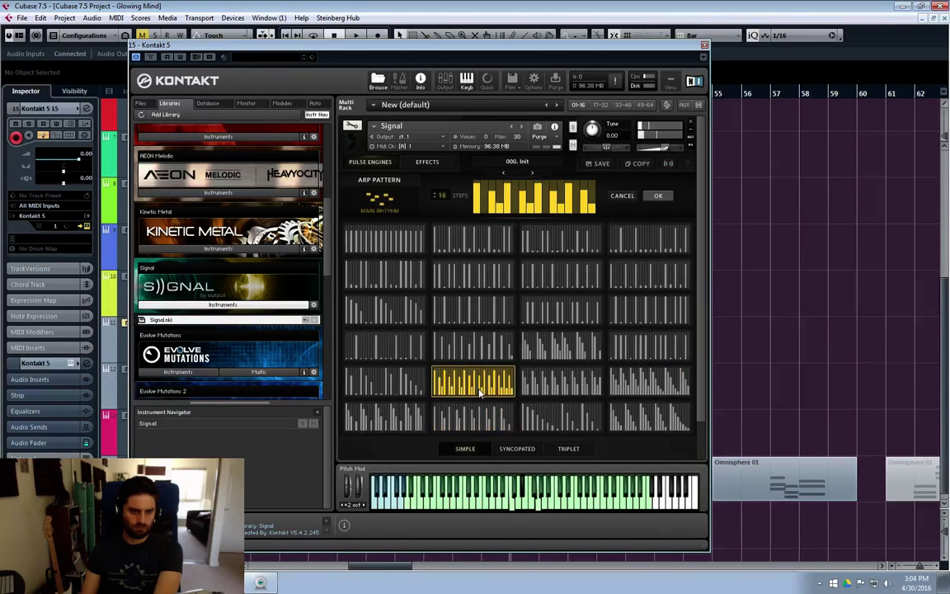
pyautogui.click(657, 197)
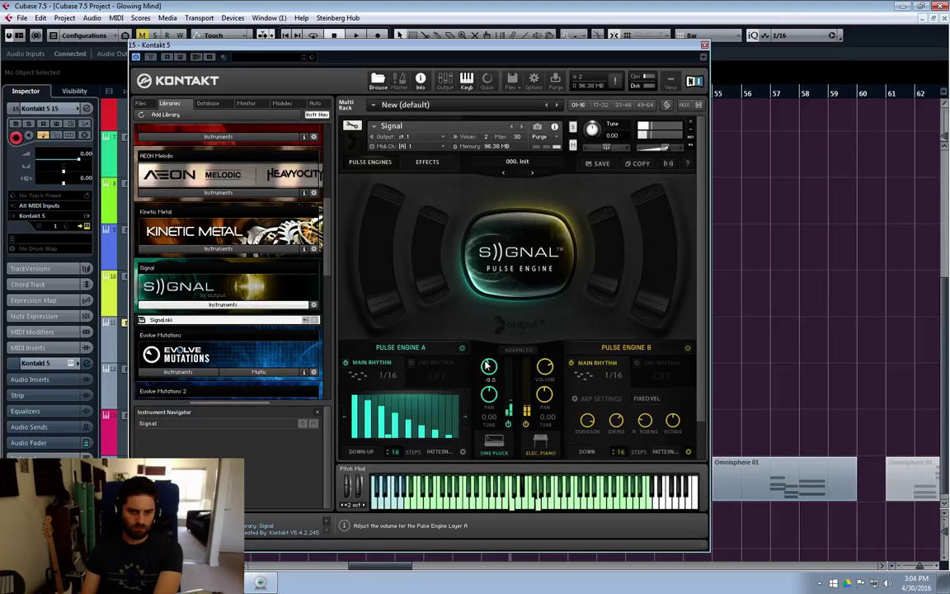
# Step: Raise Pulse Engine B's volume to balance the Elec. Piano layer against Pulse Engine A
pyautogui.click(545, 366)
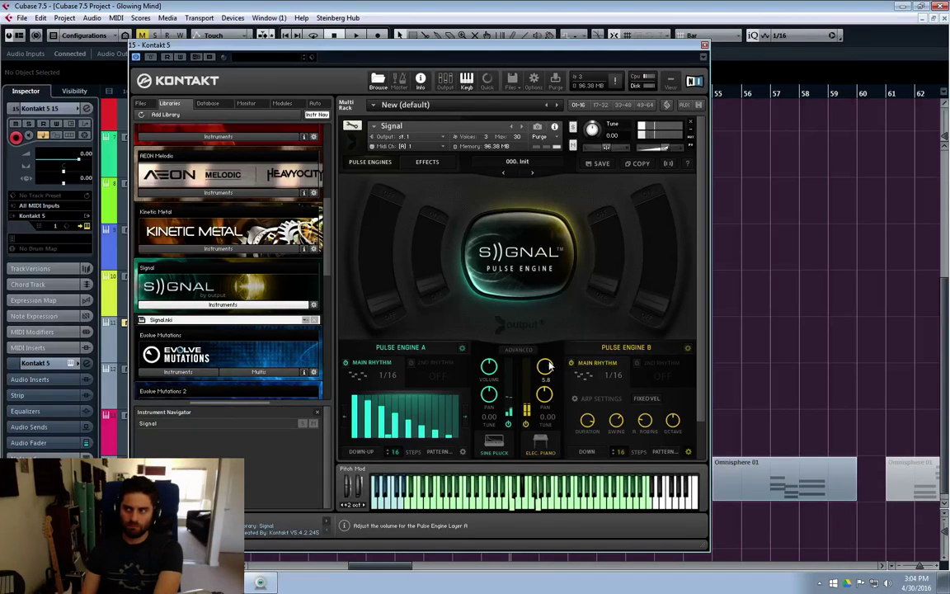
pyautogui.moveTo(551, 363); pyautogui.dragTo(555, 353)
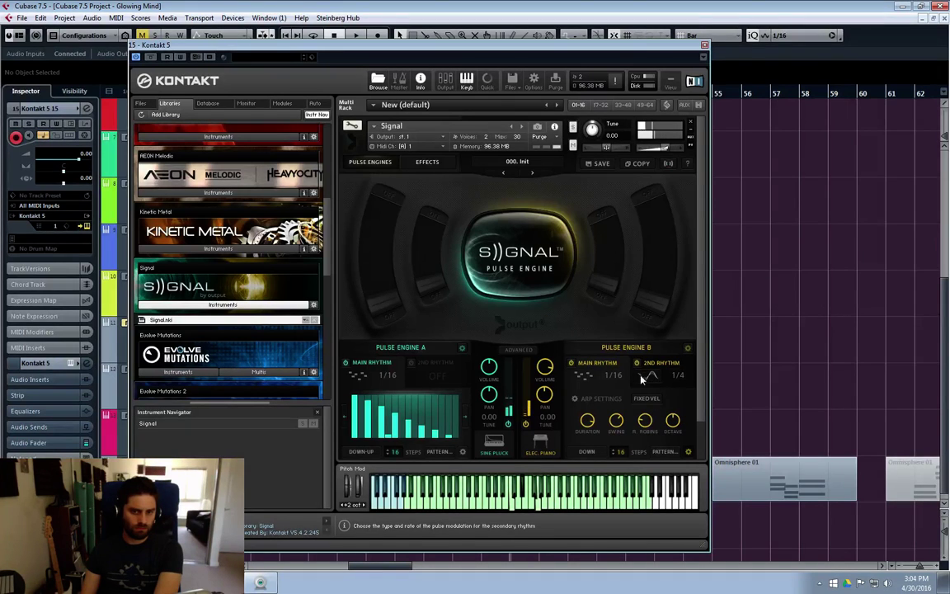
# Step: Enable the Phaser and Chorus in Signal's global effects and lower the chorus depth
pyautogui.click(427, 162)
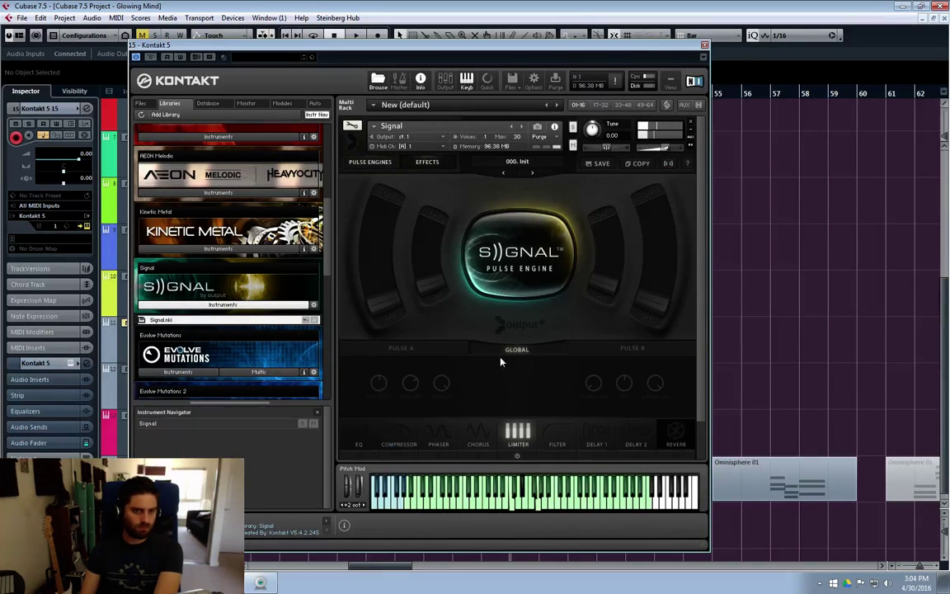
pyautogui.click(437, 450)
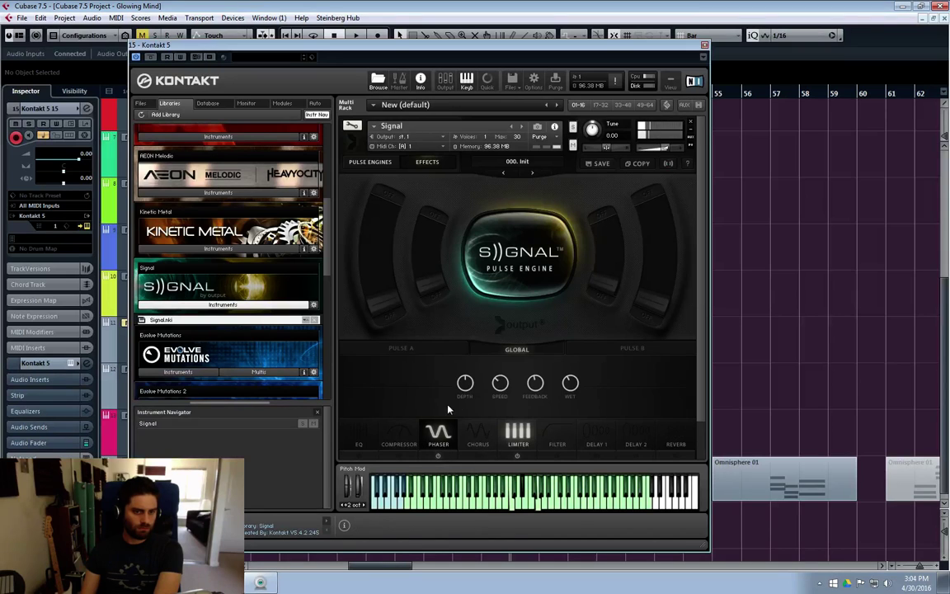
pyautogui.click(483, 448)
pyautogui.moveTo(465, 385)
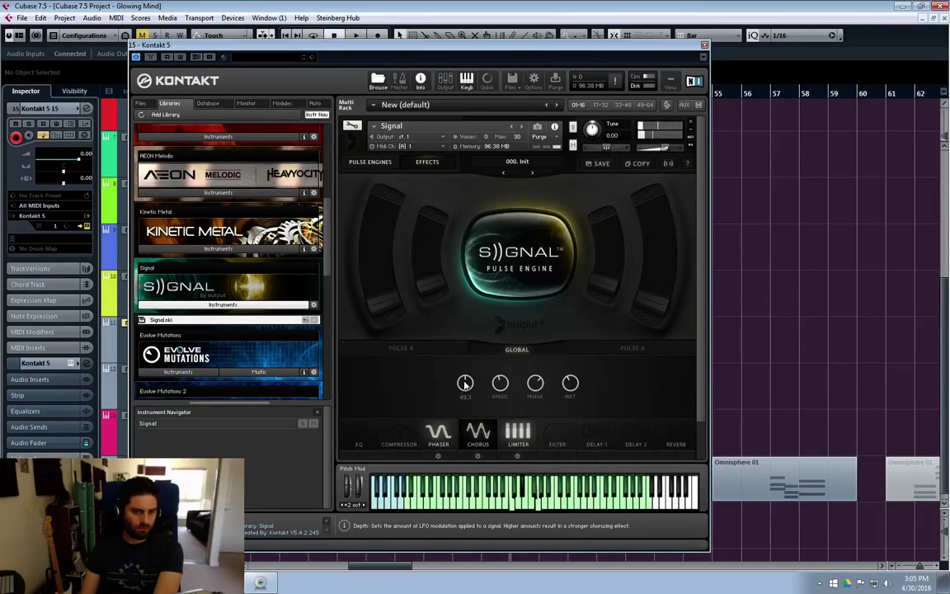
pyautogui.moveTo(466, 404); pyautogui.dragTo(472, 454)
pyautogui.moveTo(465, 382); pyautogui.dragTo(536, 389)
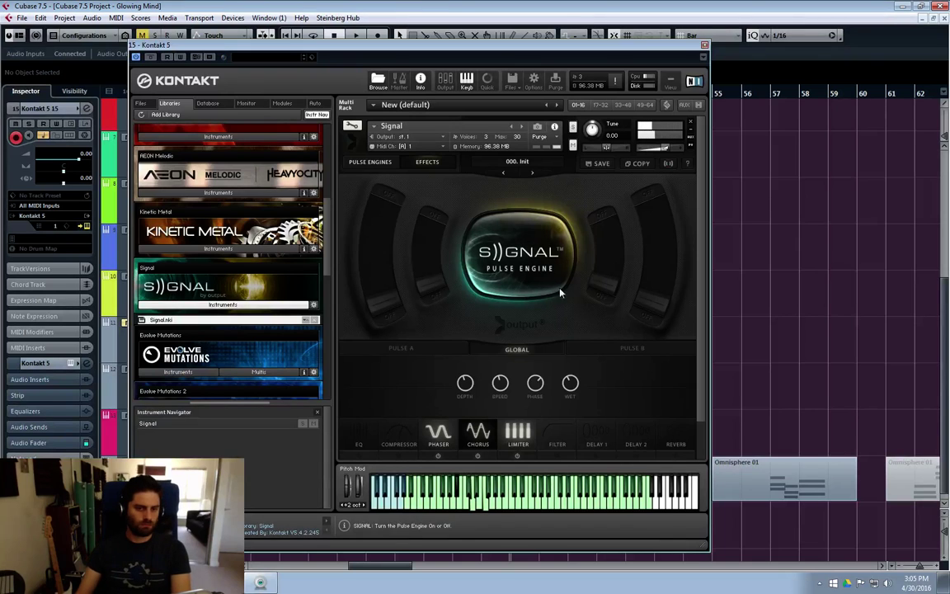
# Step: Enable Delay 1 in the global effects and turn on stereo spread for Pulse A
pyautogui.click(598, 461)
pyautogui.click(601, 433)
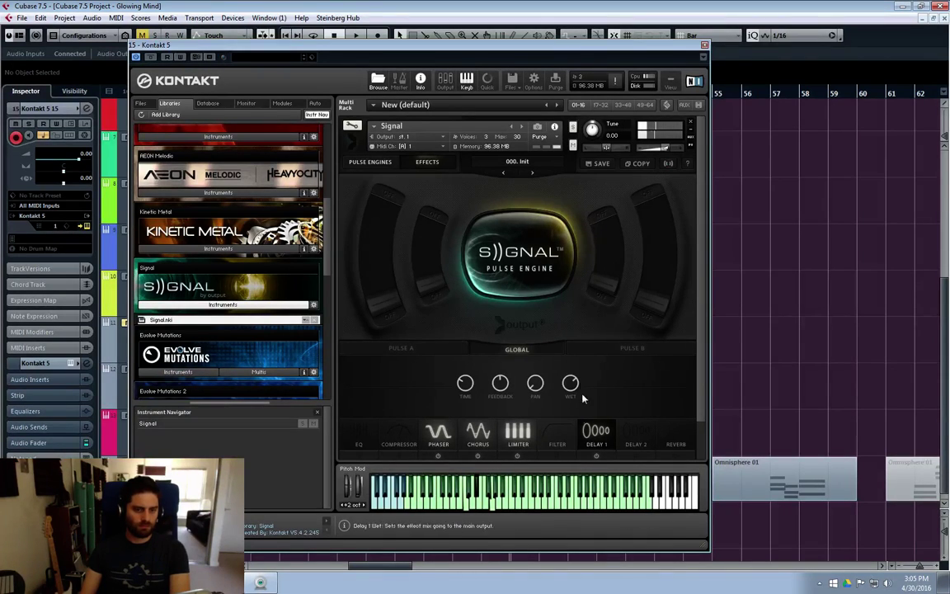
pyautogui.click(445, 350)
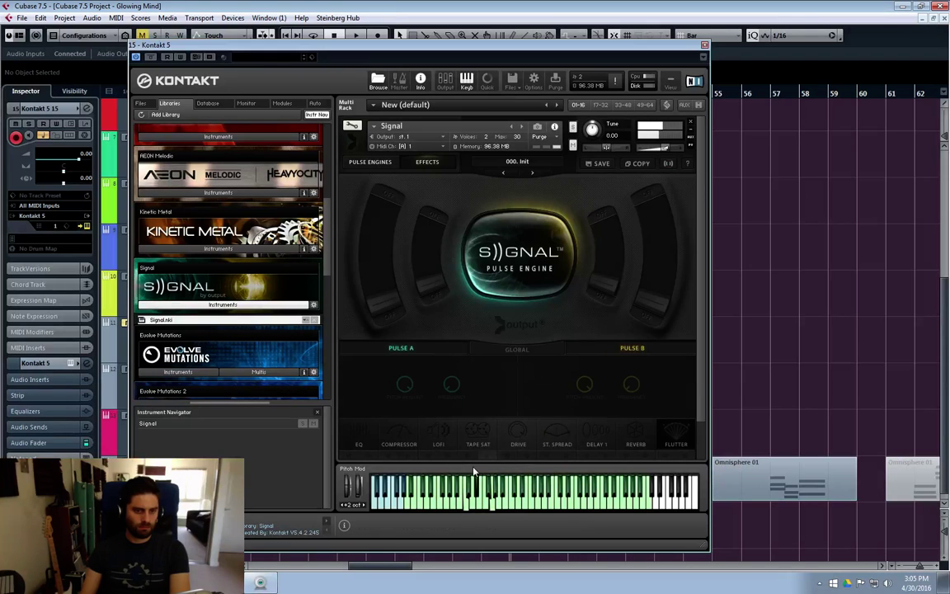
pyautogui.click(547, 455)
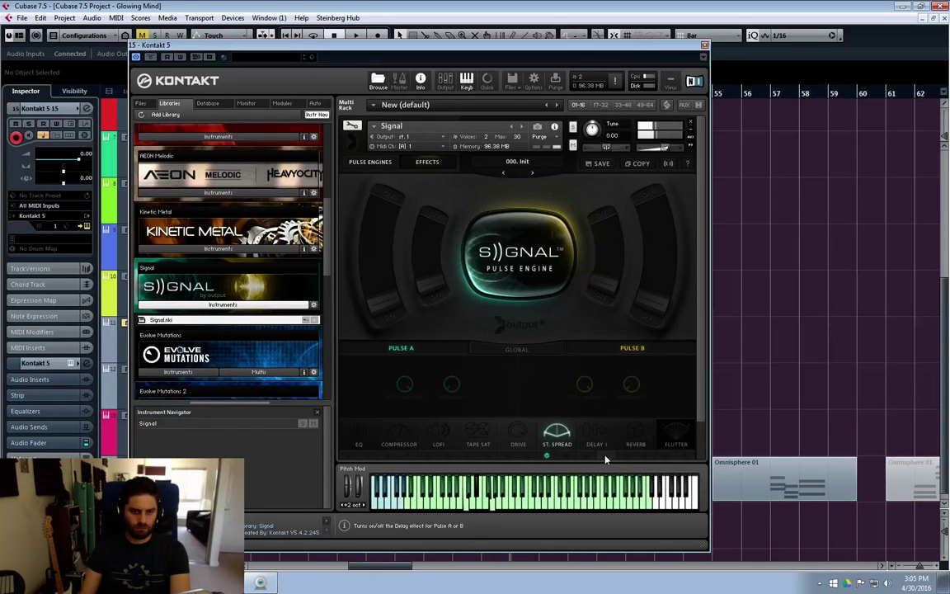
# Step: Raise the Signal instrument's output volume to about 2.4 and close the Kontakt window
pyautogui.click(383, 165)
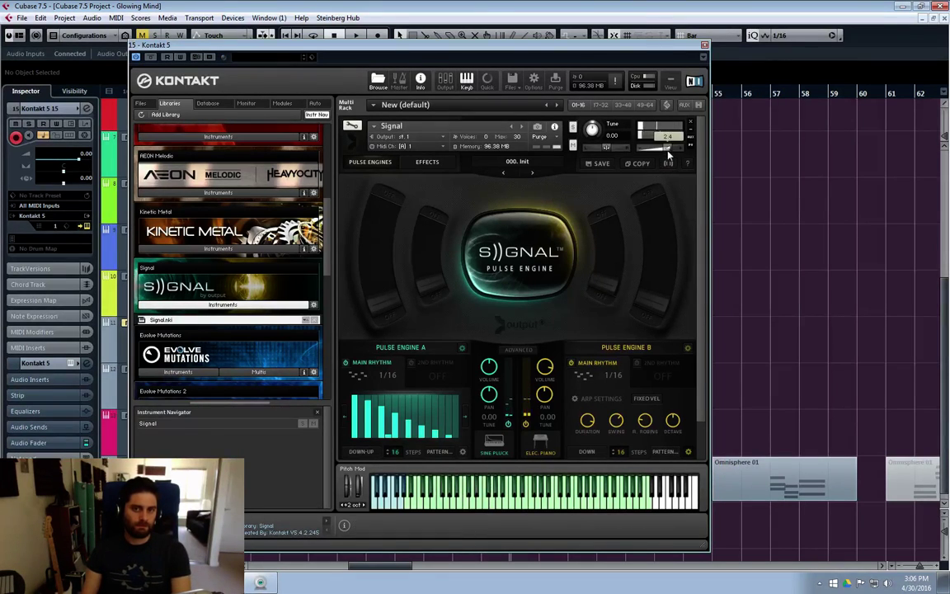
pyautogui.click(704, 44)
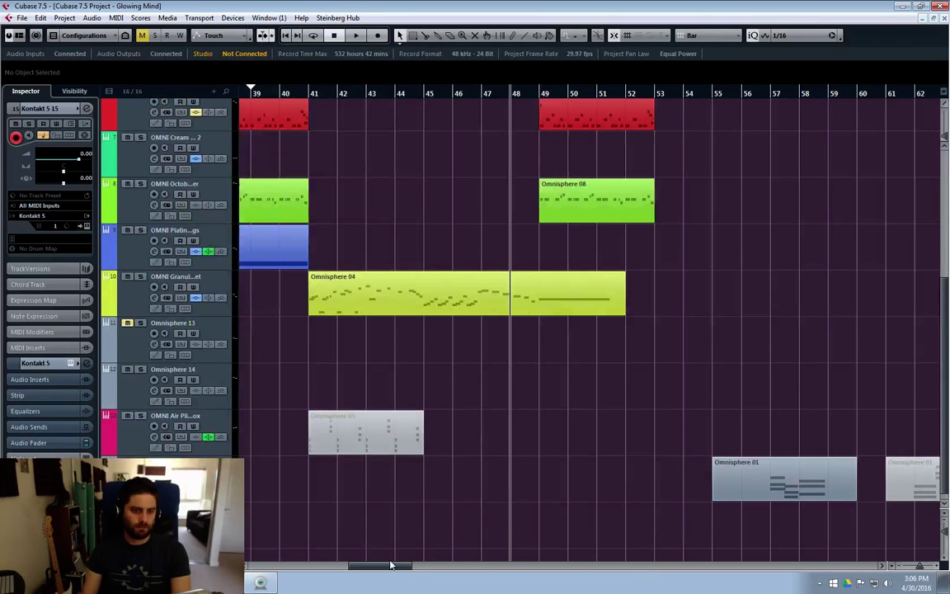
# Step: Play the arrangement from just before bar 39 through the bar 41 melody to rehearse the Kontakt part
pyautogui.moveTo(373, 568); pyautogui.dragTo(357, 567)
pyautogui.click(434, 87)
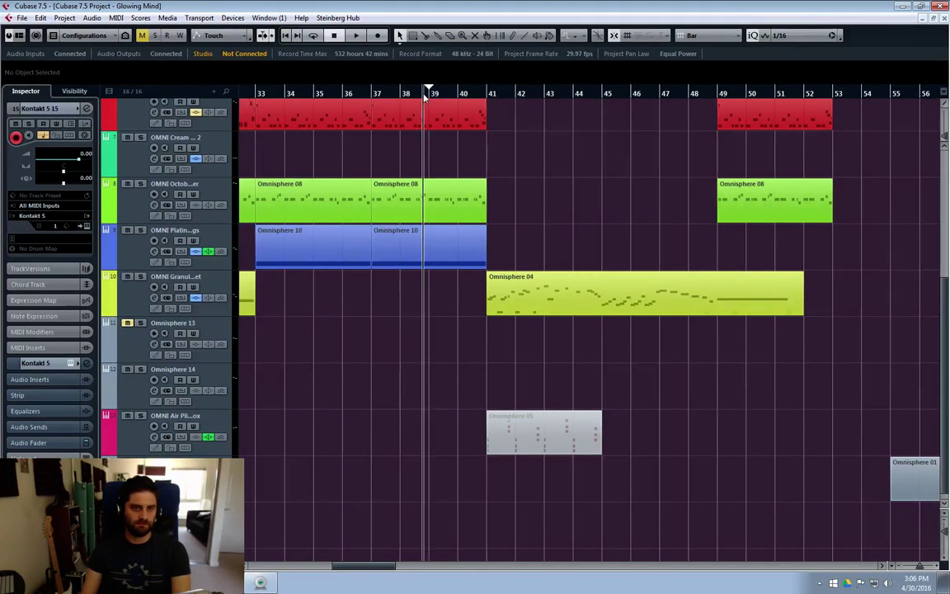
pyautogui.press('space')
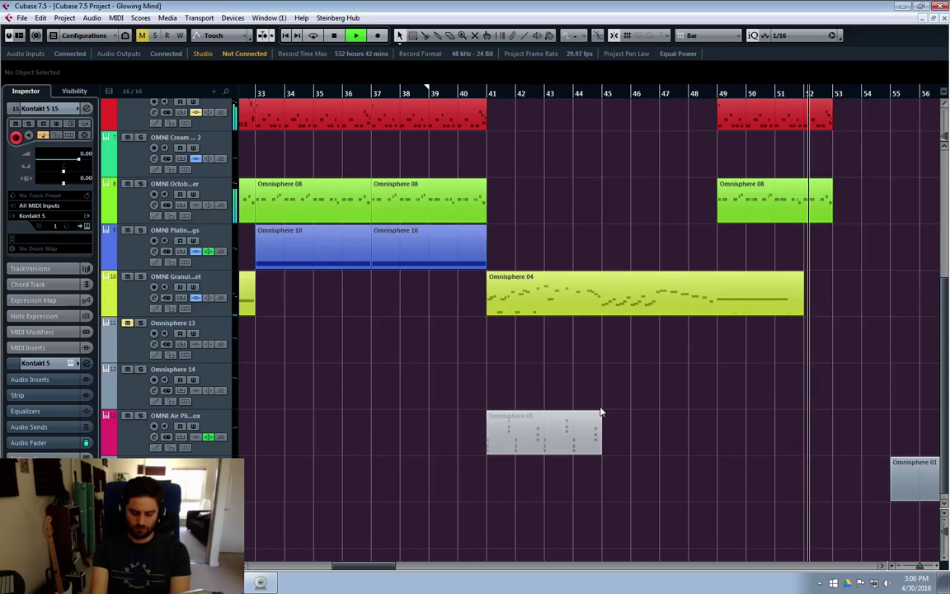
pyautogui.press('space')
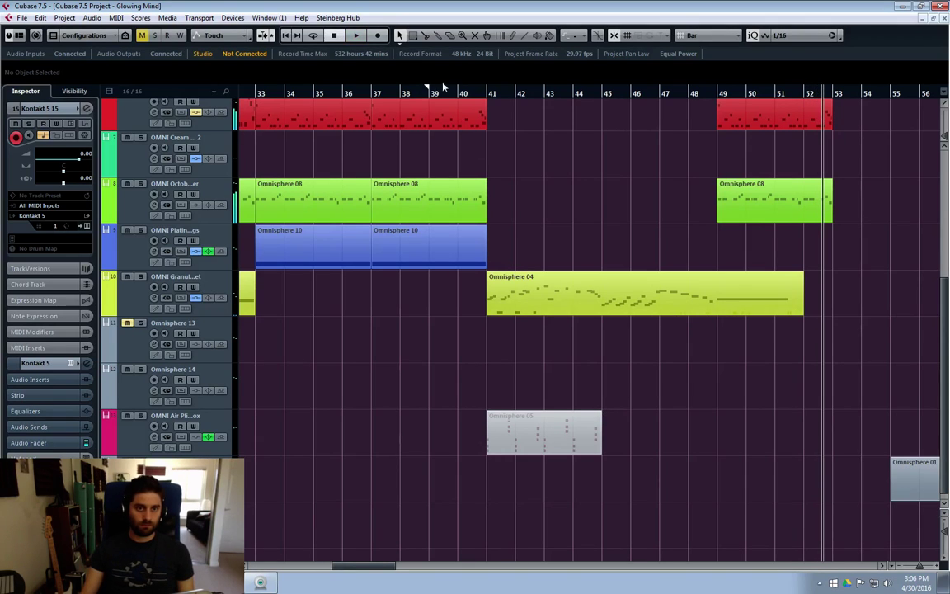
# Step: Record a sustained three-note chord over bars 41 to 44 on the Kontakt 5 15 track, starting the recording at bar 39
pyautogui.press('KP_Multiply')
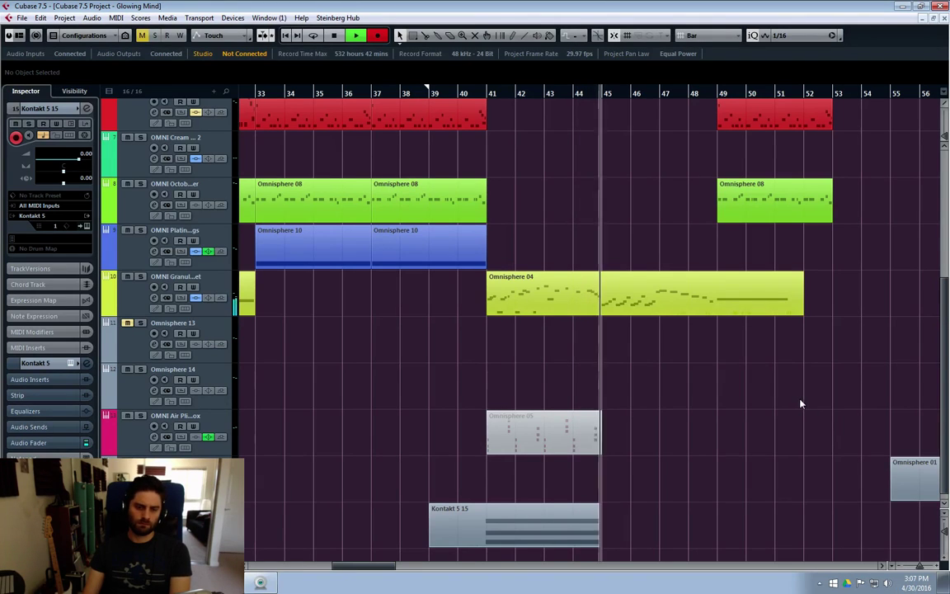
pyautogui.press('space')
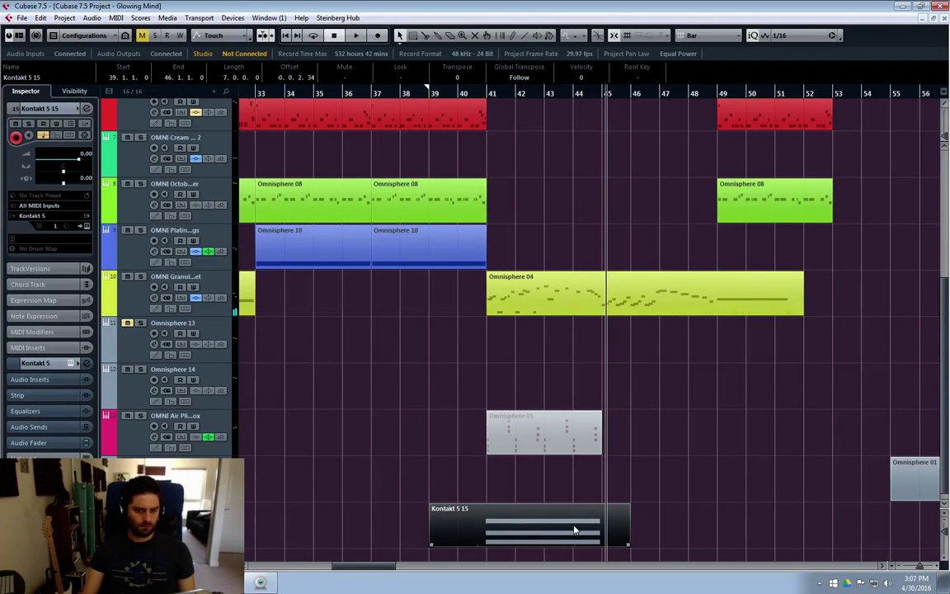
pyautogui.click(617, 422)
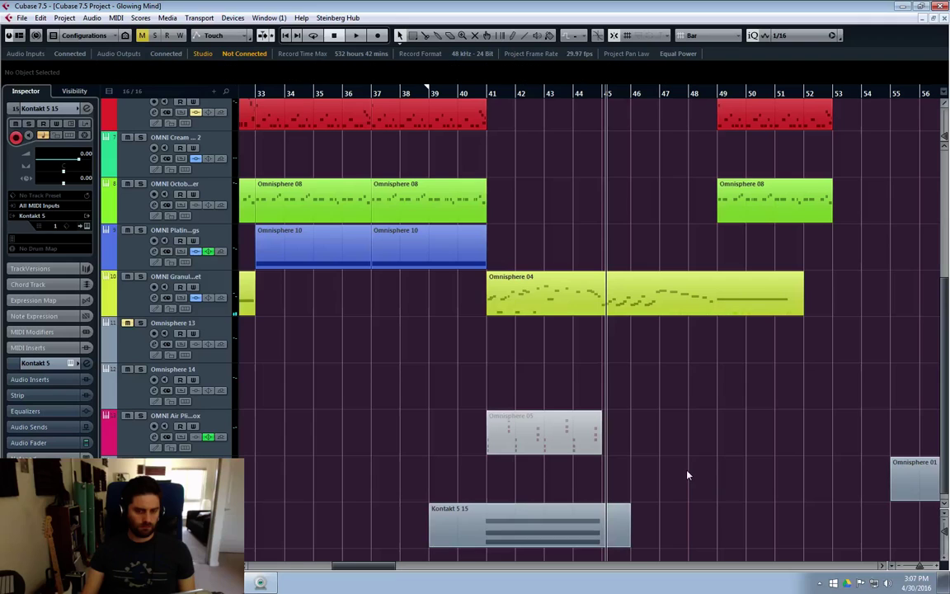
# Step: Lengthen the three recorded chord notes in the Kontakt 5 15 part so they end right before bar 45
pyautogui.doubleClick(522, 537)
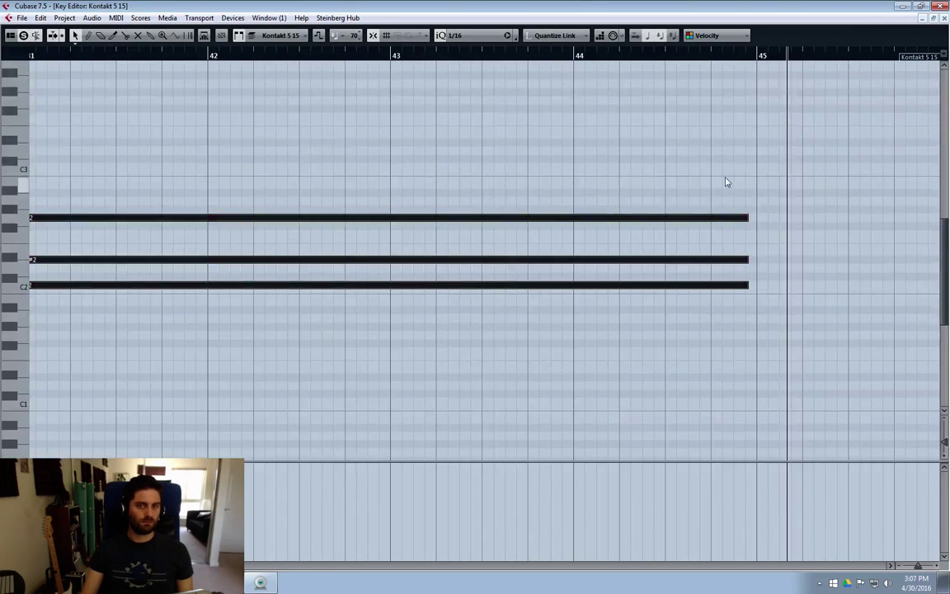
pyautogui.moveTo(766, 188); pyautogui.dragTo(753, 284)
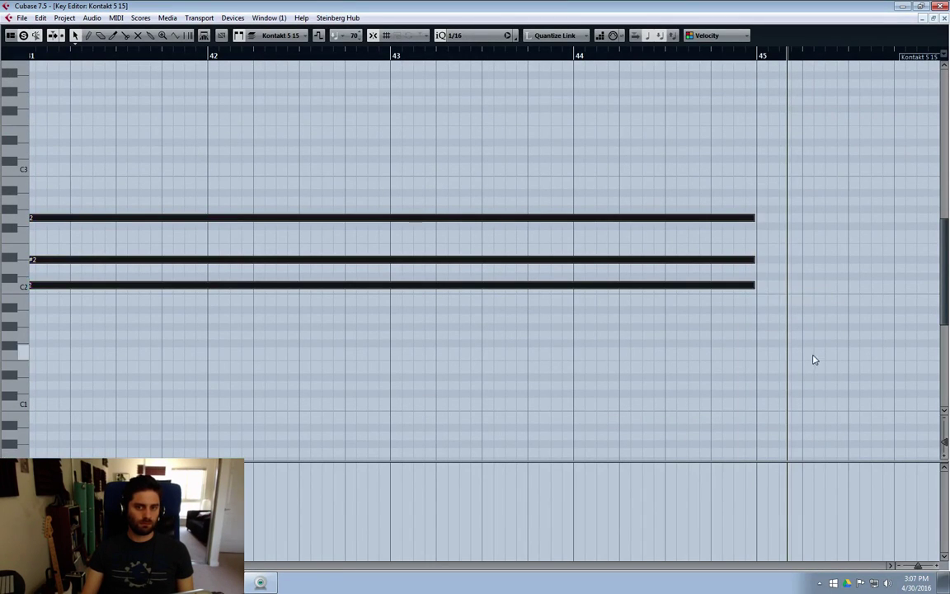
# Step: Quantize the MIDI event lengths and the MIDI event ends of the three sustained chord notes
pyautogui.click(813, 356)
pyautogui.moveTo(795, 197); pyautogui.dragTo(652, 291)
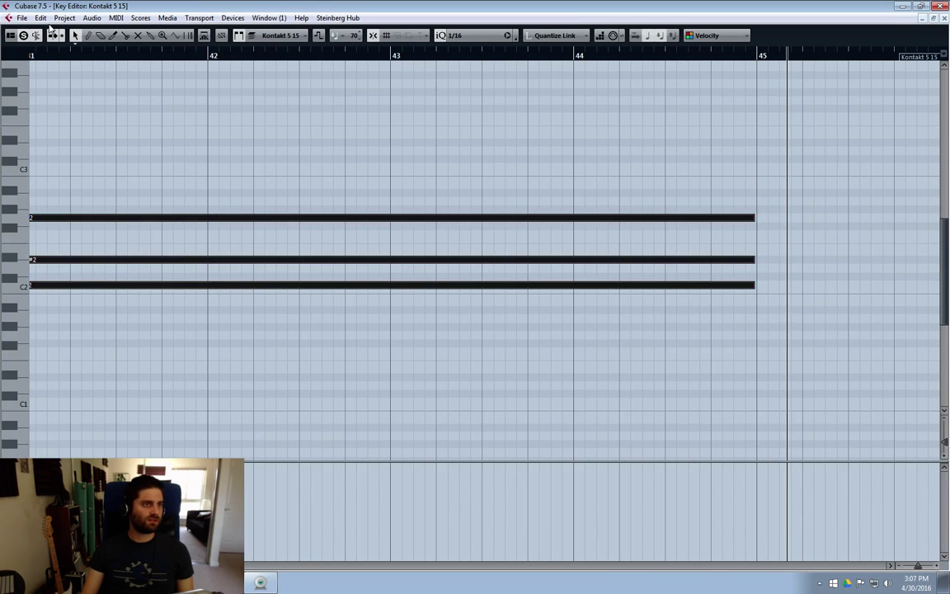
pyautogui.click(41, 17)
pyautogui.moveTo(88, 208)
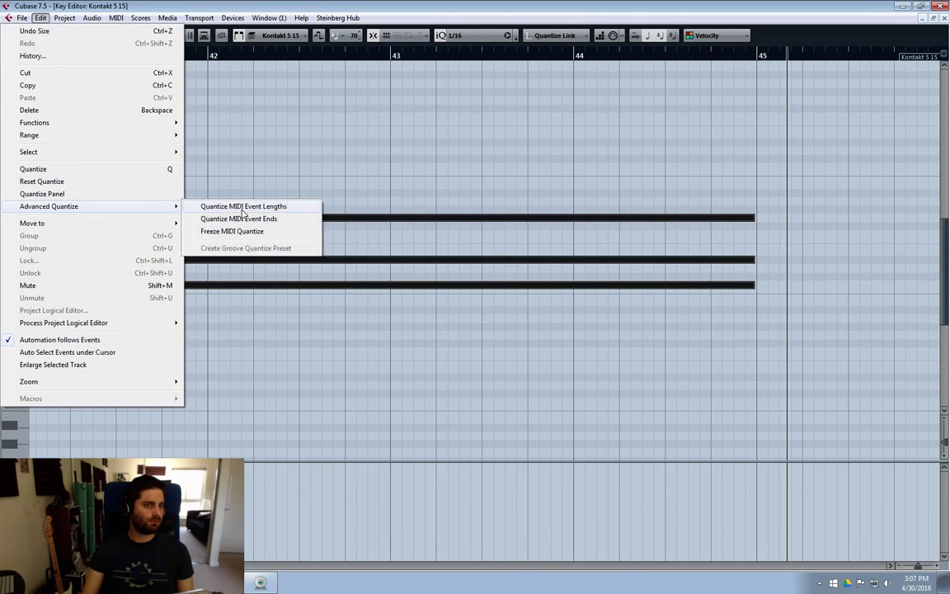
pyautogui.click(242, 209)
pyautogui.moveTo(255, 91); pyautogui.dragTo(296, 295)
pyautogui.click(40, 18)
pyautogui.moveTo(92, 207)
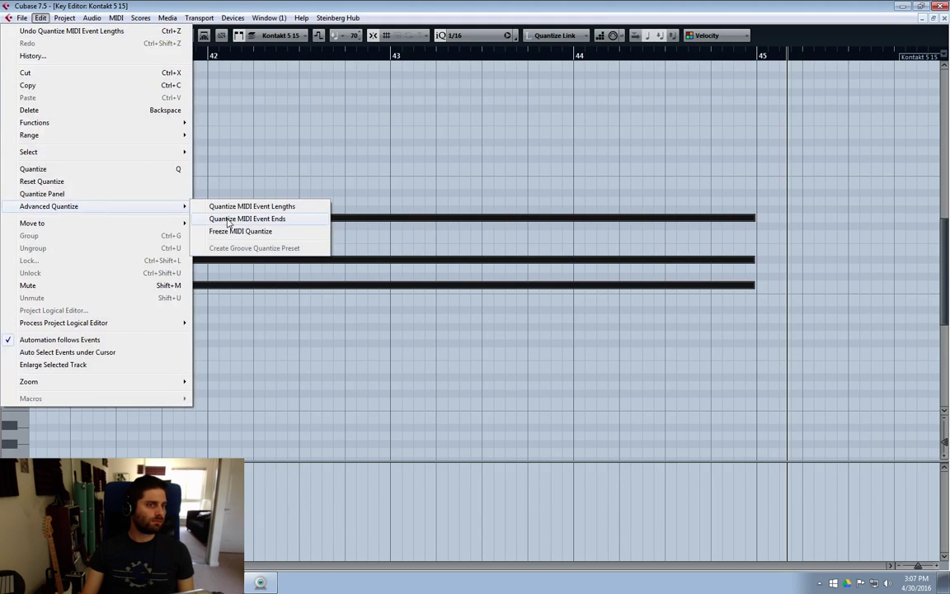
pyautogui.click(241, 221)
# Step: Turn off Iterative Quantize and quantize the starts of the G2, D#2 and C2 notes to the 1/16 grid
pyautogui.hscroll(-5, 378, 330)
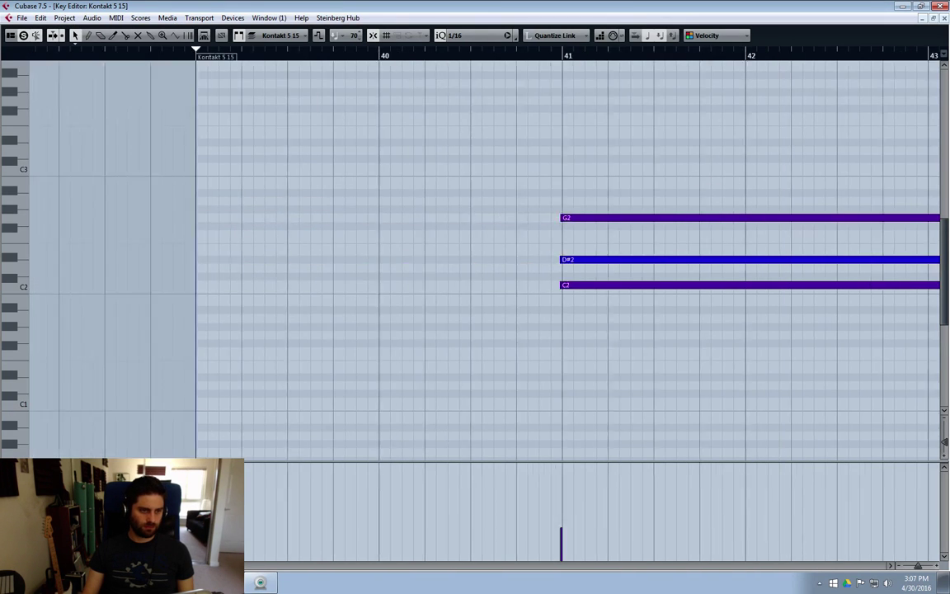
pyautogui.moveTo(538, 176); pyautogui.dragTo(621, 309)
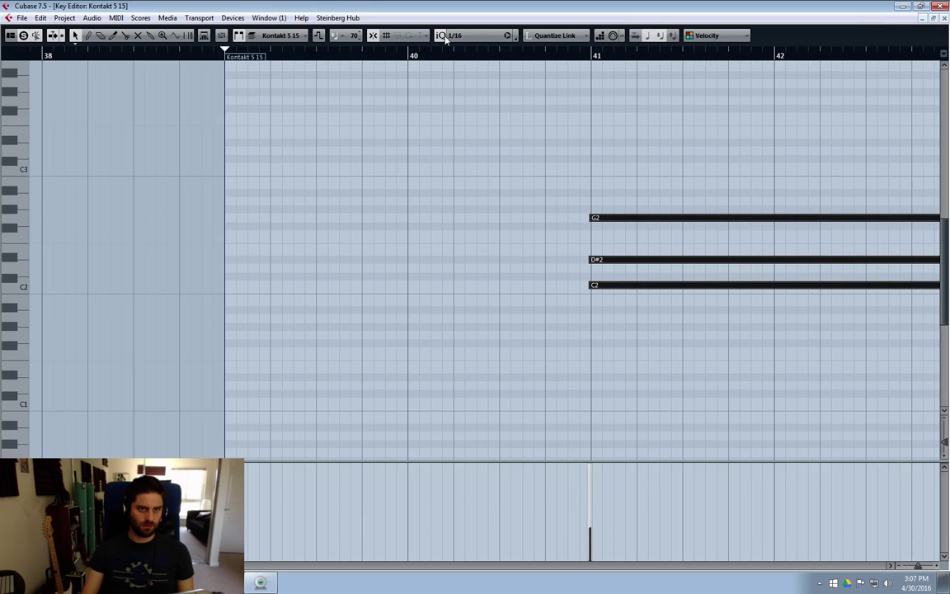
pyautogui.click(731, 339)
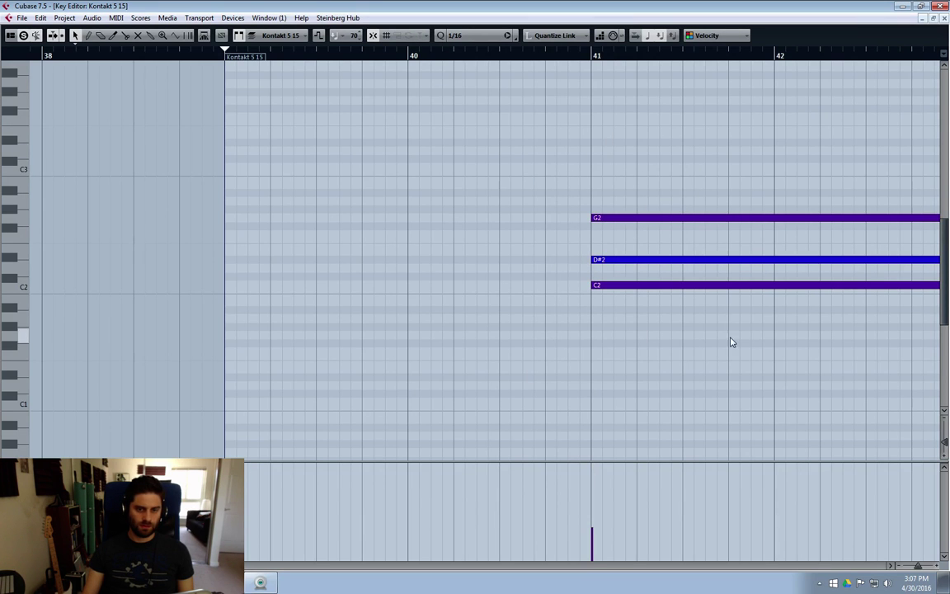
# Step: Trim the ends of the three chord notes so they land exactly on bar 45
pyautogui.hscroll(3, 731, 339)
pyautogui.hscroll(10, 473, 221)
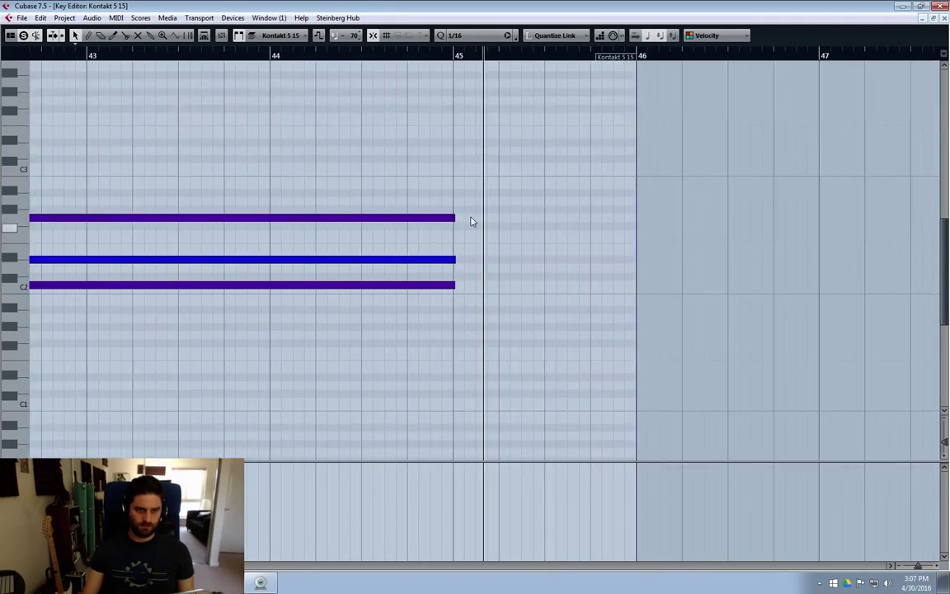
pyautogui.moveTo(486, 178); pyautogui.dragTo(446, 323)
pyautogui.click(464, 253)
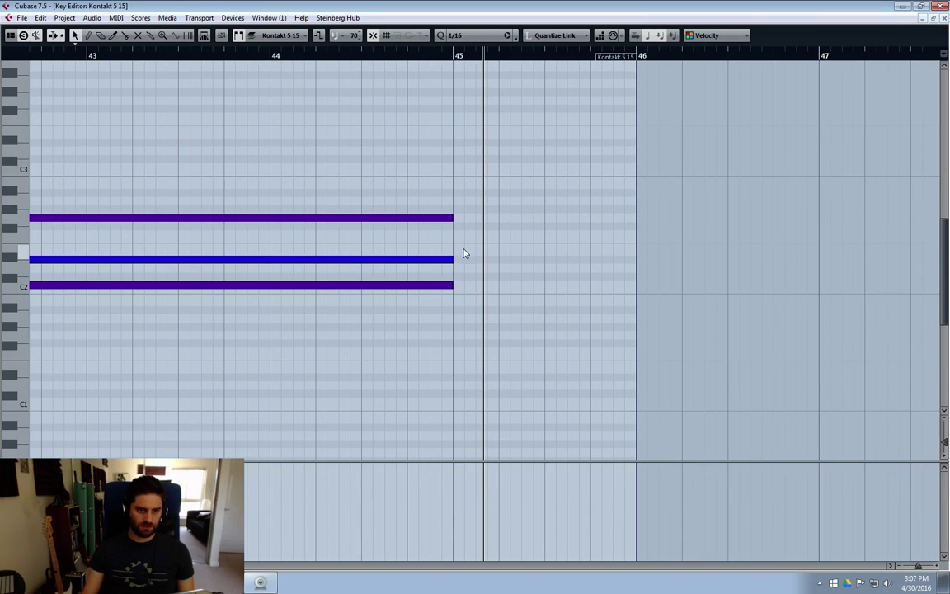
pyautogui.moveTo(452, 259); pyautogui.dragTo(450, 259)
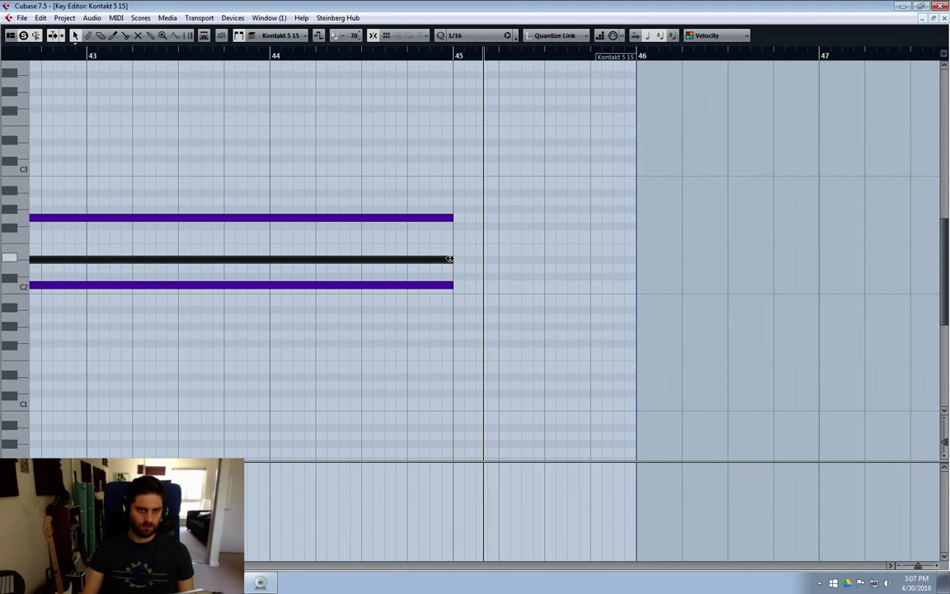
pyautogui.click(452, 219)
pyautogui.click(451, 285)
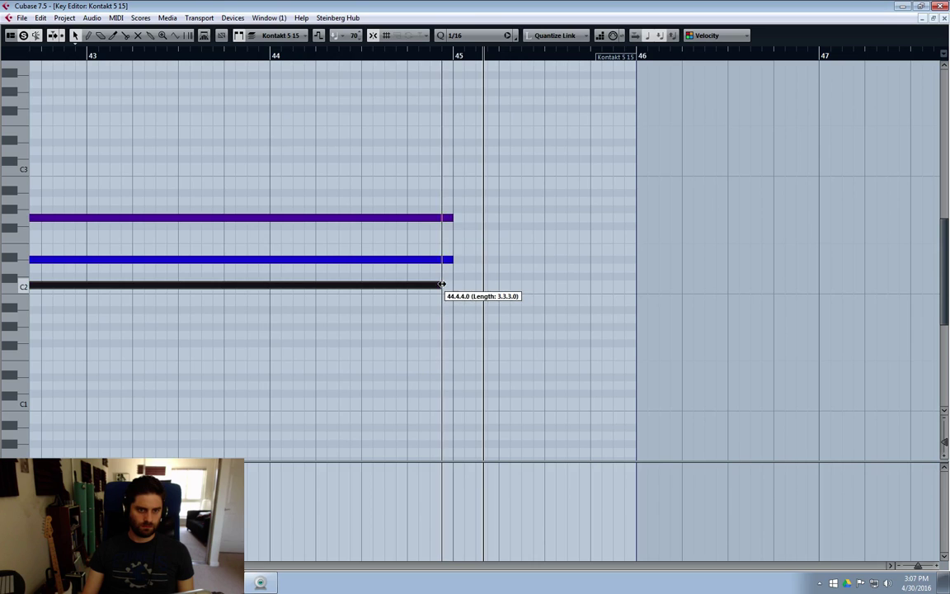
pyautogui.click(463, 290)
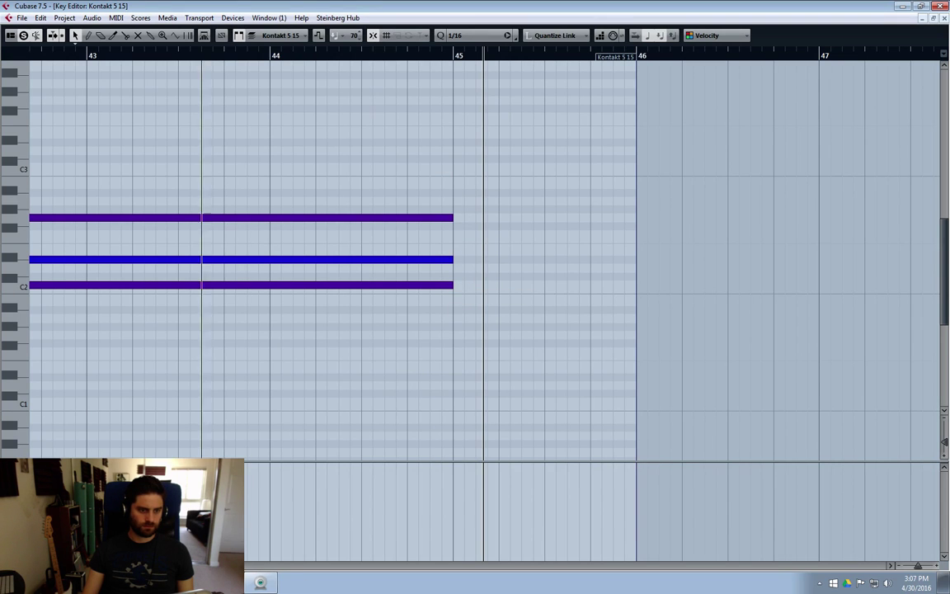
# Step: Even out the velocities of the G2, D#2 and C2 notes at bar 41
pyautogui.hscroll(-5, 485, 260)
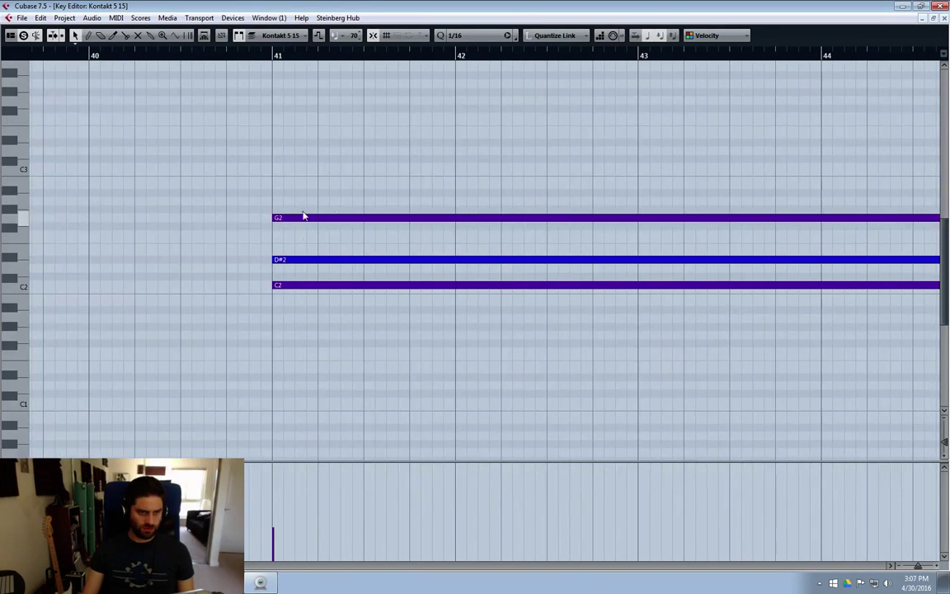
pyautogui.moveTo(302, 188); pyautogui.dragTo(272, 239)
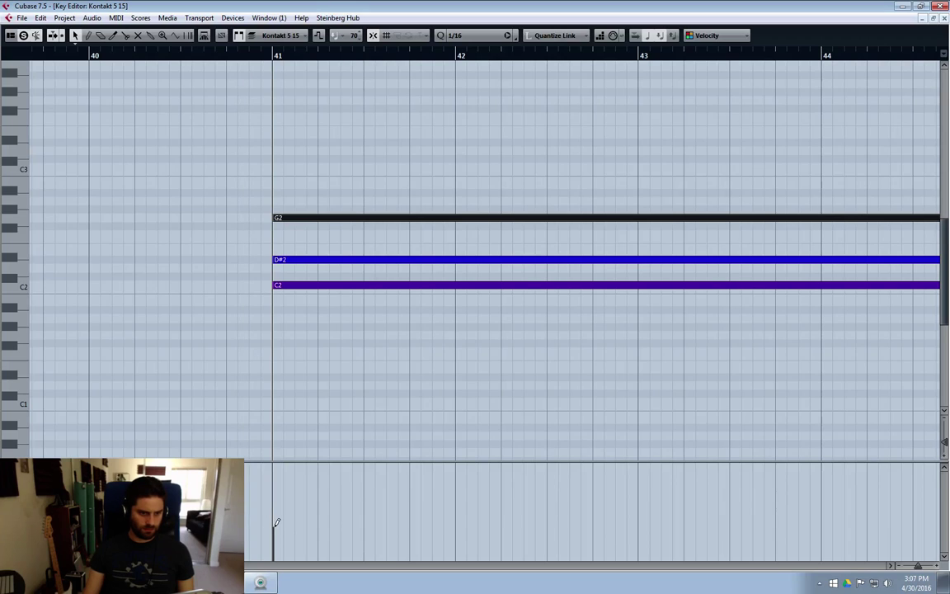
pyautogui.click(308, 339)
pyautogui.click(303, 263)
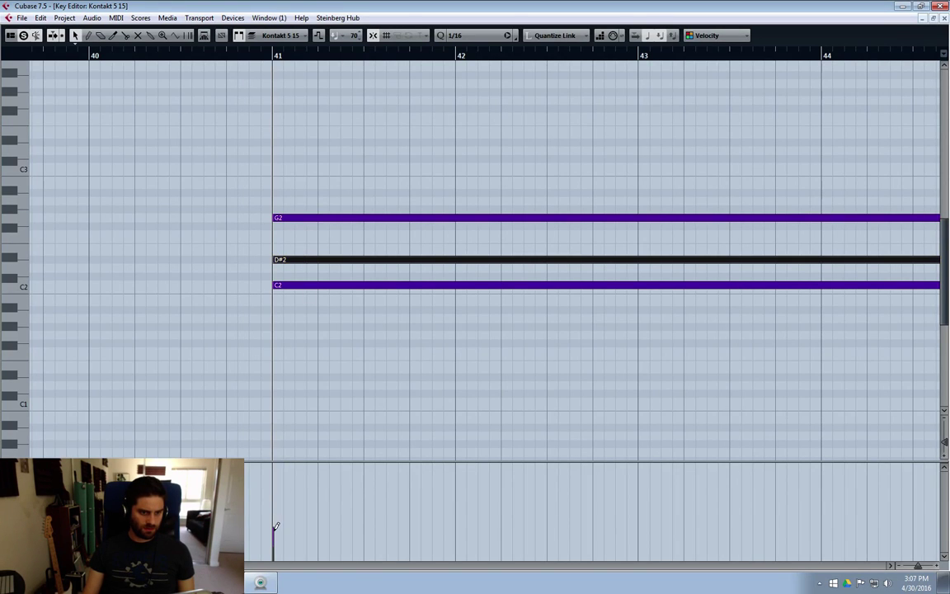
pyautogui.click(314, 350)
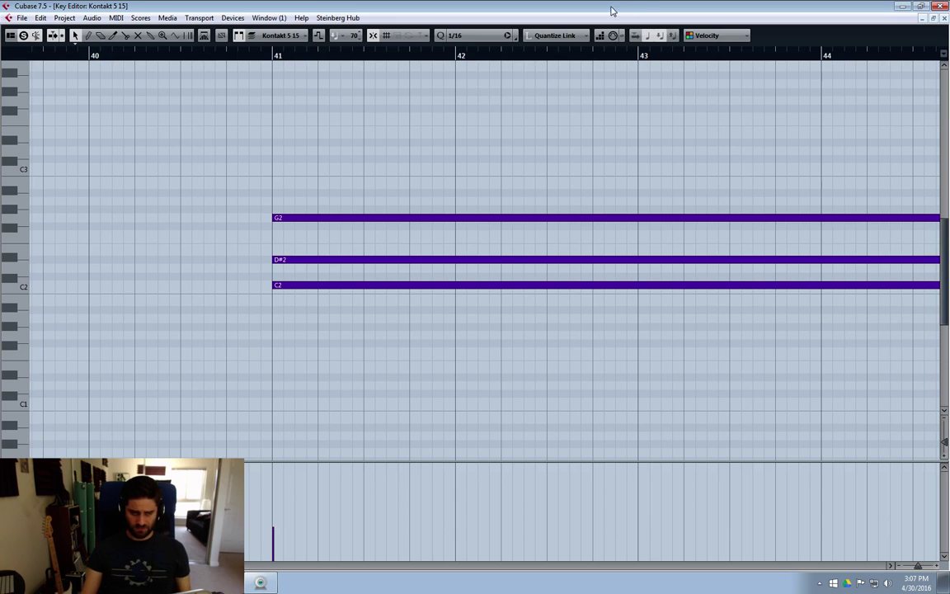
# Step: Return to the project arrangement and play it from bar 39 to hear the quantized chord part
pyautogui.click(944, 18)
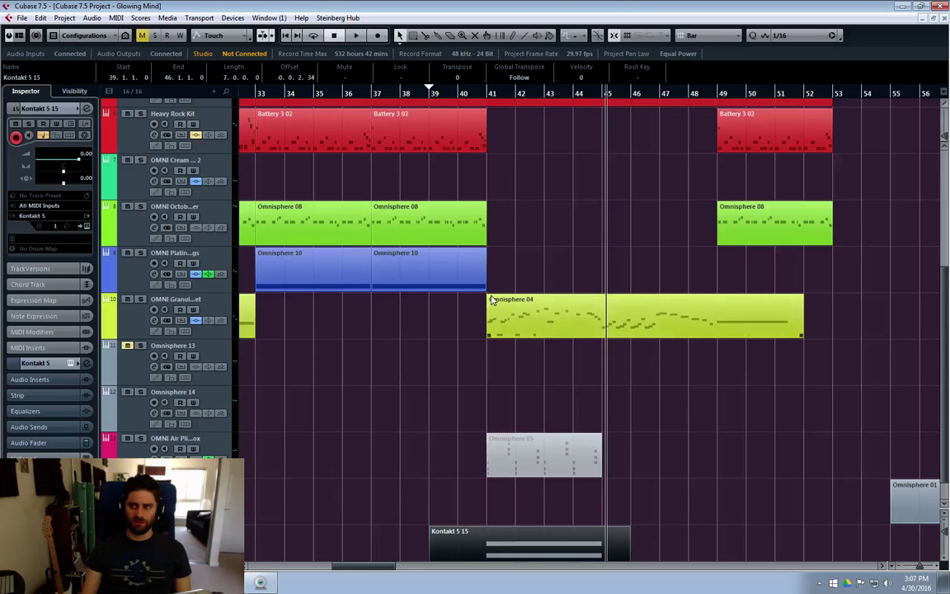
pyautogui.click(427, 93)
pyautogui.press('space')
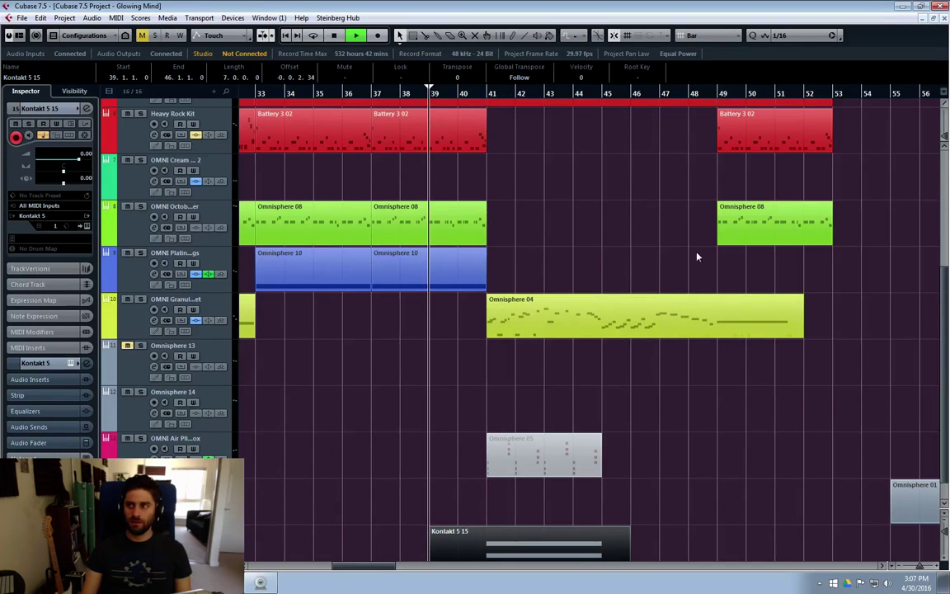
pyautogui.click(728, 437)
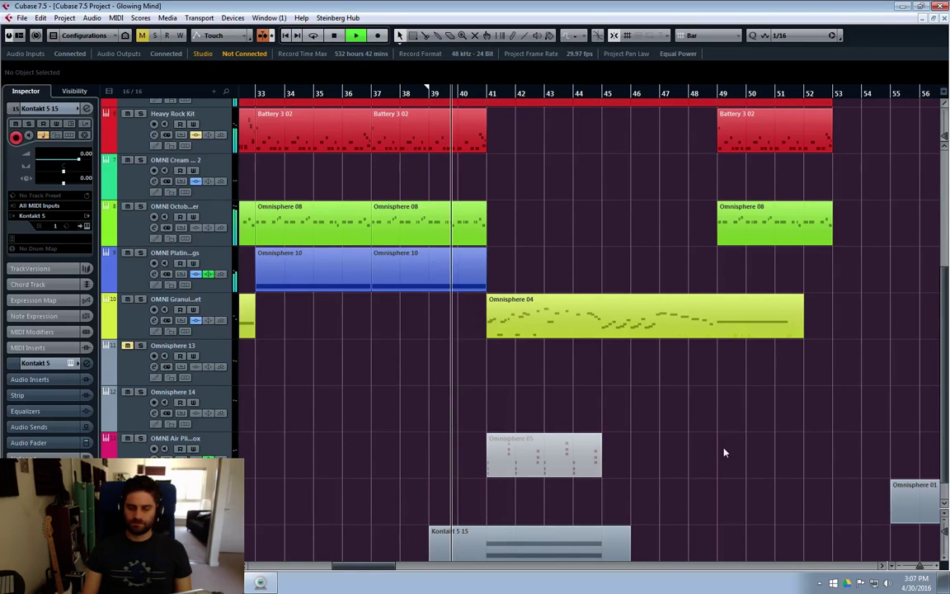
# Step: Split the Kontakt 5 15 part at bars 41 and 45 and delete the empty pieces before and after the chord
pyautogui.scroll(-1, 604, 522)
pyautogui.press('3')
pyautogui.click(486, 513)
pyautogui.click(612, 516)
pyautogui.press('1')
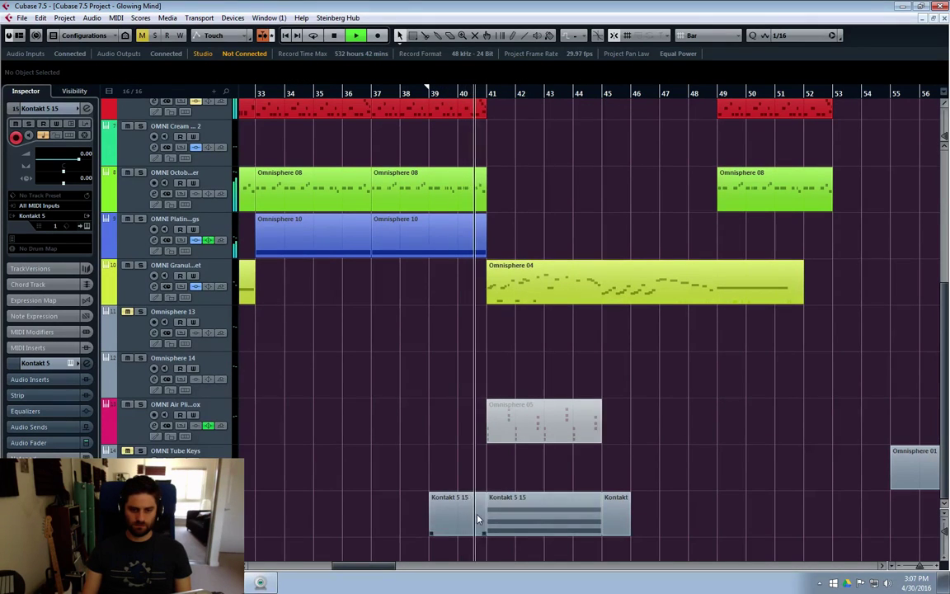
pyautogui.click(450, 512)
pyautogui.press('Delete')
pyautogui.click(617, 512)
pyautogui.press('Delete')
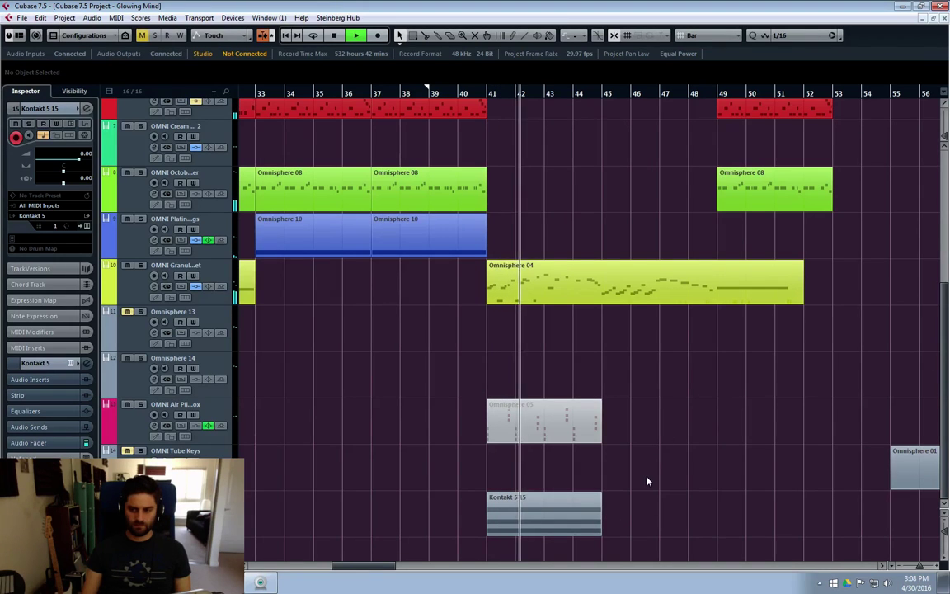
# Step: Draw sustained C3, D#3 and G3 notes across bars 41 to 44 and match their velocities to the existing chord notes
pyautogui.doubleClick(598, 515)
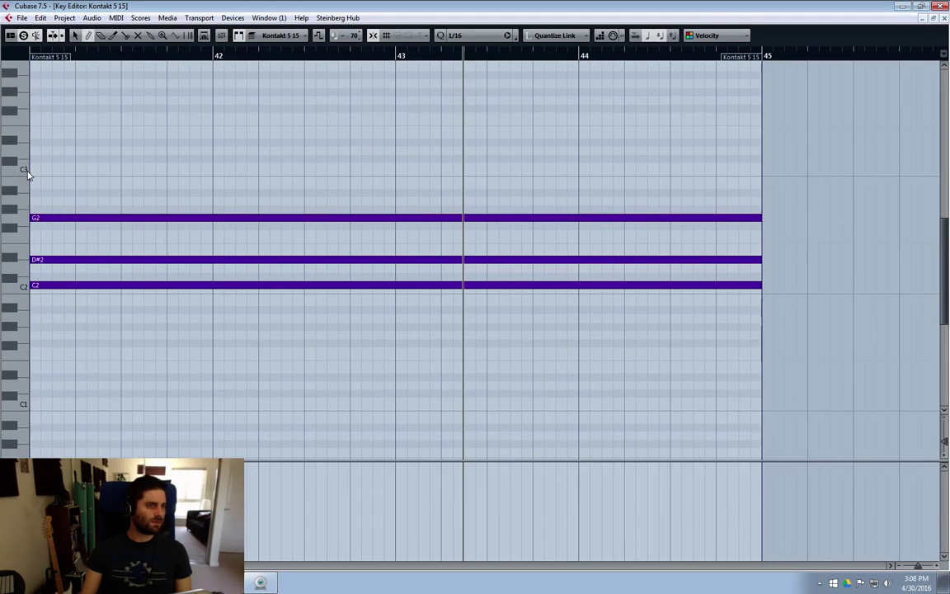
pyautogui.moveTo(38, 168); pyautogui.dragTo(760, 172)
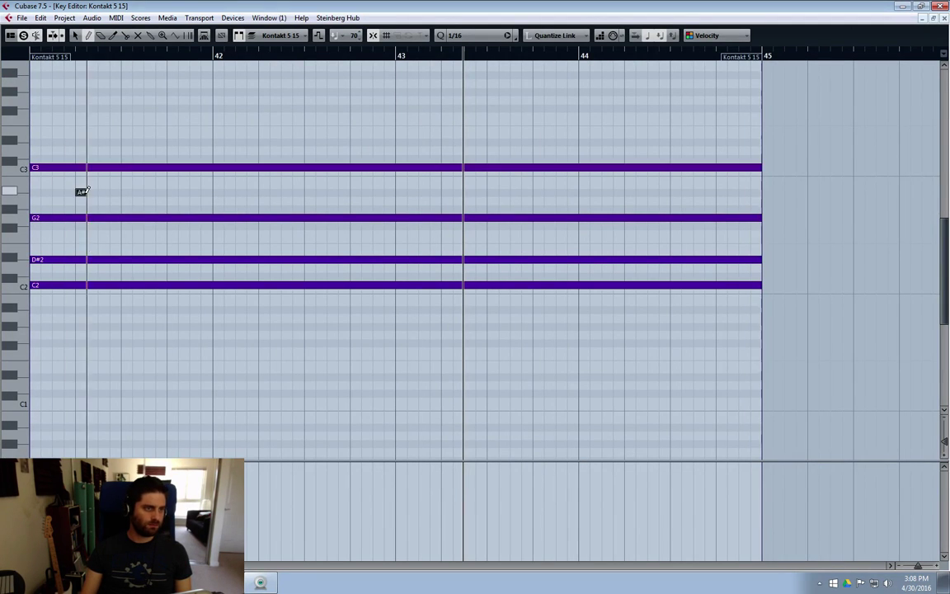
pyautogui.moveTo(38, 141); pyautogui.dragTo(750, 142)
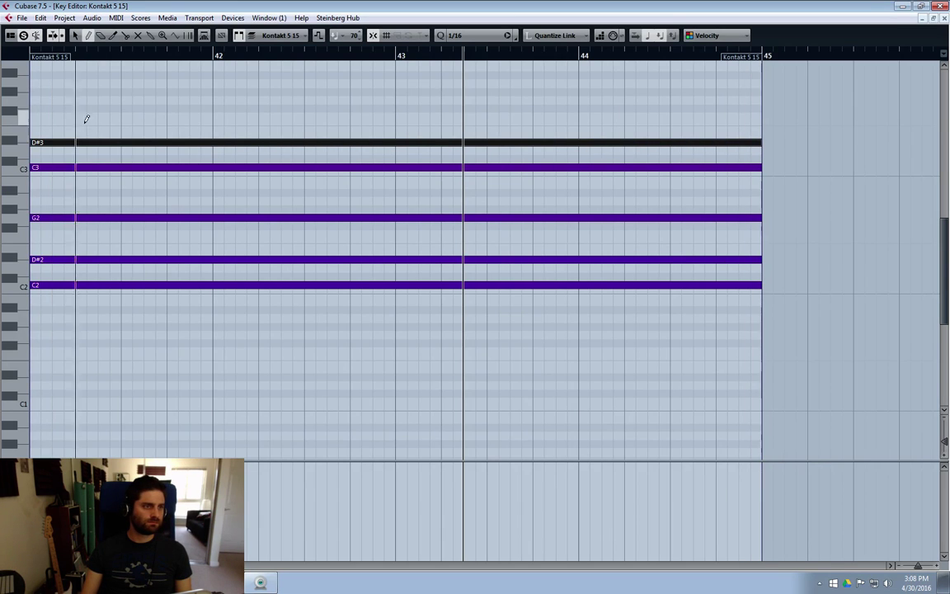
pyautogui.moveTo(32, 106); pyautogui.dragTo(408, 108)
pyautogui.hotkey('ctrl', 'z')
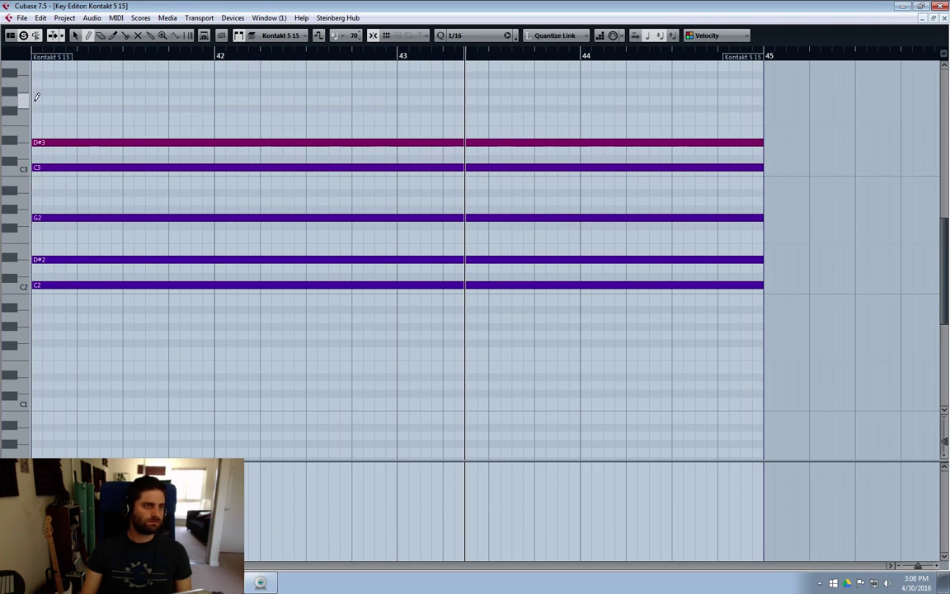
pyautogui.moveTo(35, 100); pyautogui.dragTo(764, 99)
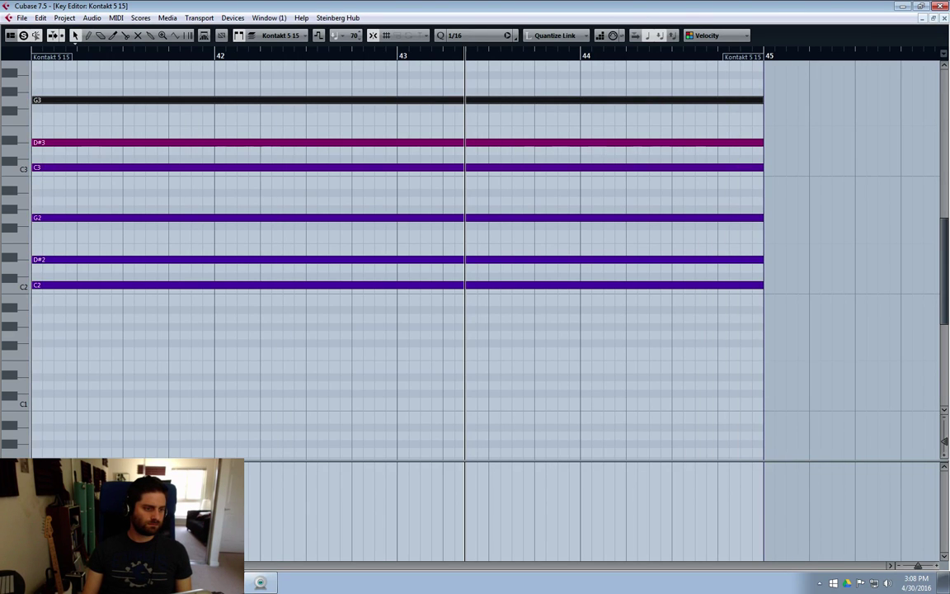
pyautogui.hscroll(-5, 255, 513)
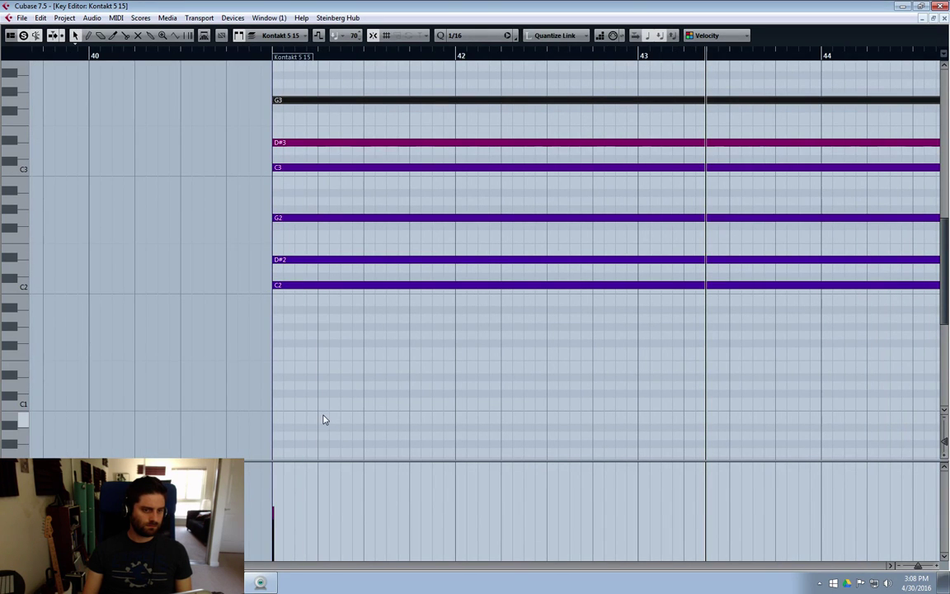
pyautogui.click(325, 419)
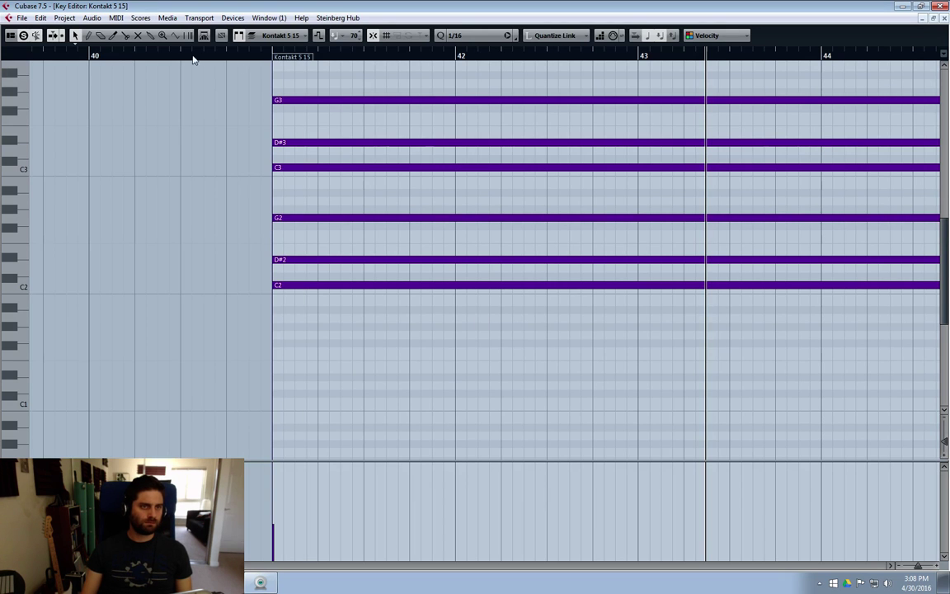
# Step: Close the note editor and play the arrangement from bar 39 to just past bar 45
pyautogui.press('space')
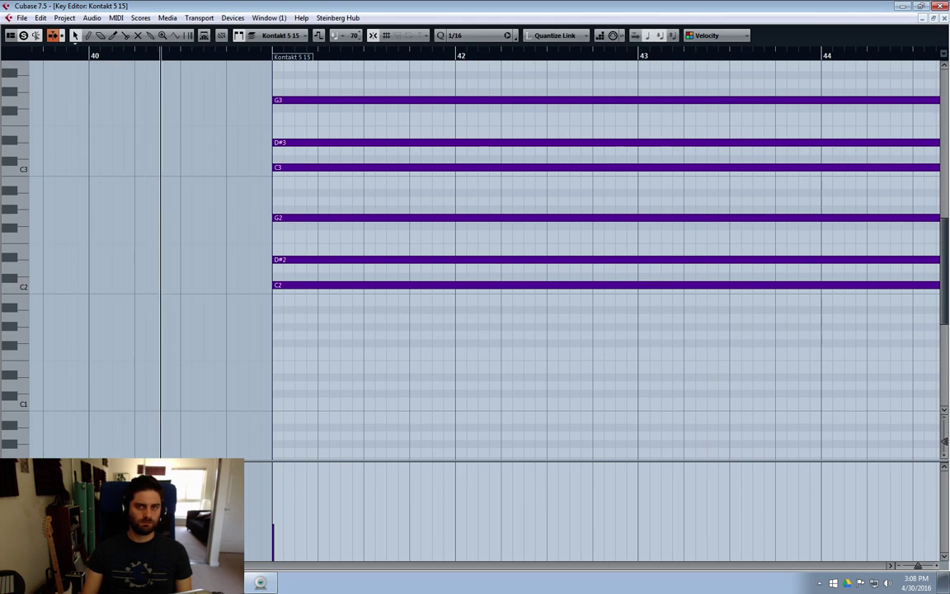
pyautogui.click(945, 18)
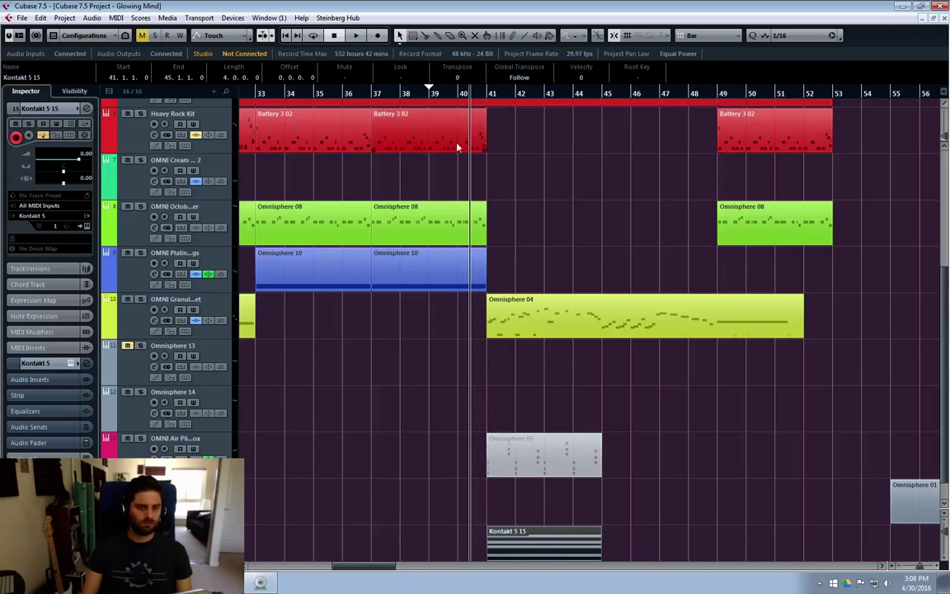
pyautogui.doubleClick(428, 96)
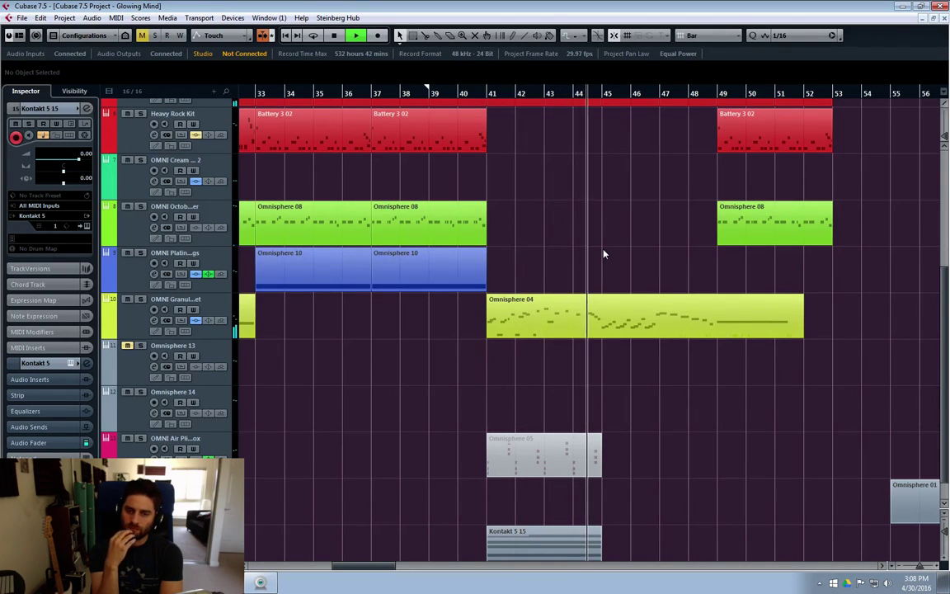
pyautogui.press('space')
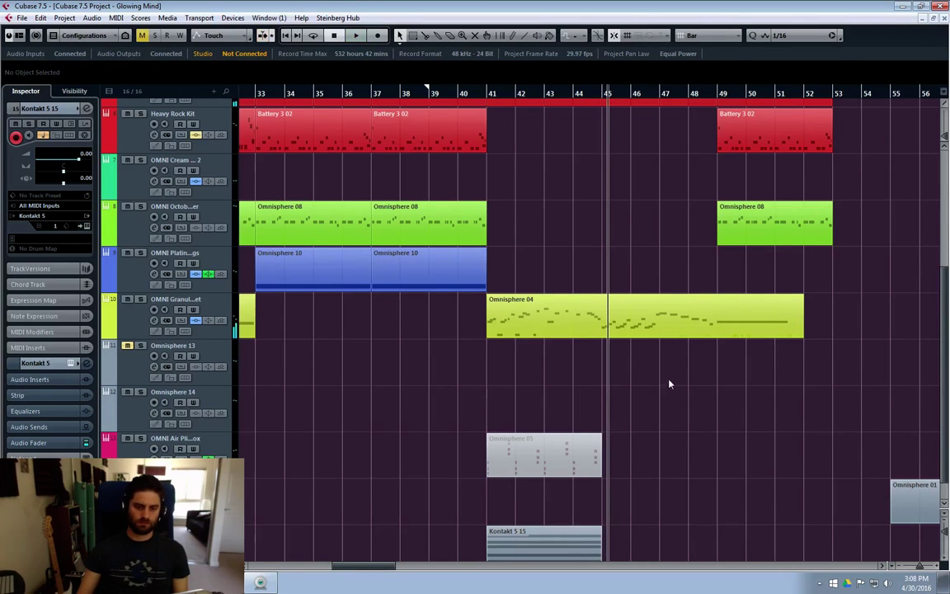
# Step: Duplicate the bar 41 Kontakt 5 15 part so the copy fills bars 45 to 48
pyautogui.click(561, 541)
pyautogui.scroll(-1, 569, 475)
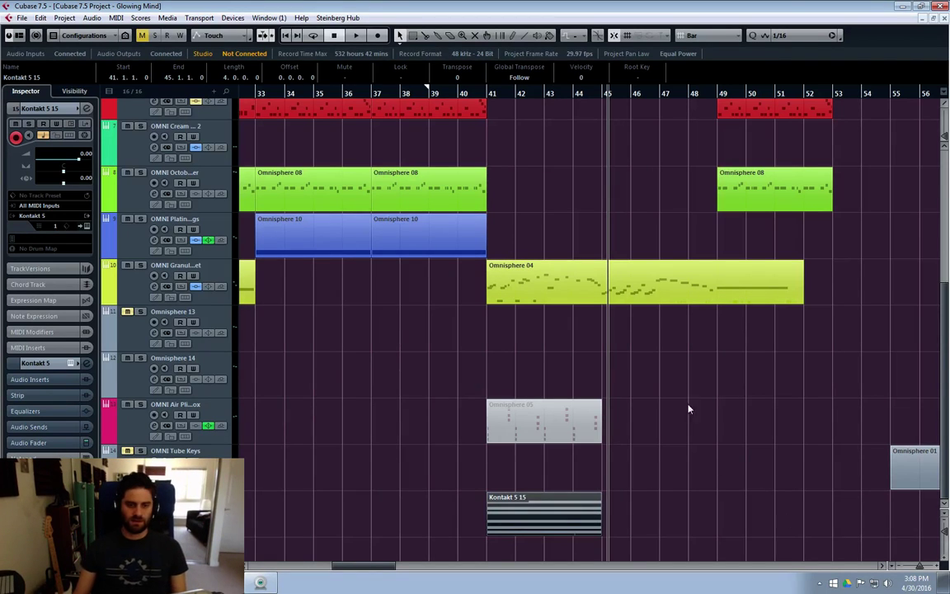
pyautogui.click(616, 399)
pyautogui.click(491, 92)
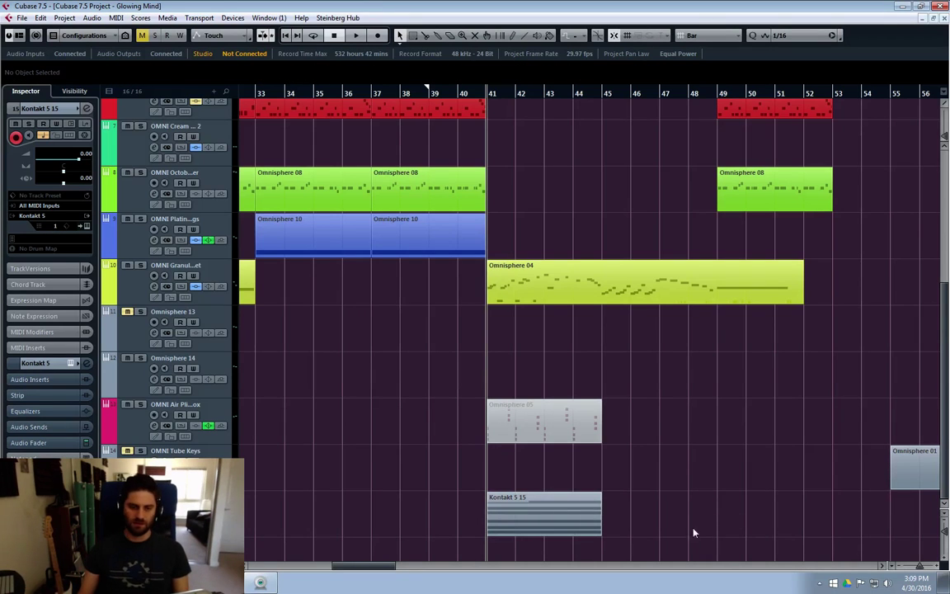
pyautogui.click(551, 526)
pyautogui.hotkey('ctrl', 'd')
pyautogui.click(660, 396)
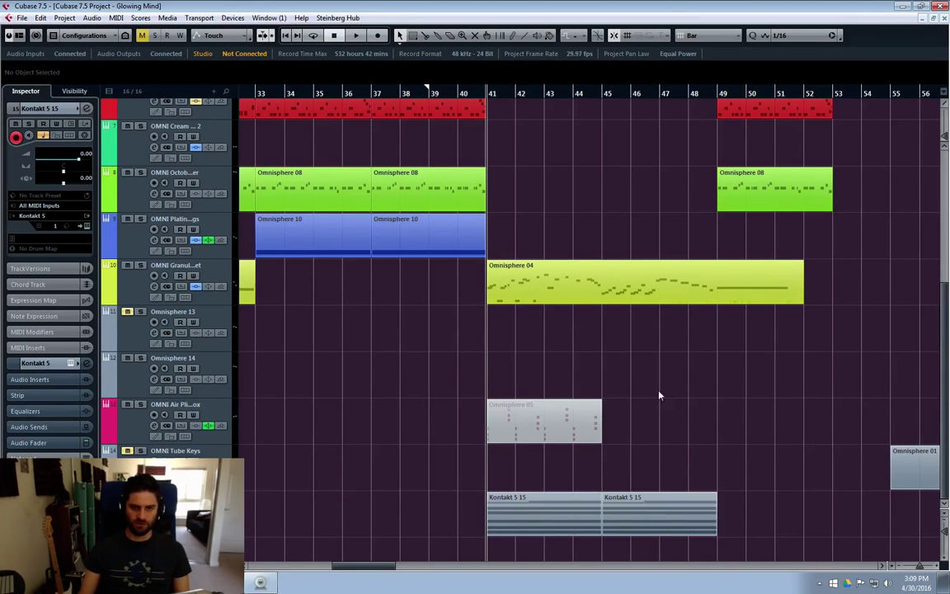
# Step: Open the bar 45 Kontakt 5 15 part and move its three lowest notes to A#1, D2 and F2
pyautogui.doubleClick(665, 499)
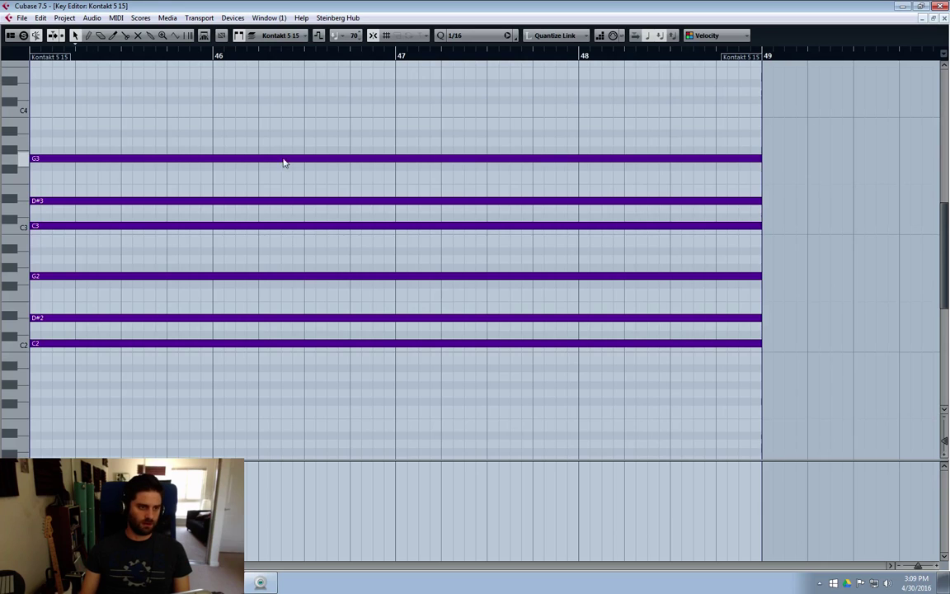
pyautogui.moveTo(314, 123); pyautogui.dragTo(256, 318)
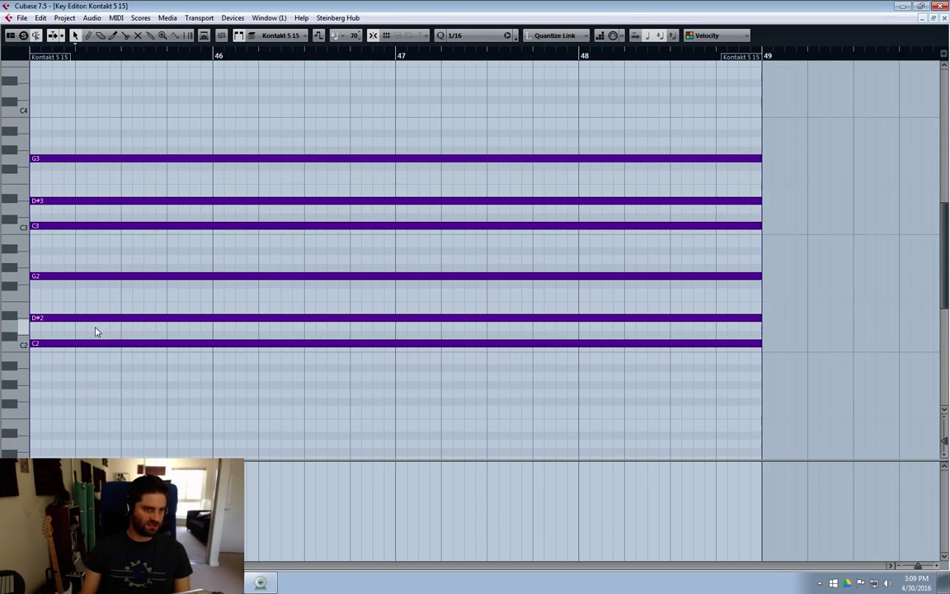
pyautogui.moveTo(180, 142); pyautogui.dragTo(82, 374)
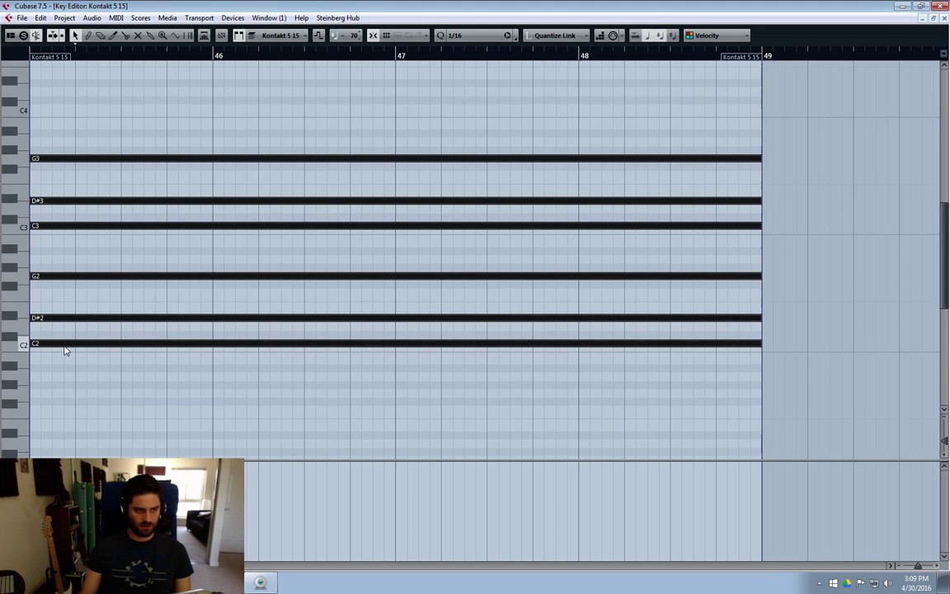
pyautogui.click(239, 391)
pyautogui.moveTo(105, 91); pyautogui.dragTo(141, 372)
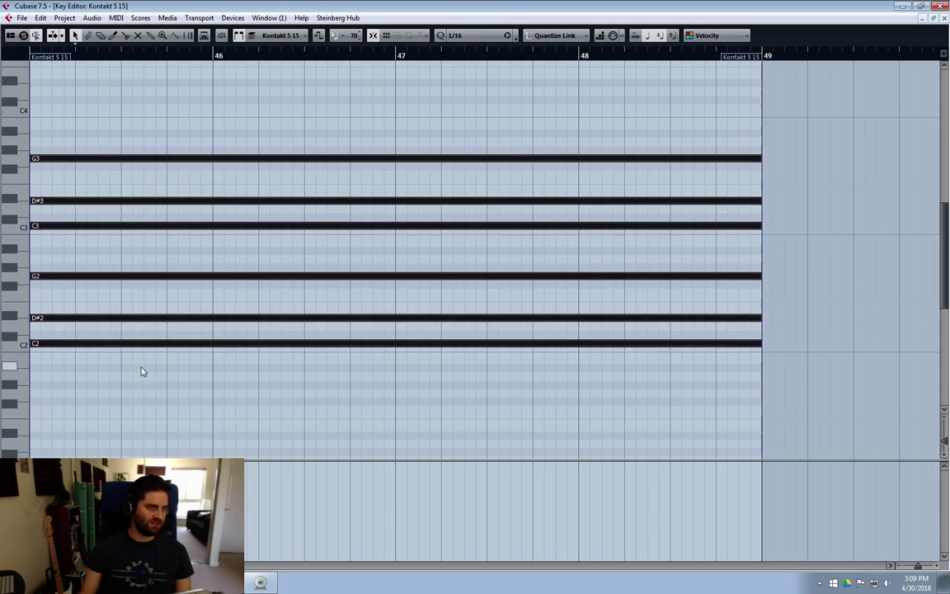
pyautogui.click(79, 330)
pyautogui.moveTo(80, 346); pyautogui.dragTo(55, 330)
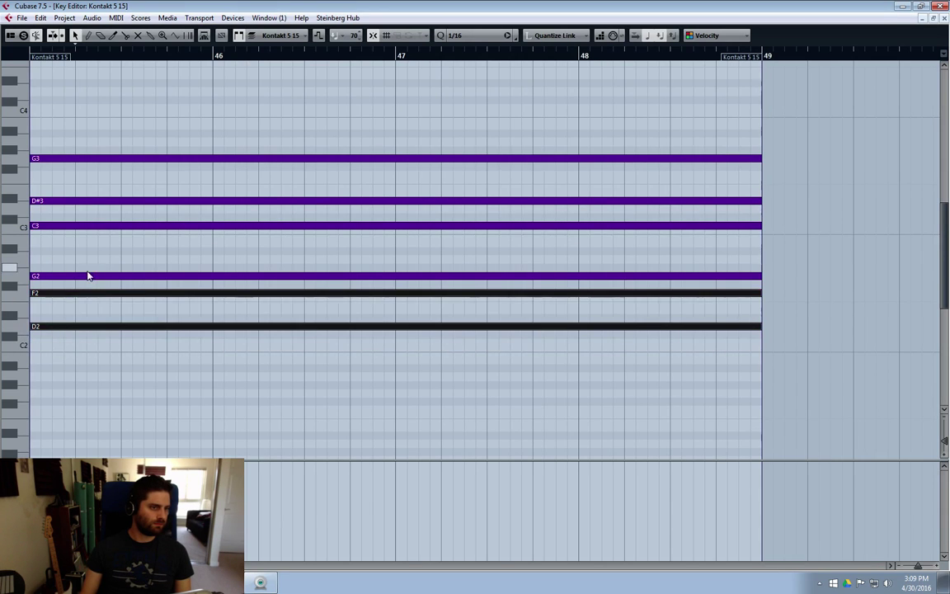
pyautogui.moveTo(76, 278); pyautogui.dragTo(79, 369)
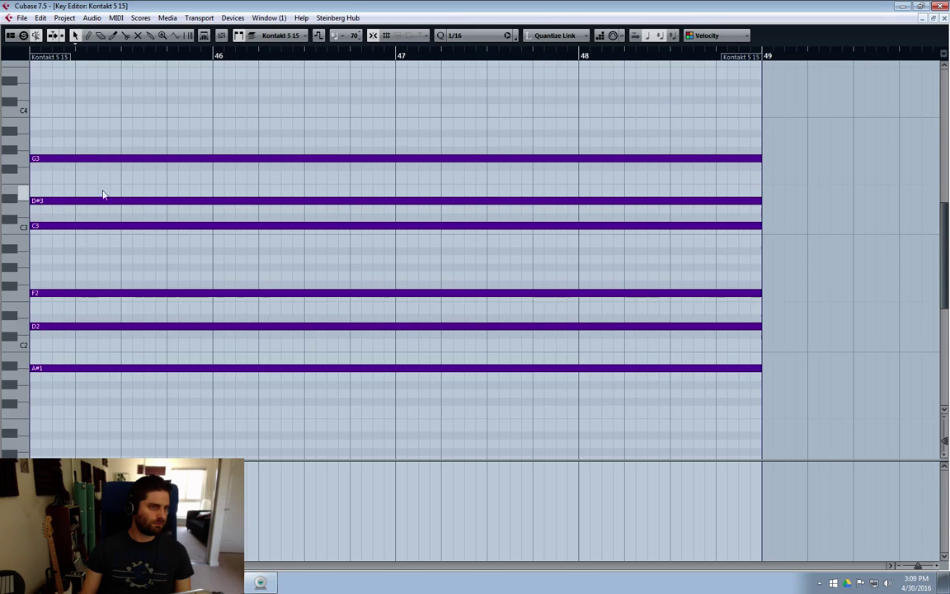
# Step: Move the three upper chord notes to A#2, D3 and F3 and audition them
pyautogui.click(80, 158)
pyautogui.moveTo(79, 158); pyautogui.dragTo(78, 249)
pyautogui.moveTo(85, 197); pyautogui.dragTo(64, 209)
pyautogui.click(57, 177)
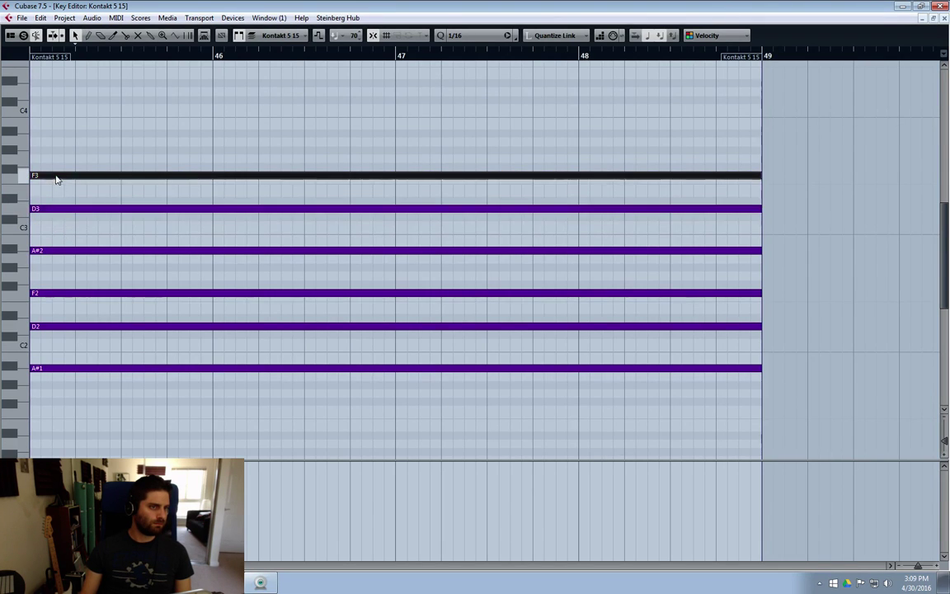
pyautogui.click(61, 210)
pyautogui.click(58, 176)
pyautogui.click(59, 251)
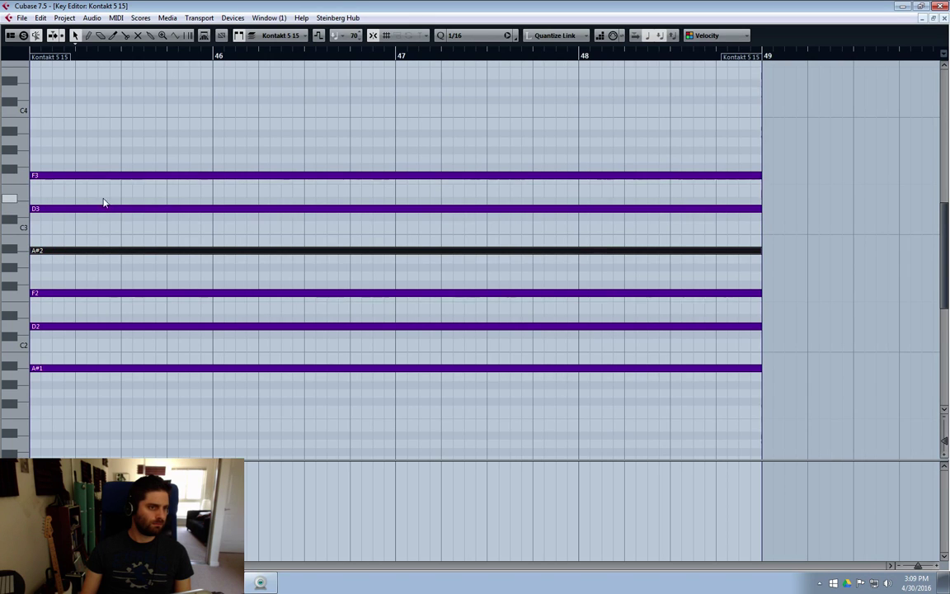
# Step: Close the note editor and play the arrangement from bar 39 to hear the changed chord part
pyautogui.click(944, 18)
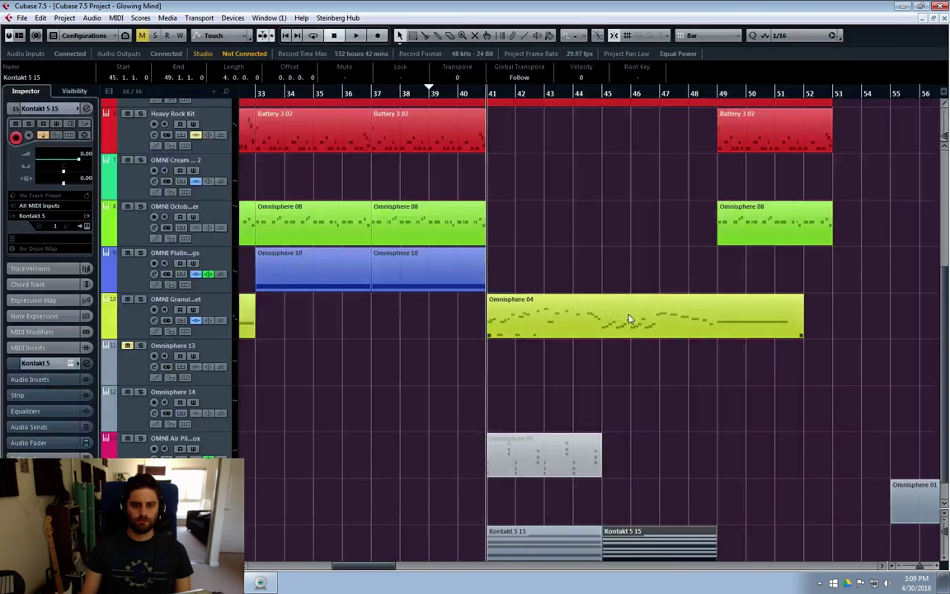
pyautogui.click(554, 373)
pyautogui.click(412, 137)
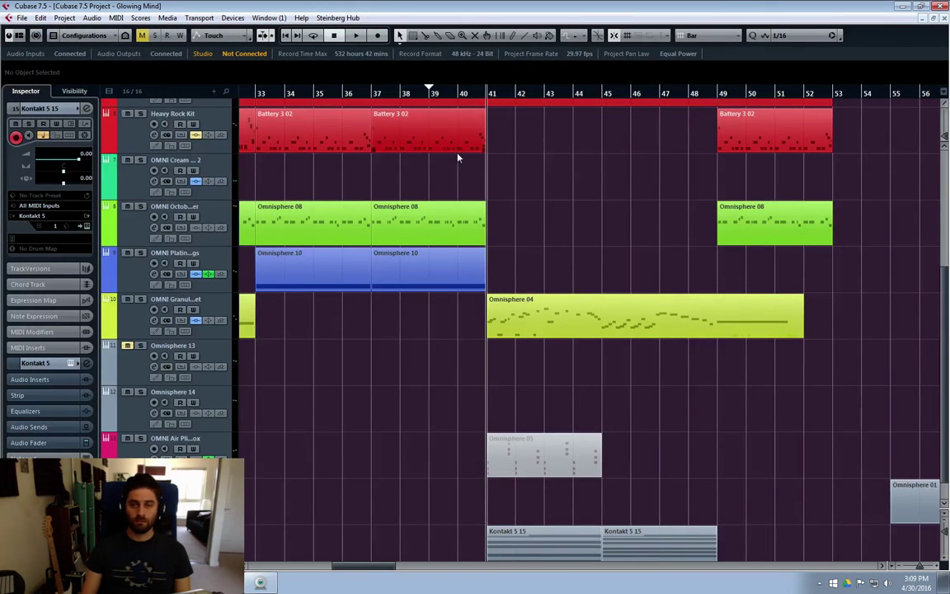
pyautogui.click(430, 94)
pyautogui.press('space')
pyautogui.click(507, 259)
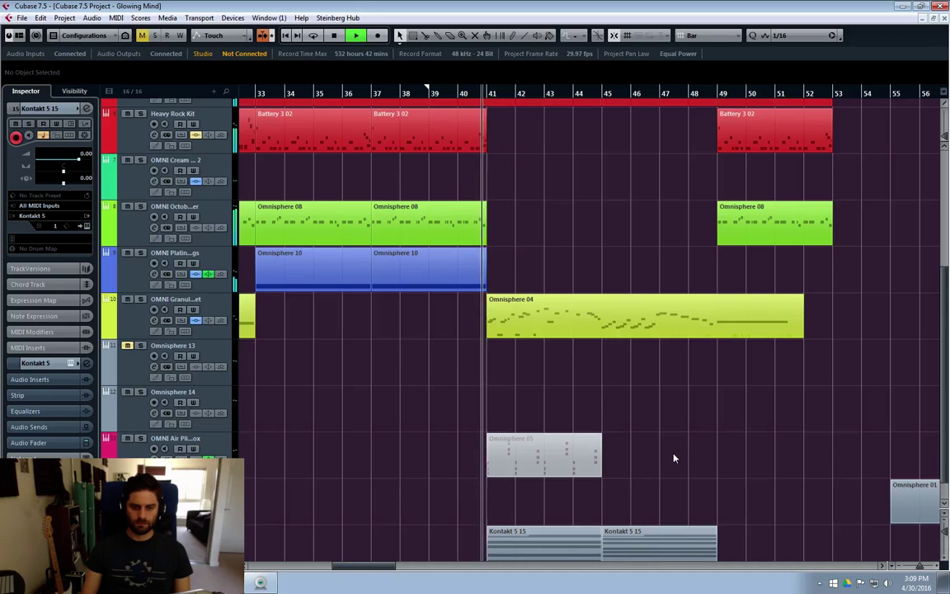
pyautogui.scroll(-1, 657, 460)
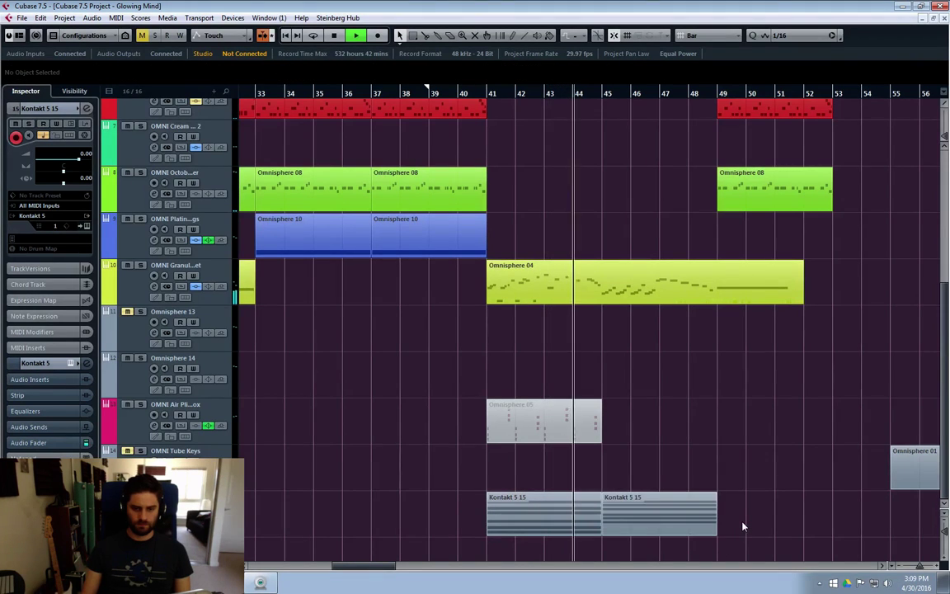
# Step: Copy the bar 41 Kontakt 5 15 part to bar 49 and stop playback
pyautogui.click(687, 524)
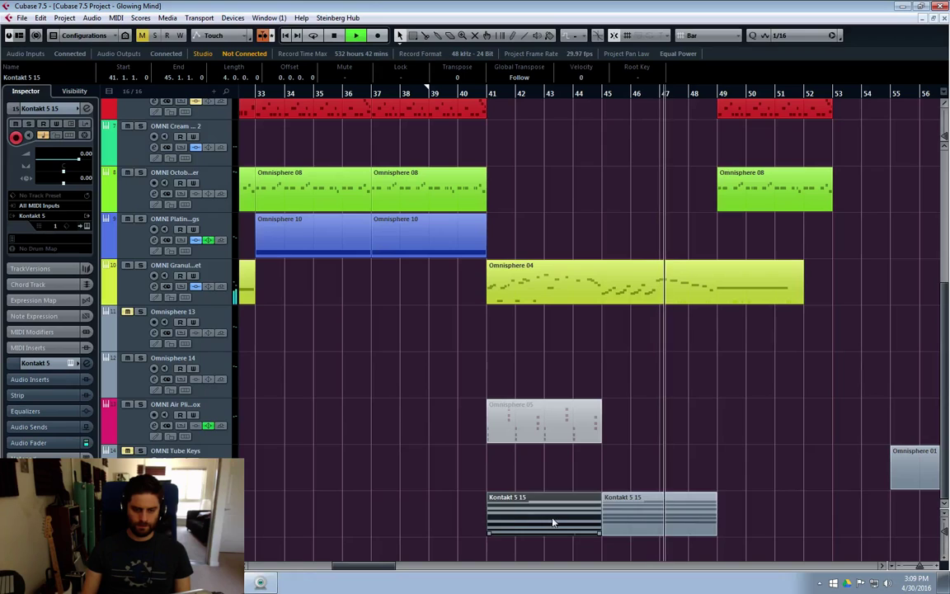
pyautogui.moveTo(537, 521); pyautogui.dragTo(742, 513)
pyautogui.click(763, 445)
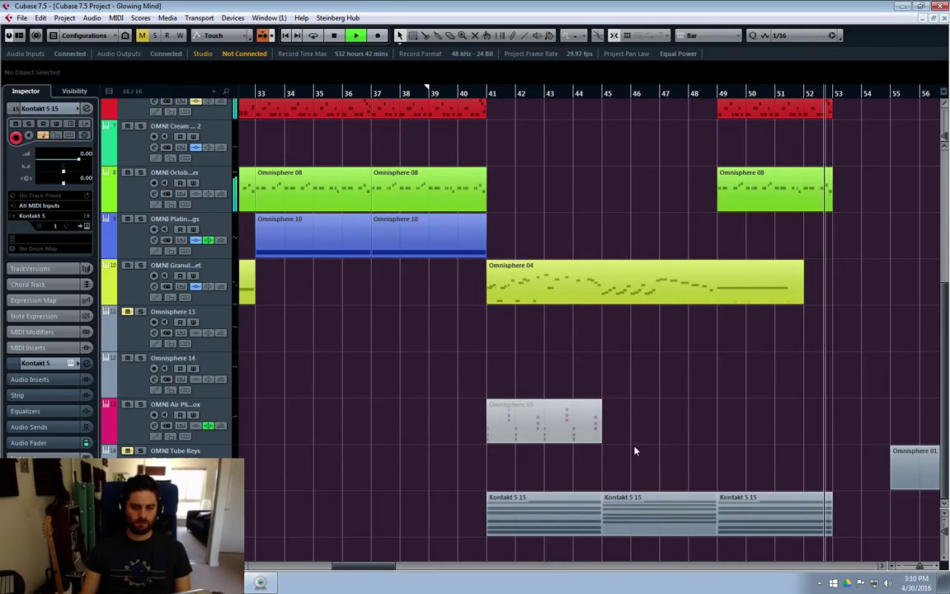
pyautogui.press('space')
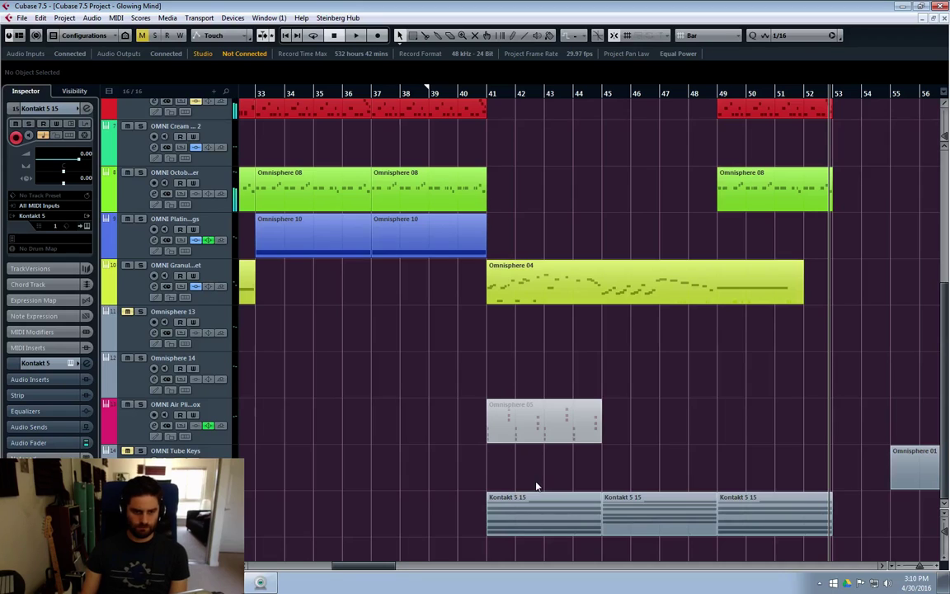
# Step: Set the Kontakt 5 15 channel's HMF equalizer band to 0.2 dB at 1.96 kHz during playback and close the channel settings
pyautogui.press('e')
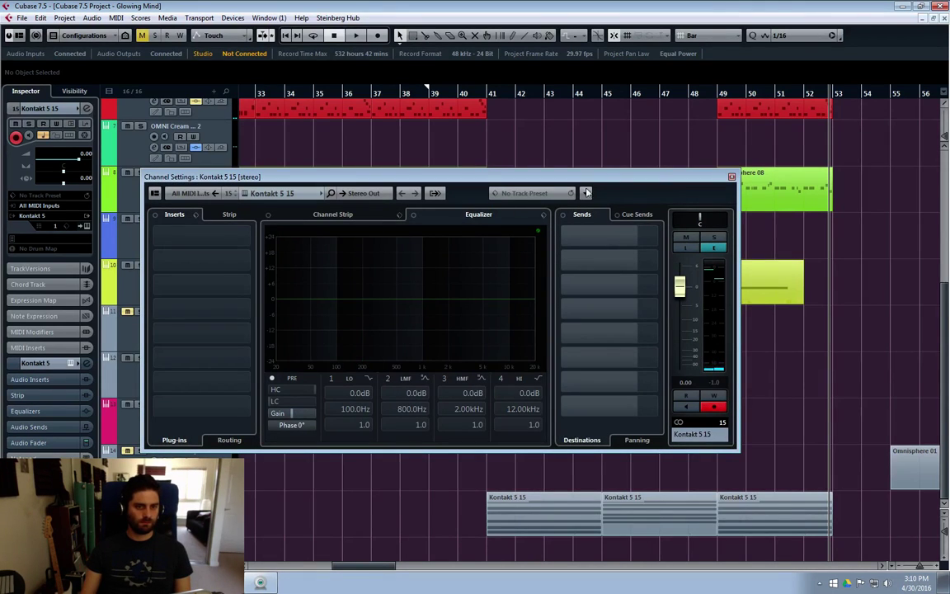
pyautogui.click(438, 107)
pyautogui.click(462, 92)
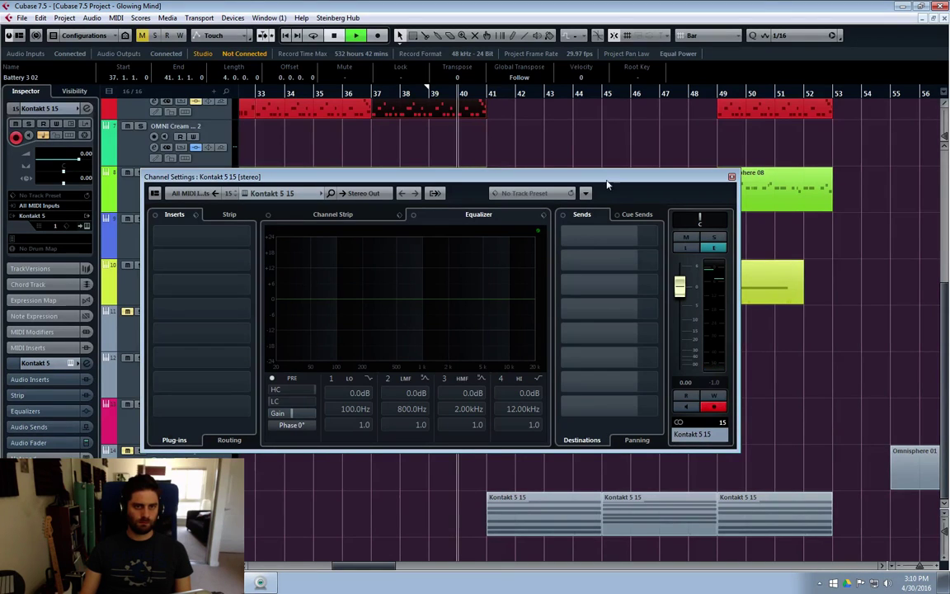
pyautogui.click(438, 300)
pyautogui.moveTo(437, 300)
pyautogui.mouseDown()
pyautogui.moveTo(446, 271)
pyautogui.moveTo(492, 263)
pyautogui.moveTo(441, 251)
pyautogui.moveTo(491, 240)
pyautogui.moveTo(495, 257)
pyautogui.moveTo(449, 275)
pyautogui.moveTo(456, 295)
pyautogui.moveTo(448, 301)
pyautogui.mouseUp()
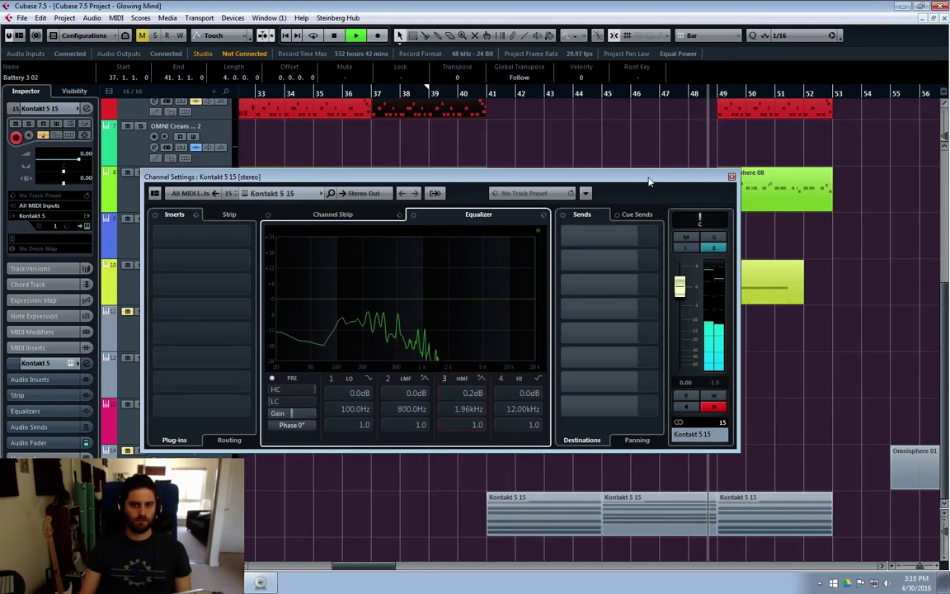
pyautogui.moveTo(649, 182); pyautogui.dragTo(691, 193)
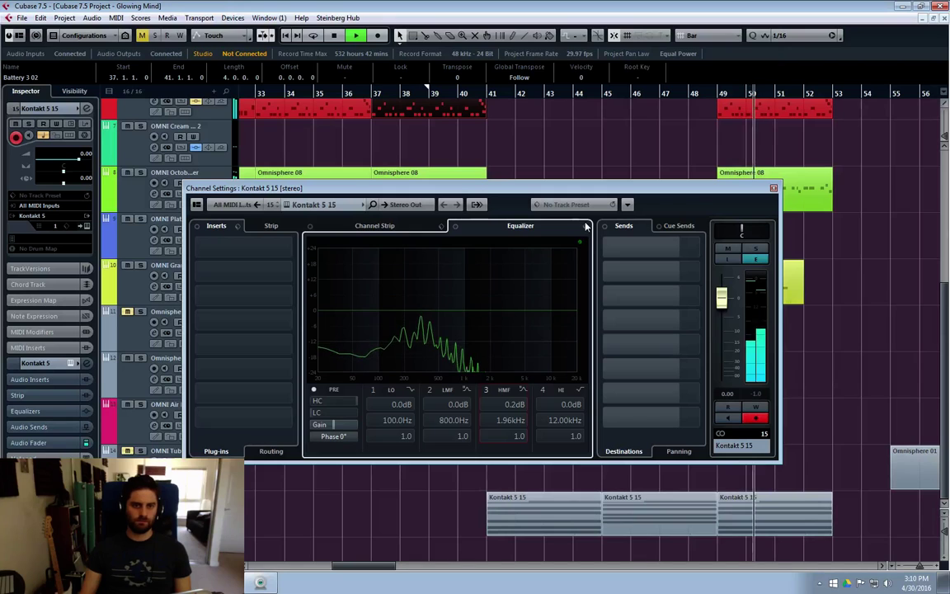
pyautogui.press('Escape')
pyautogui.click(706, 381)
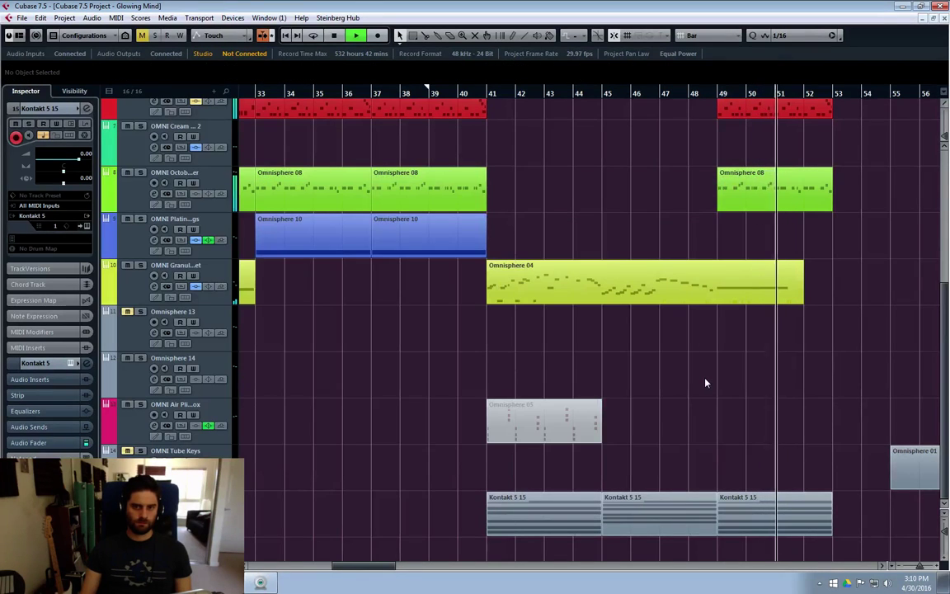
# Step: Copy the bar 37 Omnisphere 10 part to bar 49 and transpose the copy's C1 notes up an octave to C2
pyautogui.moveTo(408, 245); pyautogui.dragTo(745, 246)
pyautogui.press('space')
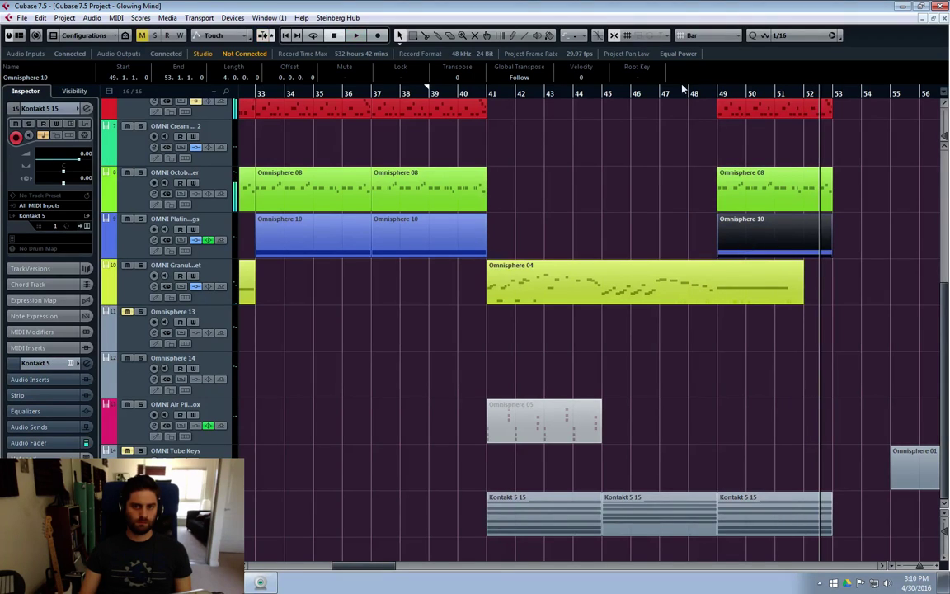
pyautogui.click(694, 98)
pyautogui.doubleClick(771, 243)
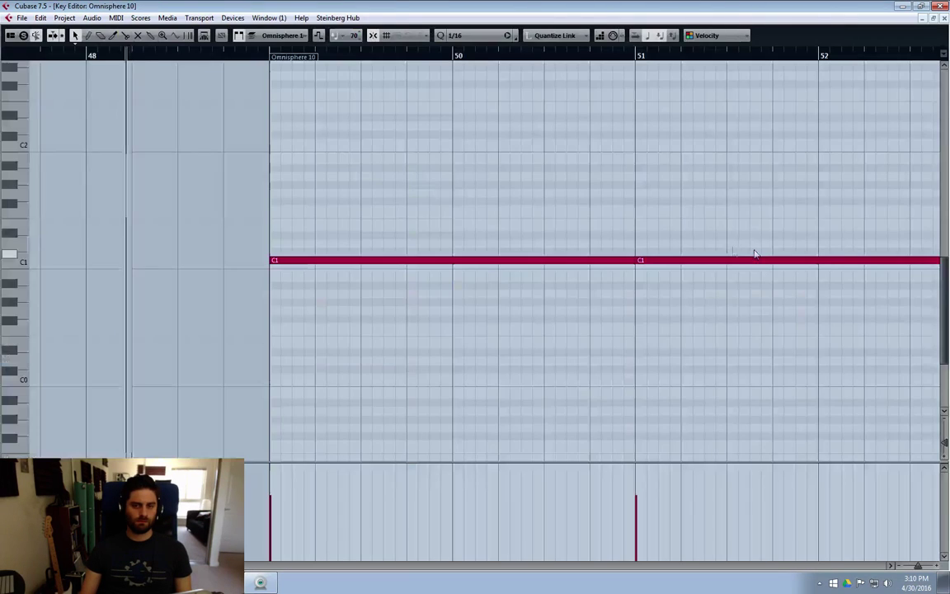
pyautogui.click(298, 262)
pyautogui.hotkey('shift', 'Up')
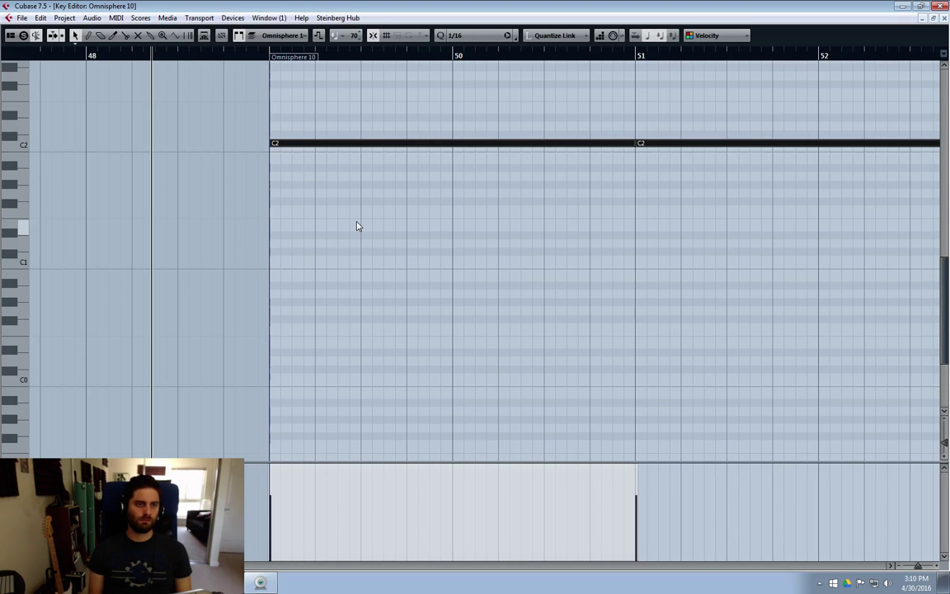
pyautogui.click(944, 19)
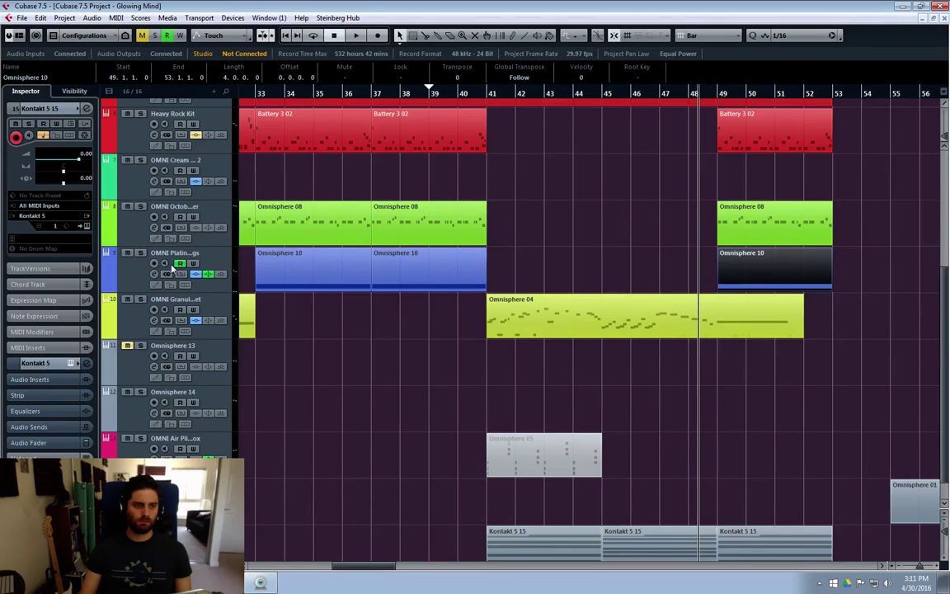
# Step: Add a volume automation drop between bars 46 and 47 on the Omnisphere 10 track, auditioning it from bar 47 and setting it to -8.31
pyautogui.click(105, 289)
pyautogui.moveTo(647, 314); pyautogui.dragTo(658, 323)
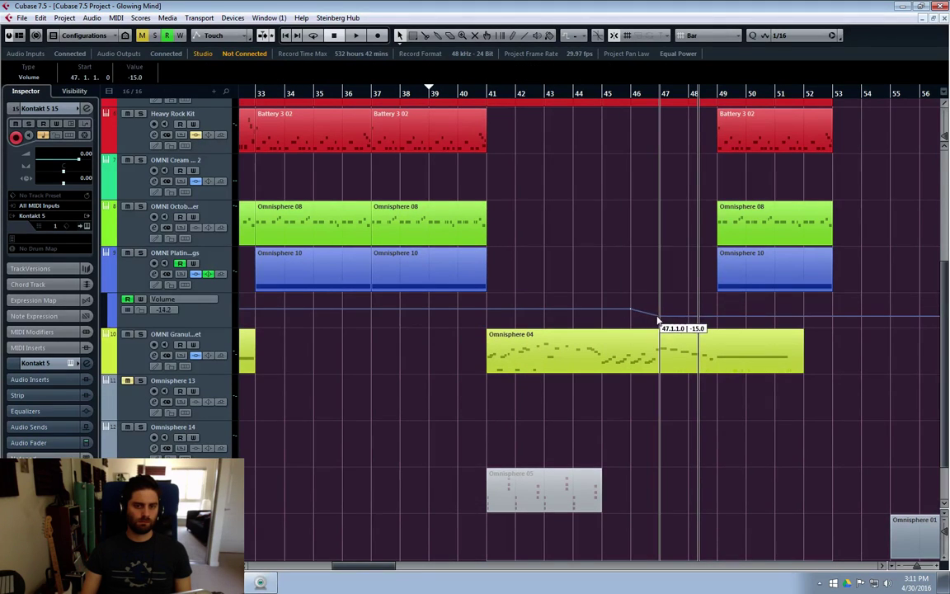
pyautogui.click(664, 95)
pyautogui.press('space')
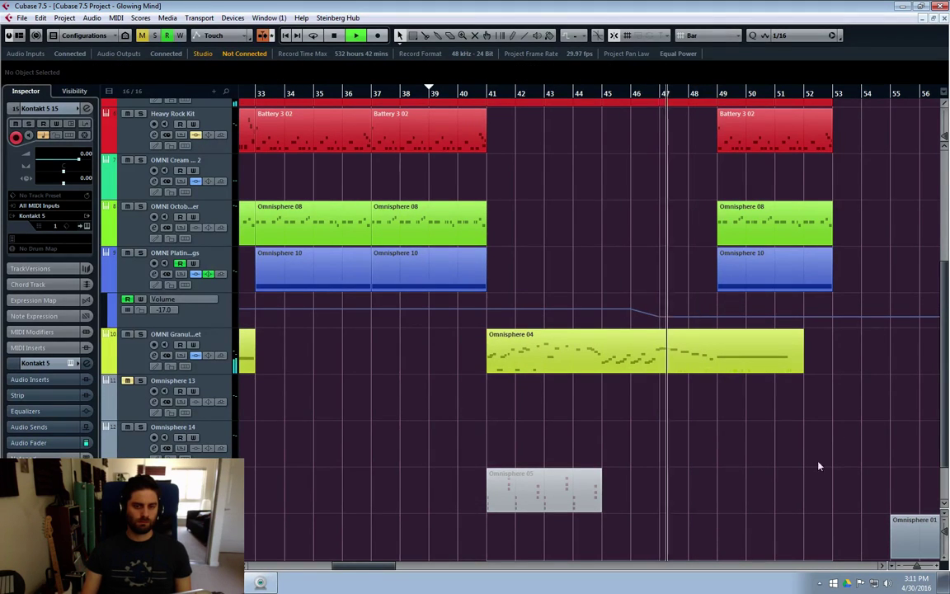
pyautogui.scroll(-2, 804, 466)
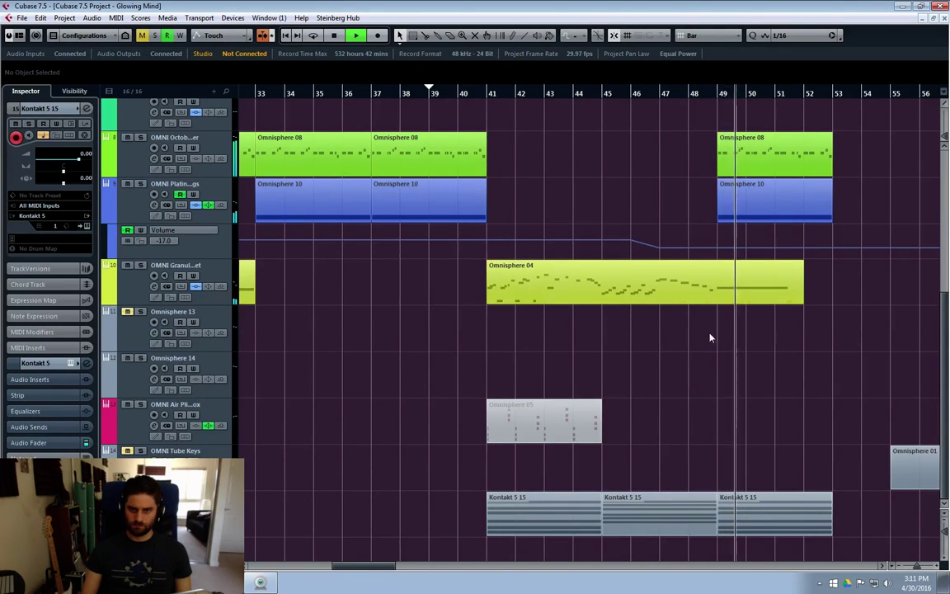
pyautogui.click(661, 248)
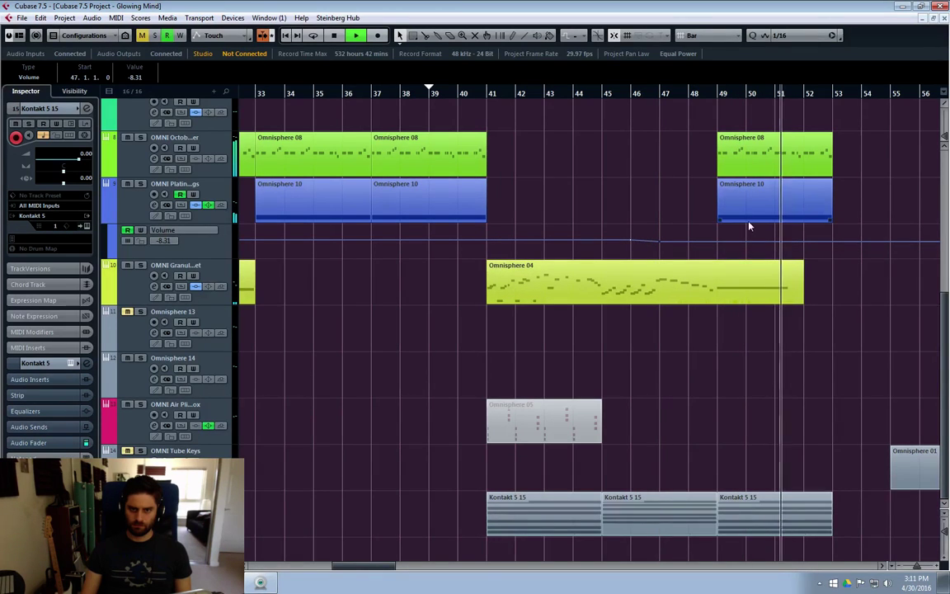
pyautogui.press('space')
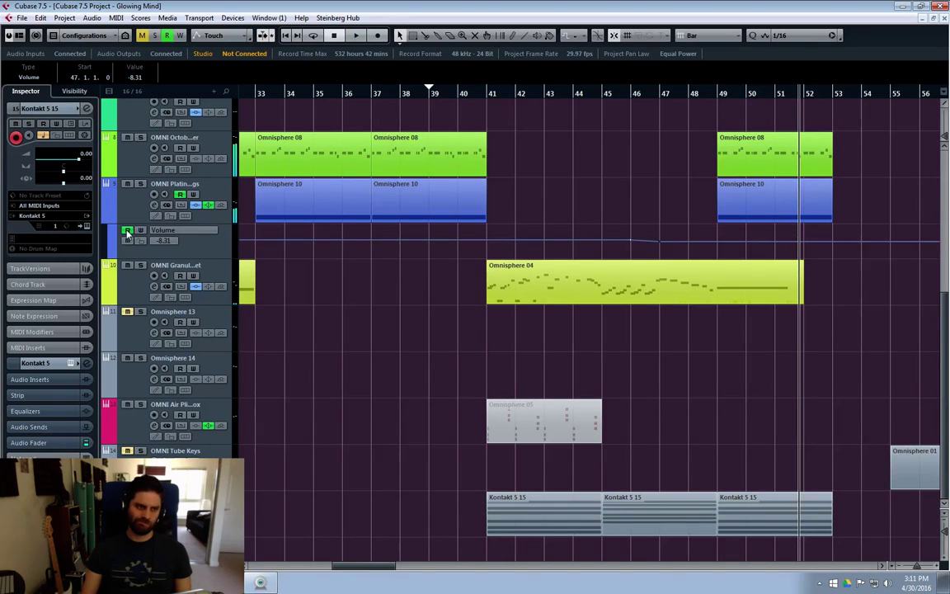
# Step: Remove the Omnisphere 10 track's volume automation drop, turn off its automation reading and delete the bar 49 part
pyautogui.click(697, 249)
pyautogui.click(127, 231)
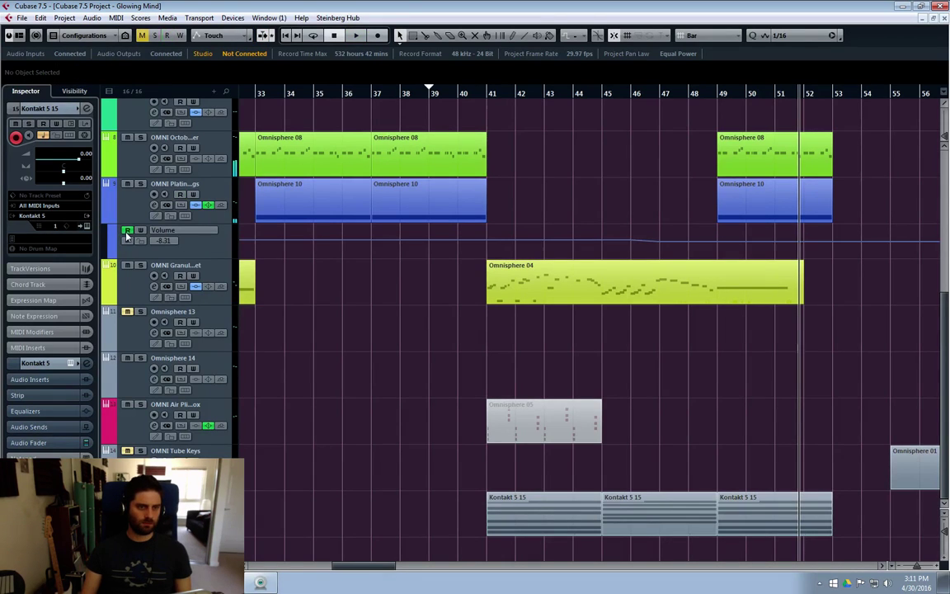
pyautogui.press('Delete')
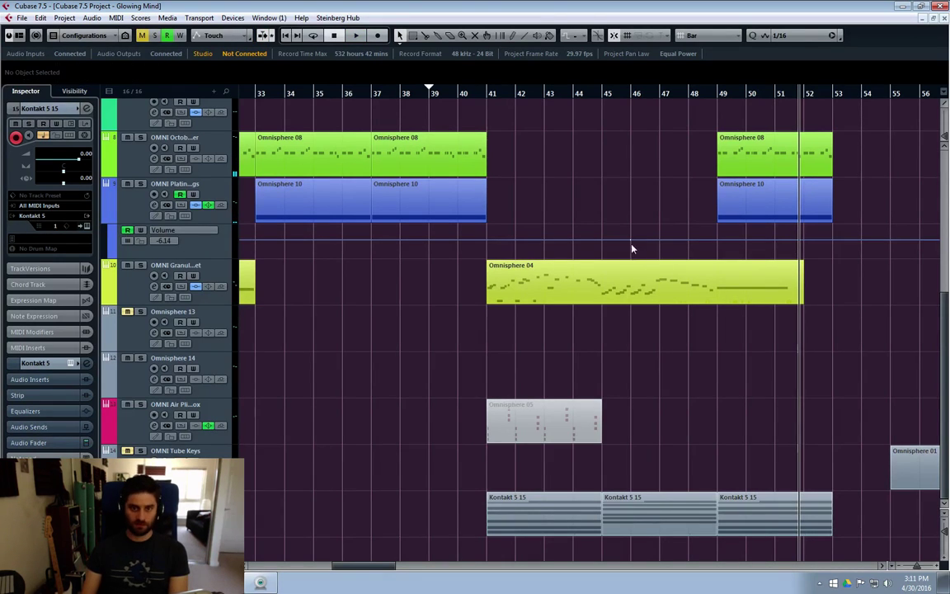
pyautogui.click(821, 206)
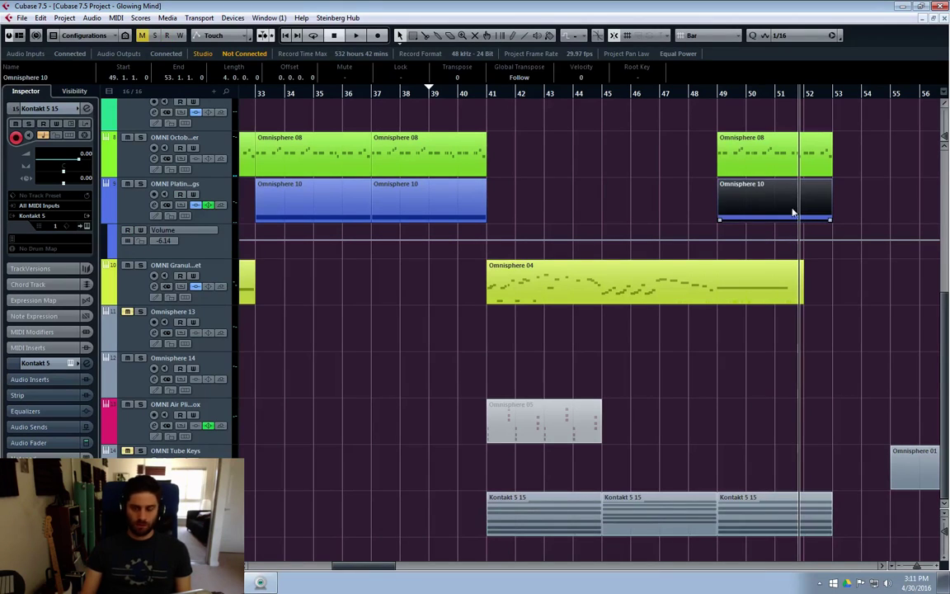
pyautogui.press('Delete')
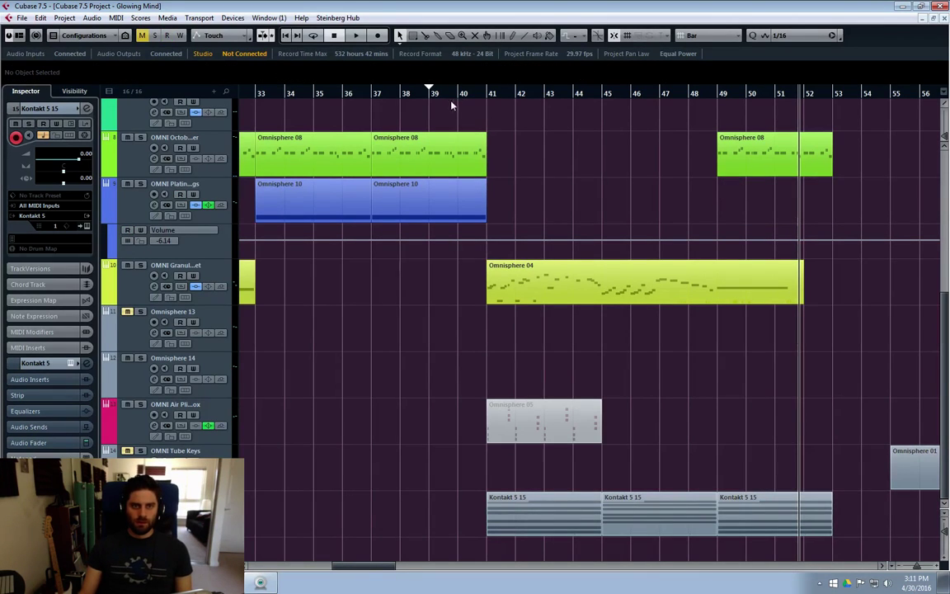
# Step: Play the arrangement from bar 39 and review the upper tracks
pyautogui.click(437, 105)
pyautogui.press('space')
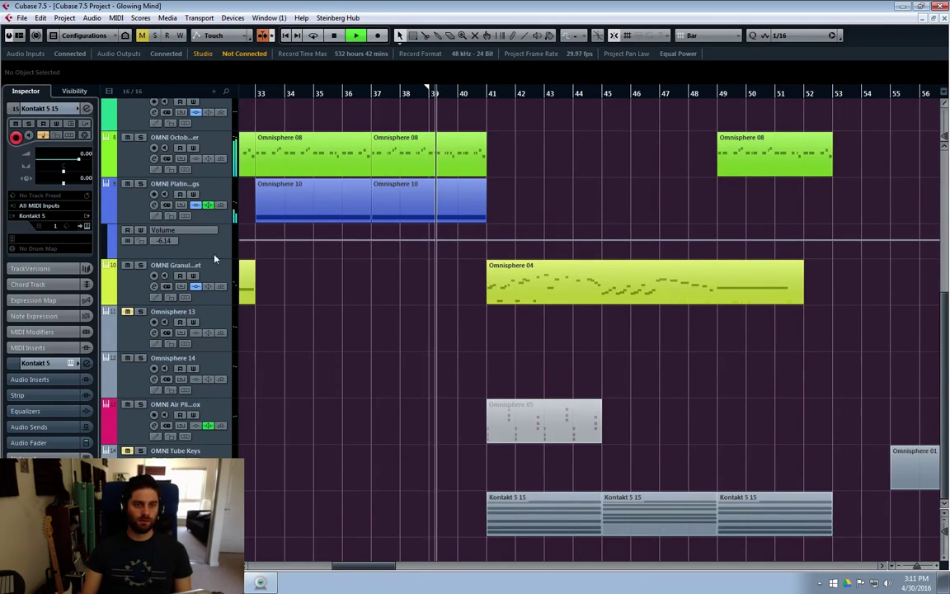
pyautogui.scroll(1, 105, 207)
pyautogui.scroll(3, 576, 294)
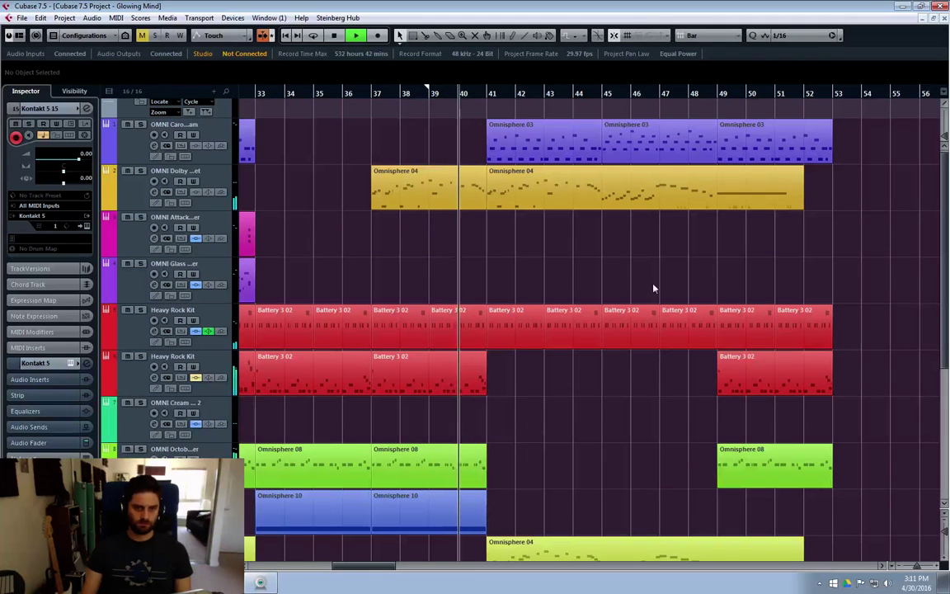
# Step: Check the Kontakt 5 15 channel settings and review the tracks across bars 41 to 52 during playback
pyautogui.scroll(-3, 855, 255)
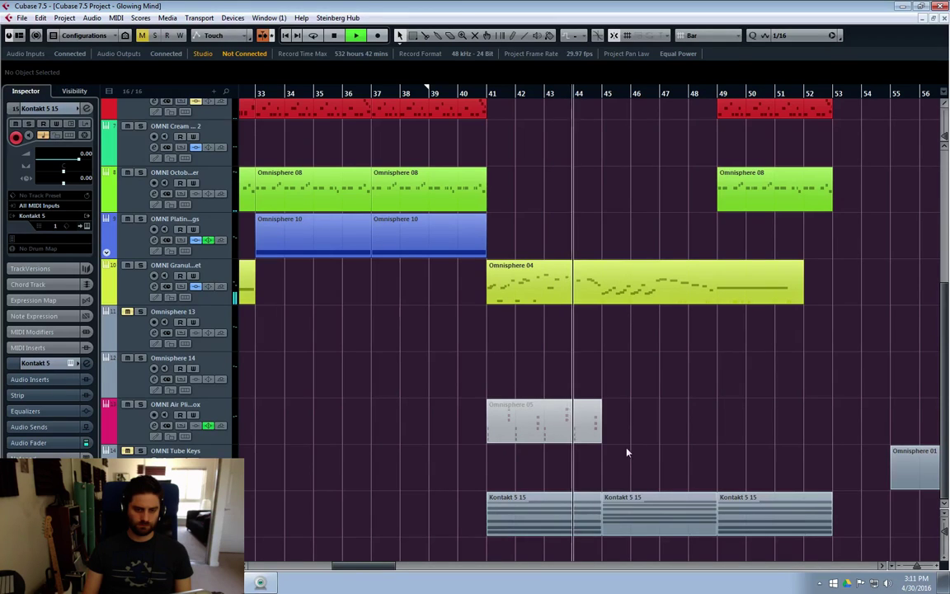
pyautogui.press('e')
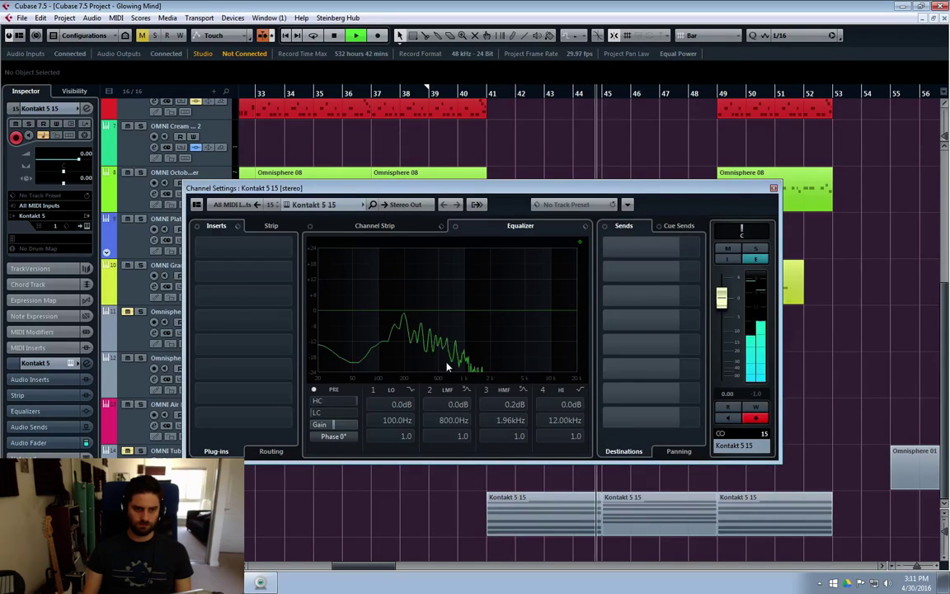
pyautogui.press('e')
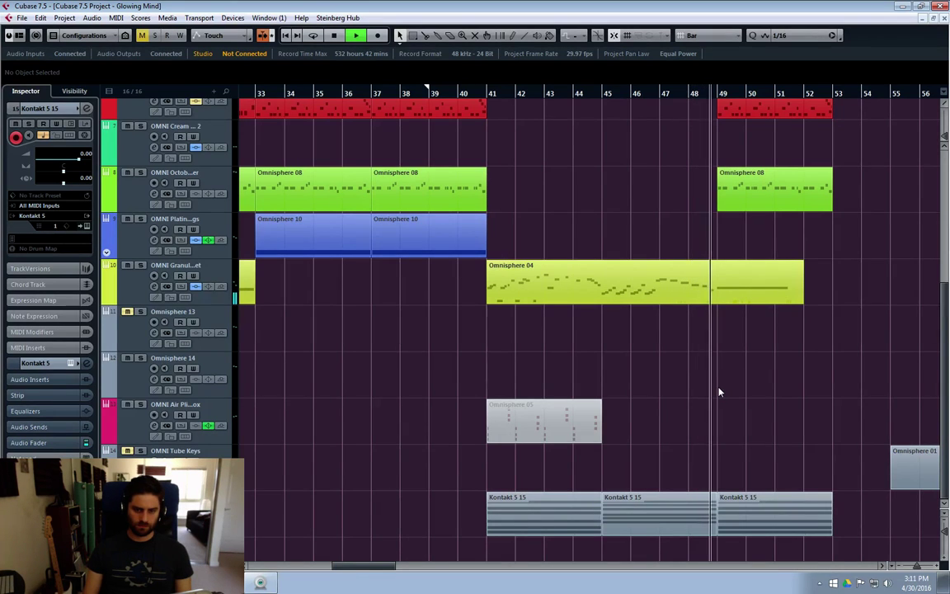
pyautogui.scroll(4, 846, 386)
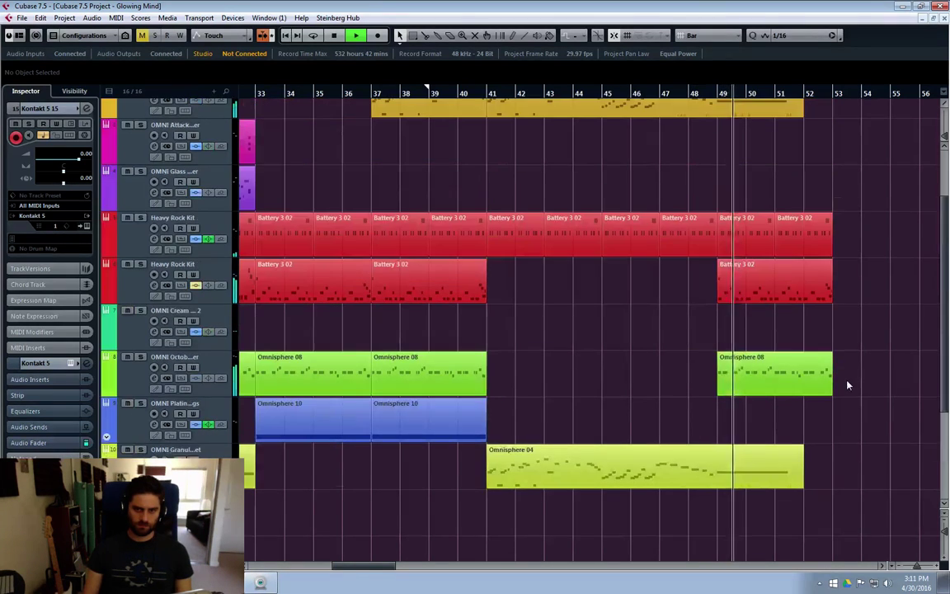
pyautogui.scroll(2, 843, 386)
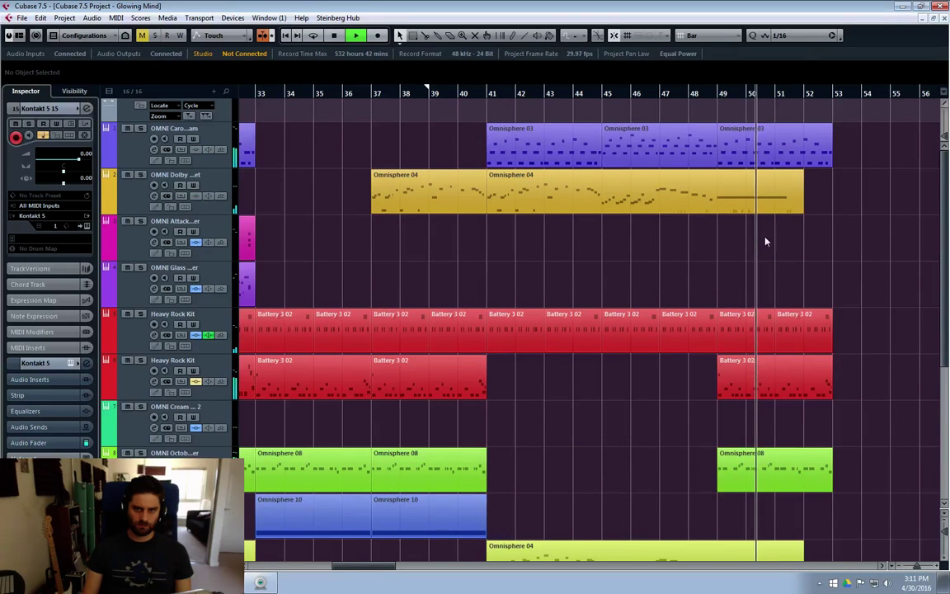
pyautogui.scroll(-4, 710, 297)
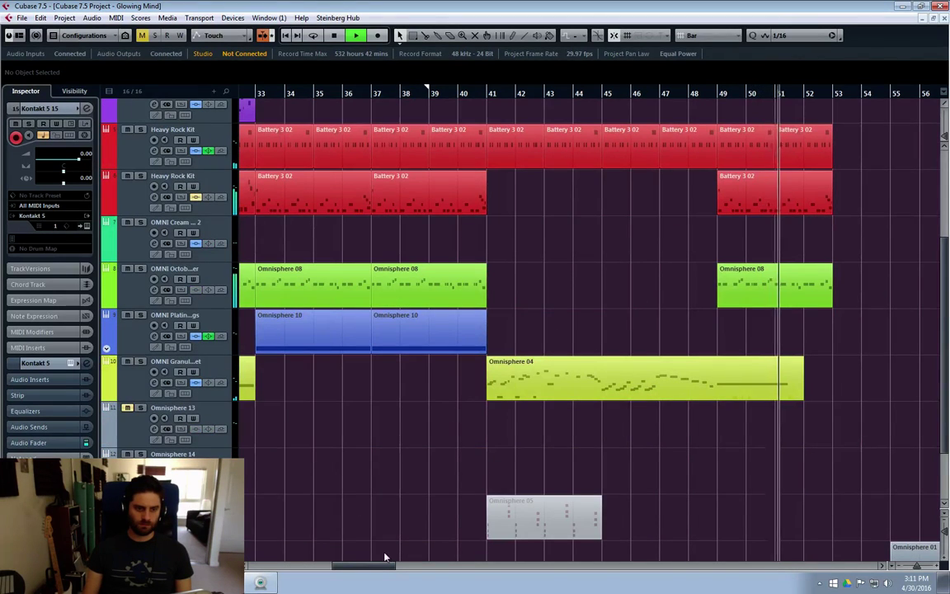
# Step: Select the OMNI Cream of Emotion 2 track for recording, briefly showing and hiding its volume automation lane
pyautogui.moveTo(371, 566); pyautogui.dragTo(341, 575)
pyautogui.click(105, 255)
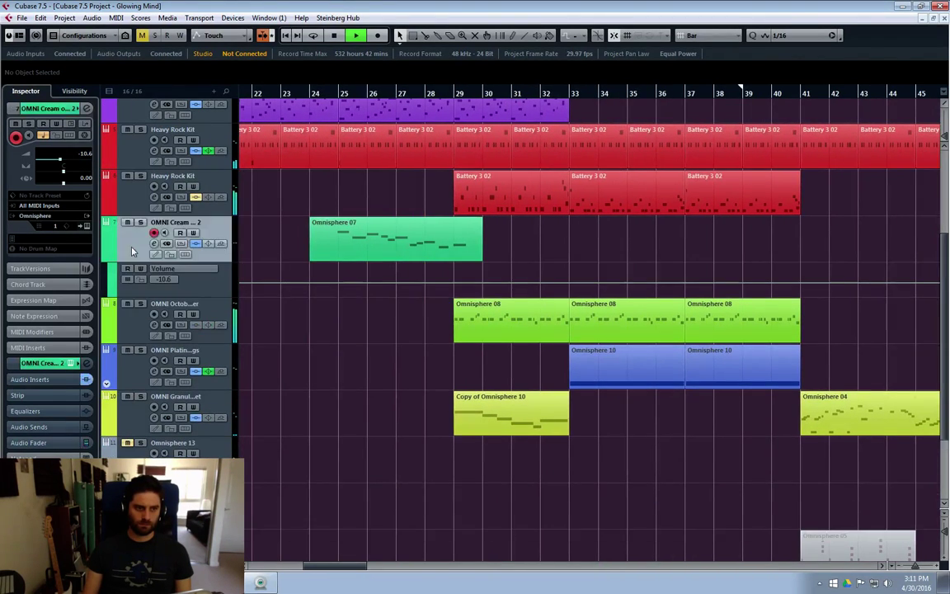
pyautogui.click(105, 258)
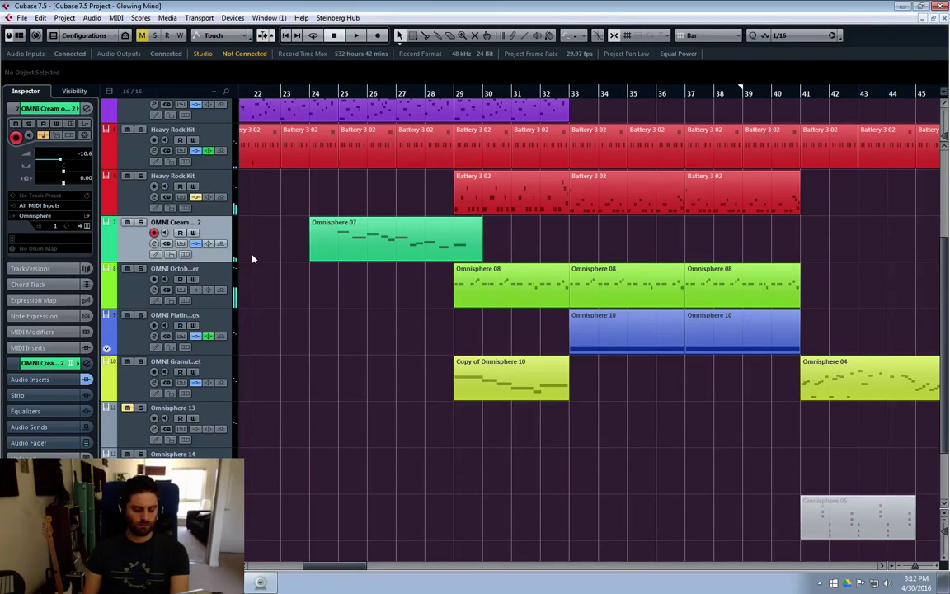
# Step: Audition the arrangement from bar 45 to the end of bar 52 with the Cream of Emotion 2 track armed
pyautogui.moveTo(328, 569); pyautogui.dragTo(340, 559)
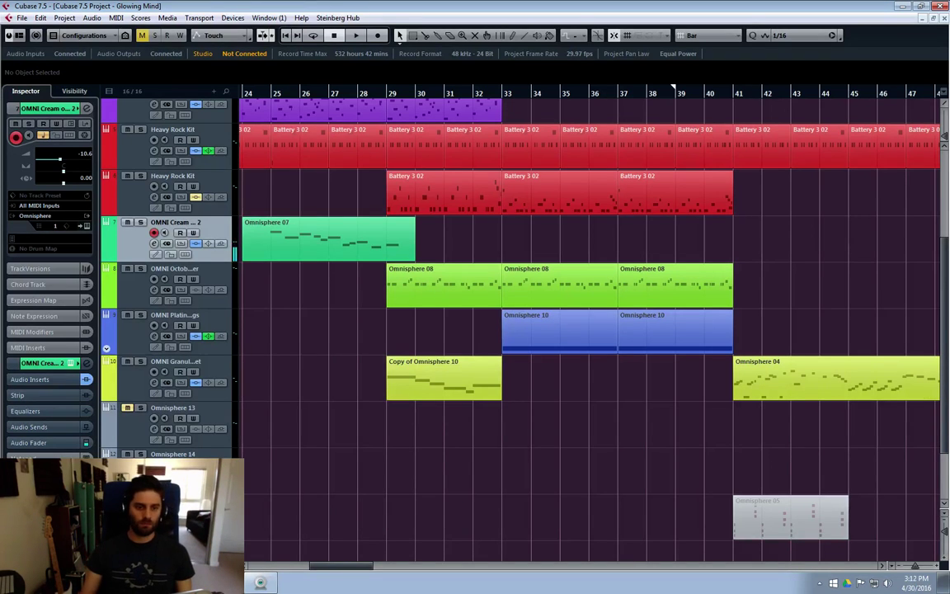
pyautogui.moveTo(329, 566); pyautogui.dragTo(358, 575)
pyautogui.click(609, 94)
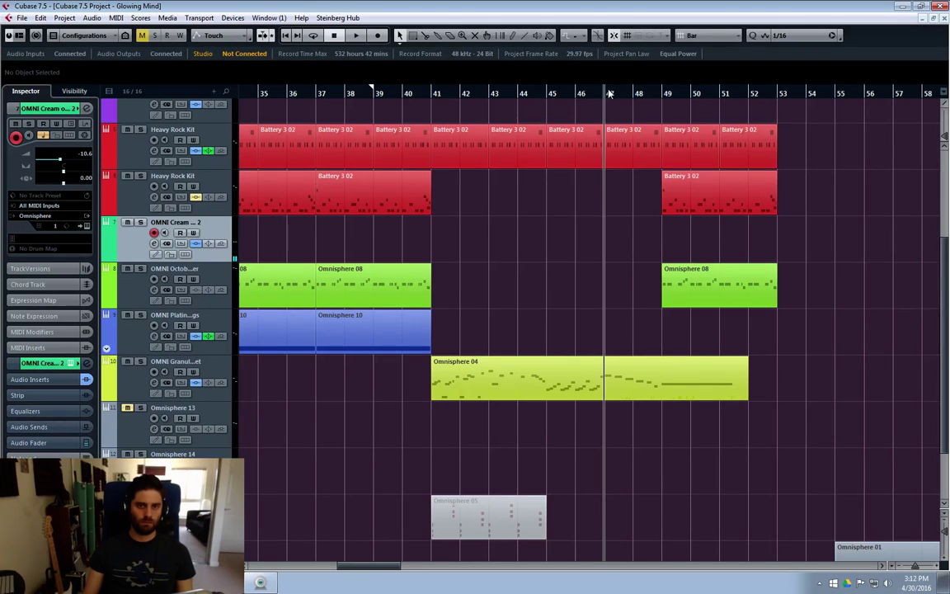
pyautogui.click(554, 95)
pyautogui.press('space')
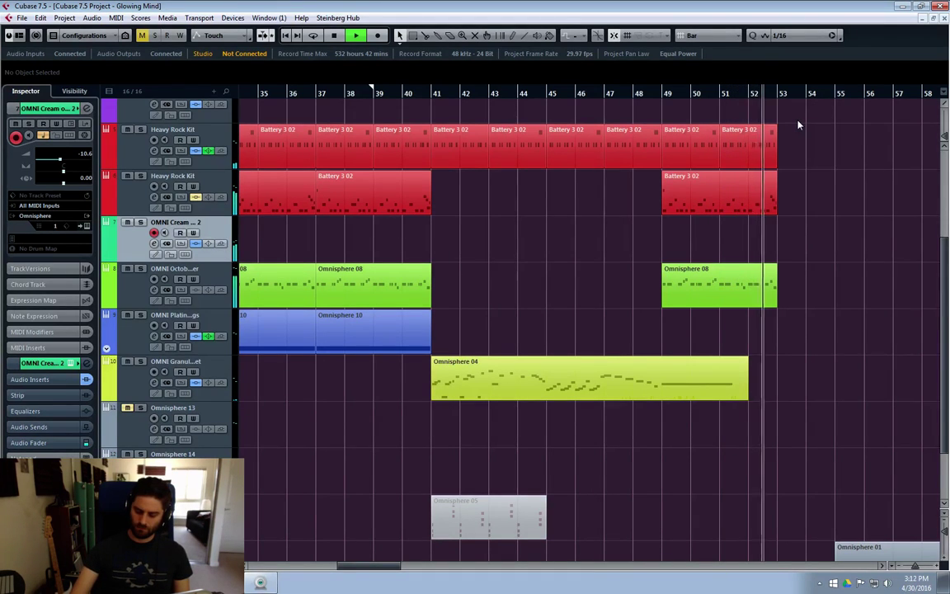
pyautogui.press('space')
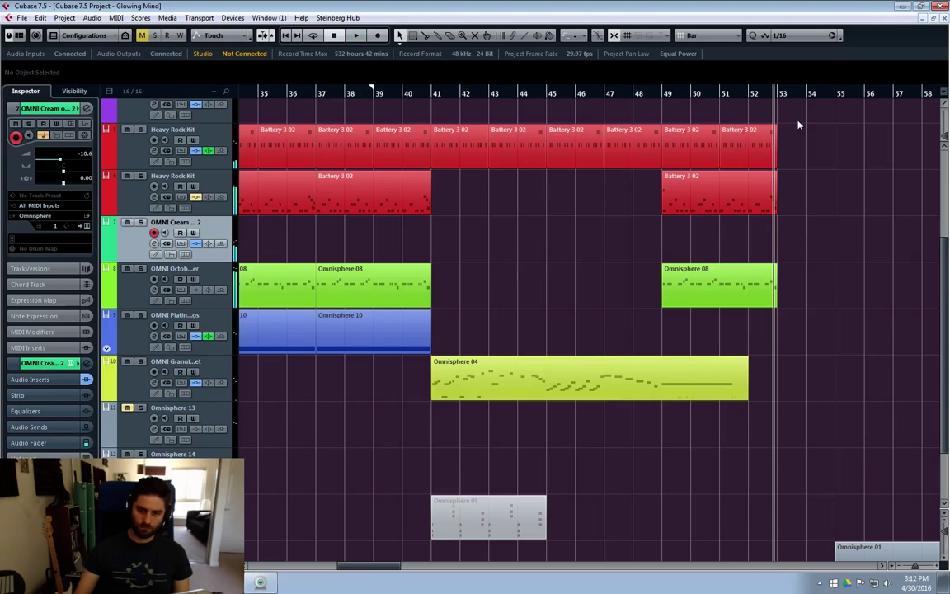
# Step: Record a melodic line on the OMNI Cream of Emotion 2 track, starting at bar 47 and running past bar 52
pyautogui.click(609, 96)
pyautogui.press('KP_Multiply')
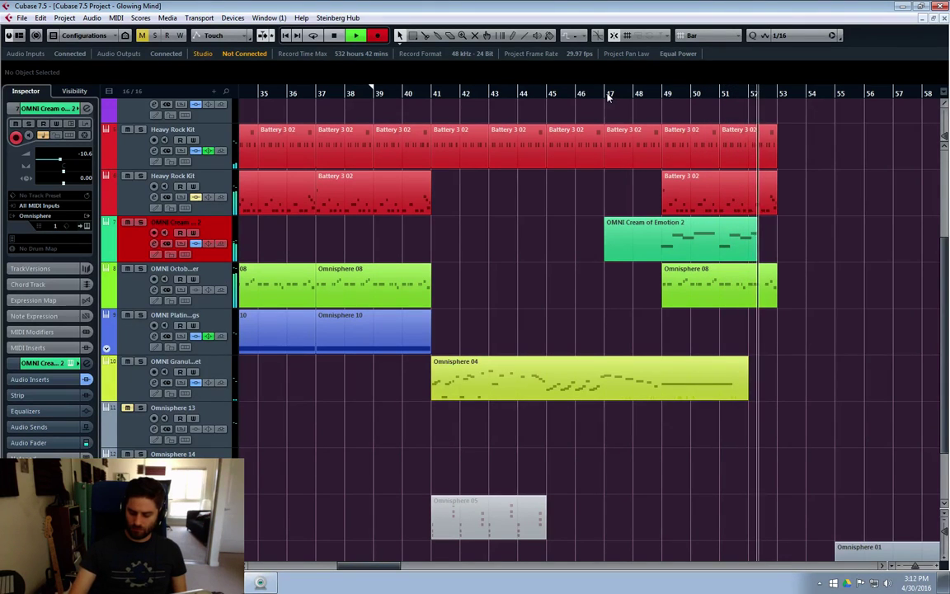
pyautogui.press('space')
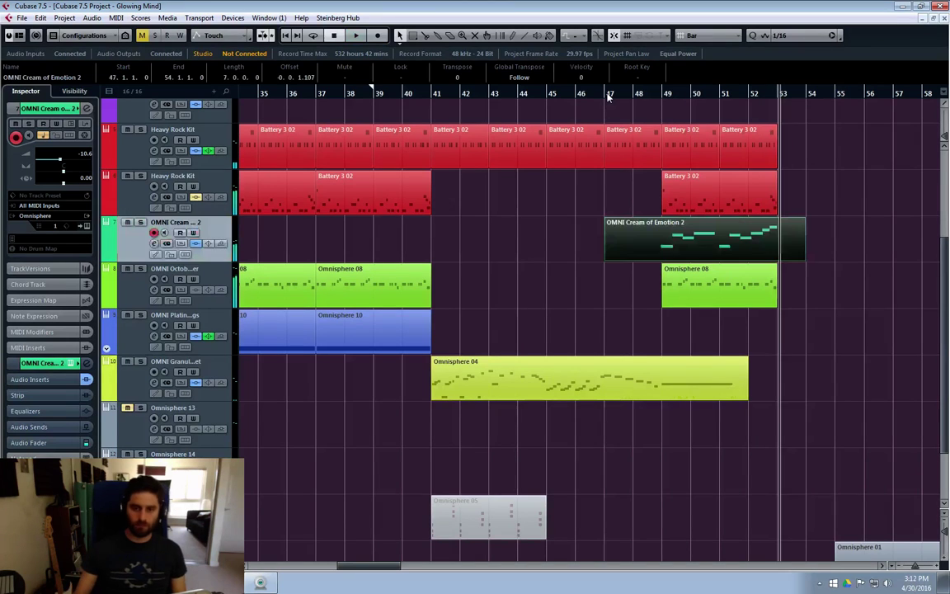
# Step: Copy the bar 45 Omnisphere 03 part on the first track to bar 53
pyautogui.click(568, 398)
pyautogui.click(573, 152)
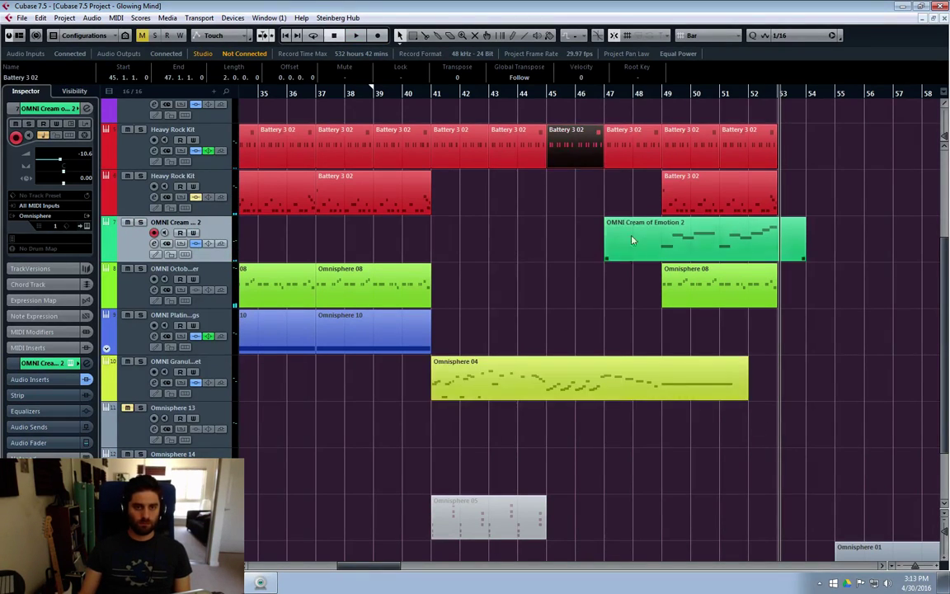
pyautogui.scroll(-2, 567, 247)
pyautogui.scroll(6, 548, 304)
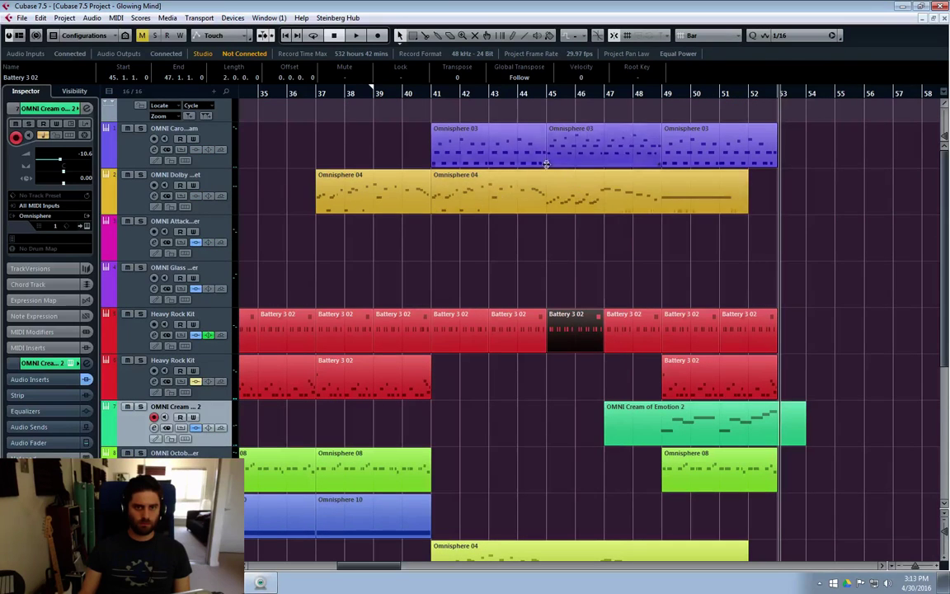
pyautogui.click(596, 155)
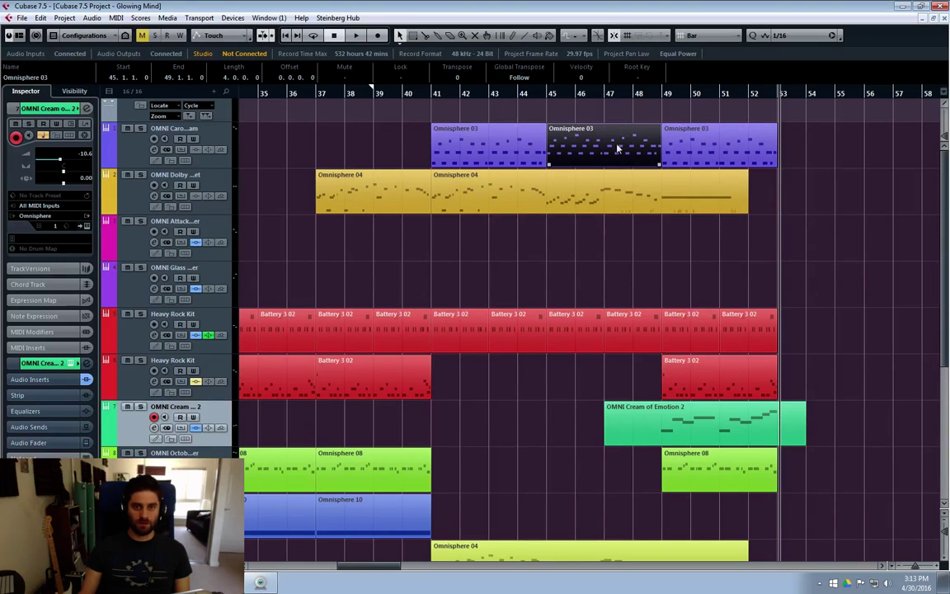
pyautogui.moveTo(697, 150); pyautogui.dragTo(813, 172)
# Step: Play from bar 49 and duplicate the bar 49 to 52 Battery 3 02 parts on both Heavy Rock Kit tracks to bar 53
pyautogui.click(664, 93)
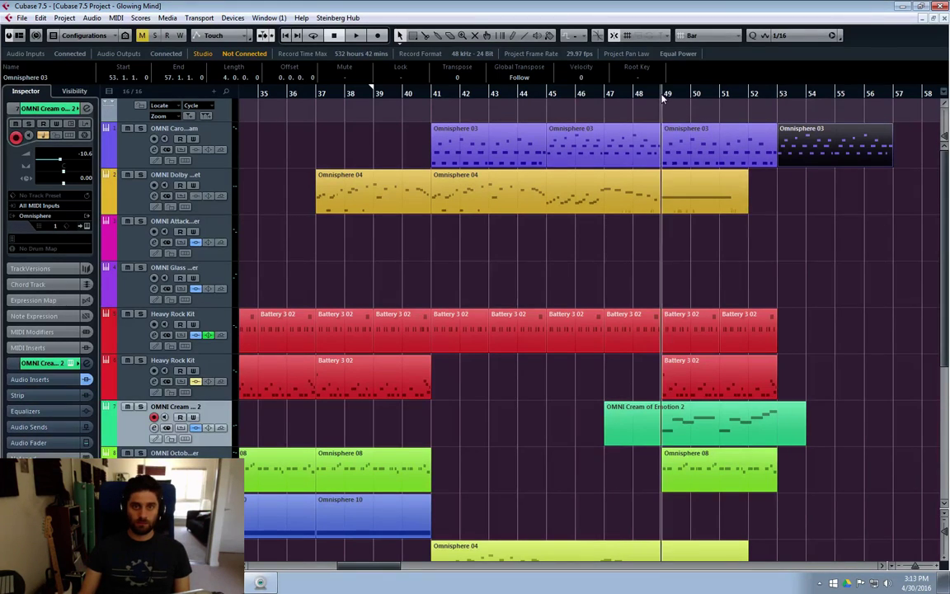
pyautogui.press('space')
pyautogui.click(825, 306)
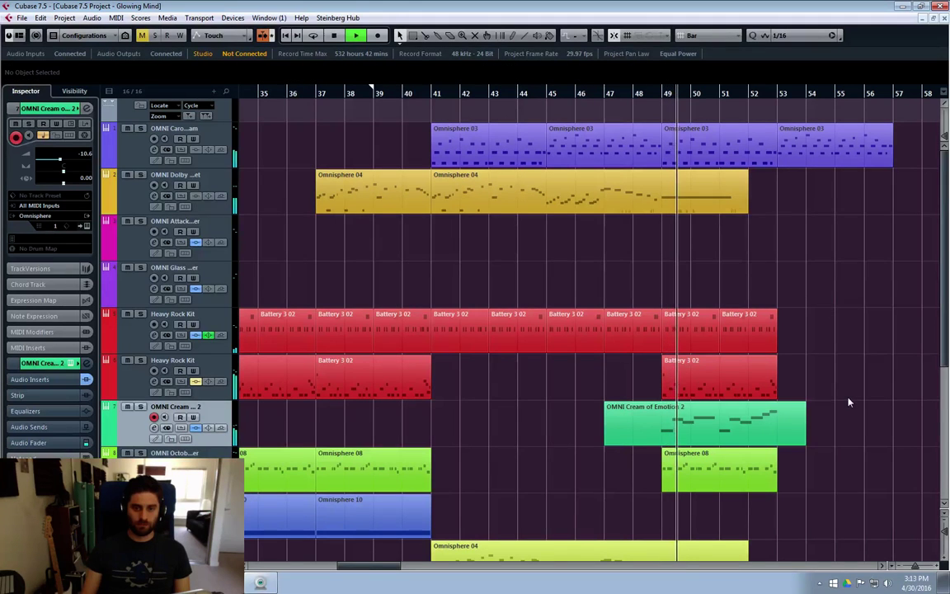
pyautogui.moveTo(716, 364); pyautogui.dragTo(717, 339)
pyautogui.hotkey('ctrl', 'd')
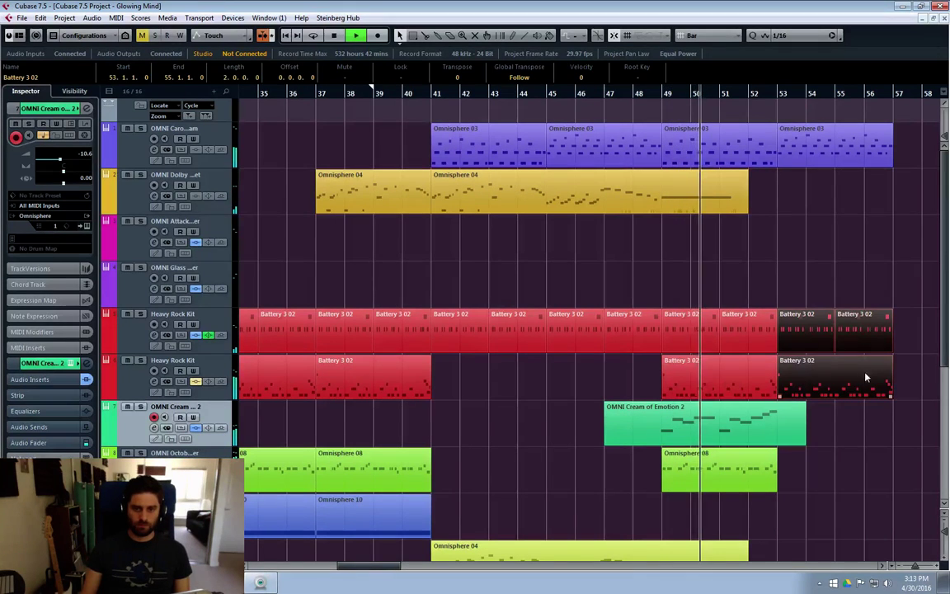
# Step: Copy the bar 49 Omnisphere 08 part to bar 53 and transpose the copy down two semitones so its C1 notes become A#0
pyautogui.click(739, 482)
pyautogui.doubleClick(739, 483)
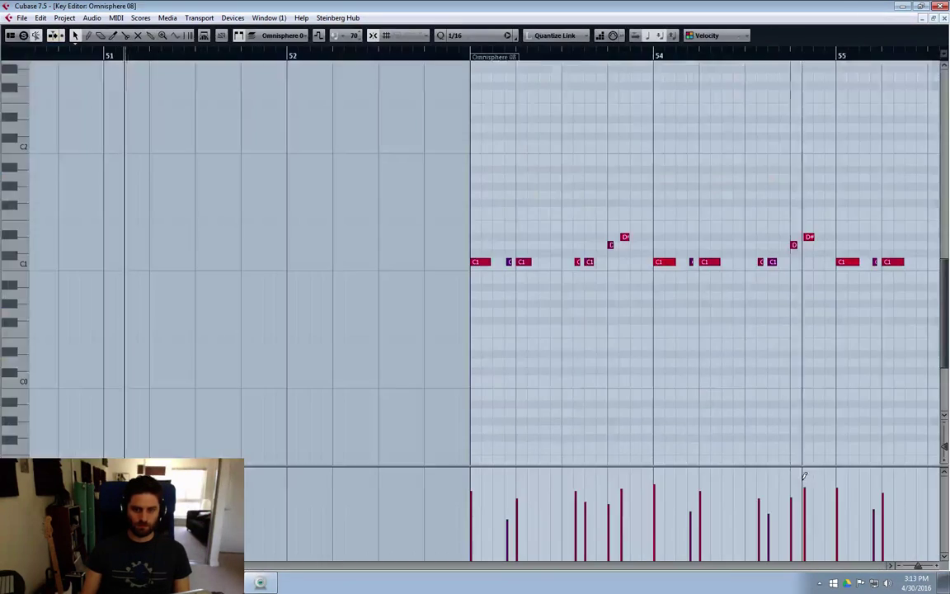
pyautogui.moveTo(477, 264); pyautogui.dragTo(481, 288)
pyautogui.click(553, 345)
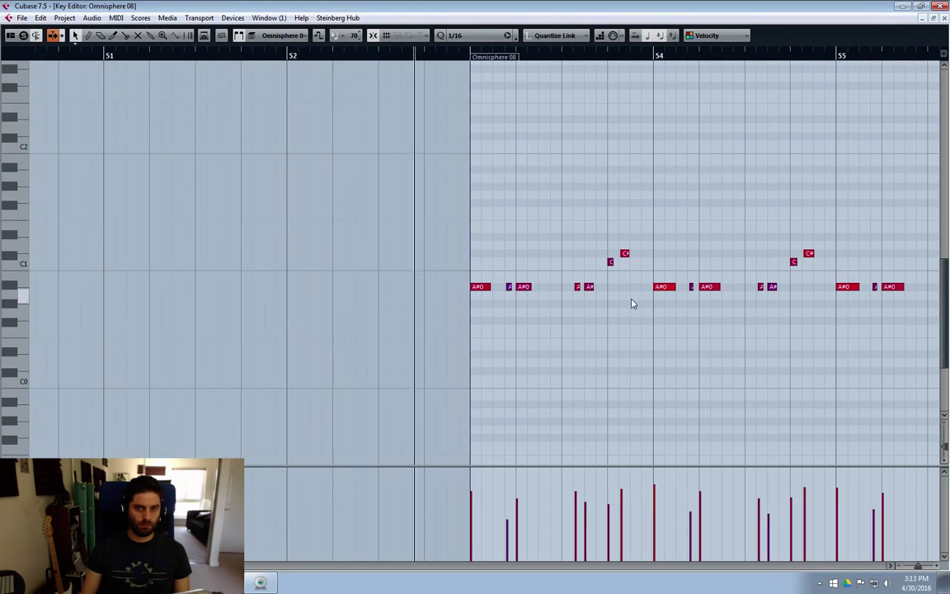
# Step: Raise the C#1 notes near the ends of bars 53 and 54 to D1 and audition the bass part
pyautogui.moveTo(624, 253); pyautogui.dragTo(624, 245)
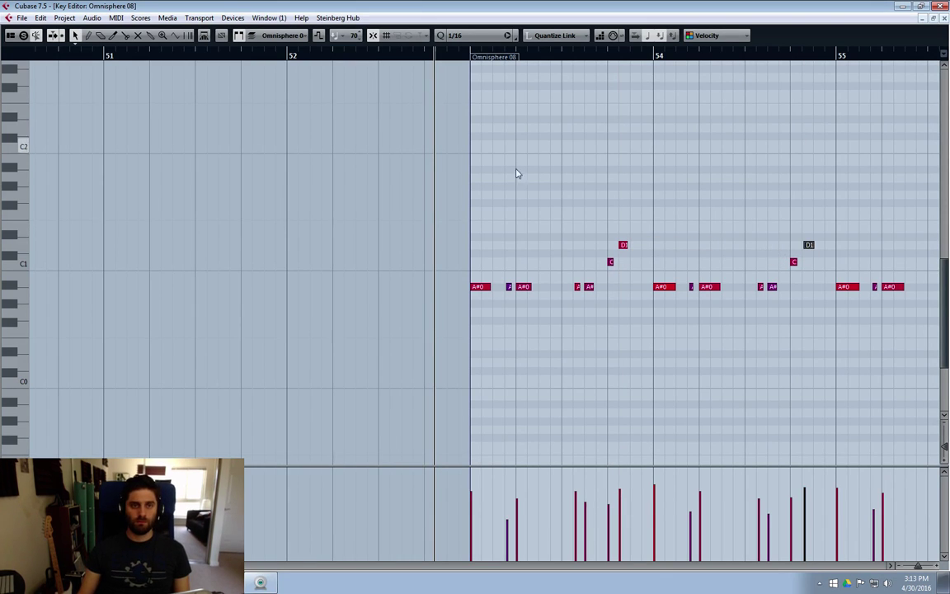
pyautogui.click(892, 567)
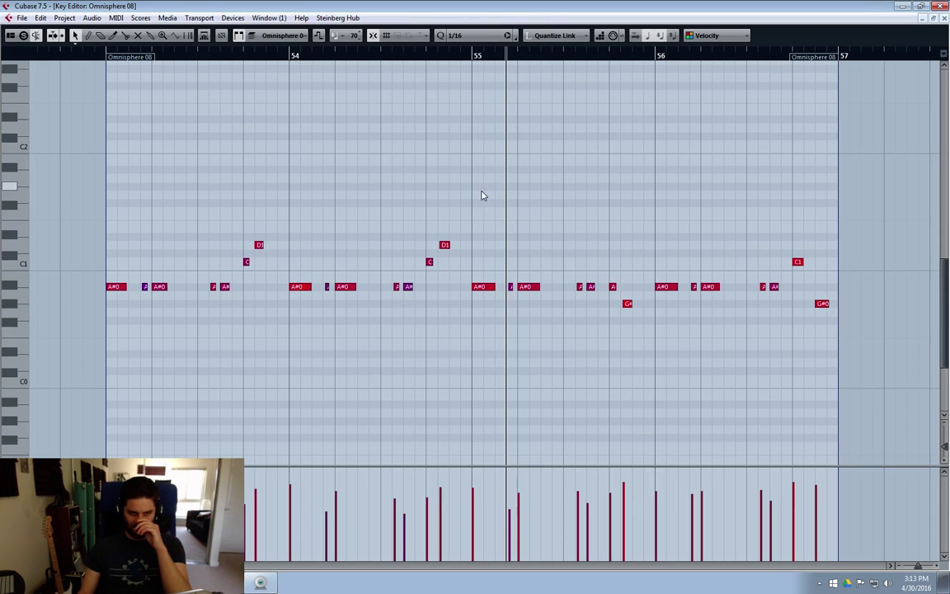
pyautogui.click(444, 246)
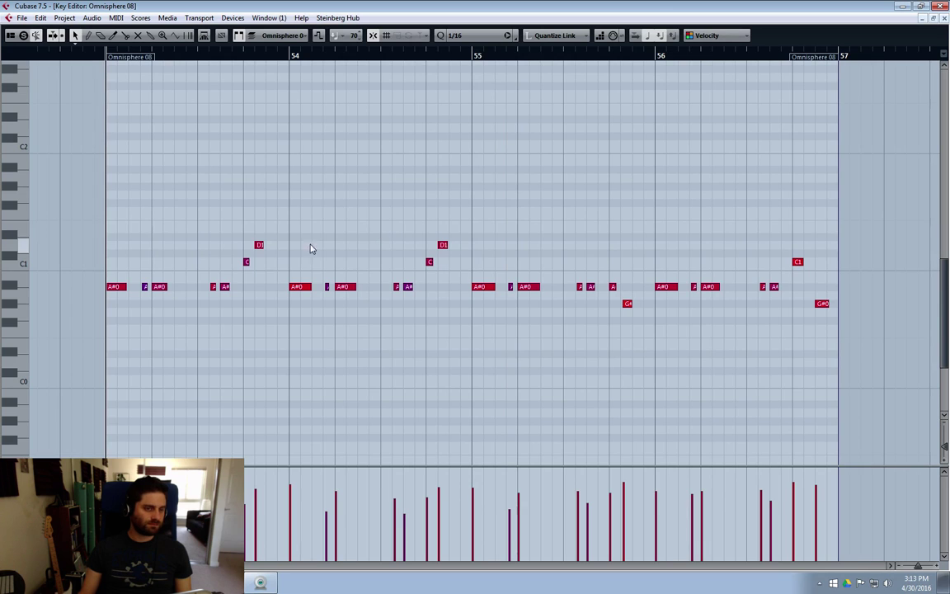
pyautogui.press('space')
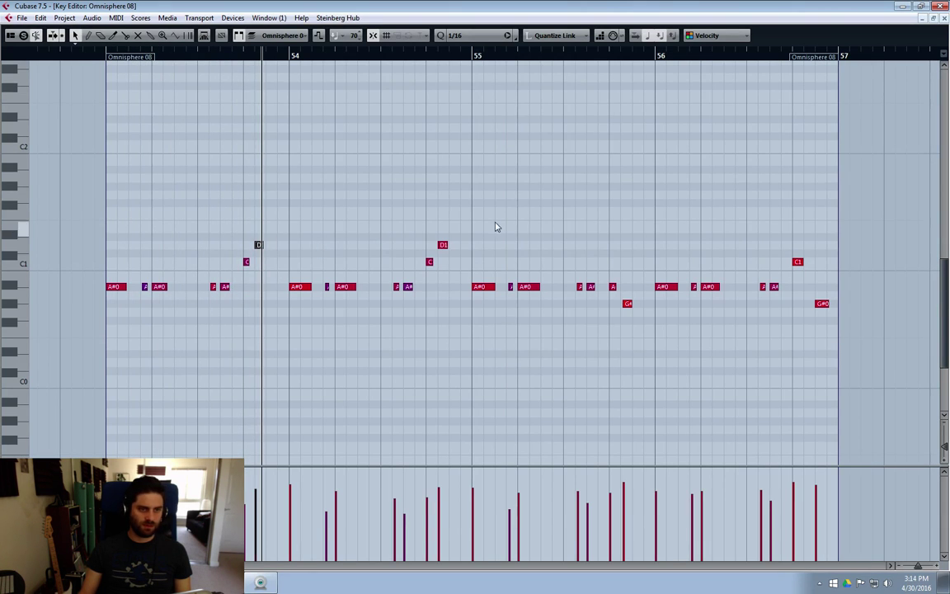
# Step: Delete the D1 notes and mute the C1 notes in bars 53 and 54, then play the part from bar 53
pyautogui.moveTo(495, 223); pyautogui.dragTo(322, 248)
pyautogui.moveTo(256, 251); pyautogui.dragTo(255, 252)
pyautogui.press('Delete')
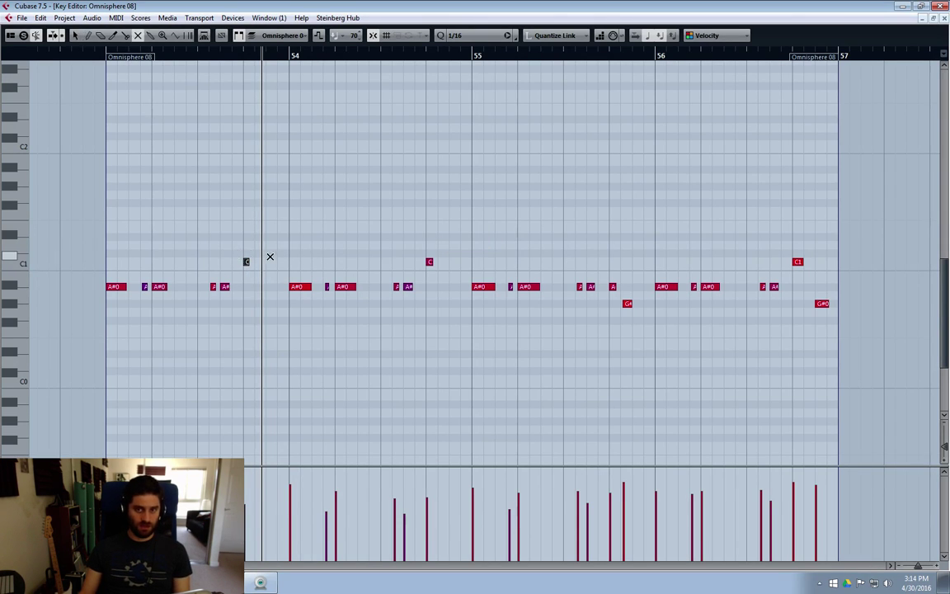
pyautogui.moveTo(458, 264); pyautogui.dragTo(459, 263)
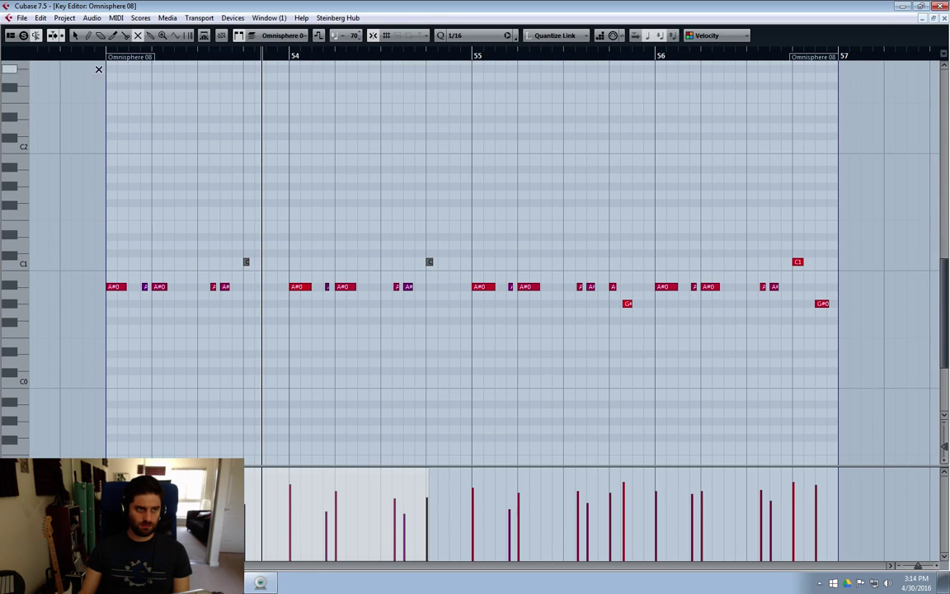
pyautogui.moveTo(99, 58); pyautogui.dragTo(103, 62)
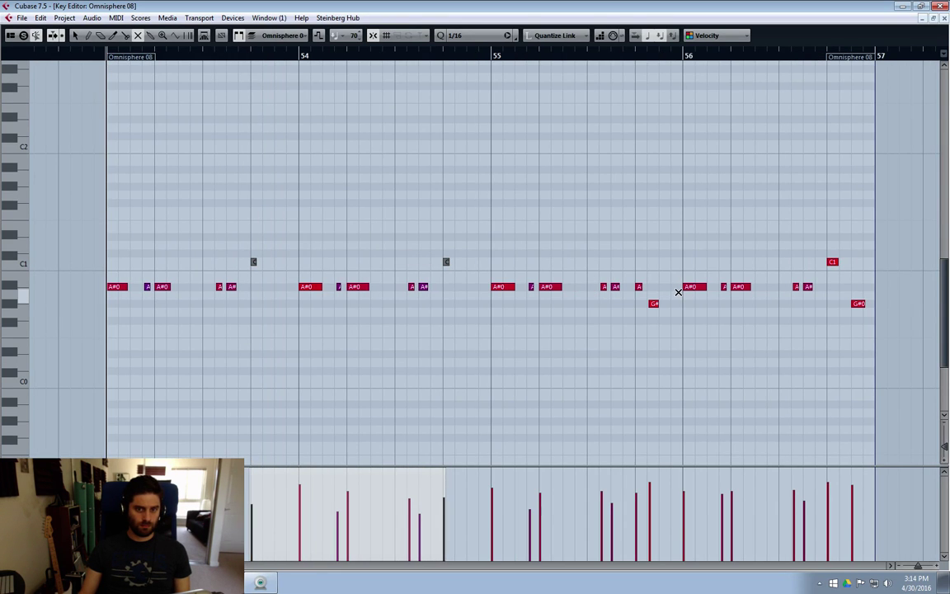
pyautogui.press('1')
pyautogui.press('space')
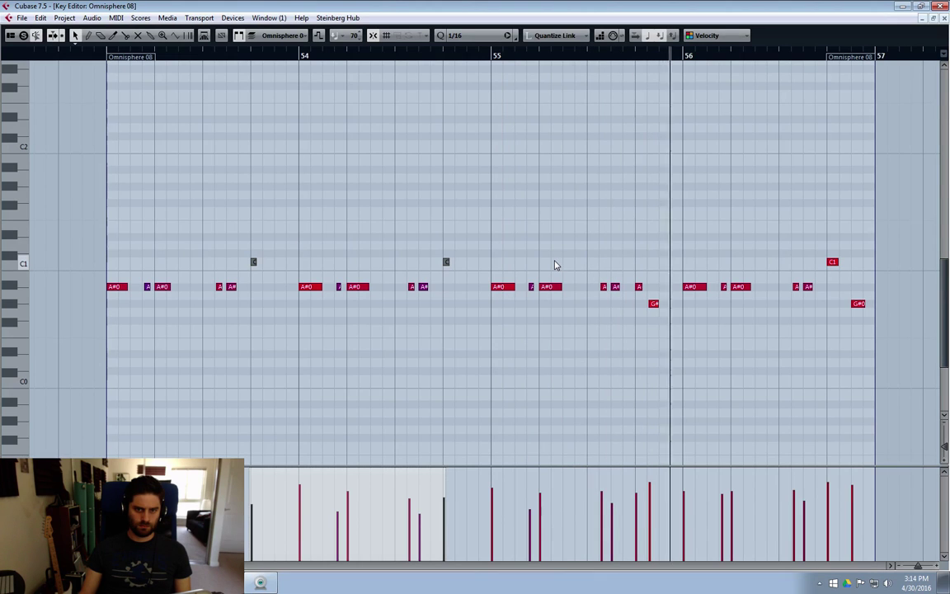
# Step: Raise the C1 note near the end of bar 56 to D1 and play the part from bar 53
pyautogui.click(796, 246)
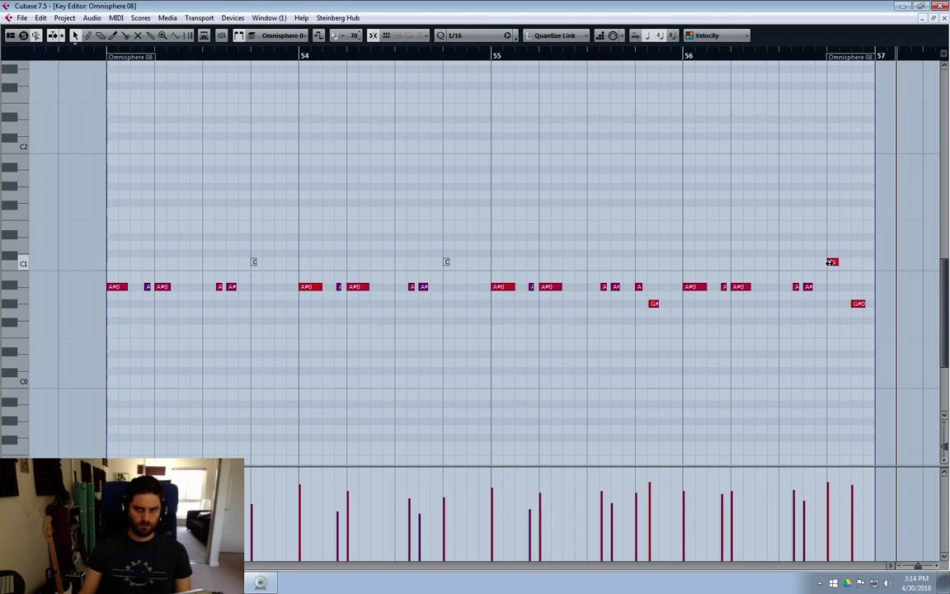
pyautogui.moveTo(833, 265); pyautogui.dragTo(832, 251)
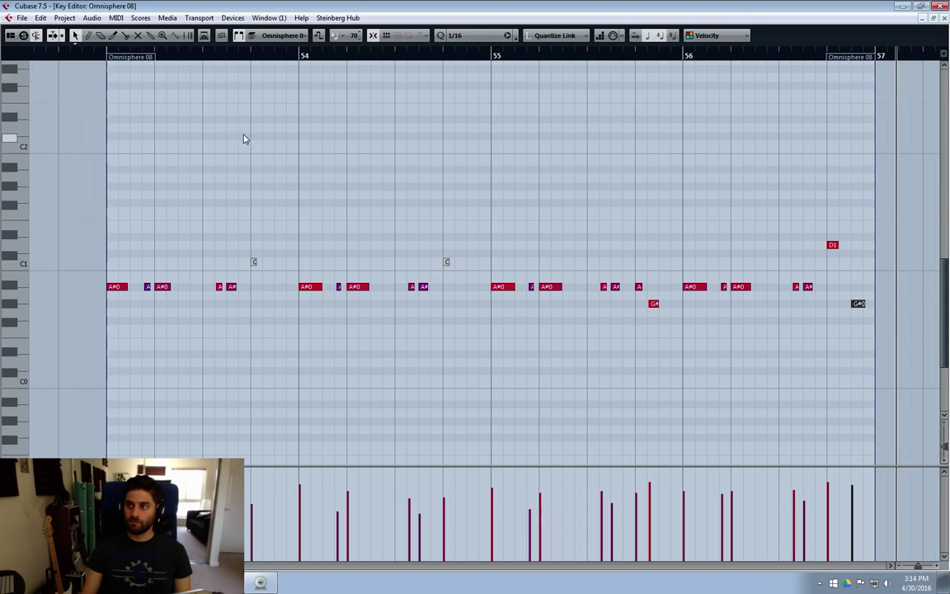
pyautogui.press('space')
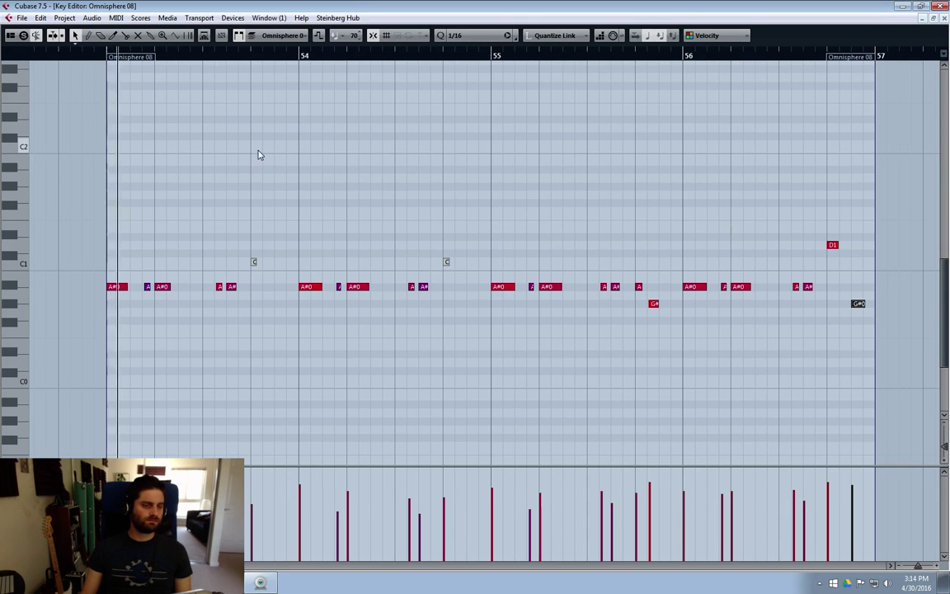
pyautogui.press('space')
# Step: Mute the last A#0 note in bar 54, lower the closing note of bar 56 to G0 and audition the part
pyautogui.press('7')
pyautogui.click(423, 286)
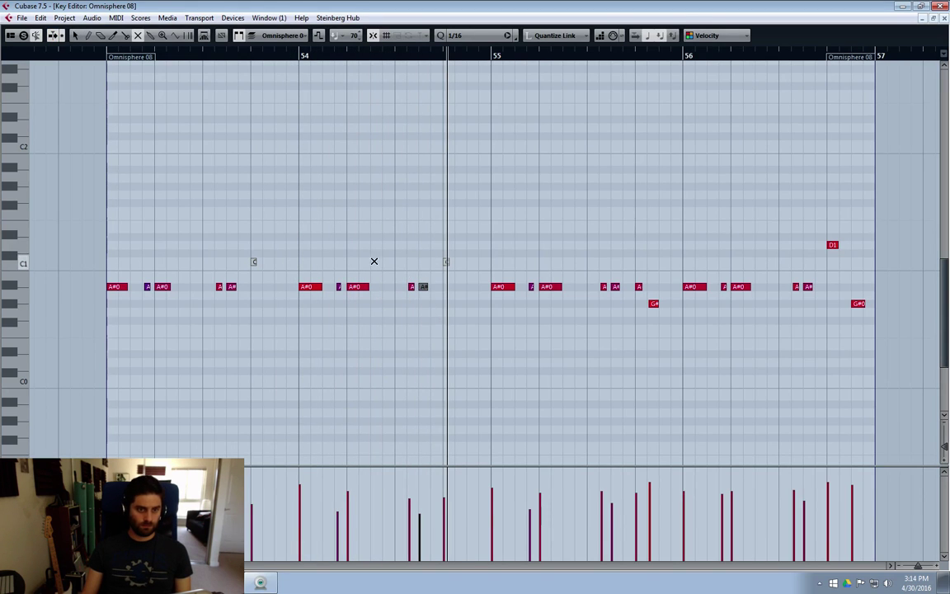
pyautogui.press('space')
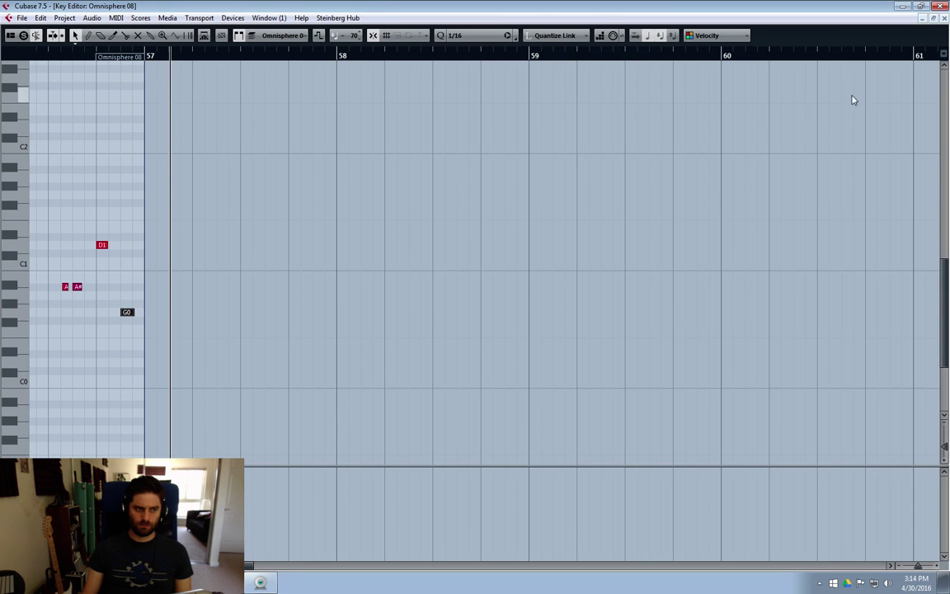
# Step: Close the bass part's note editor and play the arrangement from bar 48
pyautogui.click(944, 18)
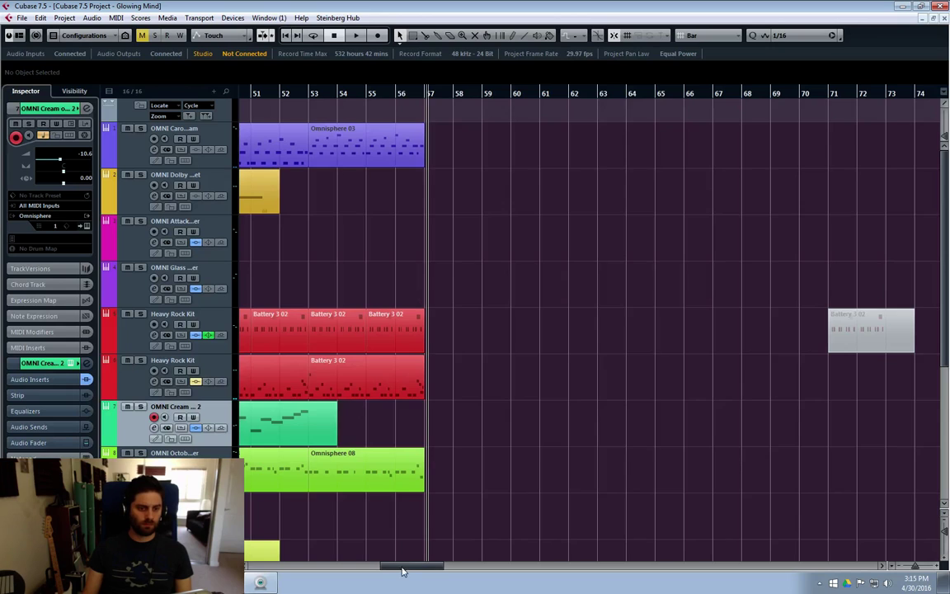
pyautogui.moveTo(404, 568); pyautogui.dragTo(376, 566)
pyautogui.click(459, 94)
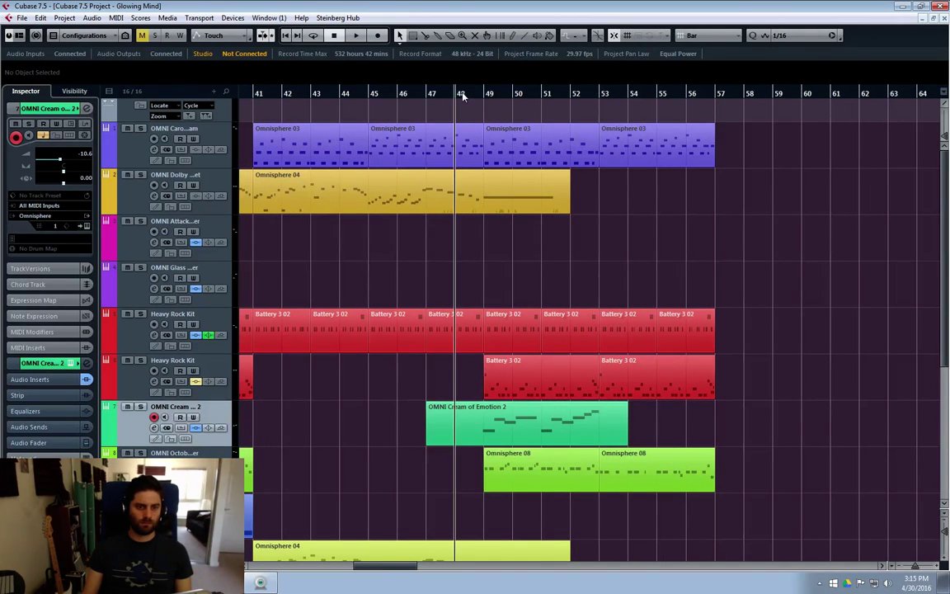
pyautogui.press('space')
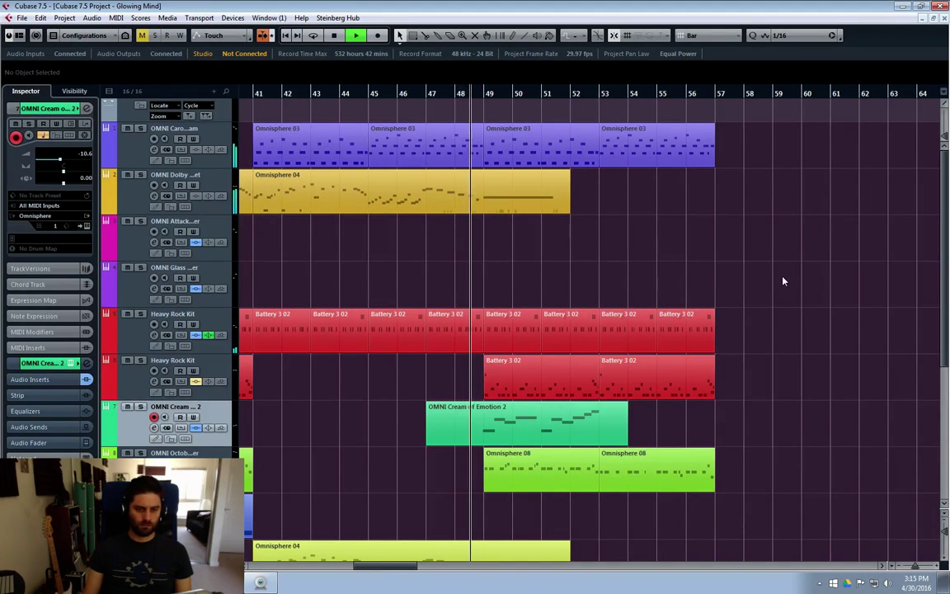
# Step: Move the Omnisphere 01 part at bar 55 on the OMNI Tube Keys track to start at bar 68
pyautogui.scroll(-4, 767, 280)
pyautogui.scroll(-2, 648, 376)
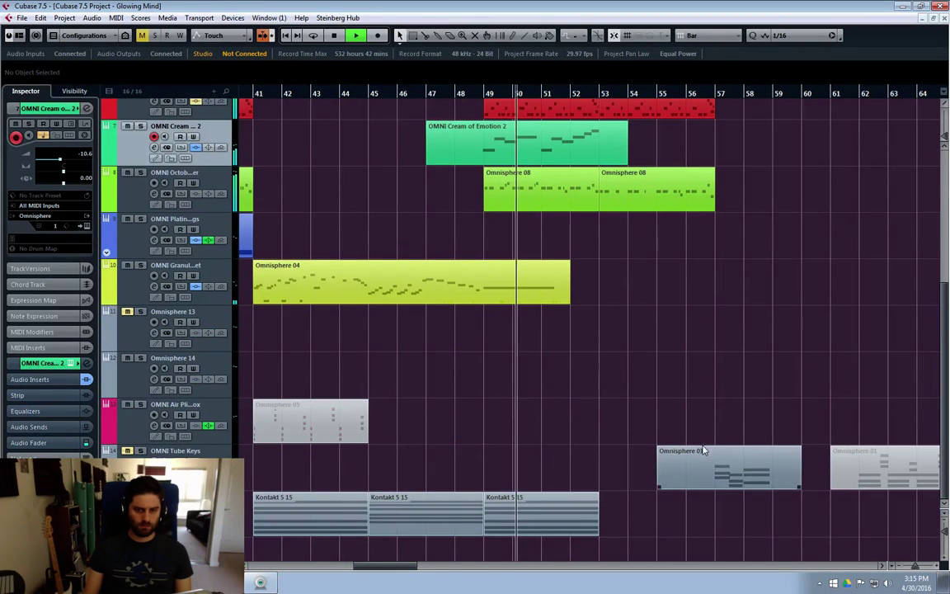
pyautogui.hscroll(3, 569, 462)
pyautogui.click(534, 473)
pyautogui.moveTo(534, 473); pyautogui.dragTo(874, 468)
pyautogui.click(478, 462)
pyautogui.scroll(4, 491, 429)
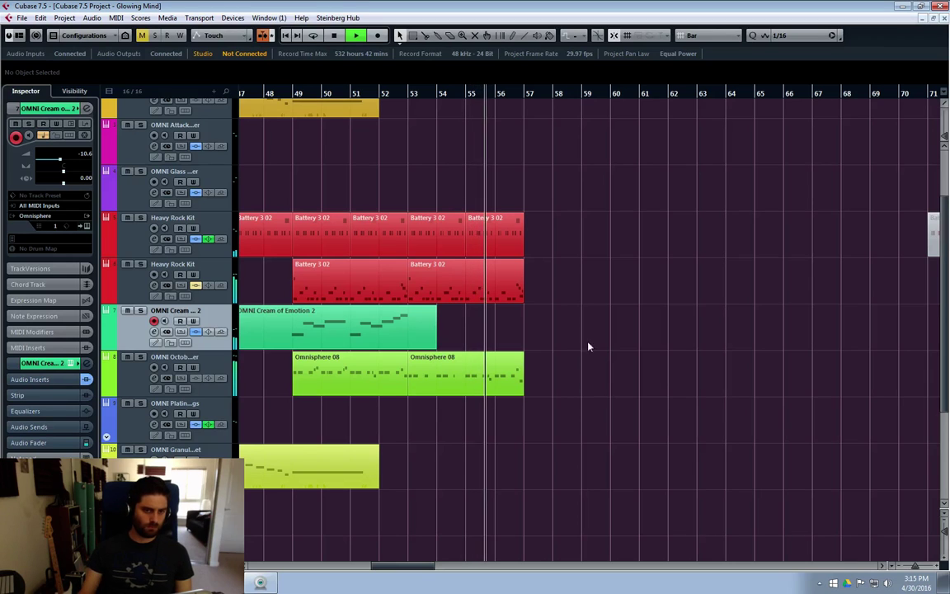
# Step: Play the arrangement from bar 48 again, select the Omnisphere 14 track and stop playback
pyautogui.press('space')
pyautogui.click(264, 95)
pyautogui.press('space')
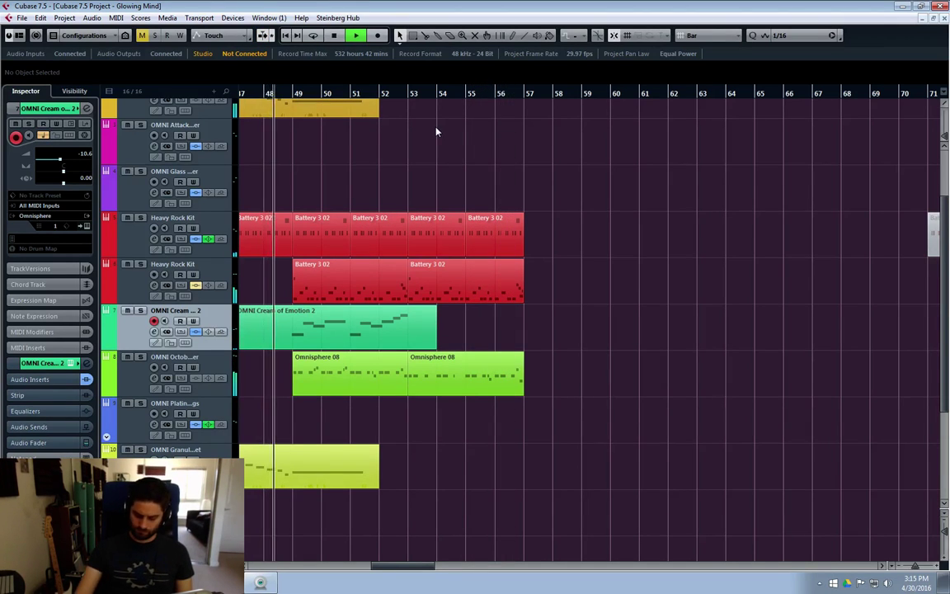
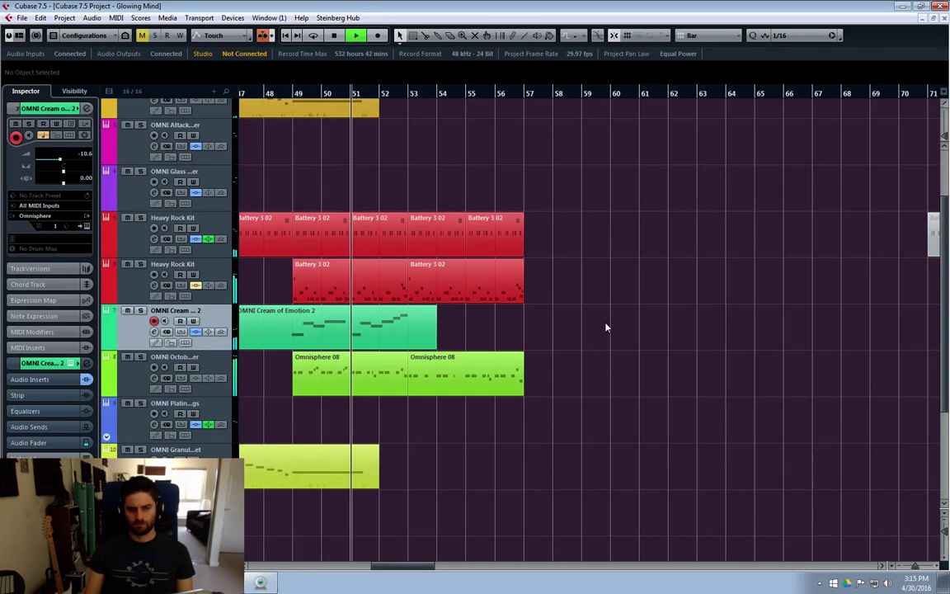
pyautogui.scroll(2, 602, 329)
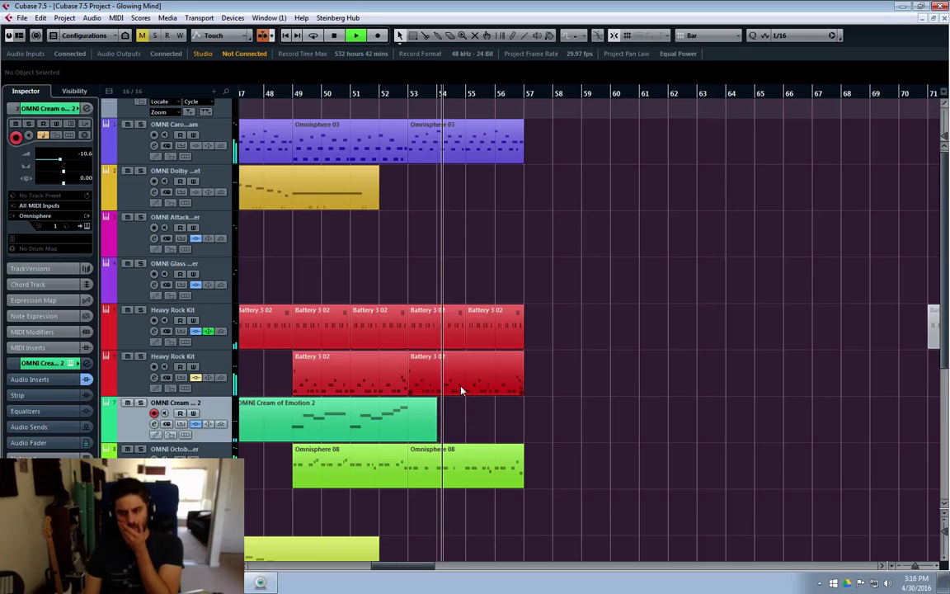
pyautogui.scroll(-4, 396, 416)
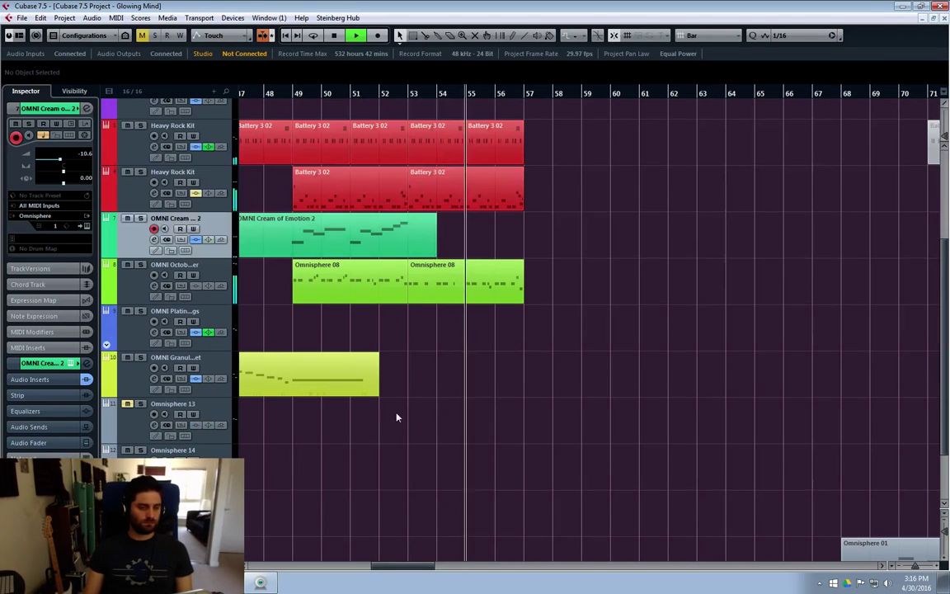
pyautogui.click(148, 453)
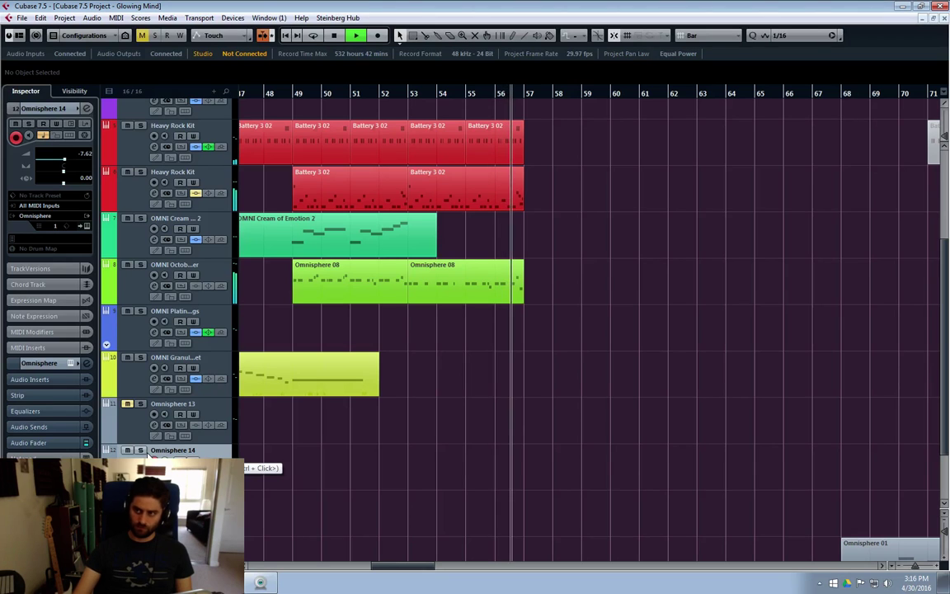
pyautogui.press('space')
# Step: Split the long Omnisphere 04 part on the OMNI Dolby track at bar 47
pyautogui.scroll(4, 376, 330)
pyautogui.click(333, 208)
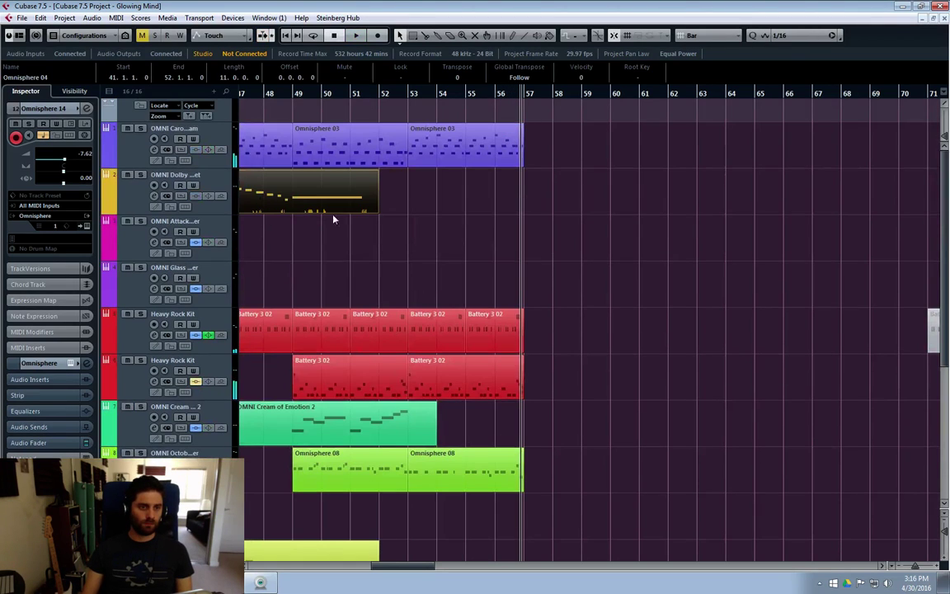
pyautogui.hscroll(-4, 391, 547)
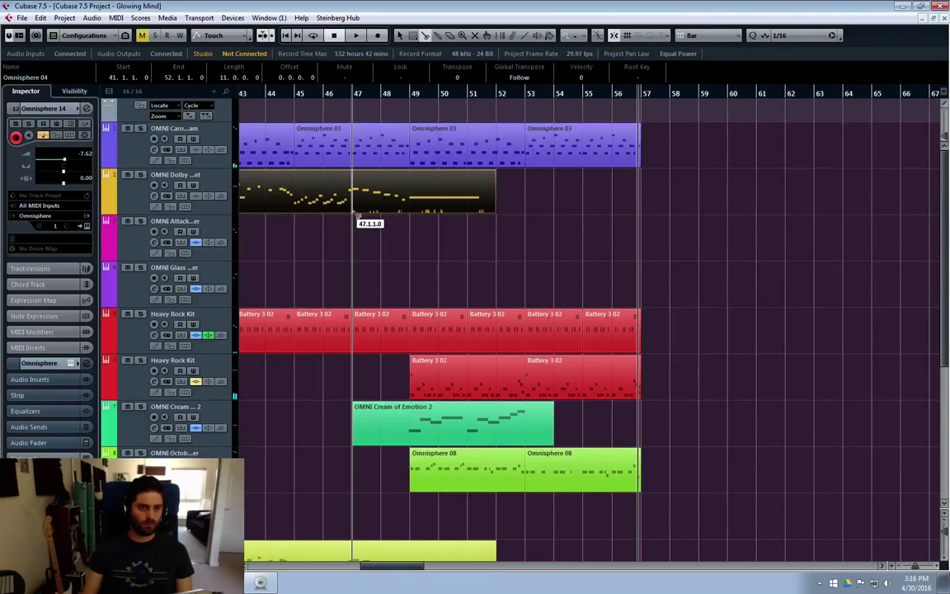
pyautogui.click(361, 213)
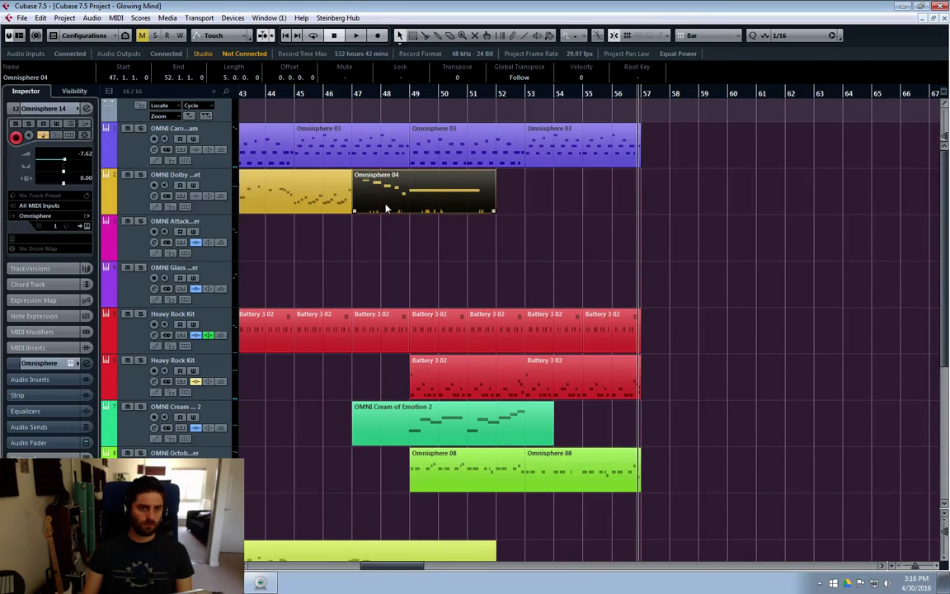
# Step: Open the split Omnisphere 04 part and examine its melody notes from bar 47 to bar 49
pyautogui.doubleClick(408, 196)
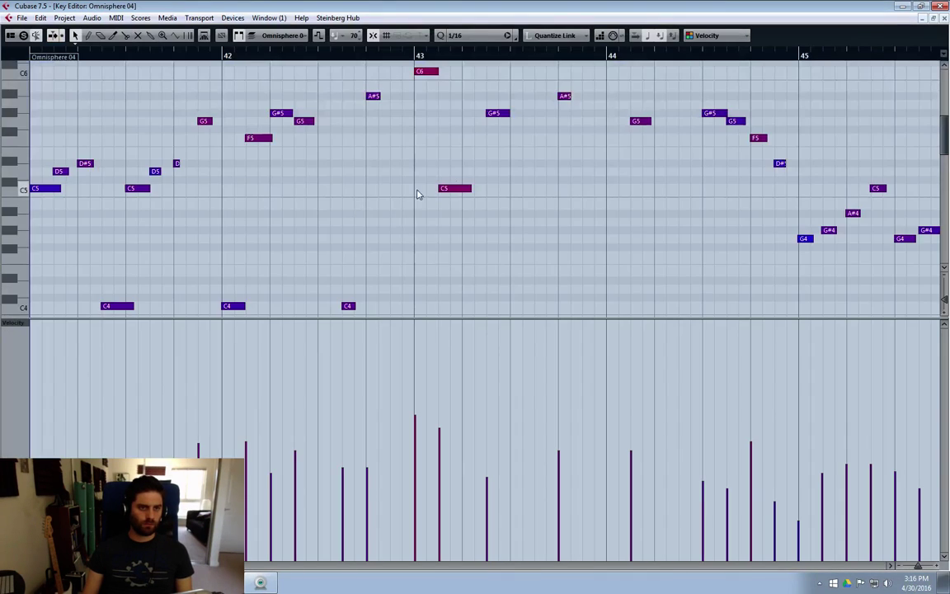
pyautogui.scroll(-3, 690, 193)
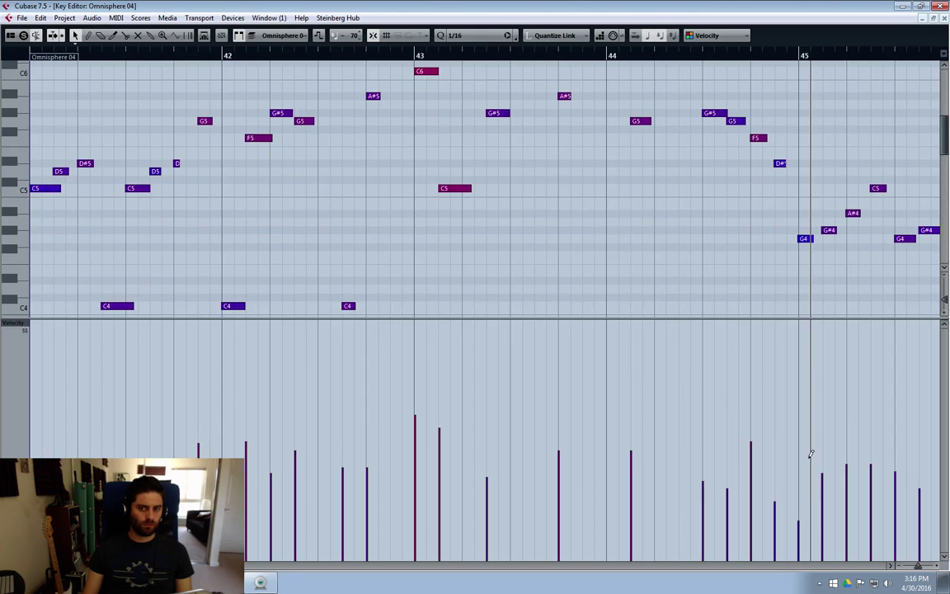
pyautogui.scroll(1, 567, 231)
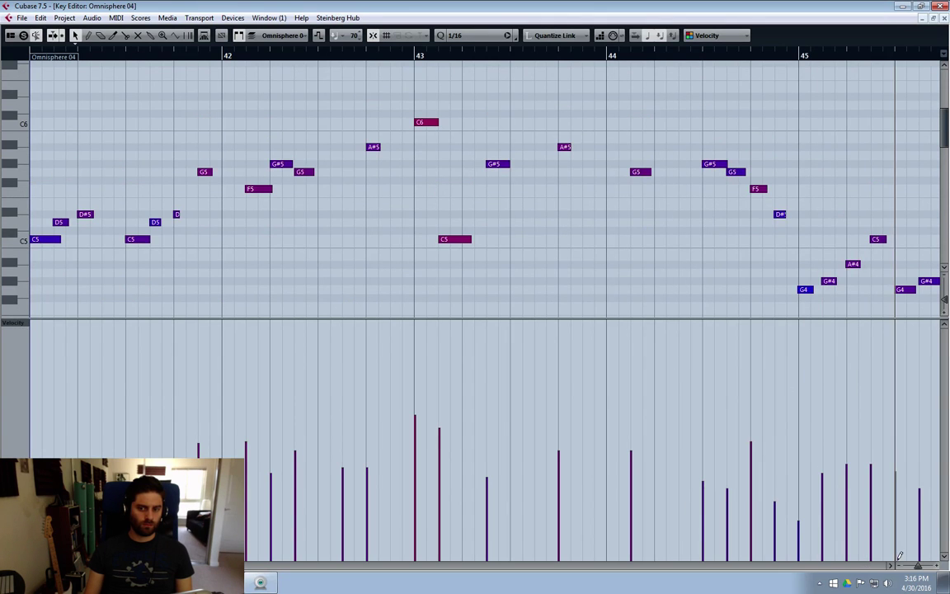
pyautogui.hscroll(6, 899, 556)
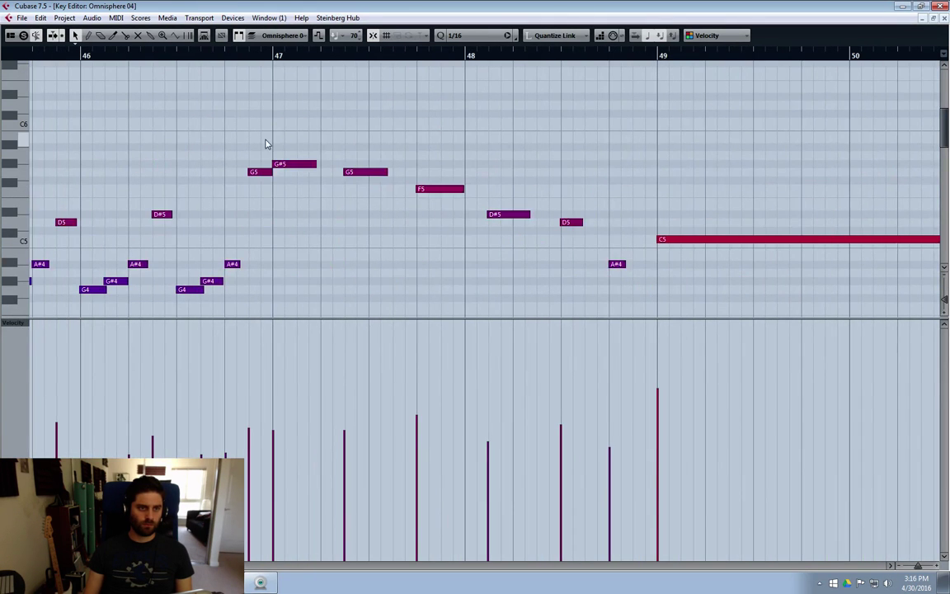
pyautogui.moveTo(295, 138); pyautogui.dragTo(709, 297)
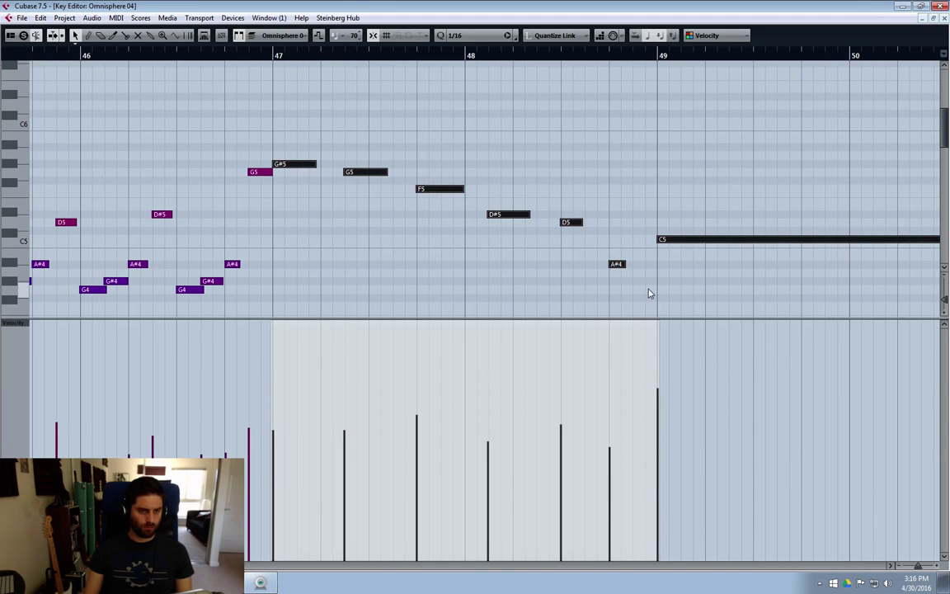
pyautogui.click(423, 272)
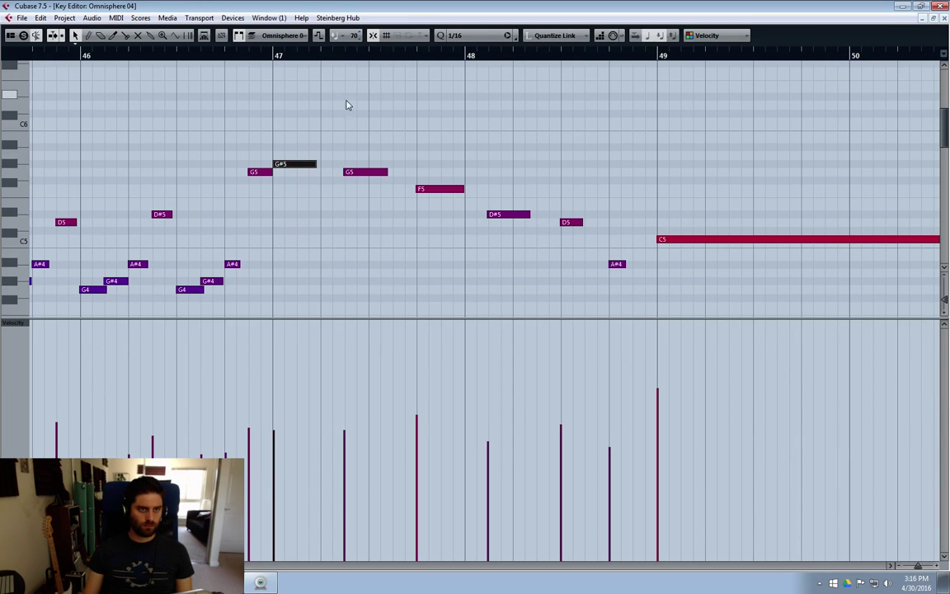
pyautogui.press('Escape')
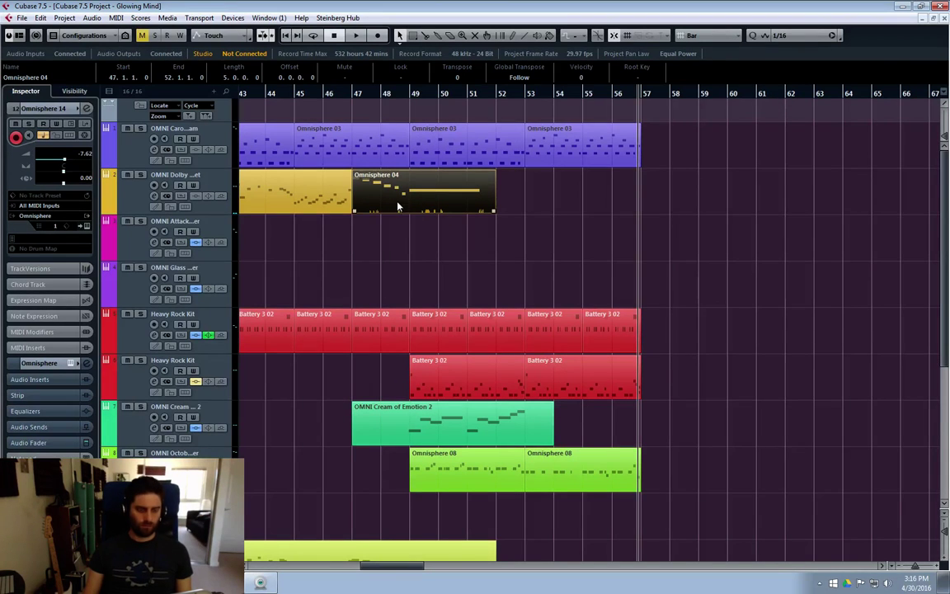
# Step: Copy the split Omnisphere 04 part onto the Omnisphere 14 track, starting at bar 53
pyautogui.hotkey('ctrl', 'd')
pyautogui.moveTo(554, 196); pyautogui.dragTo(554, 441)
pyautogui.scroll(5, 510, 120)
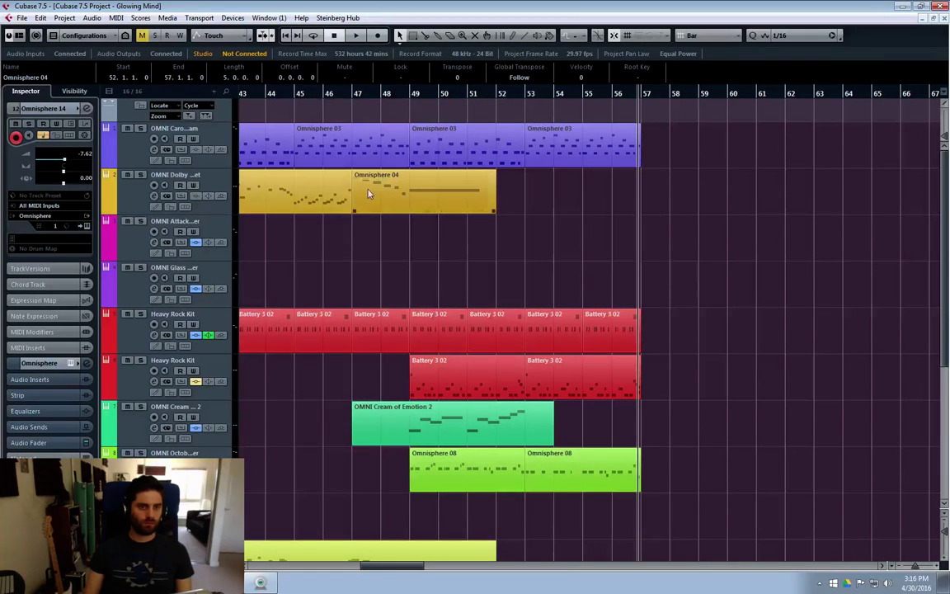
pyautogui.scroll(-6, 560, 371)
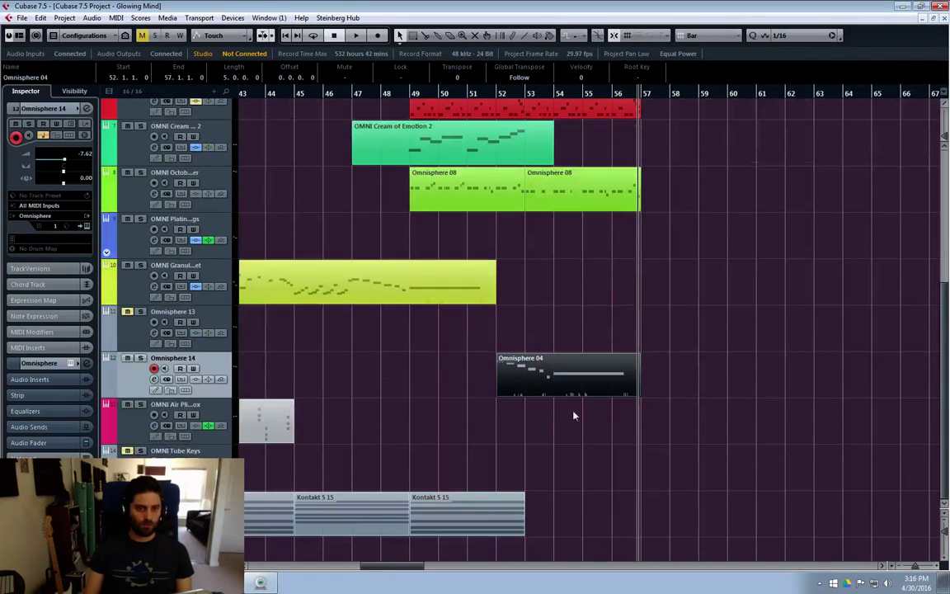
pyautogui.moveTo(535, 378); pyautogui.dragTo(564, 378)
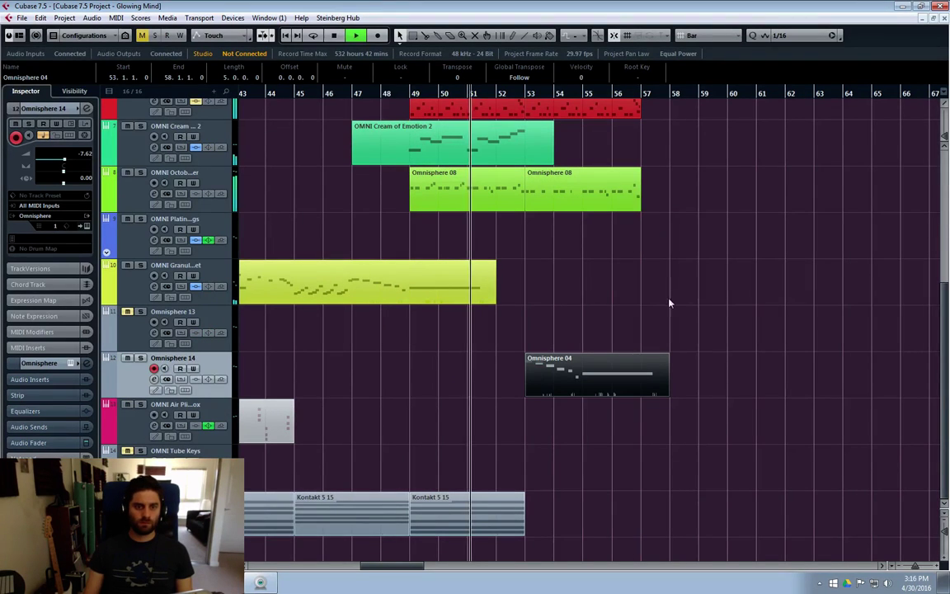
# Step: Lengthen all notes of the copied part equally until the opening G#5 reaches the following G5, and close the note editor
pyautogui.doubleClick(529, 363)
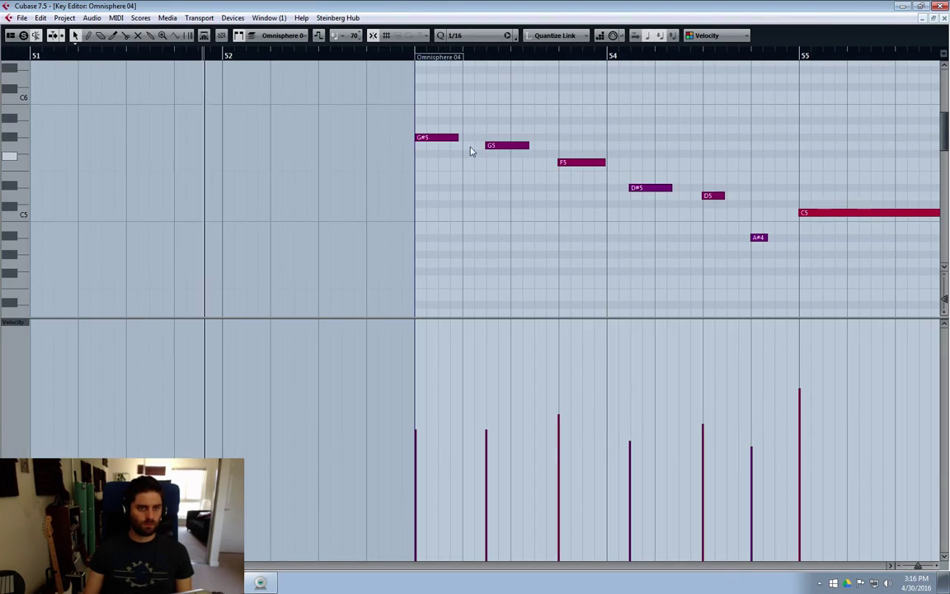
pyautogui.hotkey('ctrl', 'a')
pyautogui.moveTo(458, 138); pyautogui.dragTo(486, 138)
pyautogui.click(555, 130)
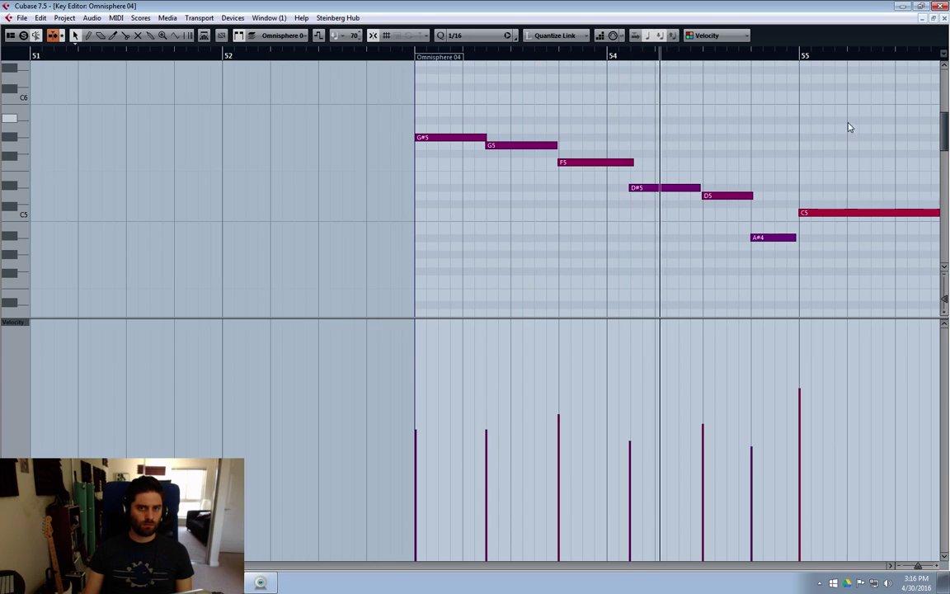
pyautogui.moveTo(841, 124); pyautogui.dragTo(482, 287)
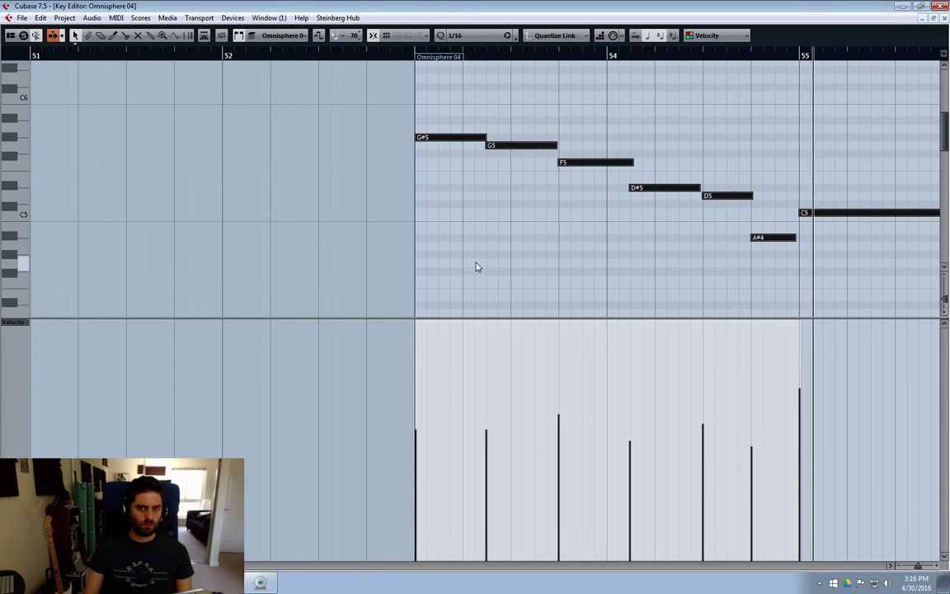
pyautogui.click(944, 19)
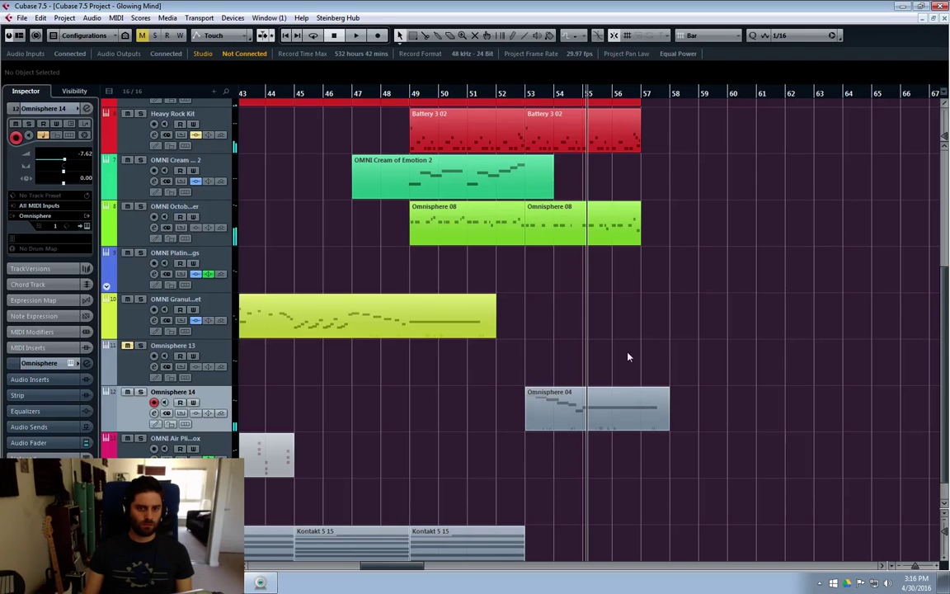
# Step: Delete the long C5 note at bar 55 and duplicate the six-note phrase of bars 53 and 54 to start at bar 55
pyautogui.doubleClick(605, 420)
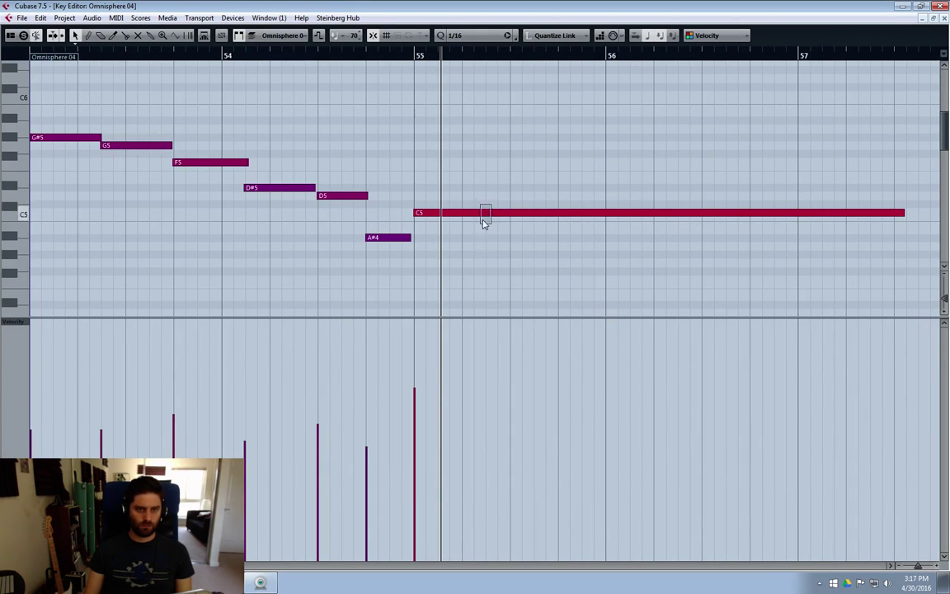
pyautogui.click(483, 213)
pyautogui.press('Delete')
pyautogui.moveTo(405, 104); pyautogui.dragTo(50, 307)
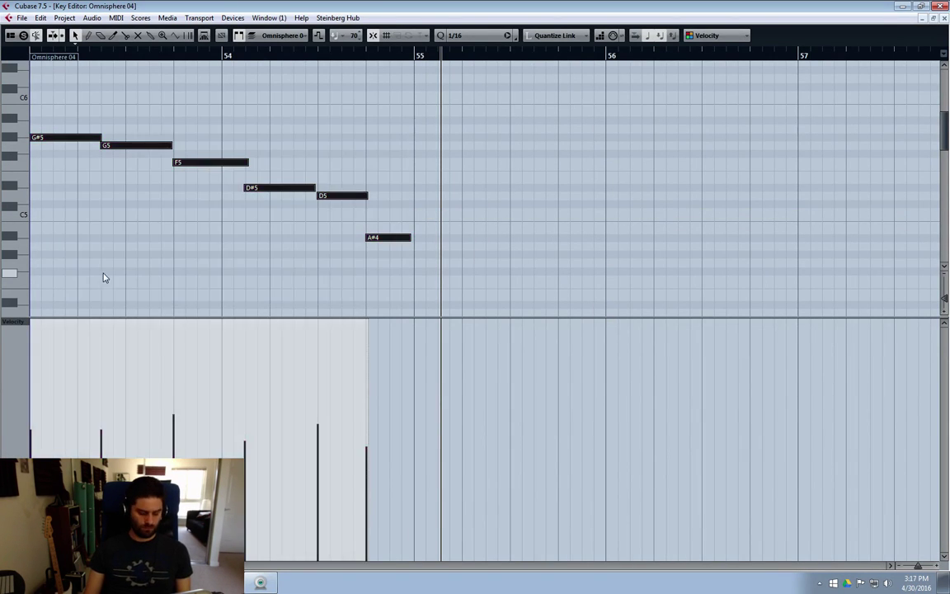
pyautogui.hotkey('alt', 'd')
pyautogui.moveTo(424, 145)
pyautogui.mouseDown()
pyautogui.moveTo(436, 144)
pyautogui.moveTo(426, 146)
pyautogui.mouseUp()
# Step: Quantize all notes of the phrase and its copy to 1/16, and play the part from bar 55
pyautogui.moveTo(792, 122); pyautogui.dragTo(74, 286)
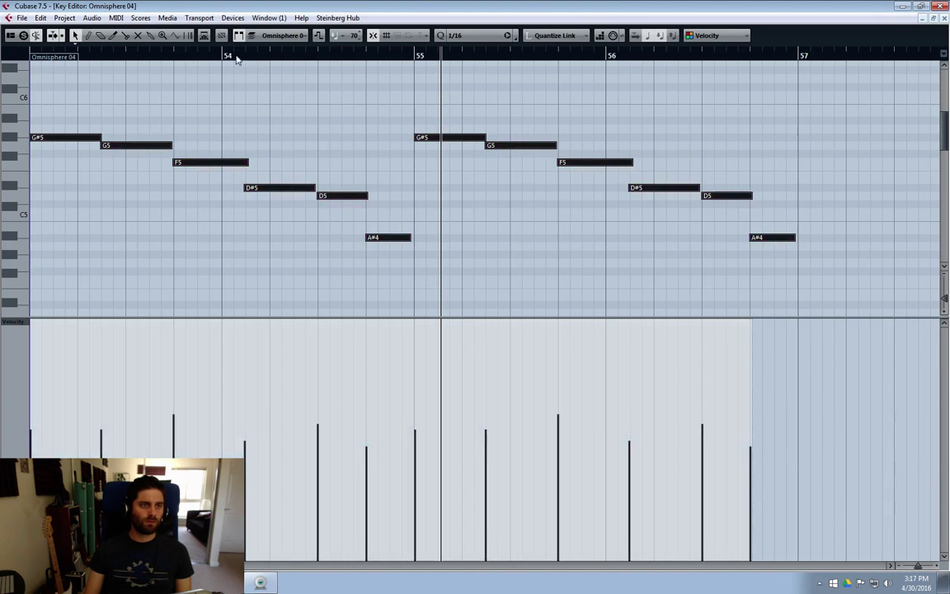
pyautogui.click(521, 246)
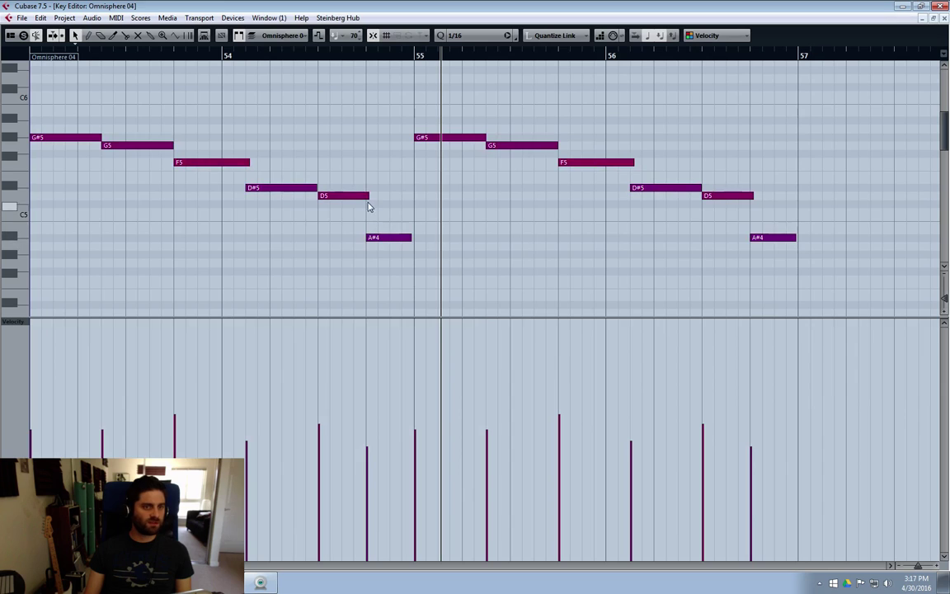
pyautogui.click(413, 55)
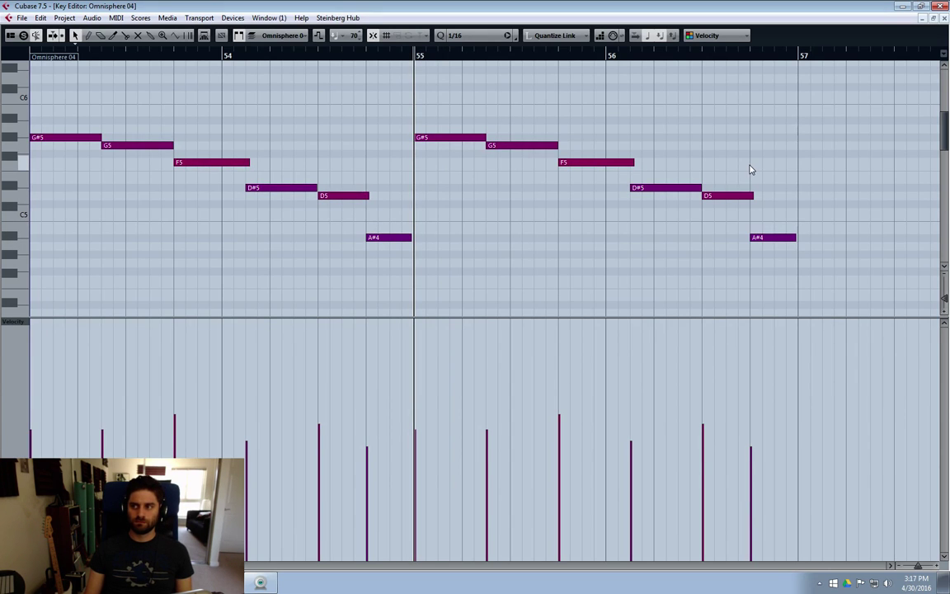
pyautogui.press('space')
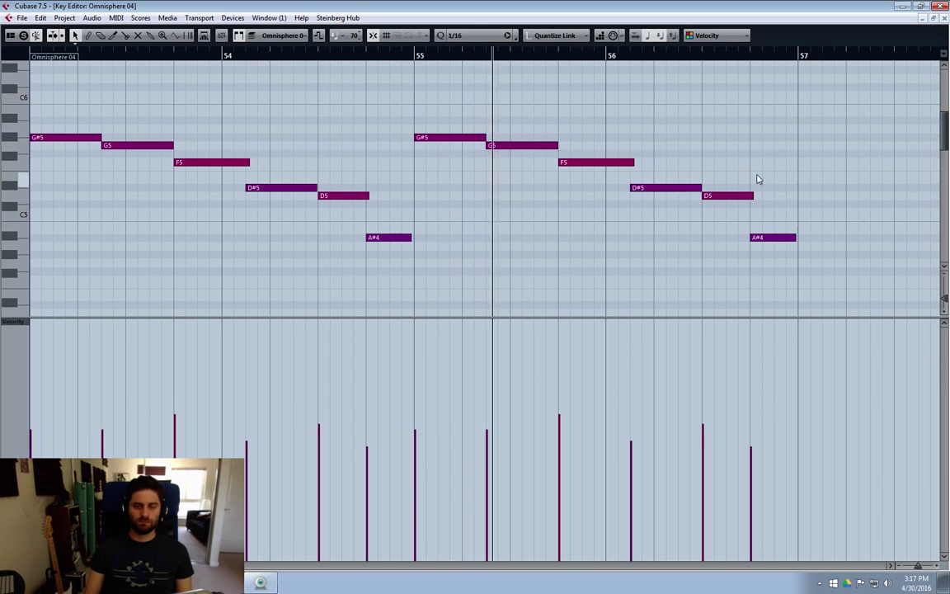
# Step: Raise the last three notes in bar 56 together to A#5, A5 and F5
pyautogui.moveTo(763, 144); pyautogui.dragTo(662, 271)
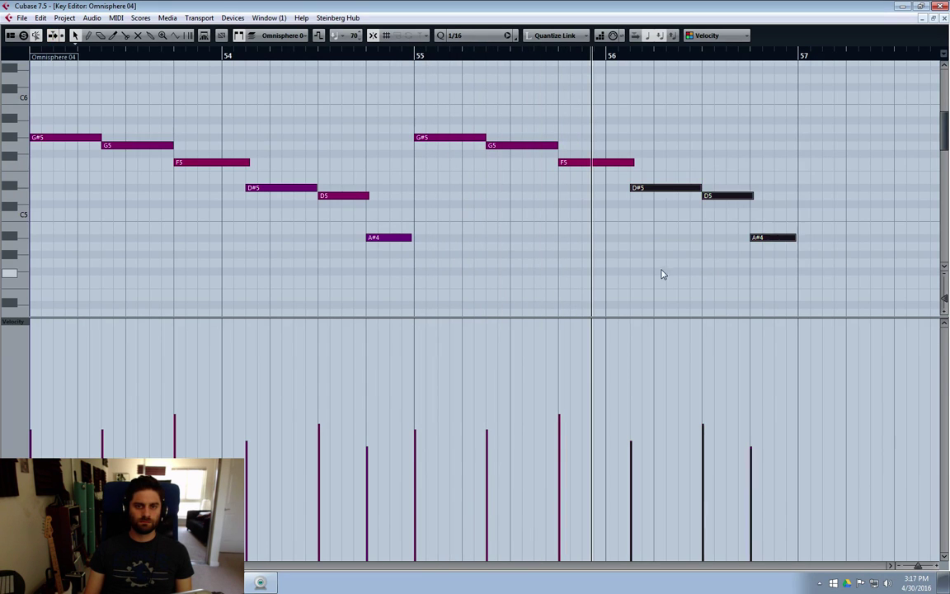
pyautogui.moveTo(666, 187); pyautogui.dragTo(666, 120)
pyautogui.click(813, 127)
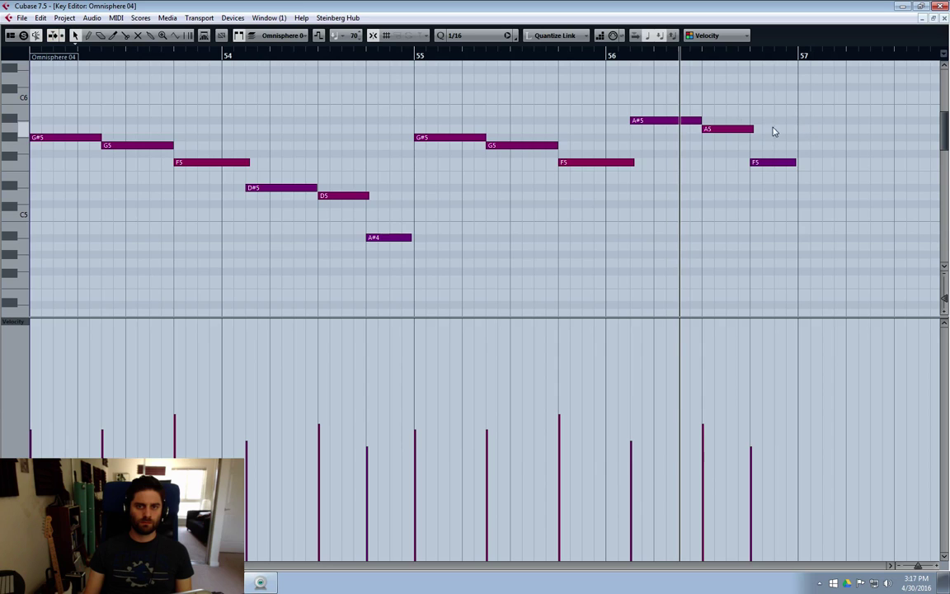
# Step: Raise the A5 note in bar 56 to D6 and play the phrase from bar 55
pyautogui.moveTo(774, 131); pyautogui.dragTo(720, 116)
pyautogui.click(726, 120)
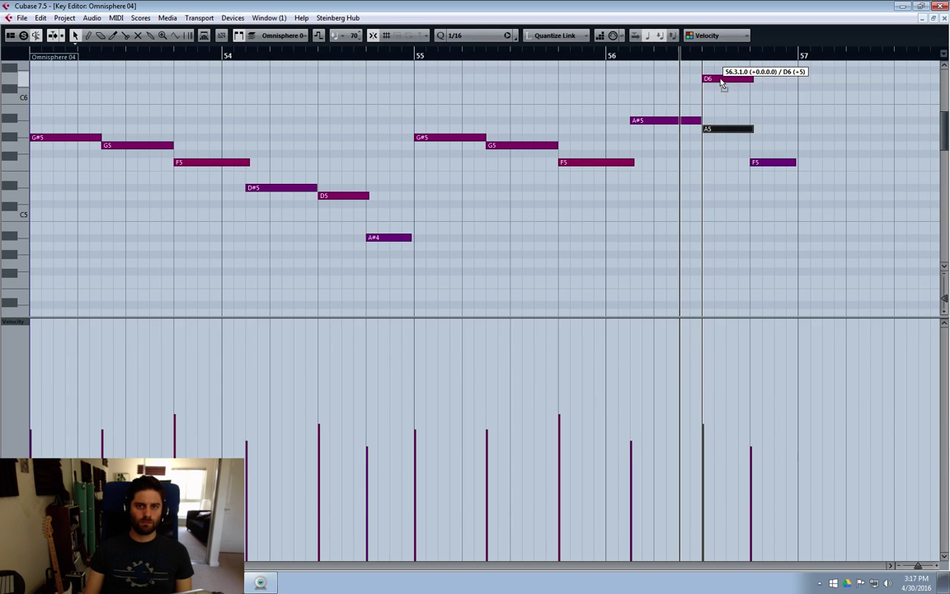
pyautogui.moveTo(723, 83); pyautogui.dragTo(723, 82)
pyautogui.click(411, 56)
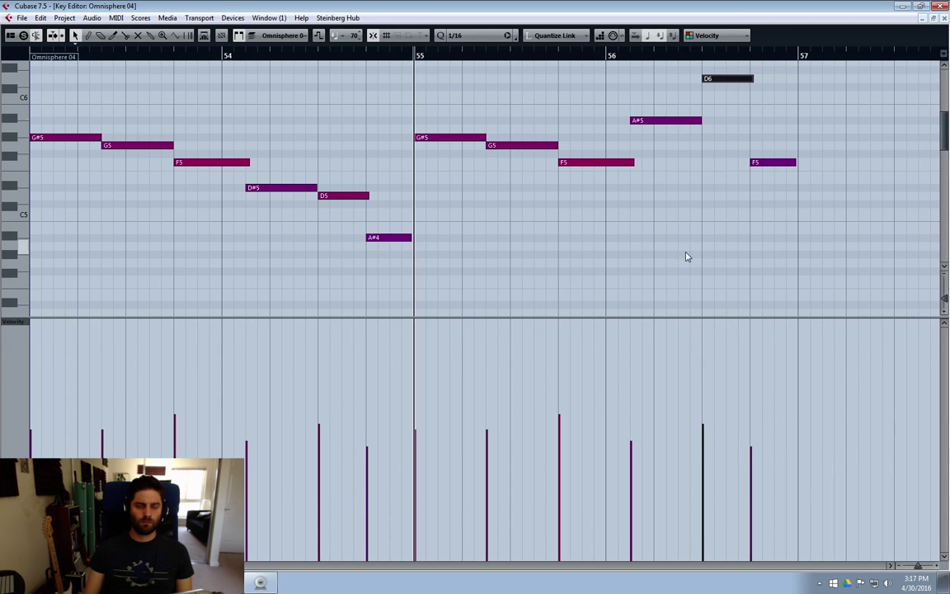
pyautogui.press('space')
# Step: Raise the last F5 note of bar 56 to A#5
pyautogui.click(889, 567)
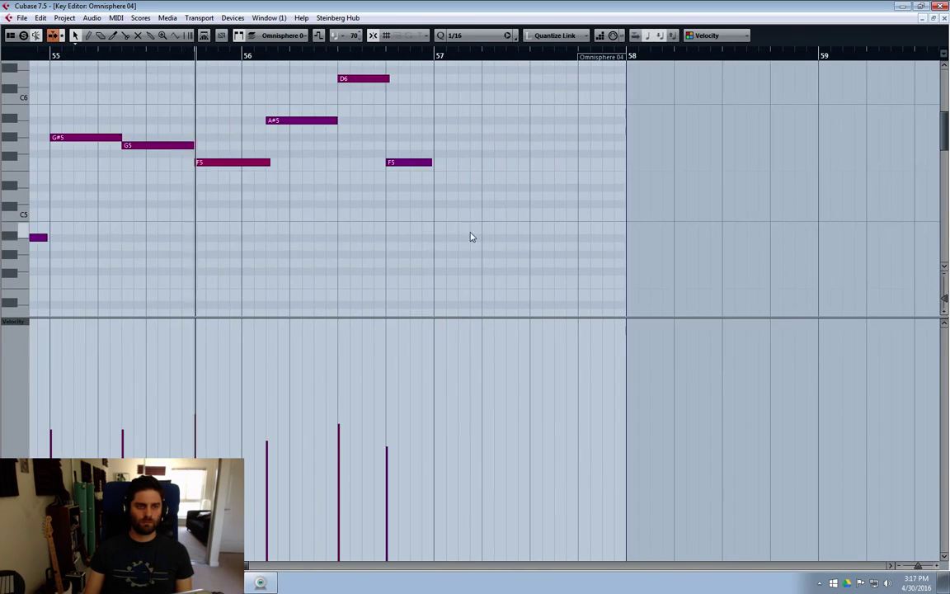
pyautogui.scroll(3, 474, 248)
pyautogui.click(485, 278)
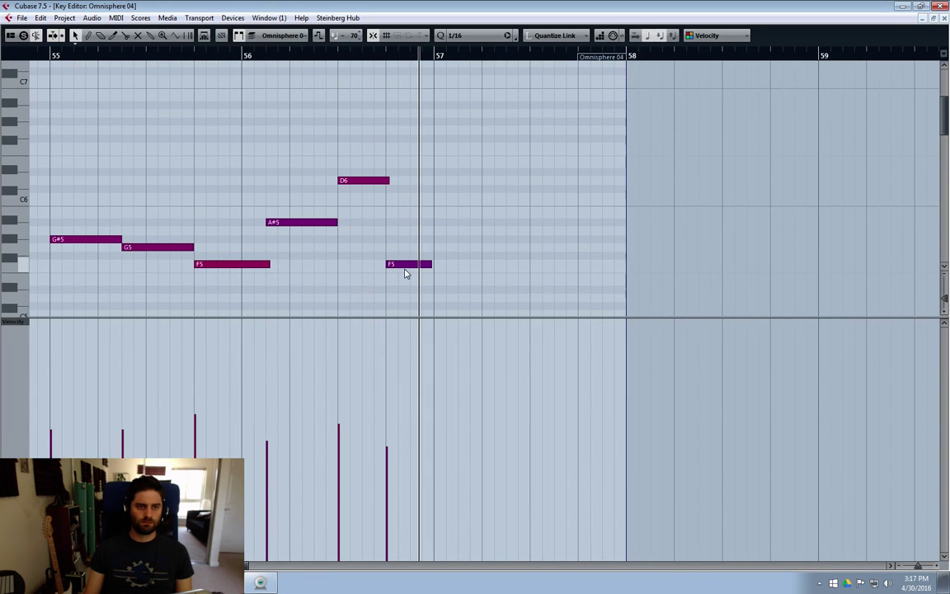
pyautogui.moveTo(404, 265); pyautogui.dragTo(400, 229)
# Step: Draw a long C6 note filling bar 57, and close the note editor
pyautogui.moveTo(441, 196); pyautogui.dragTo(453, 194)
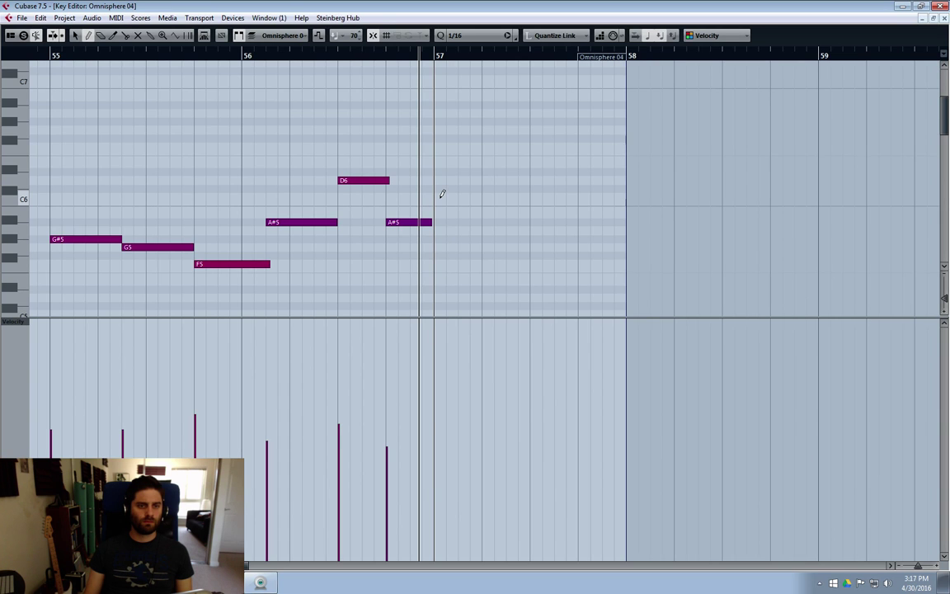
pyautogui.moveTo(485, 198); pyautogui.dragTo(625, 198)
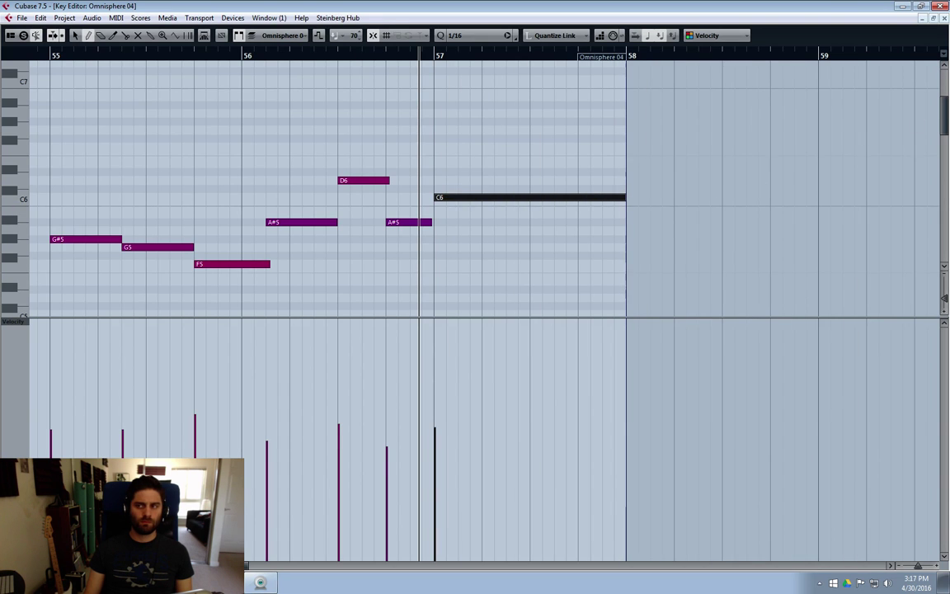
pyautogui.click(945, 18)
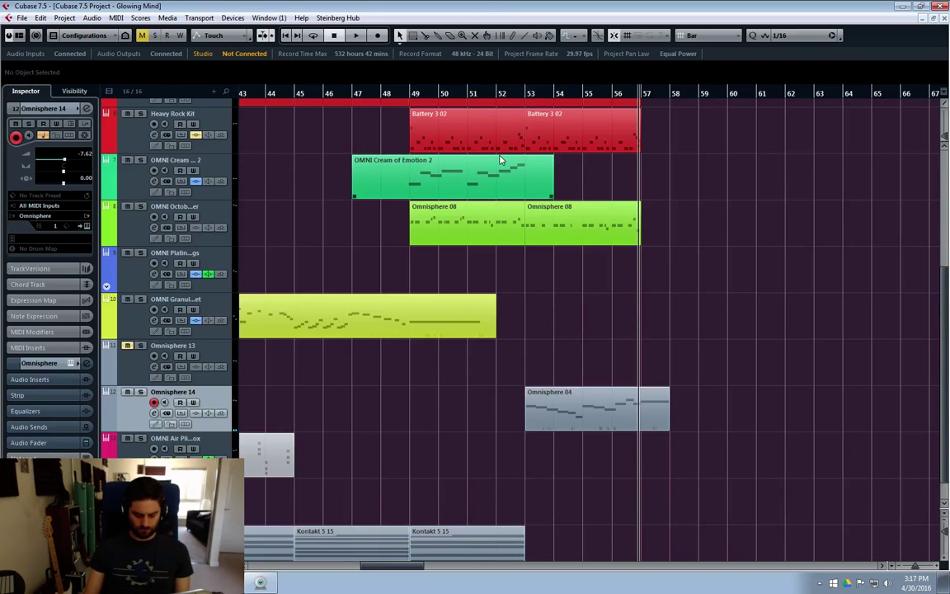
# Step: Play the song from the start and mute the Copy of Omnisphere 10 part at bar 29
pyautogui.press('Home')
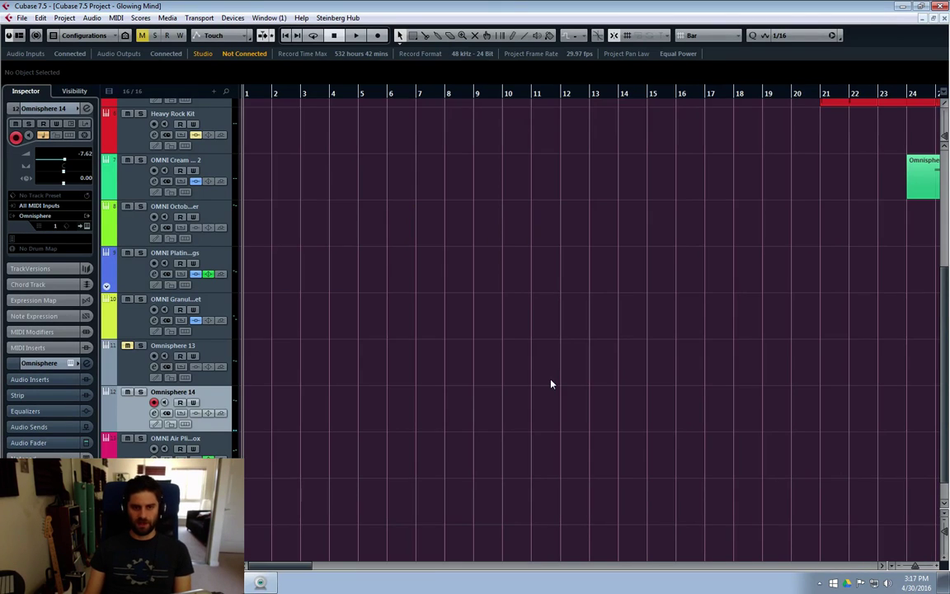
pyautogui.scroll(5, 651, 376)
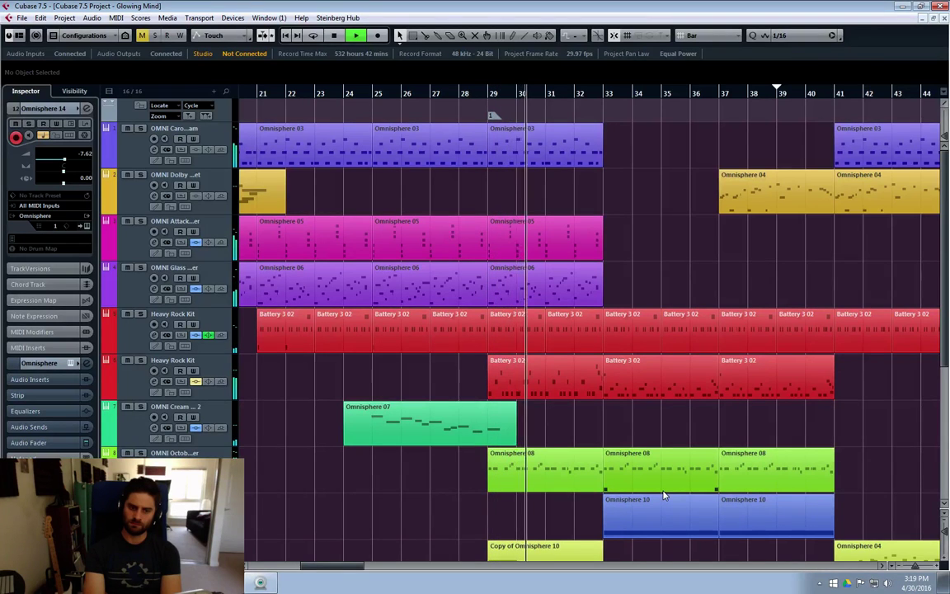
pyautogui.scroll(-3, 739, 312)
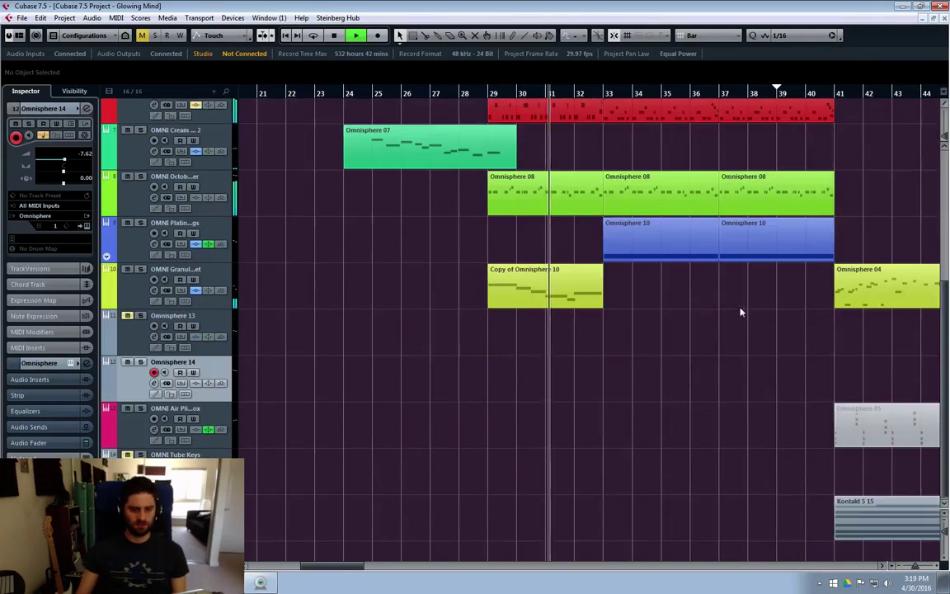
pyautogui.click(533, 294)
pyautogui.hotkey('shift', 'm')
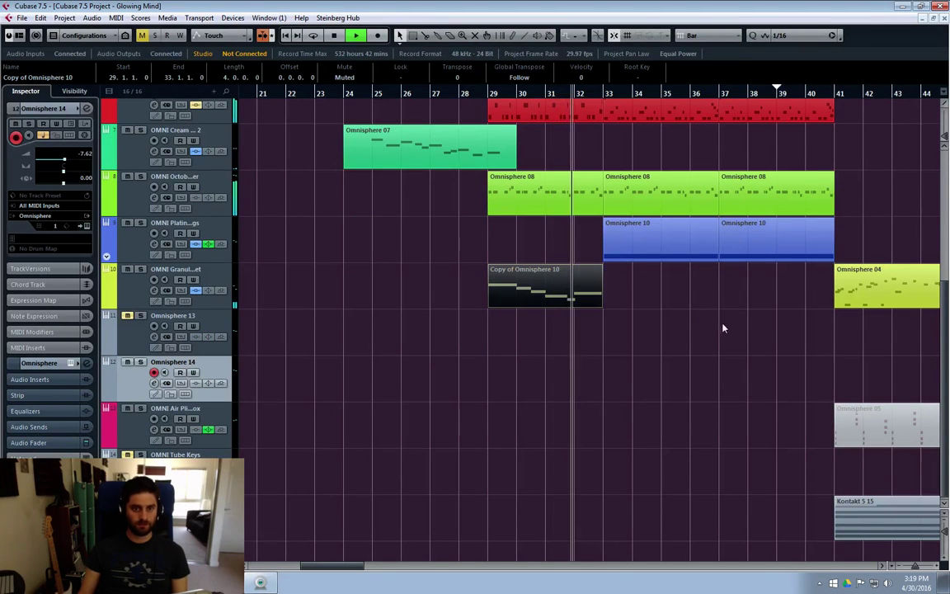
# Step: Listen on through the arrangement and mute the first Kontakt 5 15 part, starting at bar 41
pyautogui.scroll(1, 865, 328)
pyautogui.scroll(1, 865, 329)
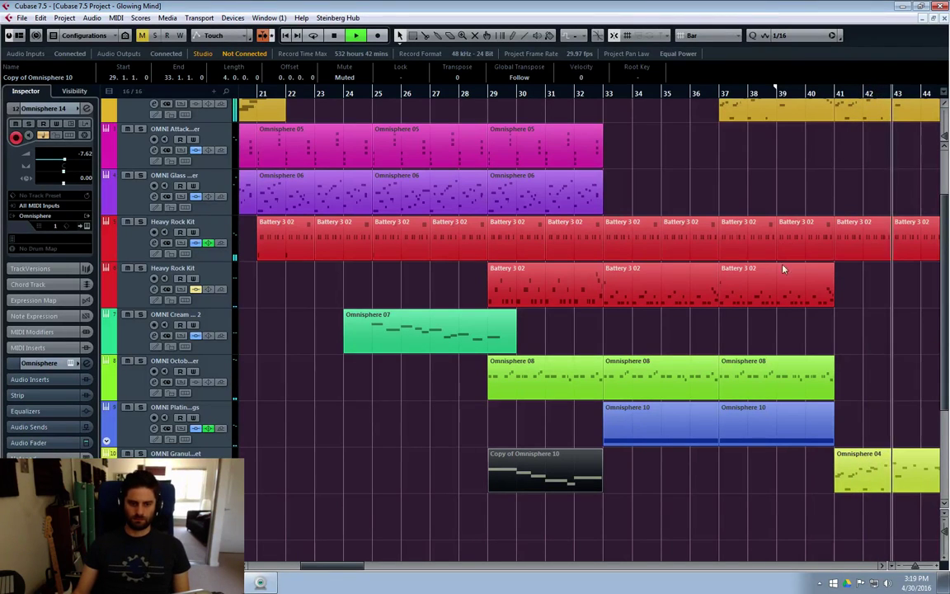
pyautogui.moveTo(367, 565); pyautogui.dragTo(412, 559)
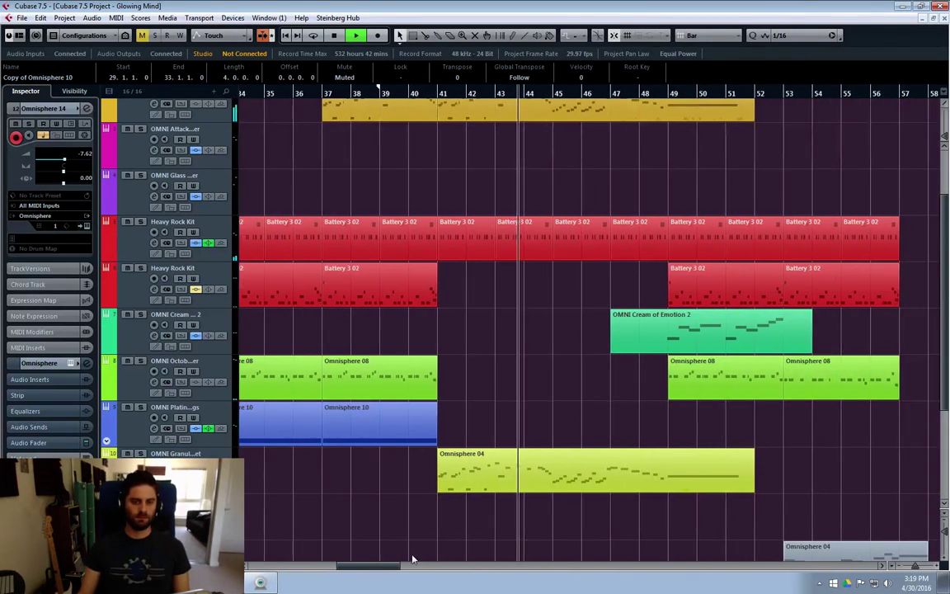
pyautogui.scroll(-2, 545, 330)
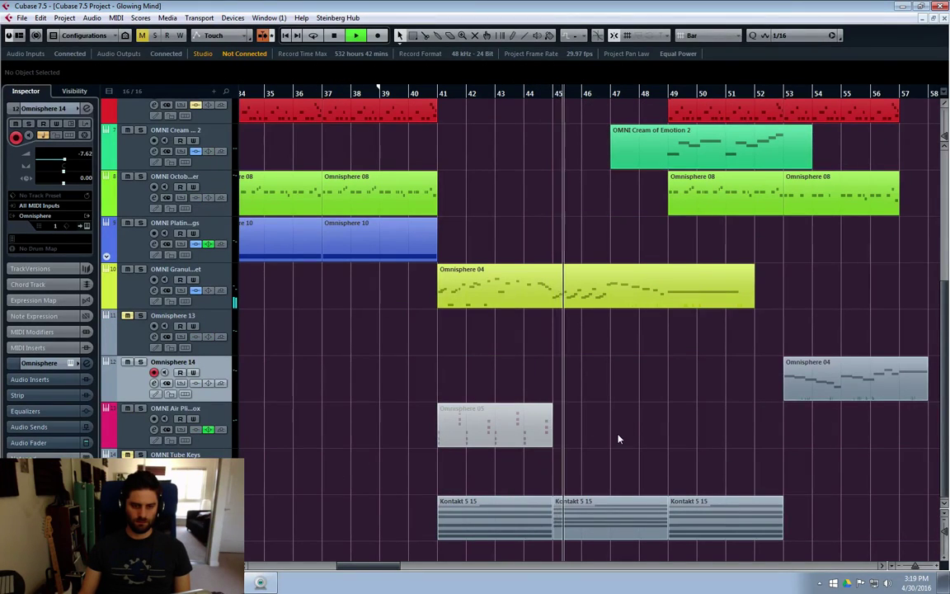
pyautogui.scroll(1, 593, 441)
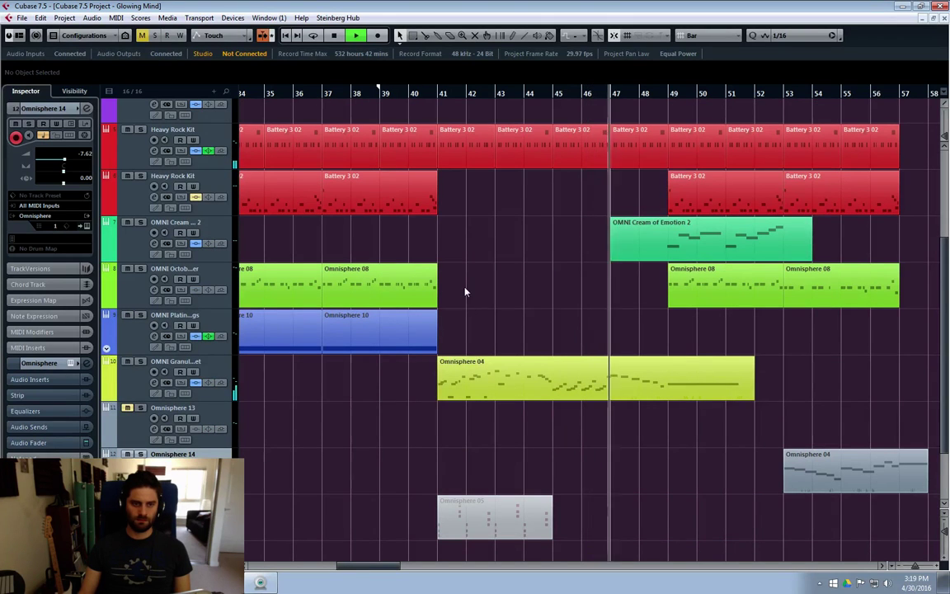
pyautogui.scroll(1, 464, 297)
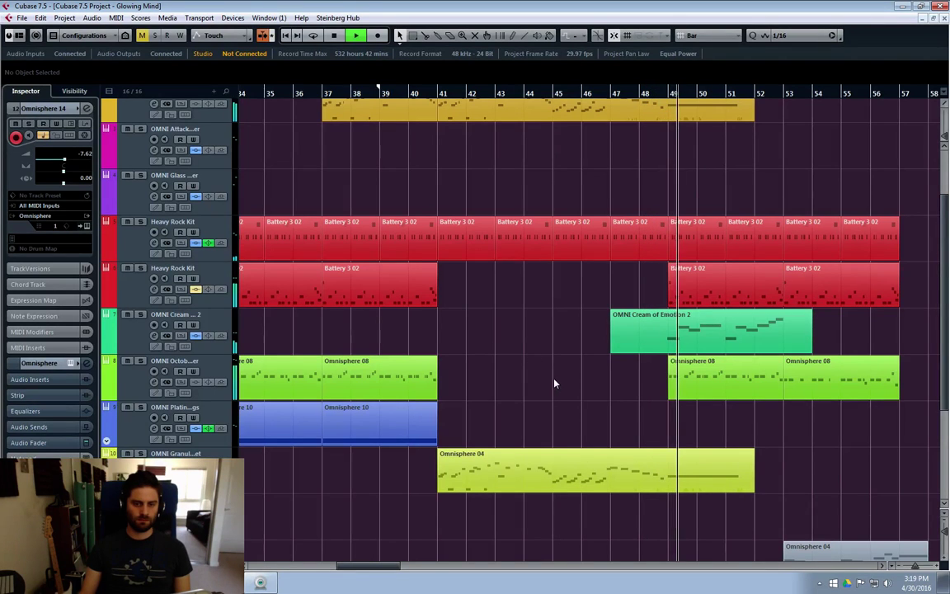
pyautogui.scroll(-2, 543, 421)
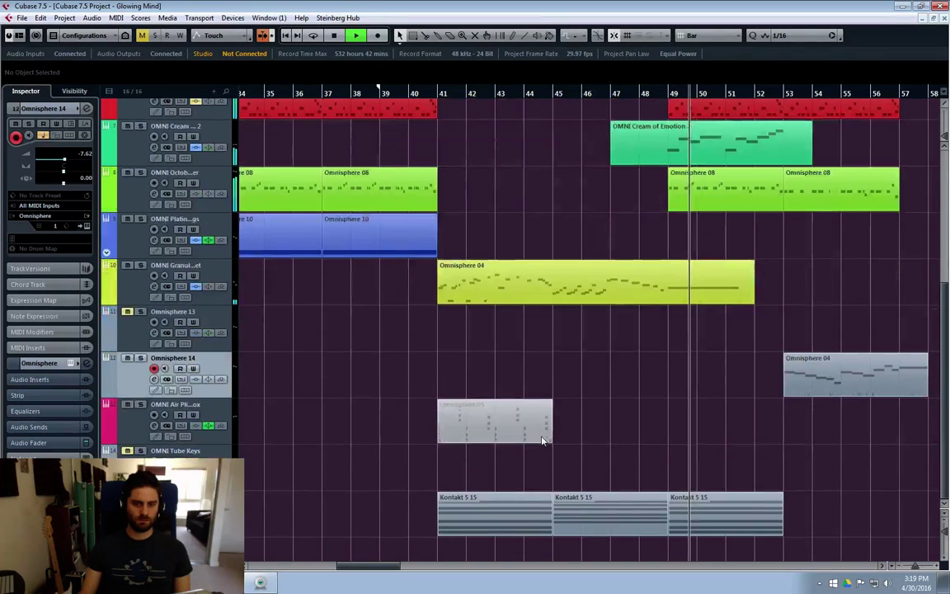
pyautogui.click(512, 520)
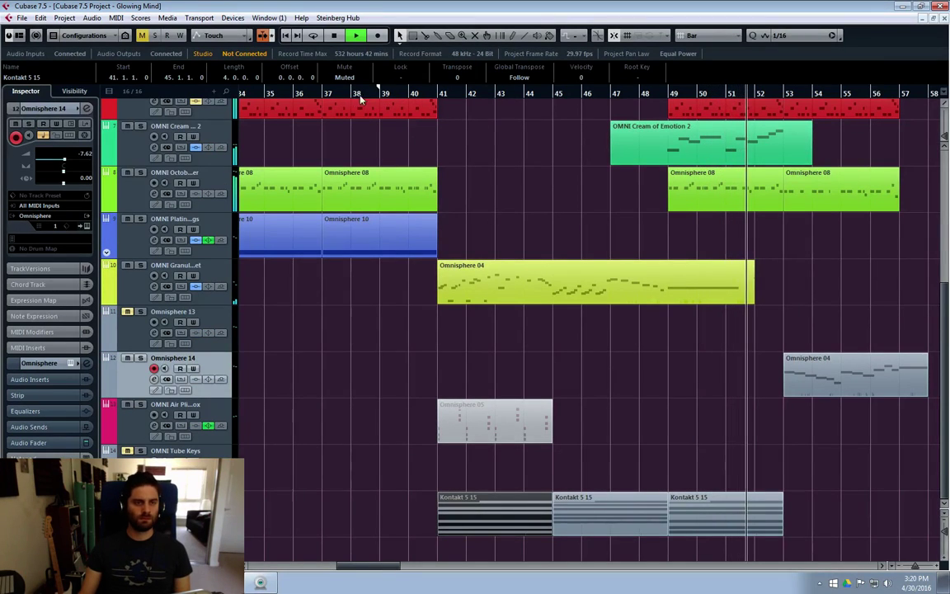
pyautogui.click(606, 399)
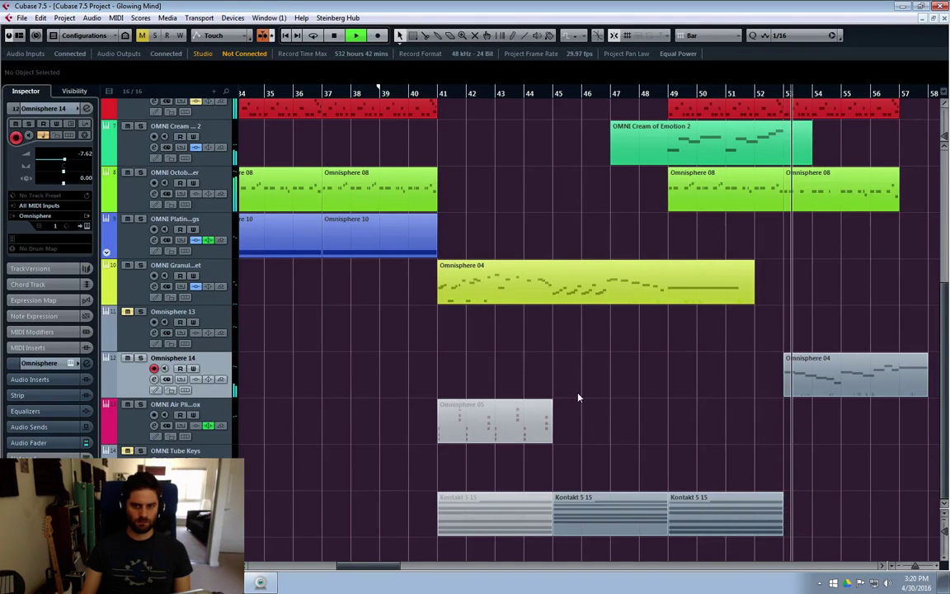
# Step: Move the Omnisphere 04 part at bar 53 from the Omnisphere 14 track to the OMNI Cream track
pyautogui.click(881, 567)
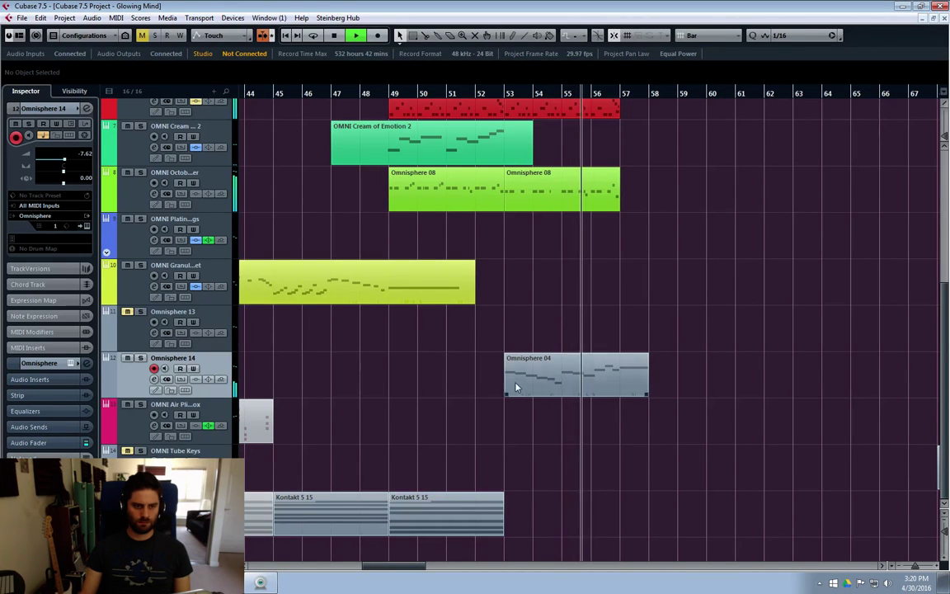
pyautogui.scroll(2, 527, 375)
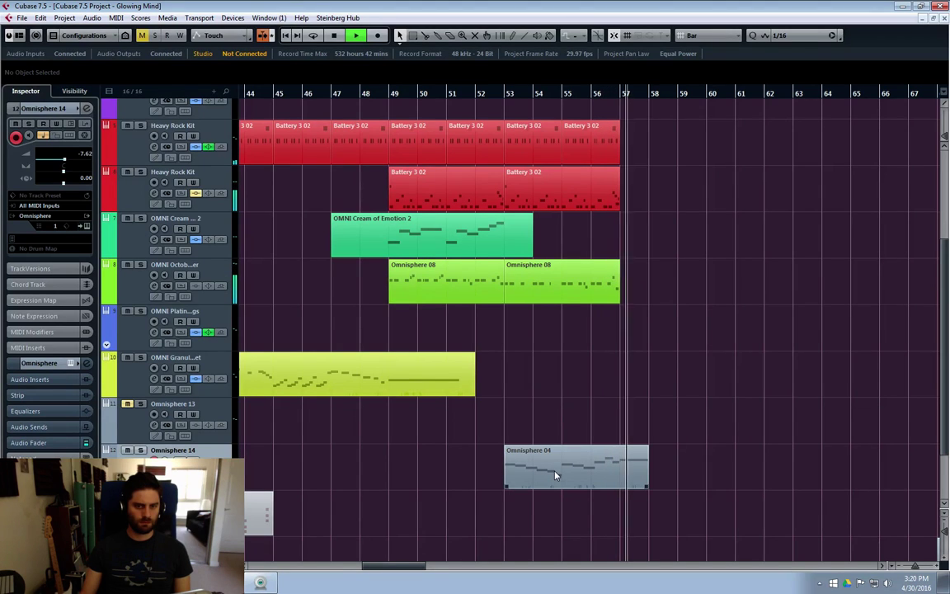
pyautogui.moveTo(555, 476); pyautogui.dragTo(557, 250)
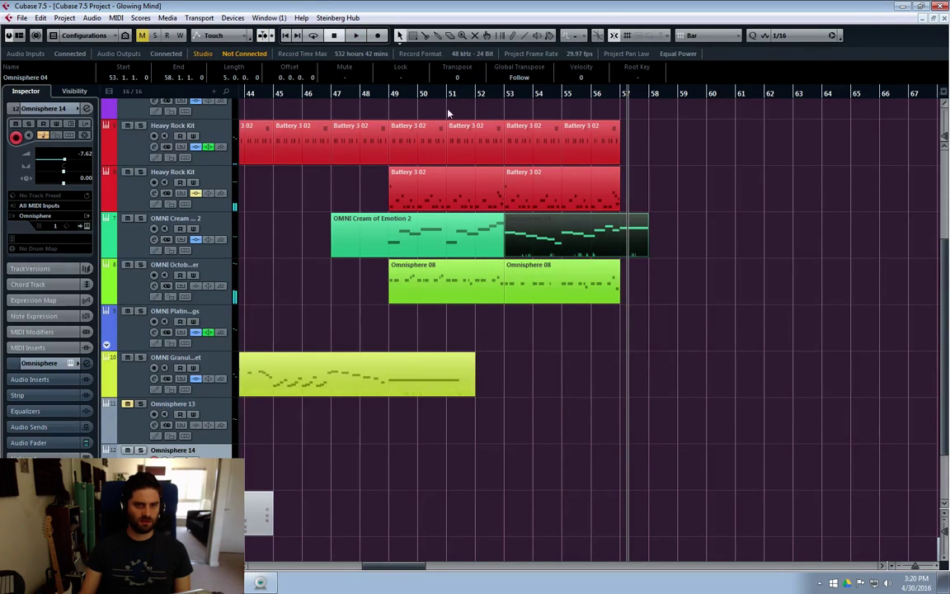
# Step: Play the arrangement from bar 37 to hear the transition into the section at bar 41
pyautogui.click(361, 561)
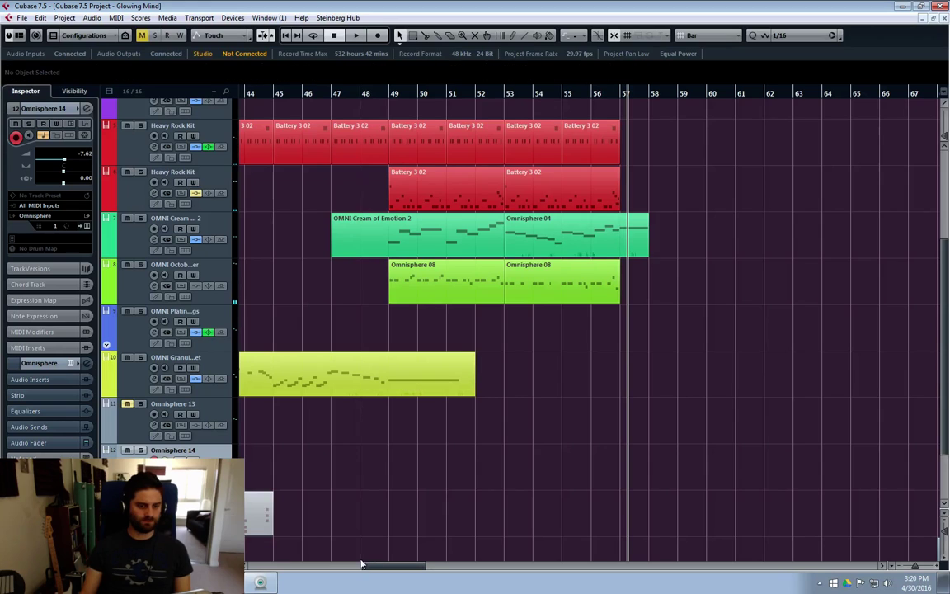
pyautogui.moveTo(386, 566); pyautogui.dragTo(366, 568)
pyautogui.scroll(-2, 442, 468)
pyautogui.click(435, 521)
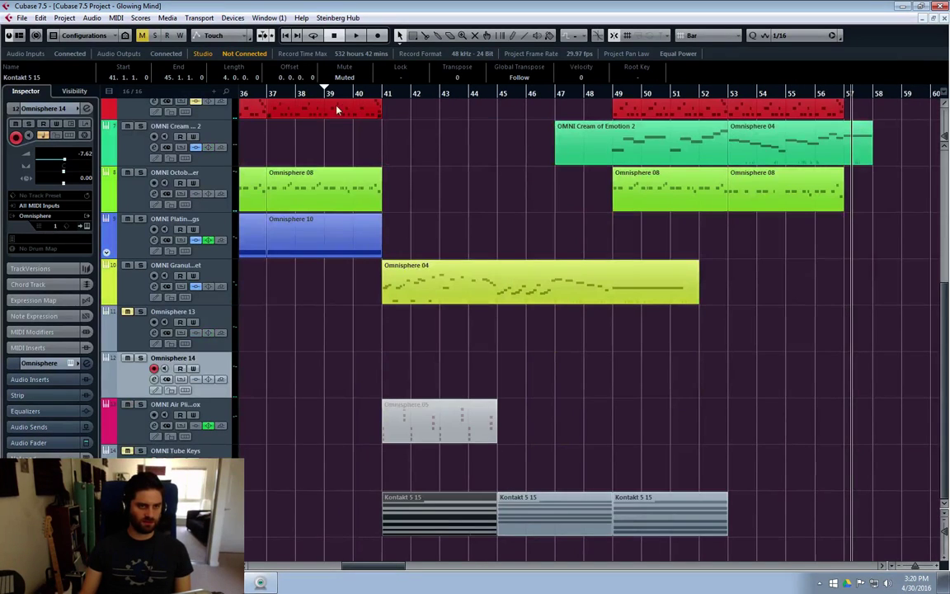
pyautogui.click(263, 94)
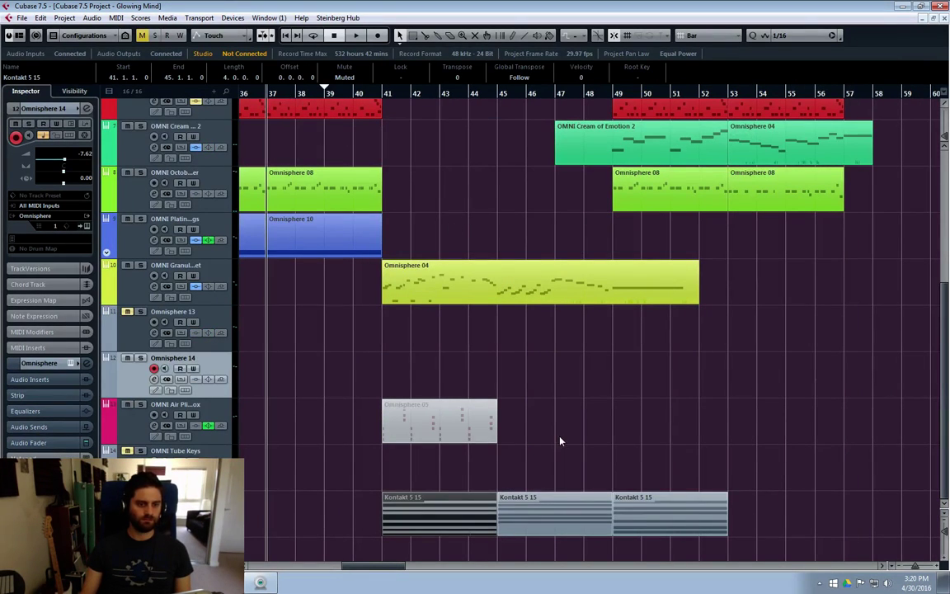
pyautogui.click(528, 442)
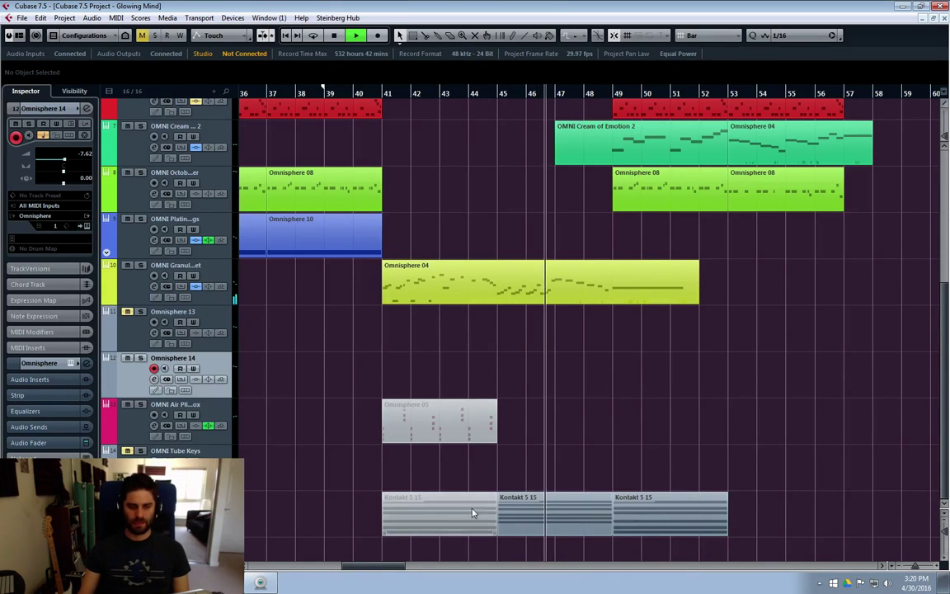
# Step: Duplicate the Kontakt 5 15 part from bar 45 to bar 53, and delete the muted one at bar 41
pyautogui.click(495, 522)
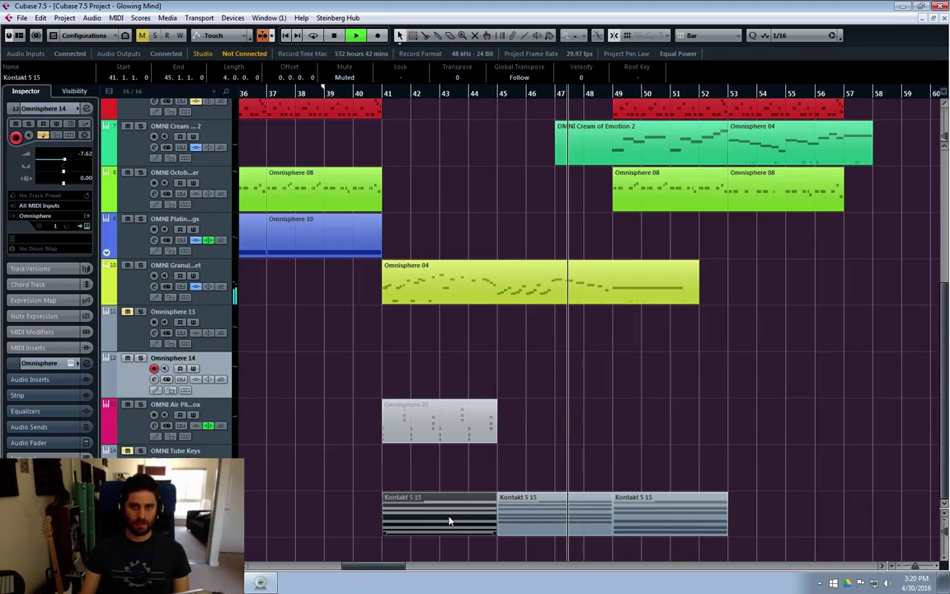
pyautogui.click(590, 526)
pyautogui.moveTo(636, 524); pyautogui.dragTo(755, 521)
pyautogui.click(751, 432)
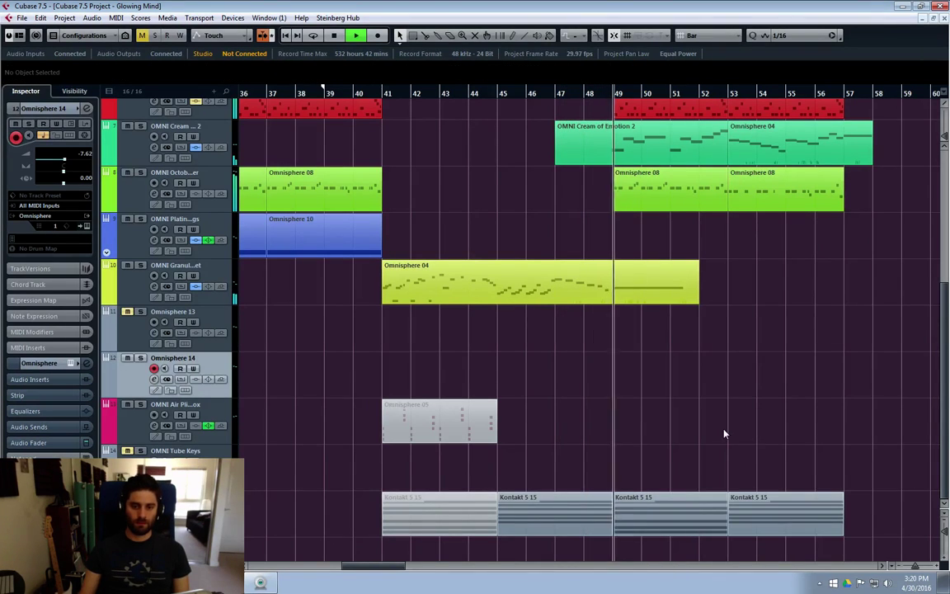
pyautogui.click(512, 518)
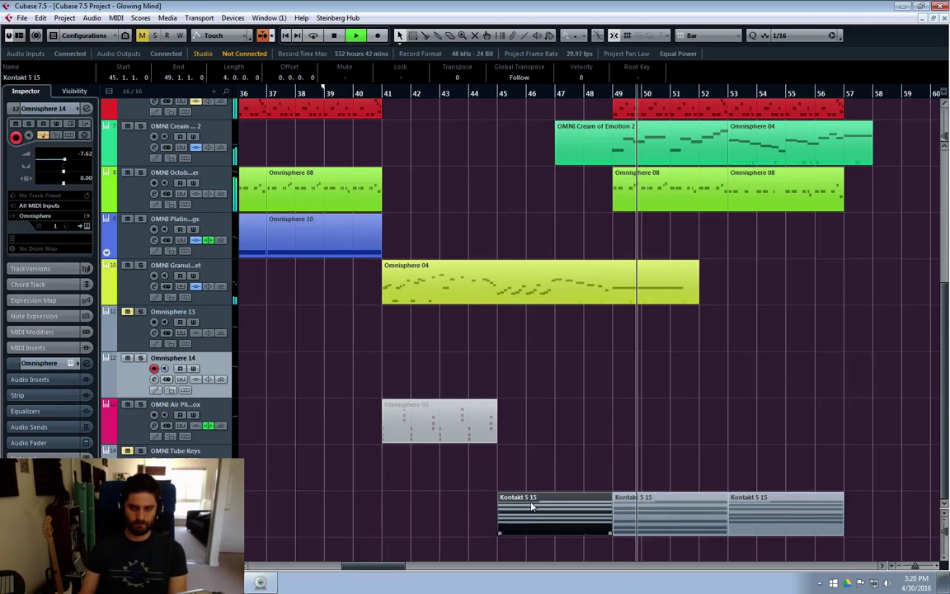
# Step: Glue the OMNI Cream of Emotion 2 part and the Omnisphere 04 part after it into one part
pyautogui.scroll(4, 655, 237)
pyautogui.scroll(-2, 660, 344)
pyautogui.scroll(2, 636, 344)
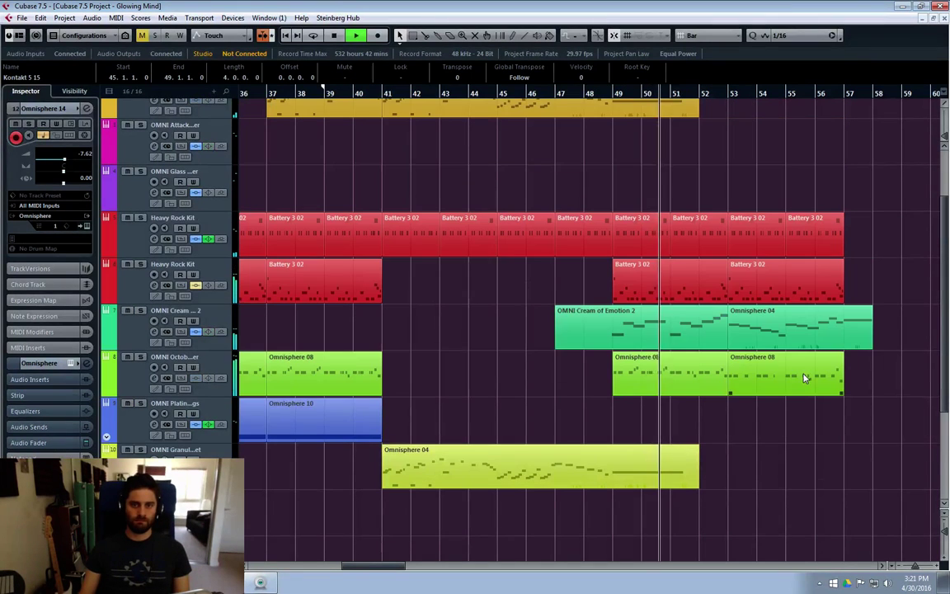
pyautogui.click(897, 392)
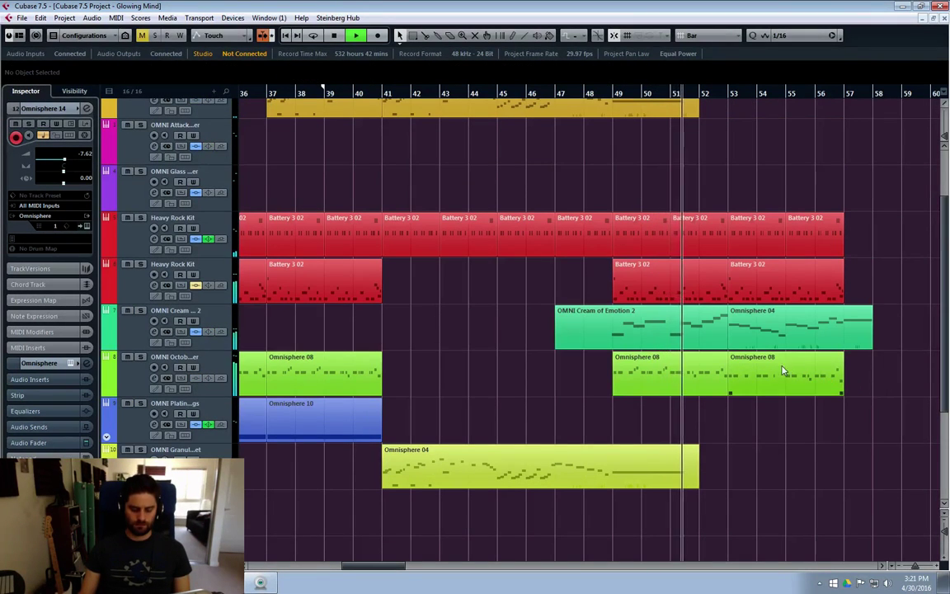
pyautogui.click(728, 339)
pyautogui.press('1')
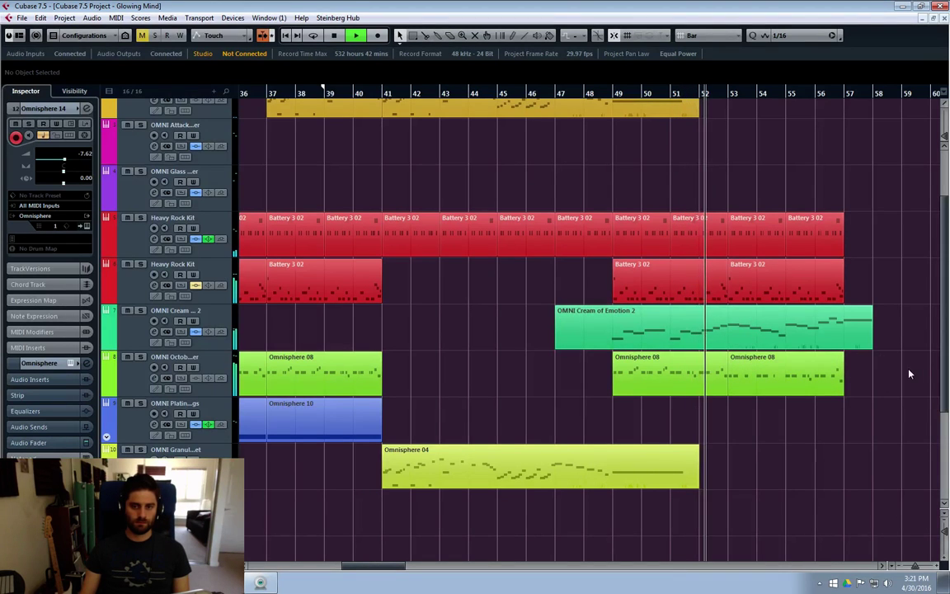
# Step: Shorten the notes from bar 53 to the end of the OMNI Cream of Emotion 2 part by about an eighth note each
pyautogui.scroll(2, 896, 372)
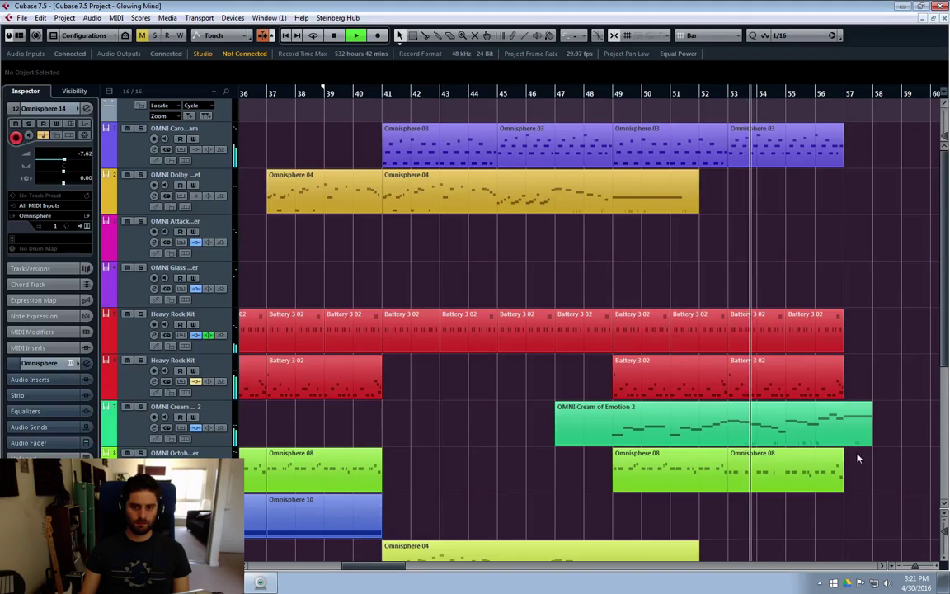
pyautogui.doubleClick(585, 425)
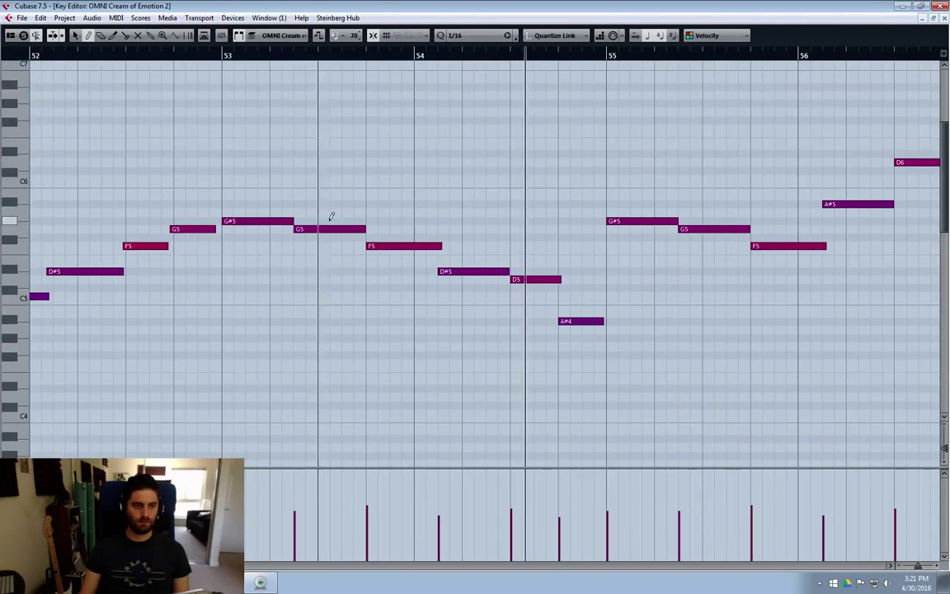
pyautogui.hotkey('ctrl', 'a')
pyautogui.click(318, 212)
pyautogui.hotkey('ctrl', 'z')
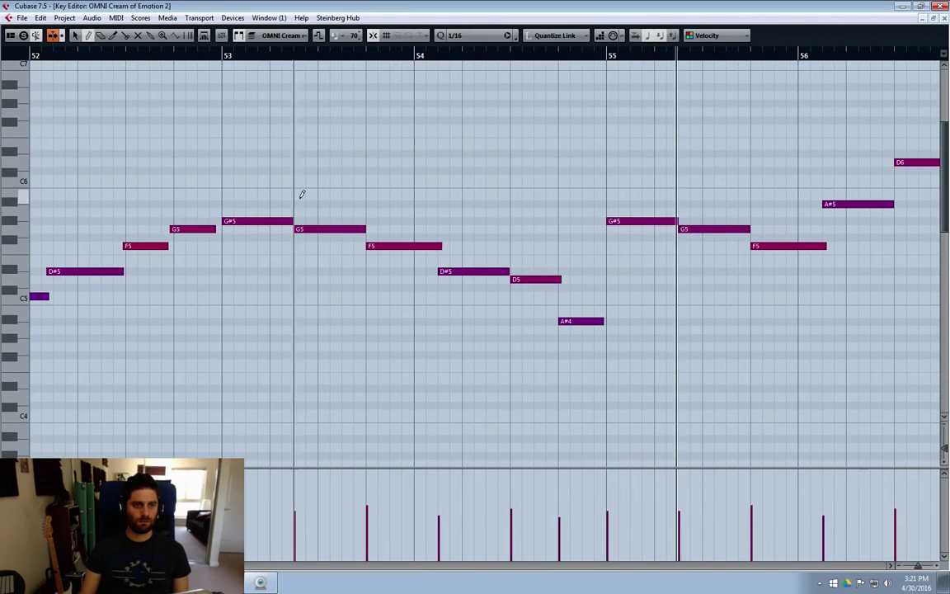
pyautogui.press('1')
pyautogui.moveTo(255, 138); pyautogui.dragTo(891, 417)
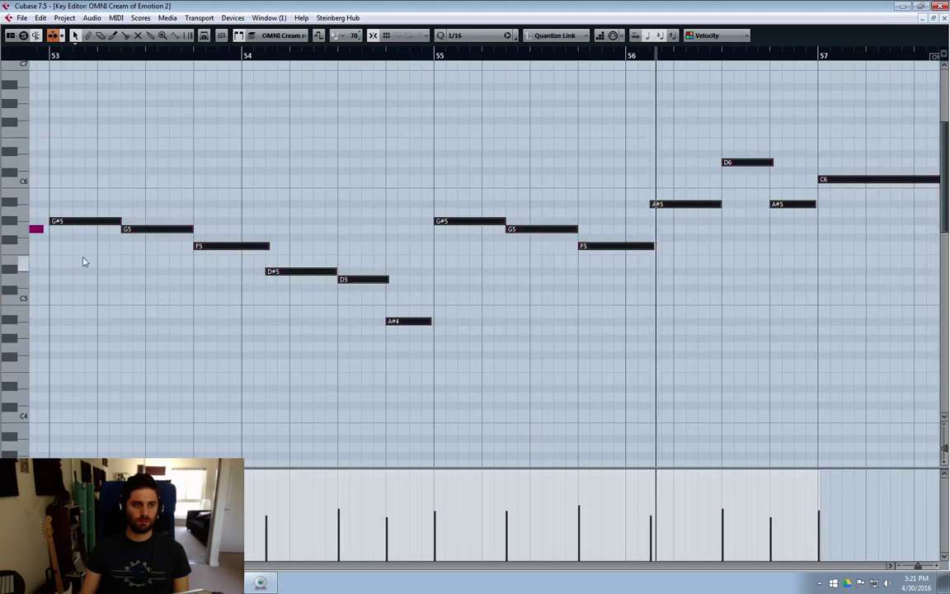
pyautogui.moveTo(118, 221); pyautogui.dragTo(98, 223)
pyautogui.click(188, 203)
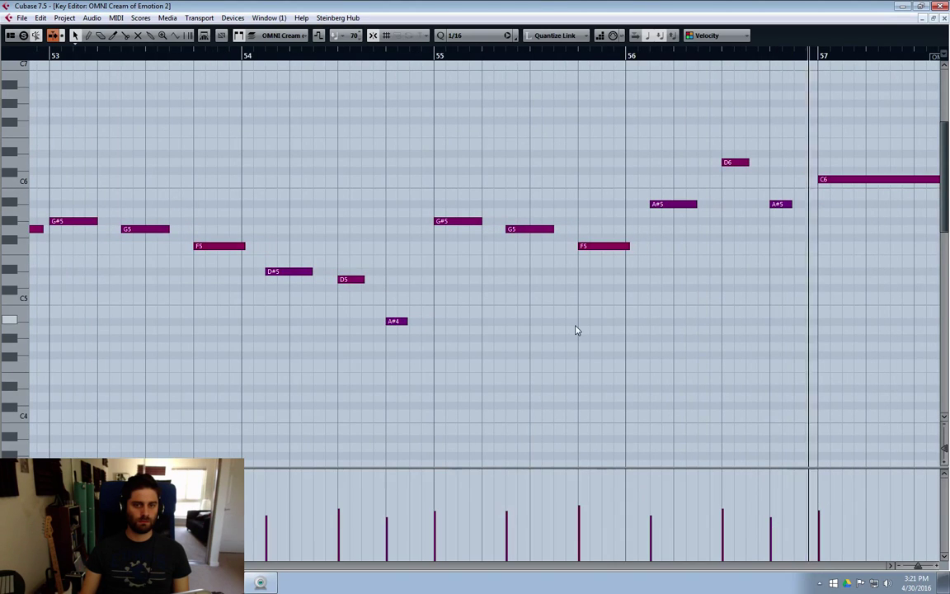
pyautogui.click(943, 20)
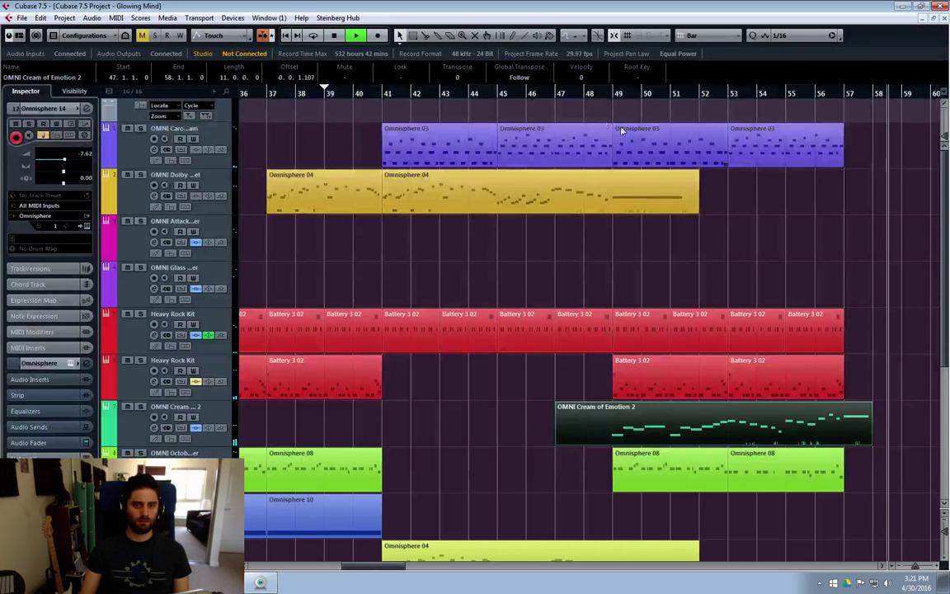
# Step: Trim the start of the OMNI Cream of Emotion 2 part to bar 48
pyautogui.click(840, 289)
pyautogui.moveTo(557, 441); pyautogui.dragTo(588, 441)
pyautogui.click(701, 307)
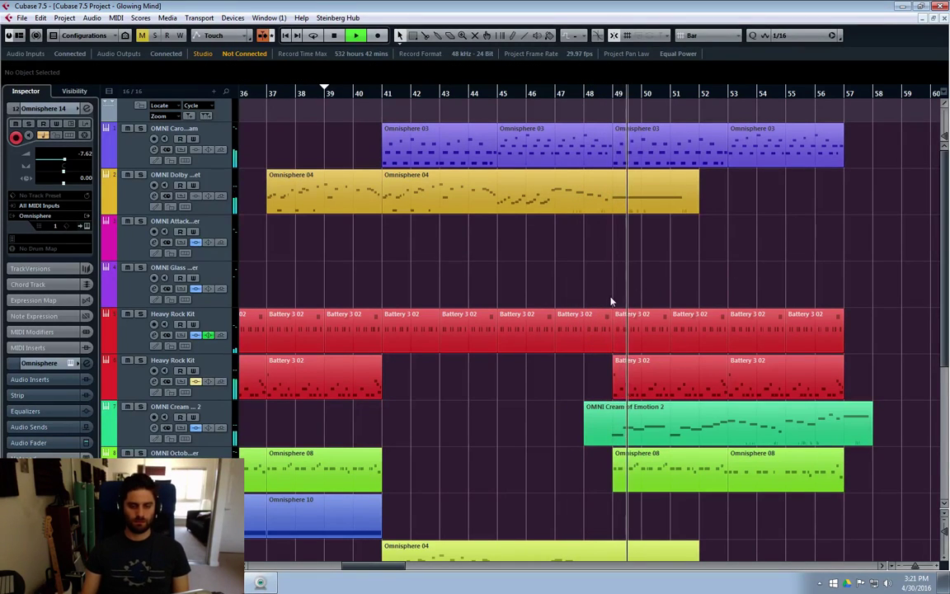
# Step: Lower the OMNI Cream of Emotion 2 channel volume to -12.0 dB
pyautogui.click(120, 437)
pyautogui.press('e')
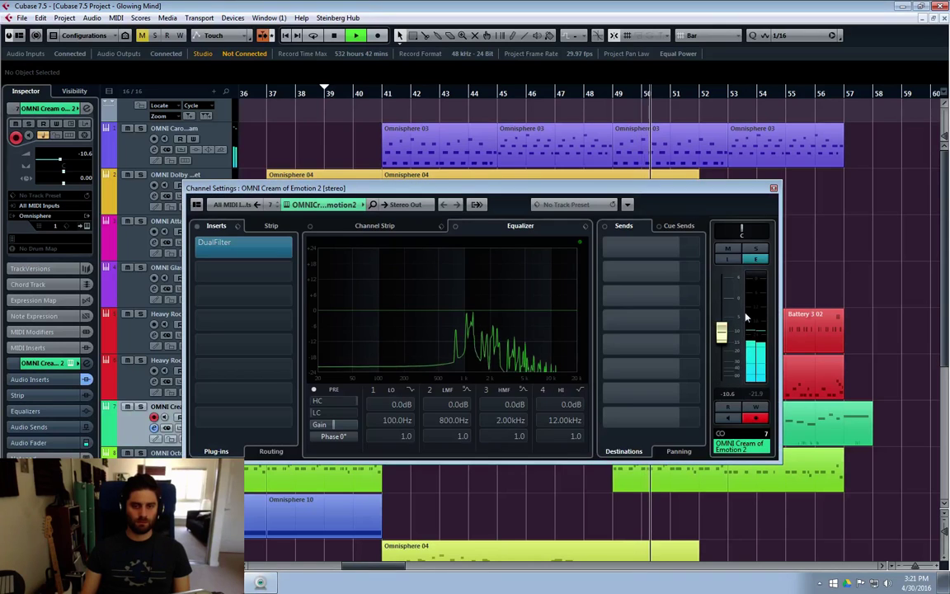
pyautogui.click(773, 188)
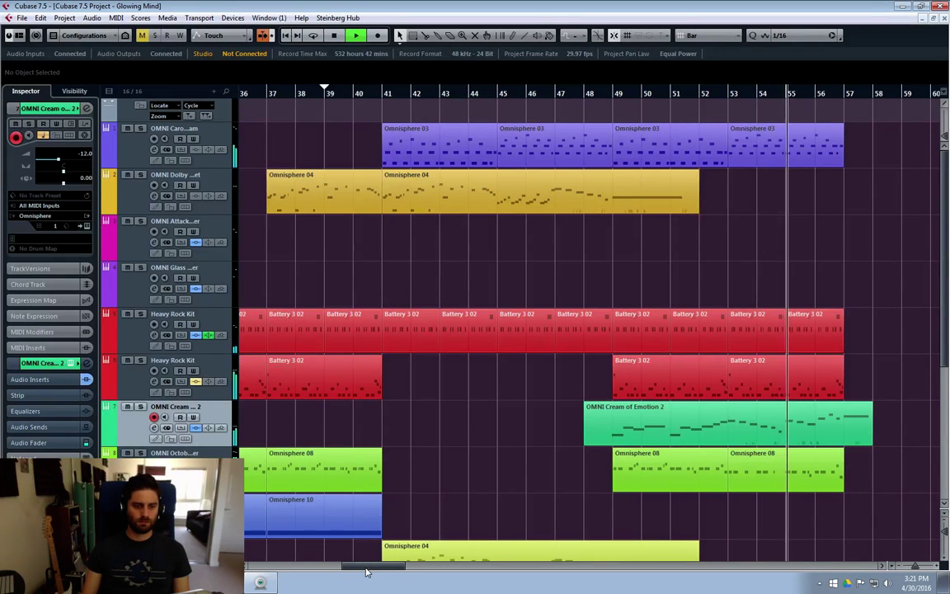
# Step: Copy the Omnisphere 06 part at bar 29 on the OMNI Glass track to bar 57
pyautogui.moveTo(365, 566); pyautogui.dragTo(337, 568)
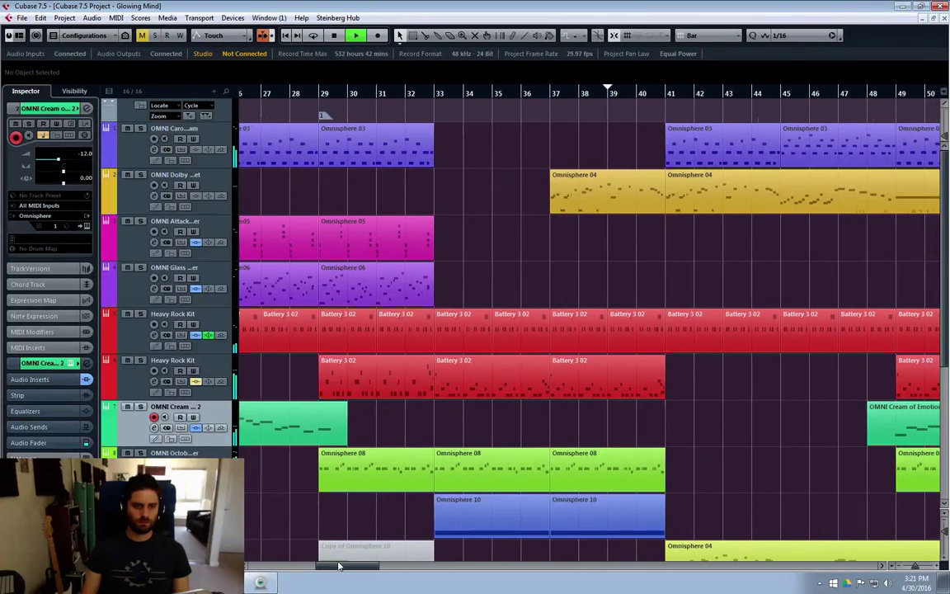
pyautogui.click(426, 272)
pyautogui.moveTo(426, 272); pyautogui.dragTo(891, 285)
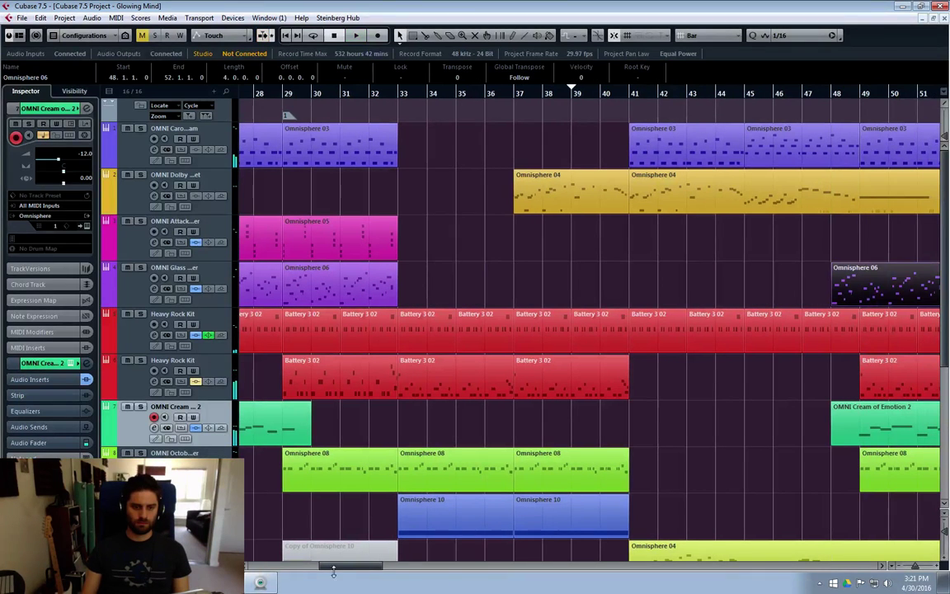
pyautogui.moveTo(338, 570); pyautogui.dragTo(409, 526)
pyautogui.moveTo(417, 569); pyautogui.dragTo(390, 569)
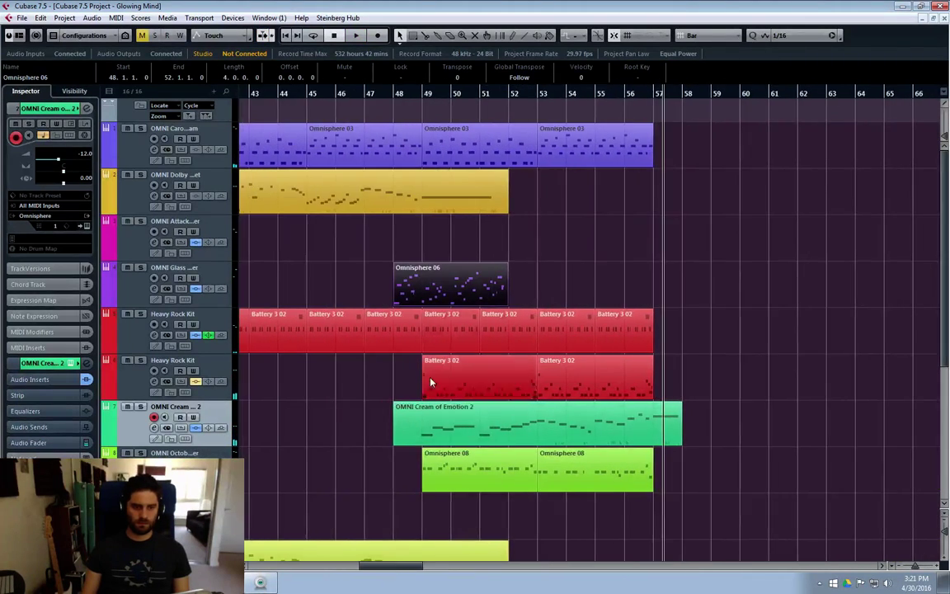
pyautogui.moveTo(429, 281); pyautogui.dragTo(683, 301)
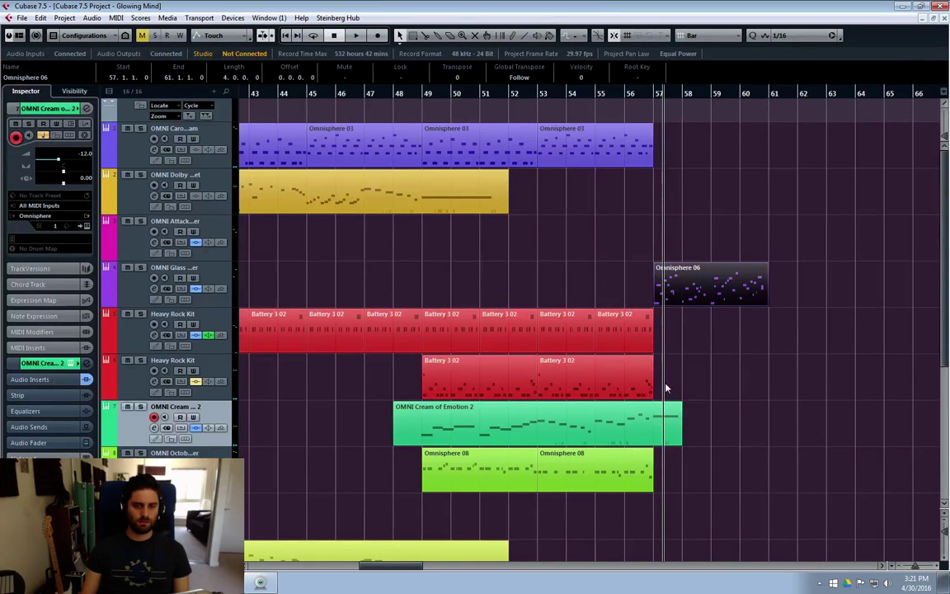
pyautogui.click(577, 371)
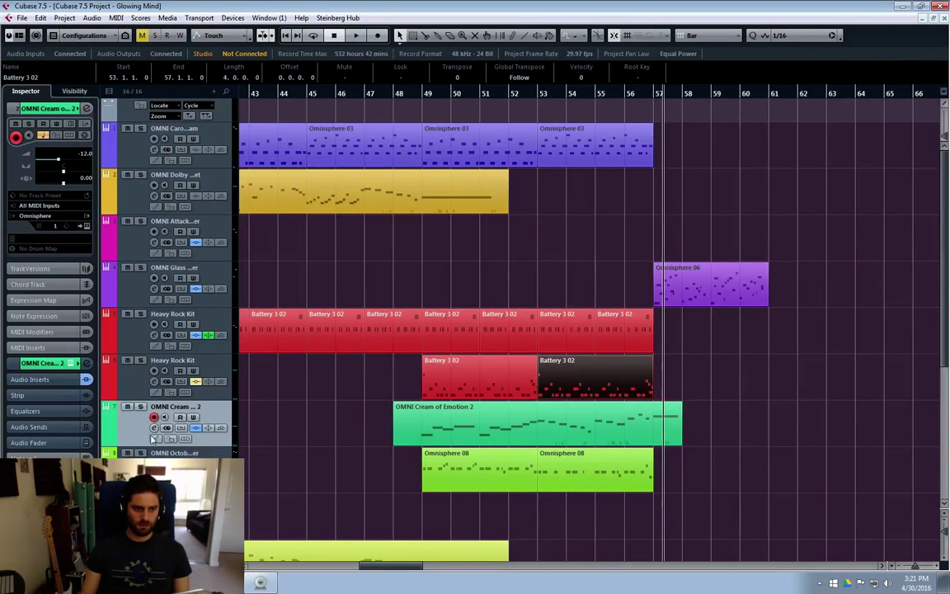
# Step: Add a Battery 3 instrument track below the Kontakt 5 15 track
pyautogui.scroll(-6, 157, 441)
pyautogui.click(140, 504)
pyautogui.rightClick(136, 495)
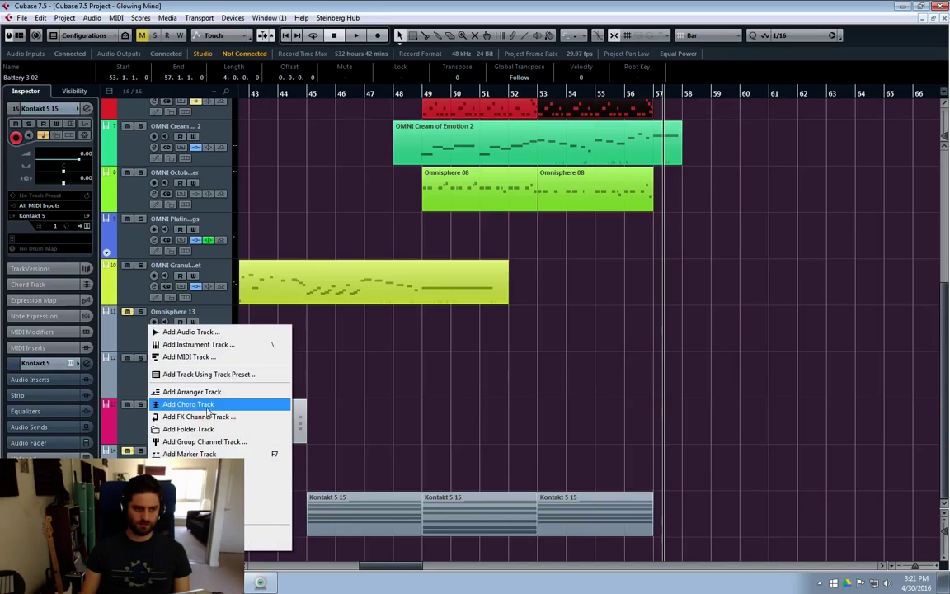
pyautogui.click(198, 343)
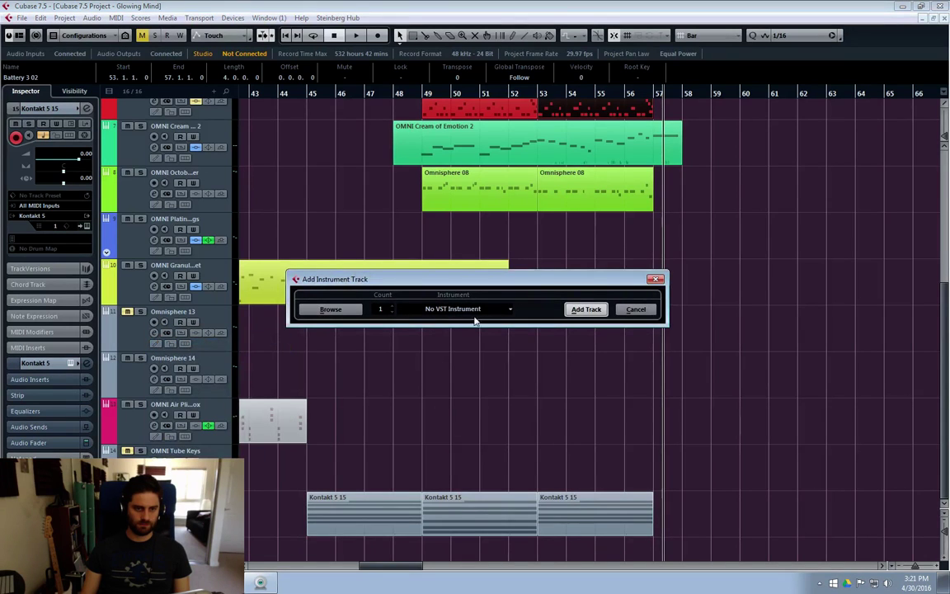
pyautogui.click(475, 311)
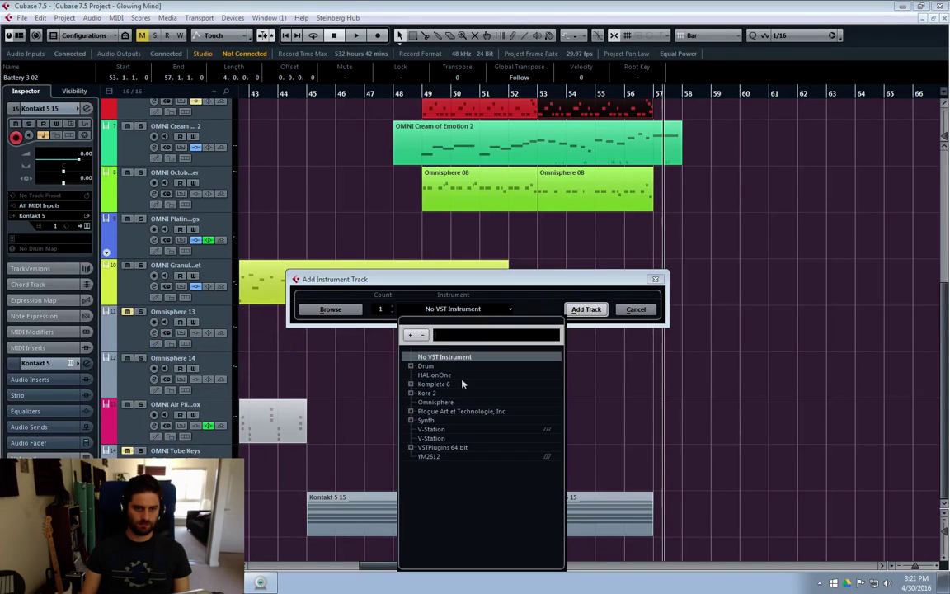
pyautogui.click(412, 385)
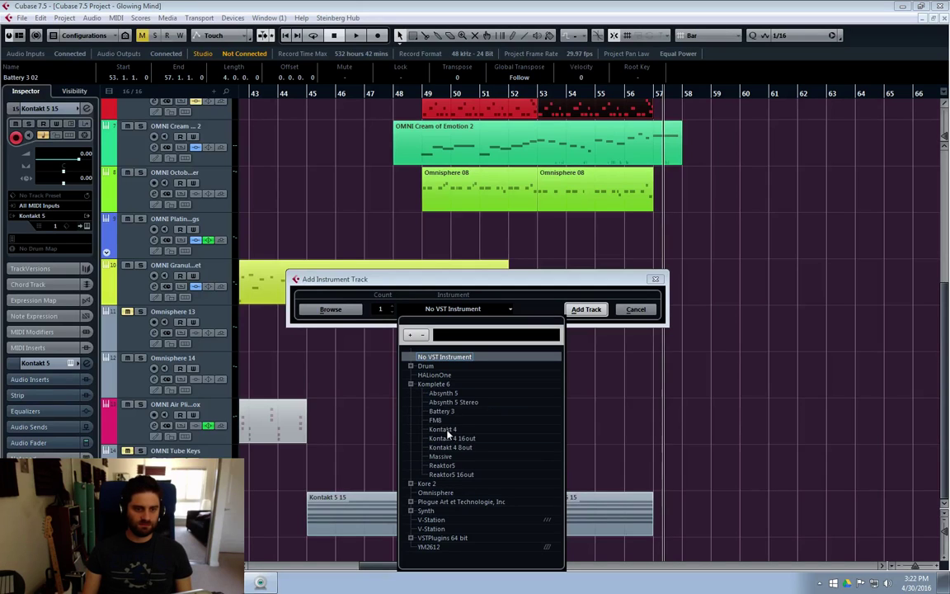
pyautogui.click(411, 538)
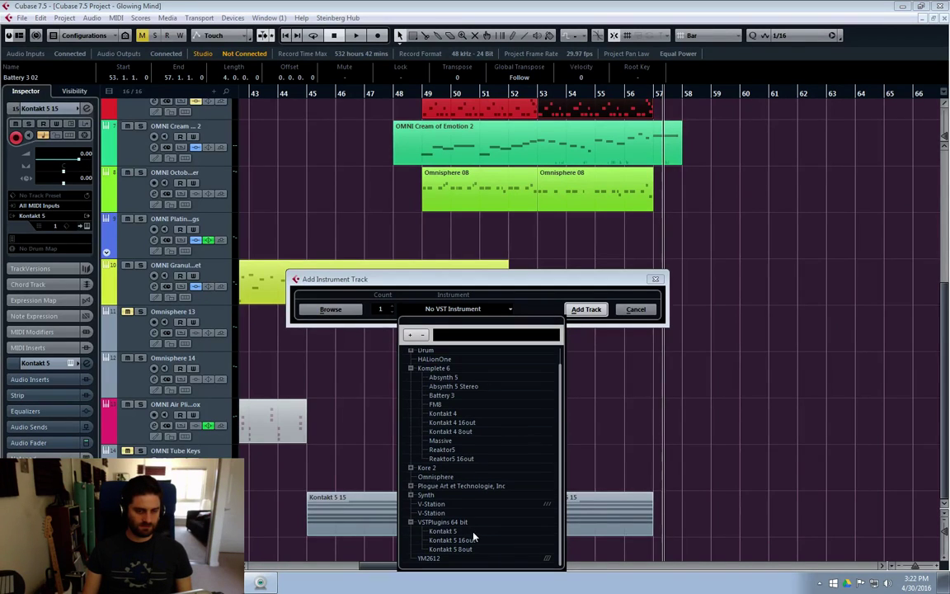
pyautogui.scroll(1, 474, 537)
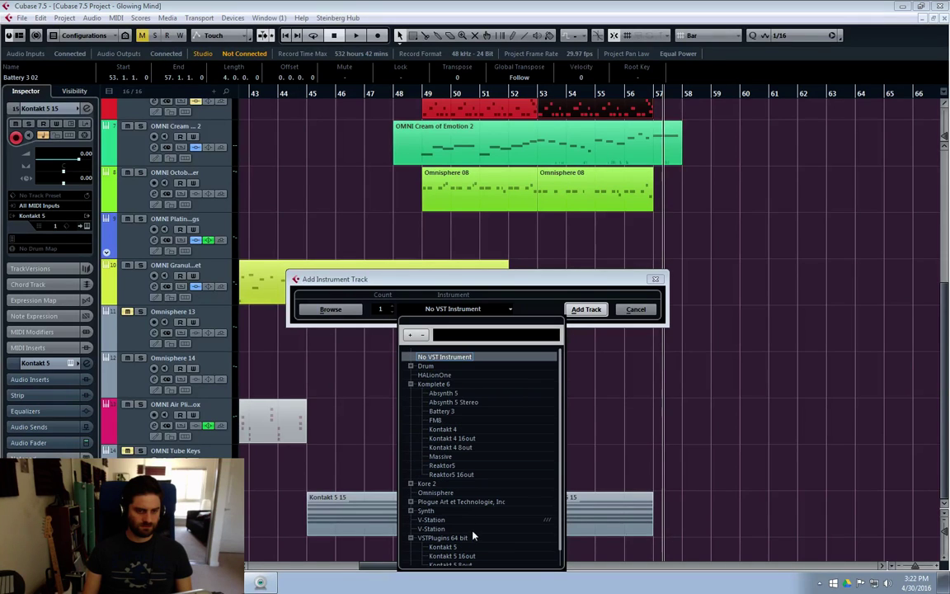
pyautogui.click(444, 412)
pyautogui.click(584, 310)
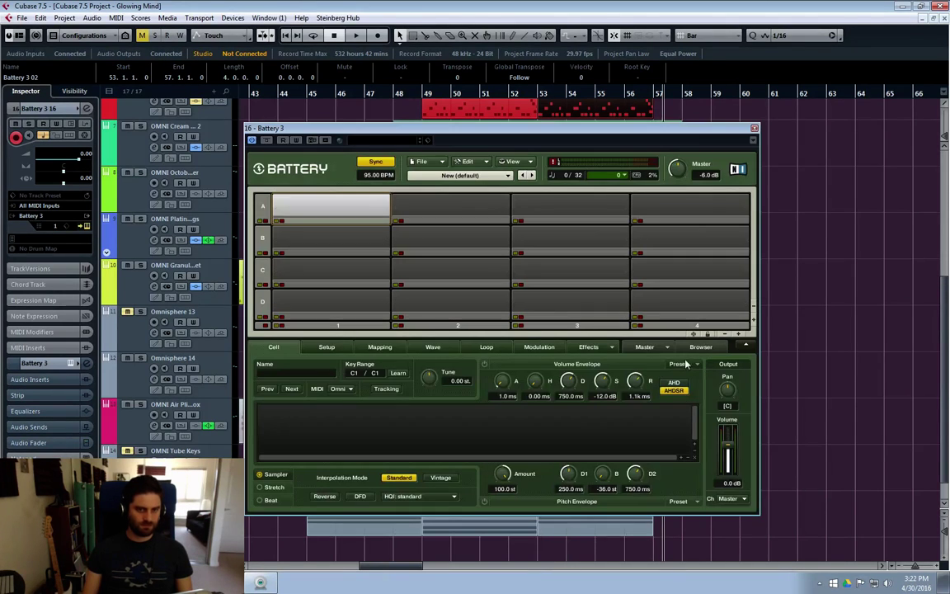
# Step: Load the Big Beat Kit from the electronic kits into Battery and lower its channel volume to -20.4 dB
pyautogui.click(509, 176)
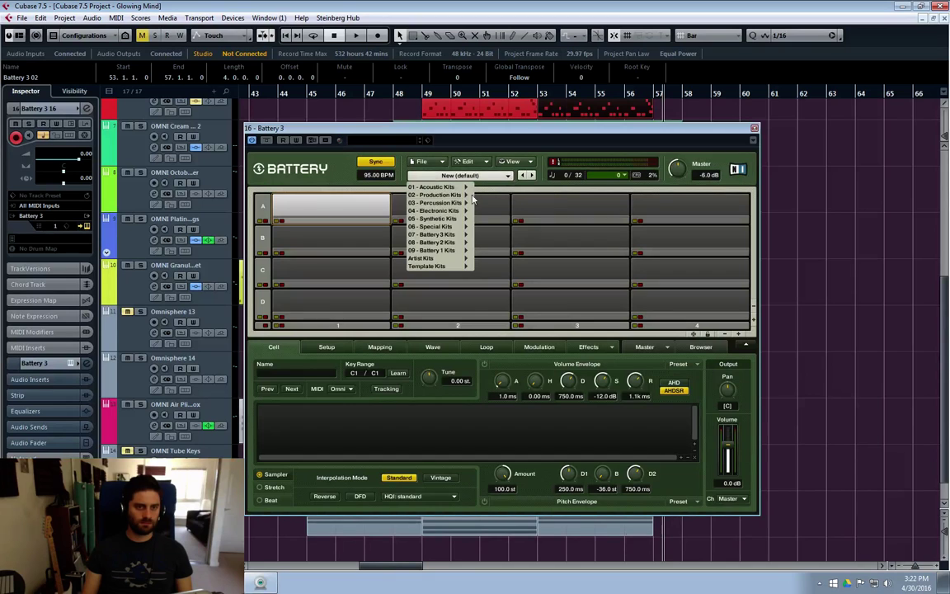
pyautogui.moveTo(453, 212)
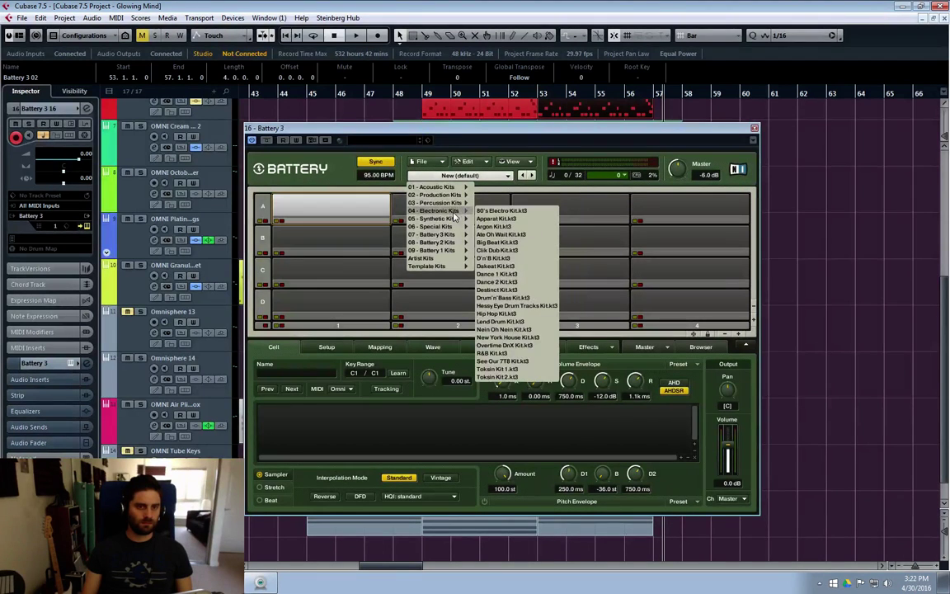
pyautogui.click(497, 242)
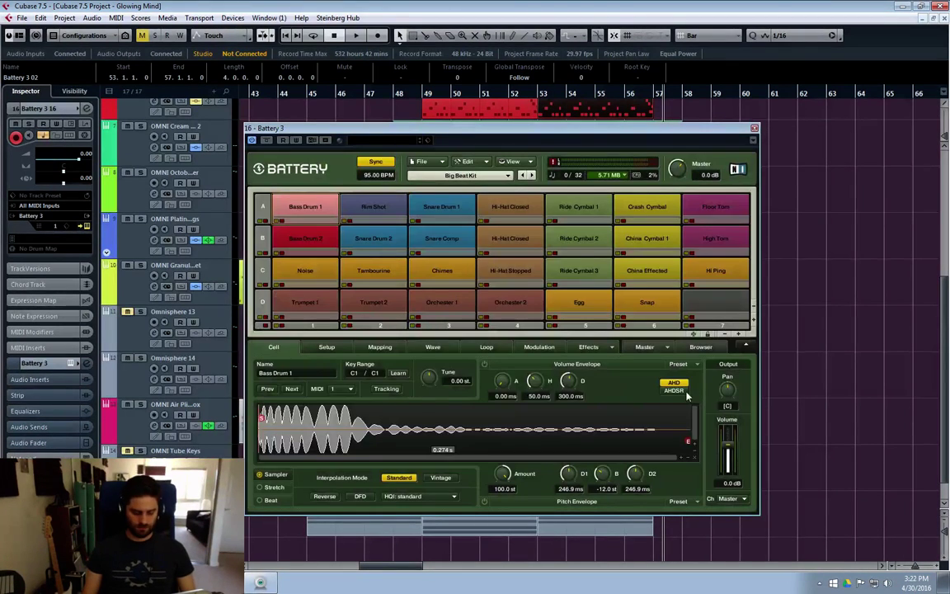
pyautogui.press('e')
pyautogui.moveTo(722, 298); pyautogui.dragTo(724, 343)
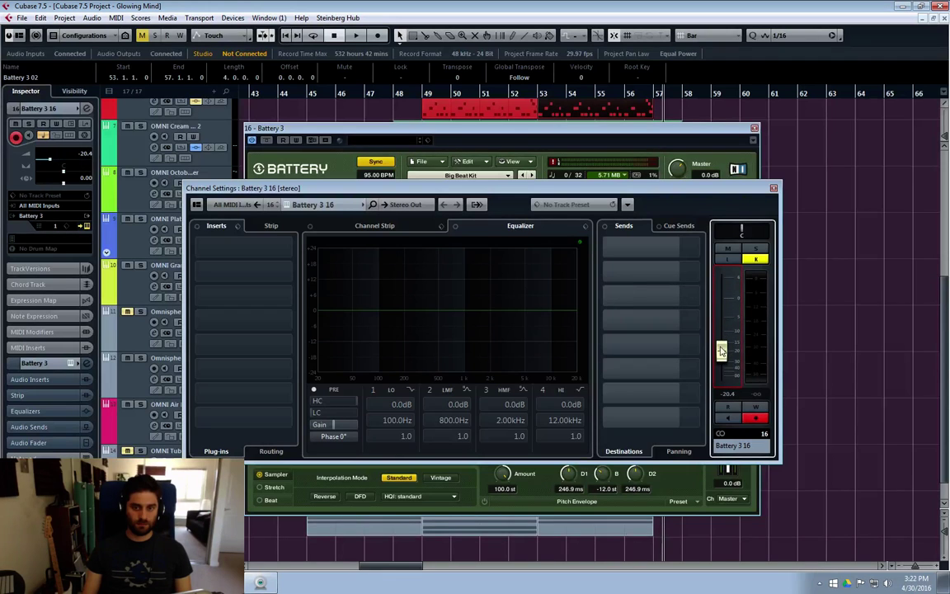
# Step: Audition the bass drum and snare cells of the Big Beat Kit, and look through the other electronic kits
pyautogui.click(558, 142)
pyautogui.click(298, 208)
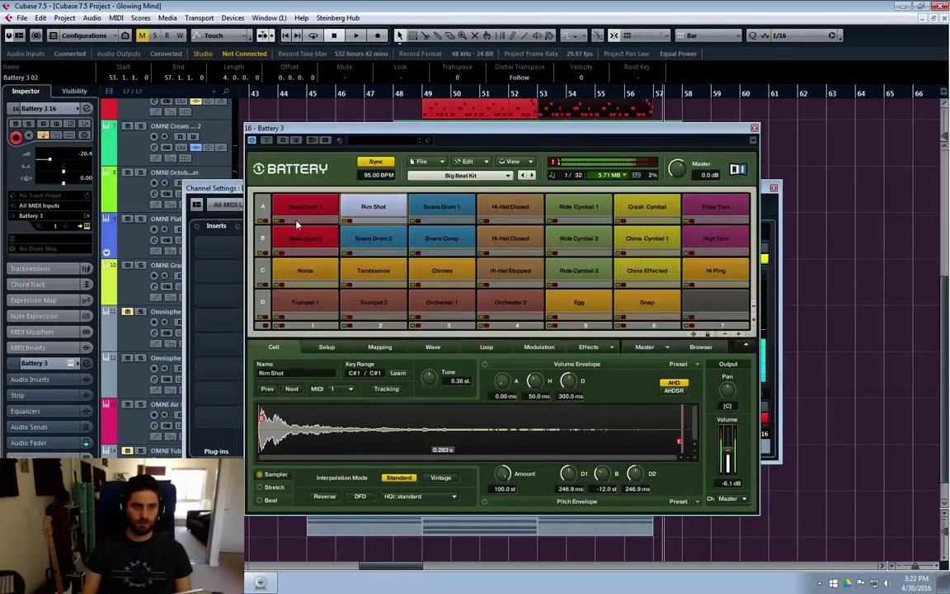
pyautogui.click(310, 239)
pyautogui.click(375, 241)
pyautogui.click(308, 240)
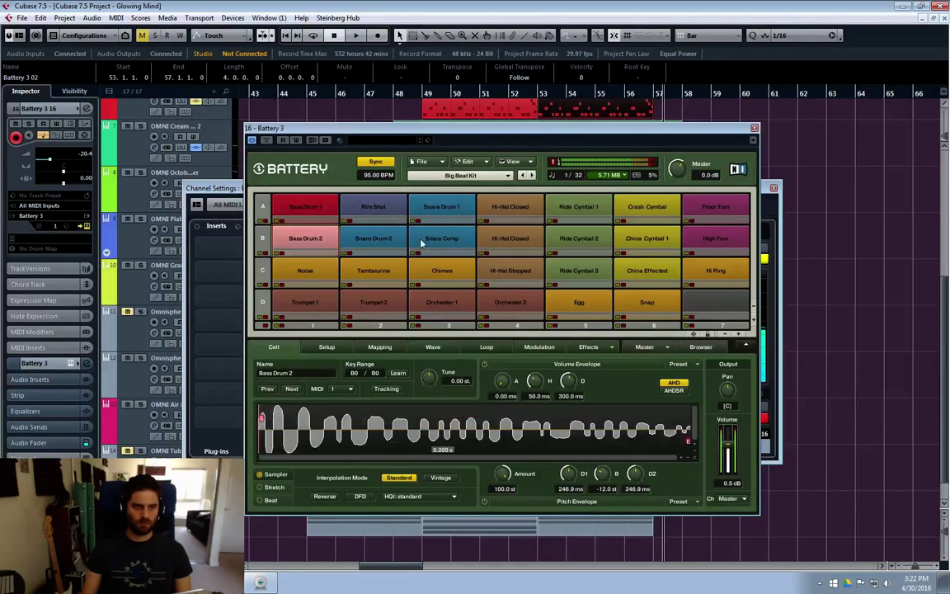
pyautogui.click(442, 239)
pyautogui.click(508, 176)
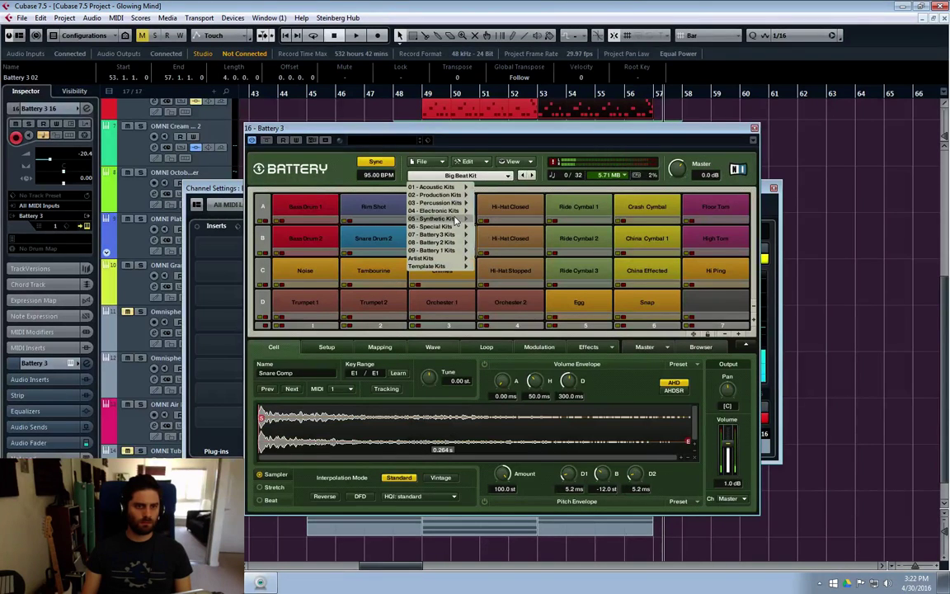
pyautogui.moveTo(445, 211)
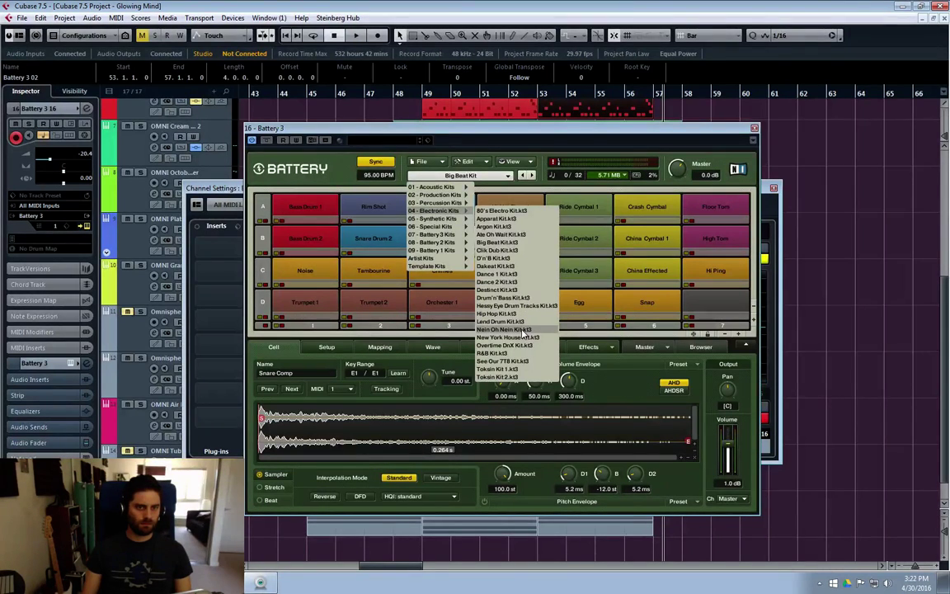
pyautogui.click(485, 144)
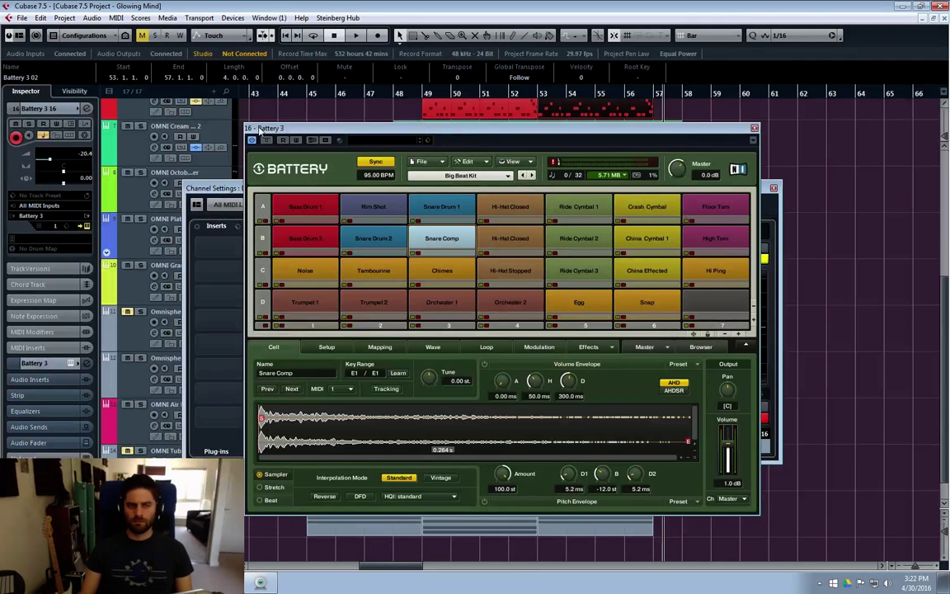
# Step: Close the Battery 3 windows and remove the Battery 3 16 track from the project
pyautogui.click(754, 128)
pyautogui.click(773, 216)
pyautogui.scroll(-1, 165, 330)
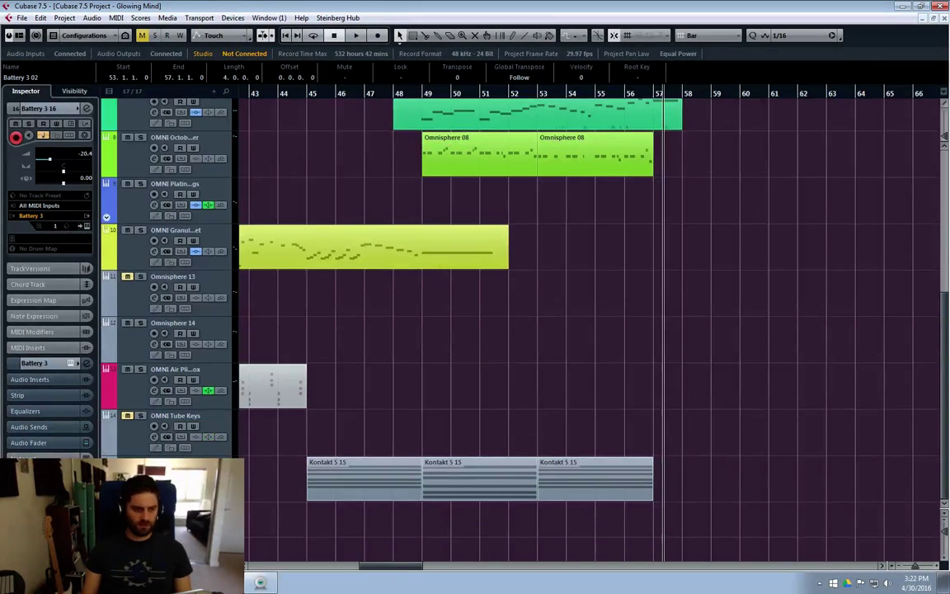
pyautogui.rightClick(129, 289)
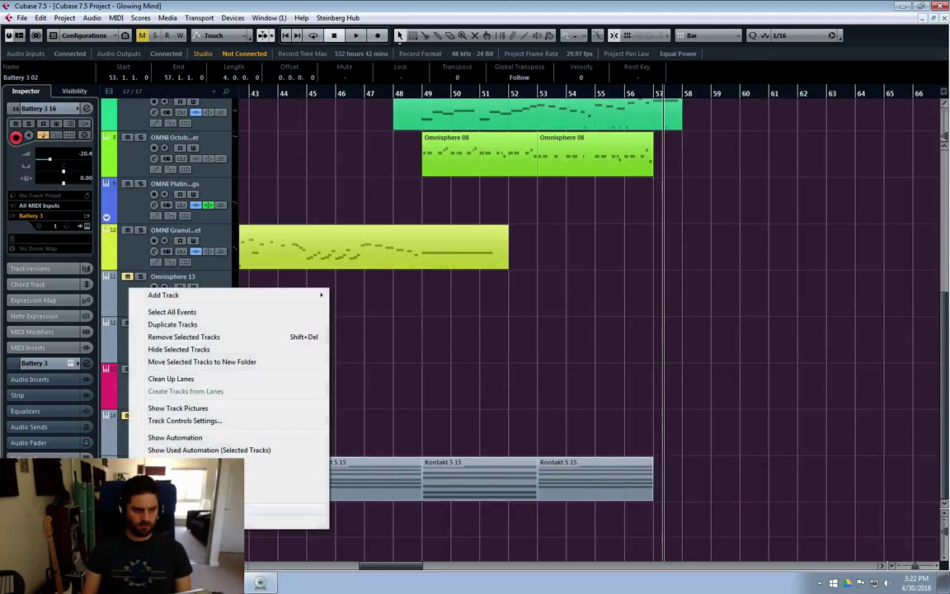
pyautogui.click(206, 339)
# Step: Add a Groove Agent ONE instrument track below the Kontakt 5 15 track
pyautogui.rightClick(121, 319)
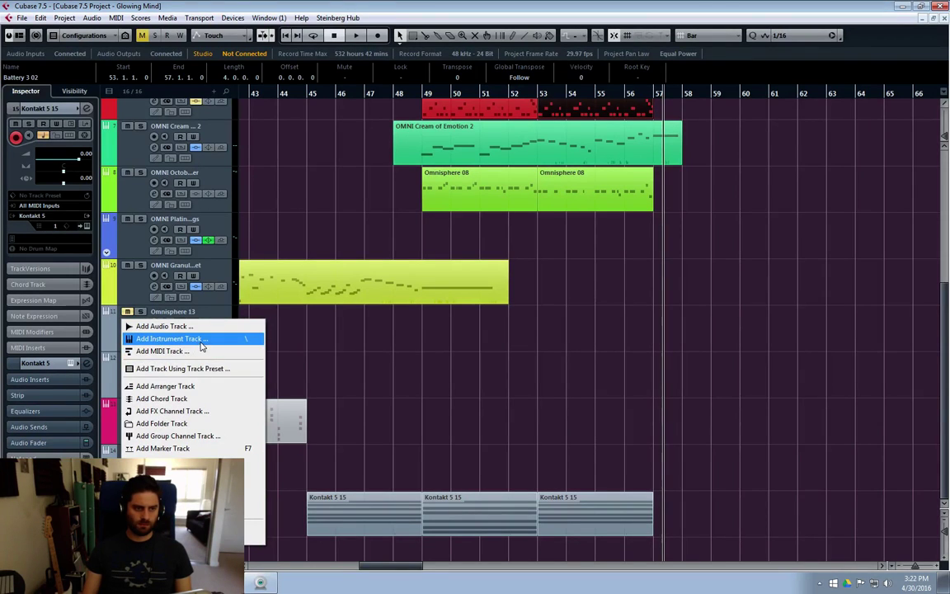
pyautogui.click(201, 341)
pyautogui.click(453, 308)
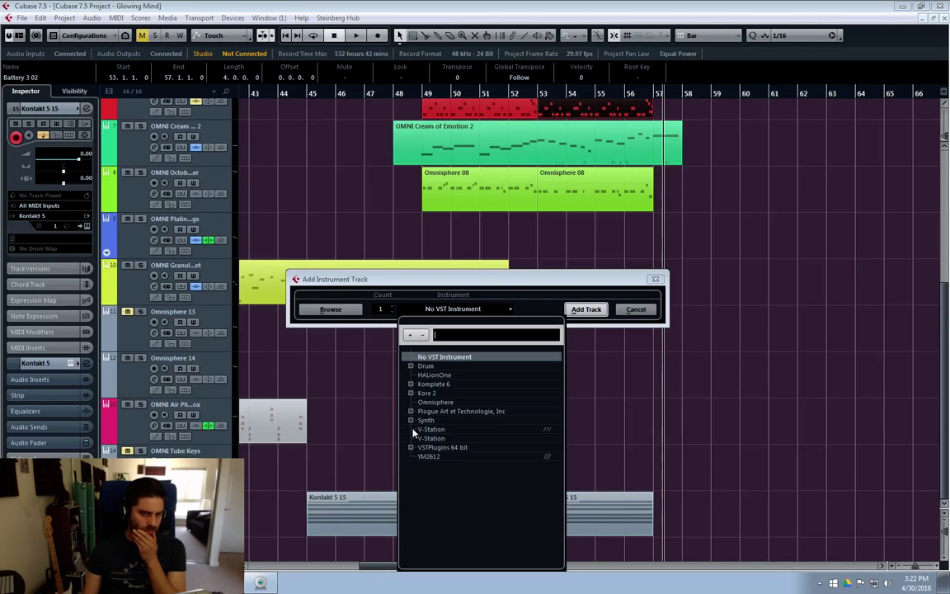
pyautogui.click(410, 365)
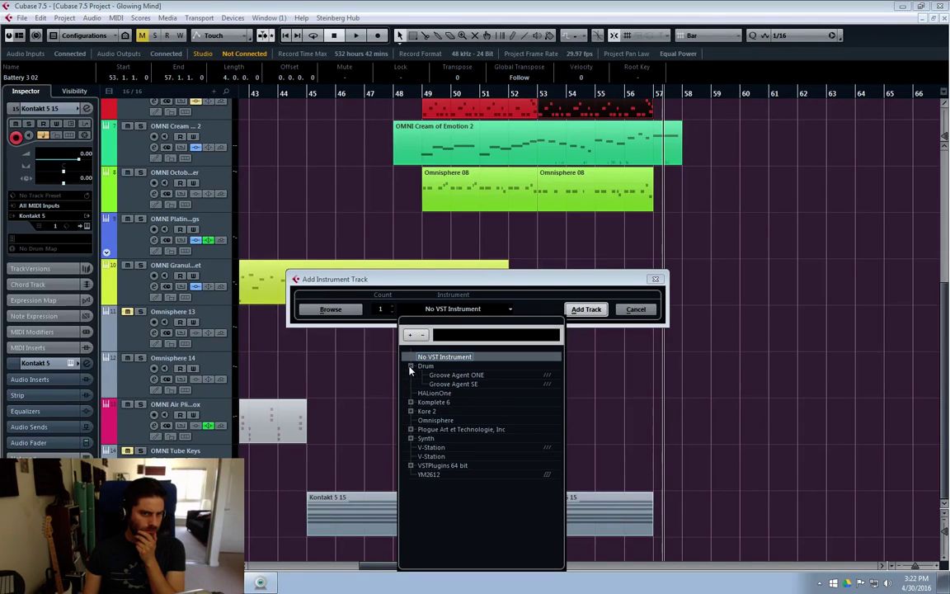
pyautogui.click(474, 375)
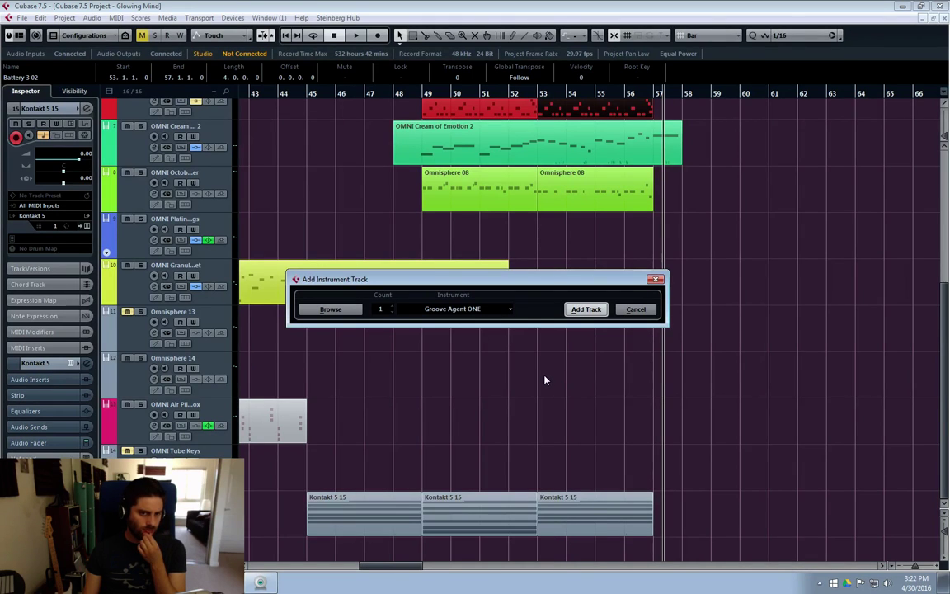
pyautogui.click(583, 312)
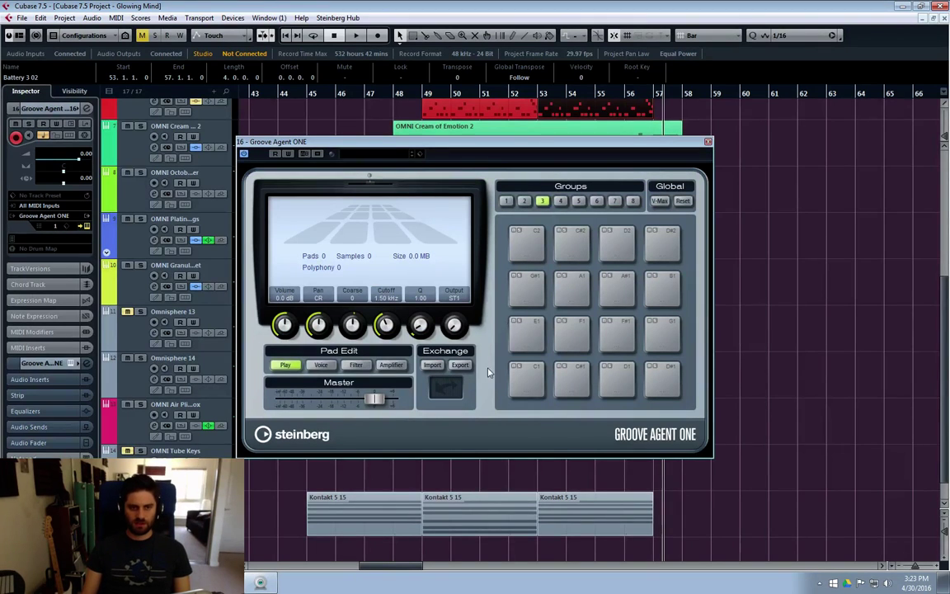
# Step: Load Electro Pop Kit 1 into Groove Agent ONE, audition its kick and snare pads, and close the instrument window
pyautogui.click(380, 156)
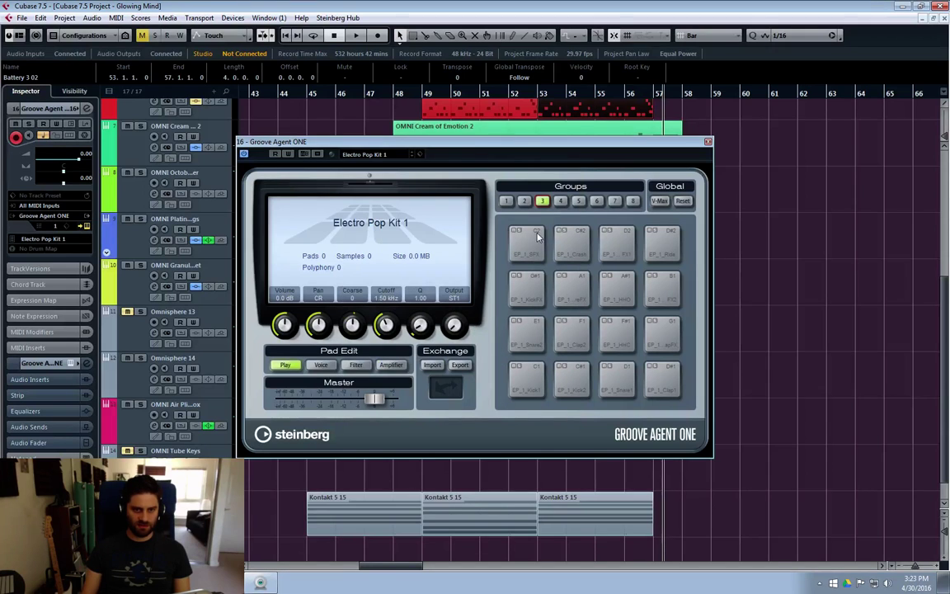
pyautogui.click(571, 384)
pyautogui.click(617, 385)
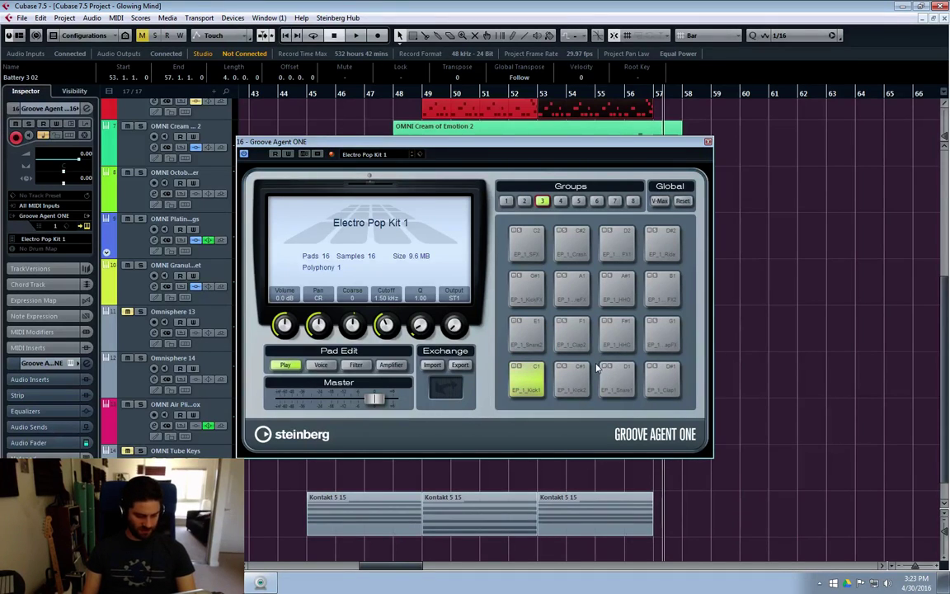
pyautogui.click(707, 143)
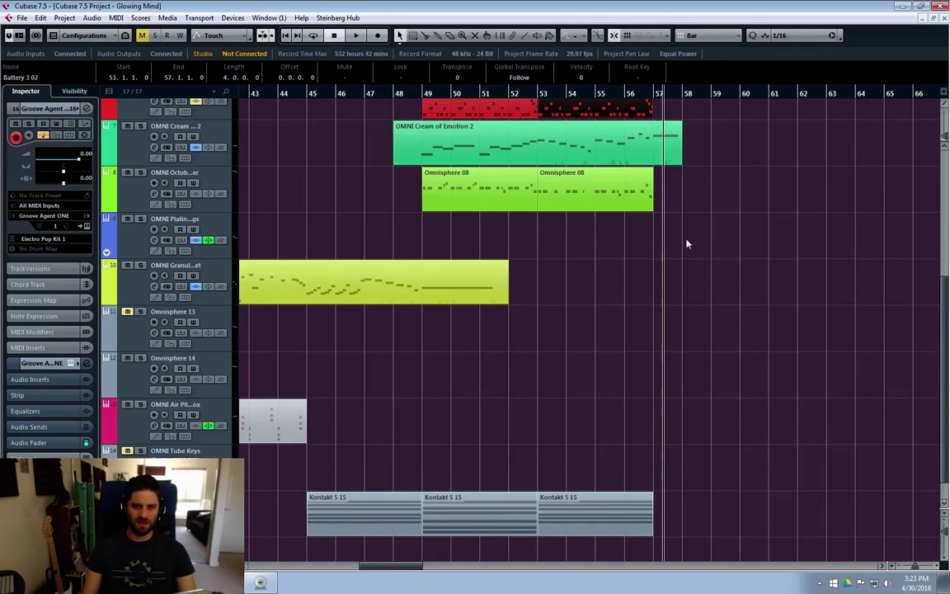
# Step: Copy the Battery 3 02 part at bar 53 of the second Heavy Rock Kit track to bar 57 on the Groove Agent ONE track
pyautogui.scroll(4, 656, 197)
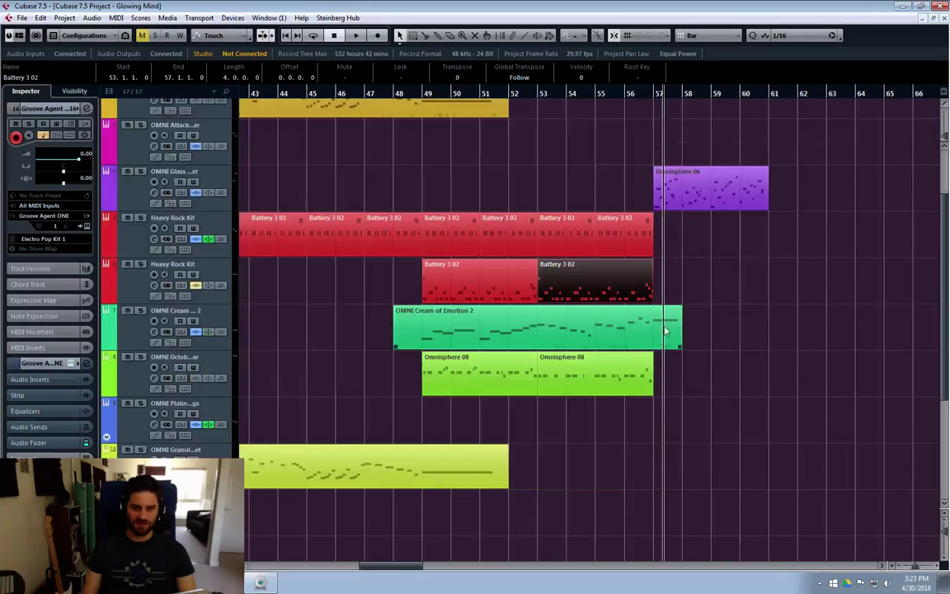
pyautogui.doubleClick(609, 293)
pyautogui.click(922, 18)
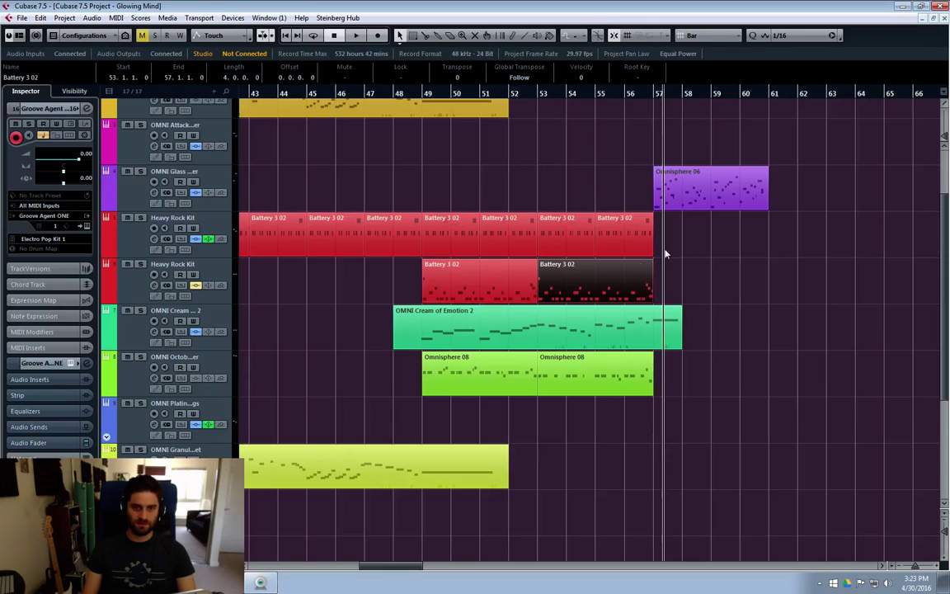
pyautogui.moveTo(686, 303); pyautogui.dragTo(713, 506)
pyautogui.scroll(-4, 713, 506)
pyautogui.moveTo(689, 350); pyautogui.dragTo(697, 515)
# Step: Open the copied Battery 3 02 part in the Key Editor and move all its E1 notes down to D1
pyautogui.doubleClick(672, 516)
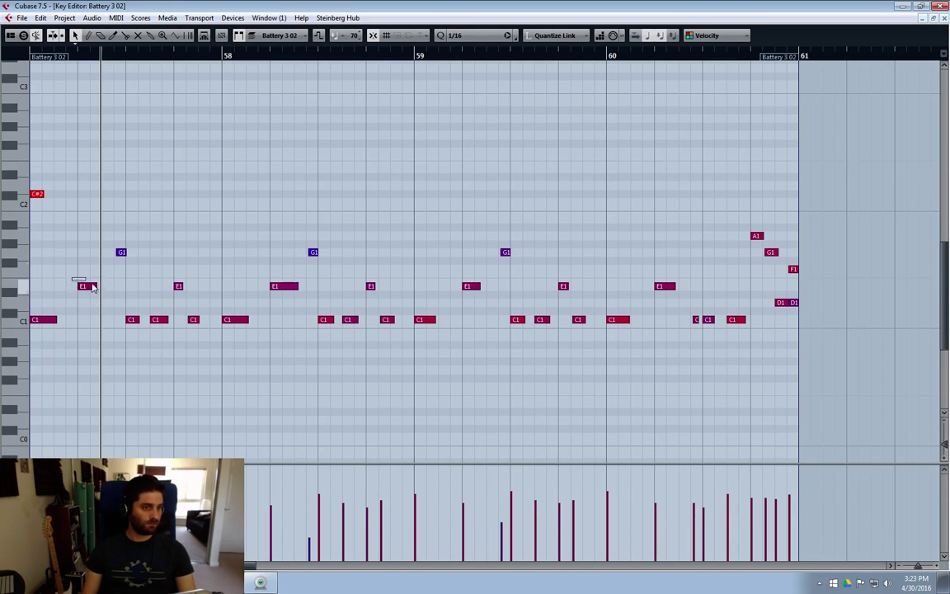
pyautogui.moveTo(75, 279); pyautogui.dragTo(784, 306)
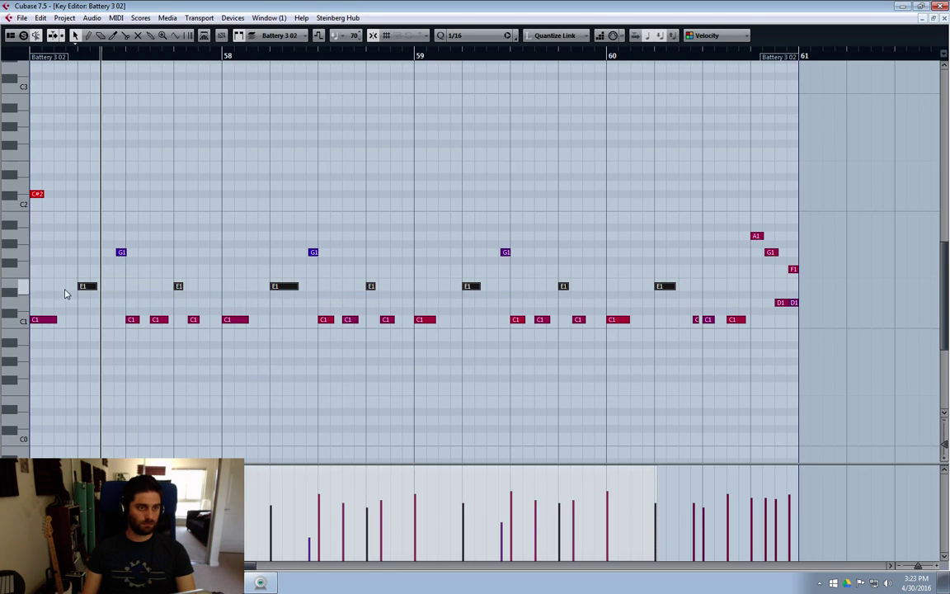
pyautogui.moveTo(85, 288); pyautogui.dragTo(86, 300)
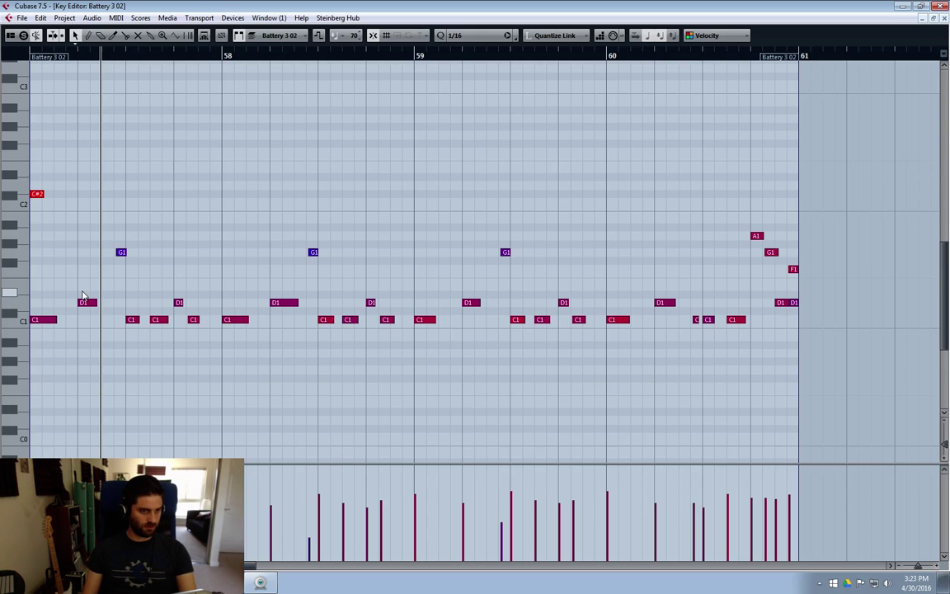
# Step: Draw D#1 notes above the beat-four D1 notes in bars 57 to 59 and the late D1 in bar 60, and close the editor
pyautogui.press('8')
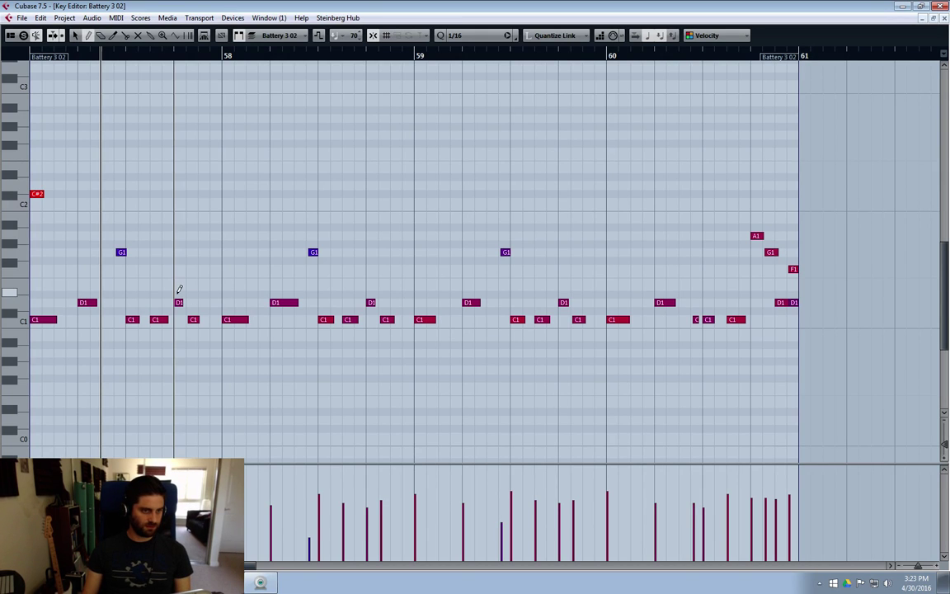
pyautogui.click(179, 294)
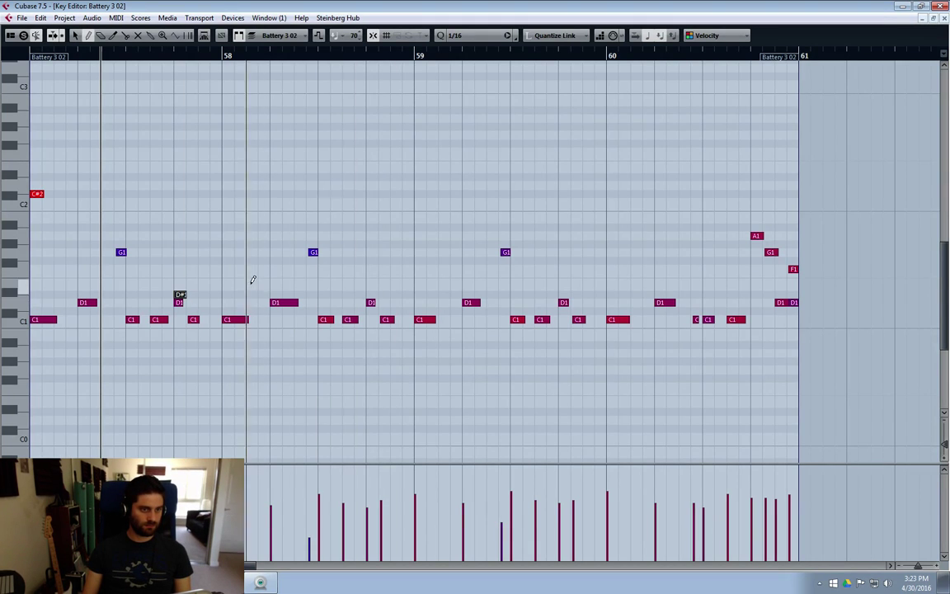
pyautogui.click(370, 294)
pyautogui.click(564, 295)
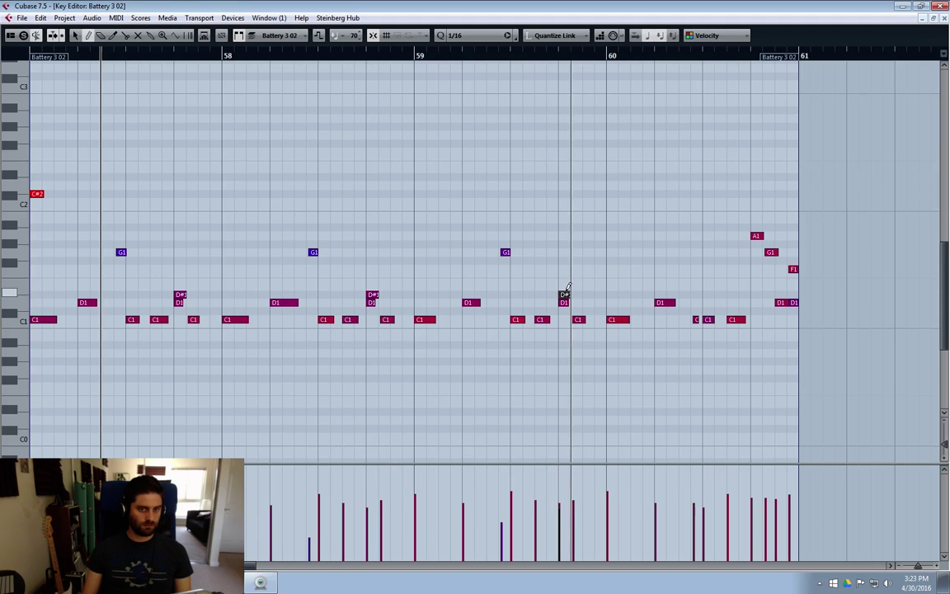
pyautogui.click(780, 295)
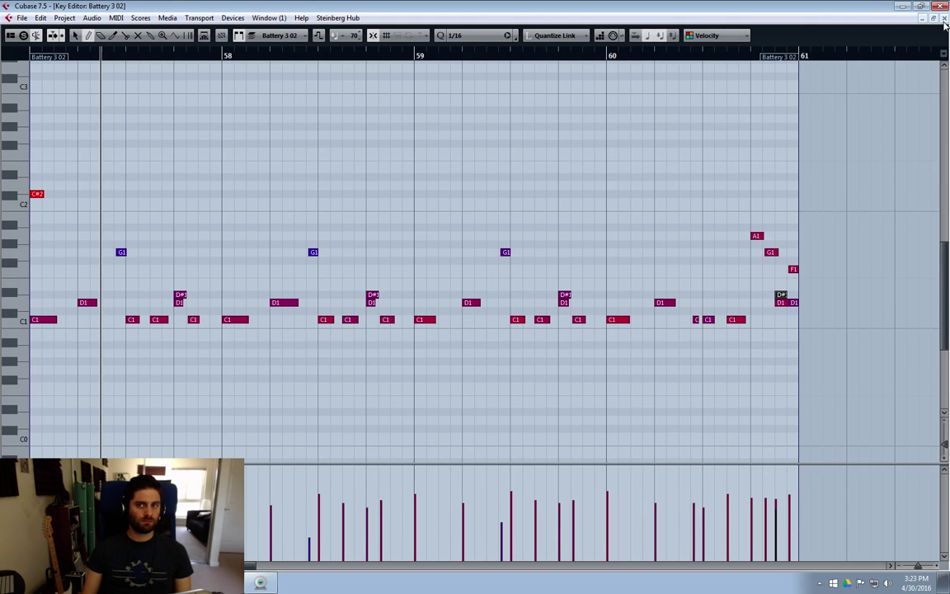
pyautogui.press('Return')
# Step: Move the playback cursor to bar 55 and copy the Kontakt 5 15 part at bar 49 to bar 57 on the same track
pyautogui.moveTo(625, 94); pyautogui.dragTo(596, 95)
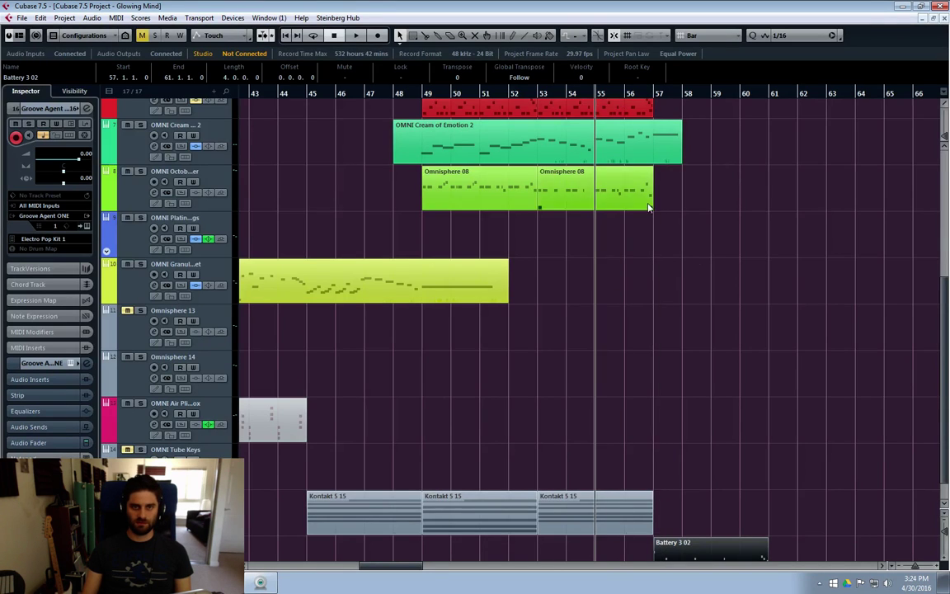
pyautogui.scroll(3, 658, 268)
pyautogui.scroll(-3, 659, 276)
pyautogui.click(488, 520)
pyautogui.moveTo(545, 522); pyautogui.dragTo(696, 520)
pyautogui.scroll(6, 685, 446)
pyautogui.scroll(-4, 660, 466)
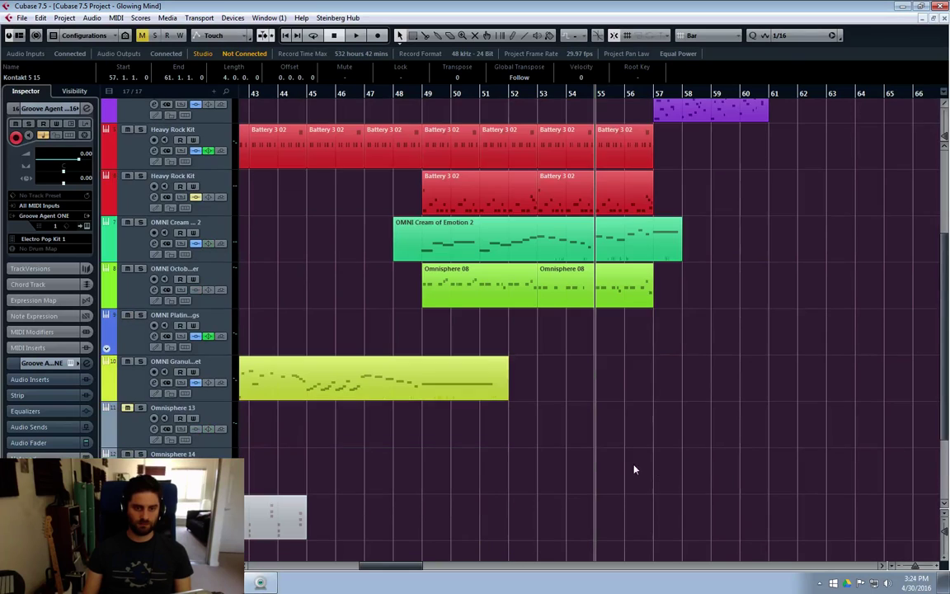
pyautogui.scroll(-2, 579, 456)
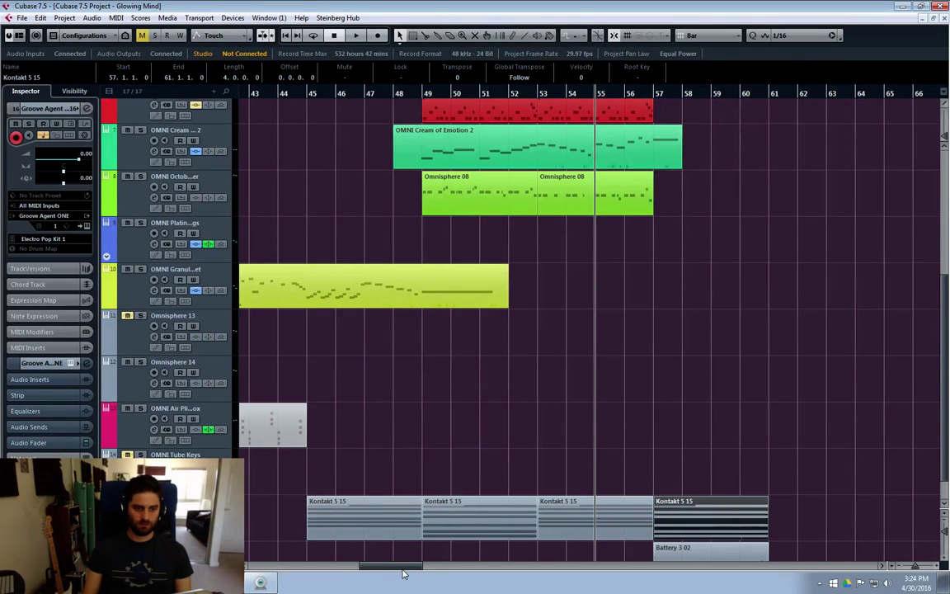
# Step: Copy the blue Omnisphere 10 part from before bar 41 and place the copy on the same track at bar 57
pyautogui.moveTo(403, 570); pyautogui.dragTo(372, 566)
pyautogui.moveTo(375, 248); pyautogui.dragTo(903, 247)
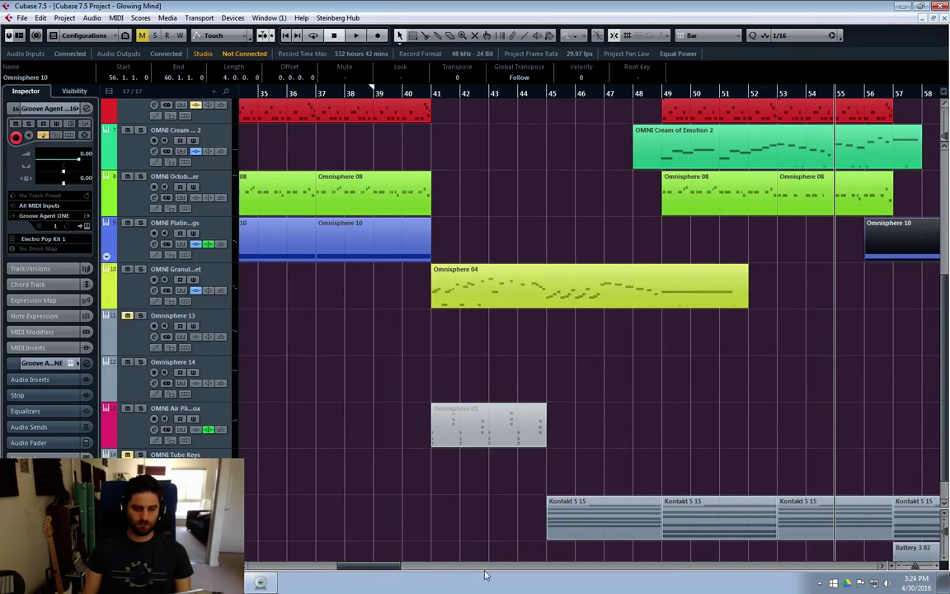
pyautogui.moveTo(360, 568); pyautogui.dragTo(373, 567)
pyautogui.moveTo(773, 254); pyautogui.dragTo(802, 254)
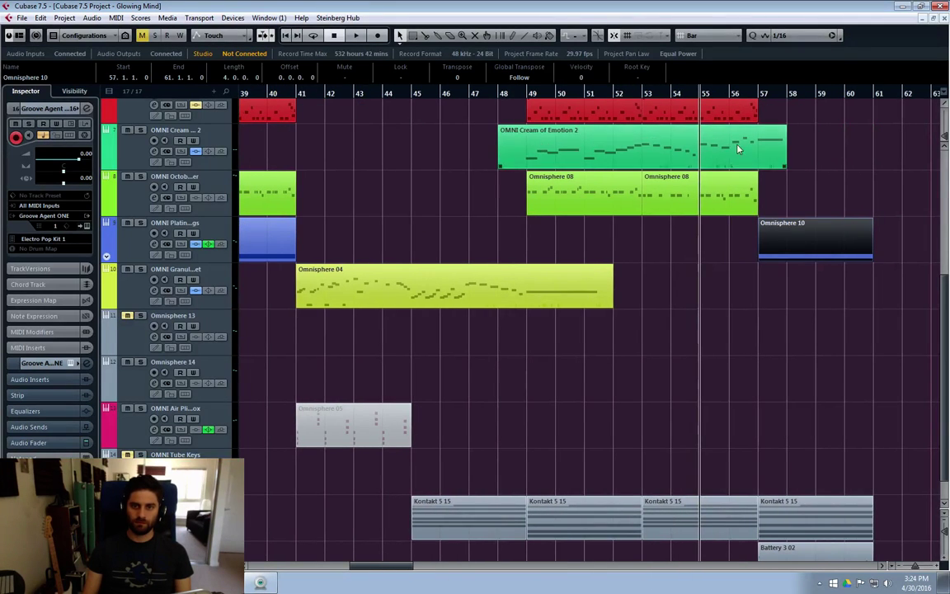
# Step: Play the arrangement from about bar 55 to bar 61 and reset the playback position to bar 56
pyautogui.press('space')
pyautogui.click(833, 205)
pyautogui.scroll(-1, 874, 346)
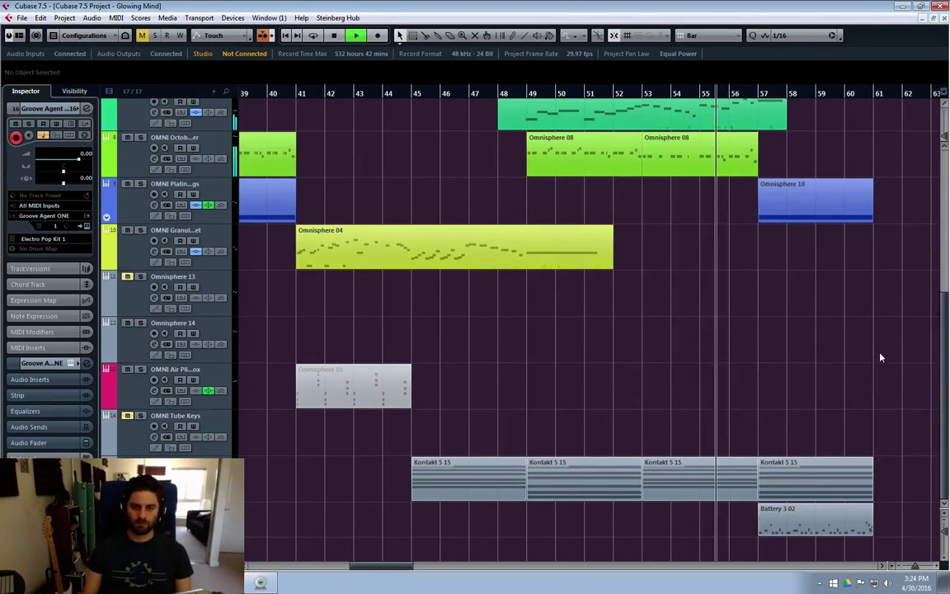
pyautogui.scroll(5, 759, 371)
pyautogui.scroll(1, 836, 353)
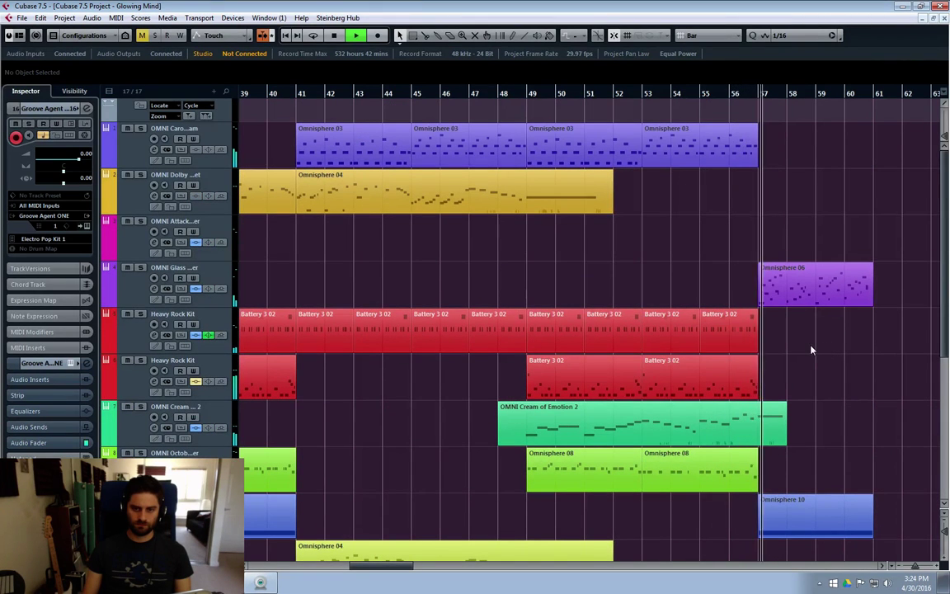
pyautogui.scroll(-6, 813, 367)
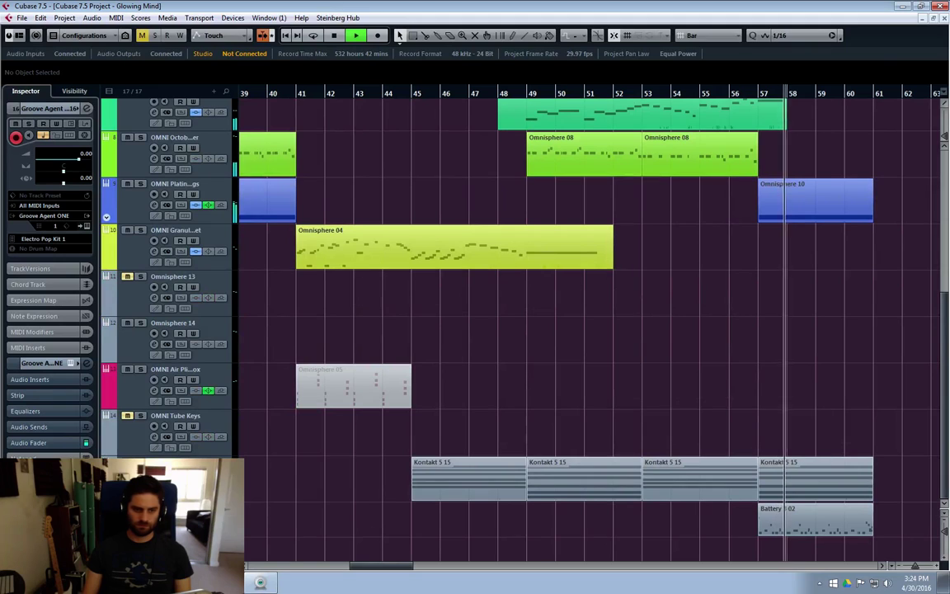
pyautogui.scroll(-1, 351, 526)
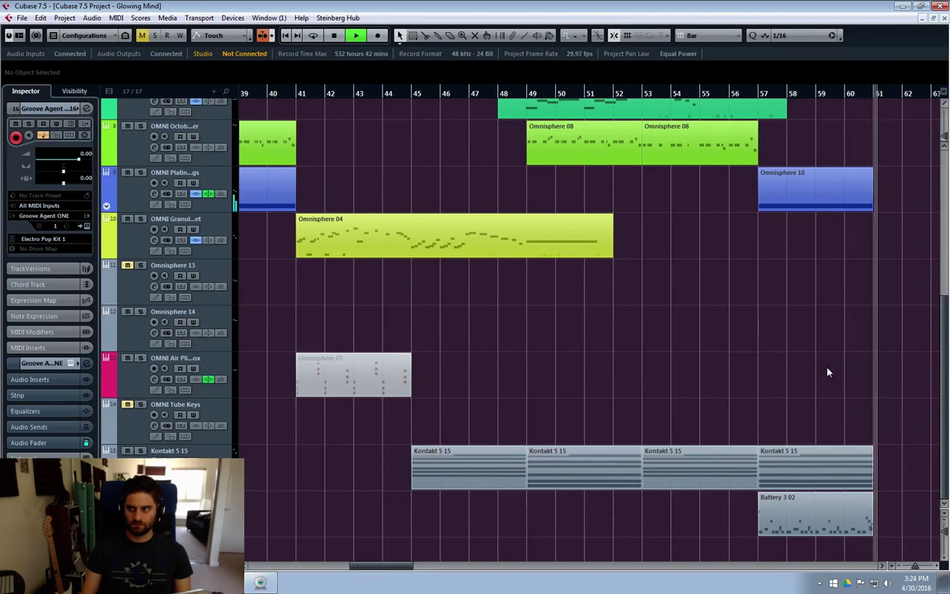
pyautogui.press('space')
pyautogui.click(732, 94)
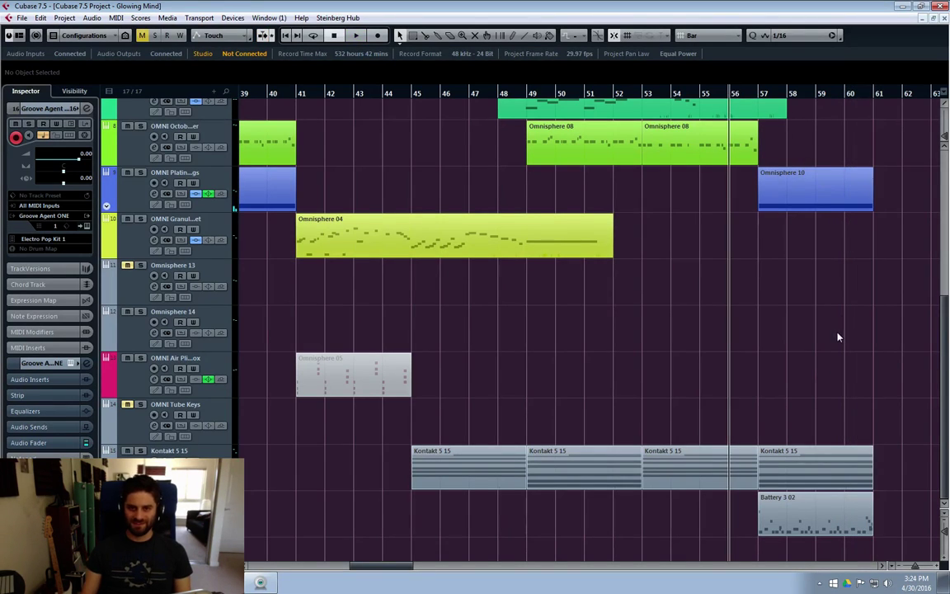
# Step: Try drawing a run of A#1 sixteenth notes at the start of the Battery 3 02 part at bar 57
pyautogui.scroll(5, 839, 346)
pyautogui.scroll(-3, 839, 360)
pyautogui.scroll(2, 841, 372)
pyautogui.scroll(-4, 833, 408)
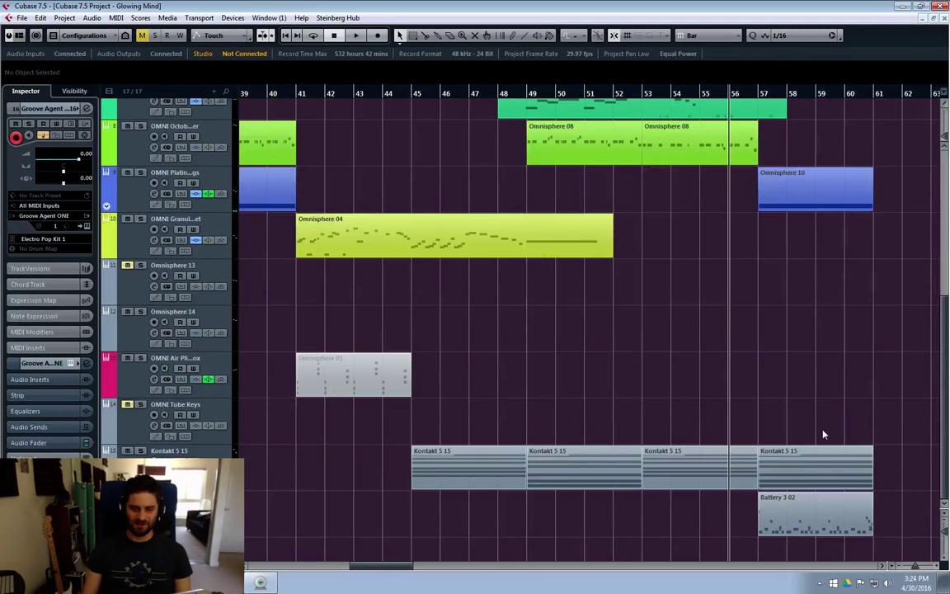
pyautogui.doubleClick(812, 516)
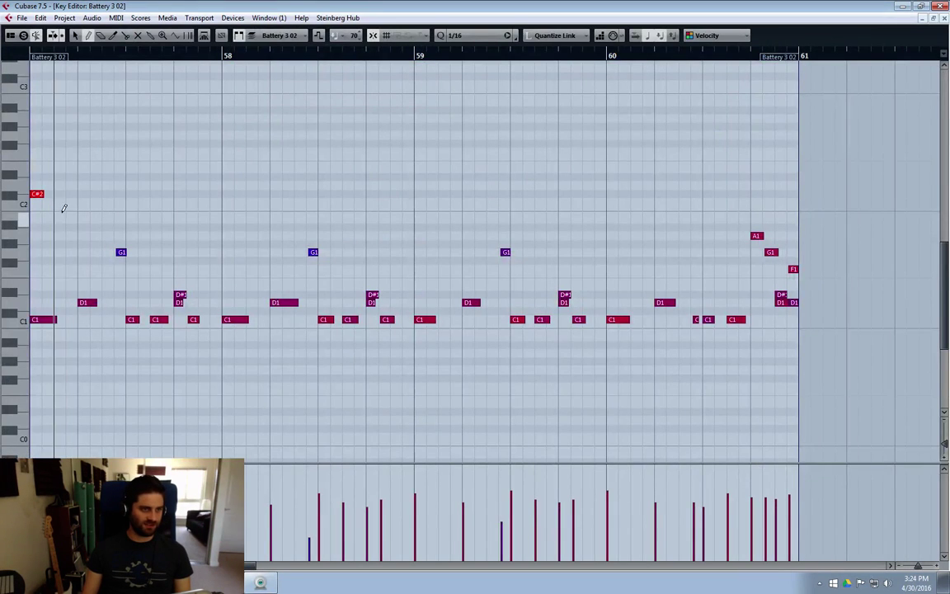
pyautogui.moveTo(35, 226); pyautogui.dragTo(69, 225)
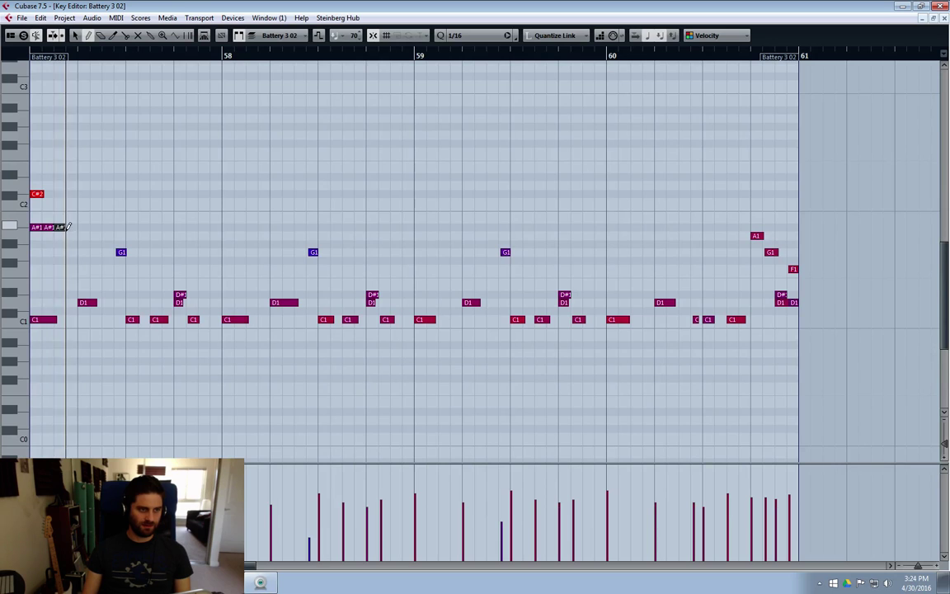
pyautogui.hotkey('ctrl', 'z')
pyautogui.hotkey('ctrl', 'z')
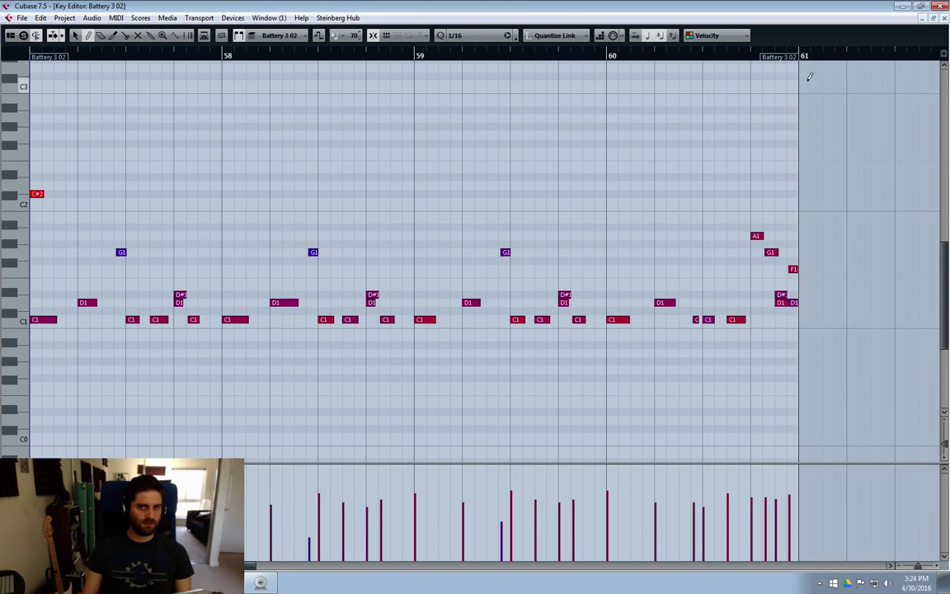
pyautogui.click(944, 13)
# Step: Duplicate the Groove Agent ONE track together with its part
pyautogui.scroll(-1, 334, 525)
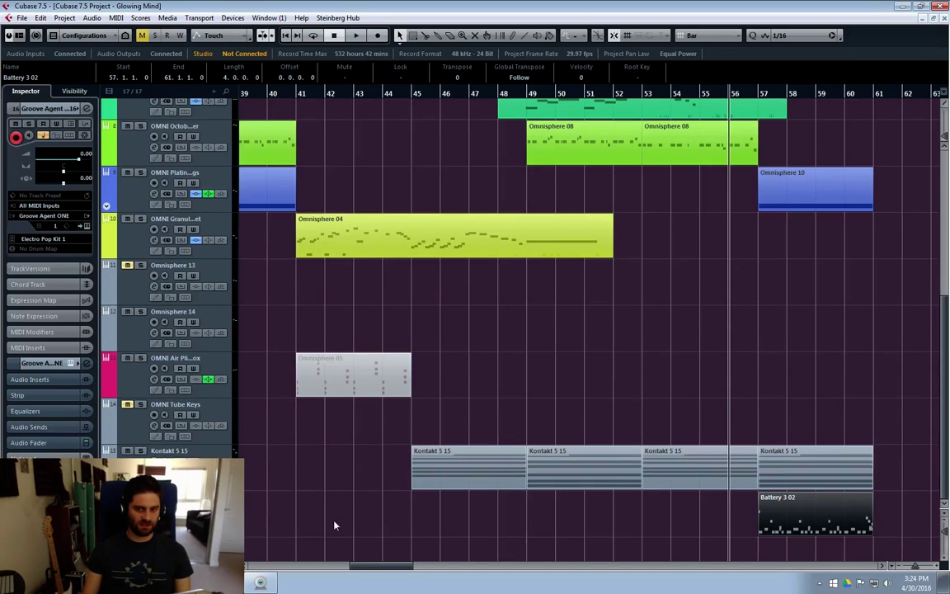
pyautogui.rightClick(116, 273)
pyautogui.click(165, 308)
# Step: Replace the copied Battery 3 02 part on the duplicate track with an empty part from bar 57 to 61 and open it in the Key Editor
pyautogui.click(825, 520)
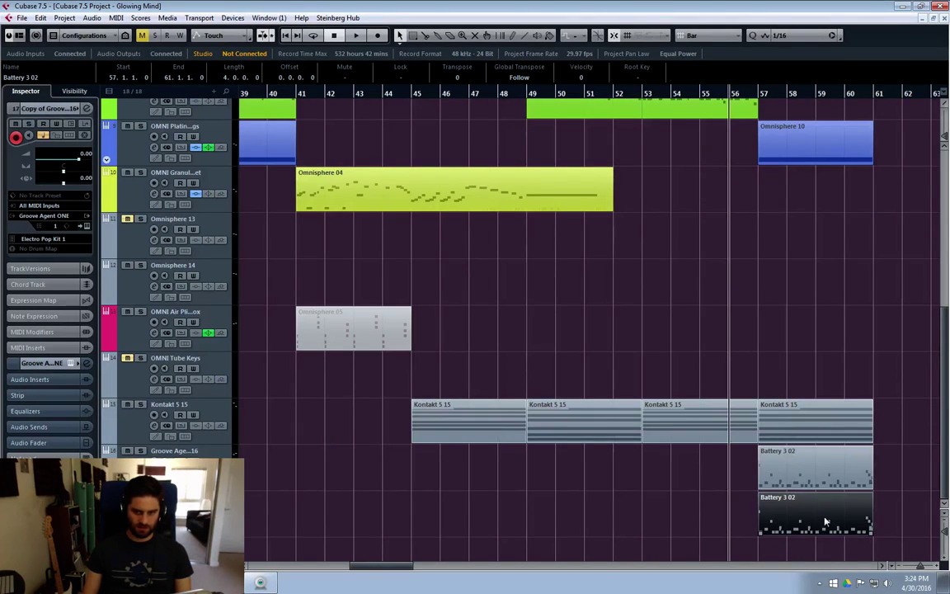
pyautogui.press('Delete')
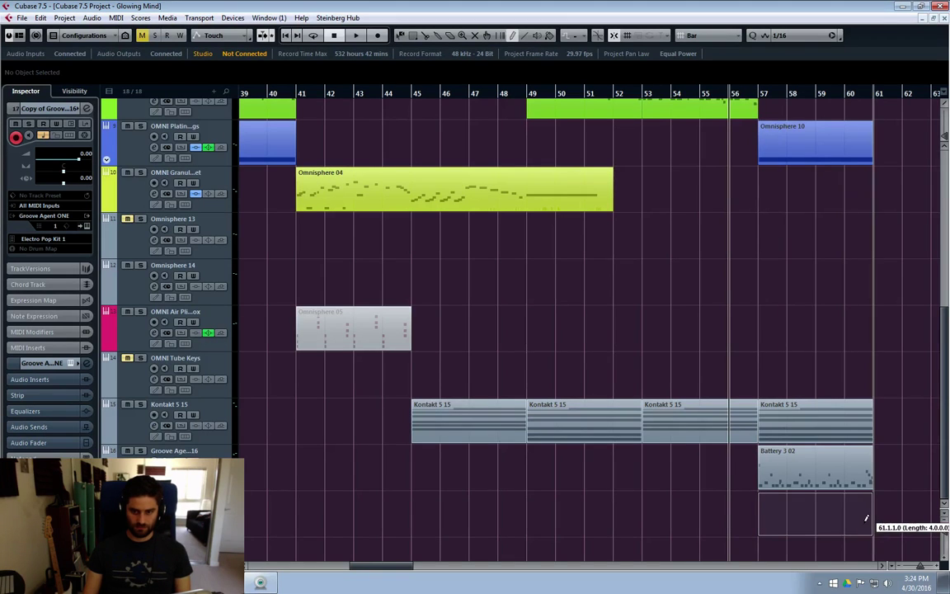
pyautogui.doubleClick(804, 517)
pyautogui.doubleClick(804, 517)
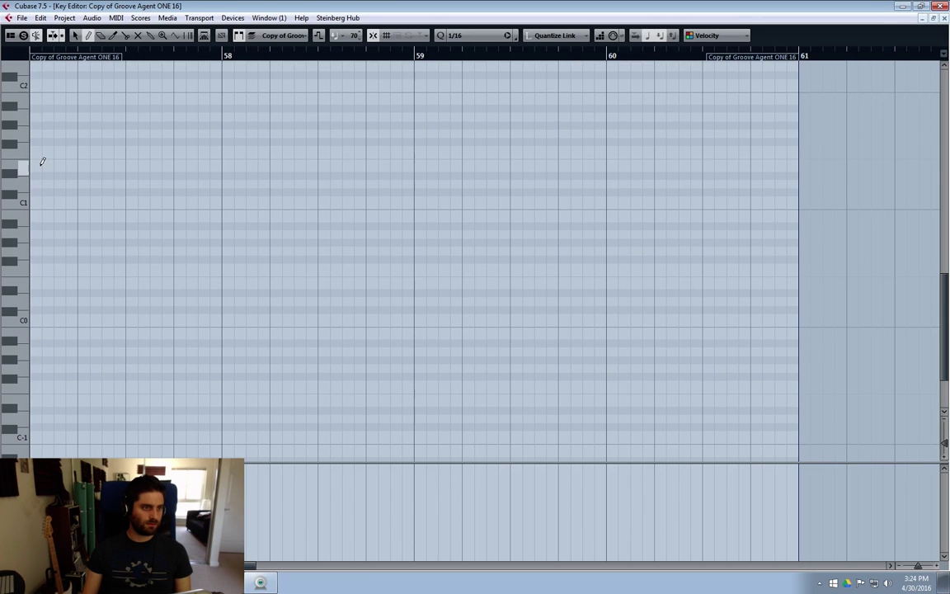
# Step: Draw four F#1 sixteenth notes on the first beat of bar 57 and duplicate them onto the second beat
pyautogui.scroll(2, 42, 157)
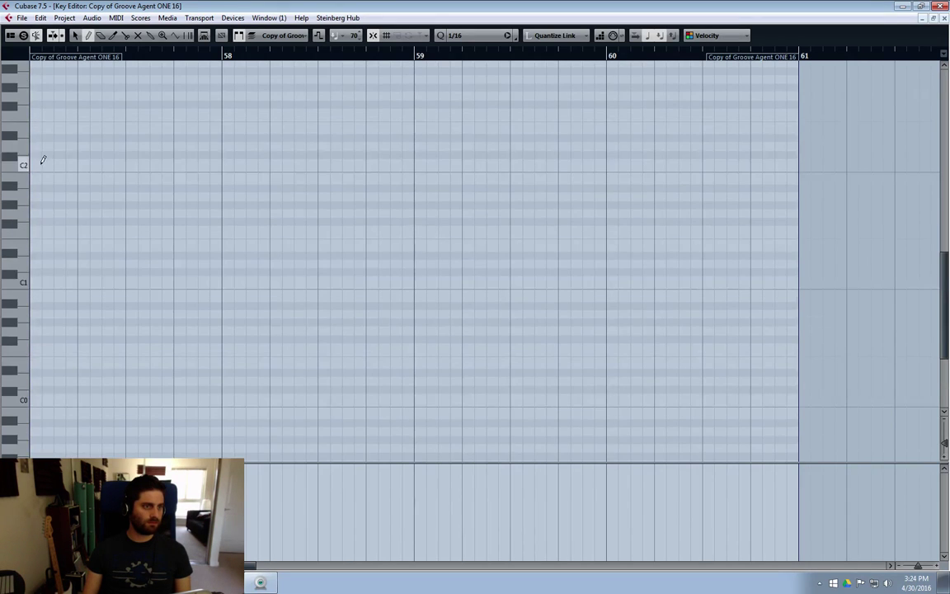
pyautogui.click(39, 188)
pyautogui.hotkey('ctrl', 'z')
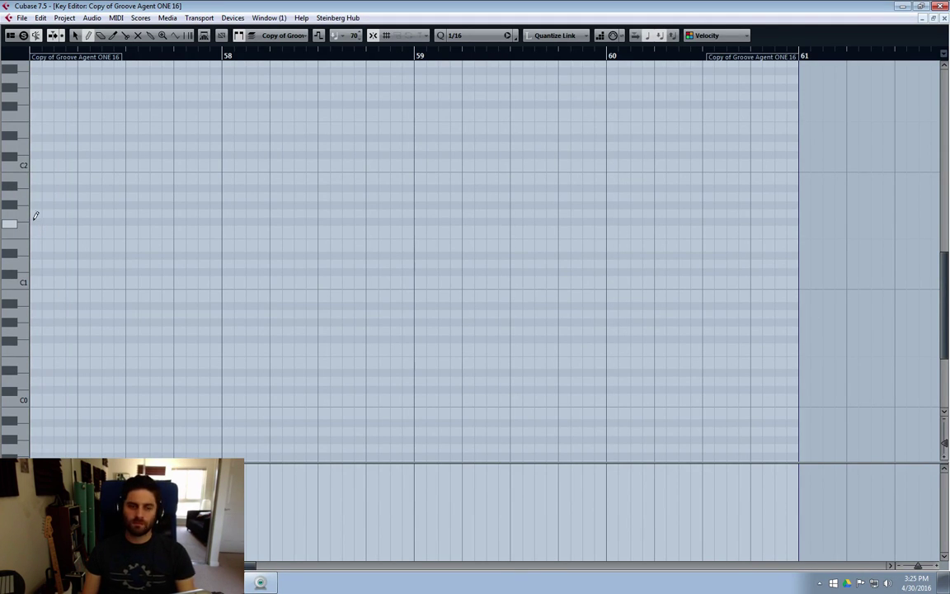
pyautogui.click(37, 221)
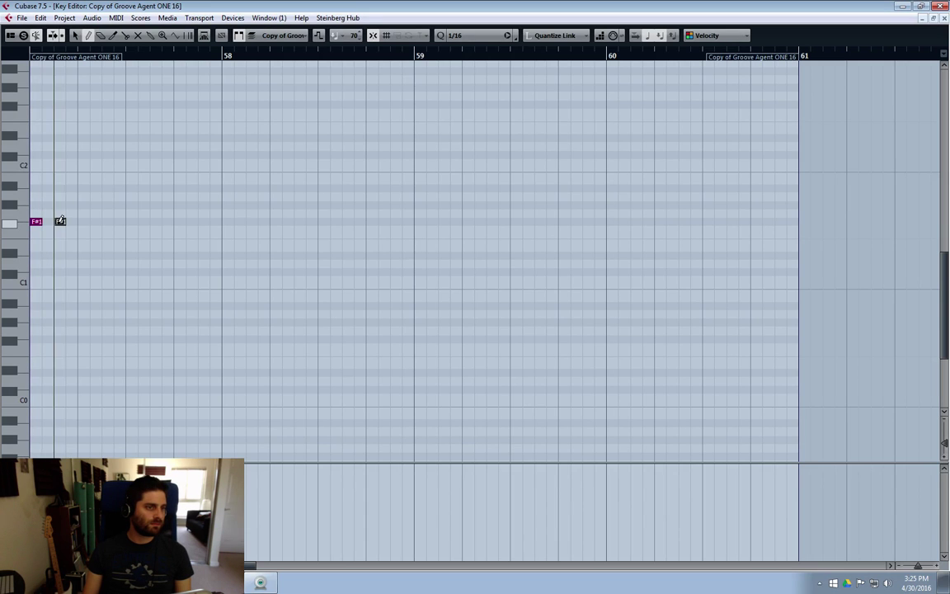
pyautogui.moveTo(60, 221)
pyautogui.mouseDown()
pyautogui.moveTo(70, 216)
pyautogui.moveTo(49, 235)
pyautogui.mouseUp()
pyautogui.press('1')
pyautogui.hotkey('ctrl', 'd')
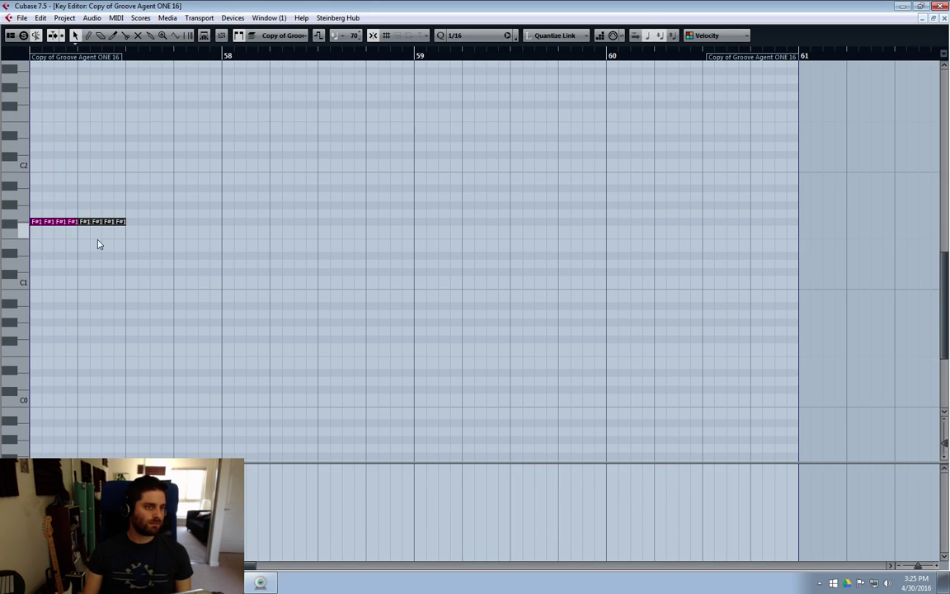
# Step: Listen to the eight F#1 notes and quantize them to the 1/16 Sw-50 swing preset
pyautogui.press('space')
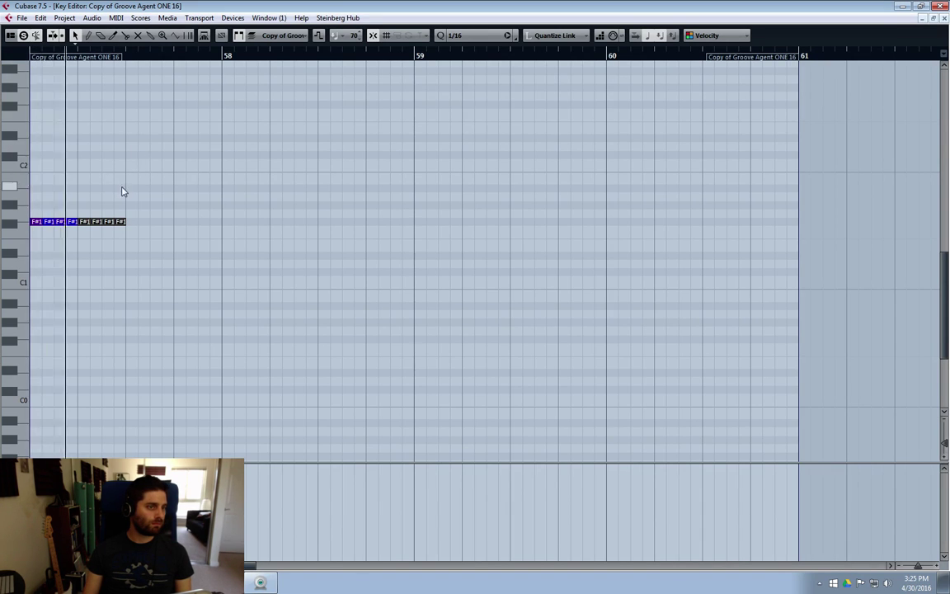
pyautogui.moveTo(138, 208); pyautogui.dragTo(48, 252)
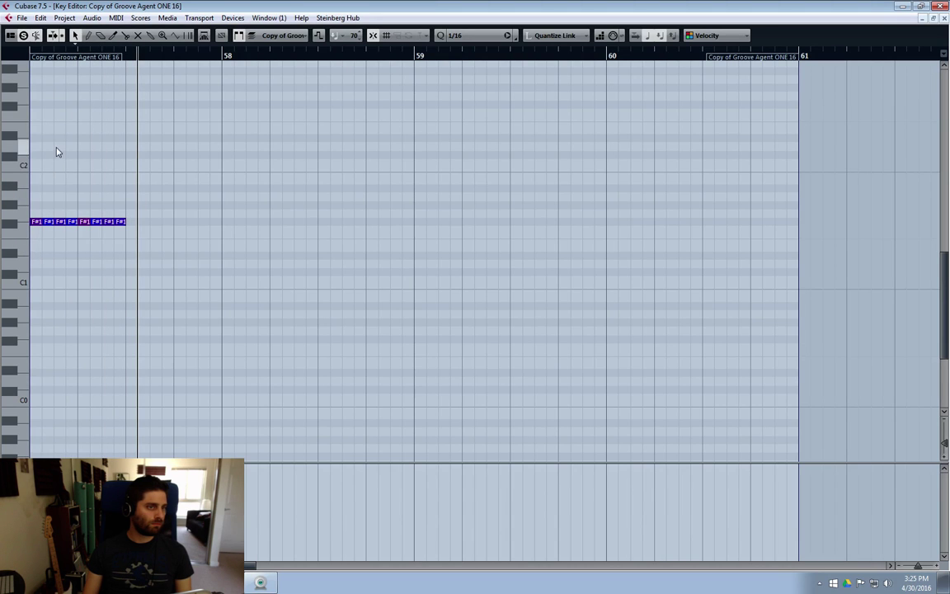
pyautogui.click(462, 34)
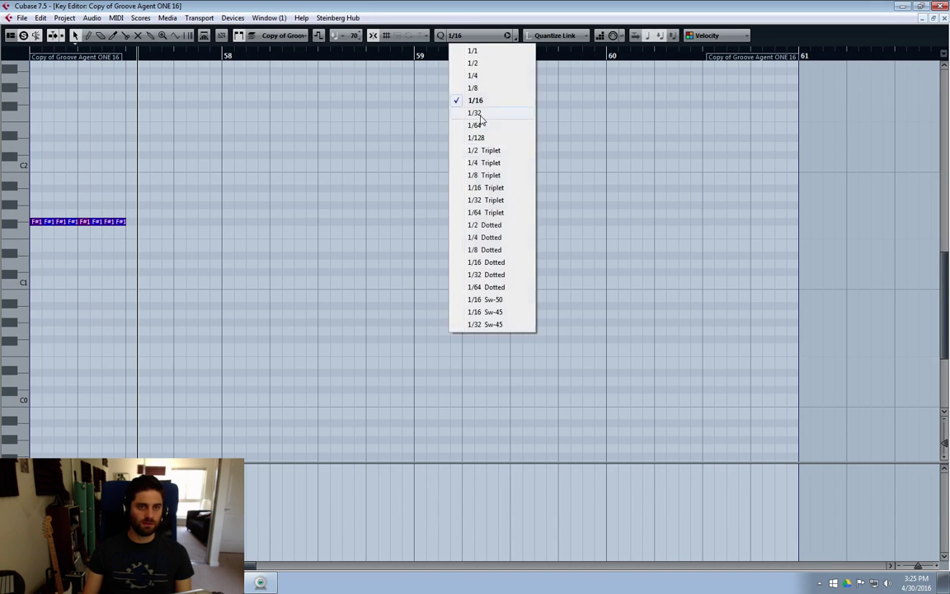
pyautogui.click(505, 301)
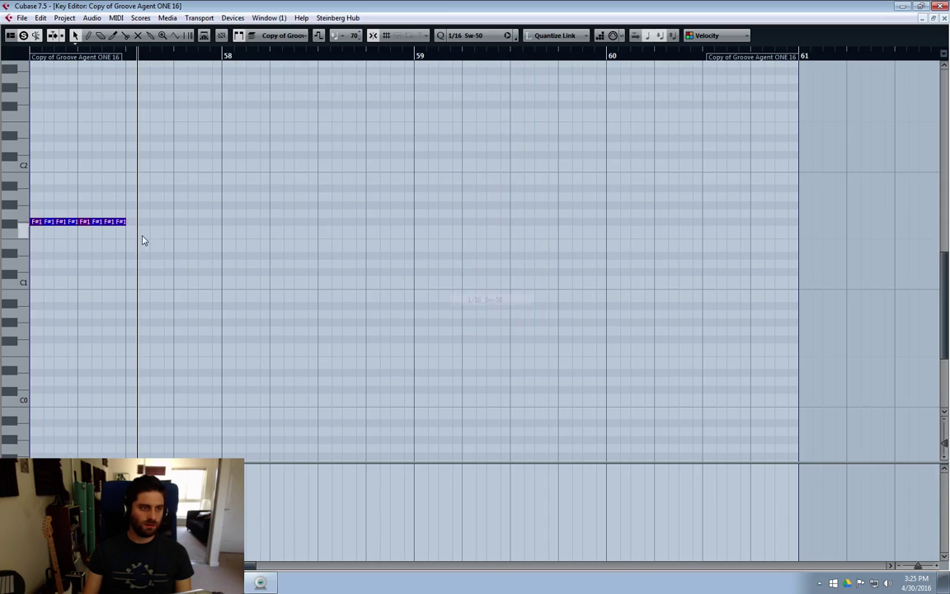
pyautogui.moveTo(137, 187); pyautogui.dragTo(38, 252)
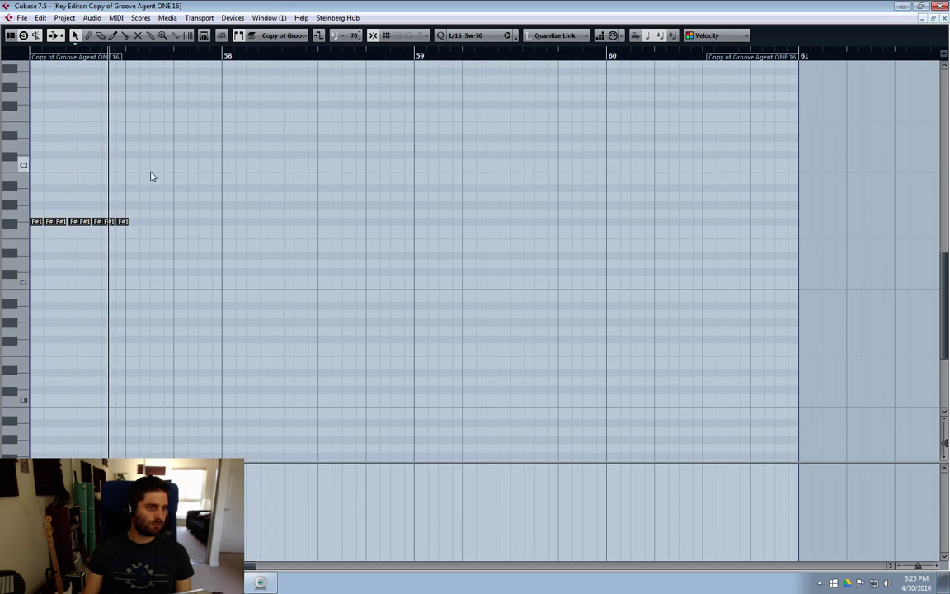
# Step: Duplicate the eight swung F#1 notes across the second half of bar 57
pyautogui.moveTo(151, 174); pyautogui.dragTo(35, 257)
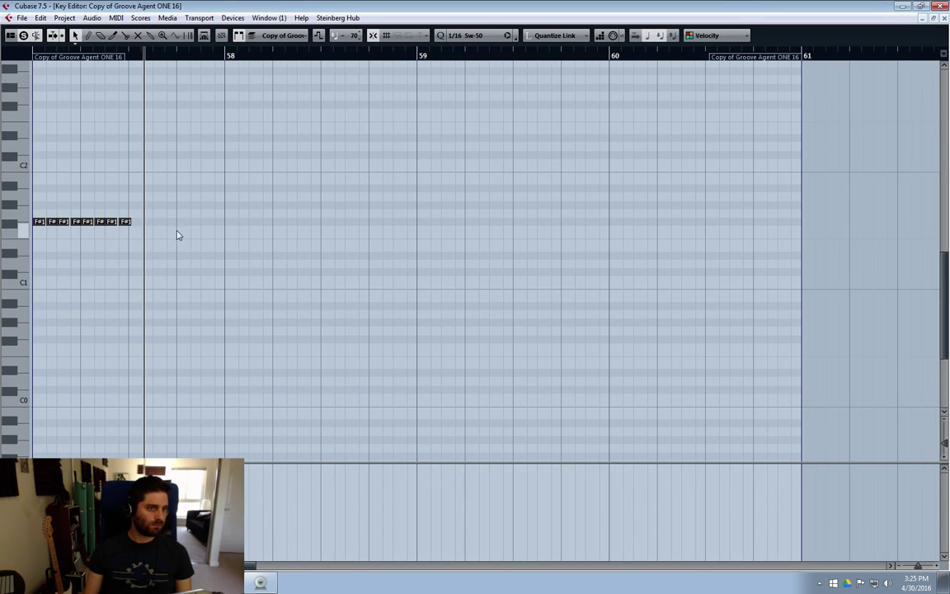
pyautogui.click(177, 236)
pyautogui.moveTo(142, 185); pyautogui.dragTo(38, 261)
pyautogui.hotkey('ctrl', 'd')
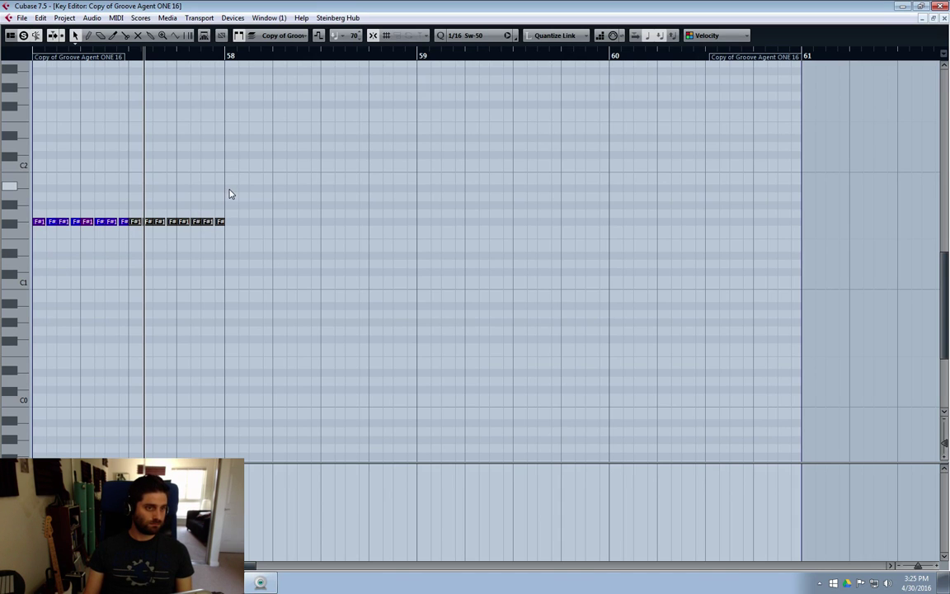
# Step: Play back bar 57 and duplicate its F#1 notes into bar 58
pyautogui.click(33, 56)
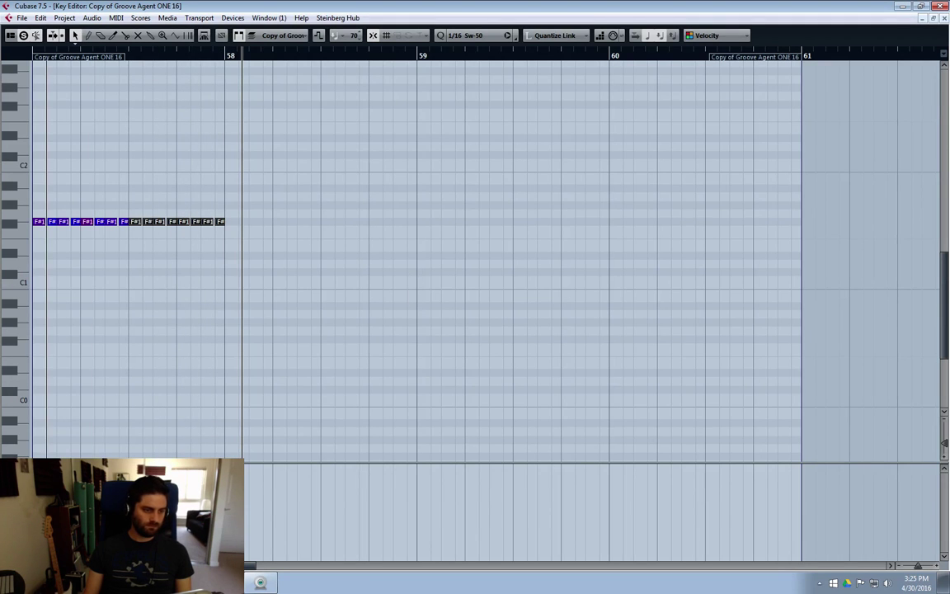
pyautogui.press('space')
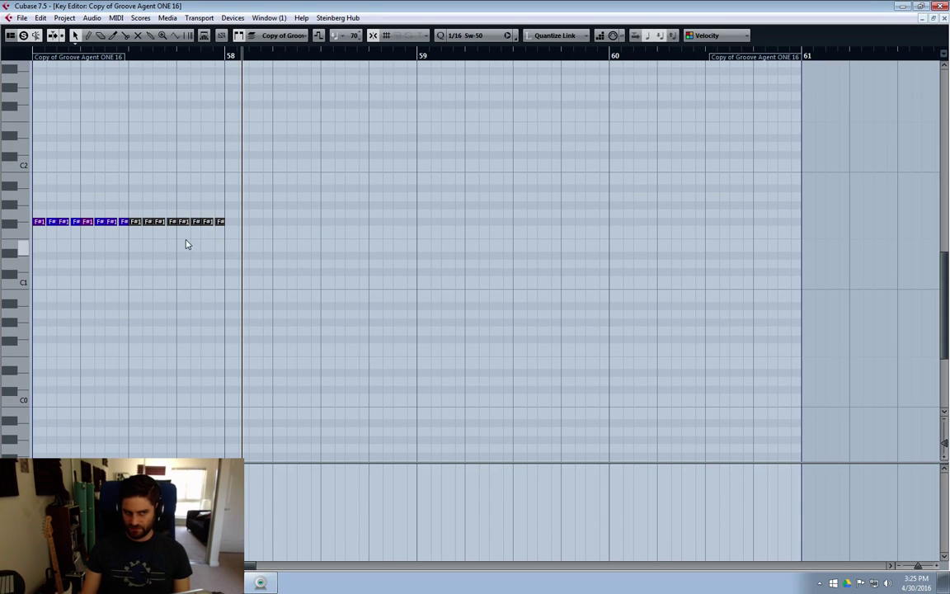
pyautogui.moveTo(278, 192); pyautogui.dragTo(162, 273)
pyautogui.hotkey('ctrl', 'd')
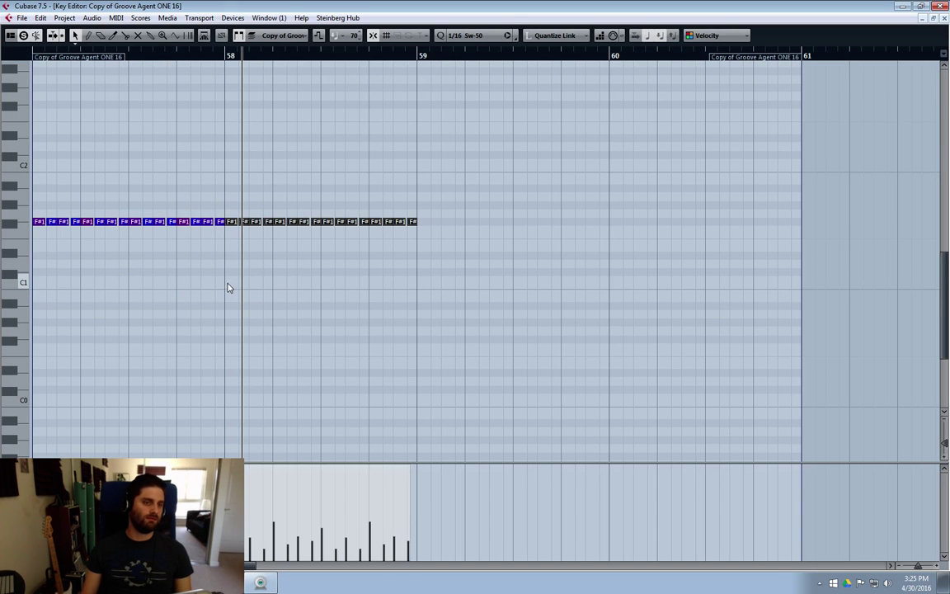
# Step: Try transposing all the F#1 notes in bars 57 and 58 up and down by an octave
pyautogui.moveTo(476, 184); pyautogui.dragTo(177, 268)
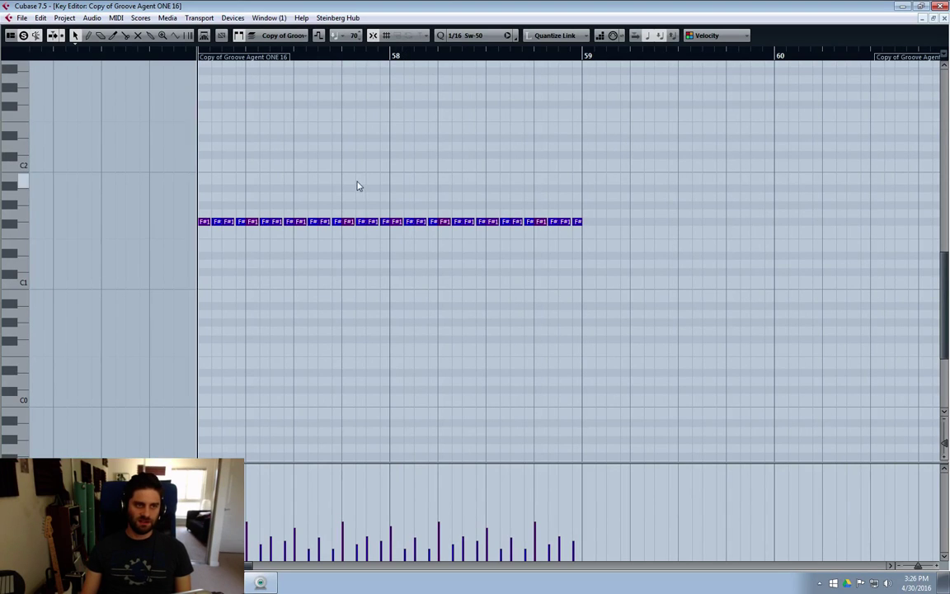
pyautogui.moveTo(636, 198); pyautogui.dragTo(461, 151)
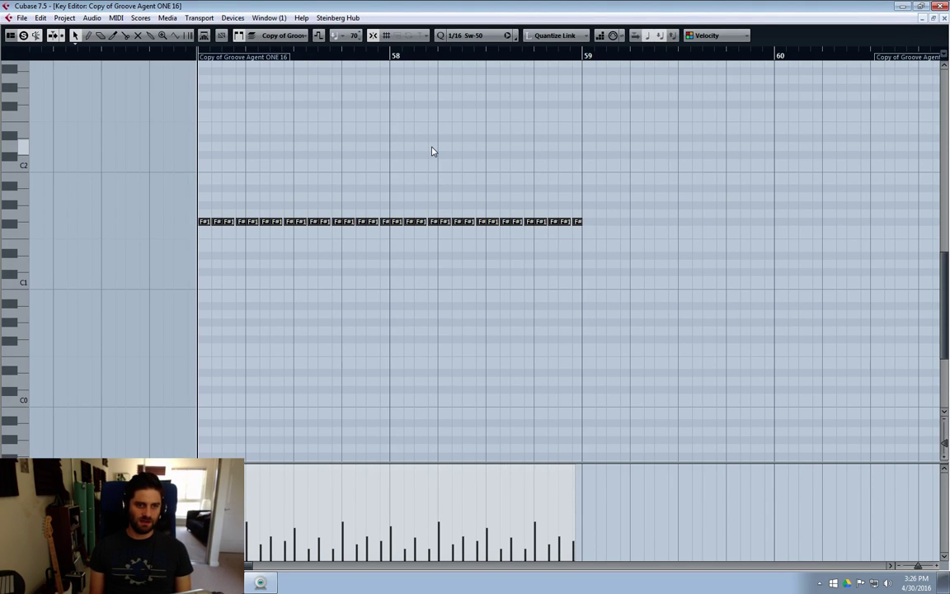
pyautogui.hotkey('shift', 'Up')
pyautogui.hotkey('shift', 'Down')
pyautogui.hotkey('shift', 'Down')
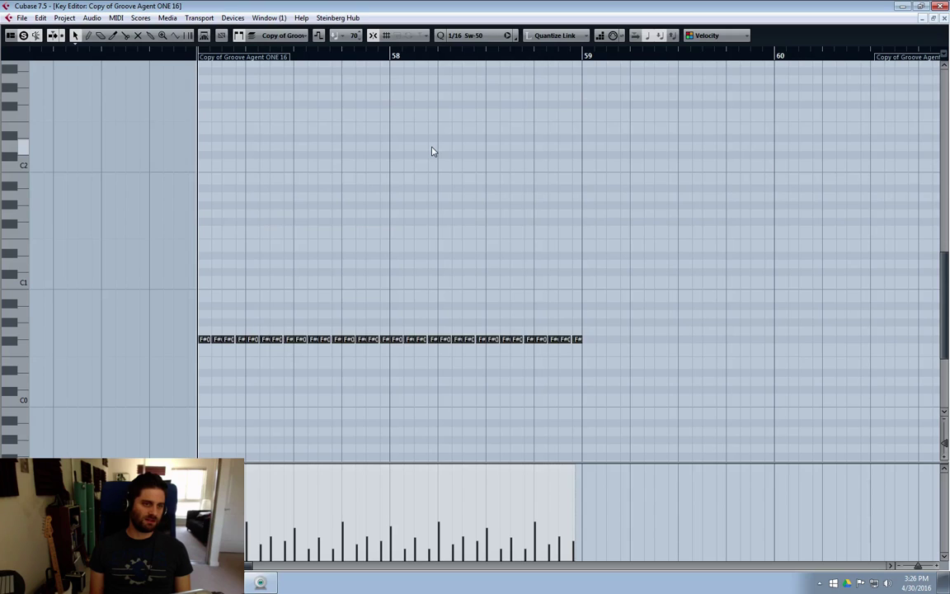
pyautogui.hotkey('shift', 'Up')
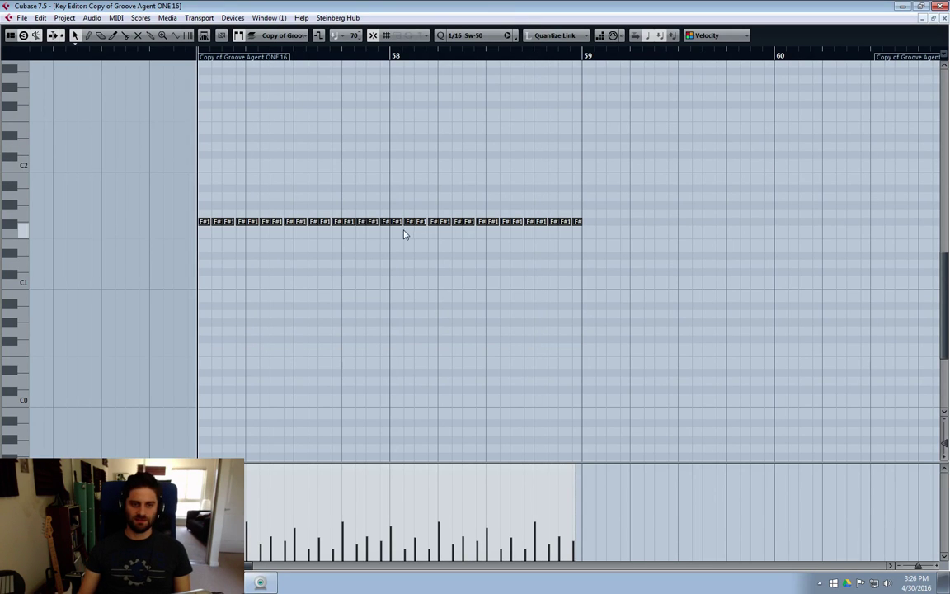
# Step: Set the playback position shortly before bar 57 and close the Key Editor
pyautogui.click(229, 169)
pyautogui.click(149, 55)
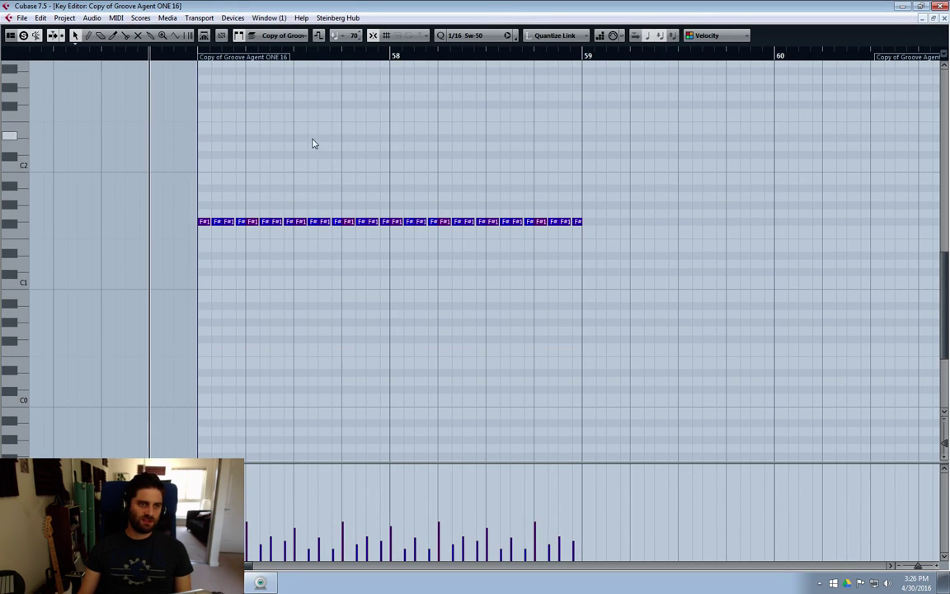
pyautogui.click(944, 18)
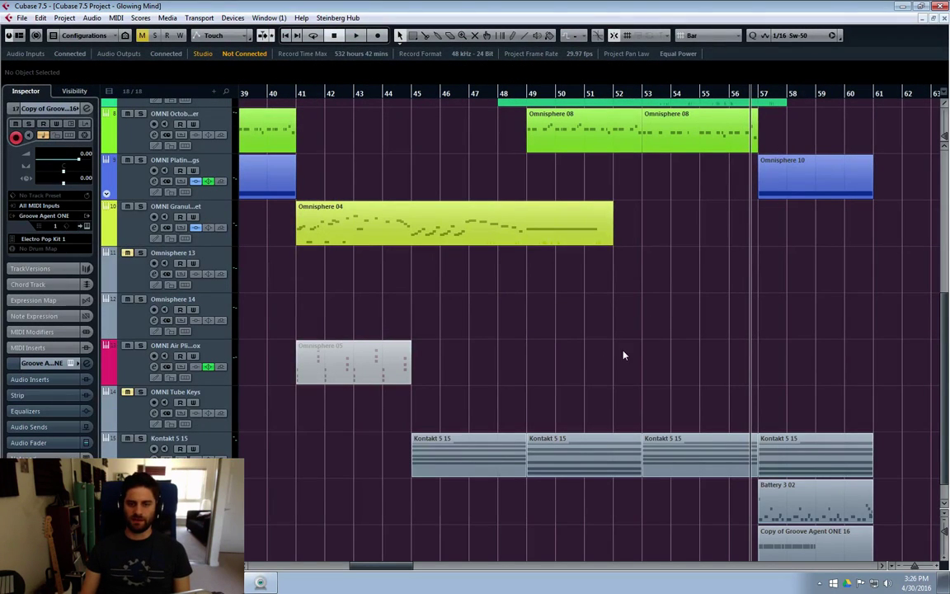
# Step: Review the lead-in to bar 57 by setting the playback position at bars 53, 57 and about 56
pyautogui.click(644, 105)
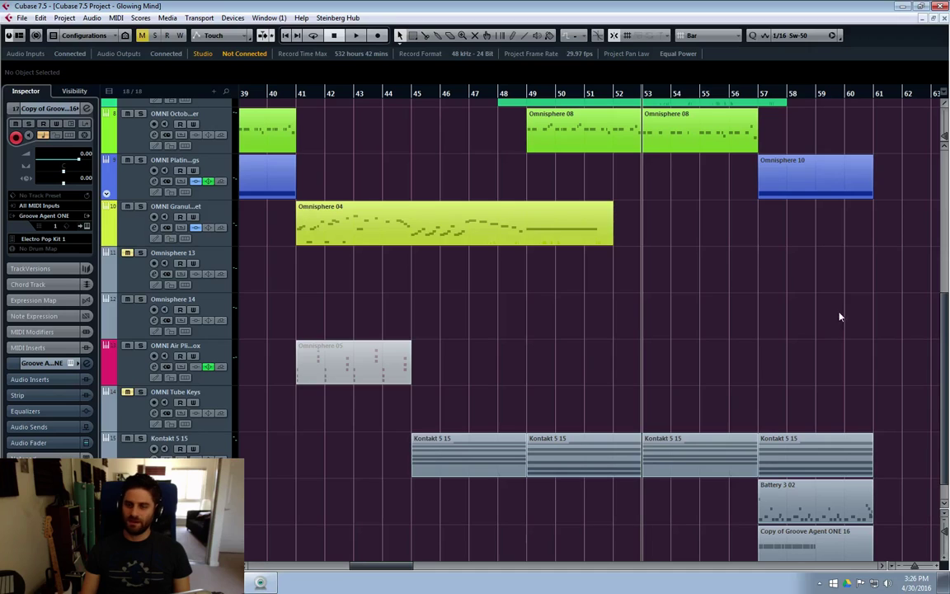
pyautogui.click(757, 96)
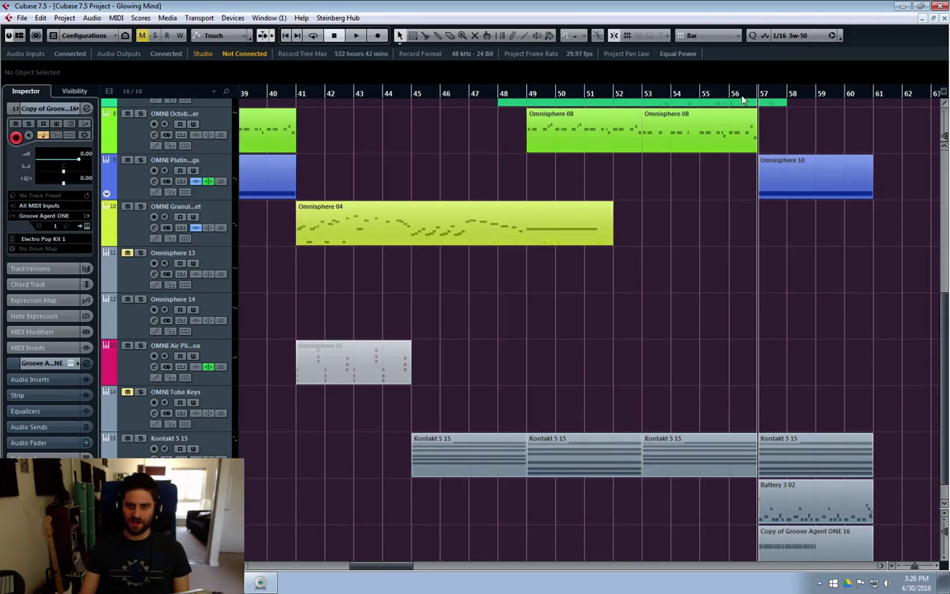
pyautogui.click(732, 95)
pyautogui.scroll(-1, 791, 237)
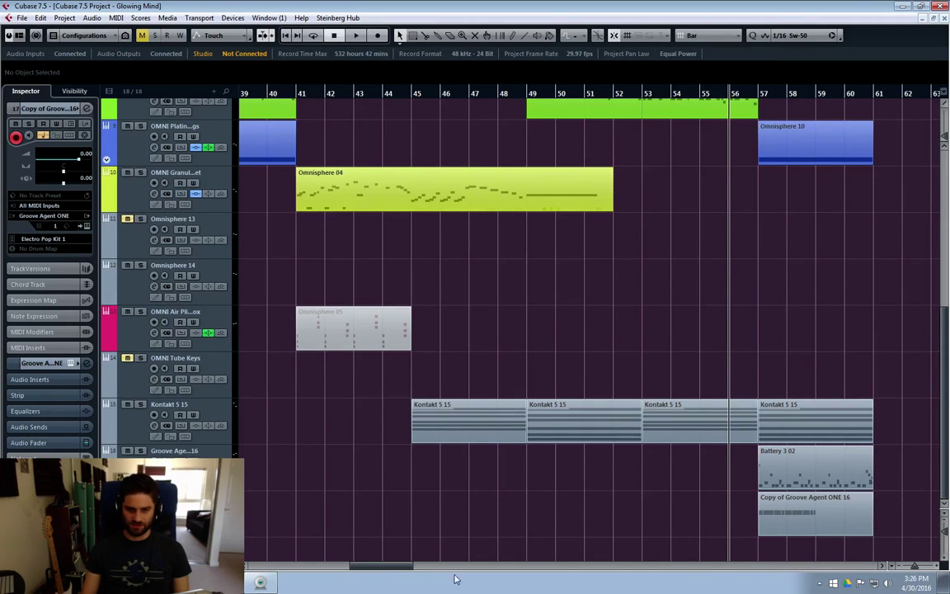
pyautogui.hscroll(5, 637, 351)
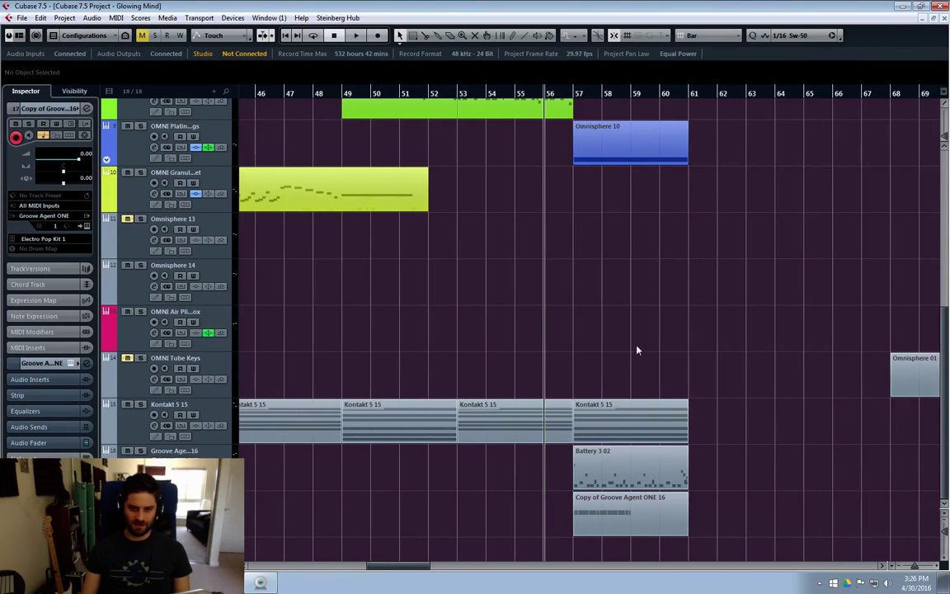
# Step: Duplicate the F#1 notes of the Copy of Groove Agent ONE 16 part through bar 60, play them from bar 57 and close the editor
pyautogui.click(576, 94)
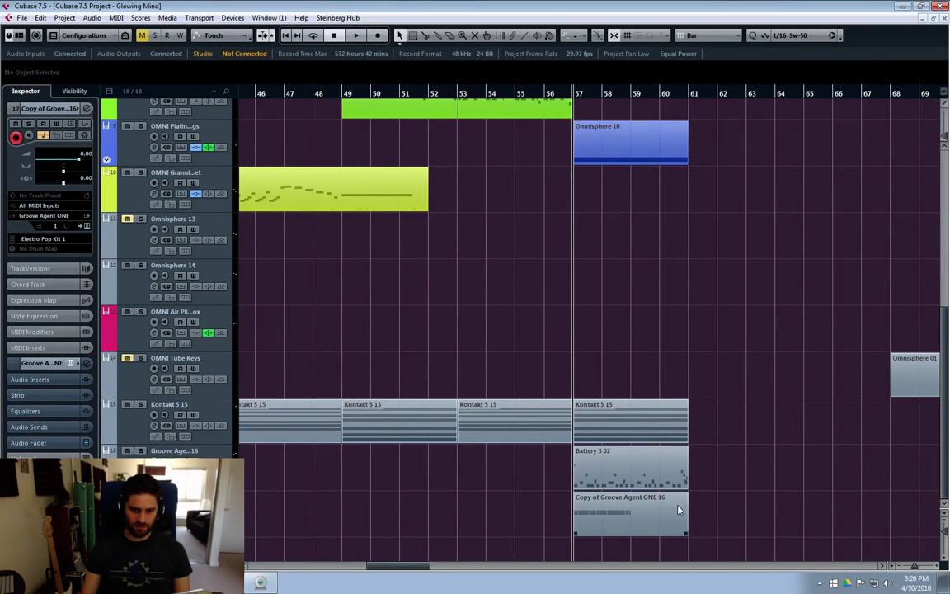
pyautogui.doubleClick(617, 528)
pyautogui.moveTo(440, 192); pyautogui.dragTo(42, 270)
pyautogui.hotkey('ctrl', 'd')
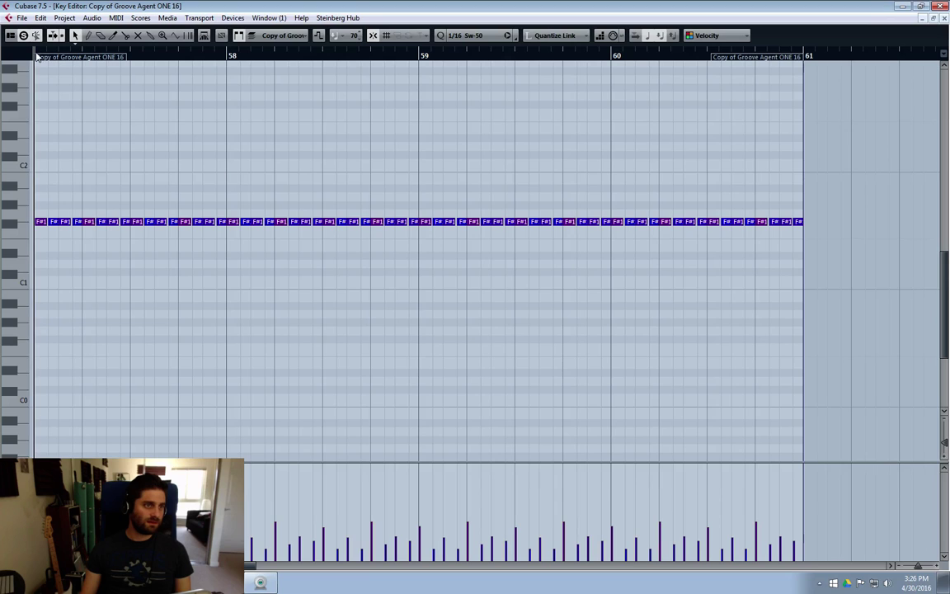
pyautogui.press('space')
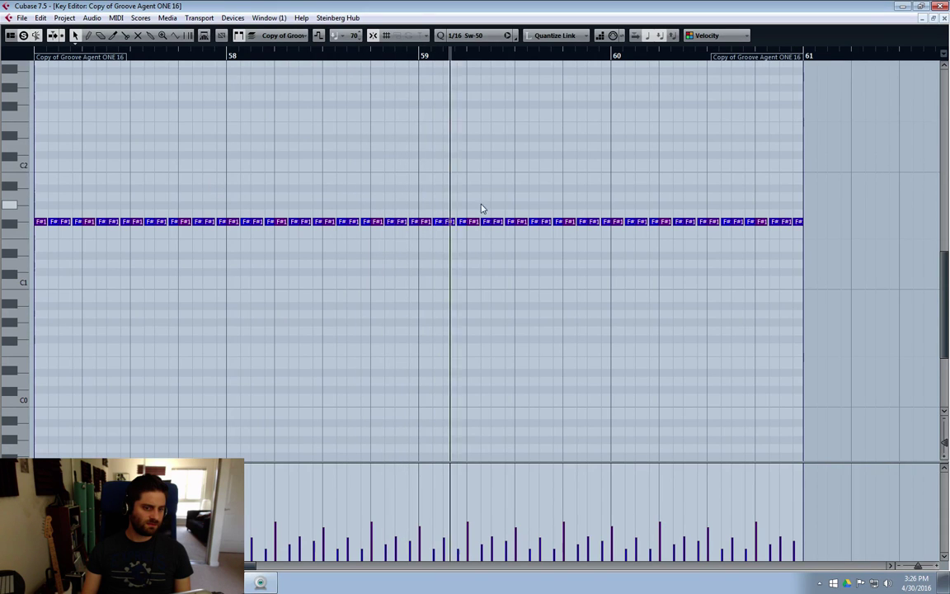
pyautogui.click(934, 20)
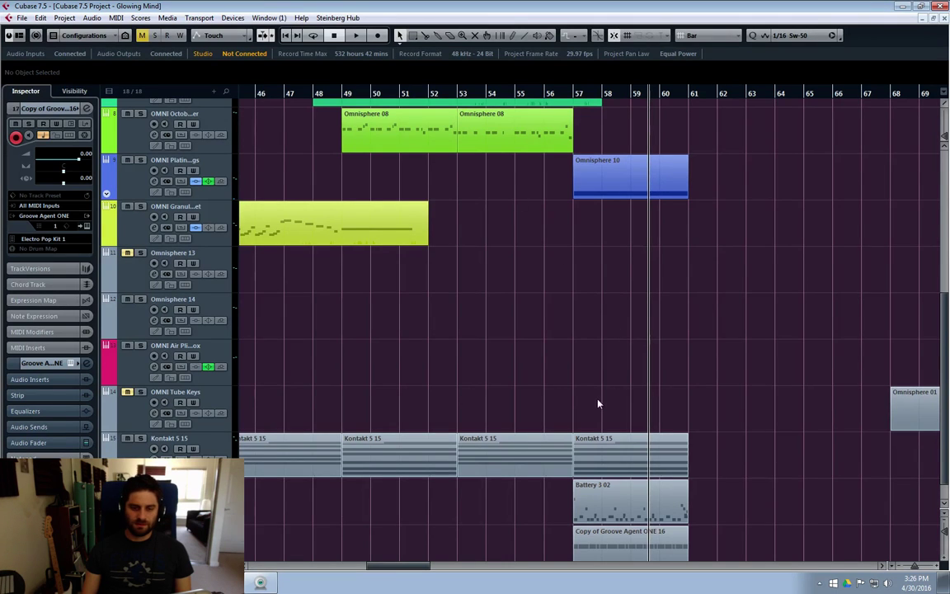
# Step: Lower the Copy of Groove Agent ONE 16 channel volume to -2.90 and close its channel settings
pyautogui.scroll(-1, 599, 404)
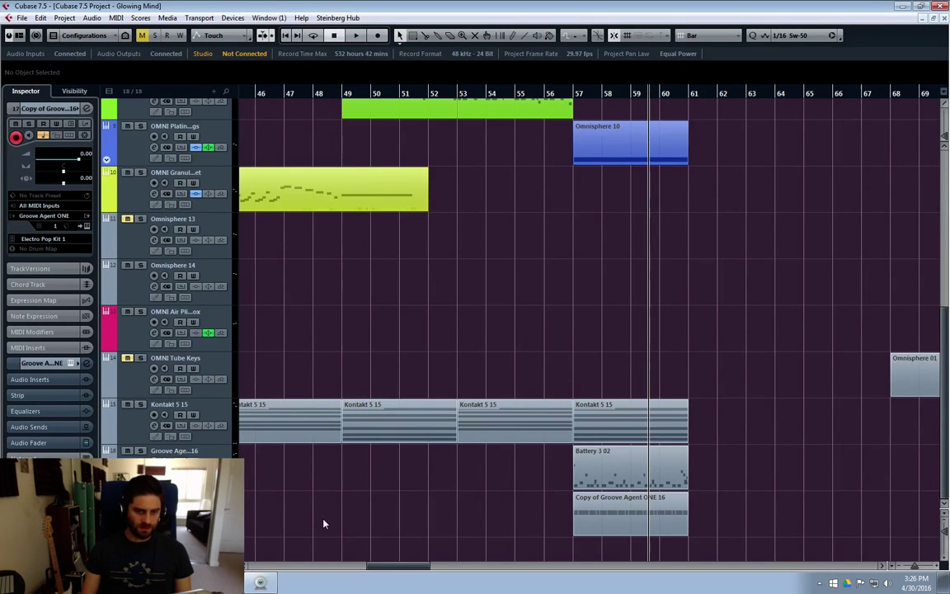
pyautogui.click(154, 518)
pyautogui.moveTo(723, 300); pyautogui.dragTo(723, 302)
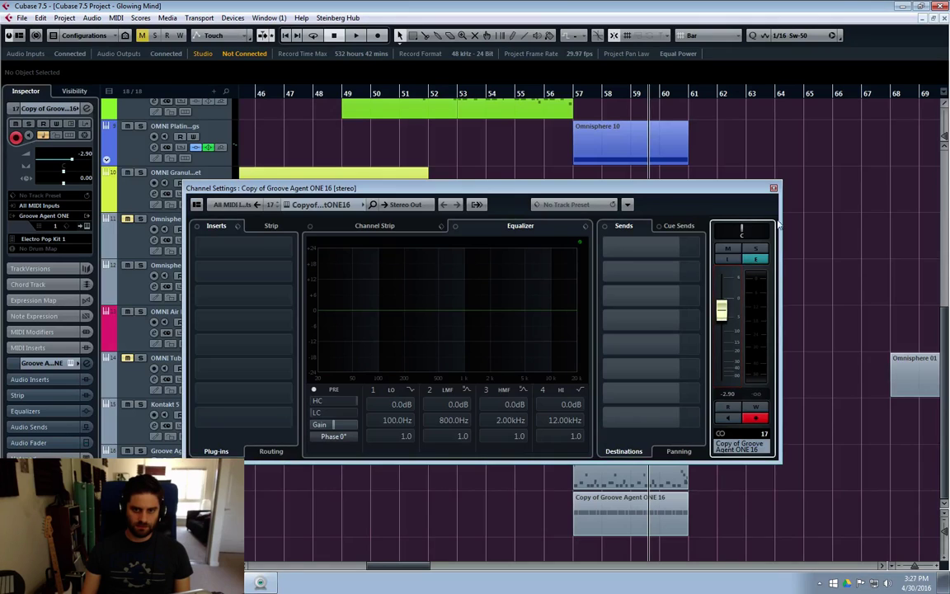
pyautogui.click(775, 186)
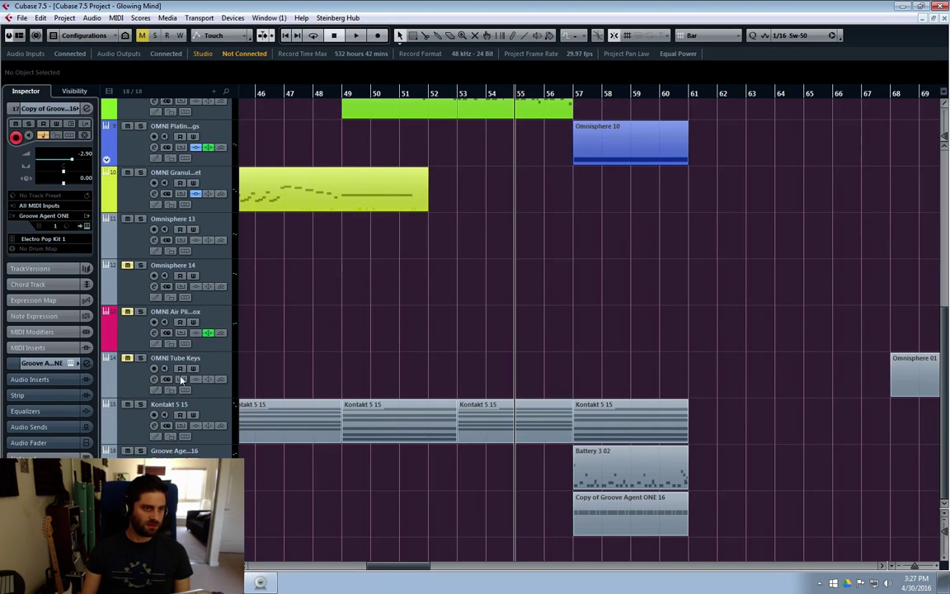
# Step: Move the muted OMNI Tube Keys, OMNI Air Plin...ox and Omnisphere 14 tracks to the end of the track list
pyautogui.moveTo(399, 565); pyautogui.dragTo(356, 566)
pyautogui.click(139, 386)
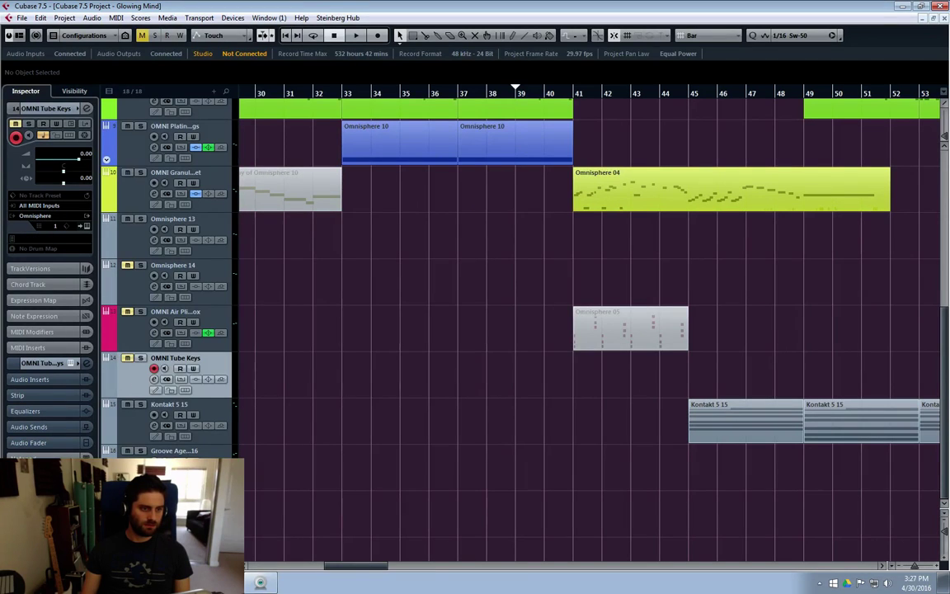
pyautogui.press('Delete')
pyautogui.moveTo(129, 337); pyautogui.dragTo(132, 534)
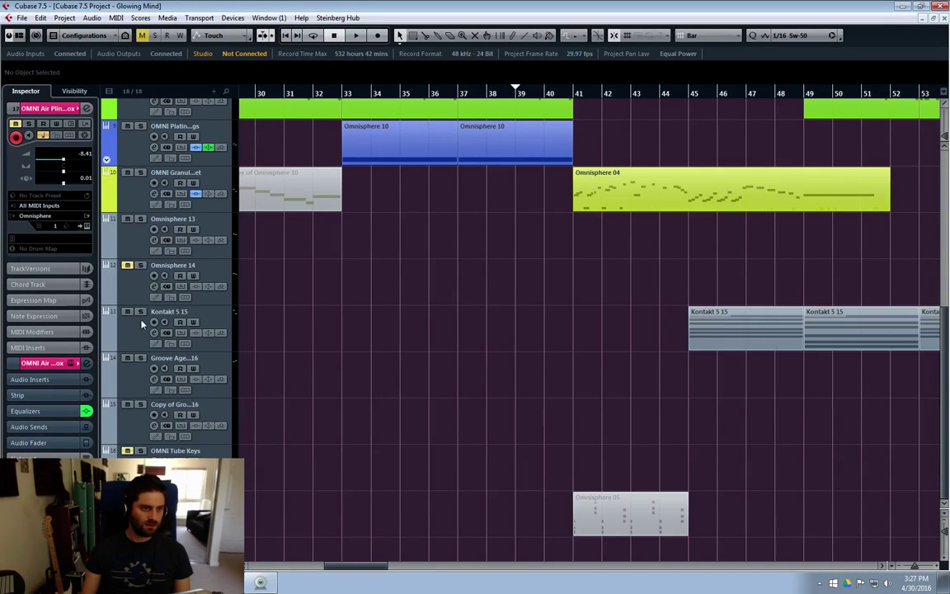
pyautogui.moveTo(126, 292); pyautogui.dragTo(133, 534)
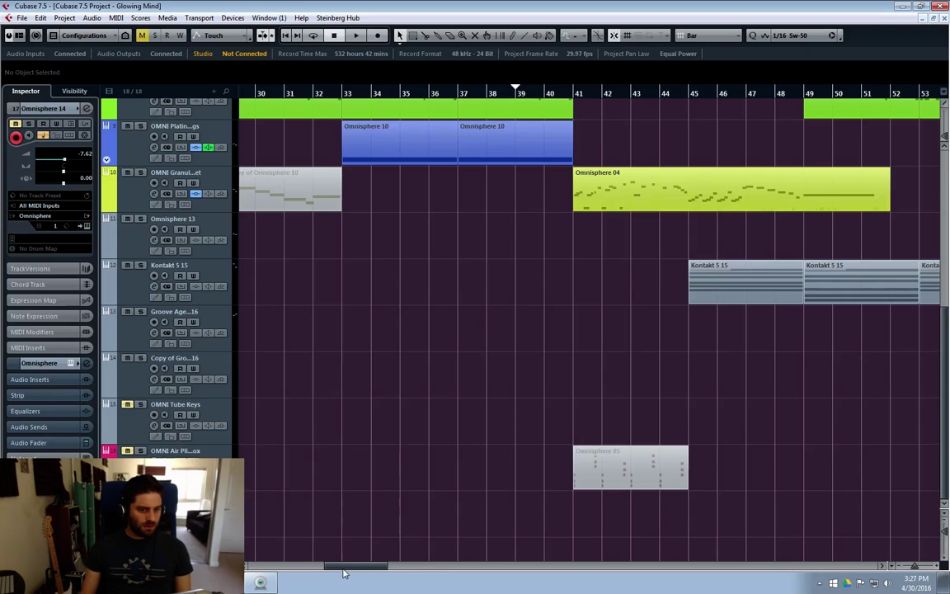
# Step: Mute the Omnisphere 13 track and move it directly below the Copy of Groove Agent ONE 16 track
pyautogui.moveTo(345, 571)
pyautogui.mouseDown()
pyautogui.moveTo(402, 577)
pyautogui.moveTo(410, 566)
pyautogui.moveTo(317, 566)
pyautogui.moveTo(419, 566)
pyautogui.moveTo(359, 566)
pyautogui.mouseUp()
pyautogui.scroll(4, 635, 422)
pyautogui.click(126, 419)
pyautogui.scroll(-3, 125, 419)
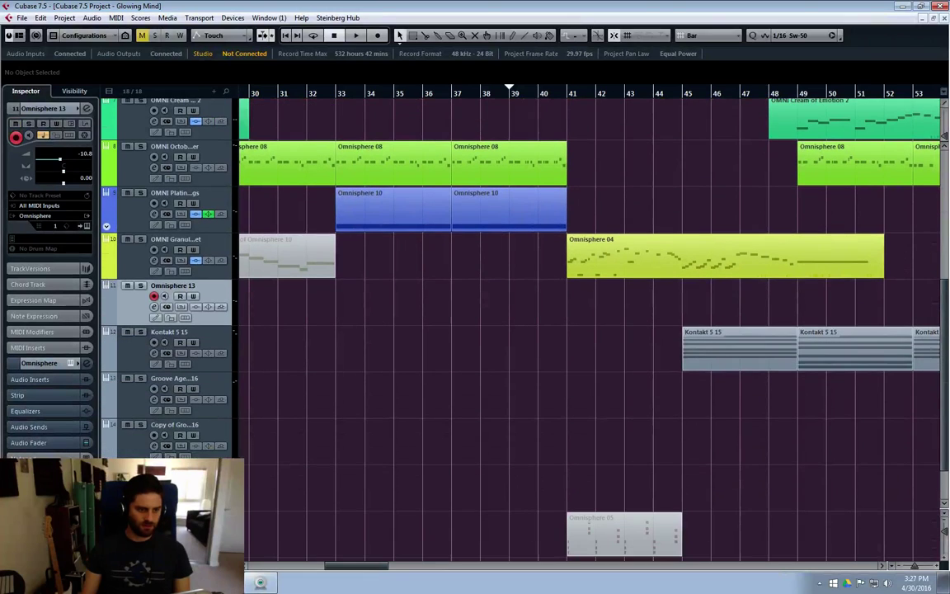
pyautogui.moveTo(132, 314); pyautogui.dragTo(156, 456)
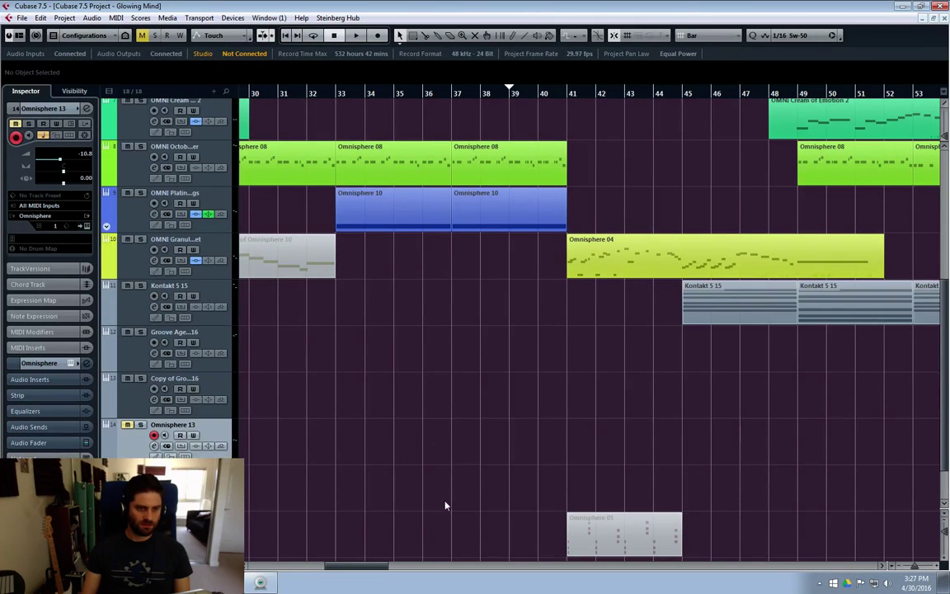
# Step: Set the playback position at bar 53 and start playback towards the bar 57 section
pyautogui.moveTo(362, 570); pyautogui.dragTo(398, 568)
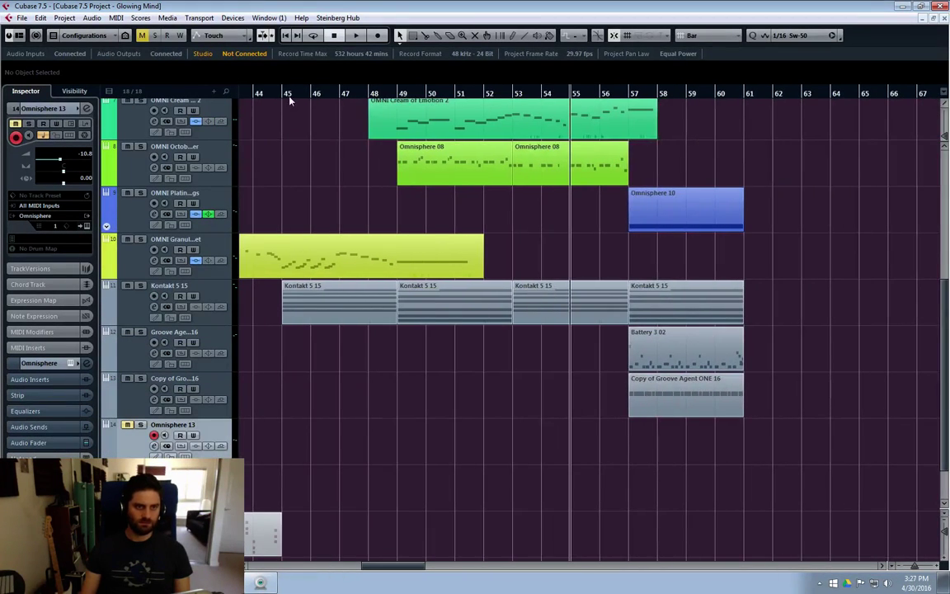
pyautogui.click(397, 93)
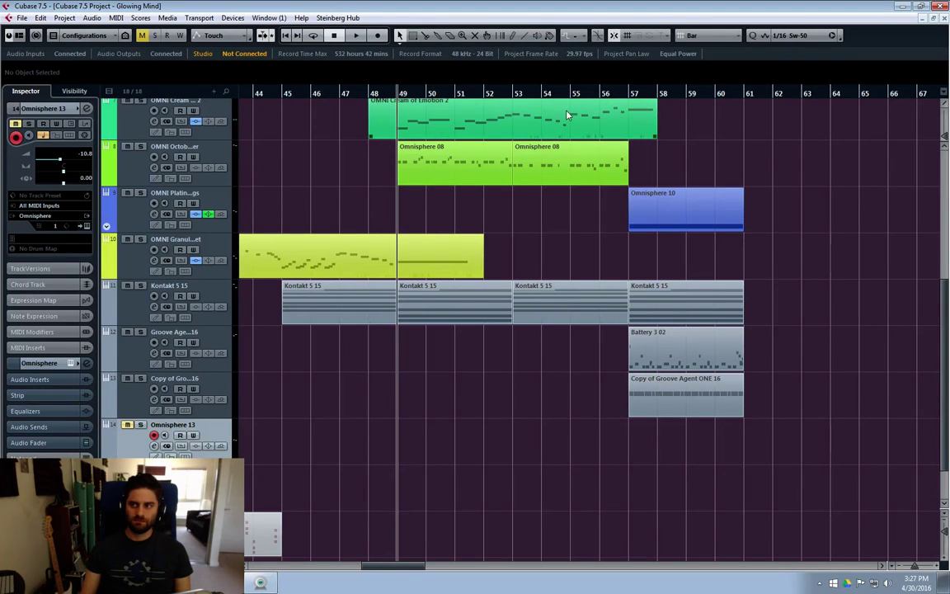
pyautogui.click(516, 94)
pyautogui.press('space')
pyautogui.scroll(2, 799, 267)
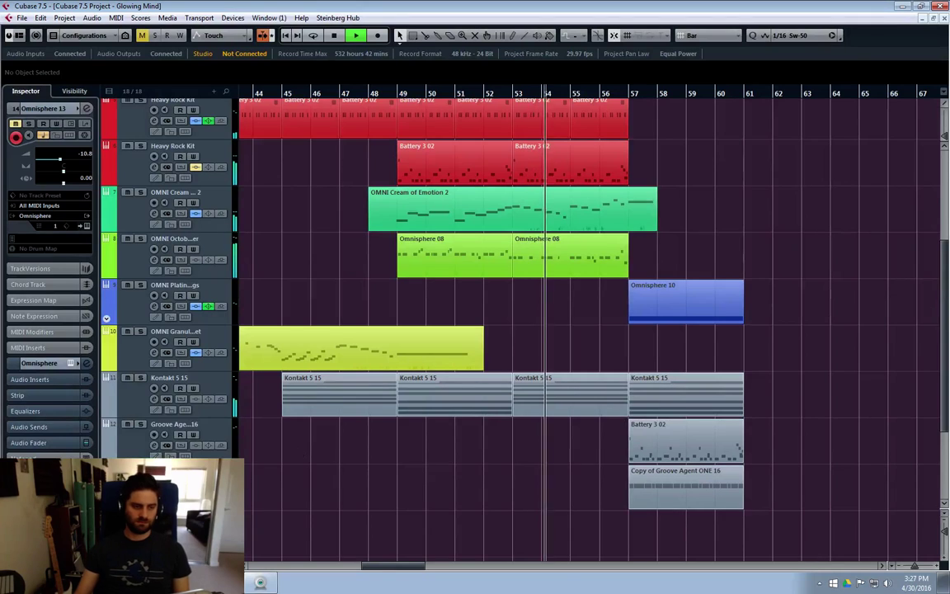
# Step: Select the Copy of Groove Agent ONE 16 track and look through all tracks while bars 57 to 61 play
pyautogui.click(212, 432)
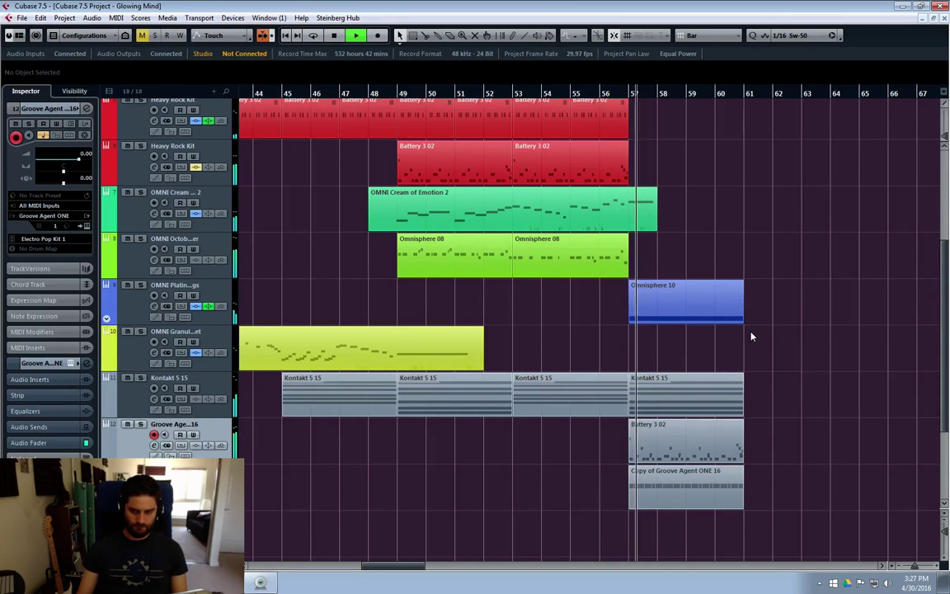
pyautogui.click(334, 482)
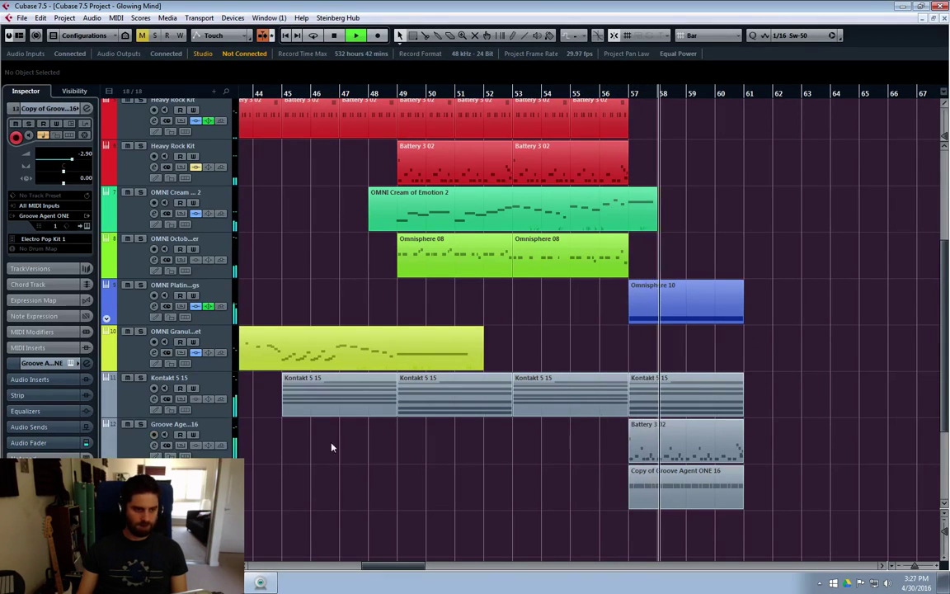
pyautogui.scroll(4, 771, 367)
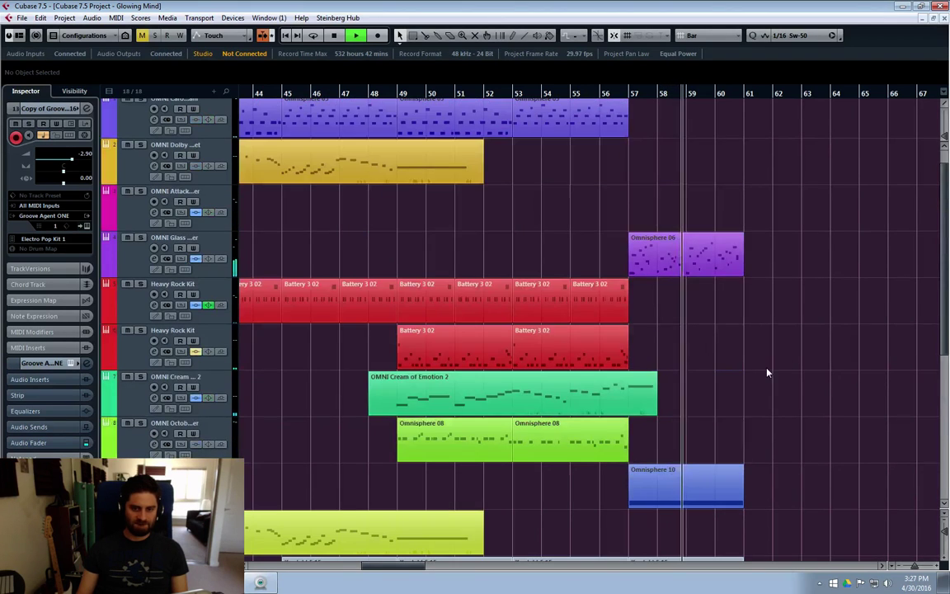
pyautogui.scroll(-4, 767, 373)
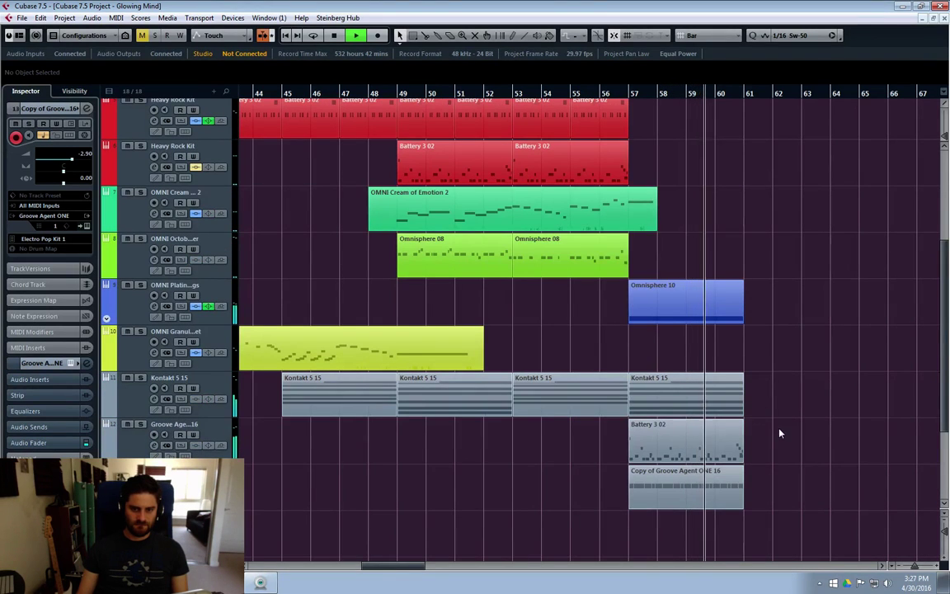
pyautogui.scroll(5, 780, 433)
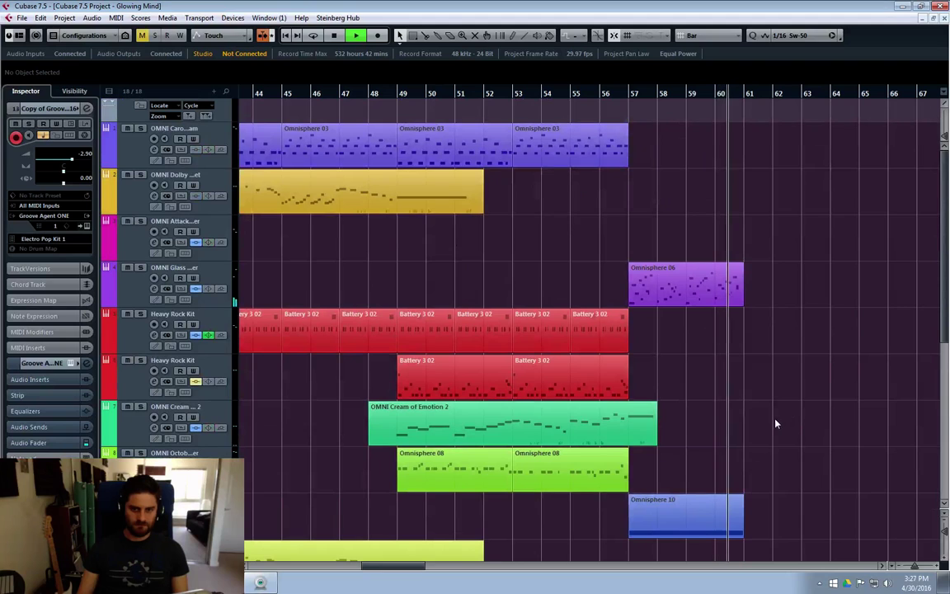
pyautogui.scroll(-2, 771, 421)
pyautogui.scroll(2, 768, 420)
pyautogui.scroll(-8, 804, 396)
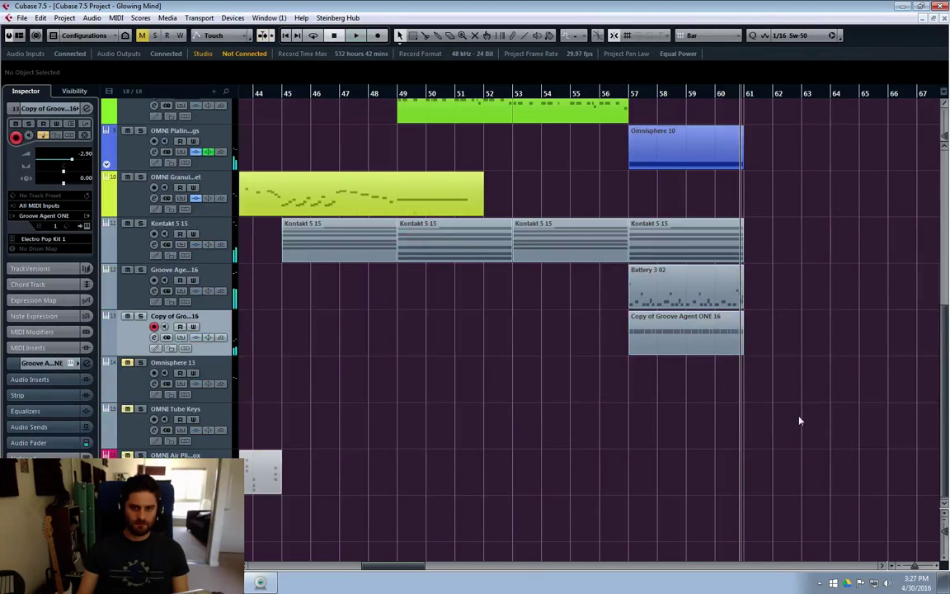
# Step: Replace the A1, G1 and F1 notes ending bar 60 of the Battery 3 02 part with one D1 note before the last two
pyautogui.doubleClick(730, 295)
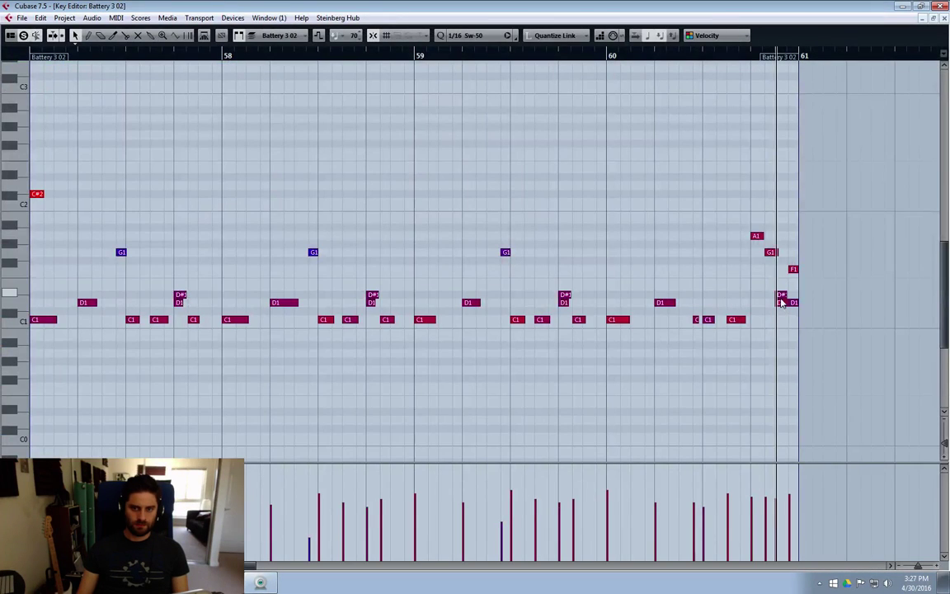
pyautogui.click(756, 236)
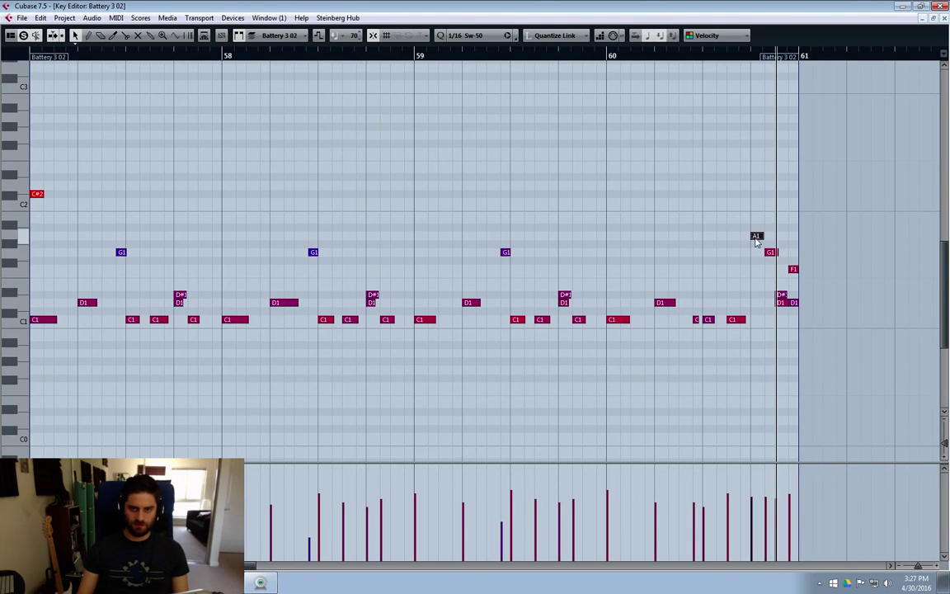
pyautogui.moveTo(757, 240)
pyautogui.mouseDown()
pyautogui.moveTo(753, 179)
pyautogui.moveTo(755, 250)
pyautogui.mouseUp()
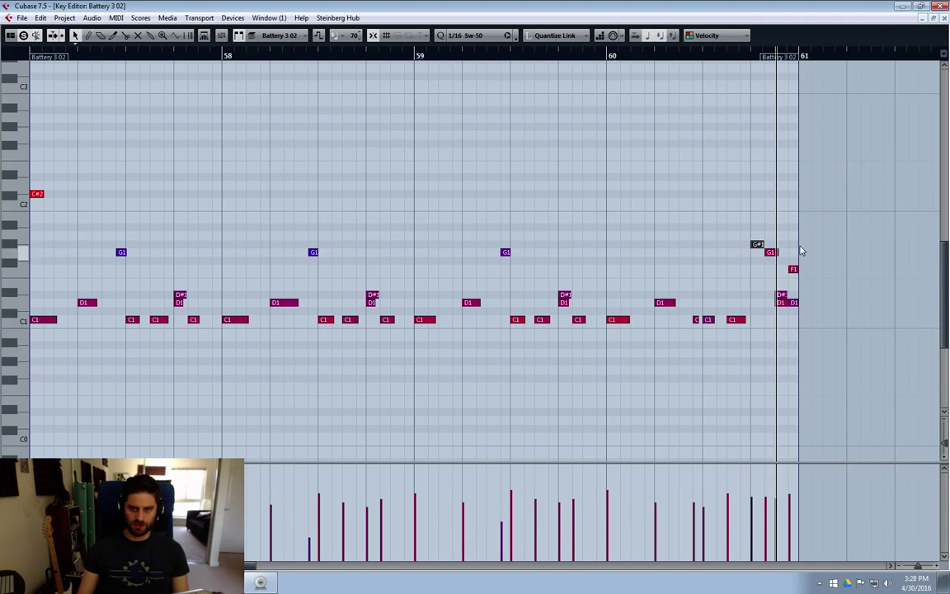
pyautogui.moveTo(823, 221); pyautogui.dragTo(770, 302)
pyautogui.press('Delete')
pyautogui.click(783, 295)
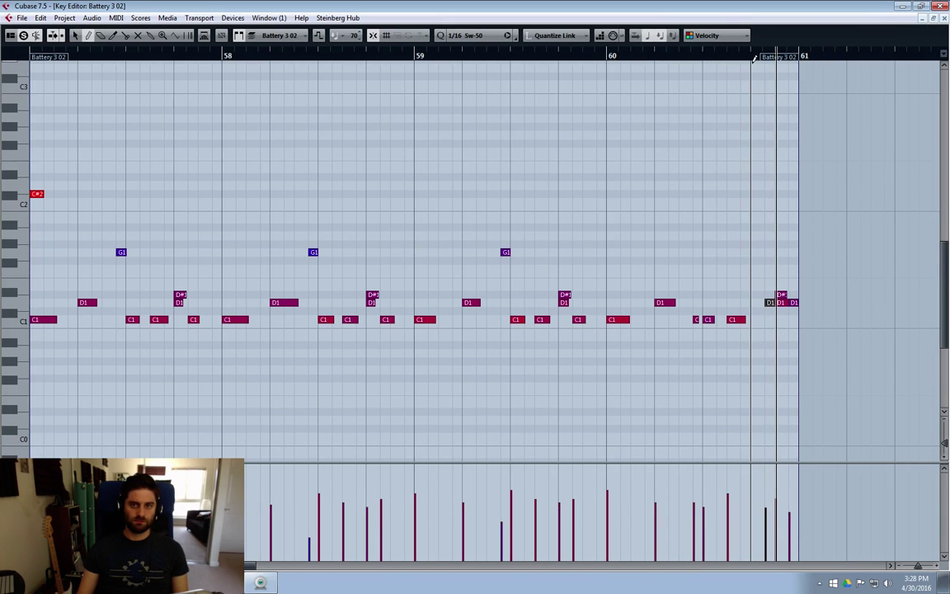
# Step: Play back the reworked fill at the end of bar 60, select its closing notes, and close the Key Editor
pyautogui.click(753, 58)
pyautogui.press('space')
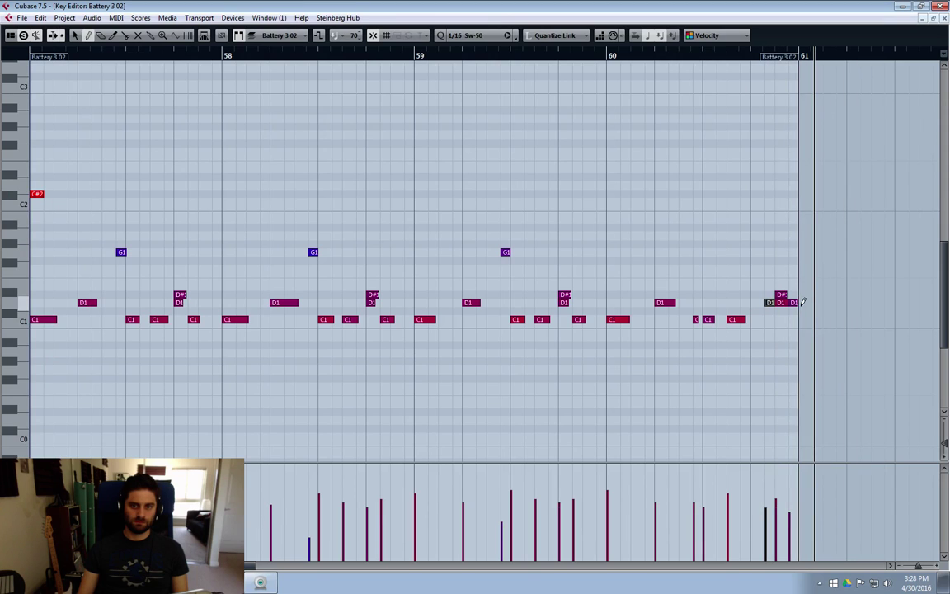
pyautogui.moveTo(814, 287); pyautogui.dragTo(768, 313)
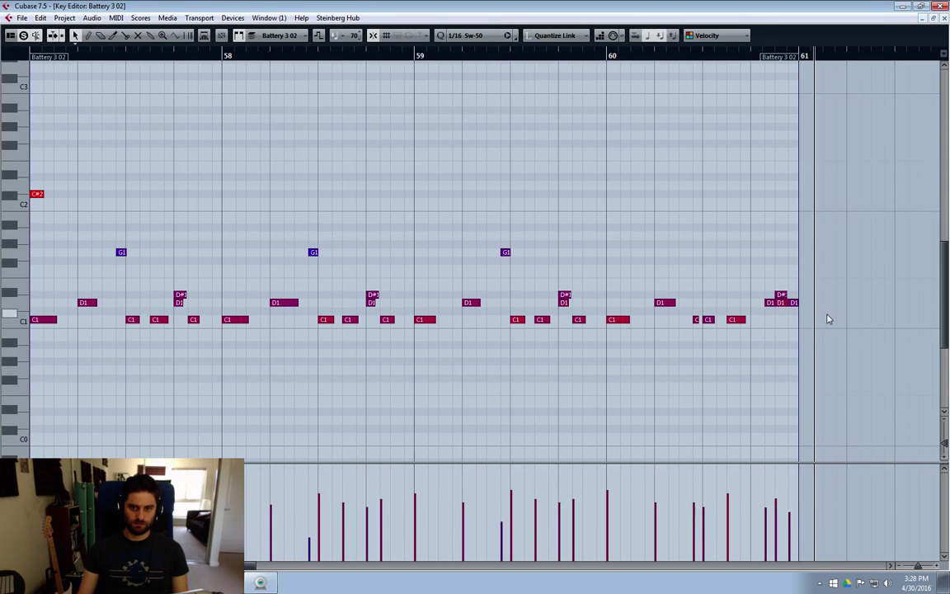
pyautogui.moveTo(806, 250); pyautogui.dragTo(763, 326)
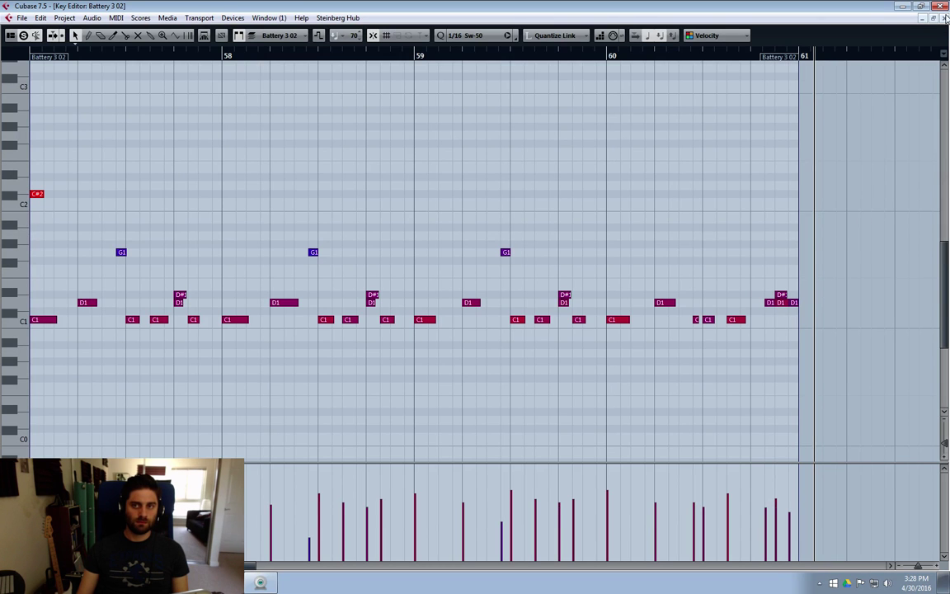
pyautogui.click(945, 18)
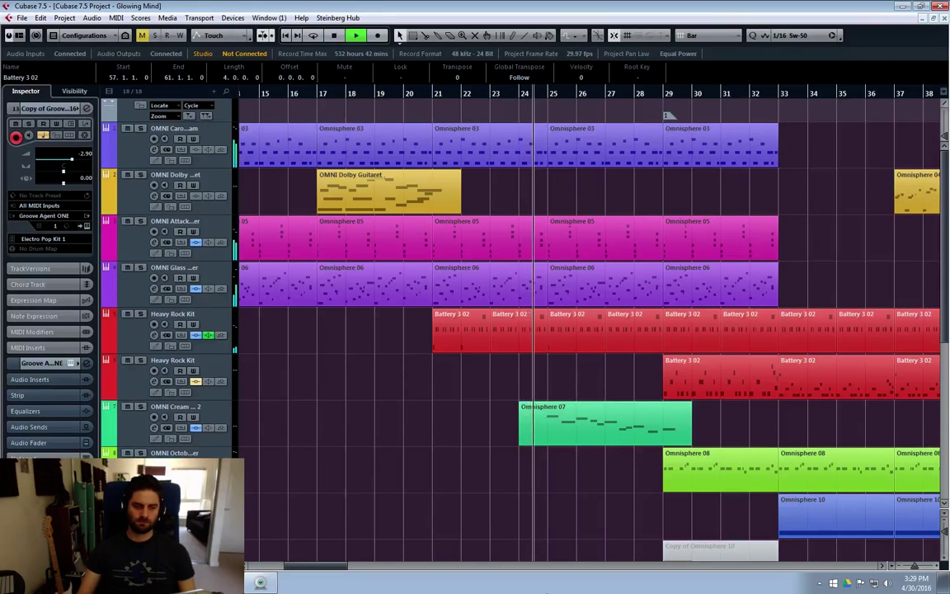
# Step: Follow the arrangement's playback from about bar 18 to bar 41, checking how the upper instrument and drum tracks build up
pyautogui.moveTo(298, 566); pyautogui.dragTo(318, 569)
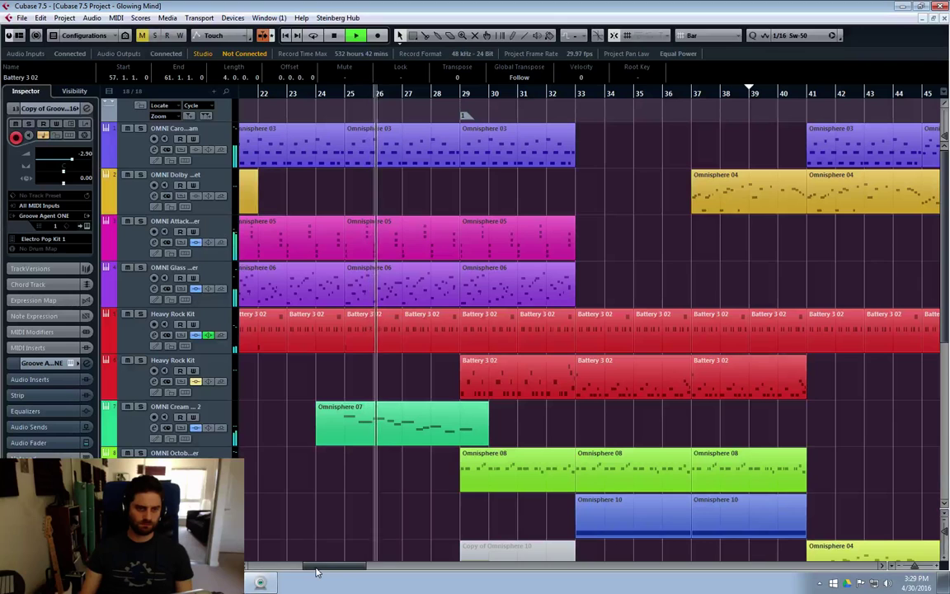
pyautogui.click(331, 540)
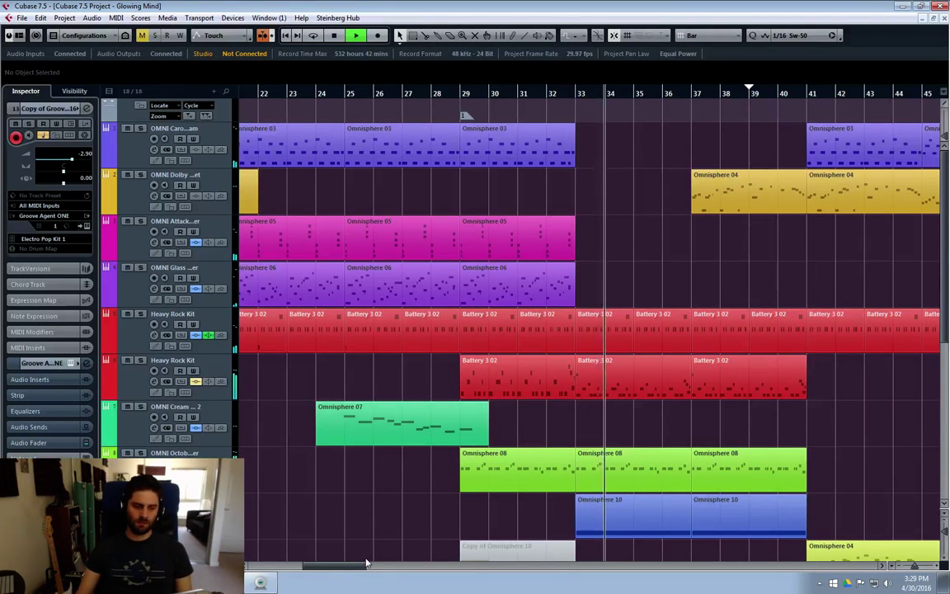
pyautogui.moveTo(348, 569); pyautogui.dragTo(374, 571)
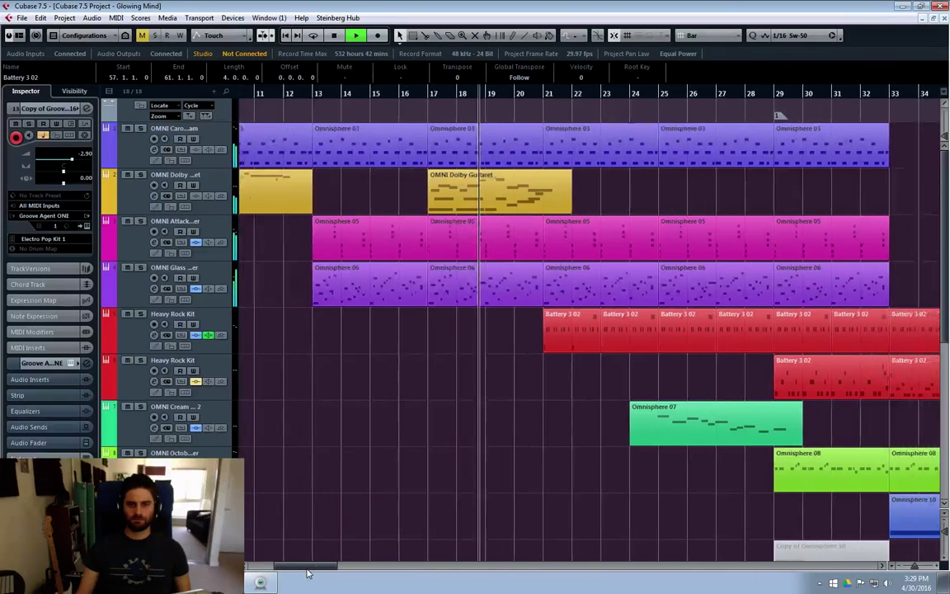
pyautogui.moveTo(307, 572); pyautogui.dragTo(318, 568)
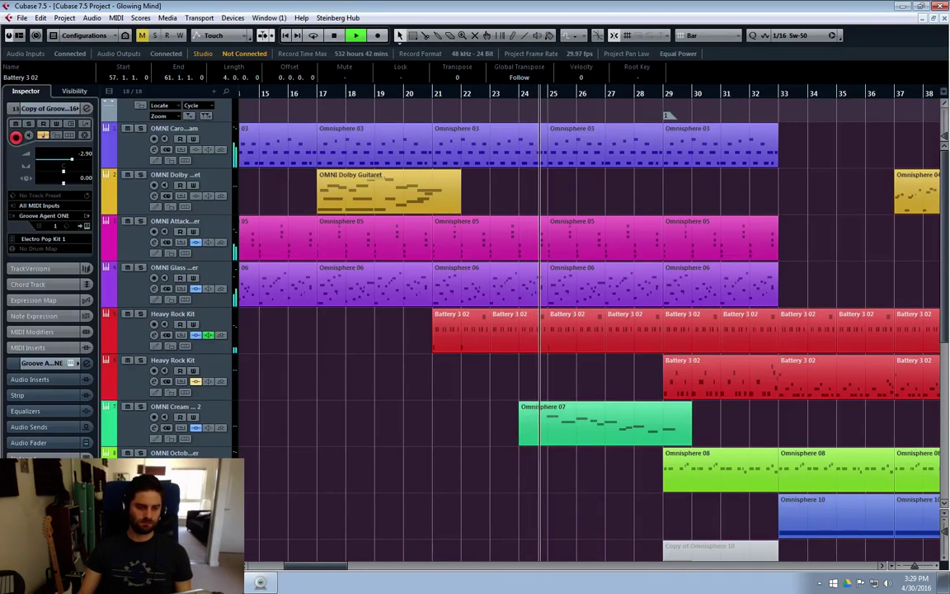
pyautogui.moveTo(298, 566)
pyautogui.mouseDown()
pyautogui.moveTo(329, 567)
pyautogui.moveTo(316, 571)
pyautogui.mouseUp()
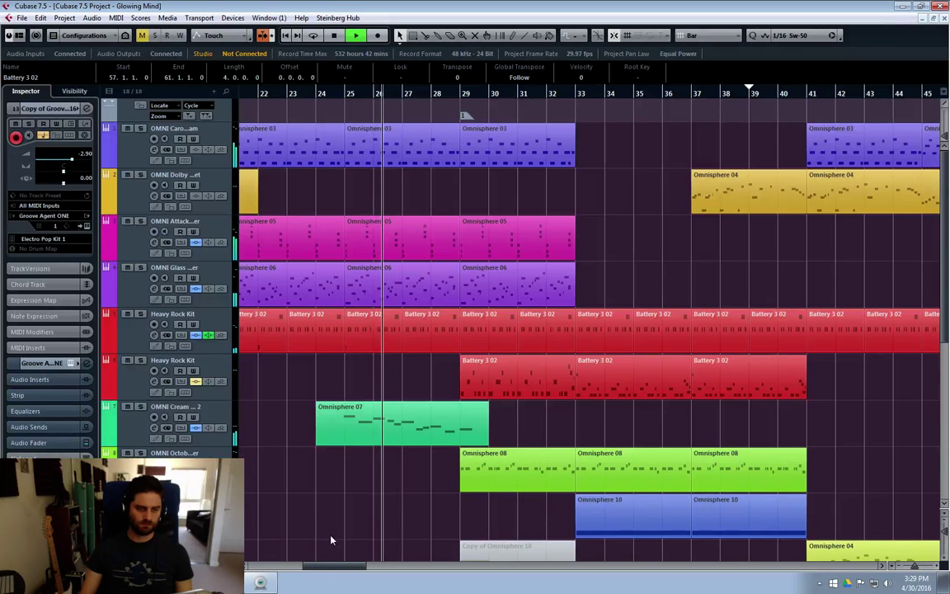
pyautogui.click(329, 541)
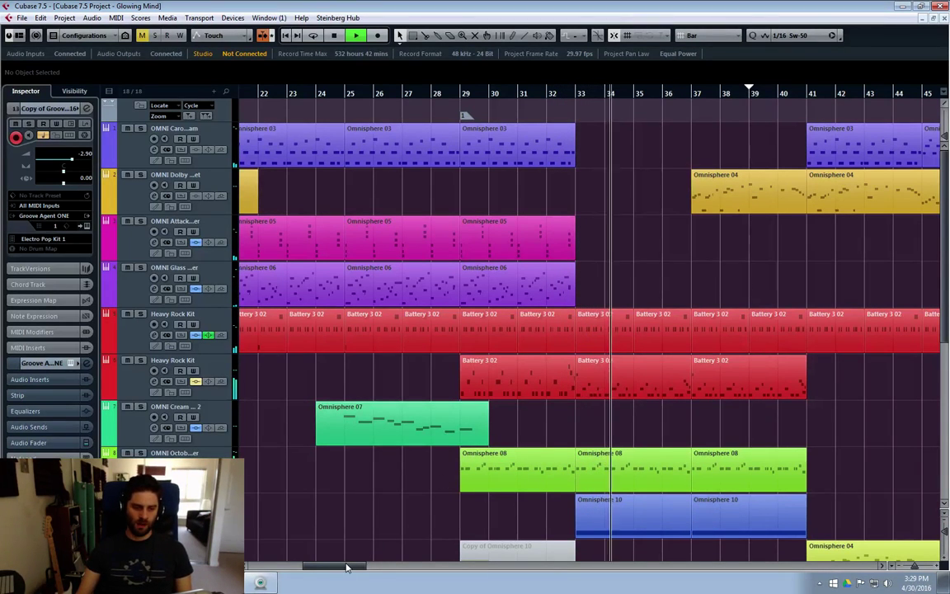
pyautogui.moveTo(365, 563); pyautogui.dragTo(392, 564)
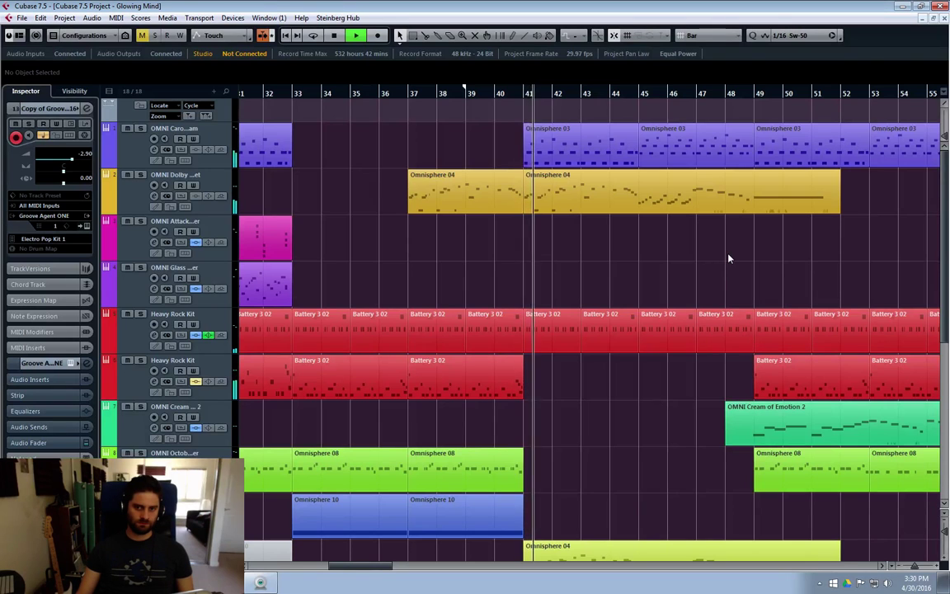
# Step: Look through all tracks while bars 41 to 59 play, and stop playback within the bar 57 section
pyautogui.scroll(-2, 725, 278)
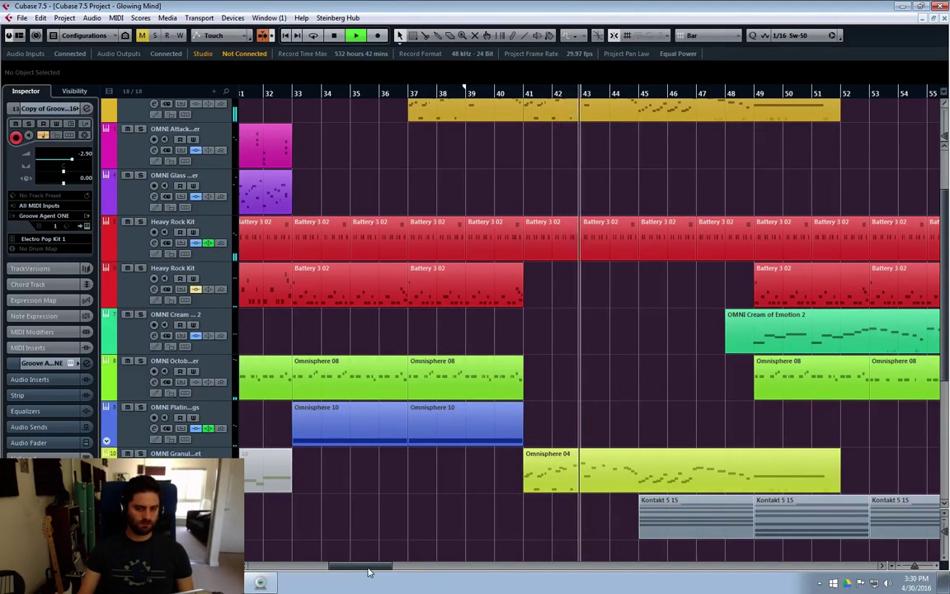
pyautogui.moveTo(368, 566); pyautogui.dragTo(385, 572)
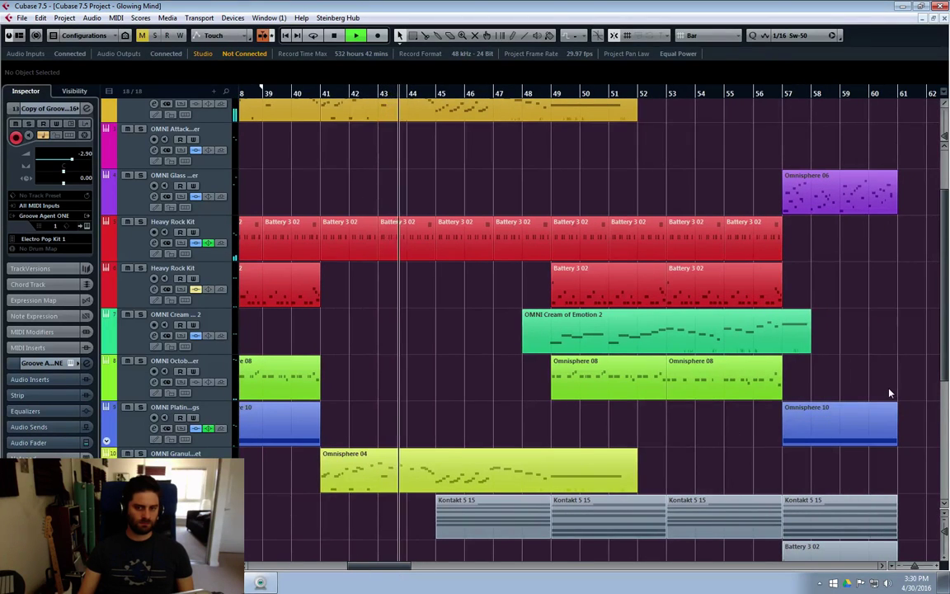
pyautogui.scroll(2, 889, 394)
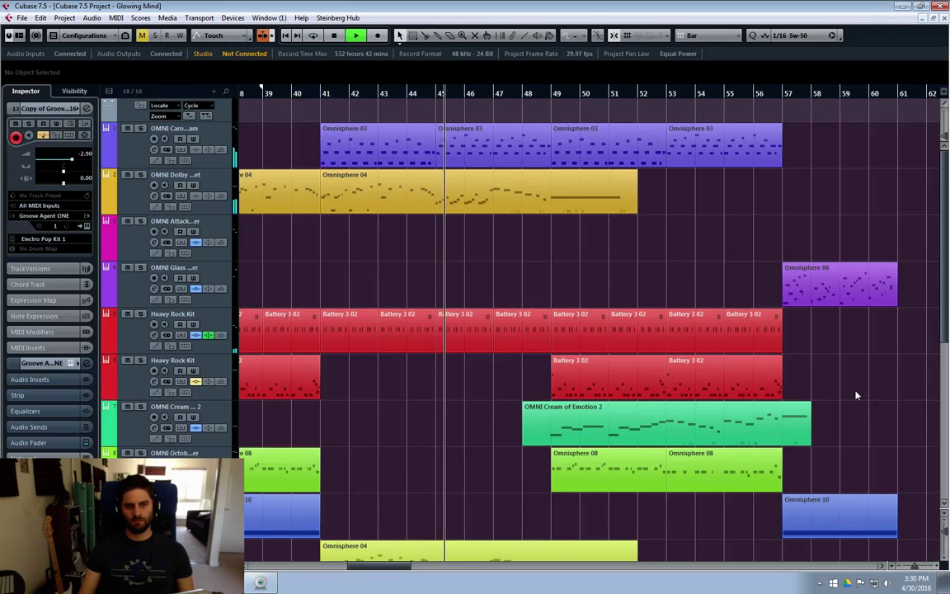
pyautogui.scroll(-4, 855, 395)
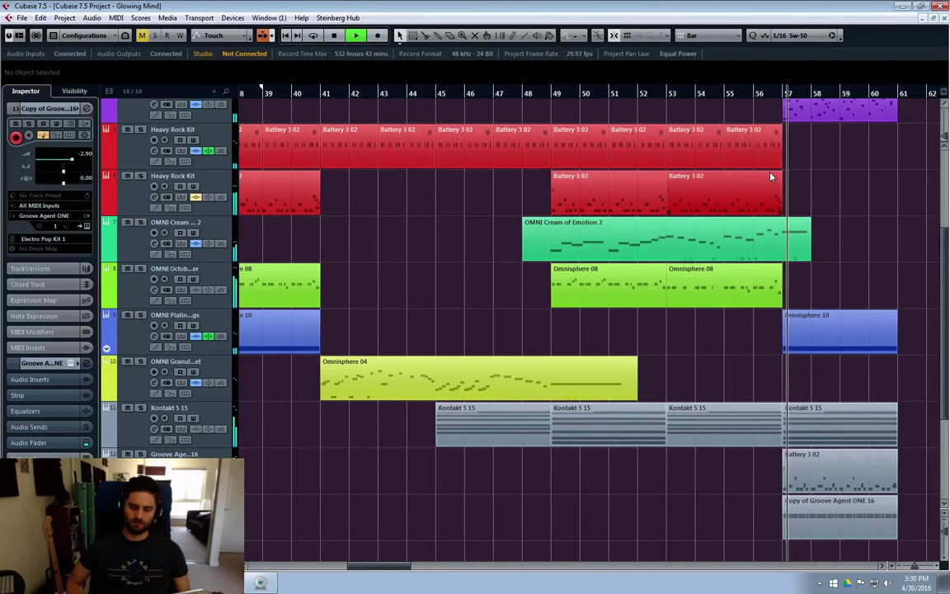
pyautogui.moveTo(377, 567); pyautogui.dragTo(411, 570)
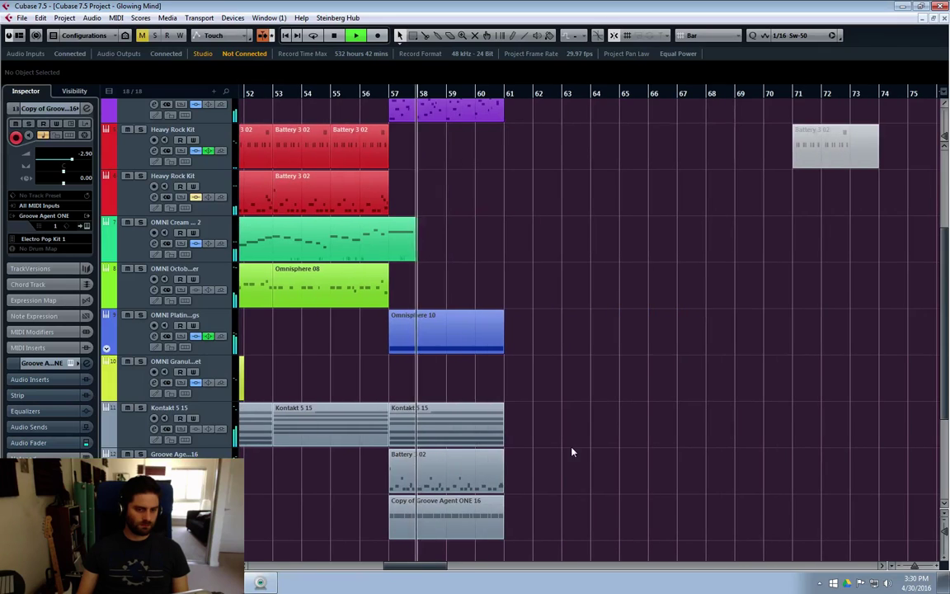
pyautogui.scroll(4, 552, 425)
pyautogui.scroll(-6, 586, 290)
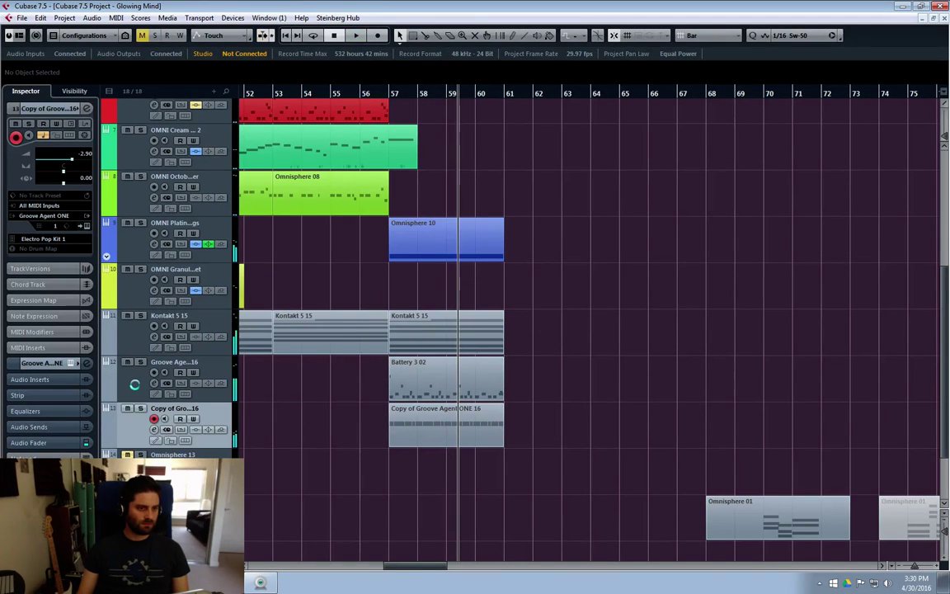
# Step: Insert the Maximizer effect on the Groove Agent ONE 16 channel and close its channel settings
pyautogui.click(154, 382)
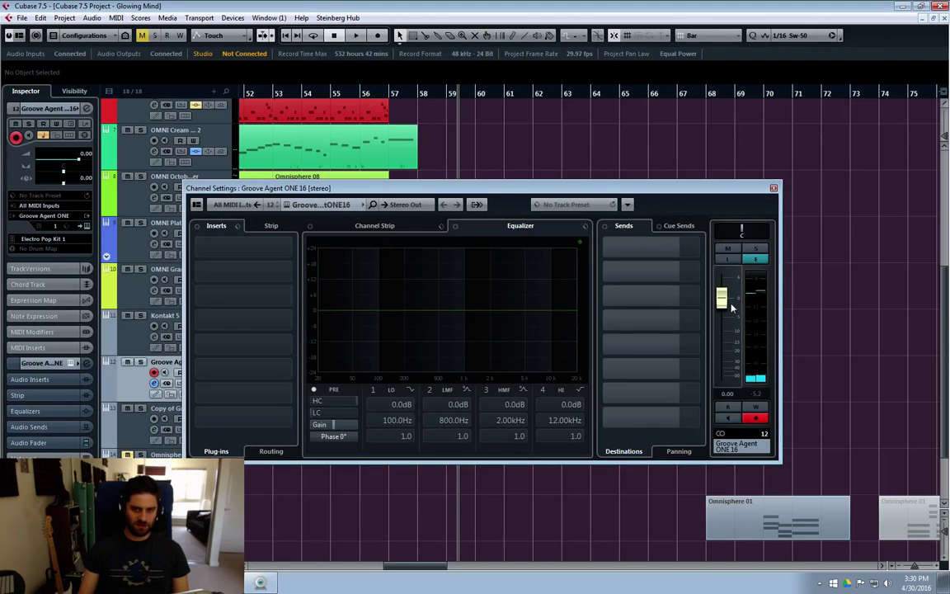
pyautogui.click(266, 289)
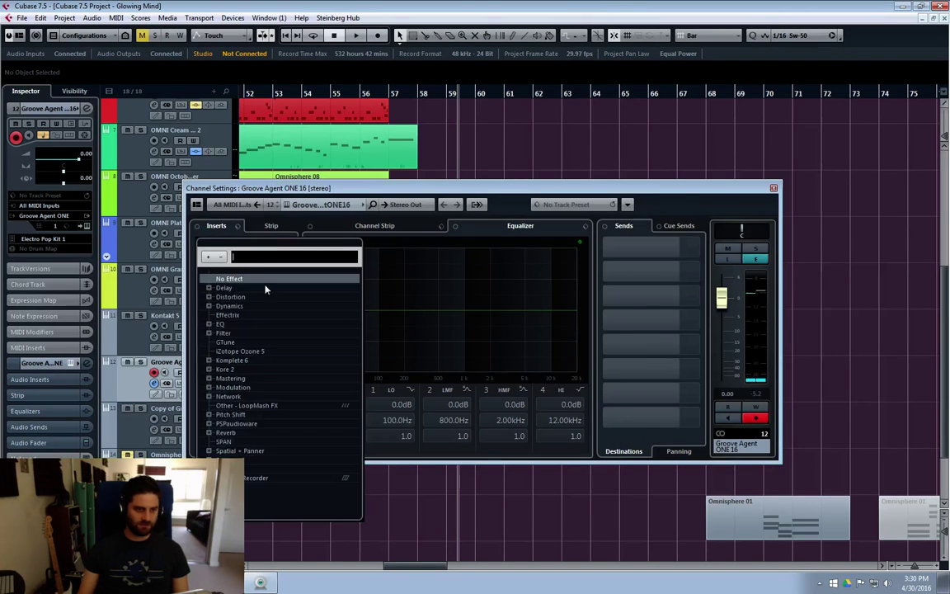
pyautogui.click(212, 306)
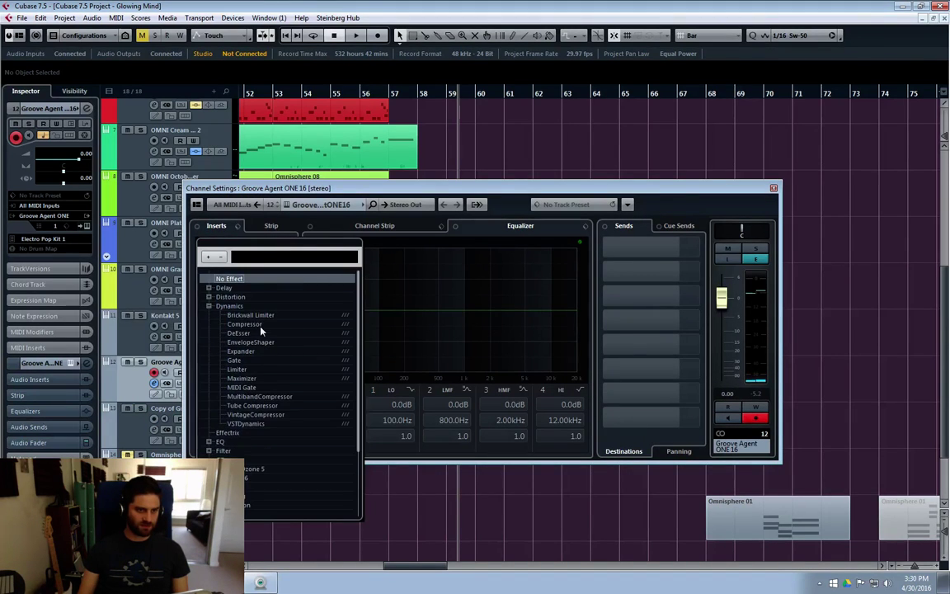
pyautogui.click(248, 382)
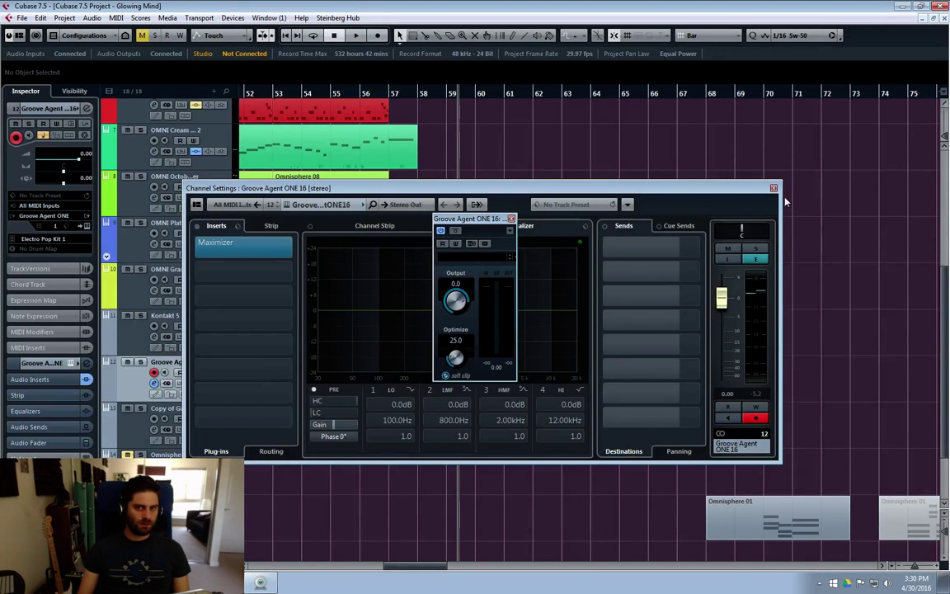
pyautogui.click(774, 188)
# Step: Play from bar 57 to check the Groove Agent ONE 16 level through the Maximizer, close the effect window, and stop at bar 61
pyautogui.click(387, 94)
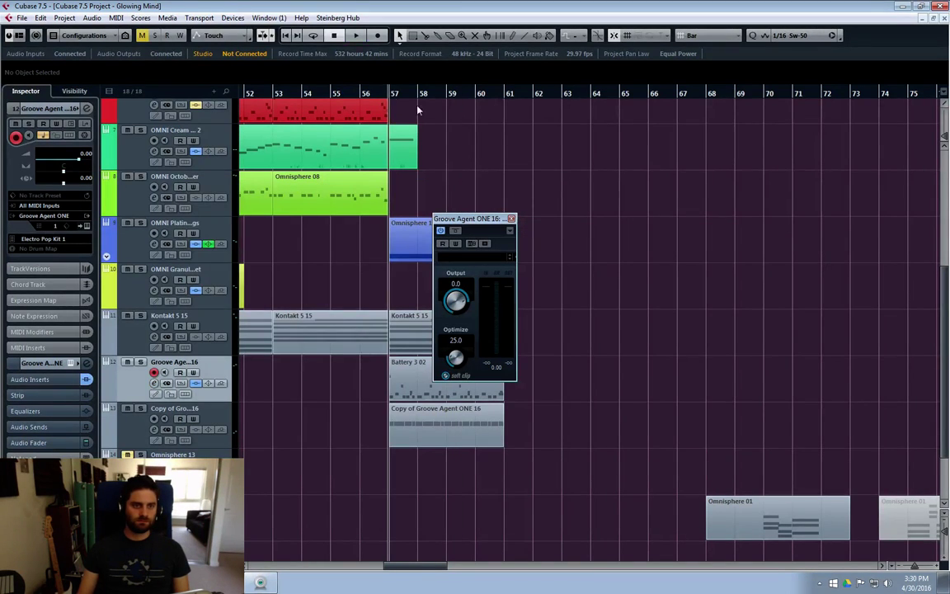
pyautogui.press('space')
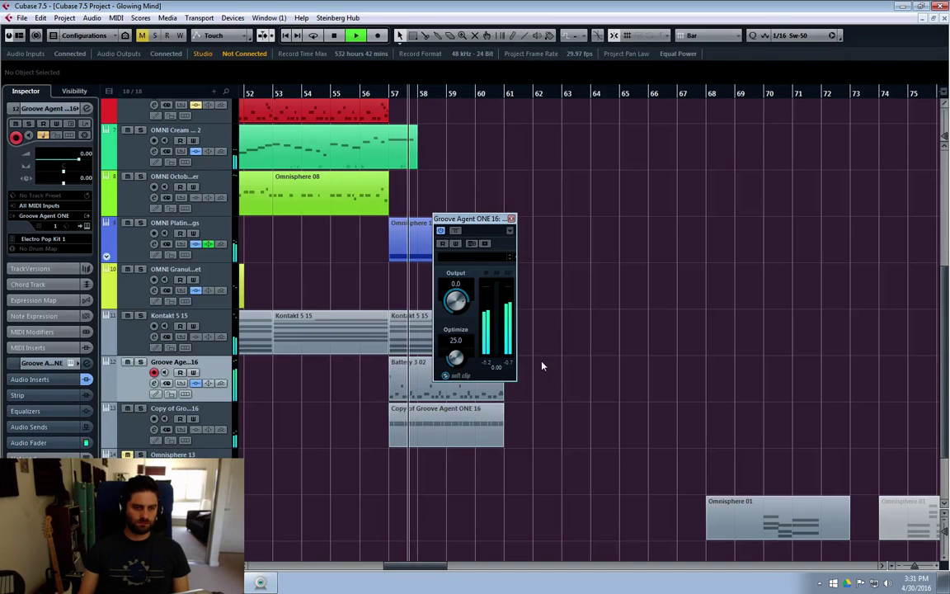
pyautogui.press('e')
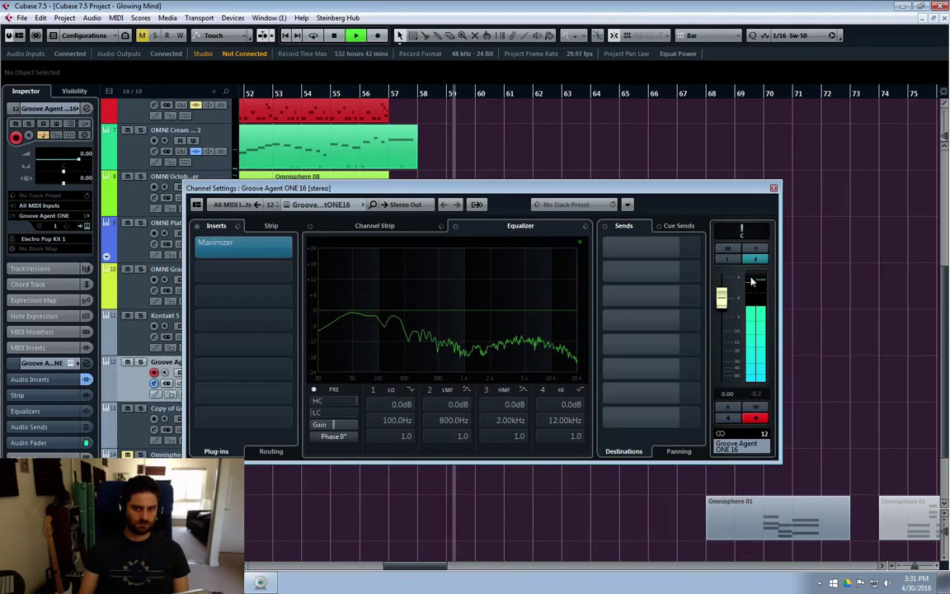
pyautogui.press('e')
pyautogui.click(511, 219)
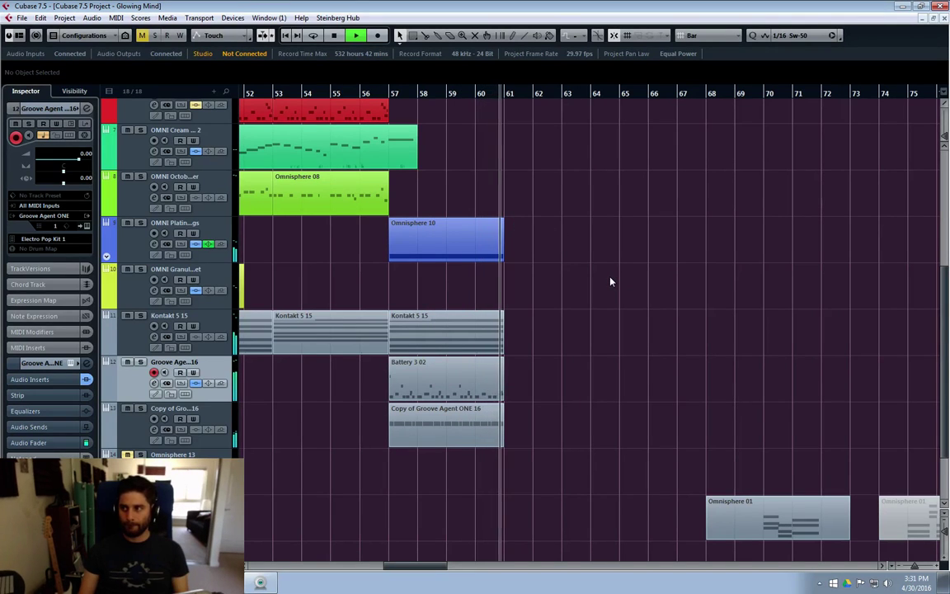
pyautogui.press('space')
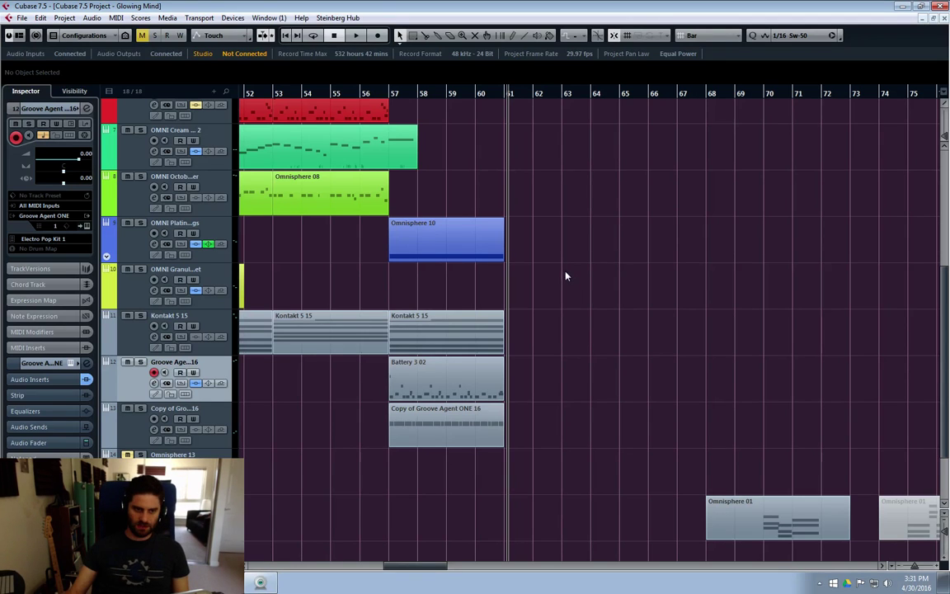
# Step: Select the Copy of Groove Agent ONE 16 track
pyautogui.moveTo(403, 562); pyautogui.dragTo(390, 566)
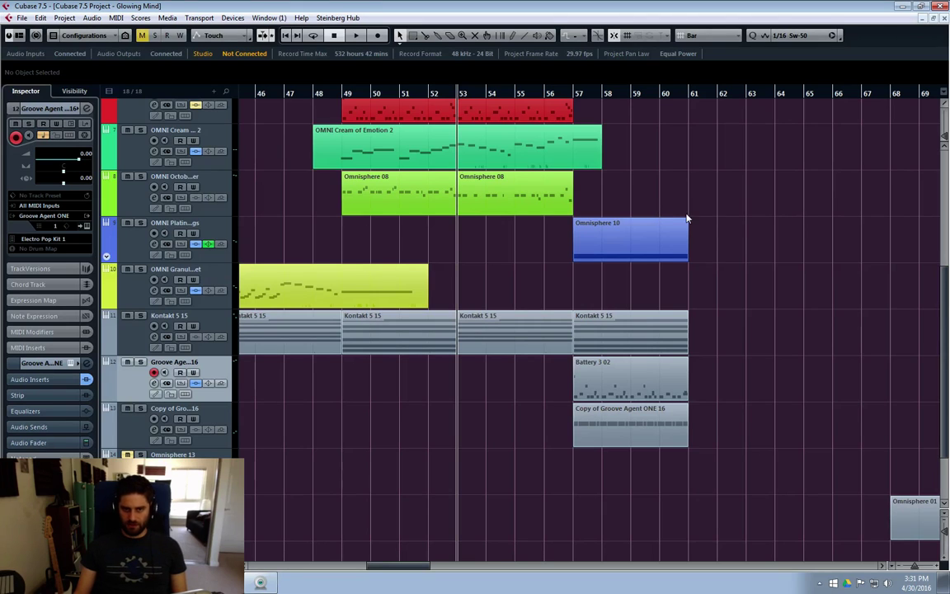
pyautogui.click(656, 400)
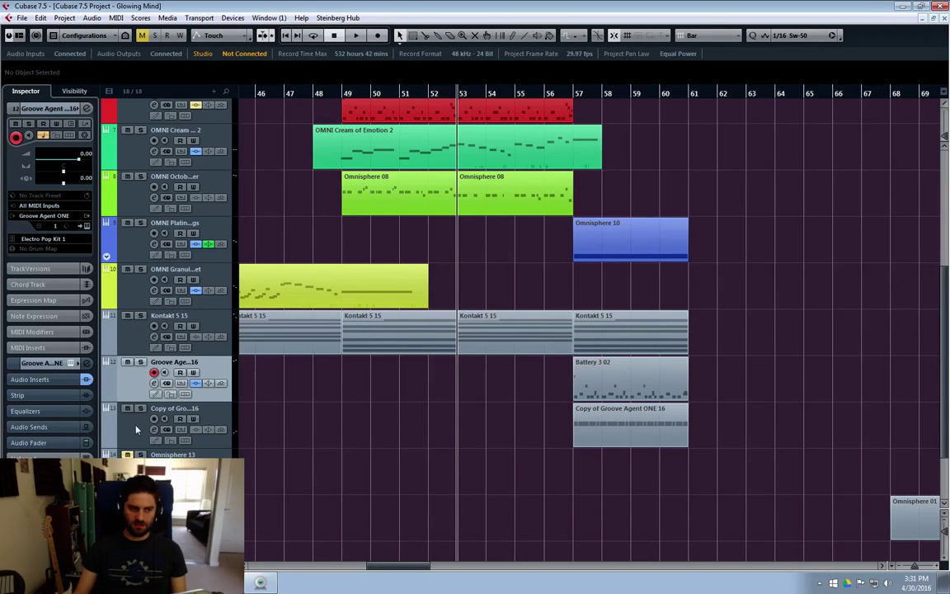
pyautogui.click(169, 437)
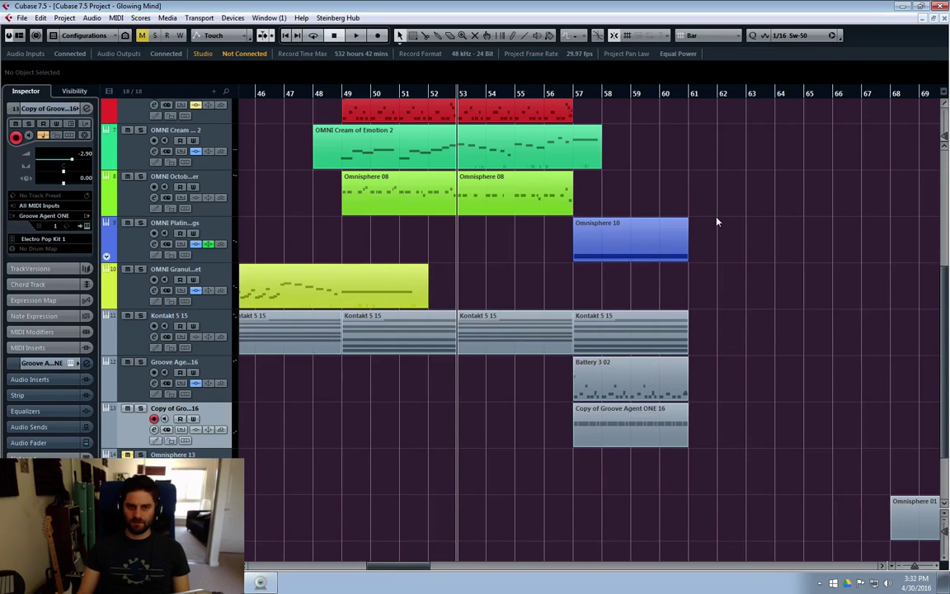
# Step: Set the playback position at bar 55 and start playback into the bar 57 section
pyautogui.scroll(4, 749, 249)
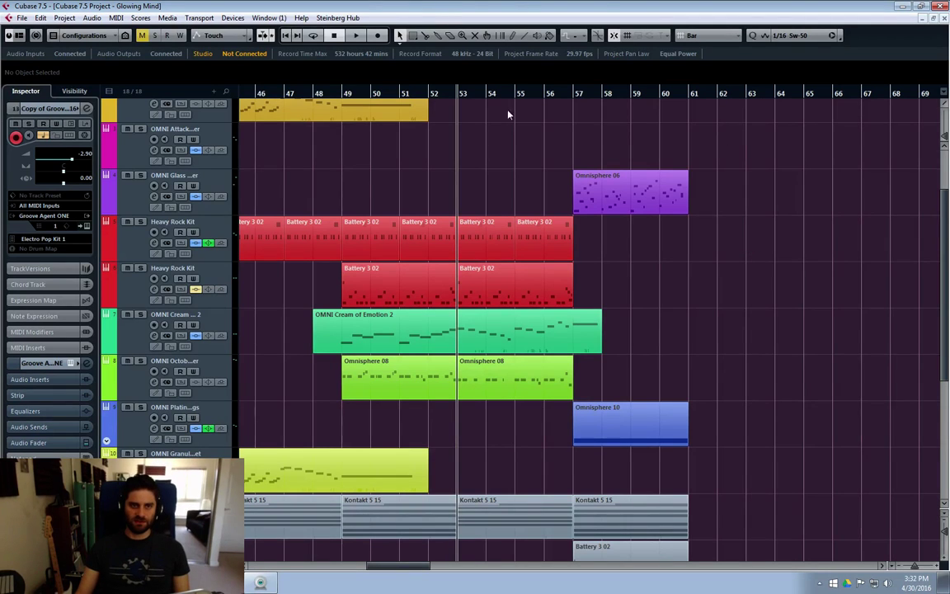
pyautogui.click(348, 94)
pyautogui.click(452, 95)
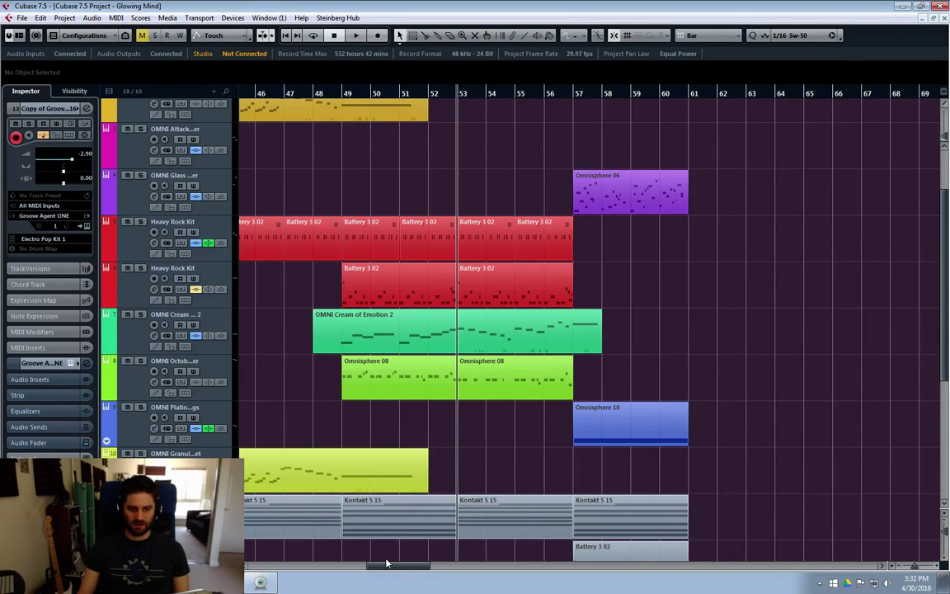
pyautogui.moveTo(415, 568); pyautogui.dragTo(443, 567)
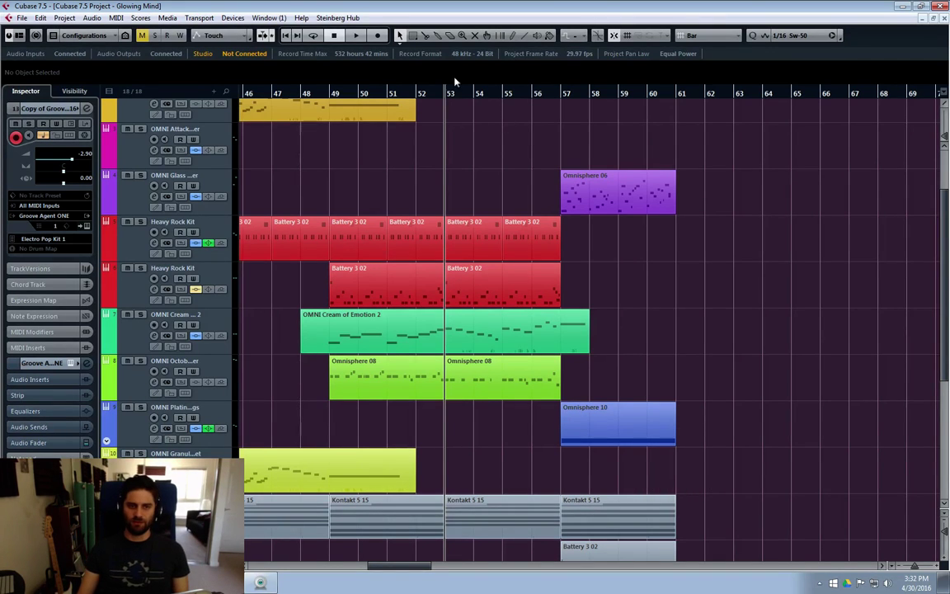
pyautogui.click(421, 95)
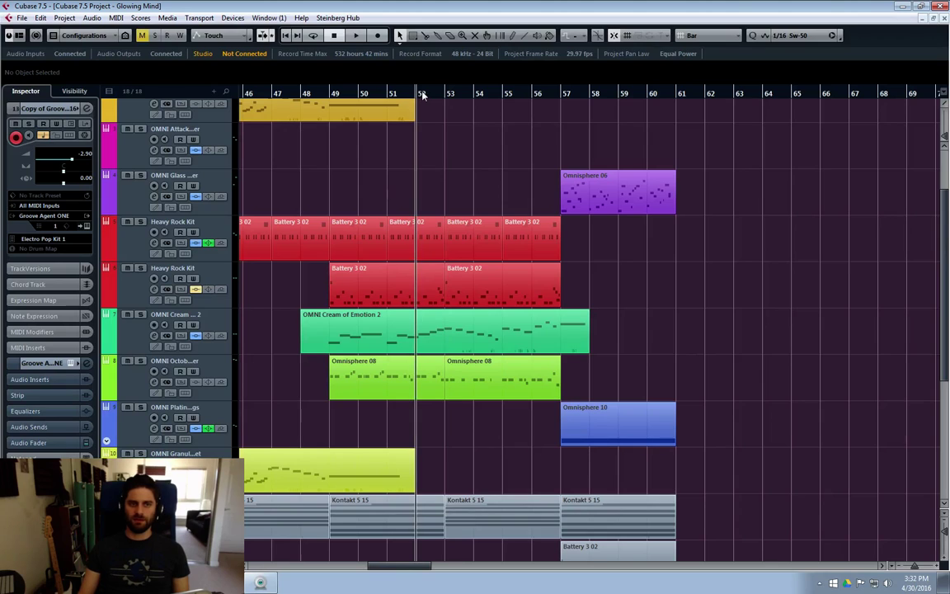
pyautogui.click(339, 98)
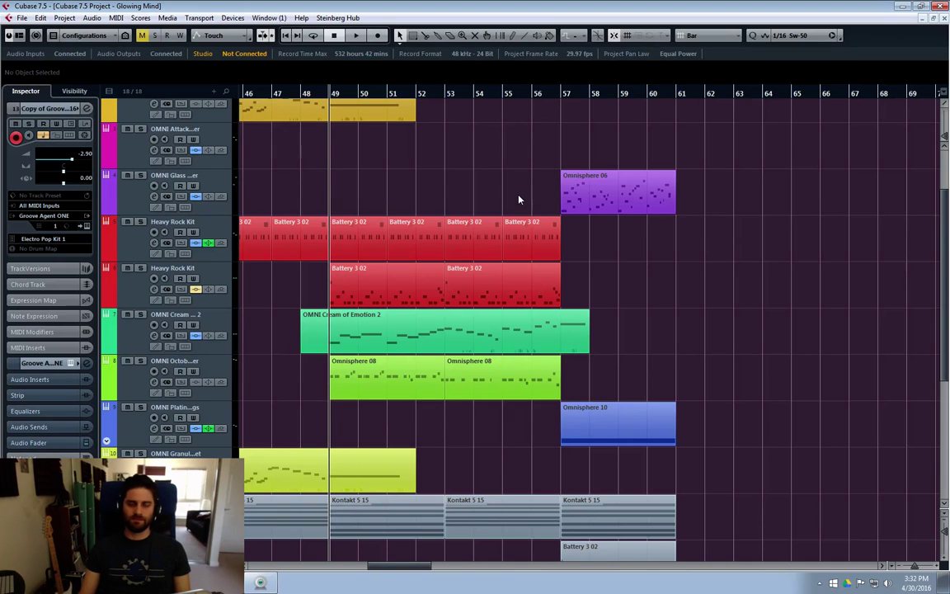
pyautogui.click(500, 96)
pyautogui.press('space')
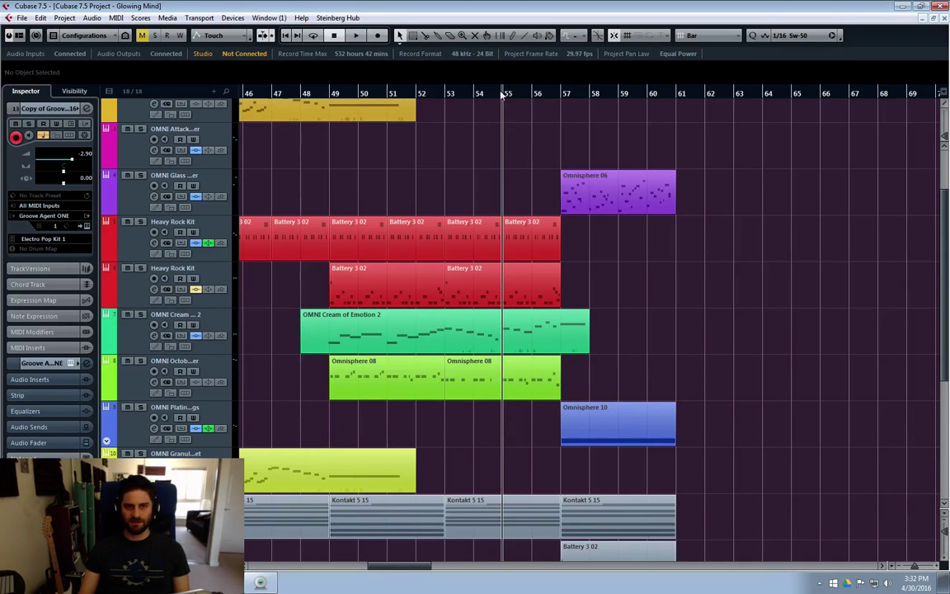
# Step: Open the Battery 3 02 part at bar 57 in the Key Editor, select its first C1 note, and close the editor
pyautogui.scroll(-4, 743, 284)
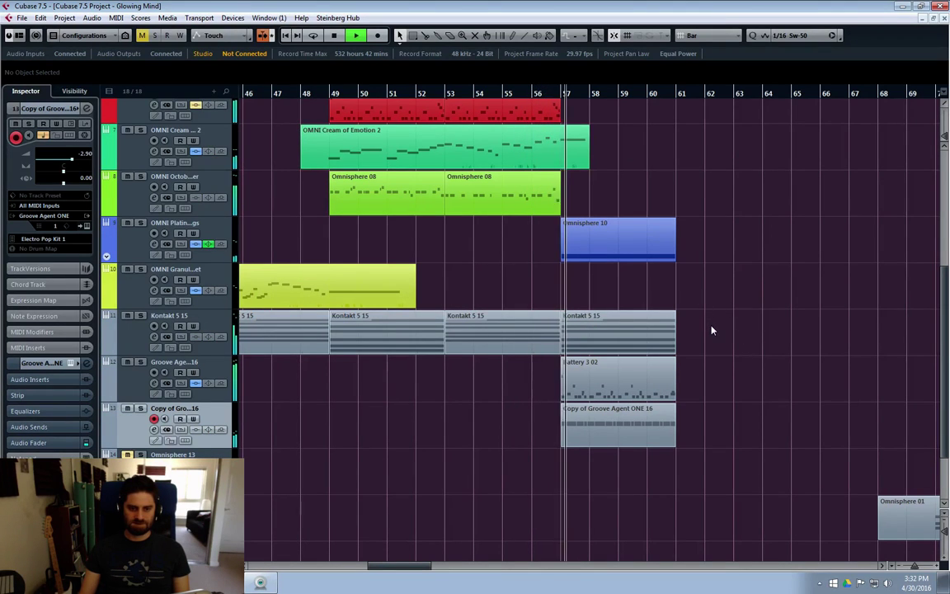
pyautogui.click(589, 387)
pyautogui.doubleClick(588, 388)
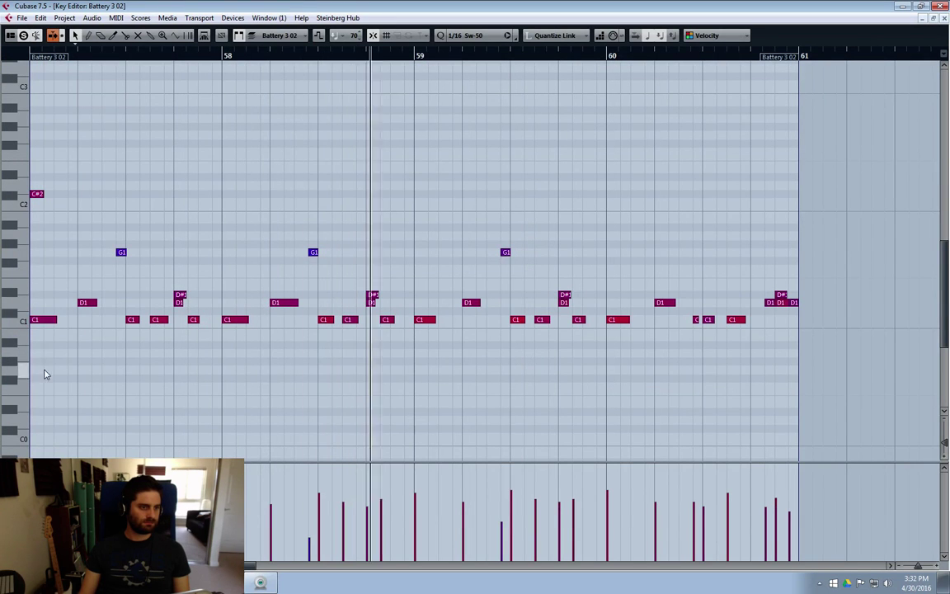
pyautogui.click(45, 320)
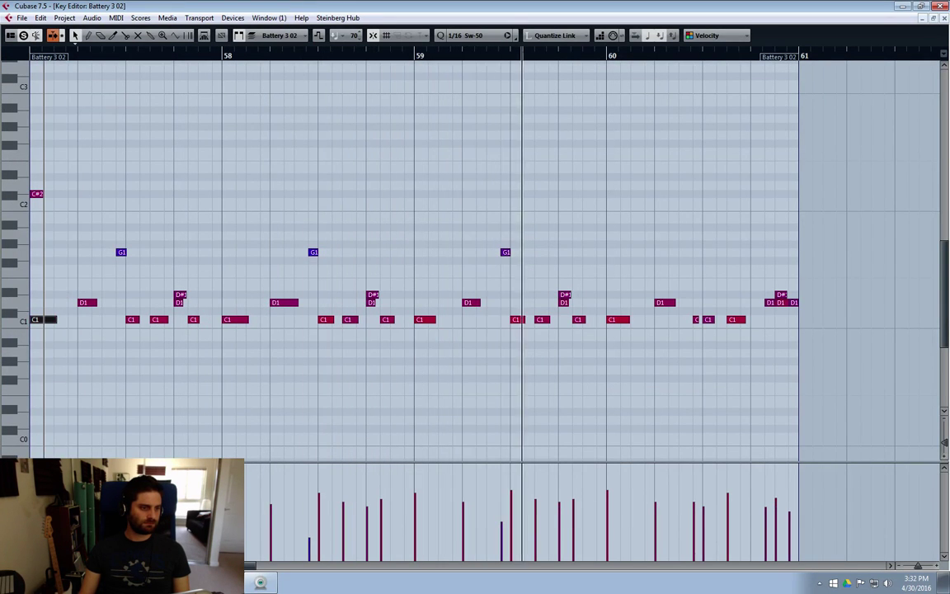
pyautogui.click(944, 17)
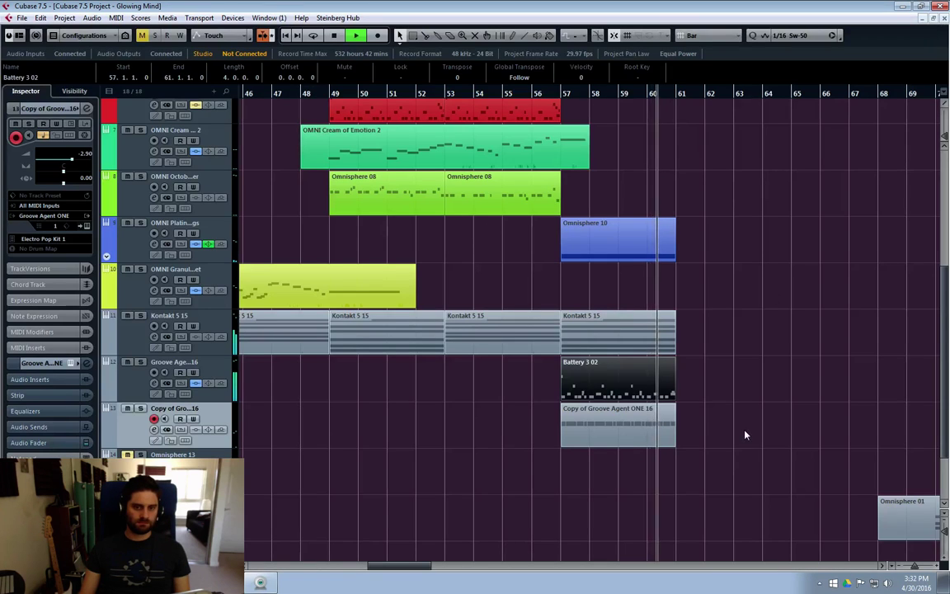
# Step: Stop playback and lower the volume of the Groove Agent ONE 16 channel to -4.48 dB in its channel settings
pyautogui.press('space')
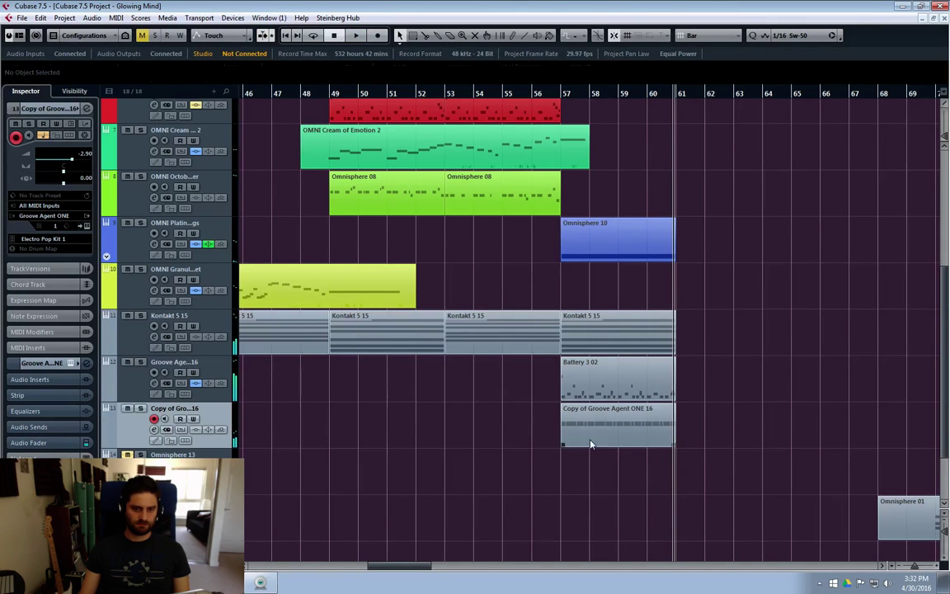
pyautogui.click(591, 445)
pyautogui.click(589, 390)
pyautogui.click(154, 382)
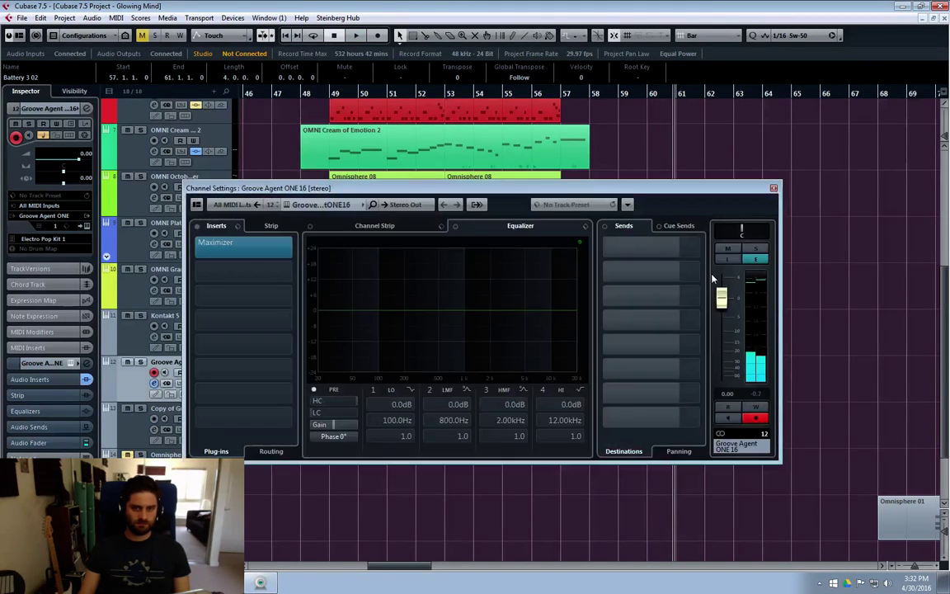
pyautogui.moveTo(722, 298); pyautogui.dragTo(721, 311)
# Step: Play from bar 57 to check the new Groove Agent ONE 16 level, closing the channel settings and stopping past bar 61
pyautogui.click(589, 94)
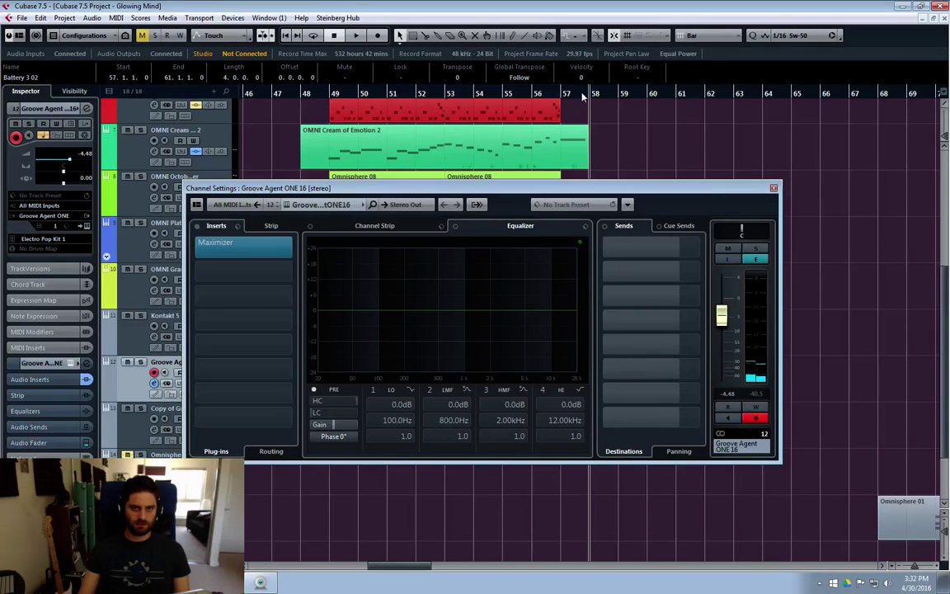
pyautogui.click(564, 95)
pyautogui.press('space')
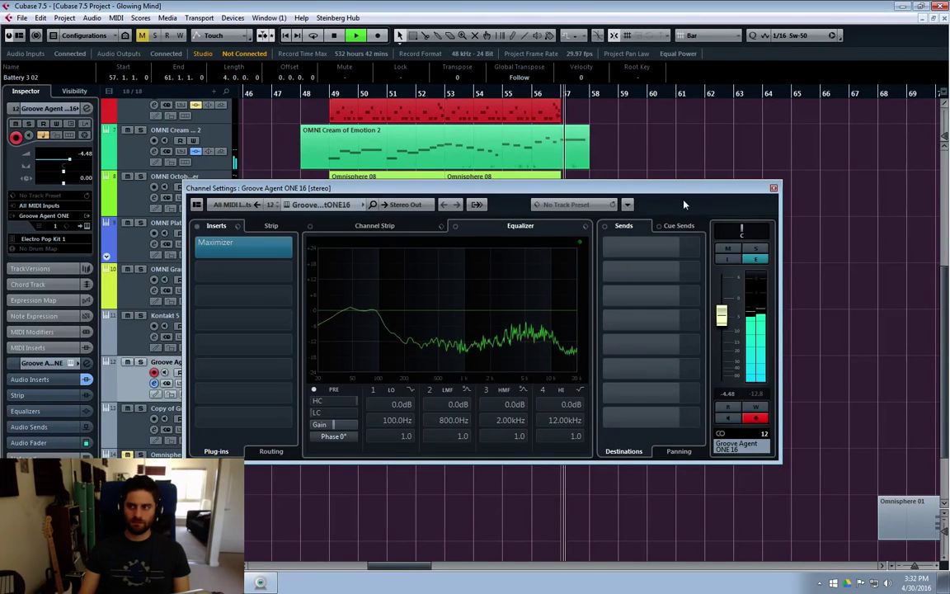
pyautogui.click(773, 190)
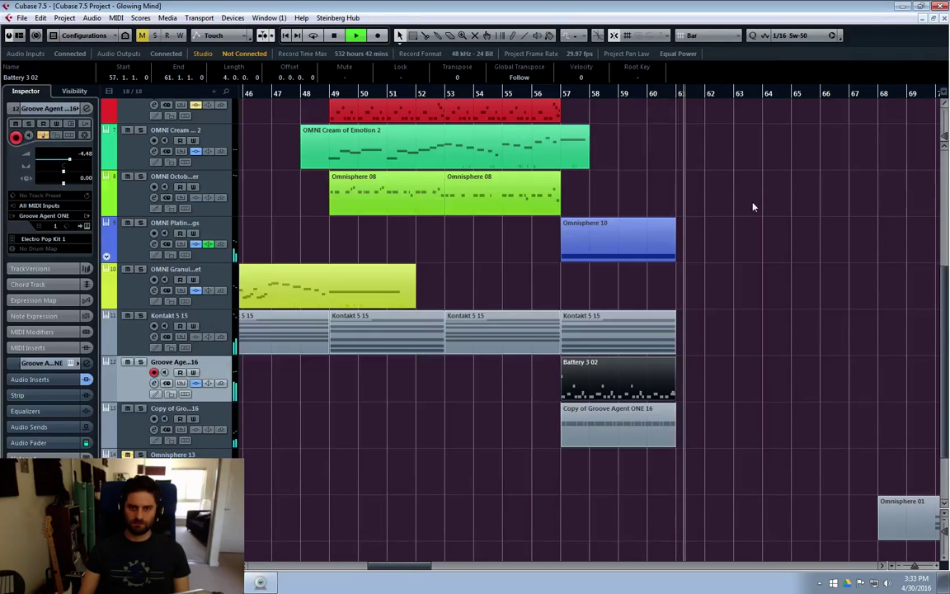
pyautogui.press('space')
# Step: Set the playback position to bar 53 and start playback leading into the bar 57 section
pyautogui.click(506, 96)
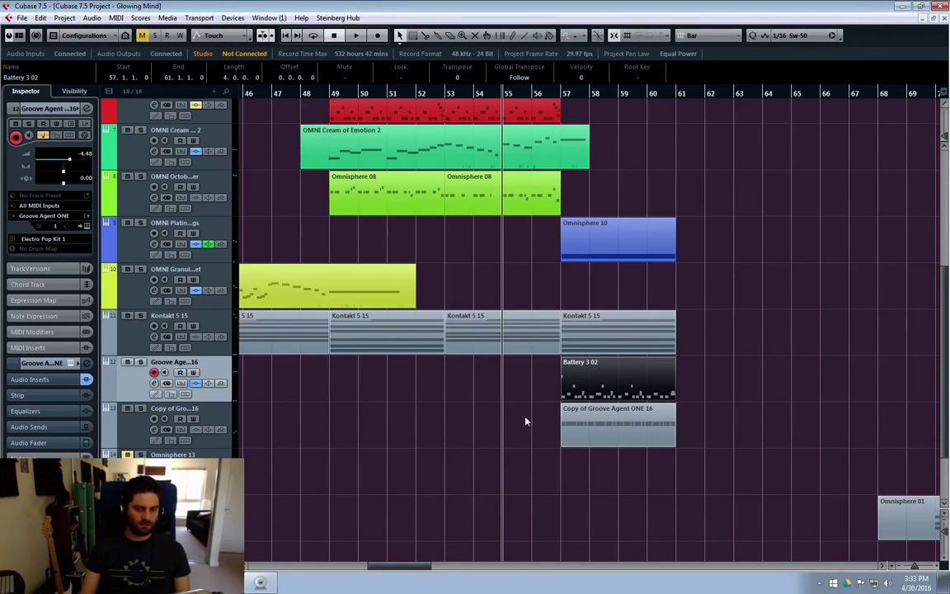
pyautogui.click(444, 97)
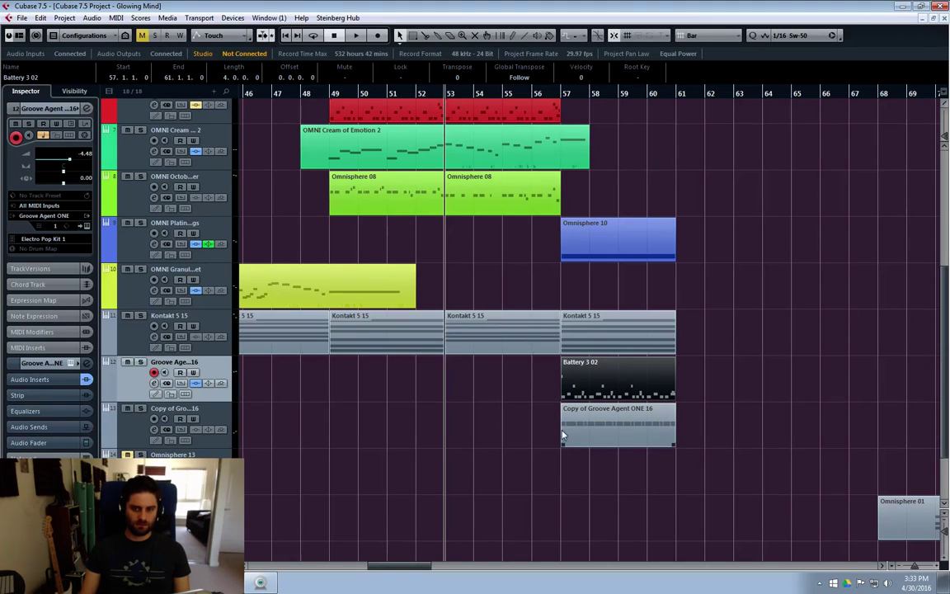
pyautogui.press('space')
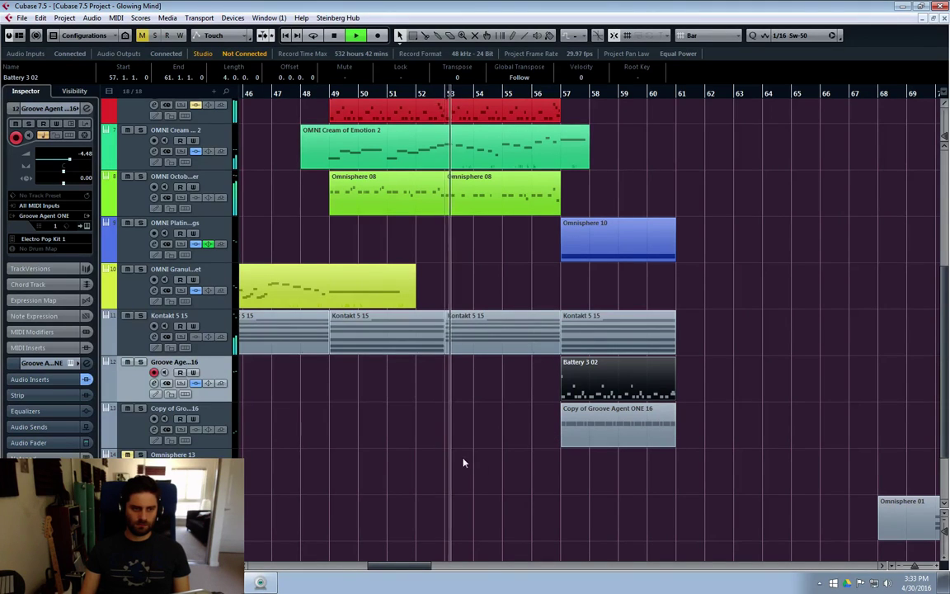
pyautogui.scroll(-2, 416, 461)
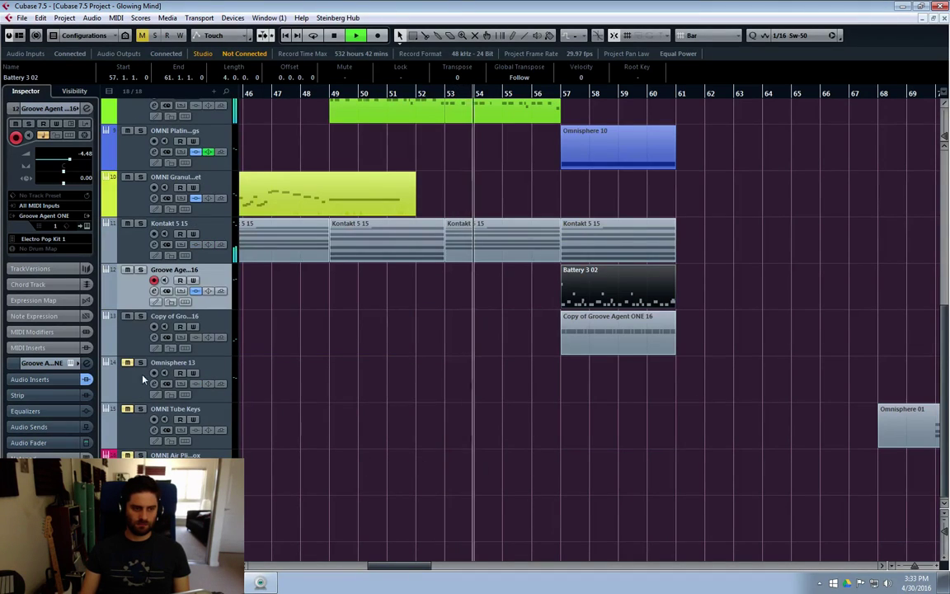
pyautogui.rightClick(127, 334)
pyautogui.click(107, 342)
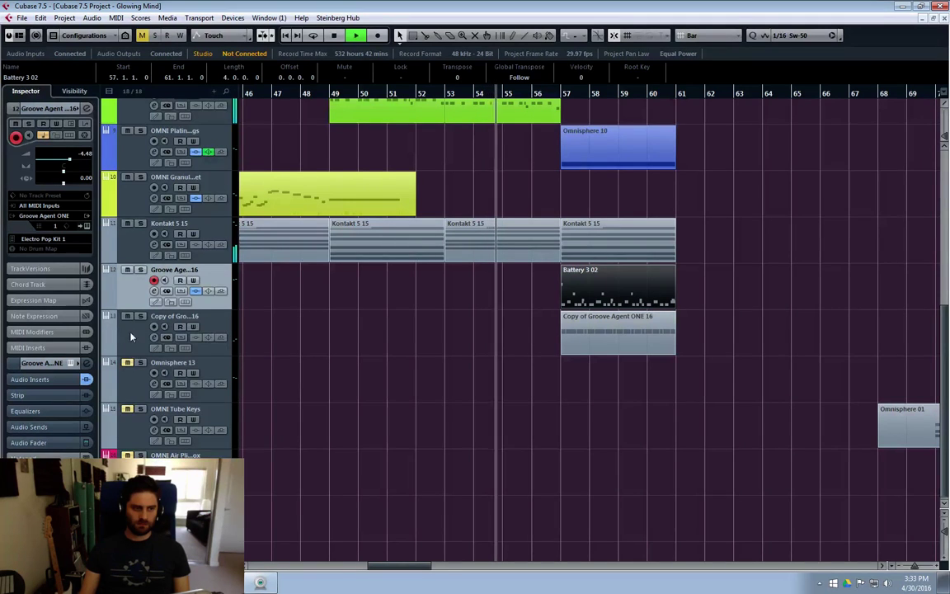
pyautogui.click(132, 334)
pyautogui.rightClick(136, 323)
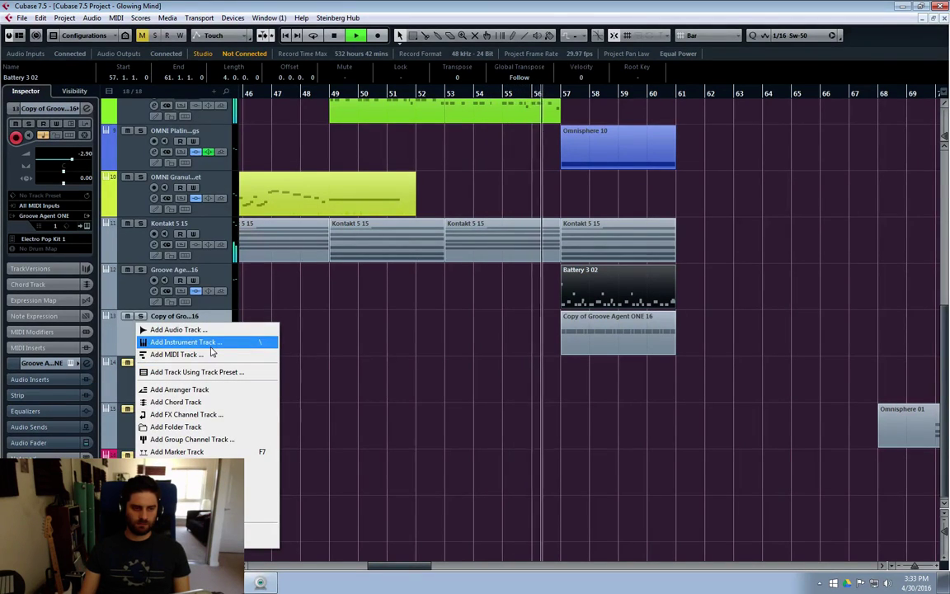
pyautogui.click(452, 352)
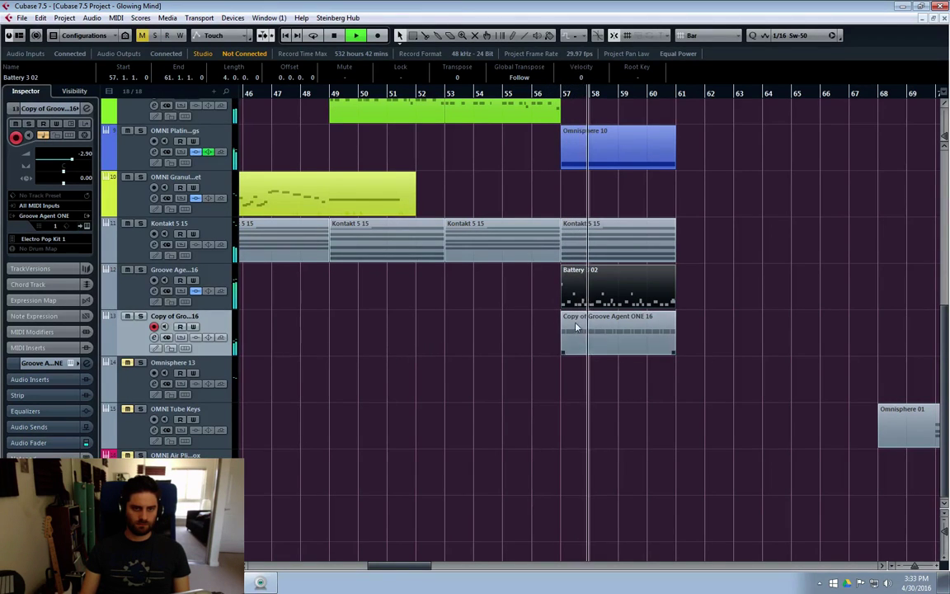
# Step: Transpose all notes of the Kontakt 5 15 part at bar 57 up one octave in the Key Editor and close it
pyautogui.click(136, 249)
pyautogui.doubleClick(282, 256)
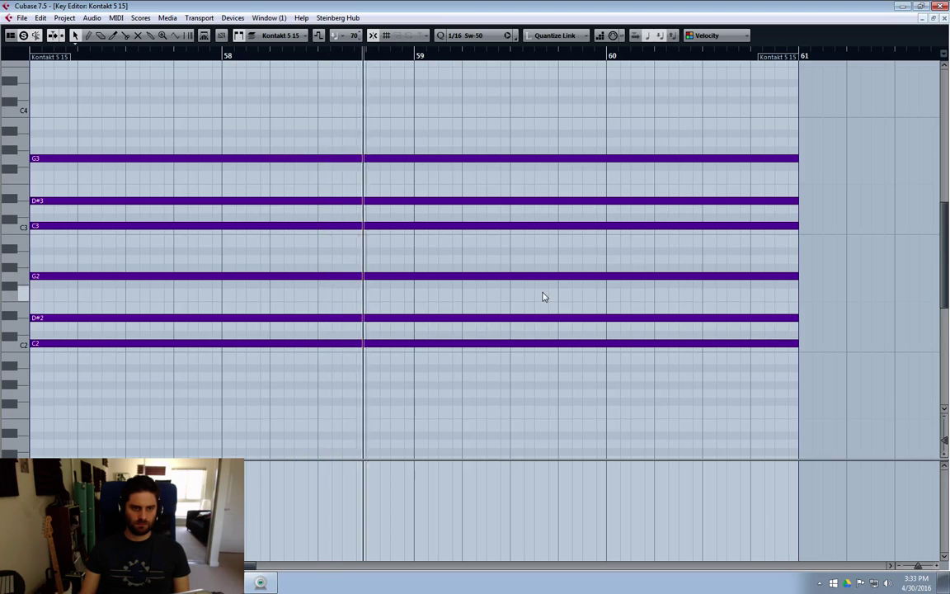
pyautogui.hotkey('ctrl', 'a')
pyautogui.scroll(1, 544, 303)
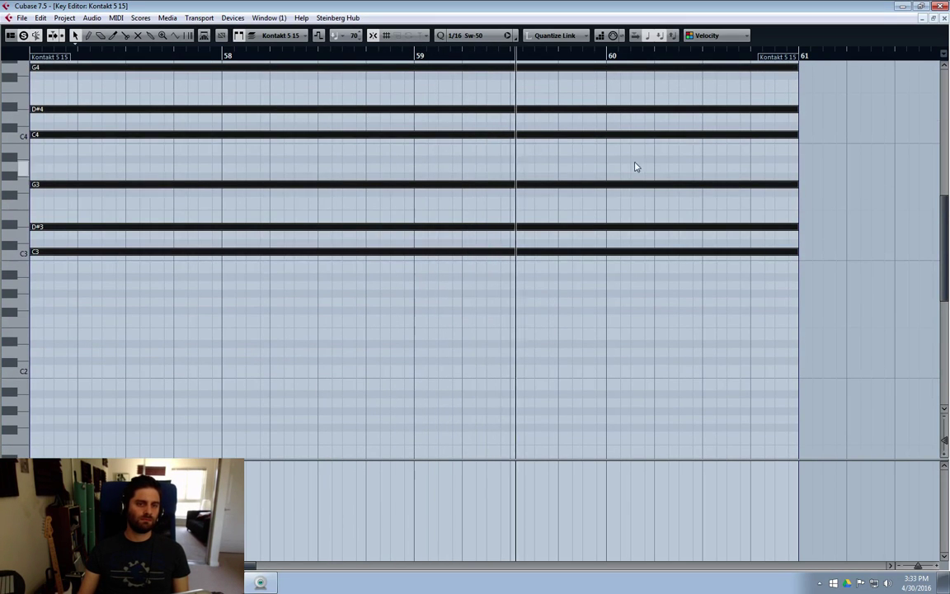
pyautogui.click(944, 18)
pyautogui.press('space')
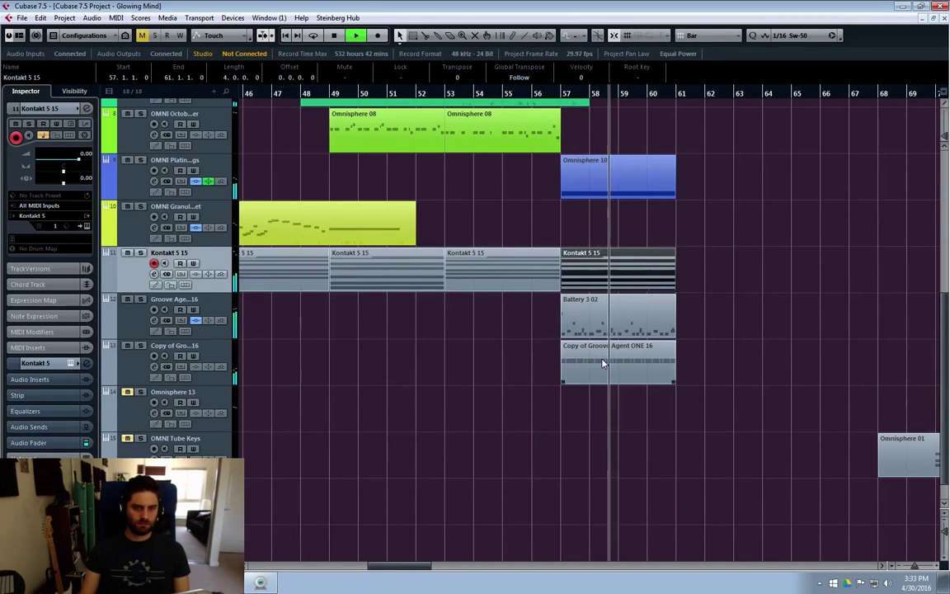
# Step: Delete the Omnisphere 10 part at bar 57 from the OMNI Platinum strings track and stop playback
pyautogui.click(591, 193)
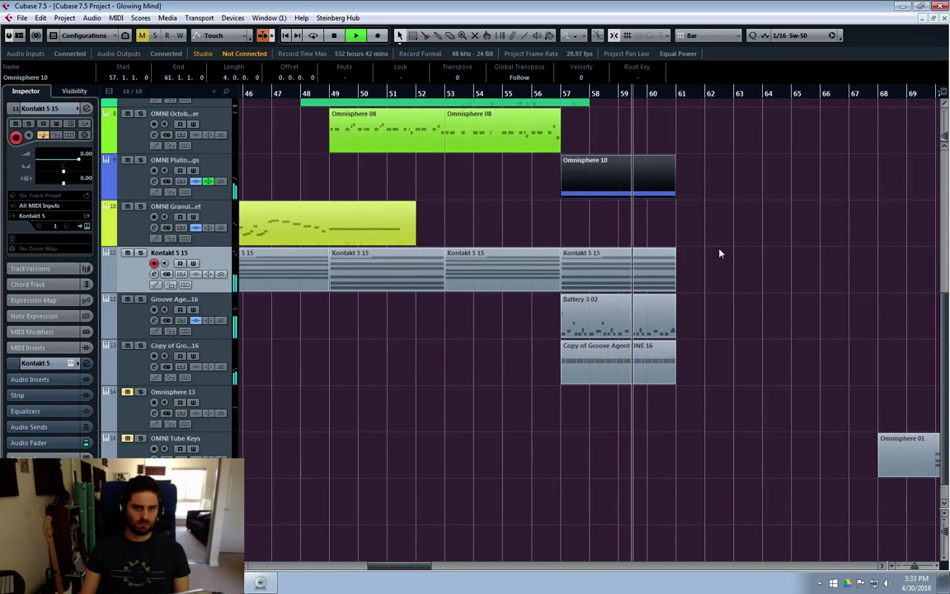
pyautogui.scroll(2, 709, 297)
pyautogui.scroll(2, 651, 363)
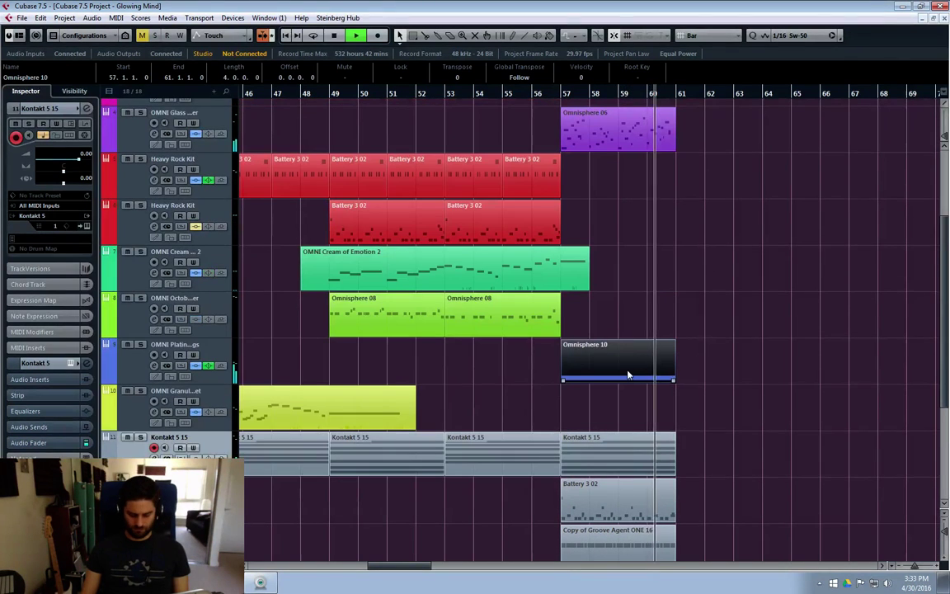
pyautogui.press('Delete')
pyautogui.scroll(3, 643, 214)
pyautogui.press('space')
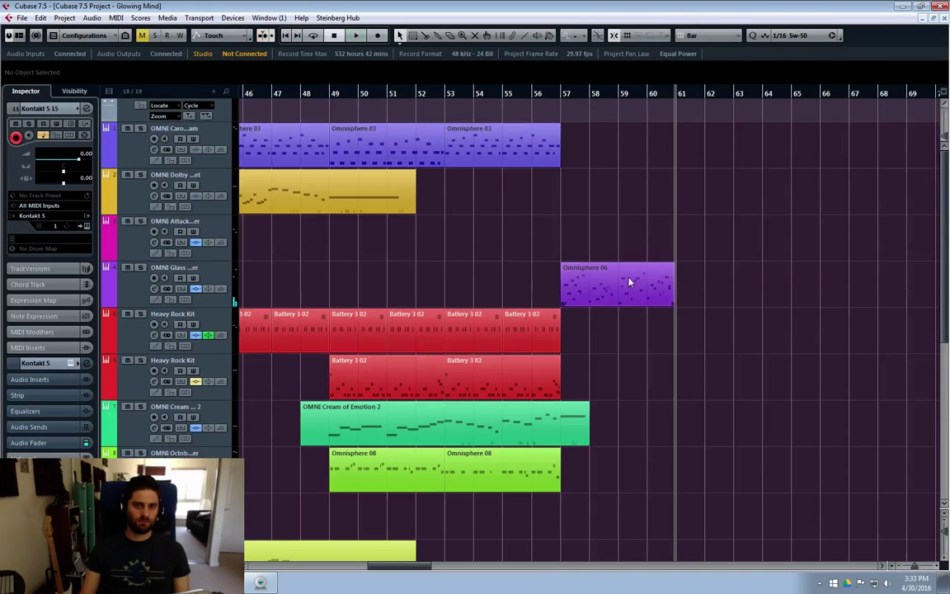
# Step: Copy the Omnisphere 03 part starting at bar 33 and place the copy at bar 57 on the same track
pyautogui.click(501, 146)
pyautogui.click(261, 140)
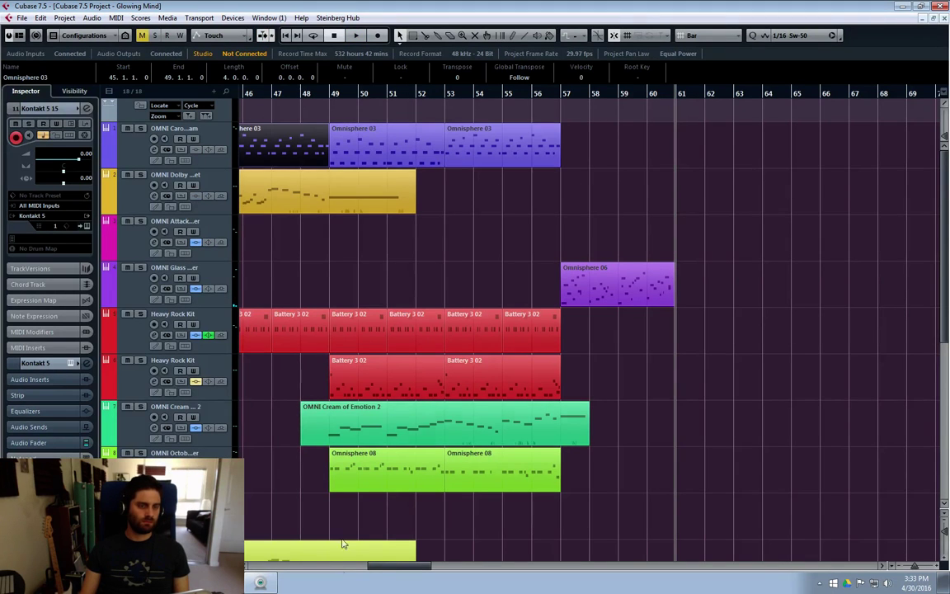
pyautogui.moveTo(382, 566); pyautogui.dragTo(325, 567)
pyautogui.click(439, 145)
pyautogui.hotkey('ctrl', 'd')
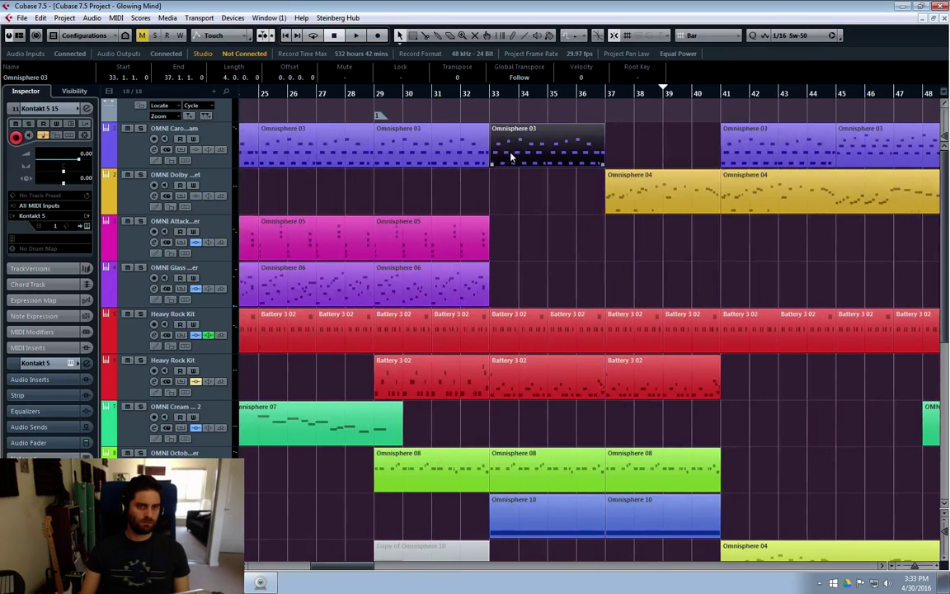
pyautogui.moveTo(509, 155); pyautogui.dragTo(850, 159)
# Step: Play from bar 57 and examine the notes of the copied Omnisphere 03 part in the Key Editor, closing it again
pyautogui.click(833, 96)
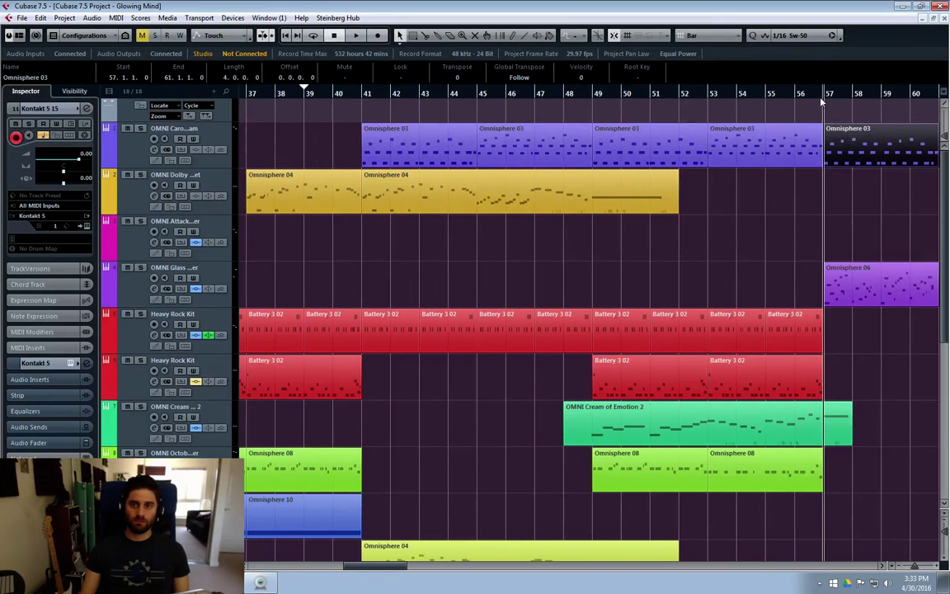
pyautogui.press('space')
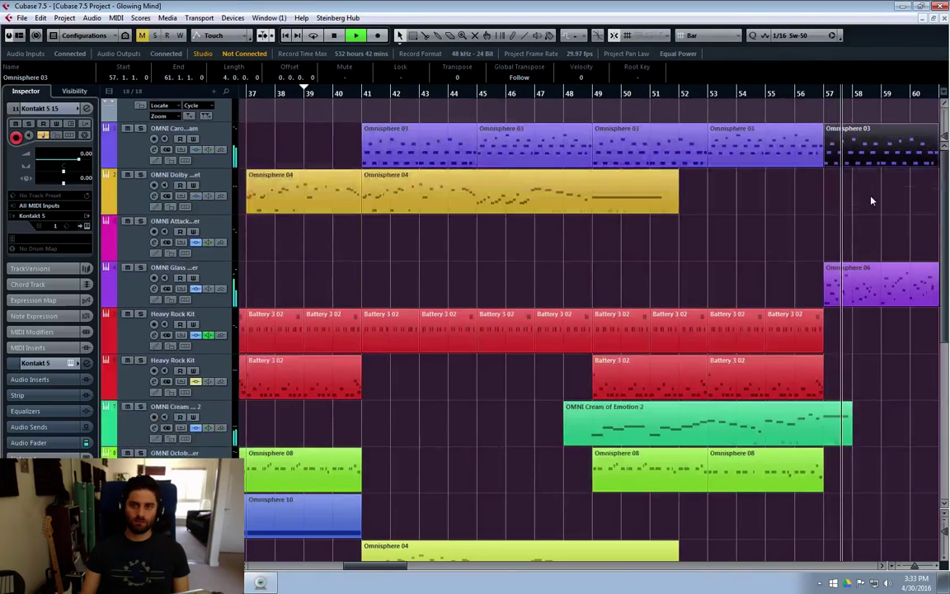
pyautogui.doubleClick(872, 165)
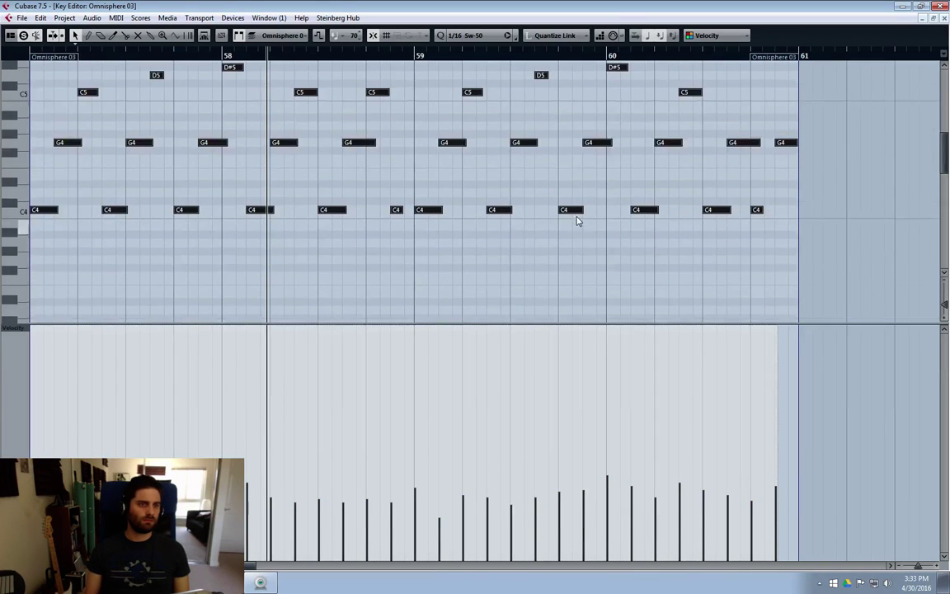
pyautogui.click(944, 19)
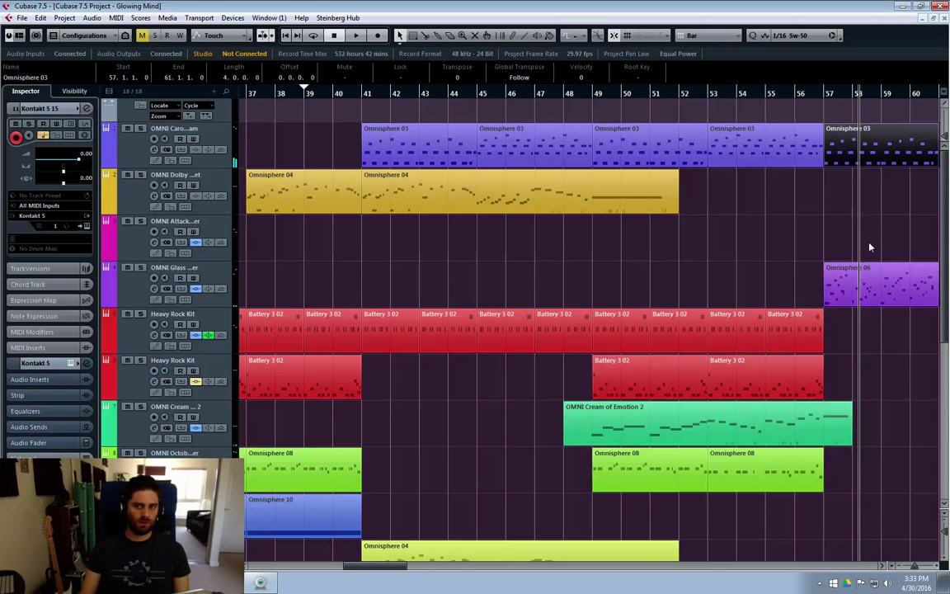
# Step: Play the section from bar 57 again with the first Omnisphere track selected, stopping around bar 59
pyautogui.click(828, 100)
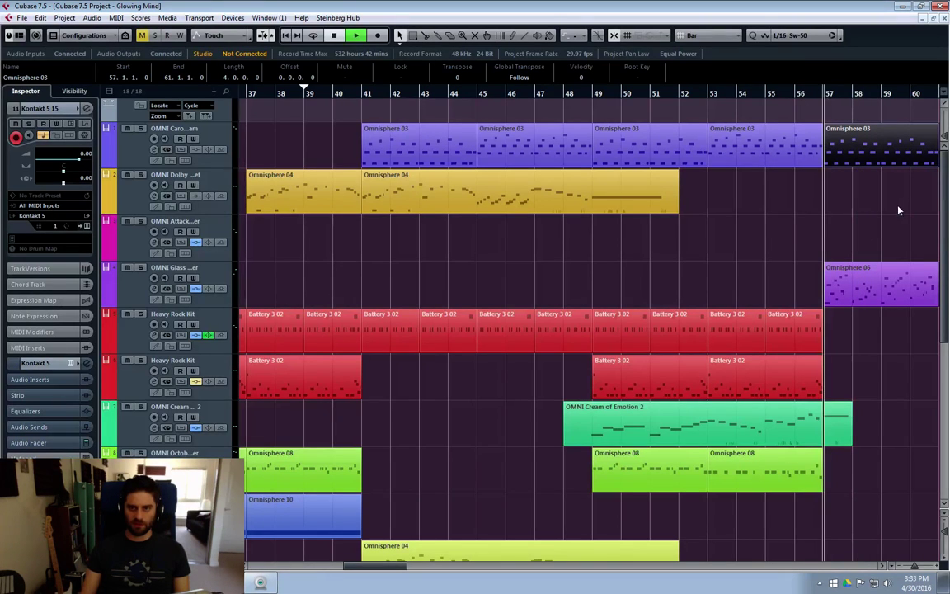
pyautogui.click(139, 155)
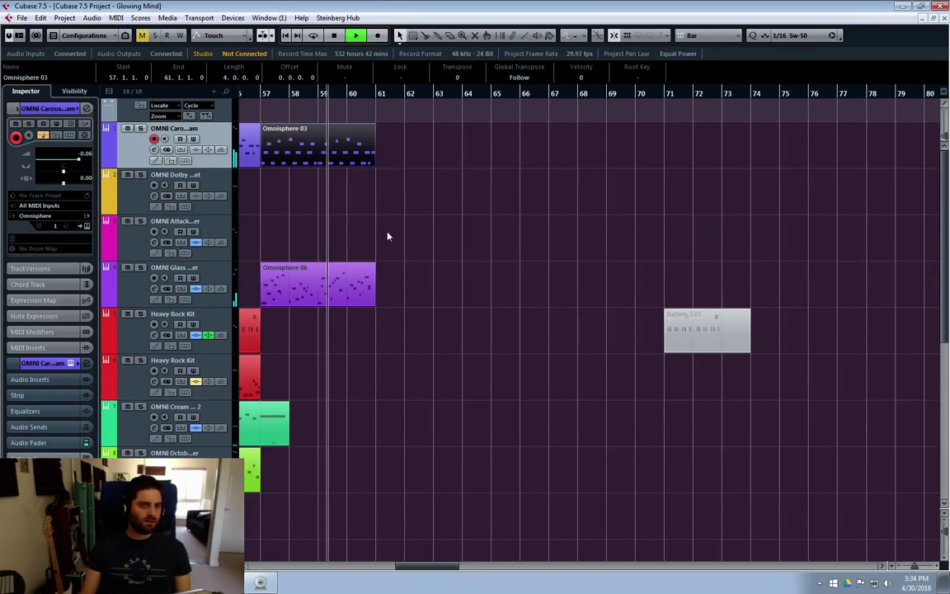
pyautogui.press('space')
pyautogui.click(305, 139)
pyautogui.hscroll(-5, 408, 564)
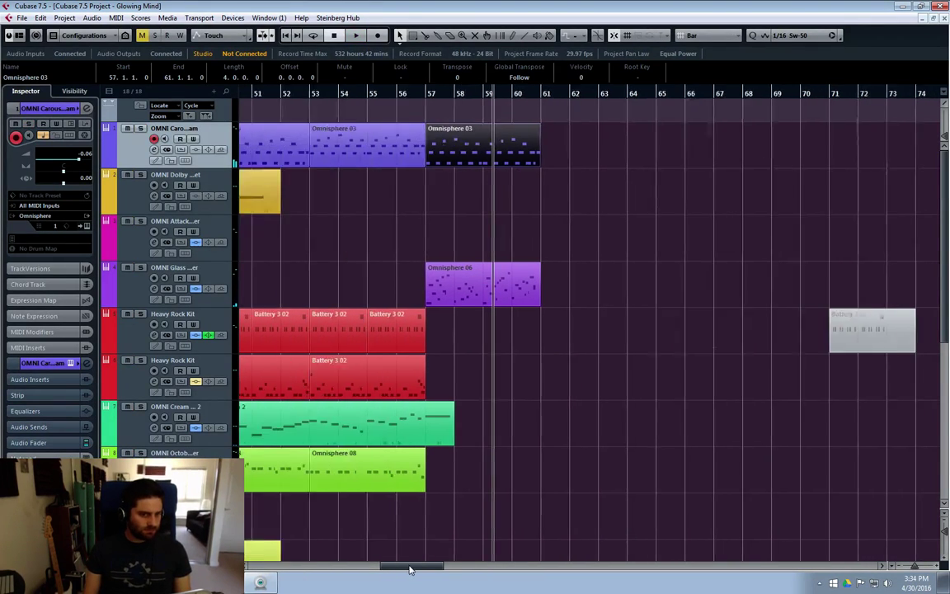
pyautogui.scroll(-5, 298, 427)
pyautogui.click(137, 344)
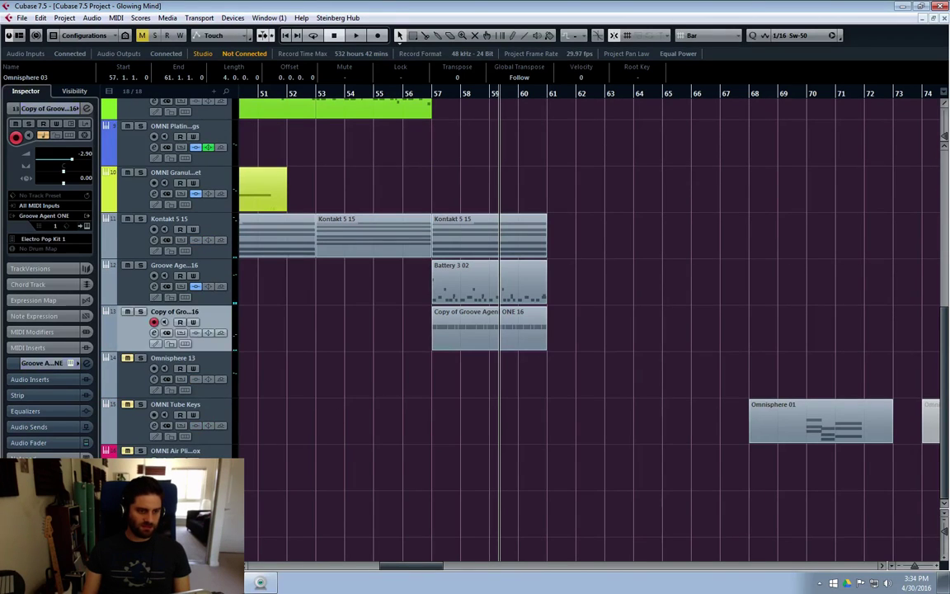
pyautogui.rightClick(164, 533)
pyautogui.rightClick(136, 541)
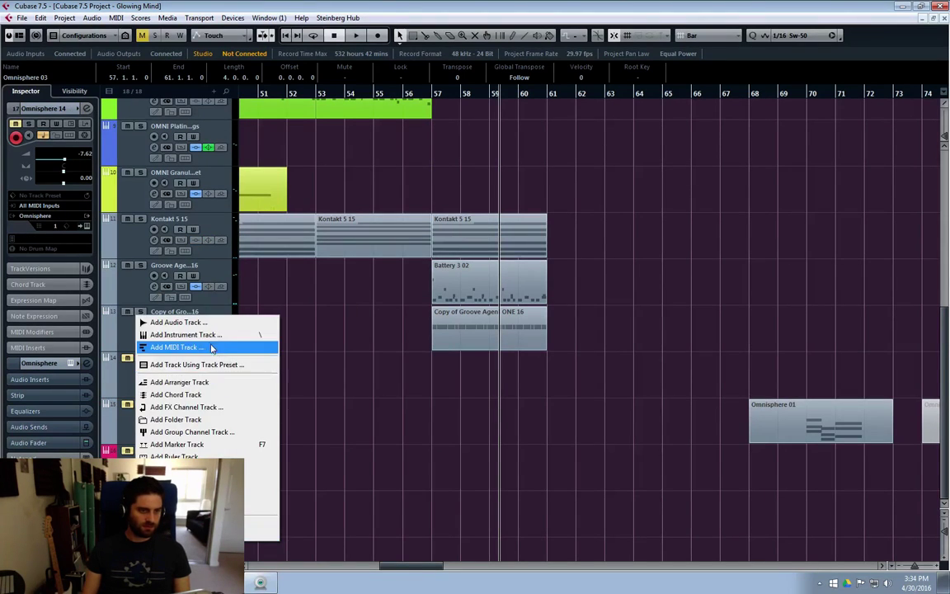
pyautogui.click(190, 347)
pyautogui.click(602, 308)
# Step: Add one instrument track using Omnisphere at the end of the track list and close the instrument window
pyautogui.rightClick(139, 297)
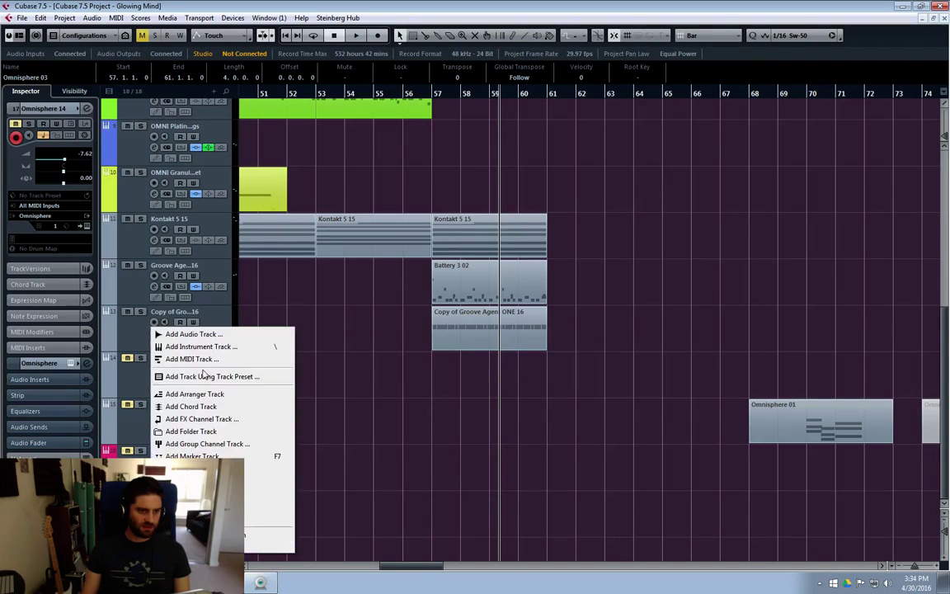
pyautogui.click(210, 344)
pyautogui.click(500, 310)
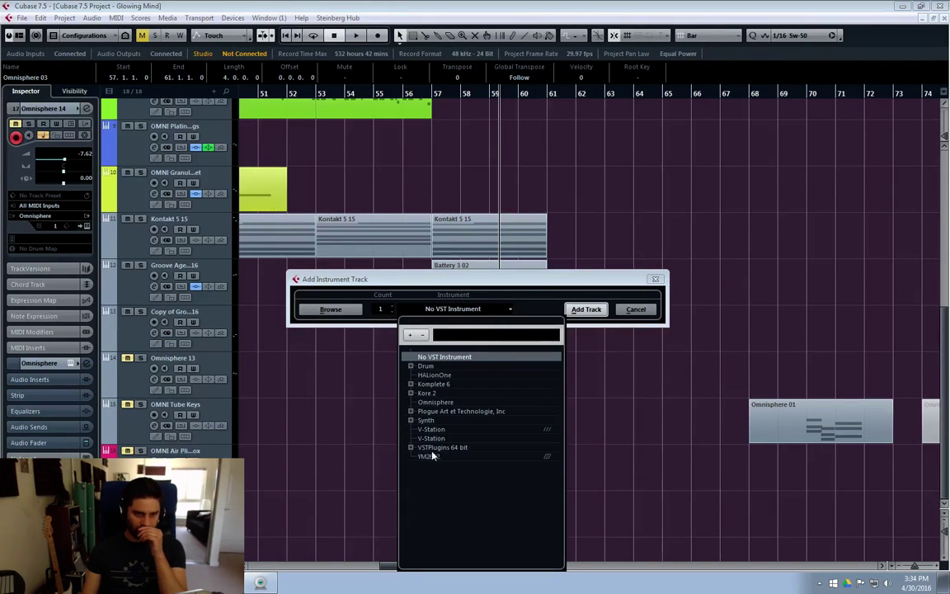
pyautogui.click(435, 402)
pyautogui.click(586, 310)
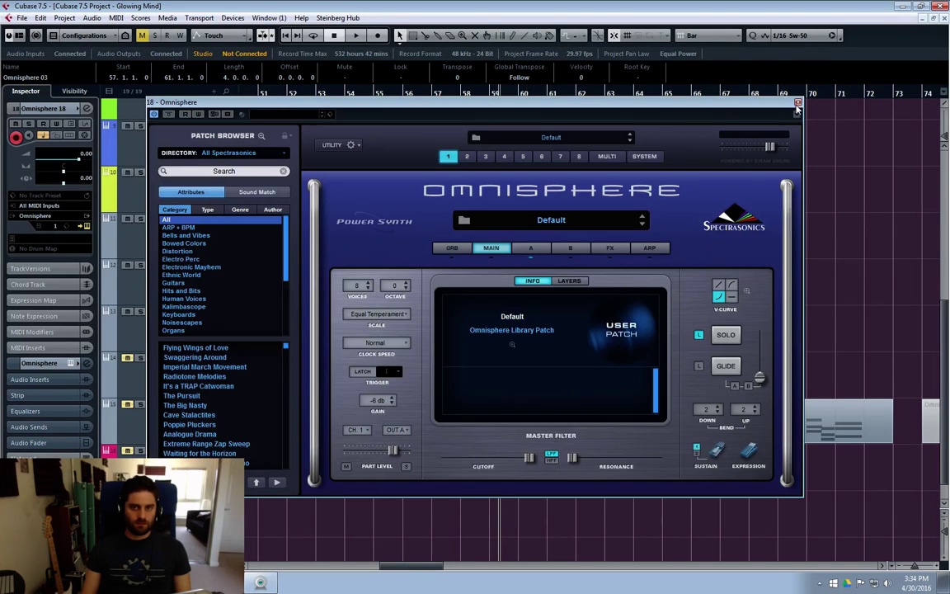
pyautogui.click(797, 103)
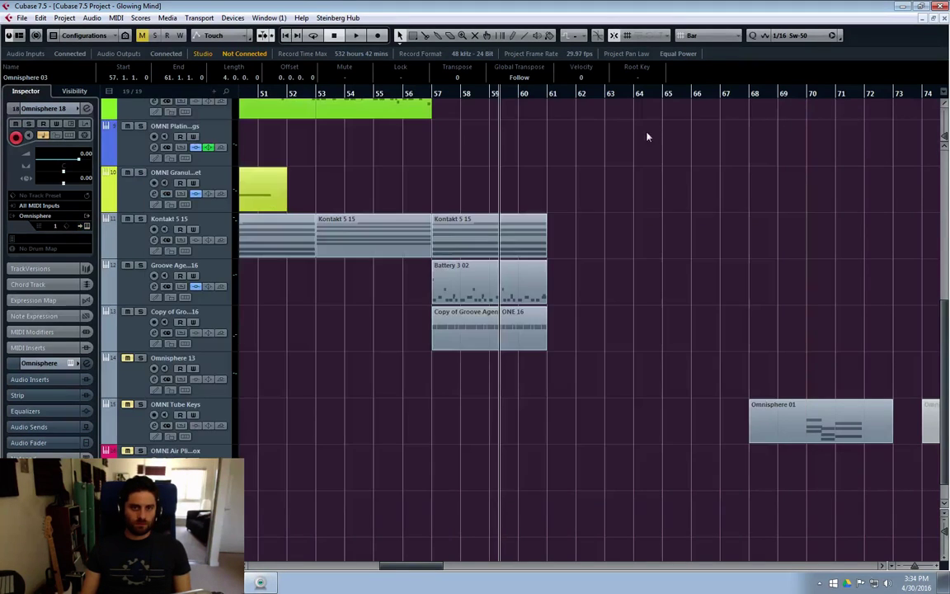
# Step: Move the Omnisphere 03 part at bar 57 from the first track down to the new Omnisphere 18 track
pyautogui.scroll(-5, 494, 249)
pyautogui.scroll(5, 483, 254)
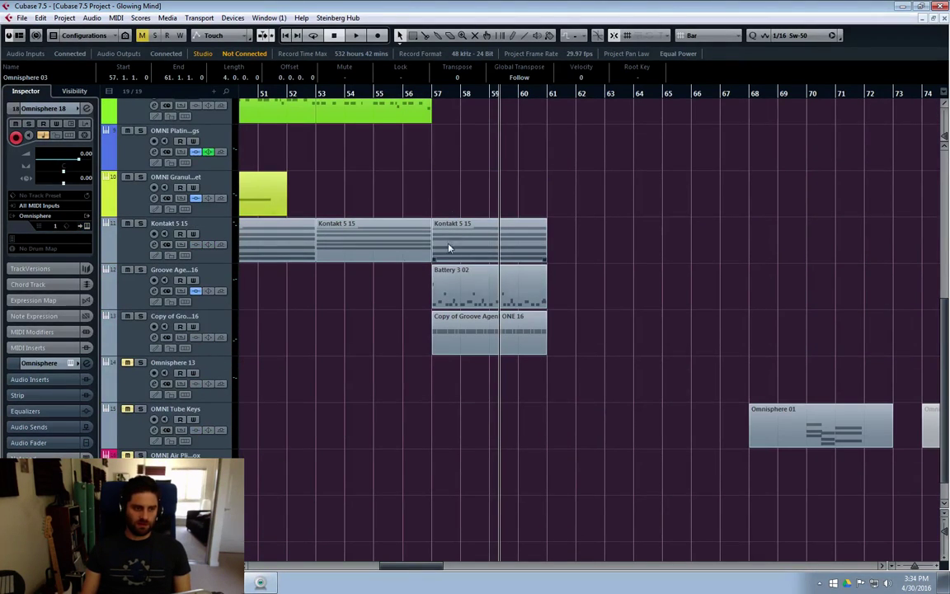
pyautogui.scroll(6, 450, 246)
pyautogui.moveTo(472, 161); pyautogui.dragTo(472, 536)
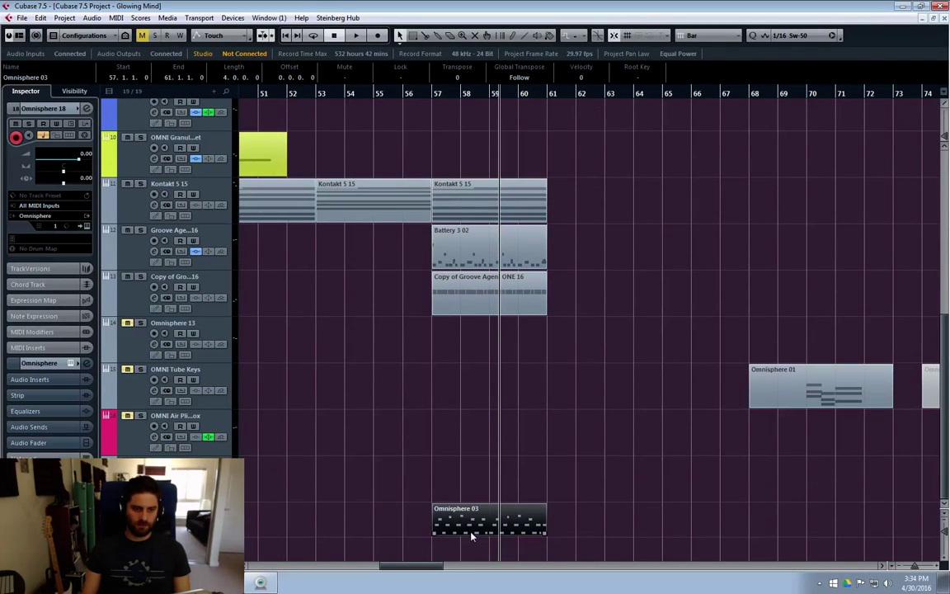
# Step: Set the loop range from bar 57 to bar 61, enable cycling and play the section
pyautogui.click(404, 94)
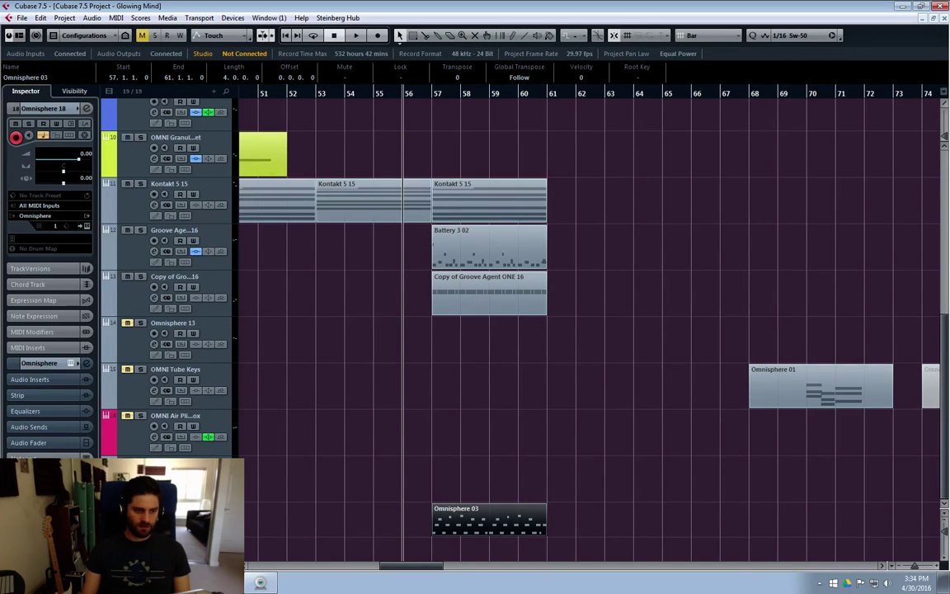
pyautogui.click(538, 395)
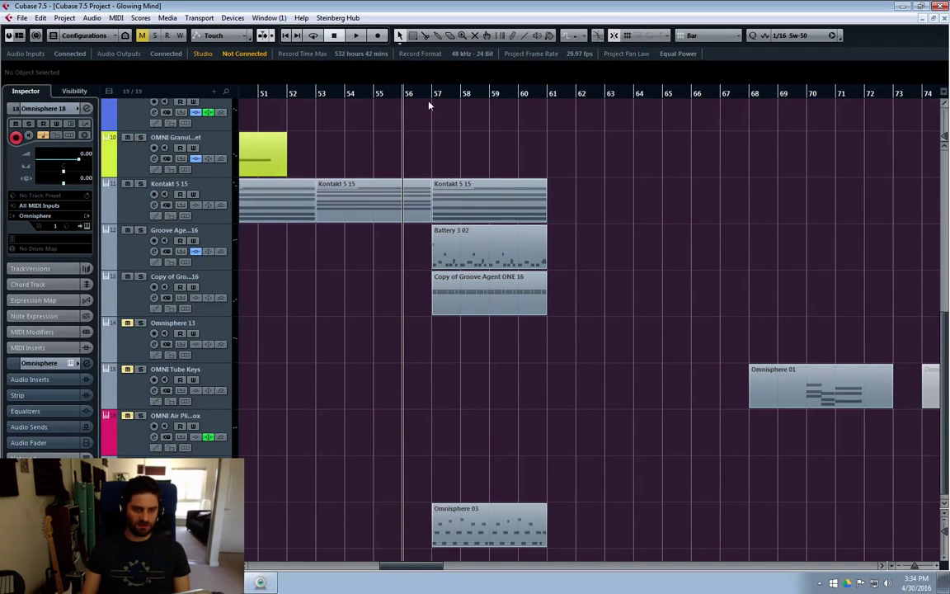
pyautogui.click(432, 97)
pyautogui.press('ctrl+KP_1')
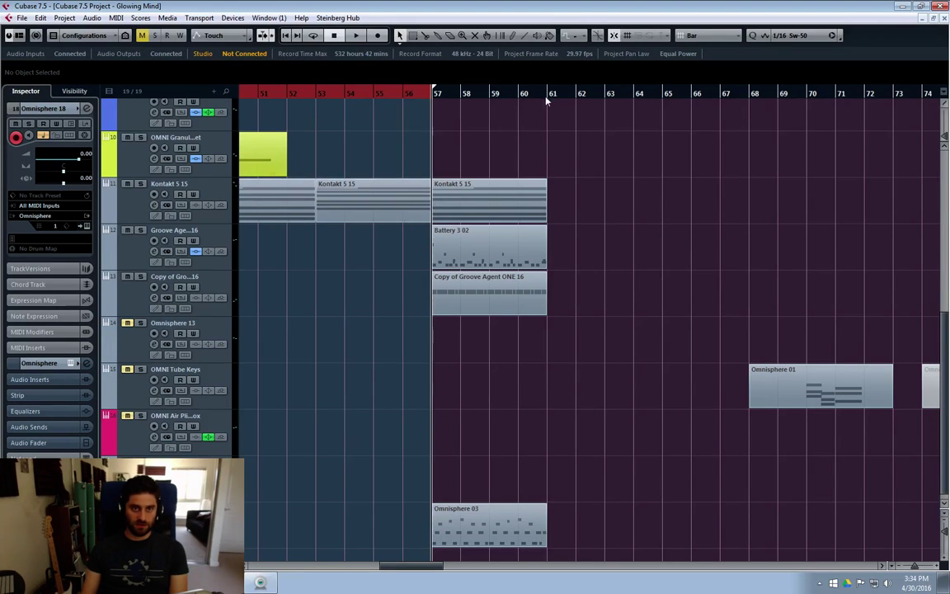
pyautogui.keyDown('alt'); pyautogui.click(546, 96); pyautogui.keyUp('alt')
pyautogui.press('KP_Divide')
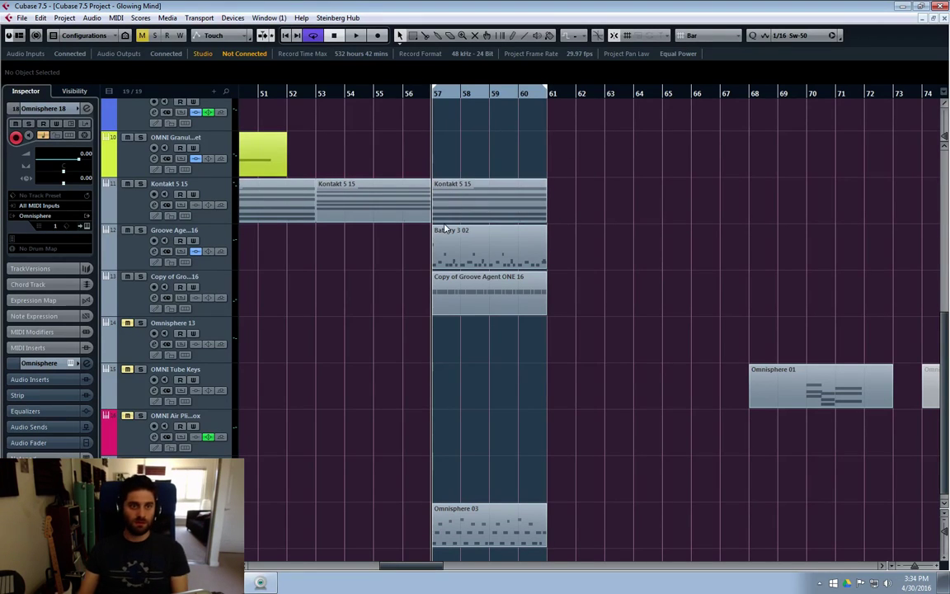
pyautogui.press('space')
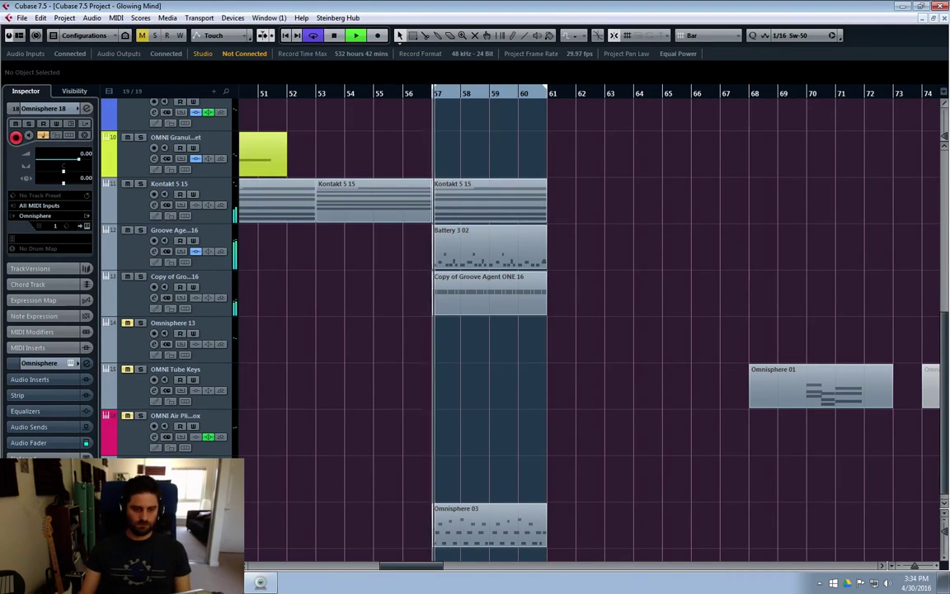
# Step: Lower the Omnisphere 18 channel volume to -3.92 dB and load the Crying Whammy Guitaret Lead patch from the Distortion category
pyautogui.press('e')
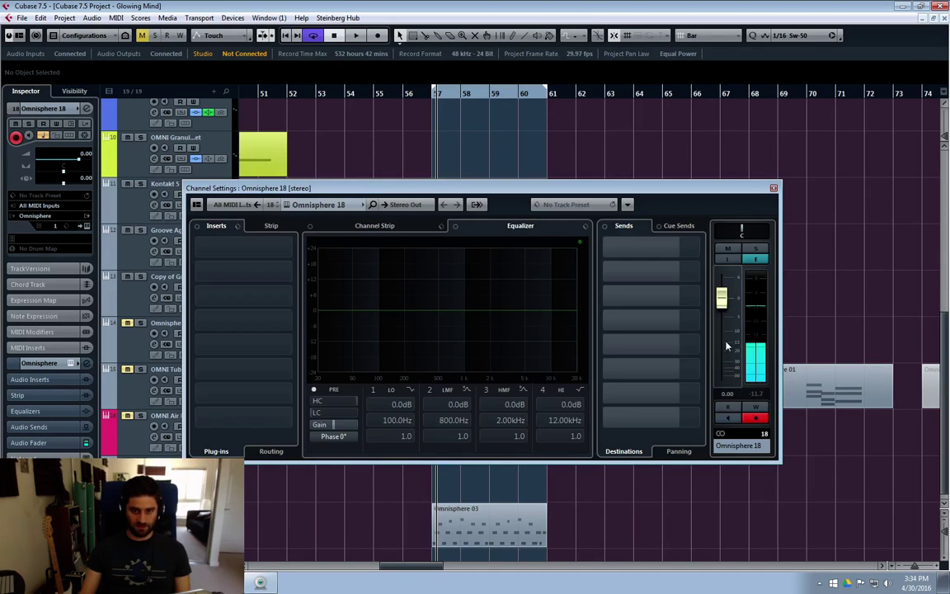
pyautogui.moveTo(721, 301); pyautogui.dragTo(721, 310)
pyautogui.click(239, 456)
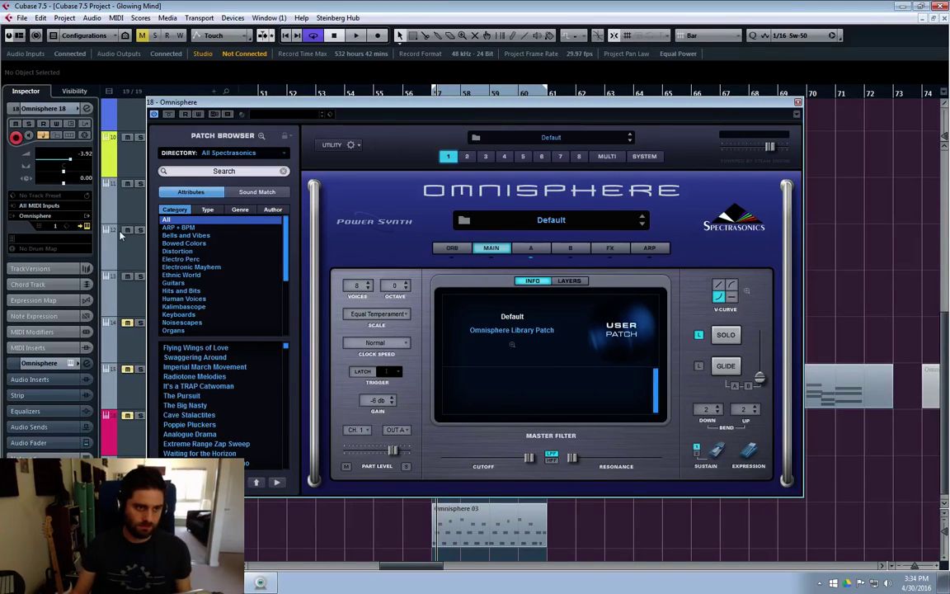
pyautogui.click(173, 254)
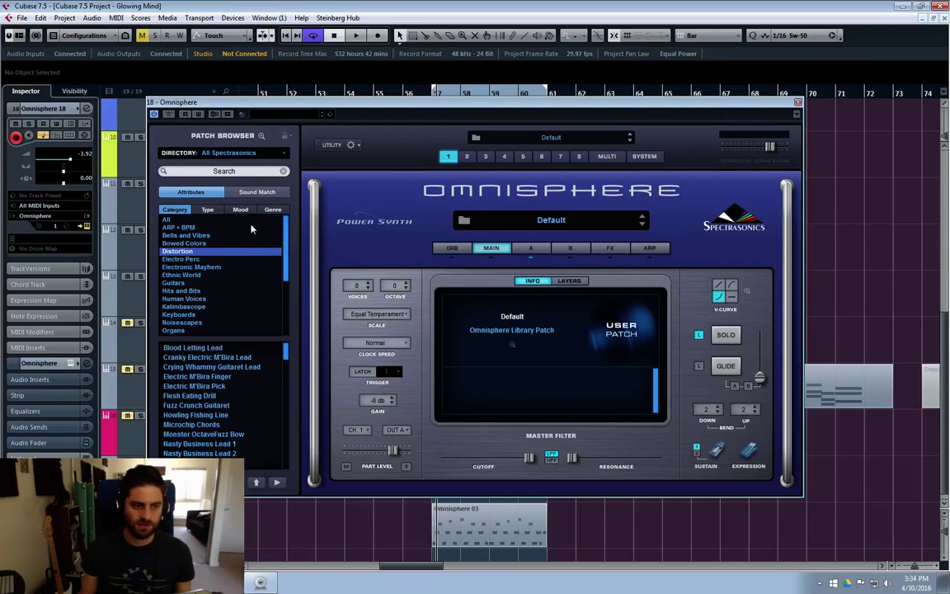
pyautogui.click(219, 368)
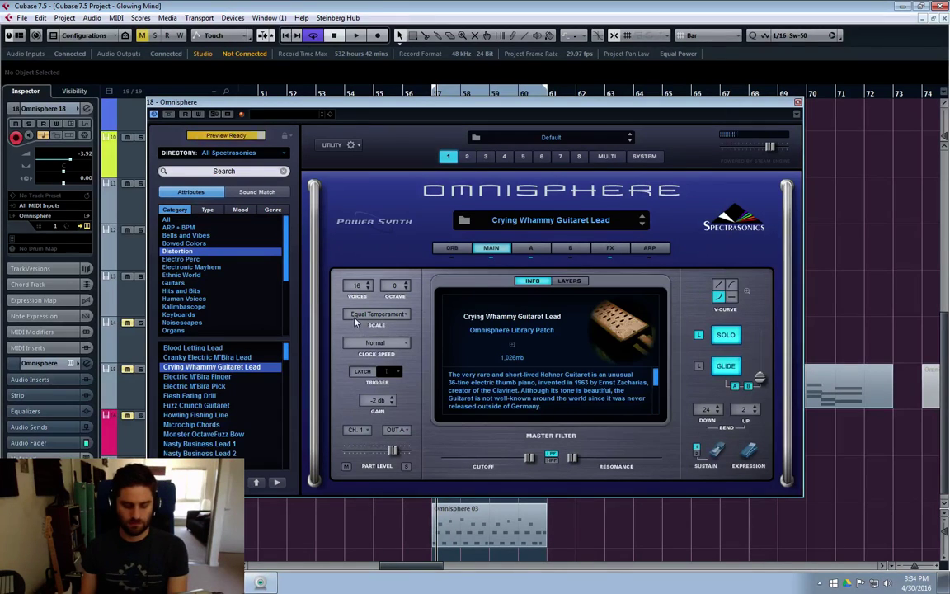
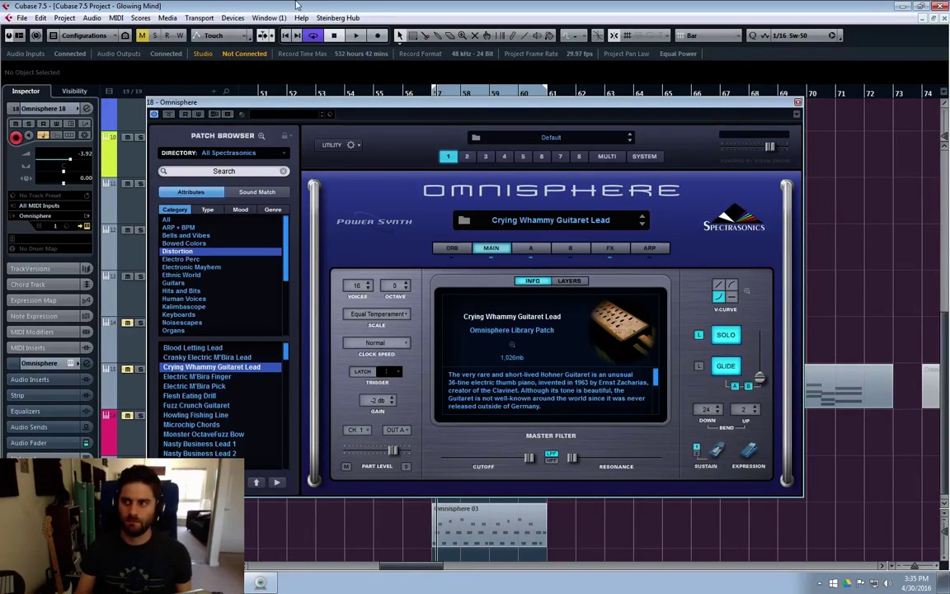
# Step: Play the looped section with the new patch and lower the Omnisphere 18 channel volume to -10.8 dB, closing the open windows
pyautogui.click(797, 105)
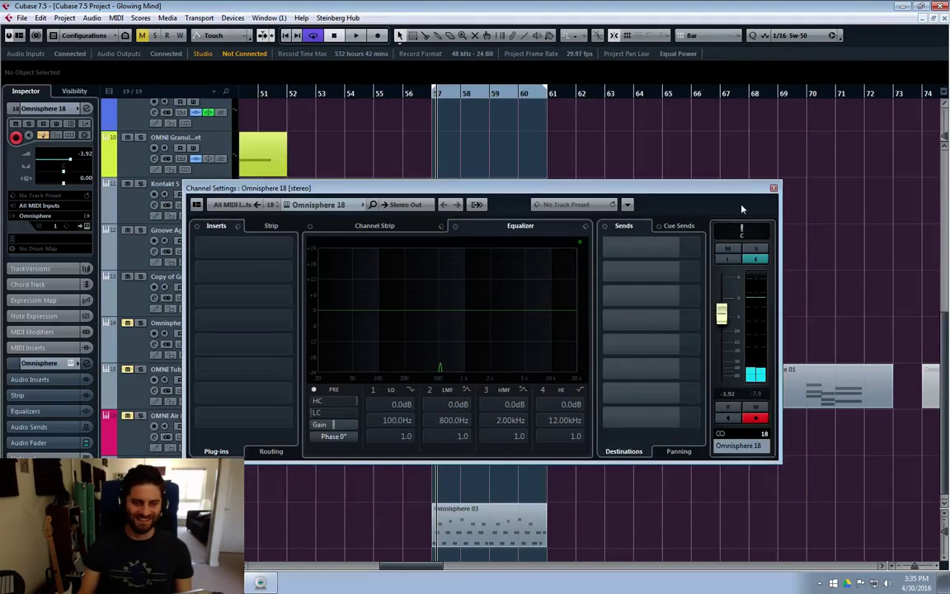
pyautogui.click(519, 167)
pyautogui.click(403, 93)
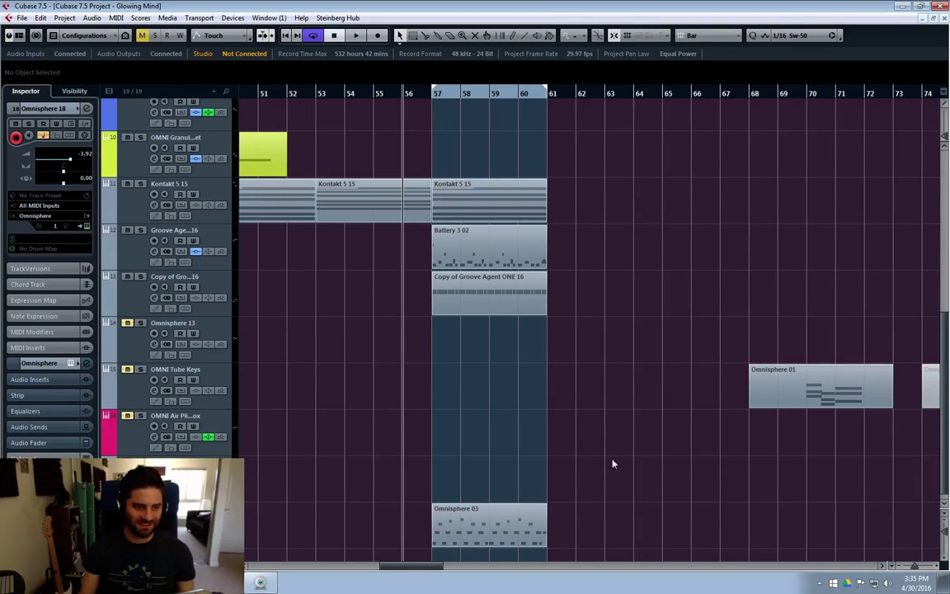
pyautogui.press('space')
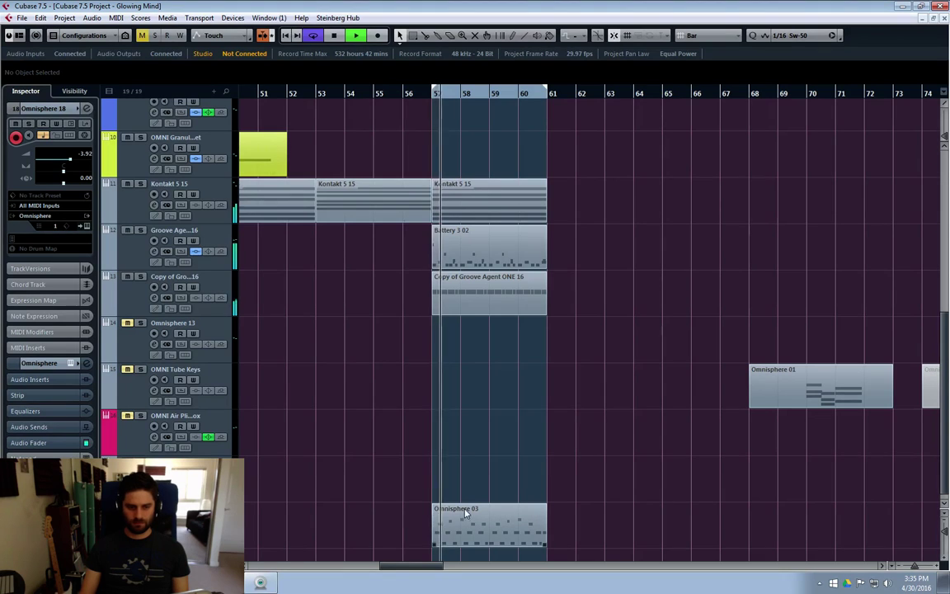
pyautogui.press('space')
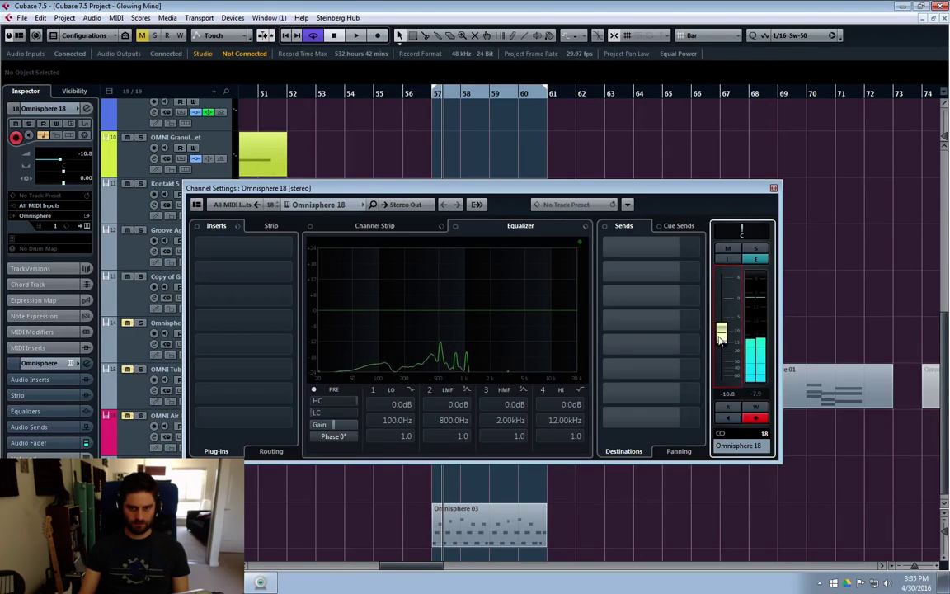
pyautogui.doubleClick(462, 521)
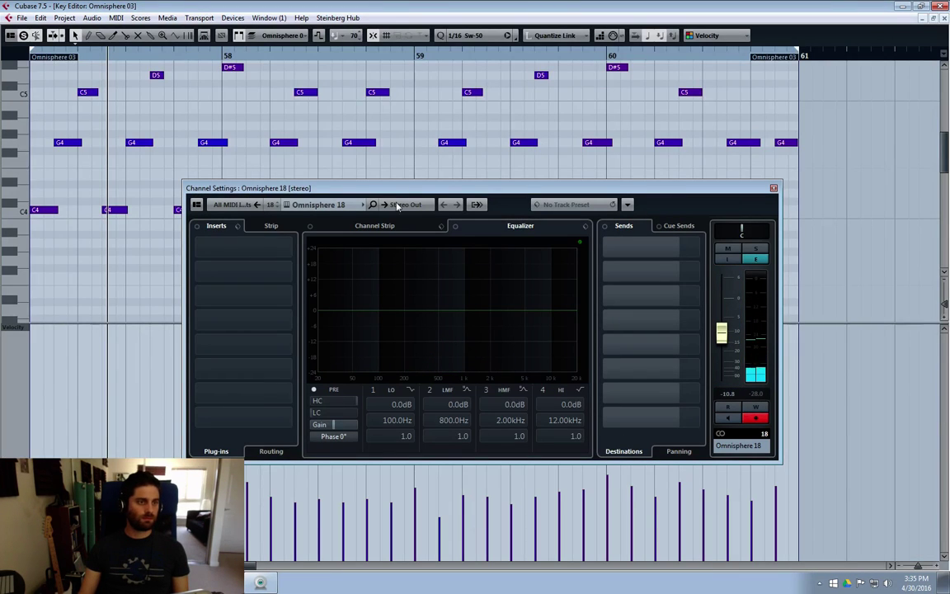
pyautogui.click(774, 188)
pyautogui.press('Return')
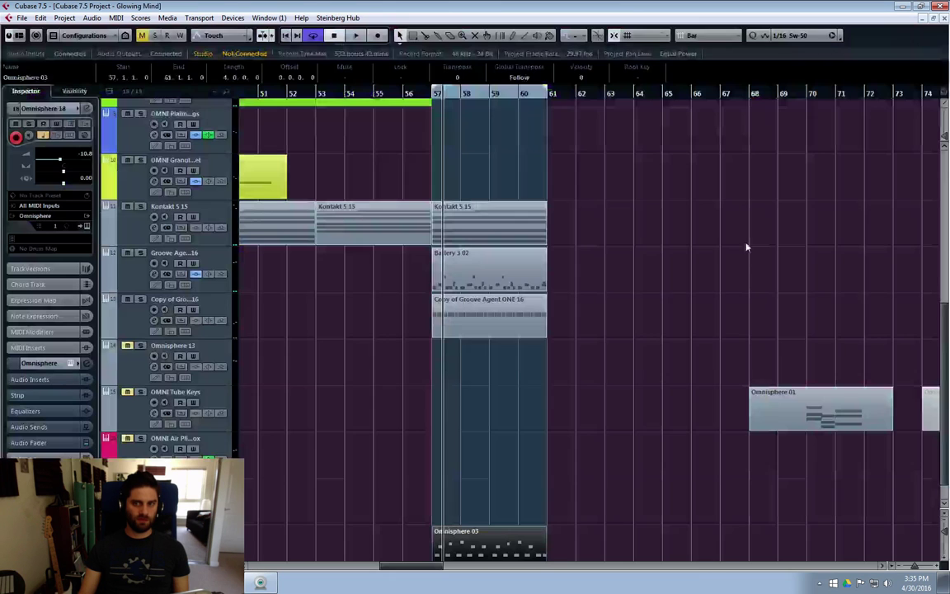
pyautogui.click(597, 470)
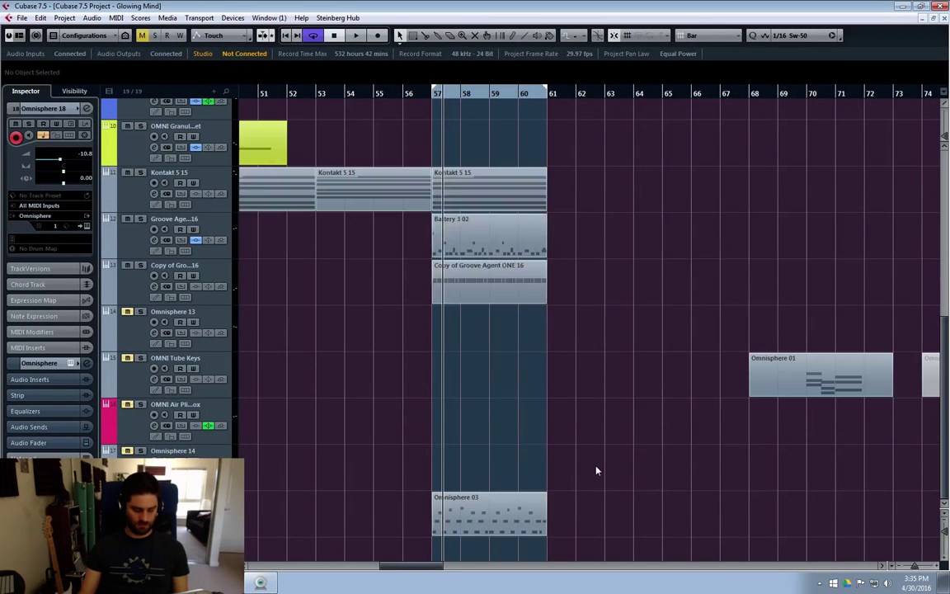
# Step: Shorten all notes of the Omnisphere 03 part in the Key Editor, then lengthen the two D5 notes again
pyautogui.moveTo(469, 514); pyautogui.dragTo(817, 515)
pyautogui.click(487, 528)
pyautogui.doubleClick(487, 528)
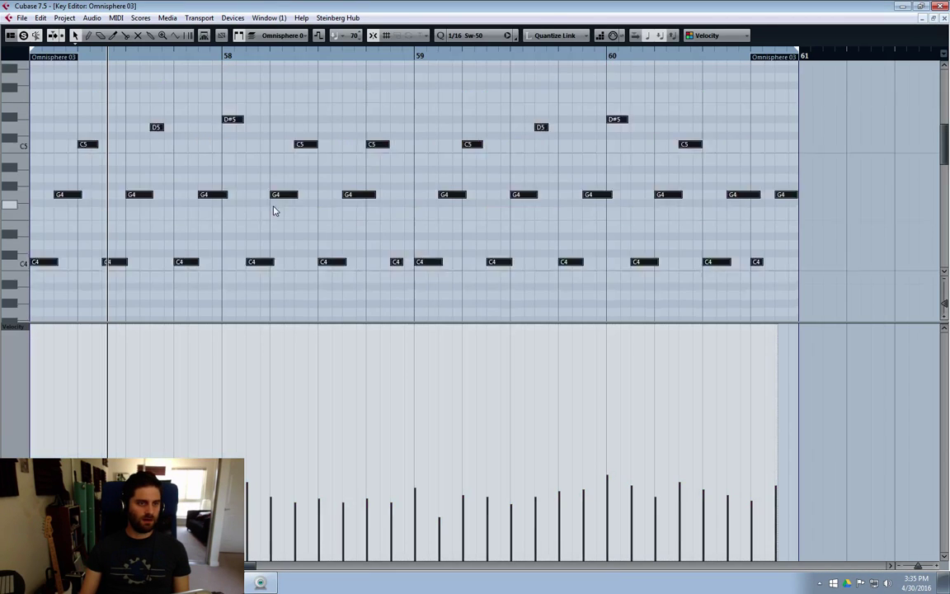
pyautogui.moveTo(194, 263); pyautogui.dragTo(185, 263)
pyautogui.click(227, 262)
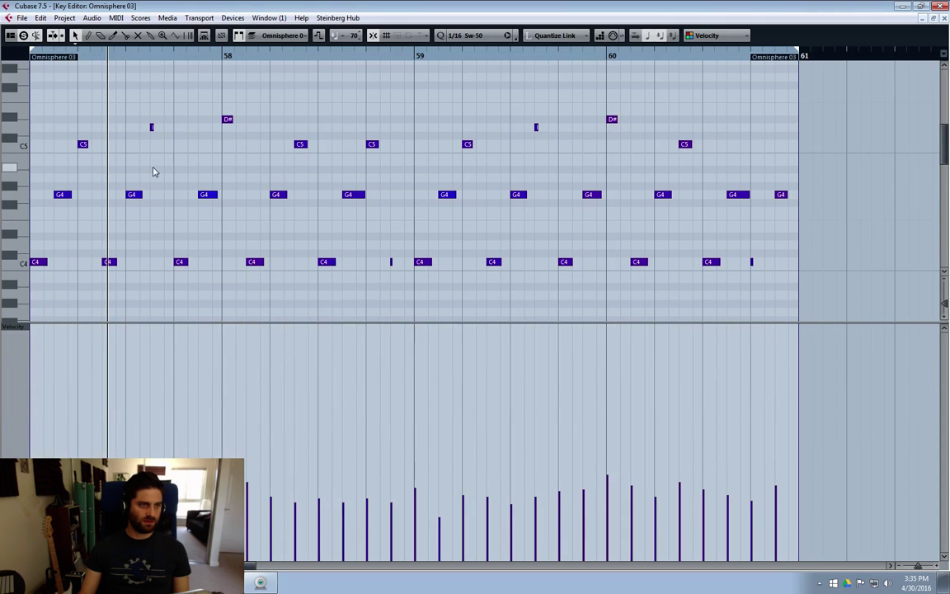
pyautogui.moveTo(153, 127); pyautogui.dragTo(165, 129)
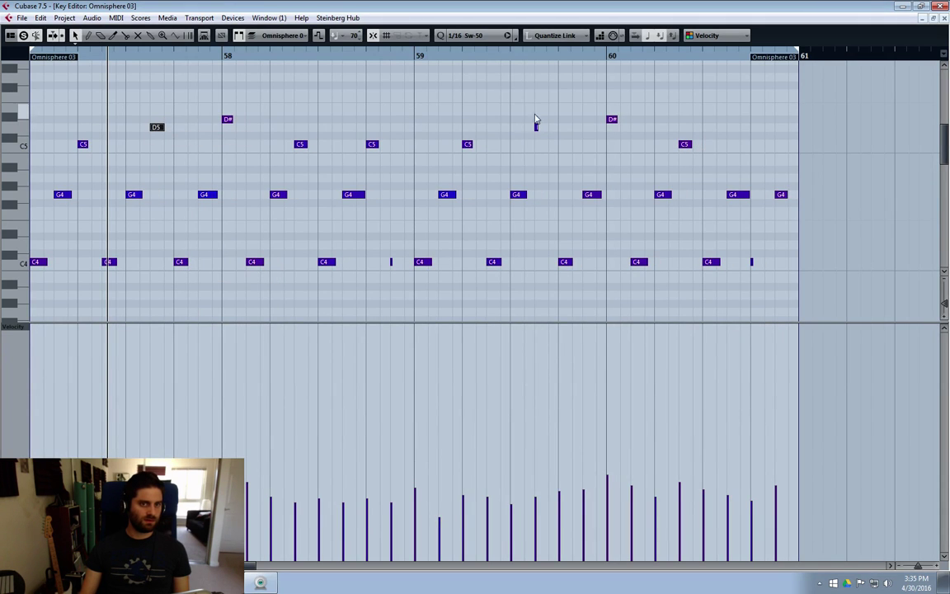
pyautogui.moveTo(537, 127); pyautogui.dragTo(547, 128)
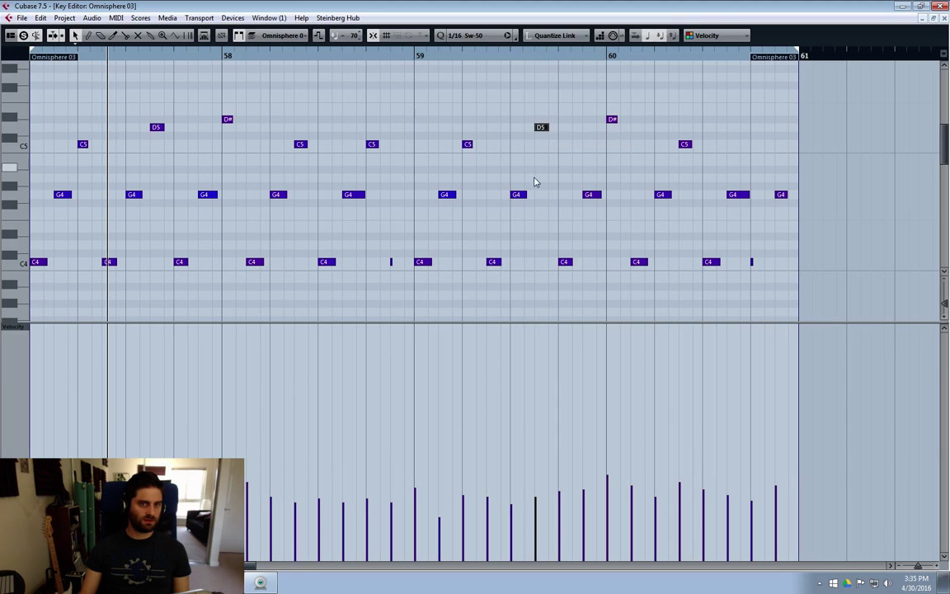
# Step: Replace the very short C4 note just before bar 59 with a longer one and lower its velocity to match the neighbouring notes
pyautogui.click(391, 261)
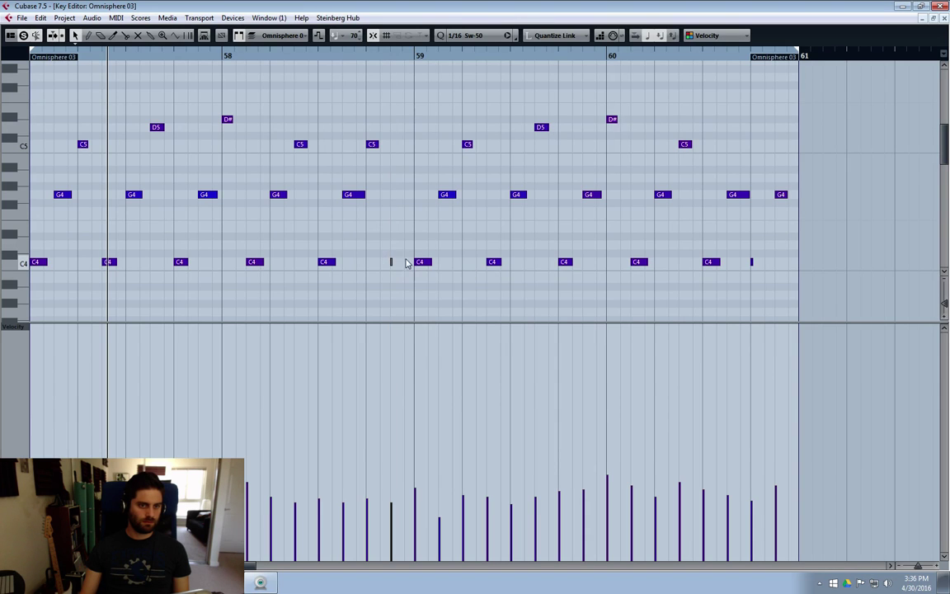
pyautogui.press('Delete')
pyautogui.press('8')
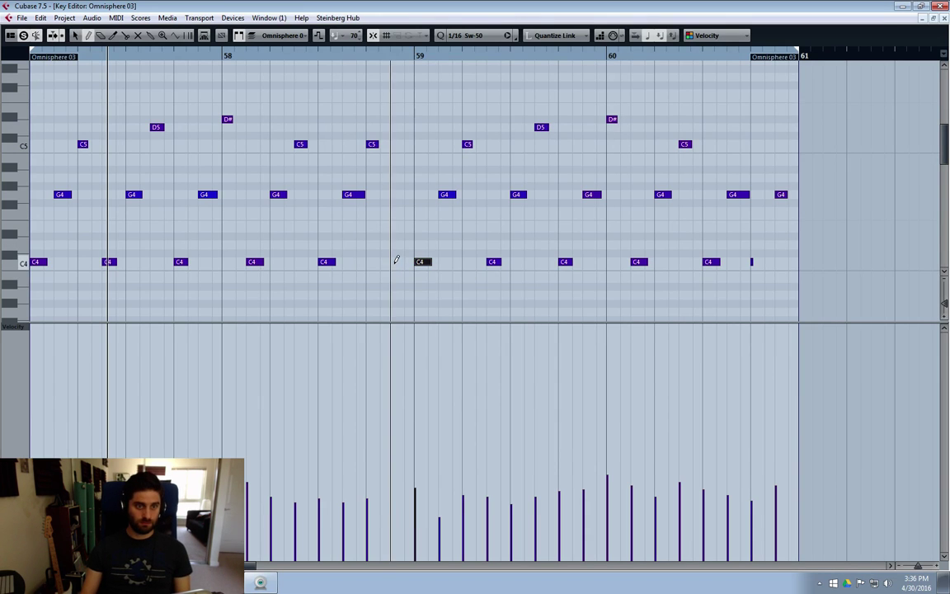
pyautogui.click(394, 262)
pyautogui.press('1')
pyautogui.moveTo(391, 437); pyautogui.dragTo(391, 489)
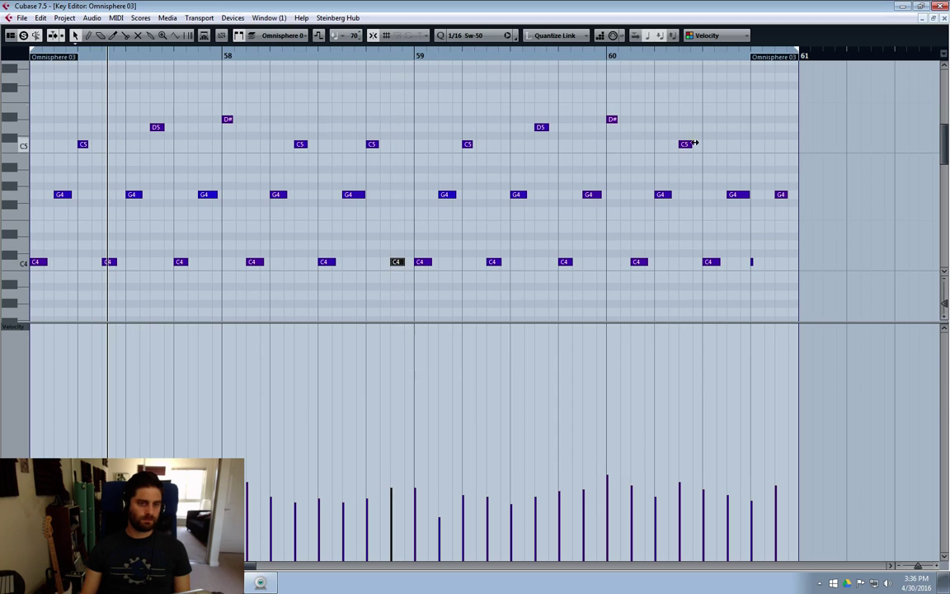
# Step: Replace the very short C4 note near the end of bar 60 with a longer one
pyautogui.click(752, 262)
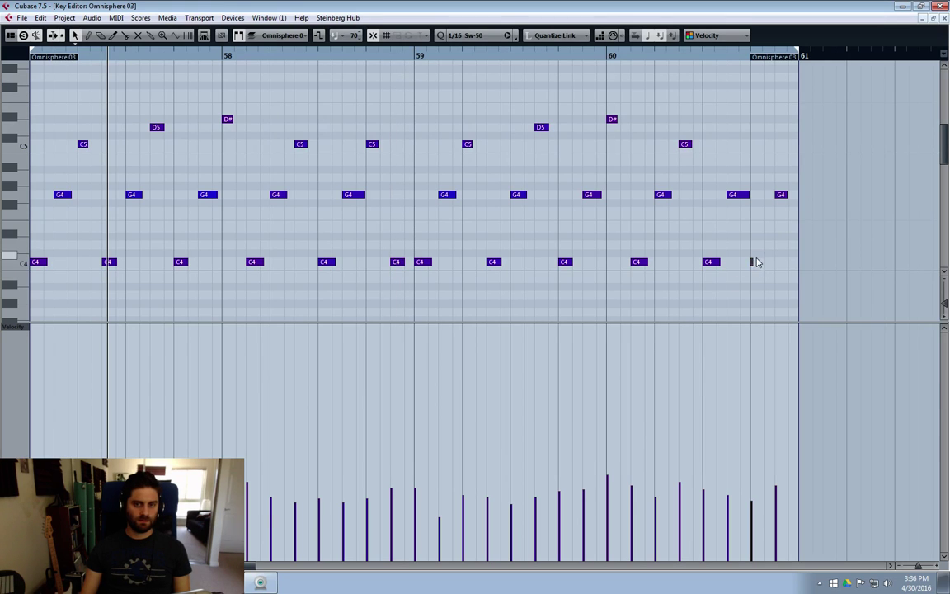
pyautogui.moveTo(765, 240); pyautogui.dragTo(736, 297)
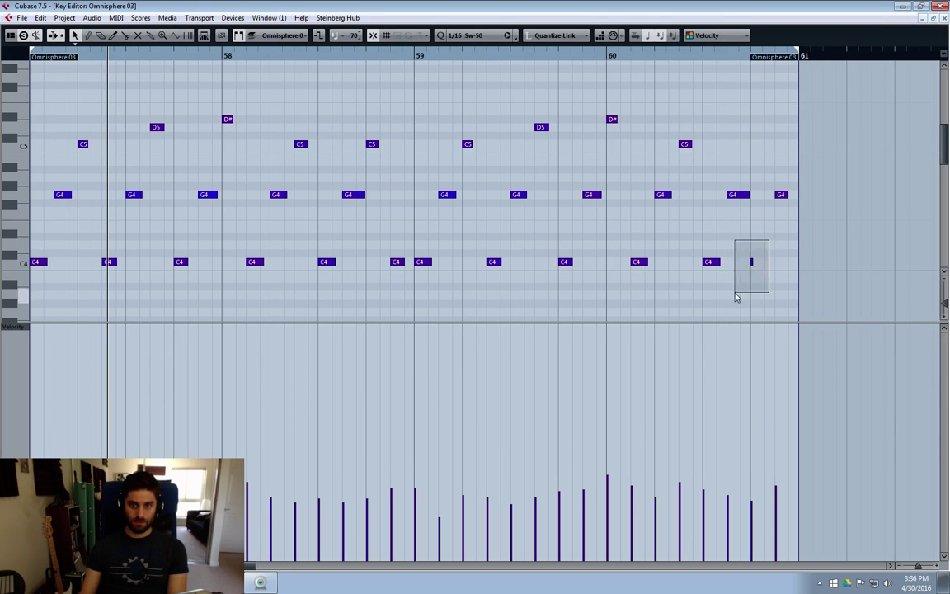
pyautogui.press('Delete')
pyautogui.keyDown('alt'); pyautogui.click(756, 262); pyautogui.keyUp('alt')
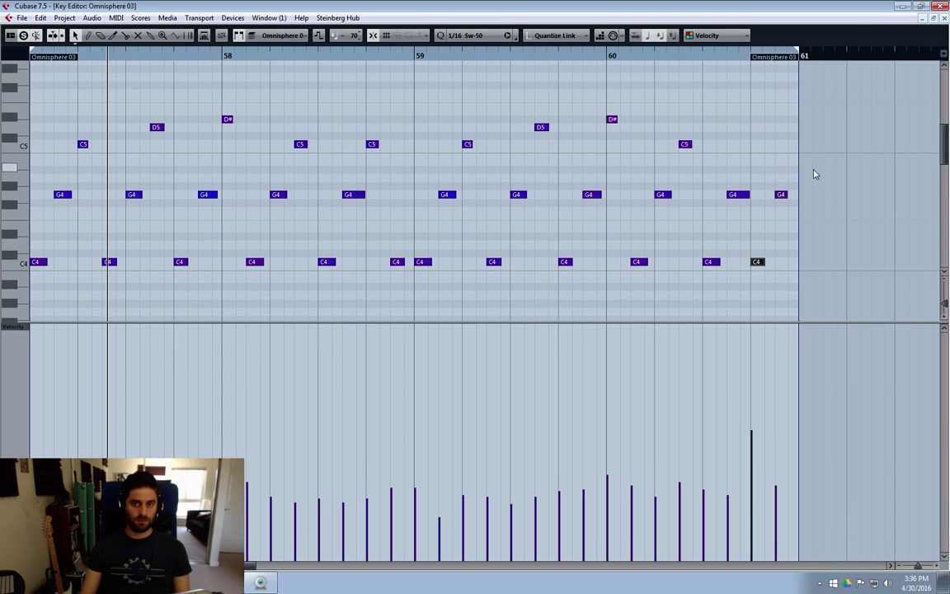
# Step: Set the quantize value to 1/32 and shorten all notes of the part further
pyautogui.scroll(-1, 578, 264)
pyautogui.moveTo(351, 342); pyautogui.dragTo(4, 241)
pyautogui.scroll(4, 458, 305)
pyautogui.scroll(-3, 462, 303)
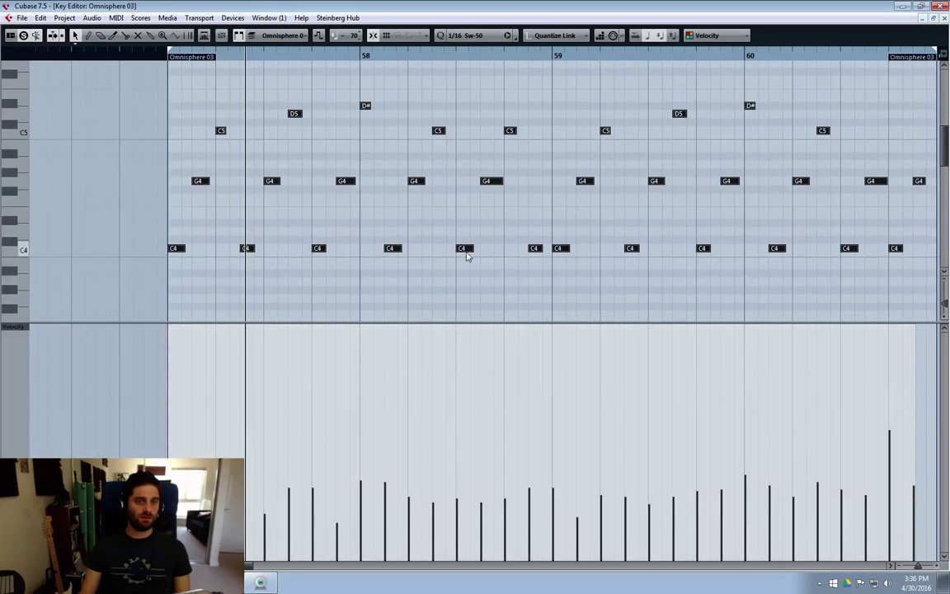
pyautogui.click(495, 35)
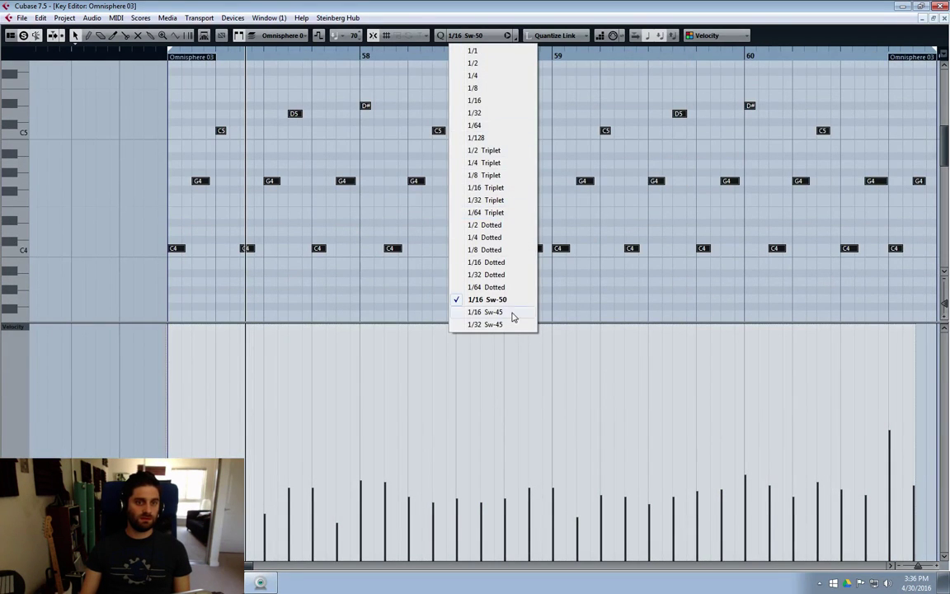
pyautogui.click(487, 113)
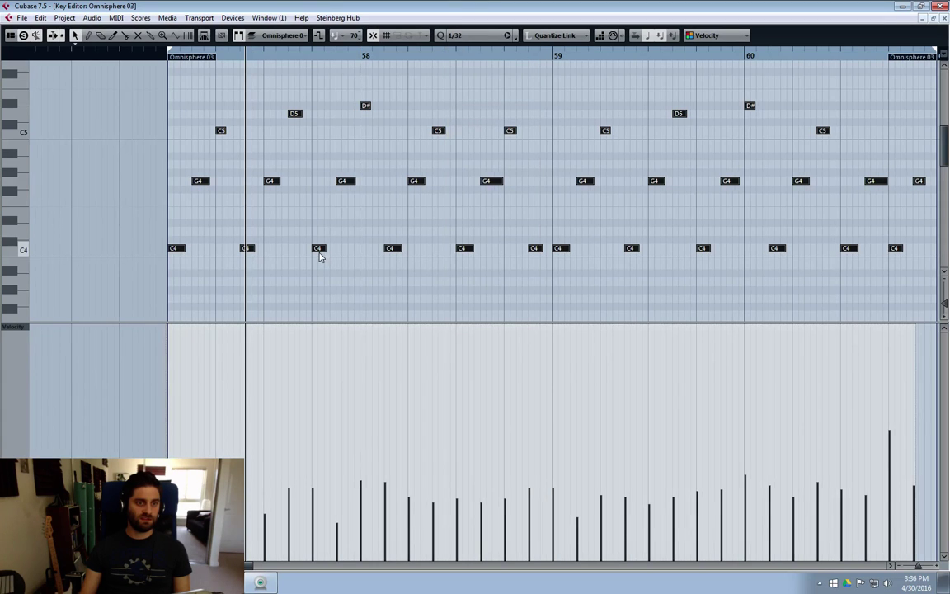
pyautogui.click(320, 248)
pyautogui.moveTo(320, 248); pyautogui.dragTo(315, 248)
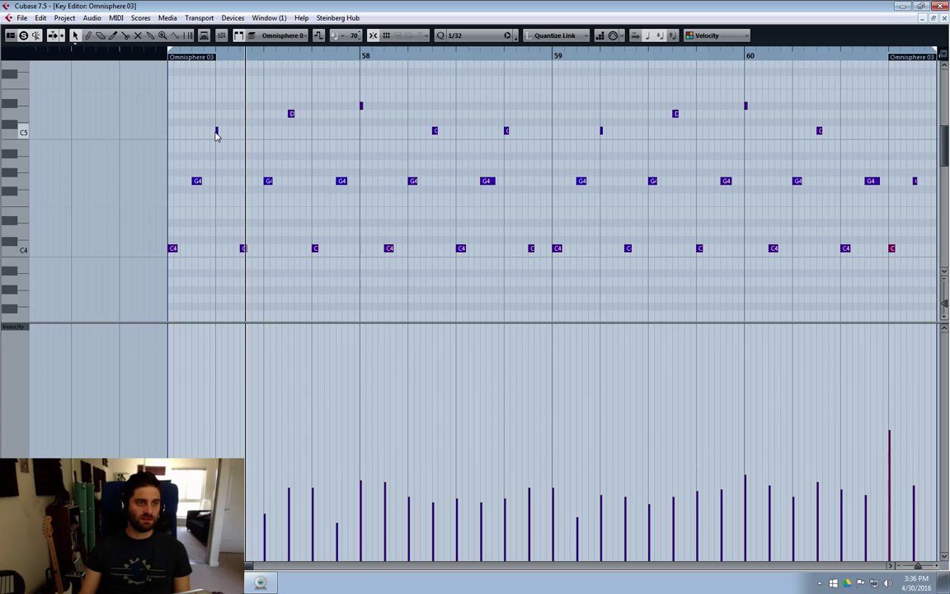
# Step: Replace the very short C5 note in bar 57 and the very short high note at bar 58 with longer ones at lower velocity
pyautogui.press('Delete')
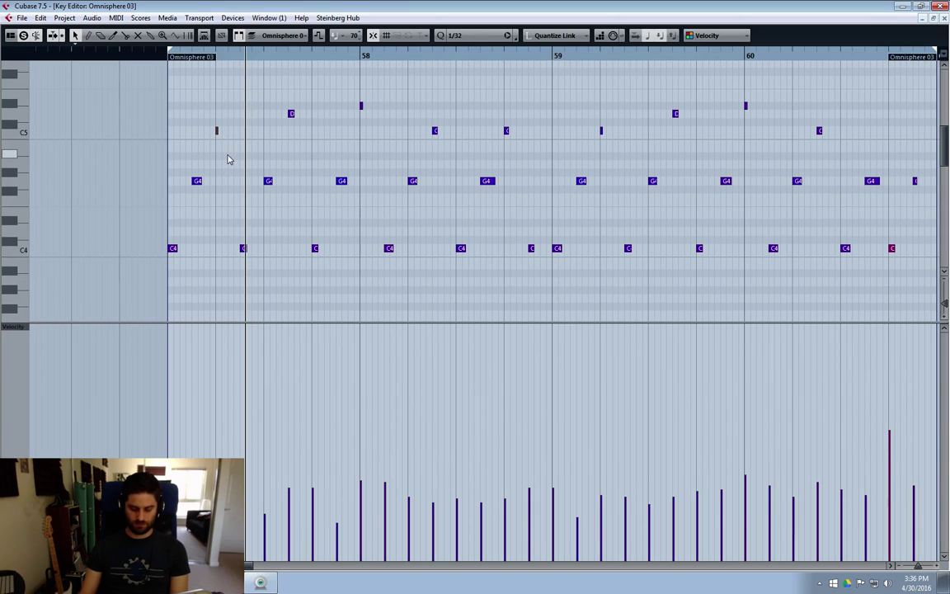
pyautogui.click(217, 131)
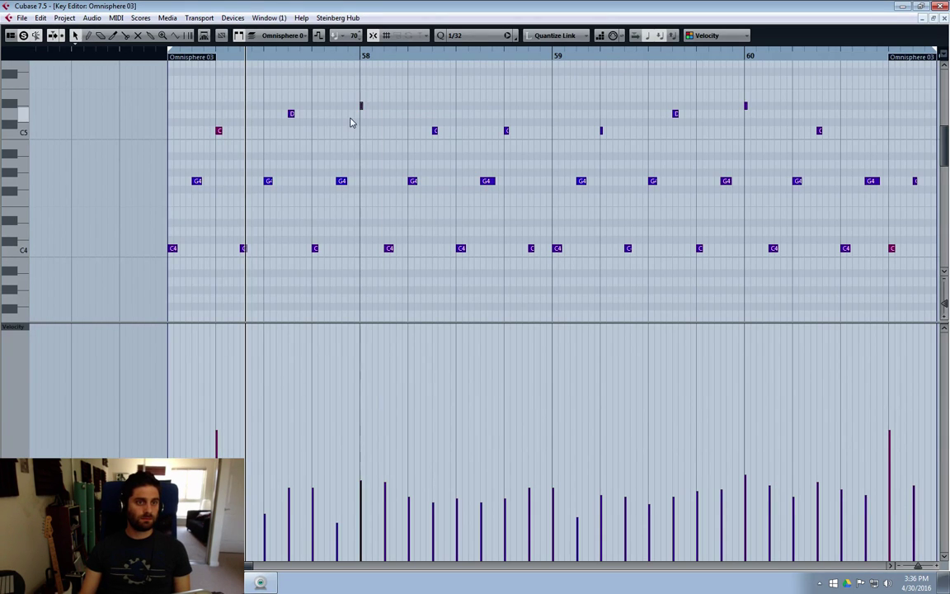
pyautogui.press('Delete')
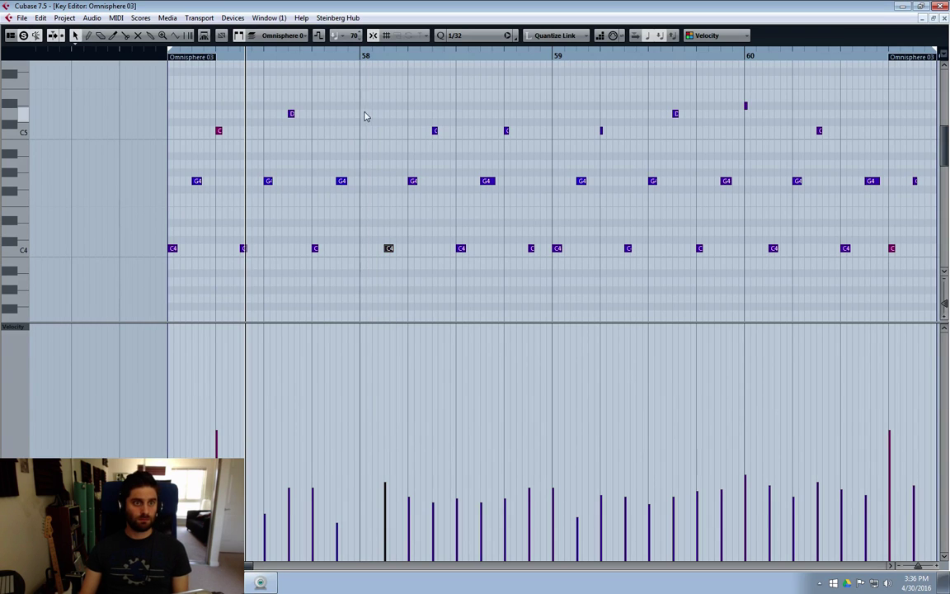
pyautogui.click(364, 104)
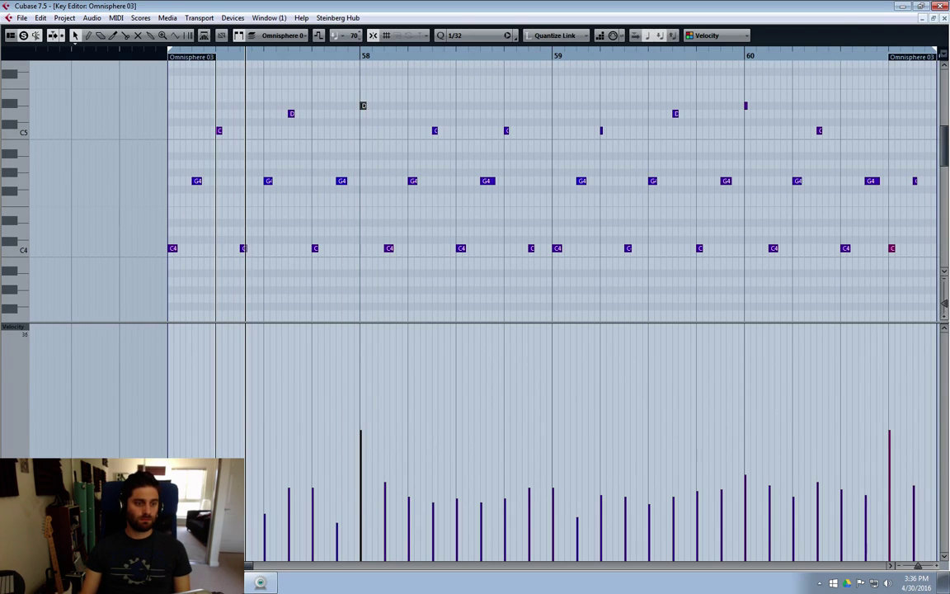
pyautogui.click(363, 492)
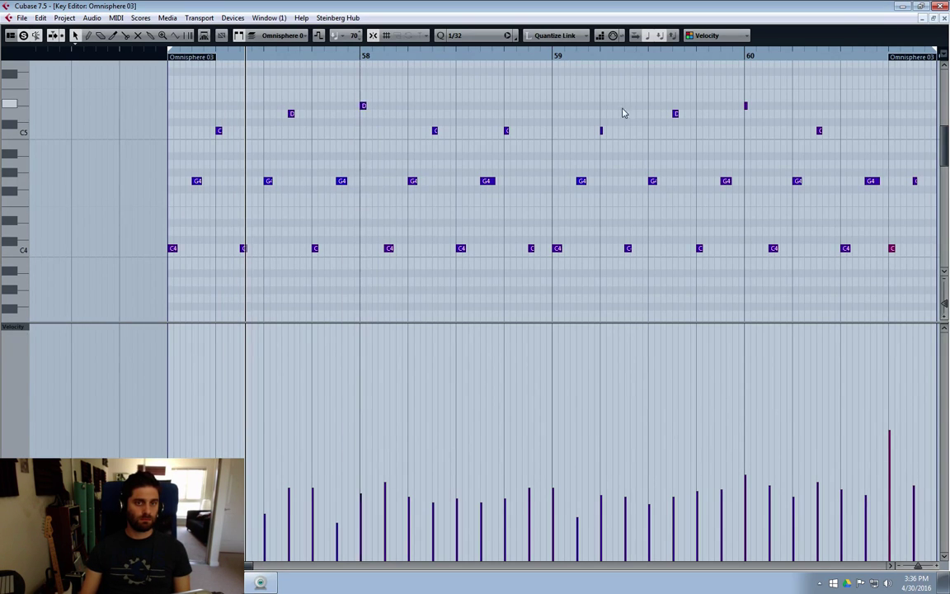
# Step: Replace the very short C5 note in bar 59 and the very short high note at bar 60 with longer ones
pyautogui.click(601, 130)
pyautogui.click(603, 130)
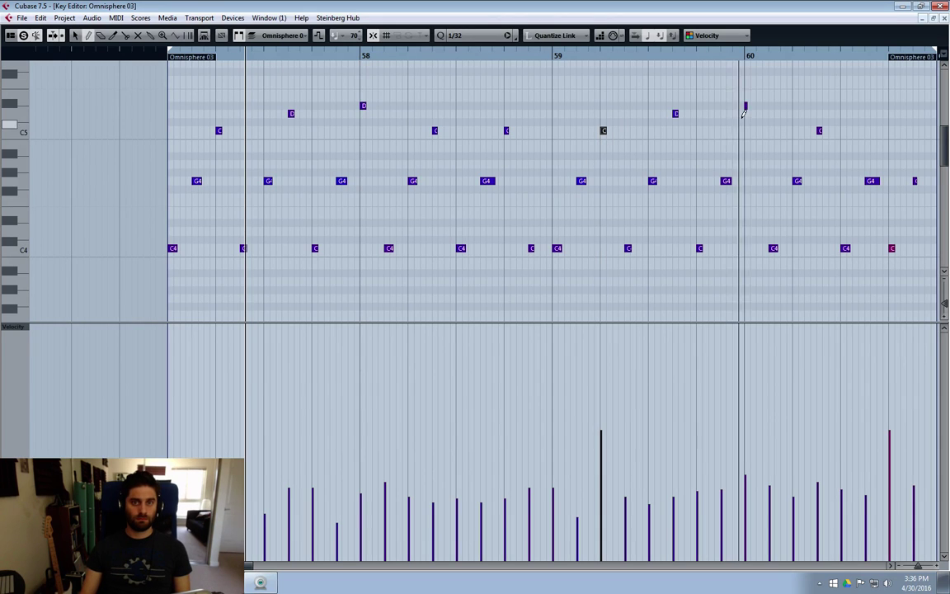
pyautogui.click(769, 80)
pyautogui.press('Delete')
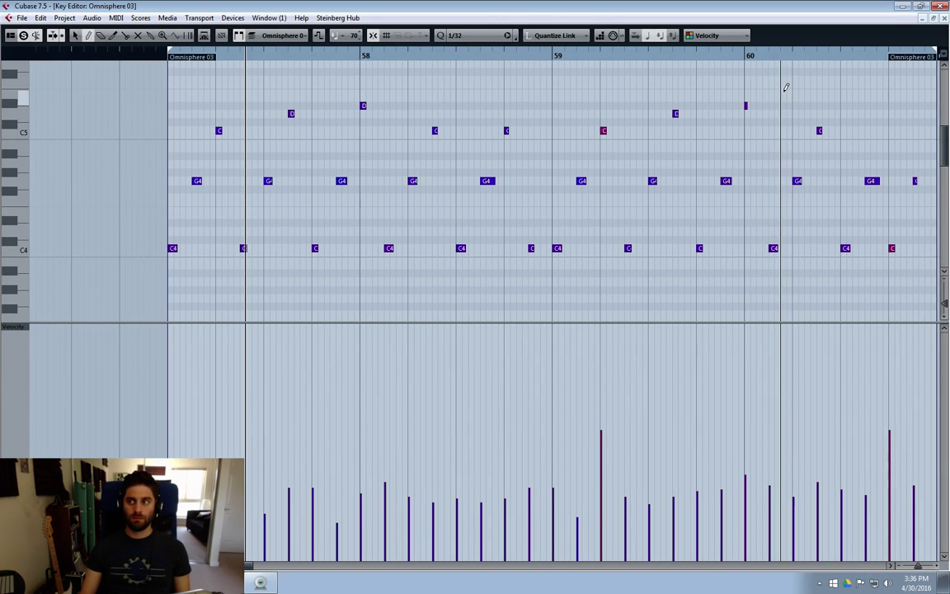
pyautogui.press('1')
pyautogui.click(747, 105)
pyautogui.press('Delete')
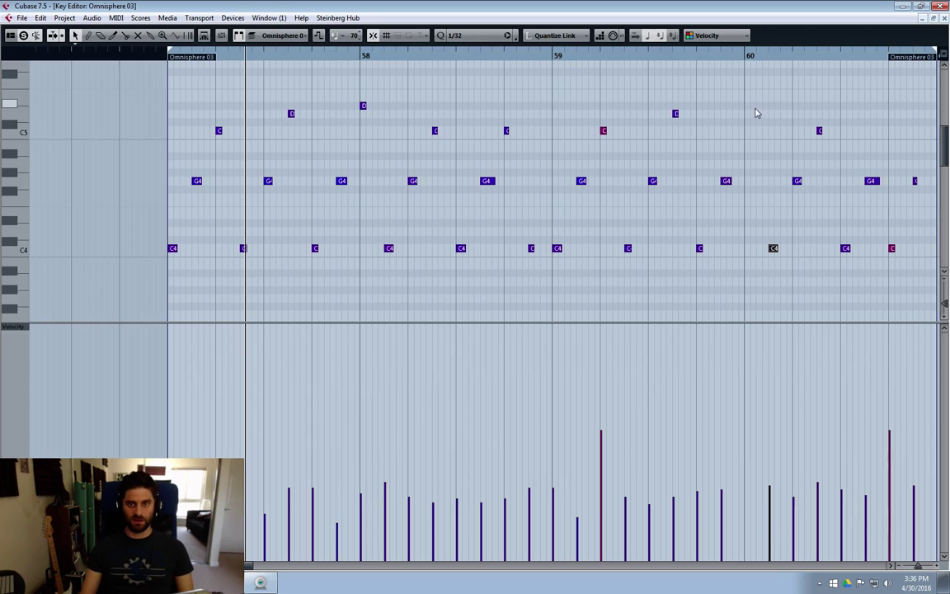
pyautogui.press('8')
pyautogui.click(746, 105)
# Step: Lower the velocities of the replaced notes in bars 59 and 60, including the last C4, and close the Key Editor
pyautogui.click(915, 181)
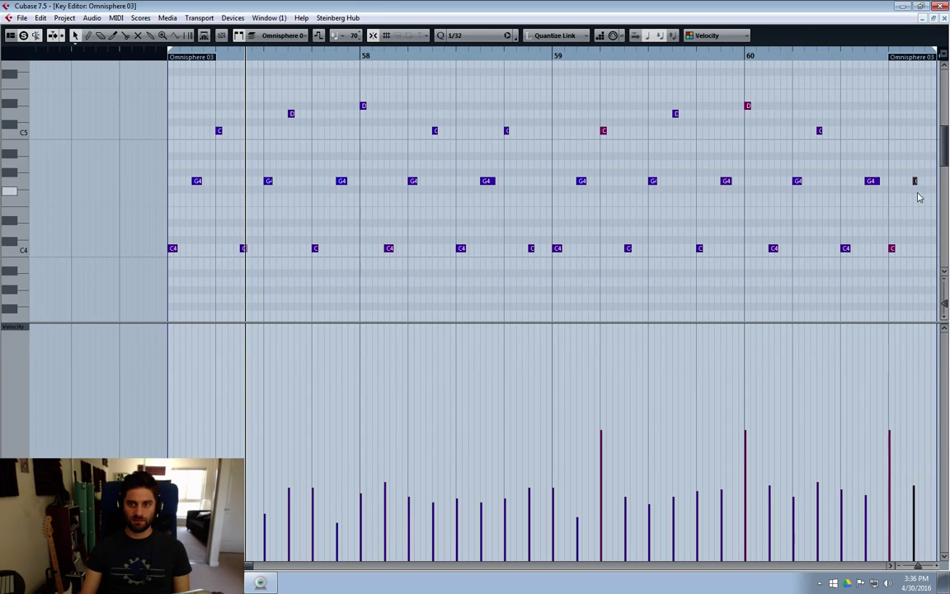
pyautogui.click(747, 462)
pyautogui.click(601, 478)
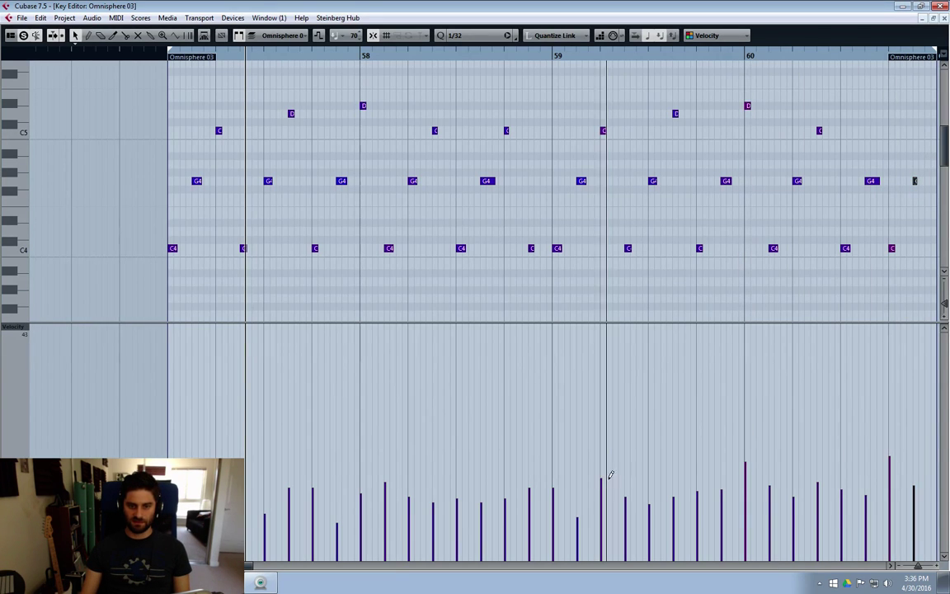
pyautogui.click(890, 461)
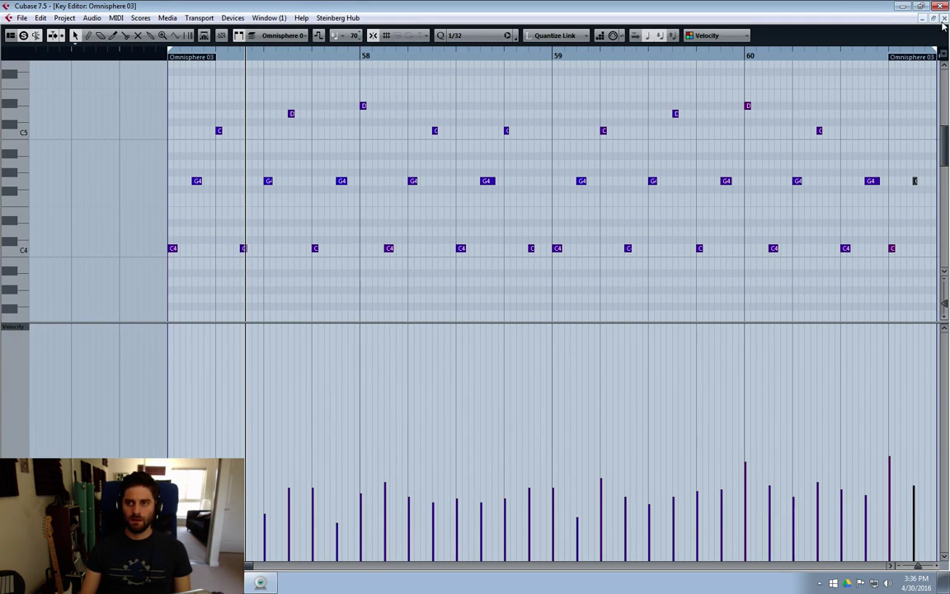
pyautogui.click(945, 25)
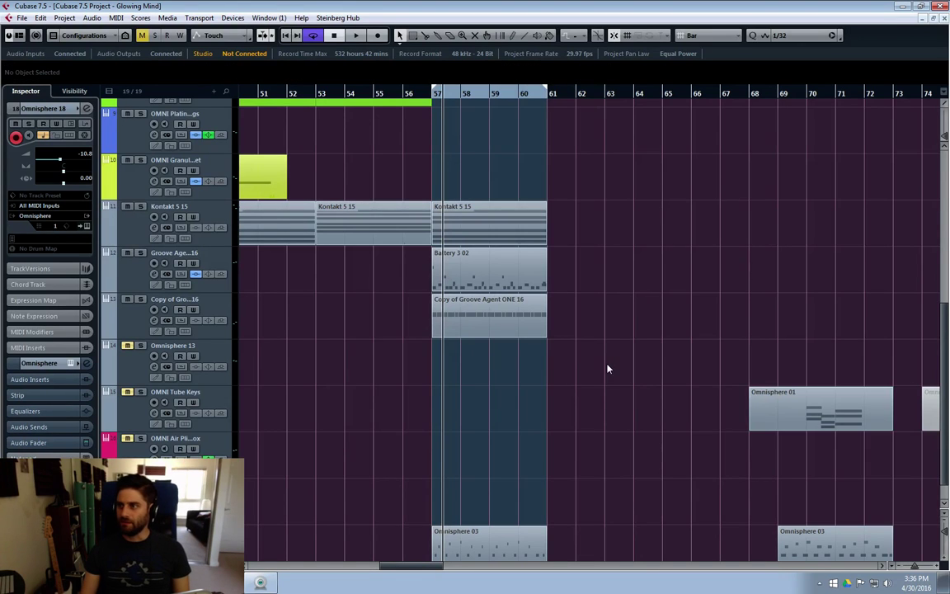
# Step: Lower the Omnisphere 18 channel volume to -15.6 dB and place the playback position at bar 55
pyautogui.scroll(-1, 598, 399)
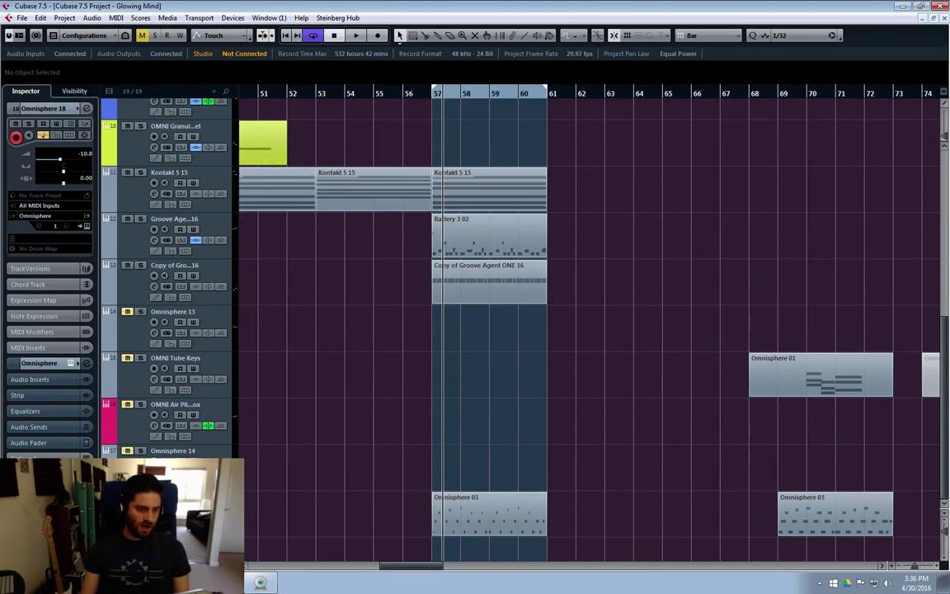
pyautogui.press('e')
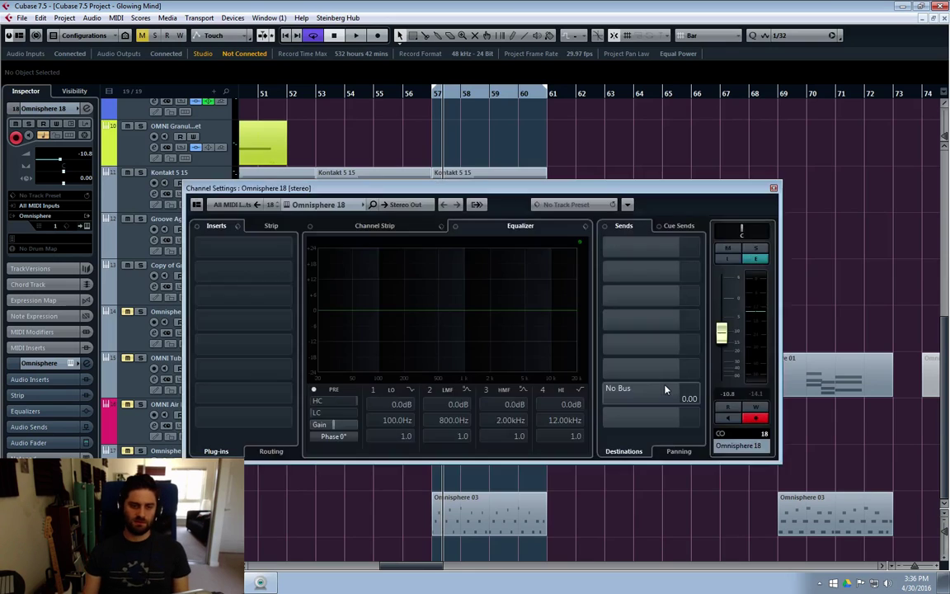
pyautogui.press('e')
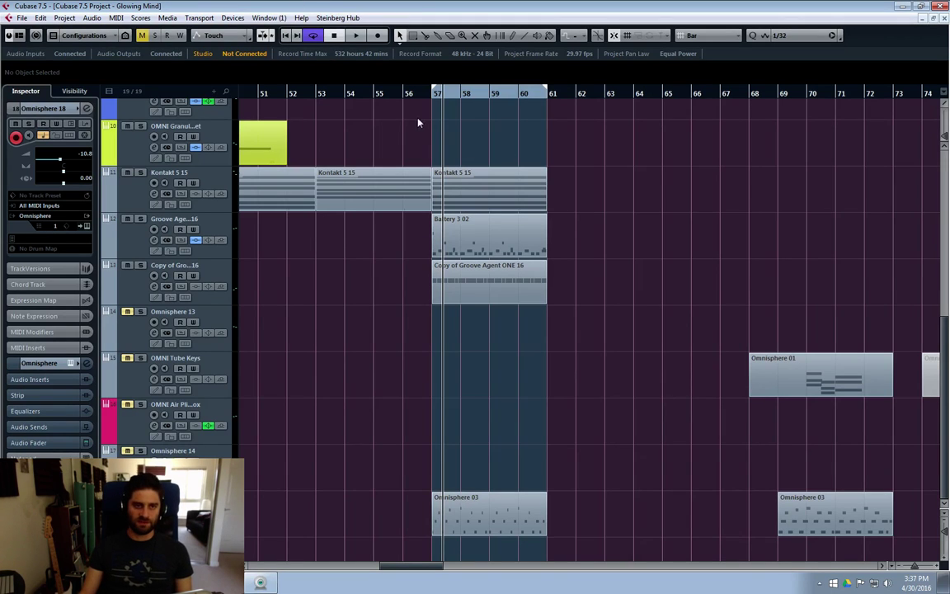
pyautogui.moveTo(404, 97); pyautogui.dragTo(373, 96)
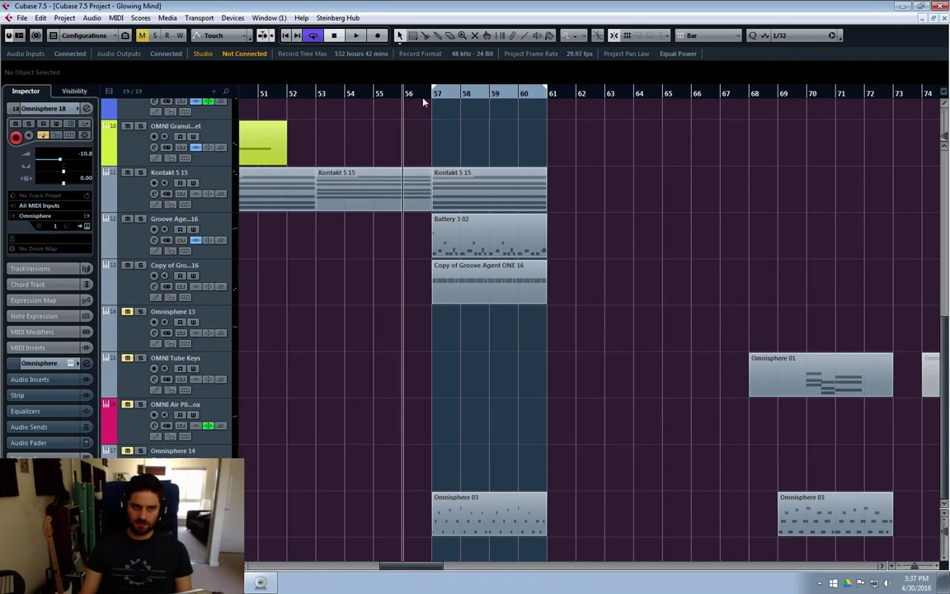
pyautogui.click(374, 97)
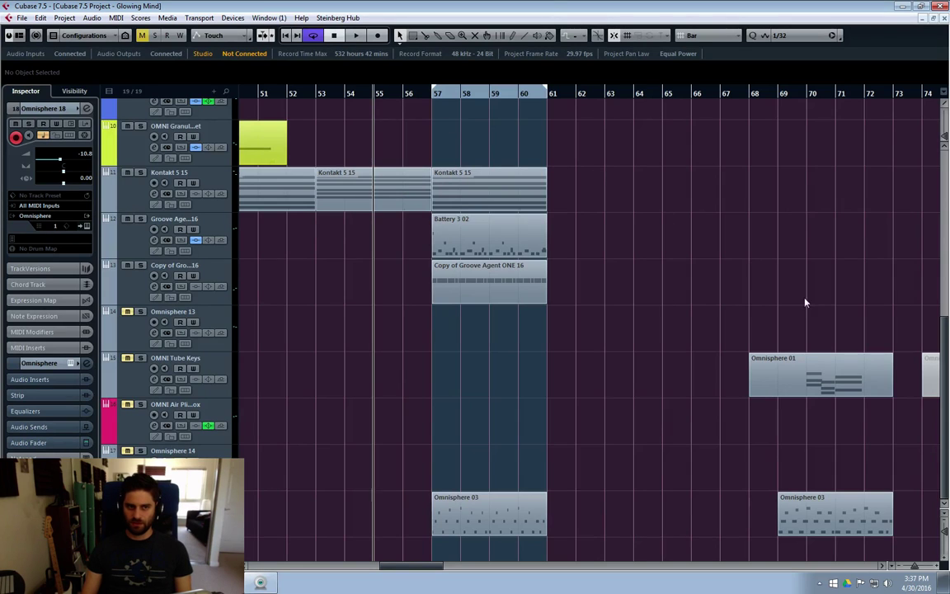
pyautogui.press('e')
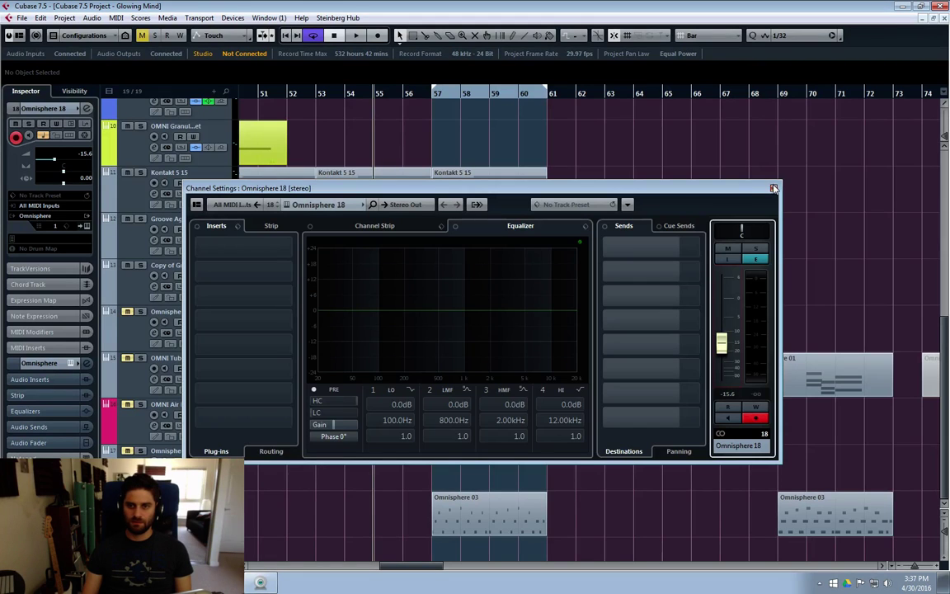
pyautogui.click(773, 188)
# Step: During playback, transpose all notes of the Omnisphere 03 part at bar 57 down one octave and close the editor
pyautogui.press('space')
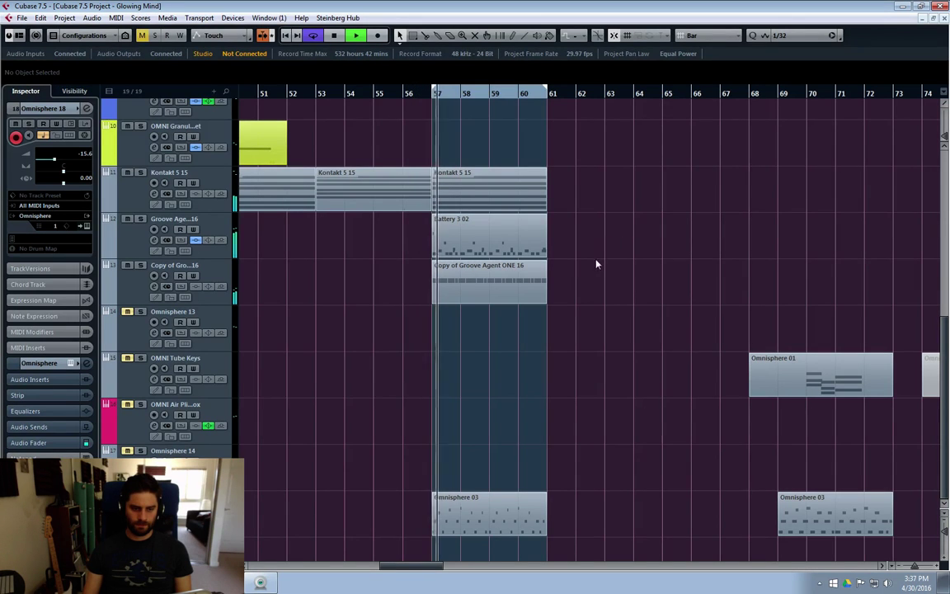
pyautogui.doubleClick(472, 509)
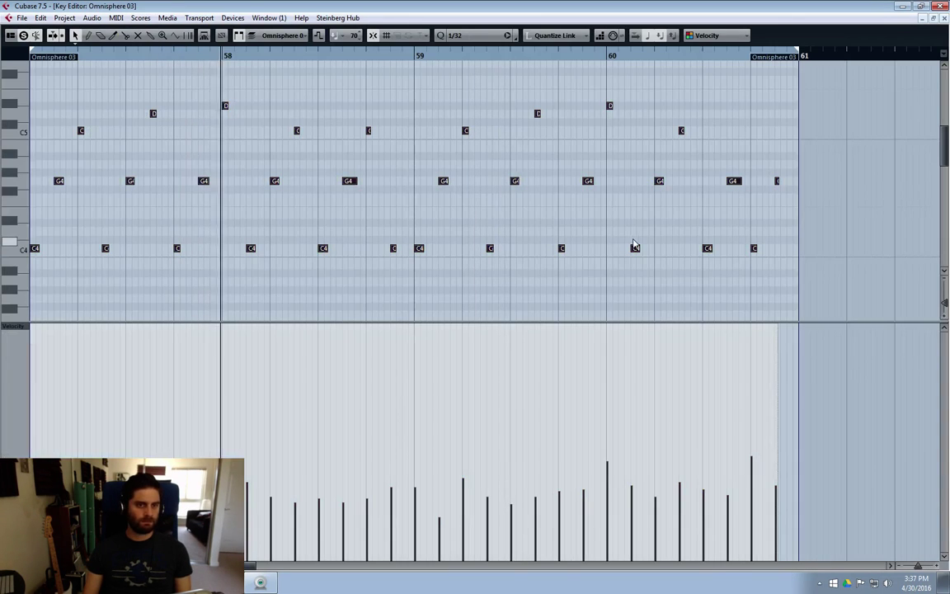
pyautogui.hotkey('shift', 'Down')
pyautogui.scroll(-2, 635, 246)
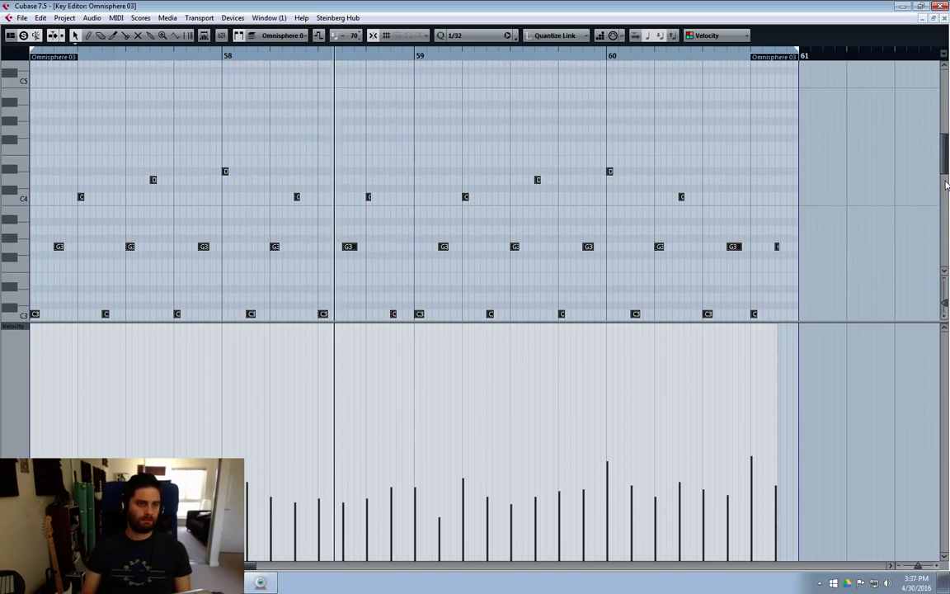
pyautogui.click(944, 18)
# Step: Check the Omnisphere 18 channel settings and replay the section from bar 56 to hear the lowered part with the other tracks
pyautogui.press('e')
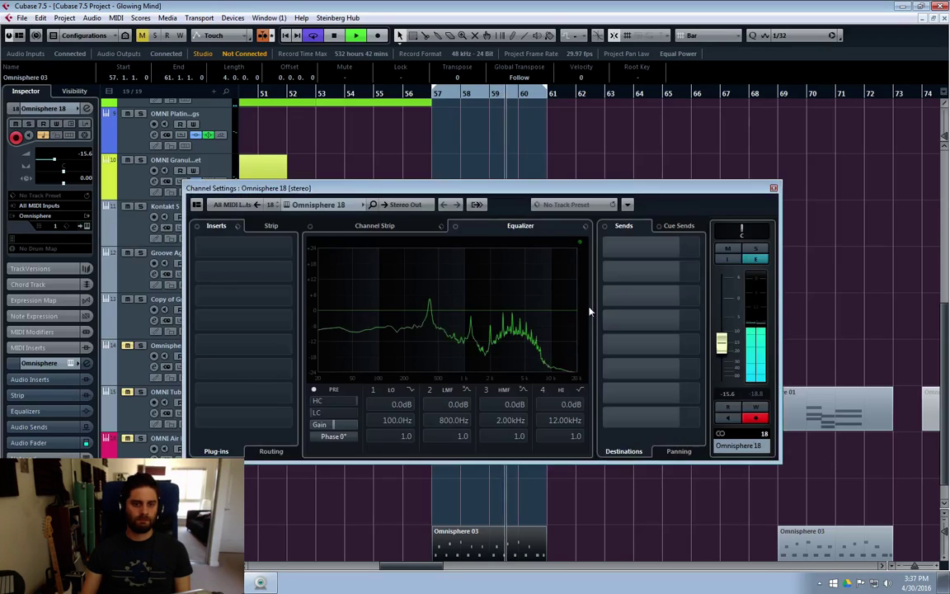
pyautogui.press('e')
pyautogui.scroll(-1, 528, 346)
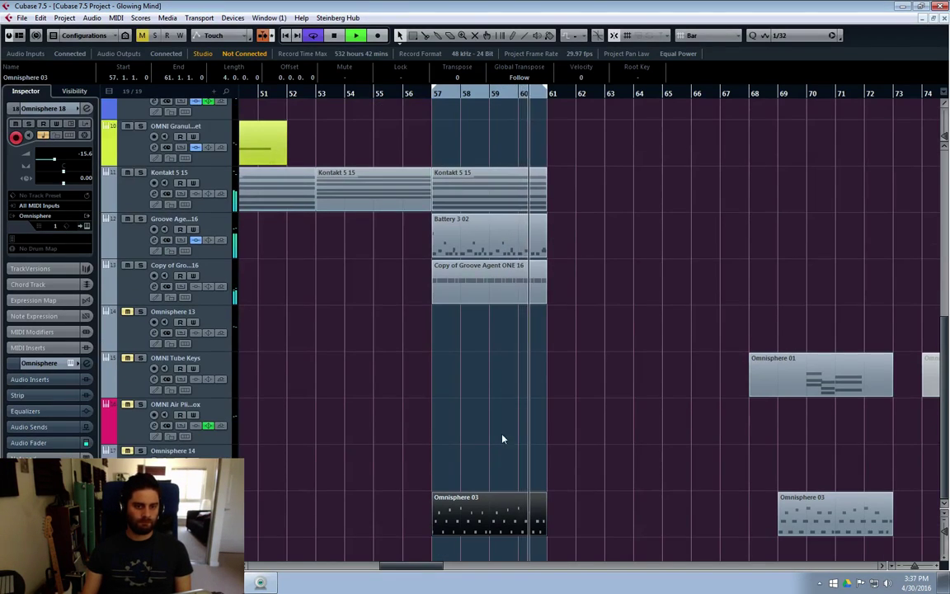
pyautogui.press('space')
pyautogui.click(403, 93)
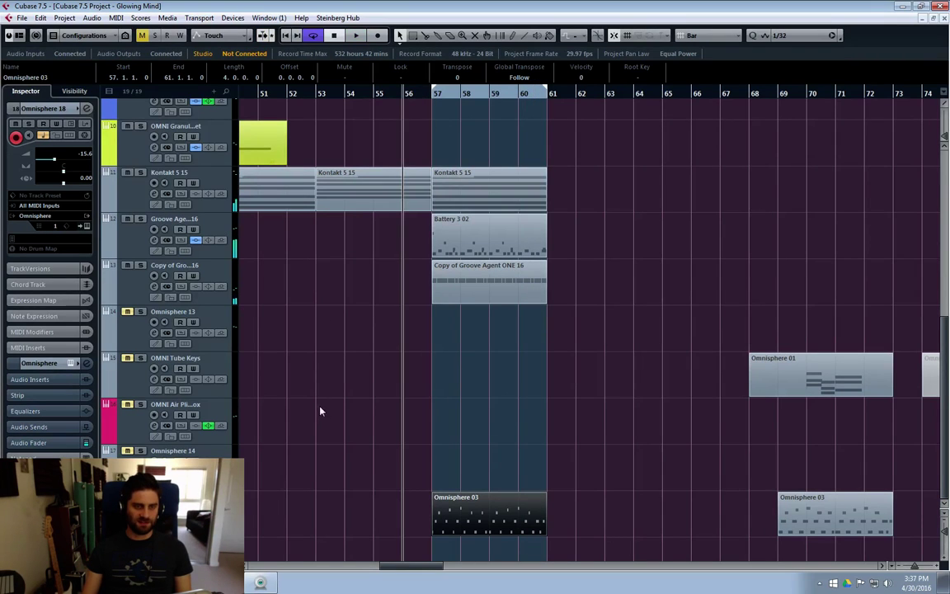
pyautogui.press('space')
pyautogui.press('Return')
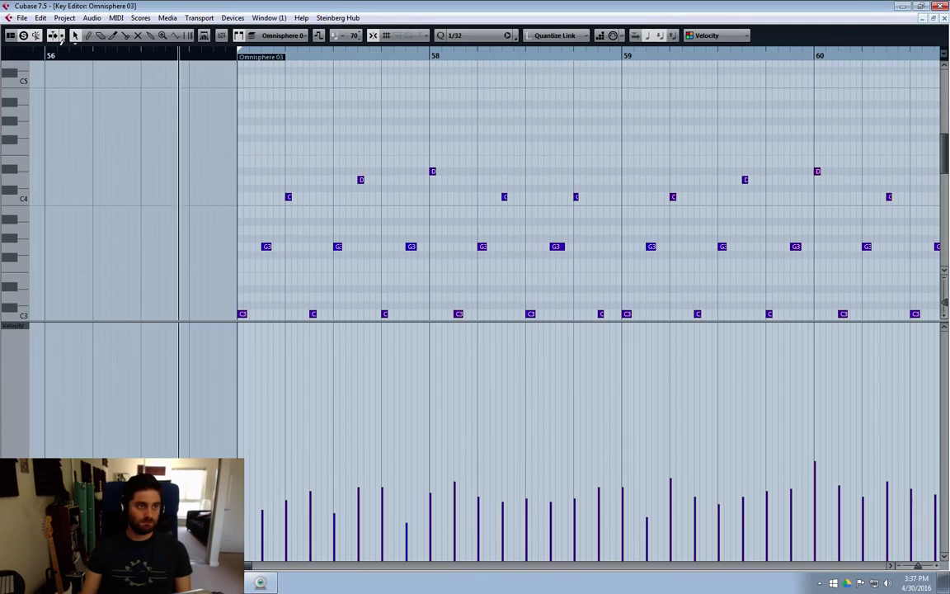
pyautogui.press('Return')
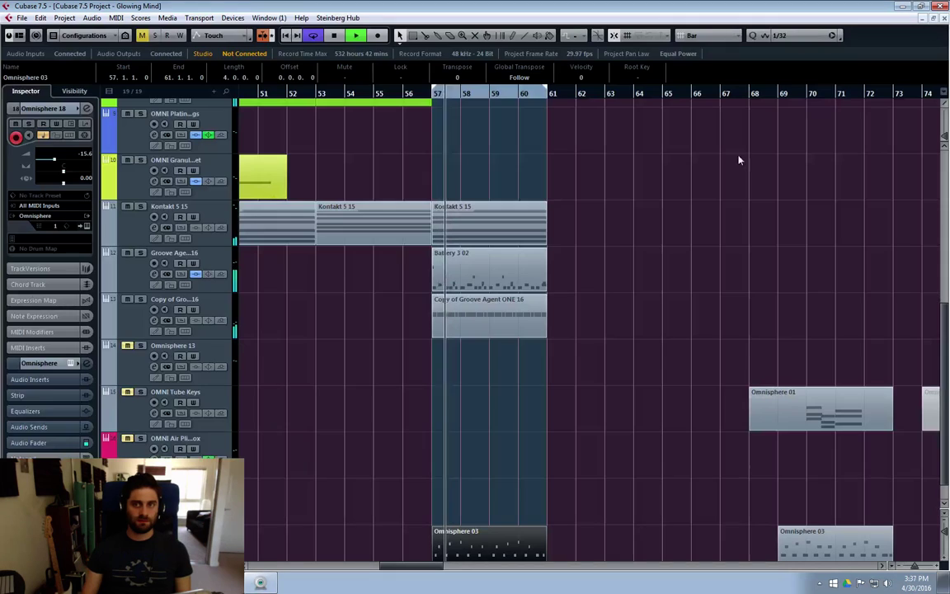
pyautogui.press('space')
pyautogui.click(666, 297)
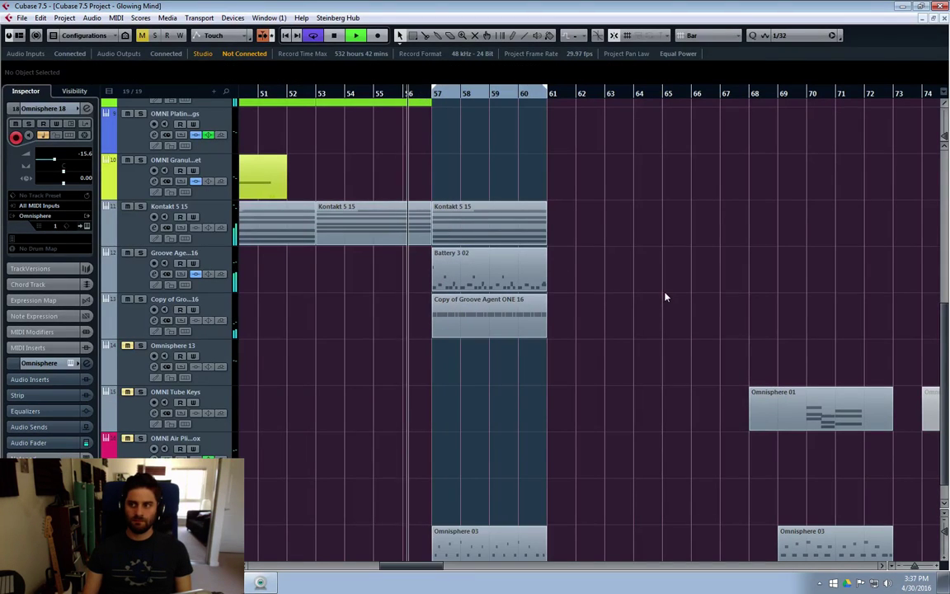
pyautogui.scroll(-1, 666, 297)
# Step: Try all notes of the Omnisphere 03 part another octave lower, then move them back up one octave
pyautogui.doubleClick(438, 504)
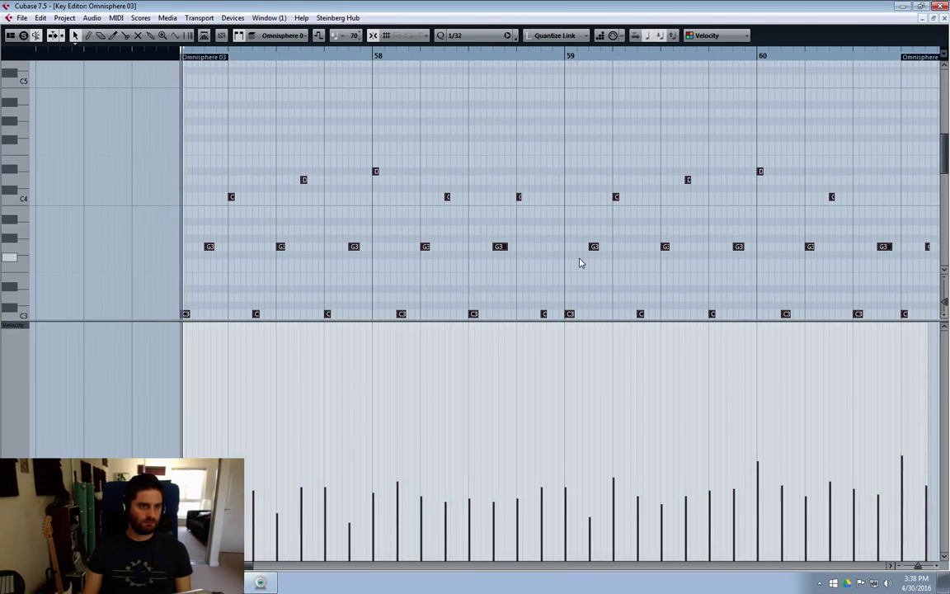
pyautogui.press('space')
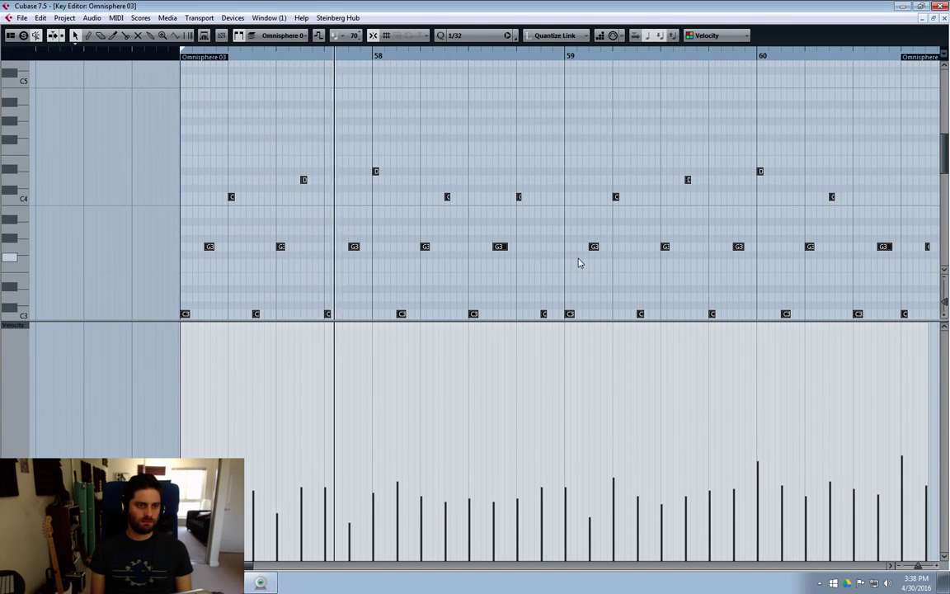
pyautogui.hotkey('shift', 'Down')
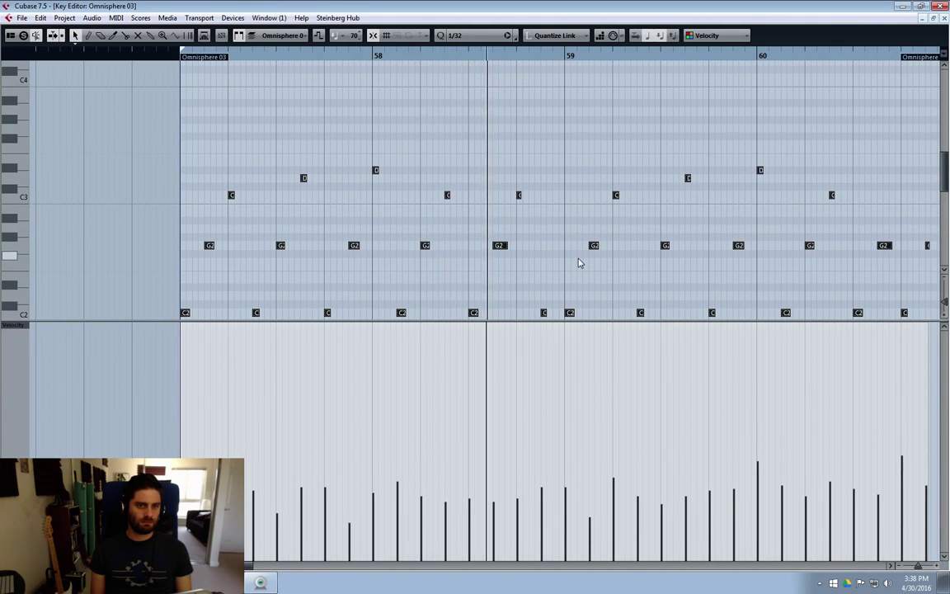
pyautogui.hotkey('shift', 'Up')
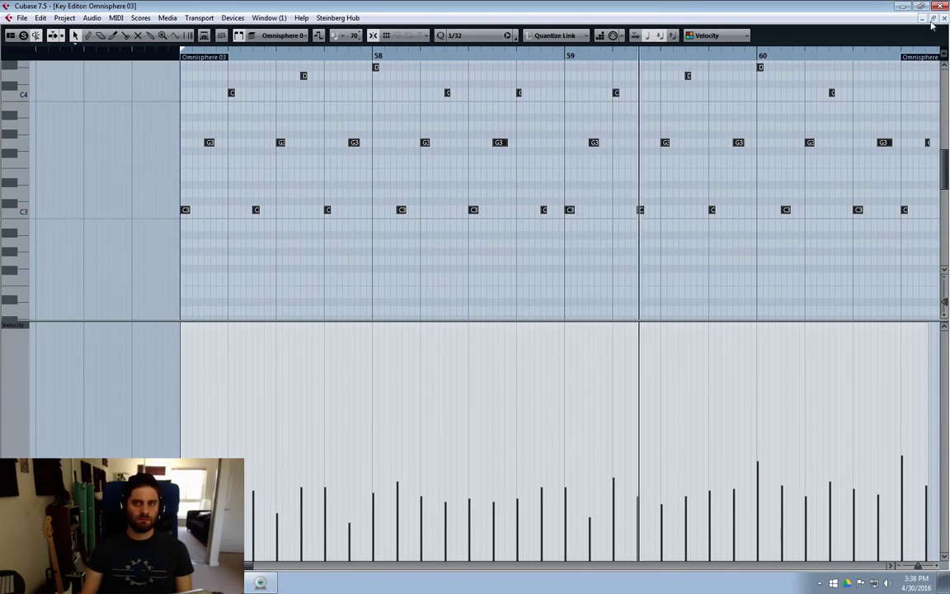
pyautogui.click(944, 17)
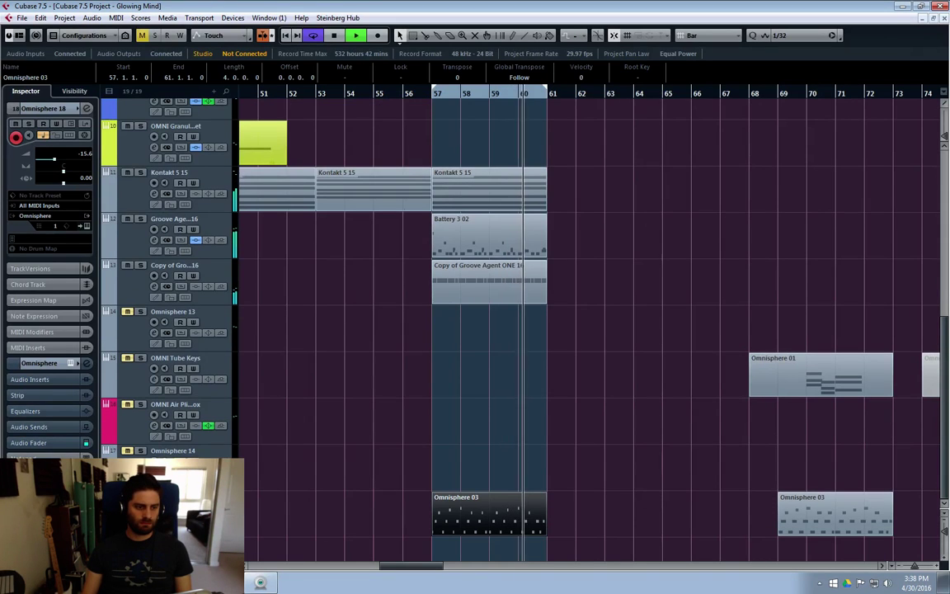
# Step: Shorten the G3 notes of the Omnisphere 03 part from bar 57 through bar 59 to a length of 0.0.0.60
pyautogui.doubleClick(478, 512)
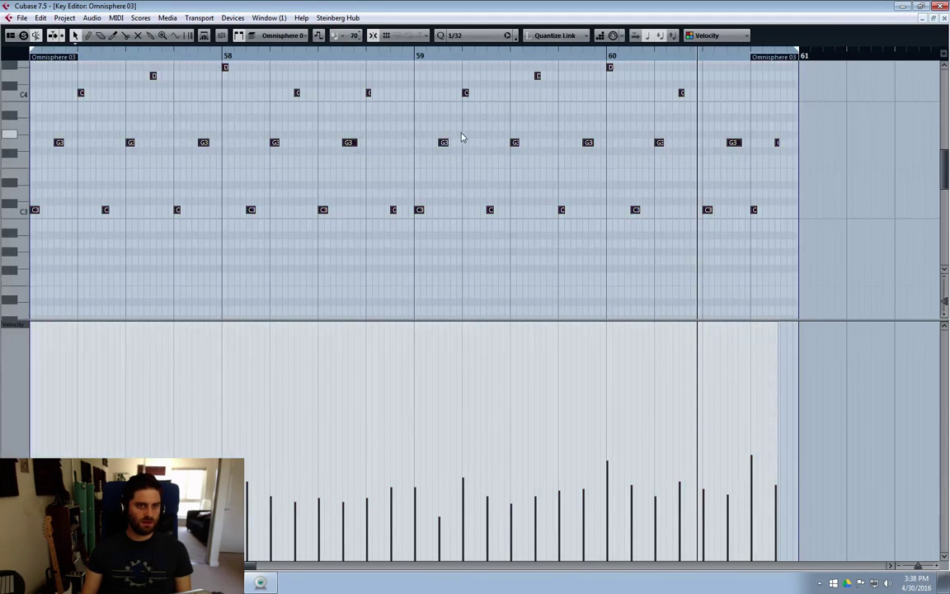
pyautogui.scroll(3, 430, 199)
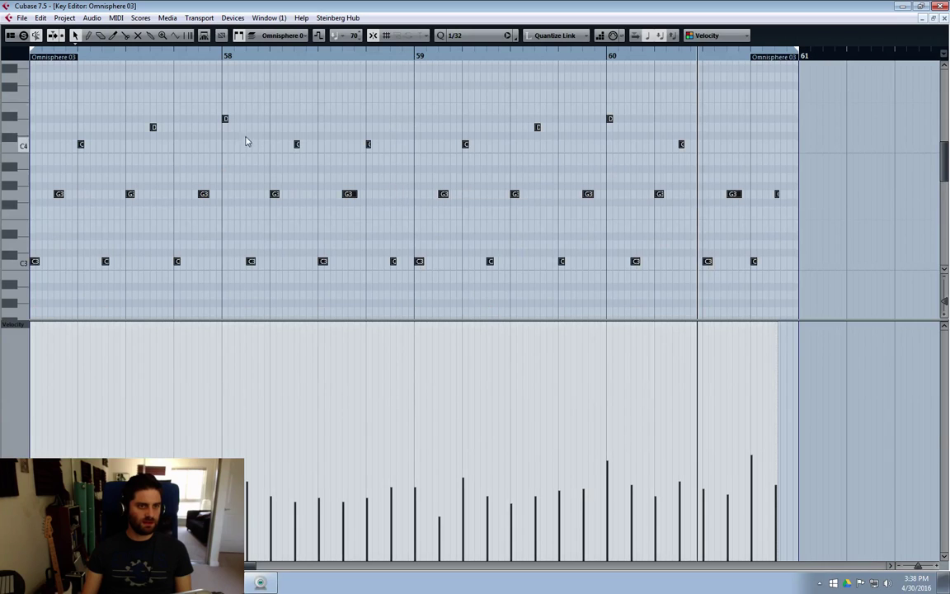
pyautogui.hotkey('ctrl', 'a')
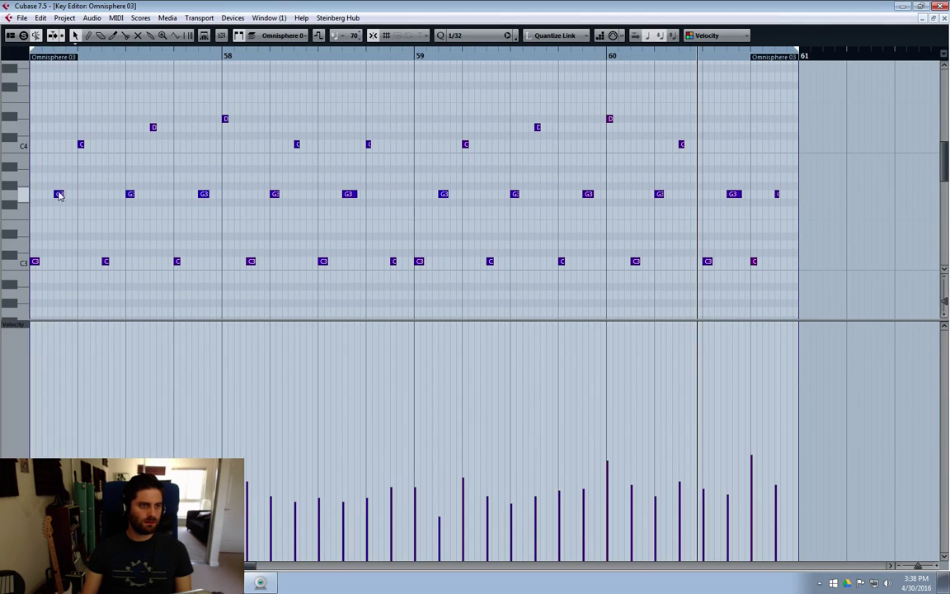
pyautogui.moveTo(45, 183); pyautogui.dragTo(670, 210)
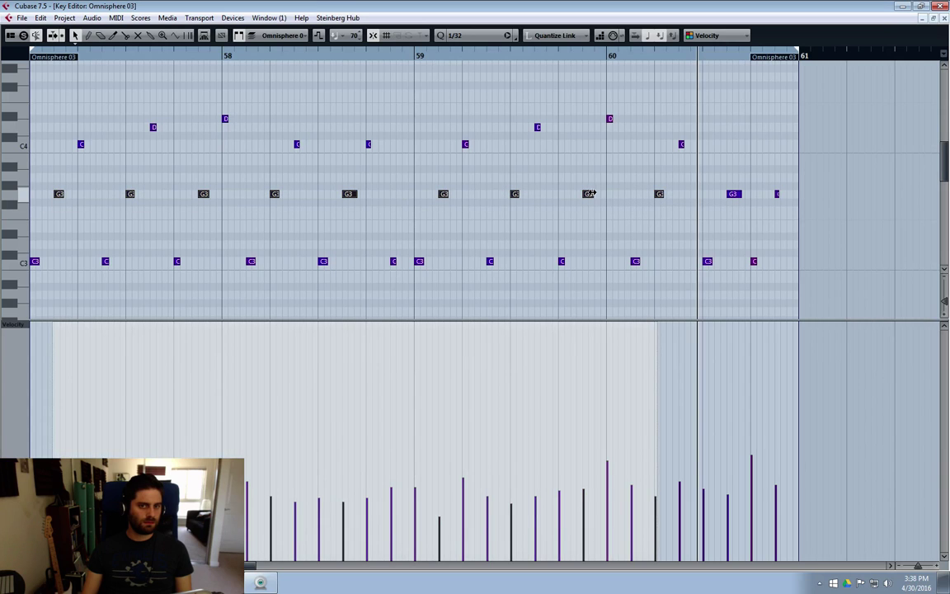
pyautogui.click(589, 195)
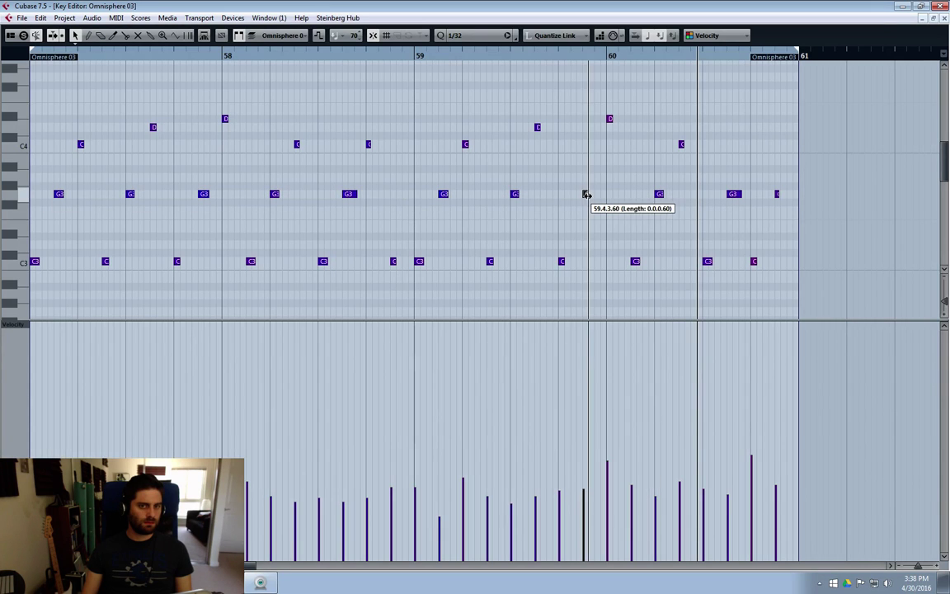
pyautogui.click(515, 194)
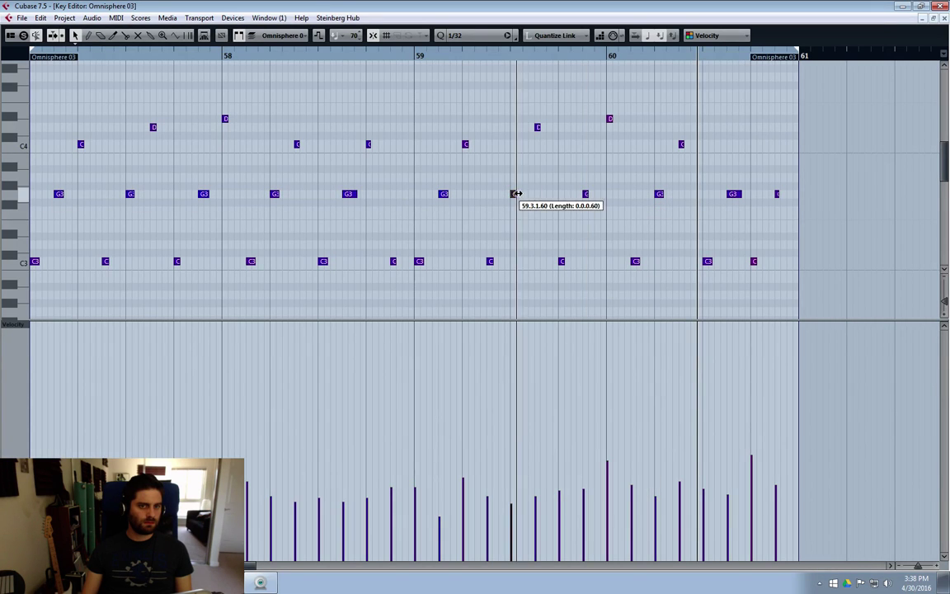
pyautogui.moveTo(448, 195); pyautogui.dragTo(443, 194)
pyautogui.moveTo(356, 195); pyautogui.dragTo(348, 195)
pyautogui.click(275, 195)
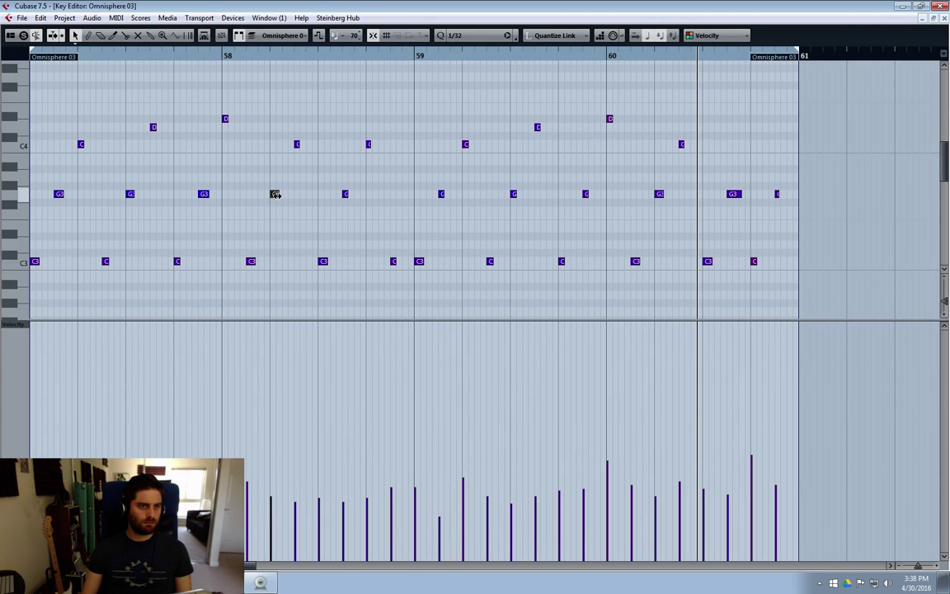
pyautogui.moveTo(276, 195); pyautogui.dragTo(272, 194)
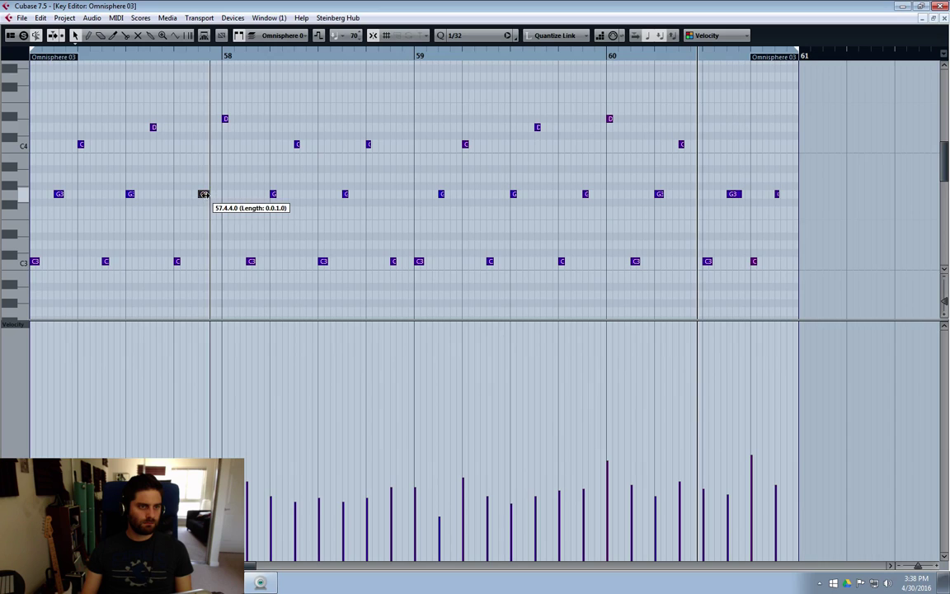
pyautogui.click(133, 194)
pyautogui.moveTo(133, 194); pyautogui.dragTo(130, 195)
pyautogui.moveTo(60, 194); pyautogui.dragTo(59, 194)
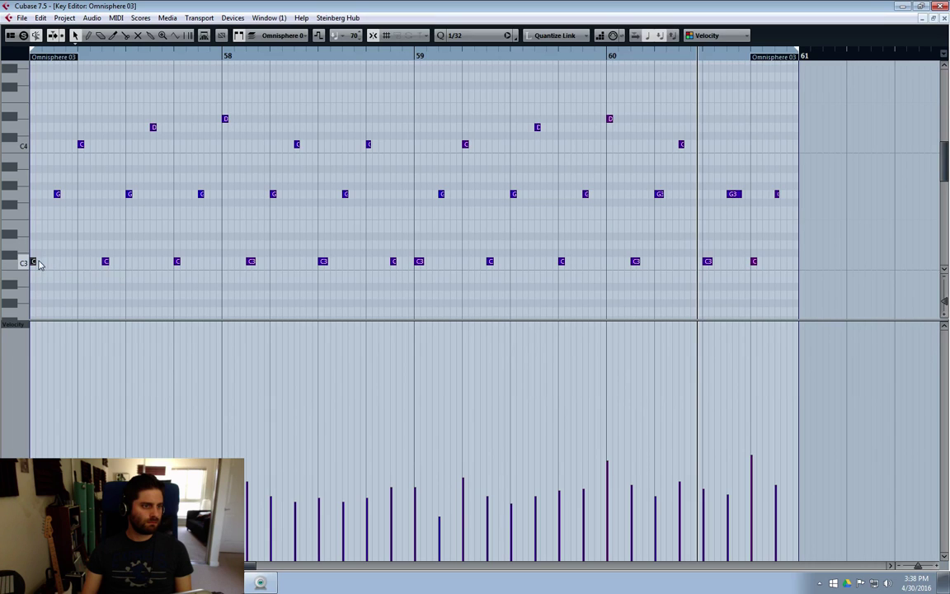
# Step: Shorten the remaining longer G3 notes in bar 60 and the longer C3 notes in bars 58 to 60 to match
pyautogui.moveTo(326, 262); pyautogui.dragTo(321, 261)
pyautogui.moveTo(421, 260); pyautogui.dragTo(417, 262)
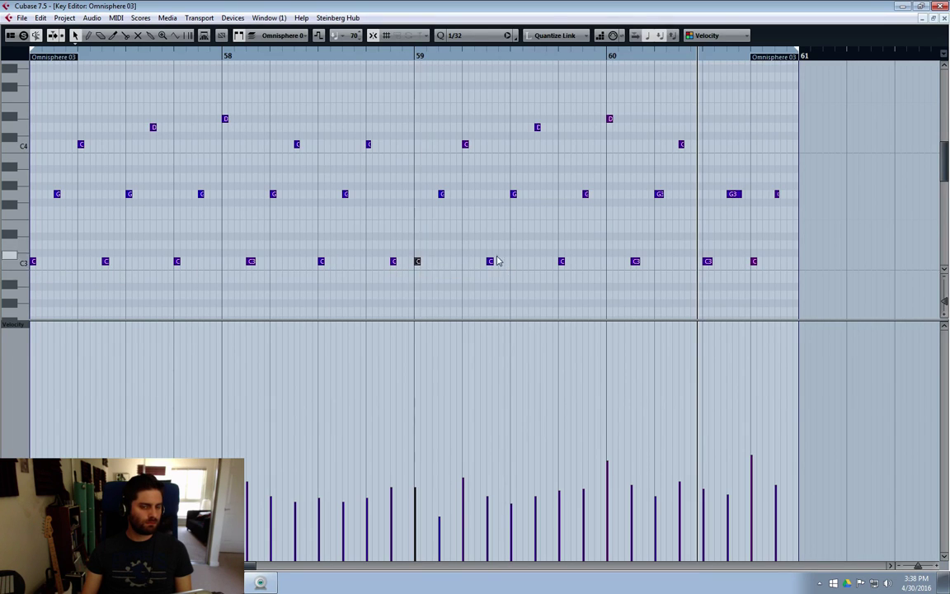
pyautogui.moveTo(640, 263); pyautogui.dragTo(635, 261)
pyautogui.moveTo(739, 194); pyautogui.dragTo(734, 194)
pyautogui.moveTo(711, 262); pyautogui.dragTo(706, 261)
pyautogui.moveTo(663, 198); pyautogui.dragTo(657, 194)
# Step: Lengthen the C3 notes that start bars 57 and 59, shorten the first C3 in bar 58, and close the editor
pyautogui.moveTo(421, 264); pyautogui.dragTo(426, 261)
pyautogui.moveTo(36, 262); pyautogui.dragTo(41, 262)
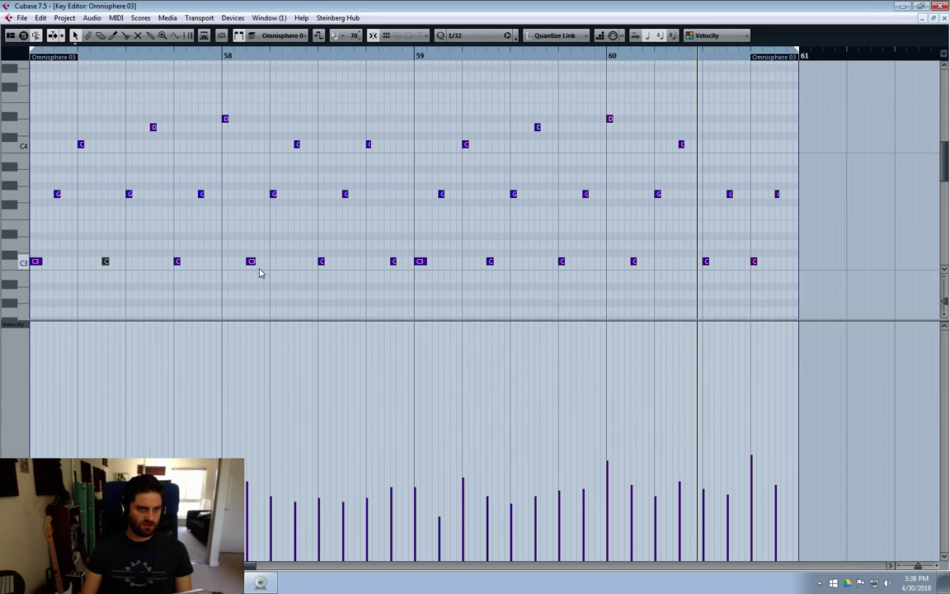
pyautogui.moveTo(253, 262); pyautogui.dragTo(251, 262)
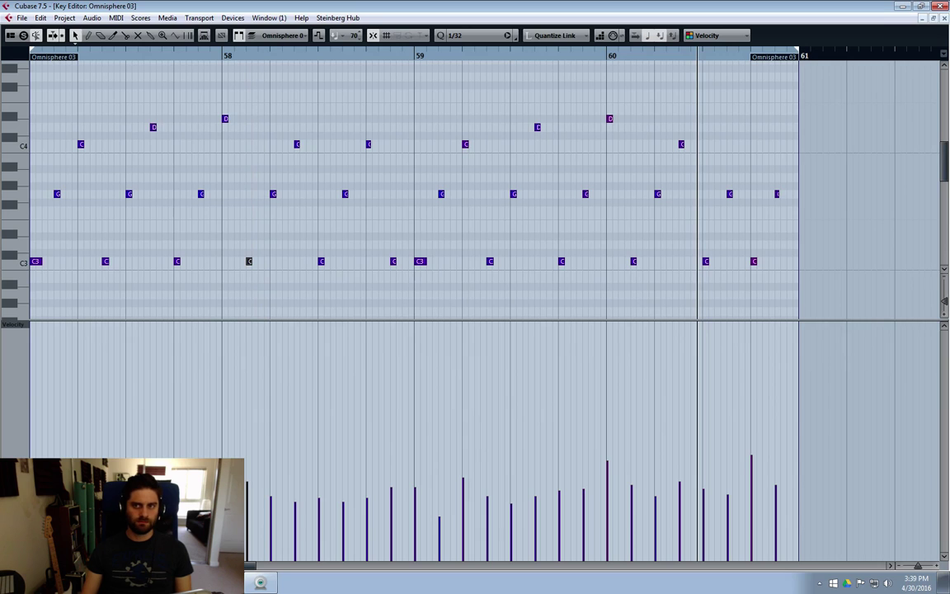
pyautogui.click(944, 19)
# Step: Play from just before bar 56 and insert PingPongDelay in the first insert slot of the Omnisphere 18 channel
pyautogui.click(406, 95)
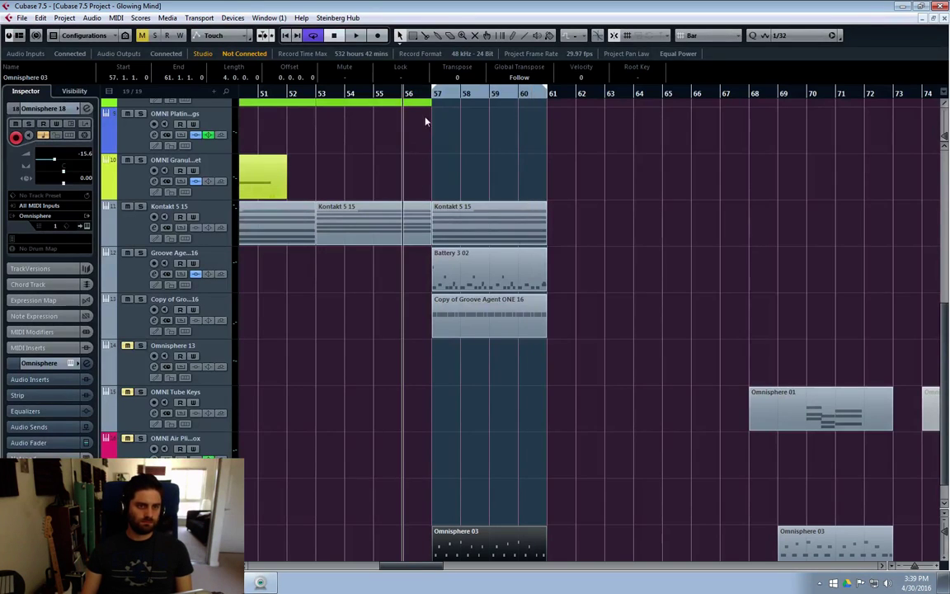
pyautogui.press('space')
pyautogui.scroll(-1, 555, 271)
pyautogui.click(154, 518)
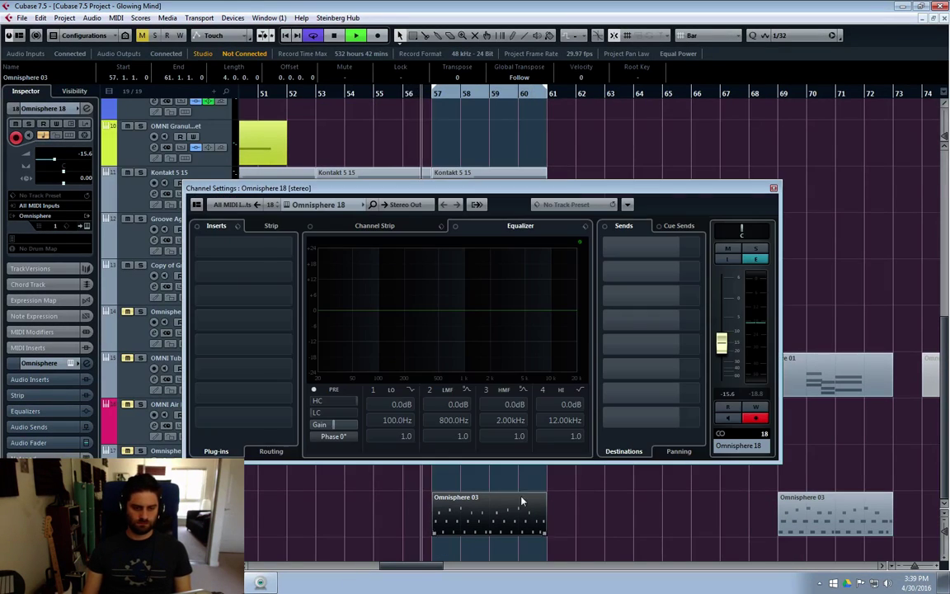
pyautogui.click(251, 247)
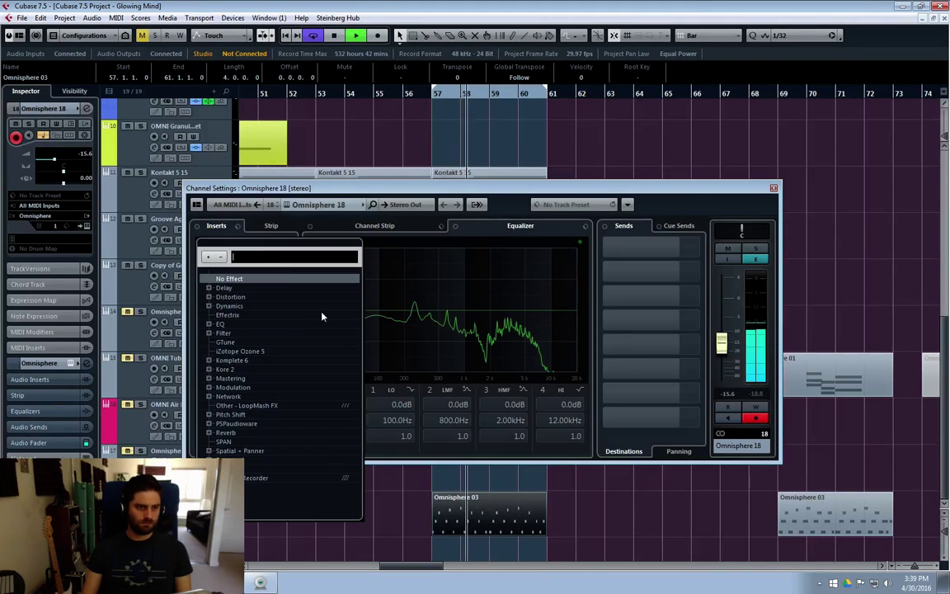
pyautogui.click(208, 287)
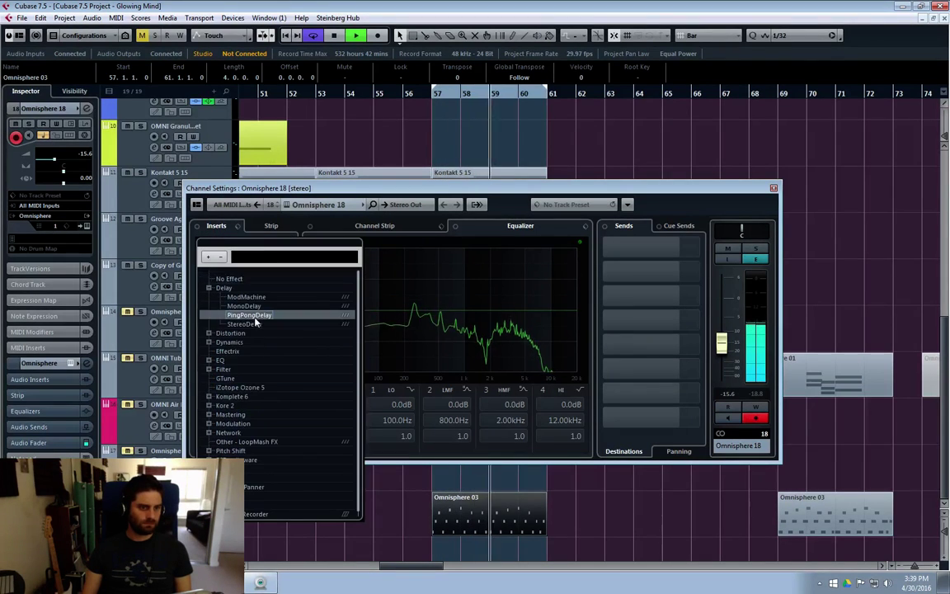
pyautogui.click(239, 309)
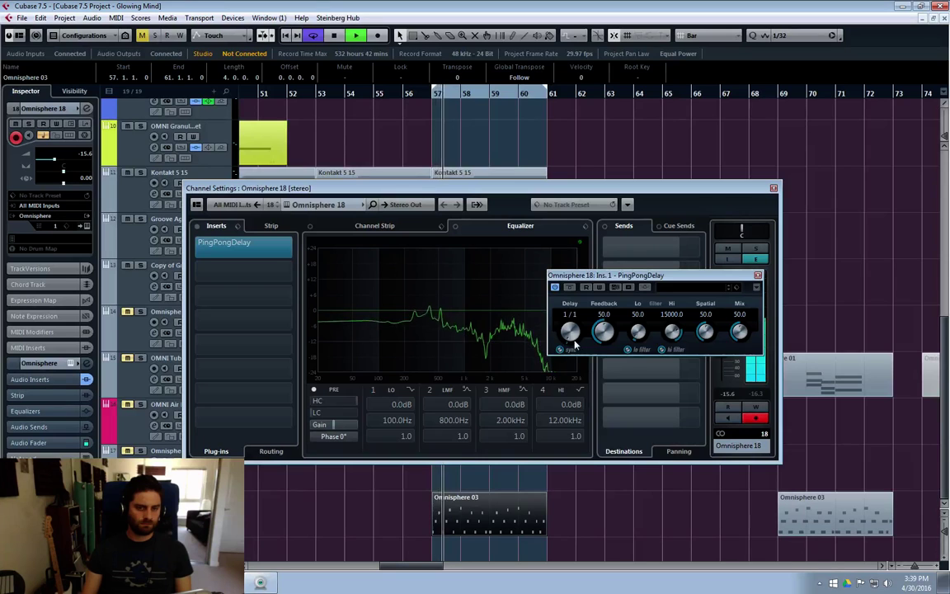
# Step: During playback, try synced PingPongDelay times of 1/2, 1/4, 1/8 and 1/32
pyautogui.scroll(-1, 570, 331)
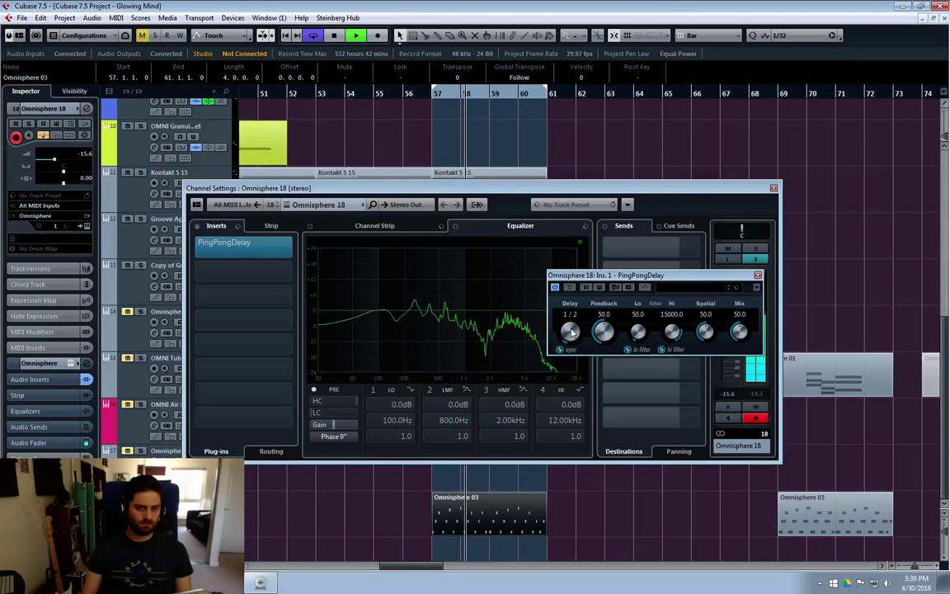
pyautogui.click(758, 275)
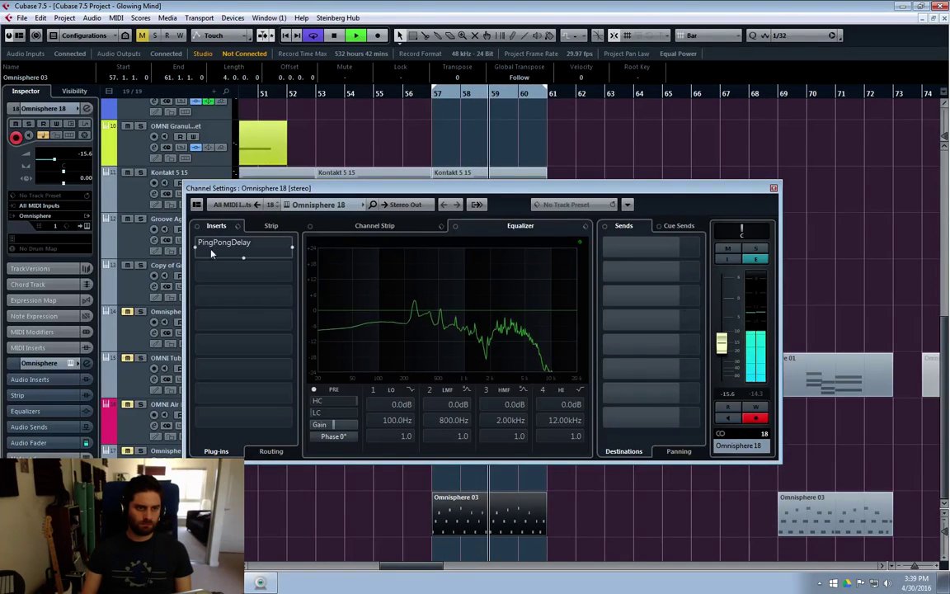
pyautogui.click(245, 251)
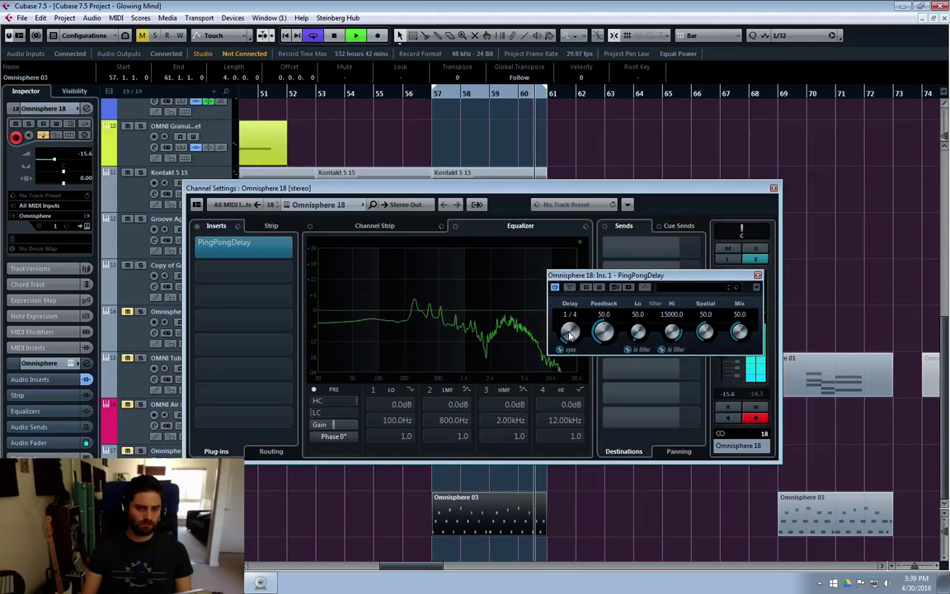
pyautogui.scroll(-1, 568, 334)
pyautogui.scroll(-1, 569, 332)
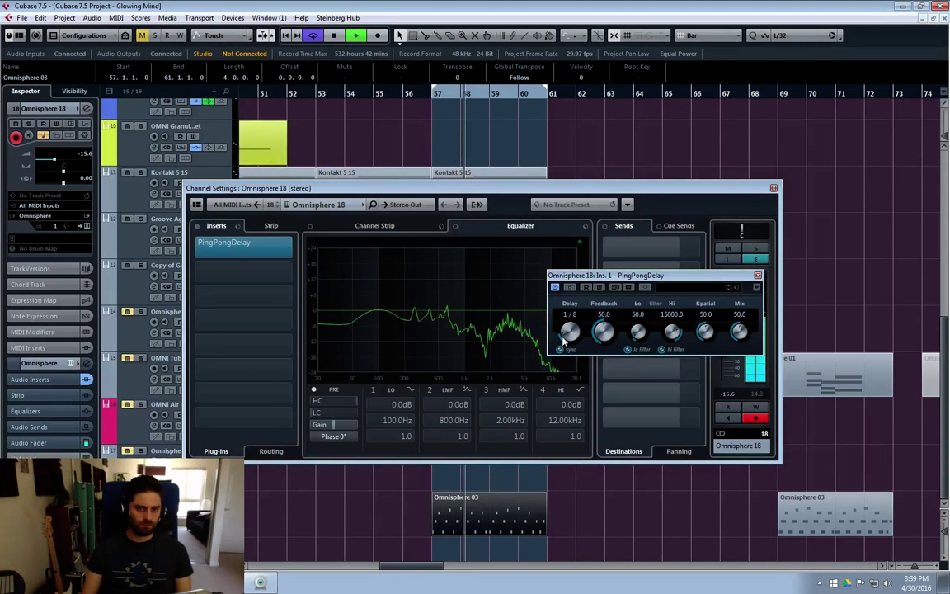
pyautogui.scroll(-2, 567, 332)
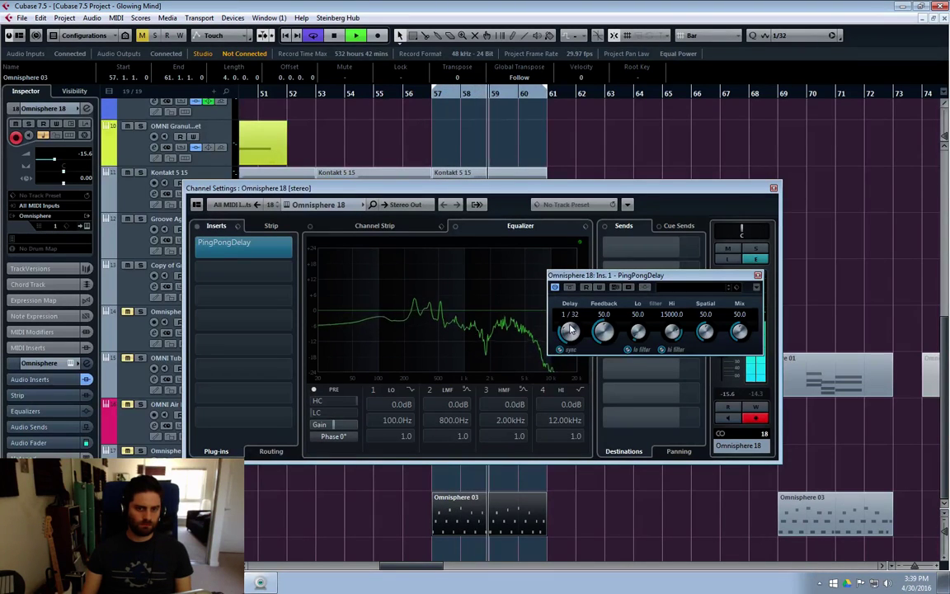
# Step: Try triplet and dotted PingPongDelay times of 1/1 T, 1/8 T, 1/16 T, 1/2 D and 1/4 D, ending on 1/8
pyautogui.scroll(5, 569, 330)
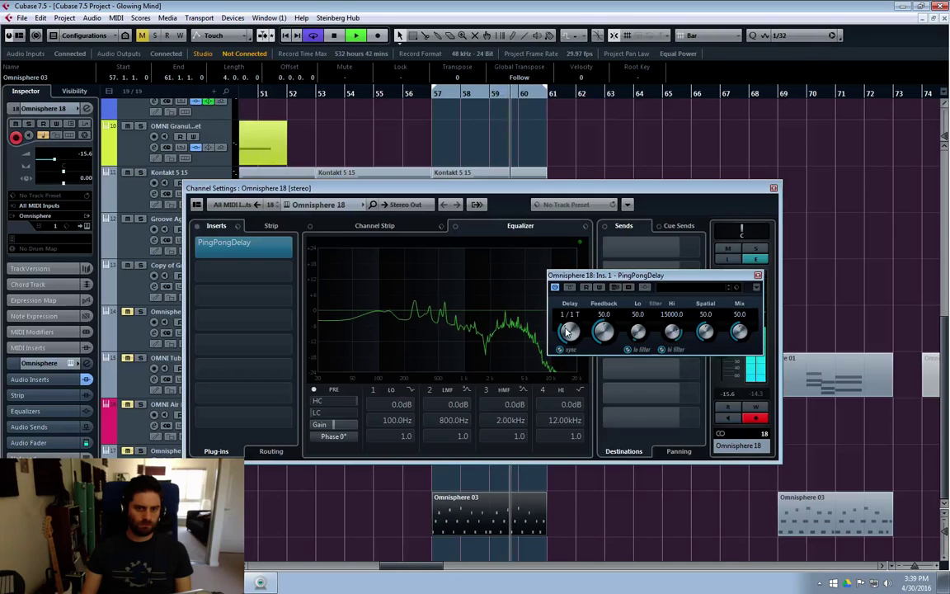
pyautogui.scroll(-2, 568, 330)
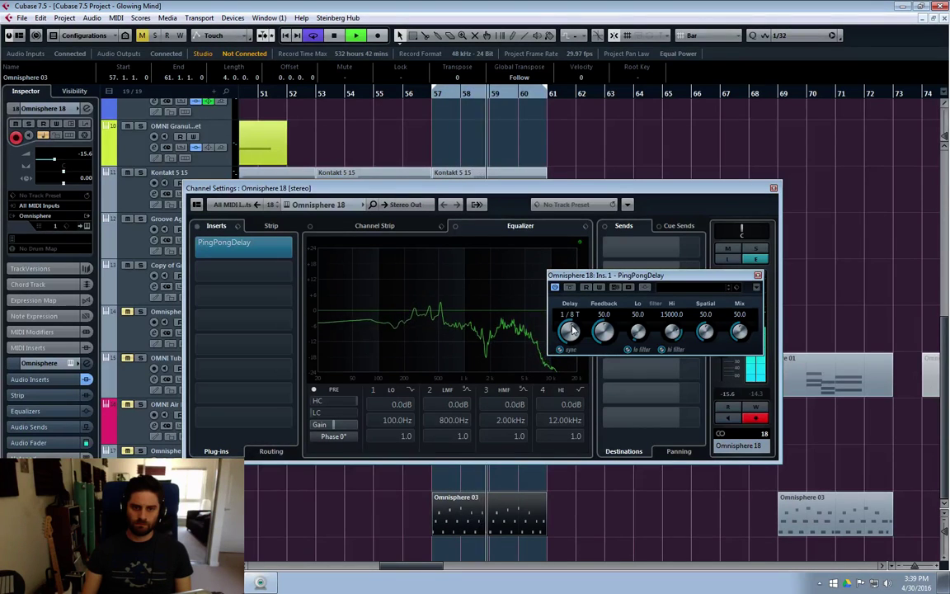
pyautogui.moveTo(572, 331); pyautogui.dragTo(579, 328)
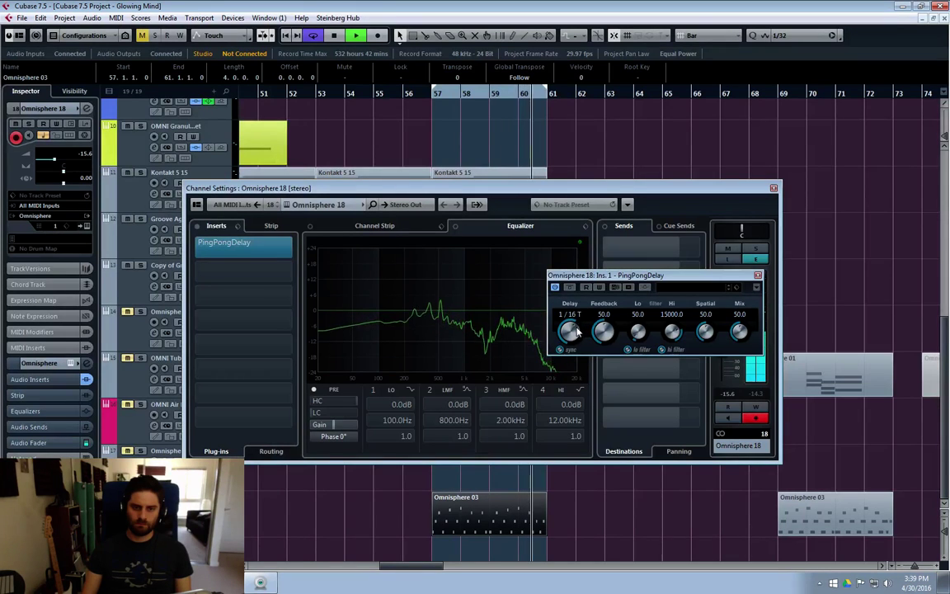
pyautogui.scroll(14, 578, 332)
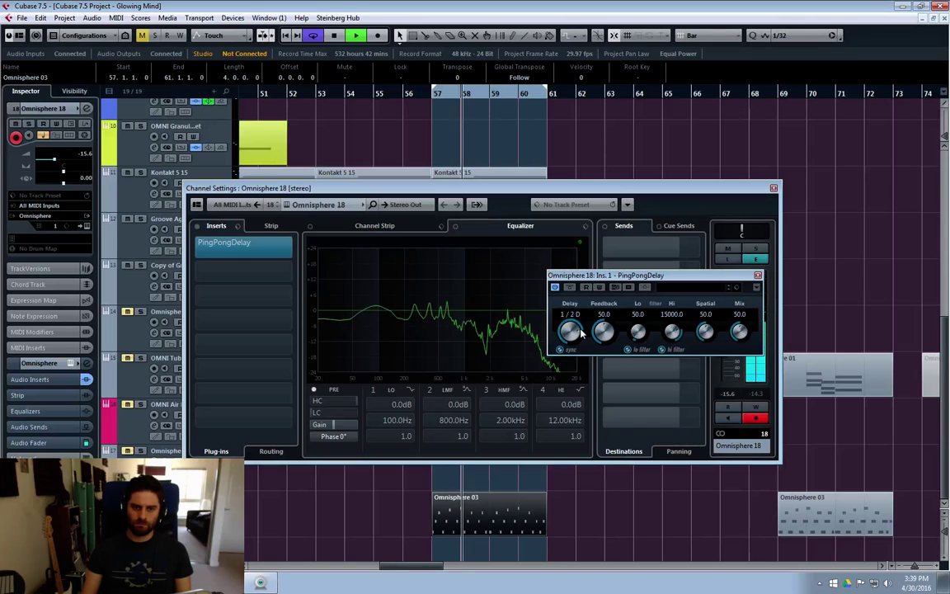
pyautogui.scroll(-1, 580, 333)
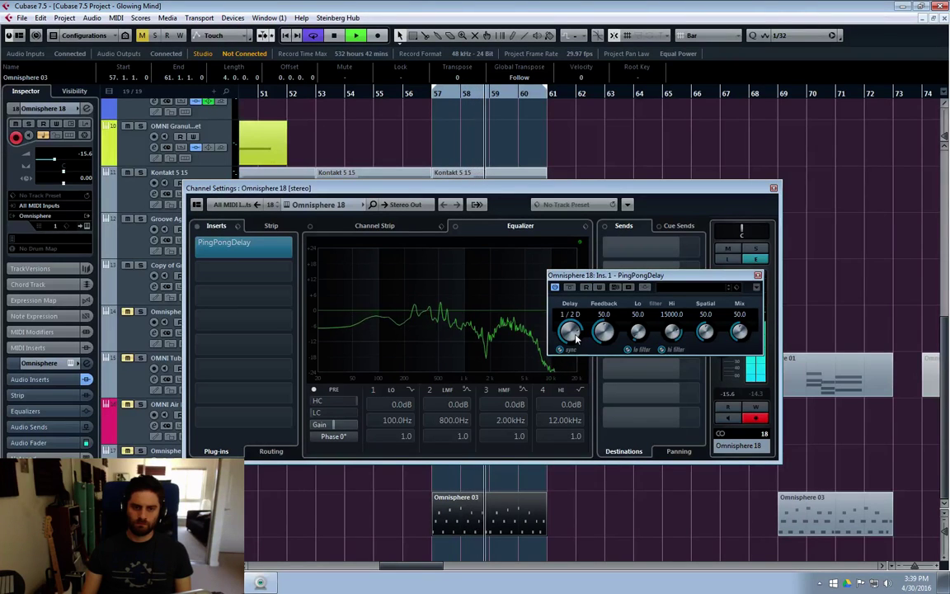
pyautogui.scroll(-1, 580, 334)
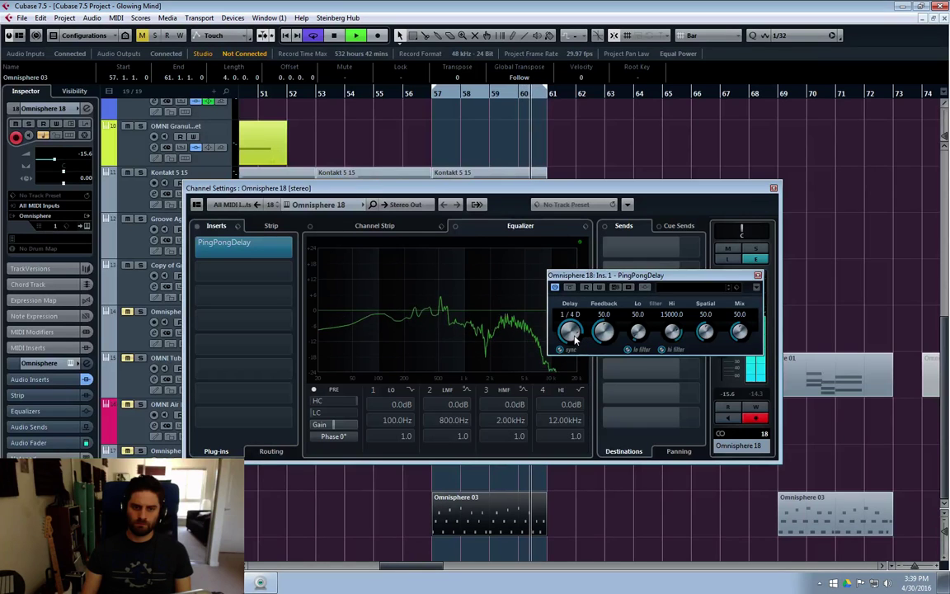
pyautogui.scroll(-1, 579, 336)
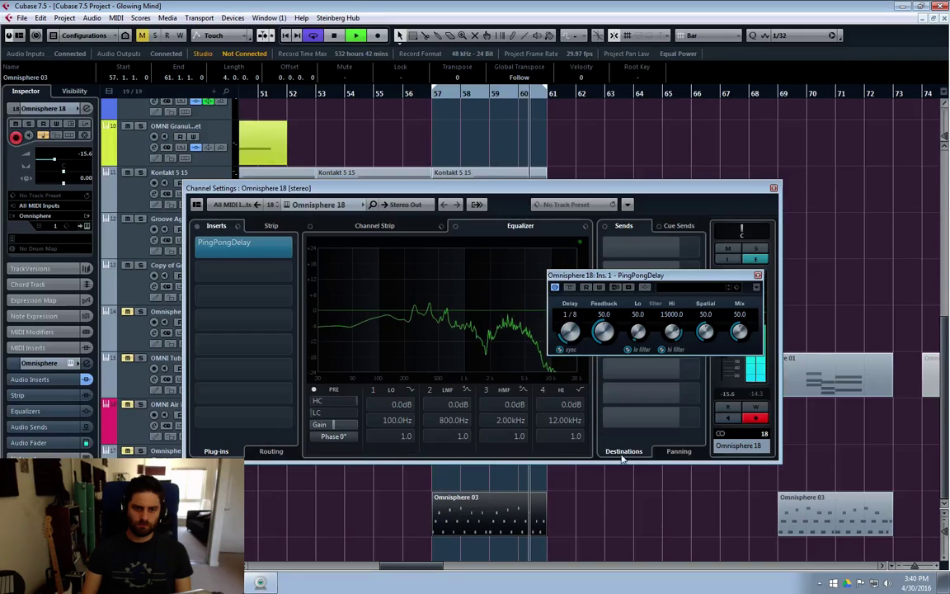
# Step: Set the PingPongDelay time to 1/2 and deactivate the effect
pyautogui.scroll(2, 571, 332)
pyautogui.scroll(1, 572, 333)
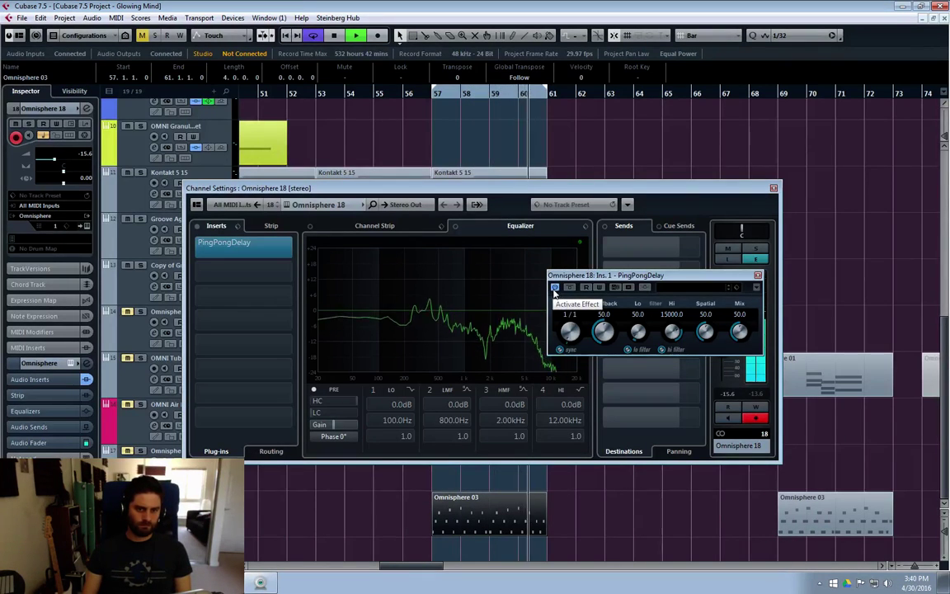
pyautogui.moveTo(571, 333); pyautogui.dragTo(565, 324)
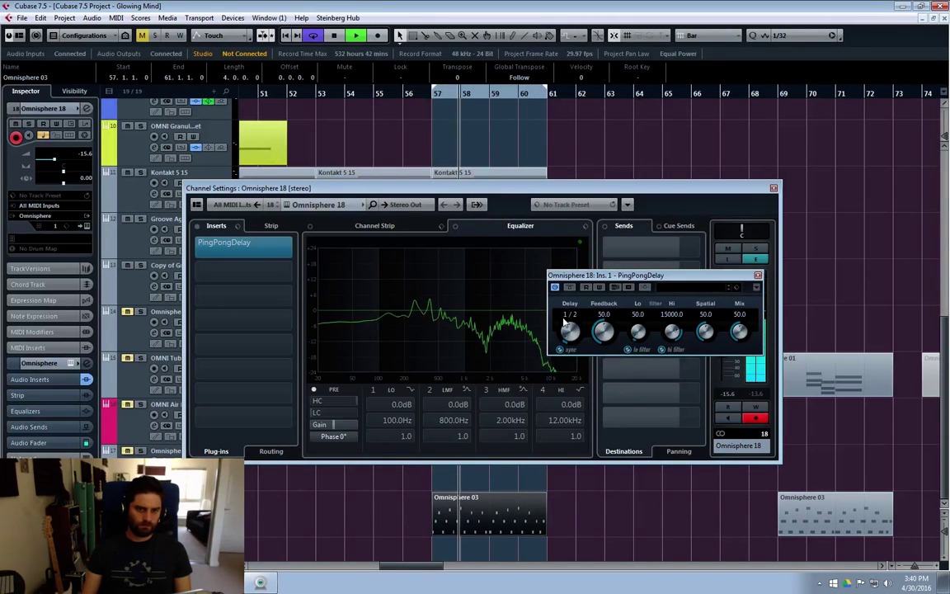
pyautogui.click(554, 287)
# Step: Insert StereoDelay in the second slot of the Omnisphere 18 channel, with delay times of 1/2 for the first line and 1/8 T for the second
pyautogui.click(222, 269)
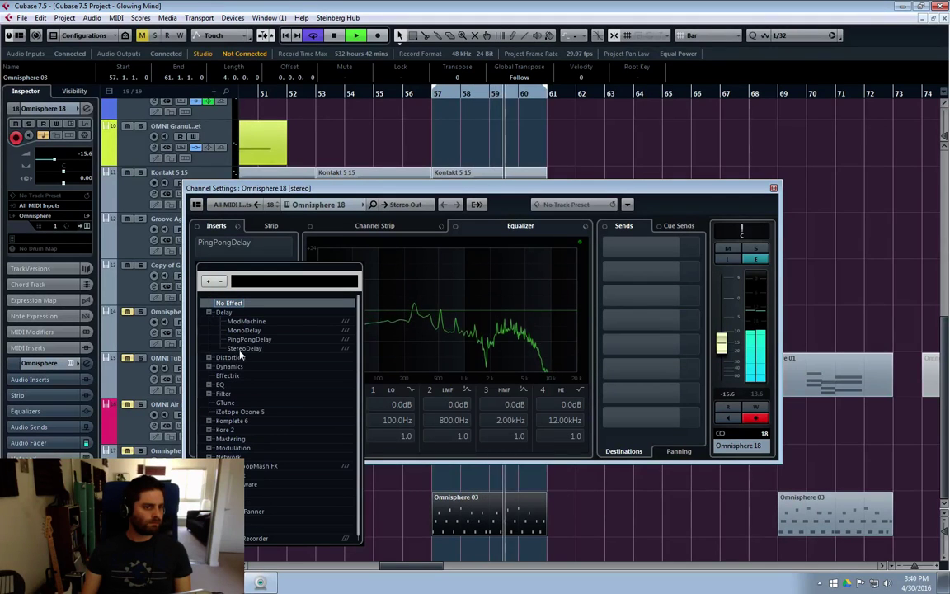
pyautogui.click(241, 348)
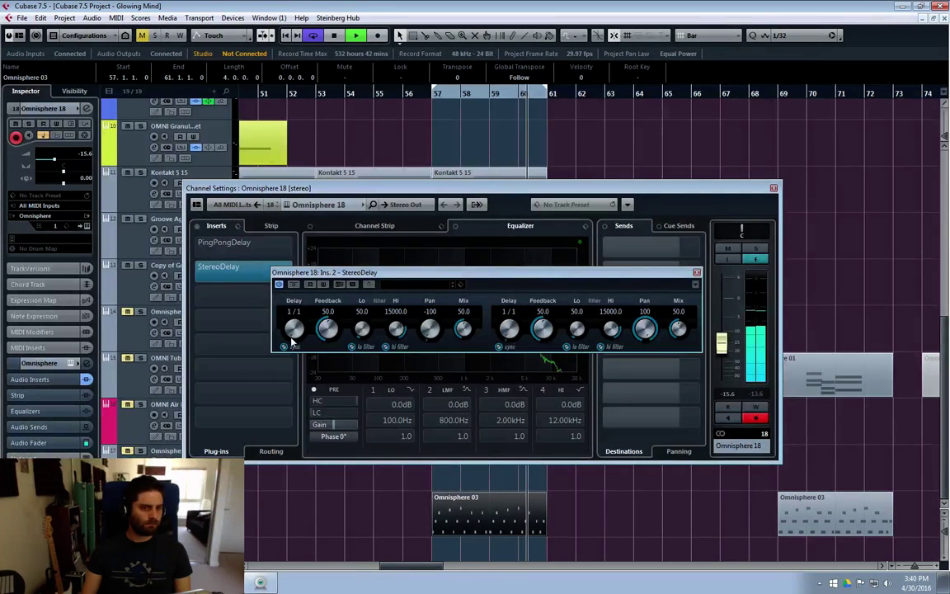
pyautogui.scroll(-1, 294, 330)
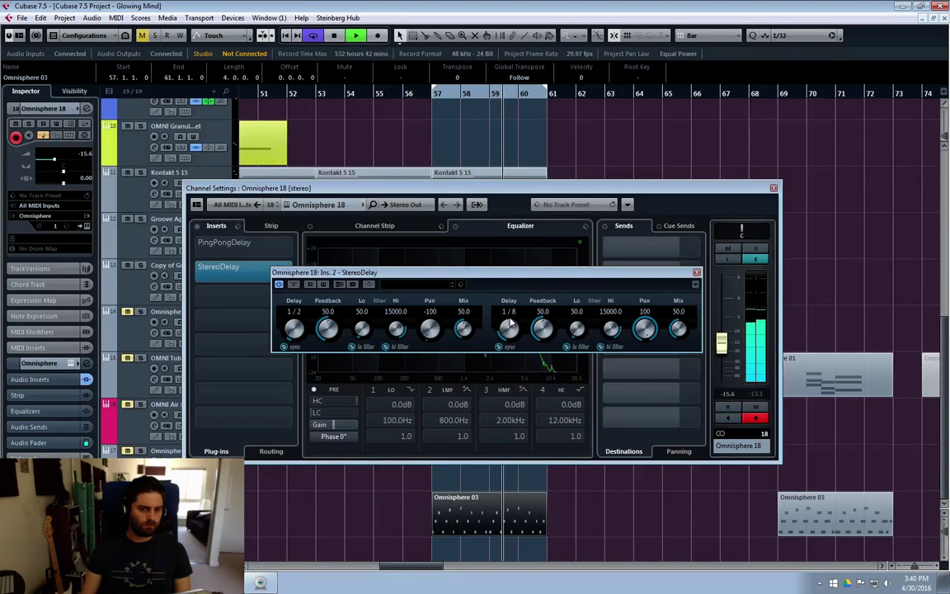
pyautogui.moveTo(519, 298); pyautogui.dragTo(524, 297)
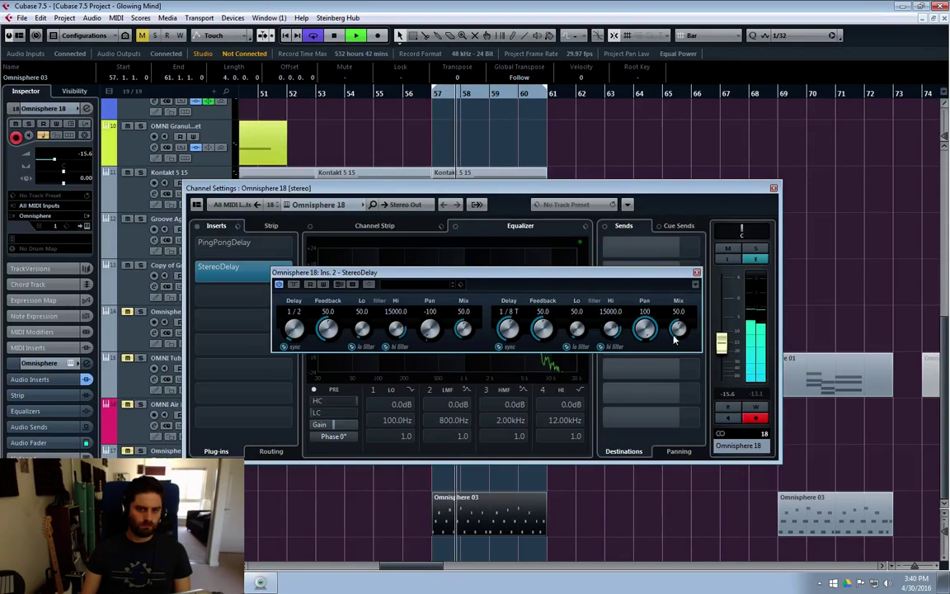
# Step: Set StereoDelay's second-line mix to 16.5, first-line delay to 1/16 T and first-line mix to 24
pyautogui.moveTo(678, 329); pyautogui.dragTo(680, 349)
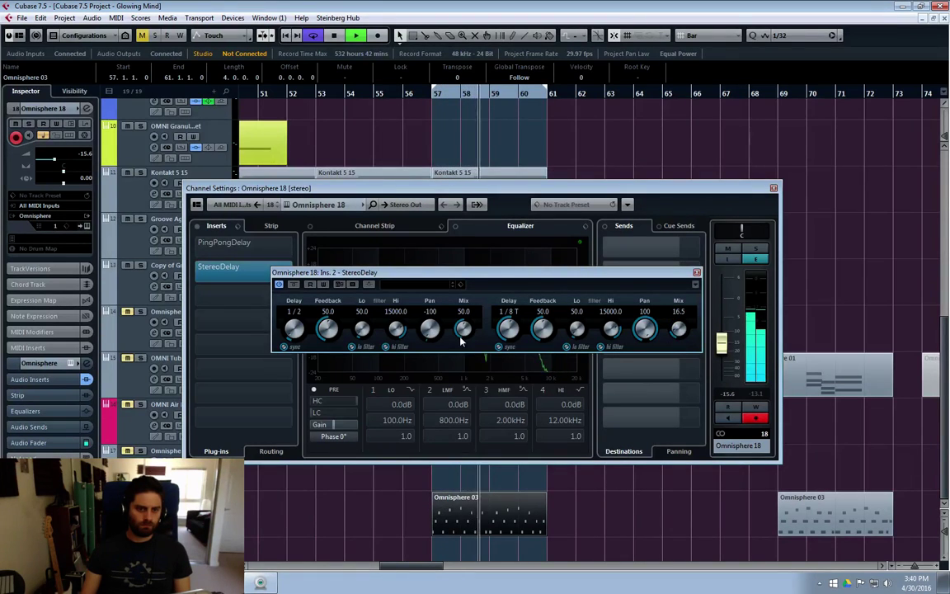
pyautogui.moveTo(464, 330); pyautogui.dragTo(465, 338)
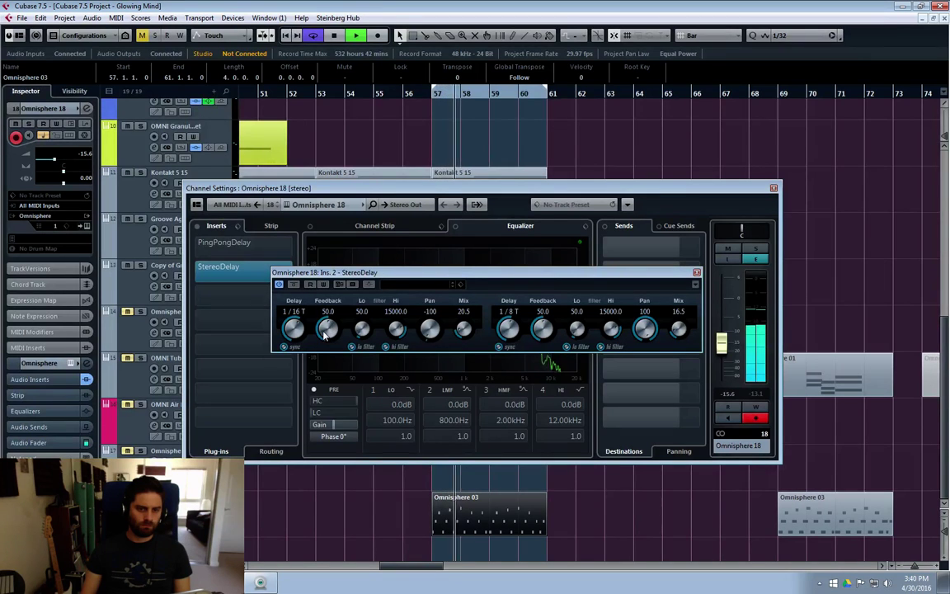
pyautogui.moveTo(464, 338); pyautogui.dragTo(464, 332)
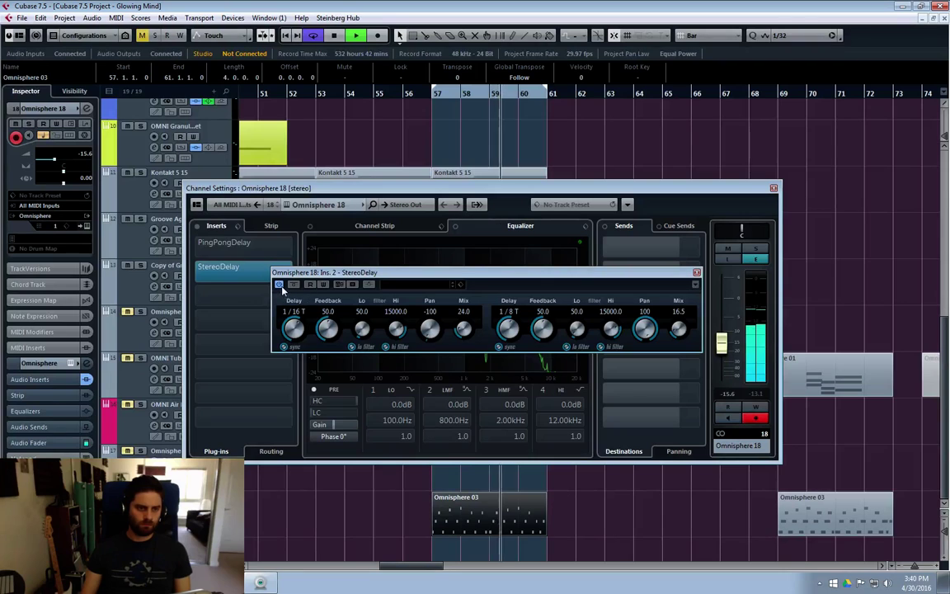
# Step: Deactivate StereoDelay on the Omnisphere 18 channel, close the effect and channel windows, and stop playback
pyautogui.click(254, 257)
pyautogui.click(697, 273)
pyautogui.click(774, 188)
pyautogui.press('space')
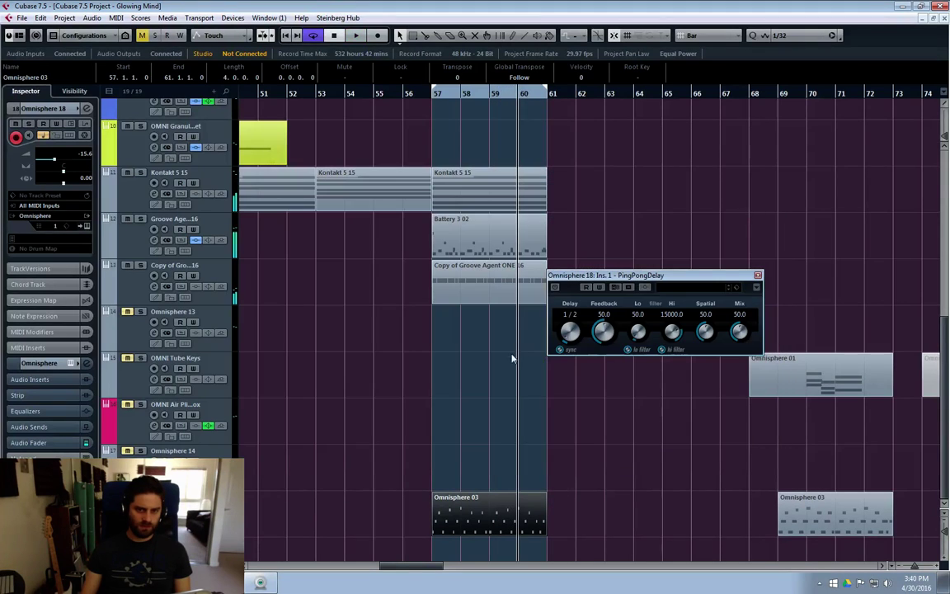
pyautogui.click(757, 275)
pyautogui.click(623, 422)
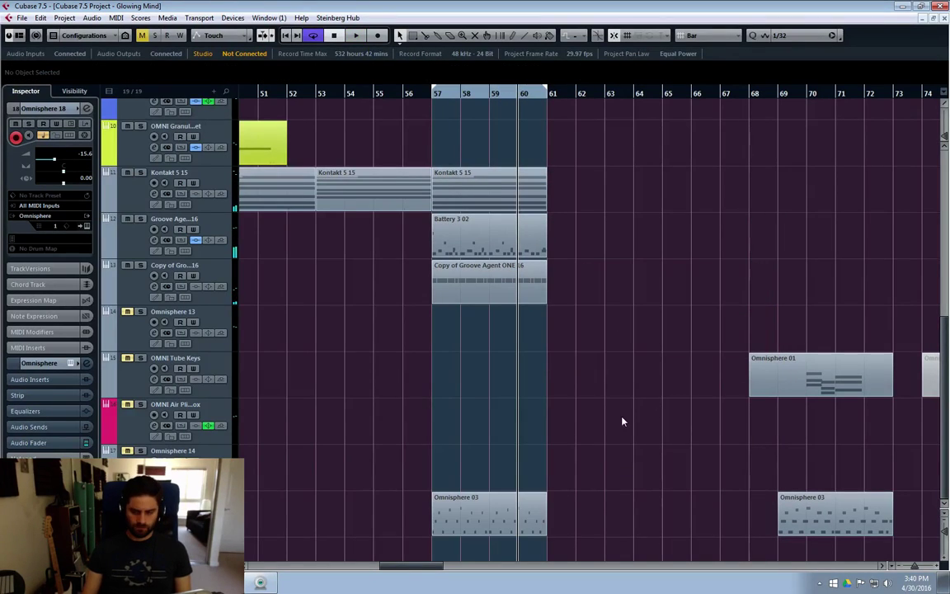
# Step: Play back the existing arrangement from around bar 33 to hear it lead into bar 57
pyautogui.press('Home')
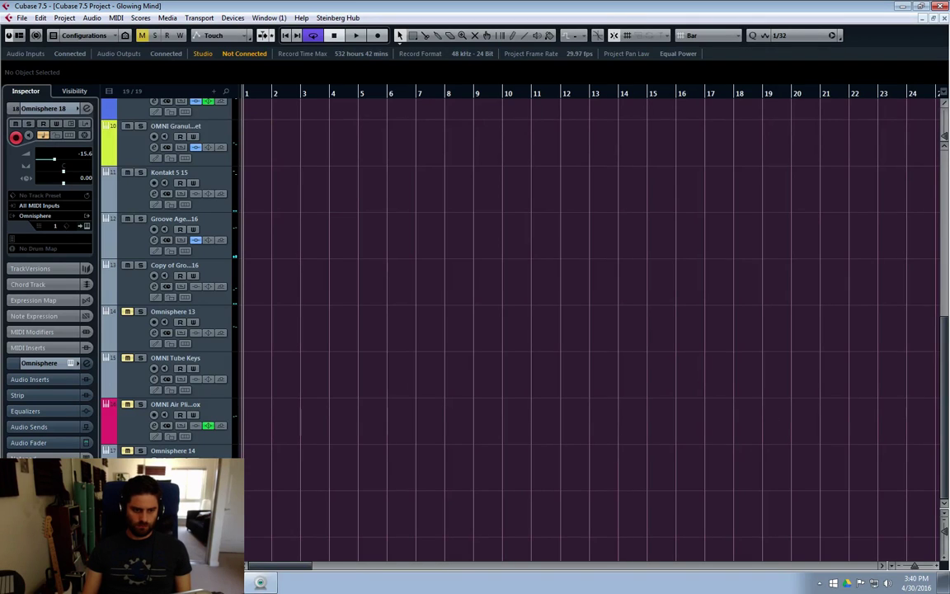
pyautogui.moveTo(266, 569); pyautogui.dragTo(394, 559)
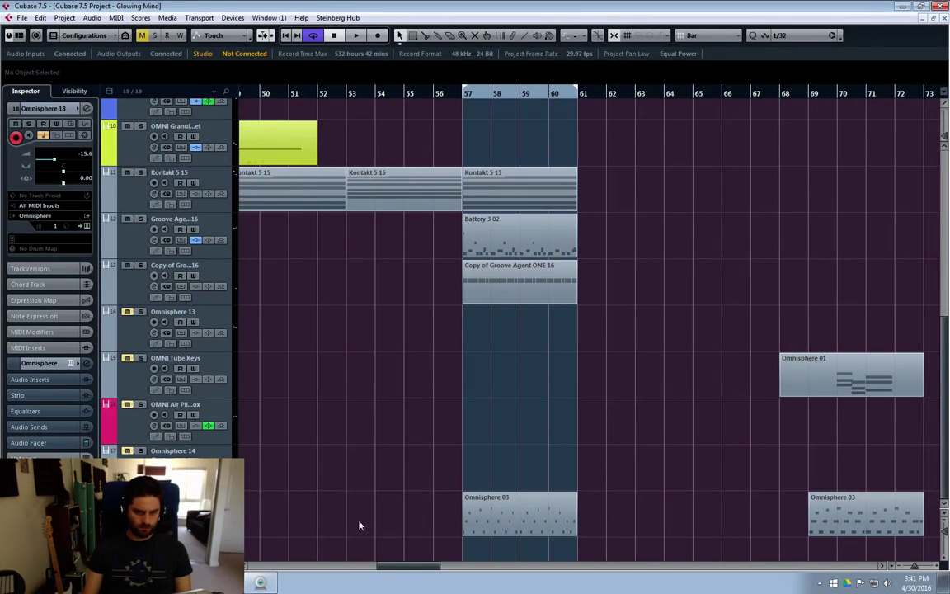
pyautogui.scroll(9, 315, 430)
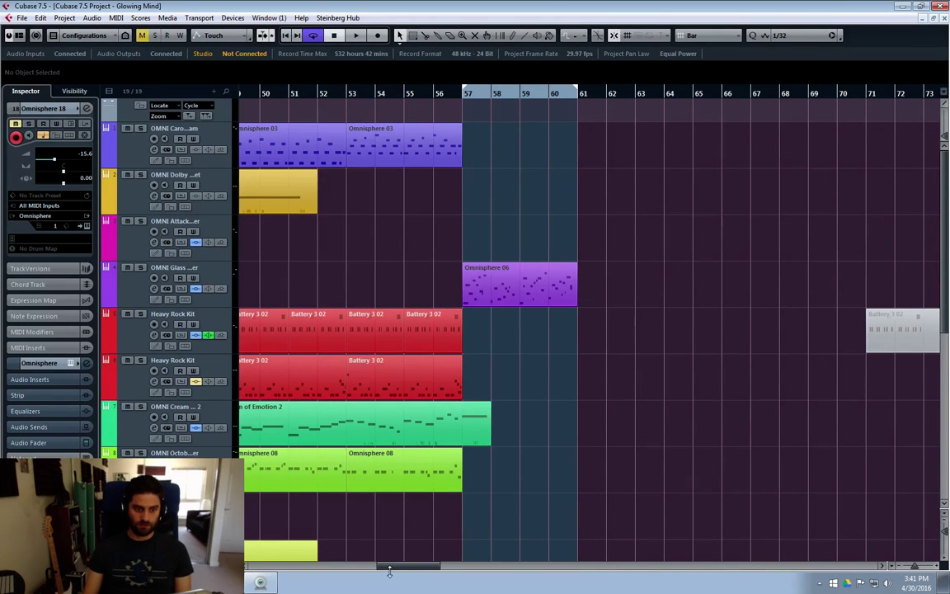
pyautogui.moveTo(389, 569); pyautogui.dragTo(349, 568)
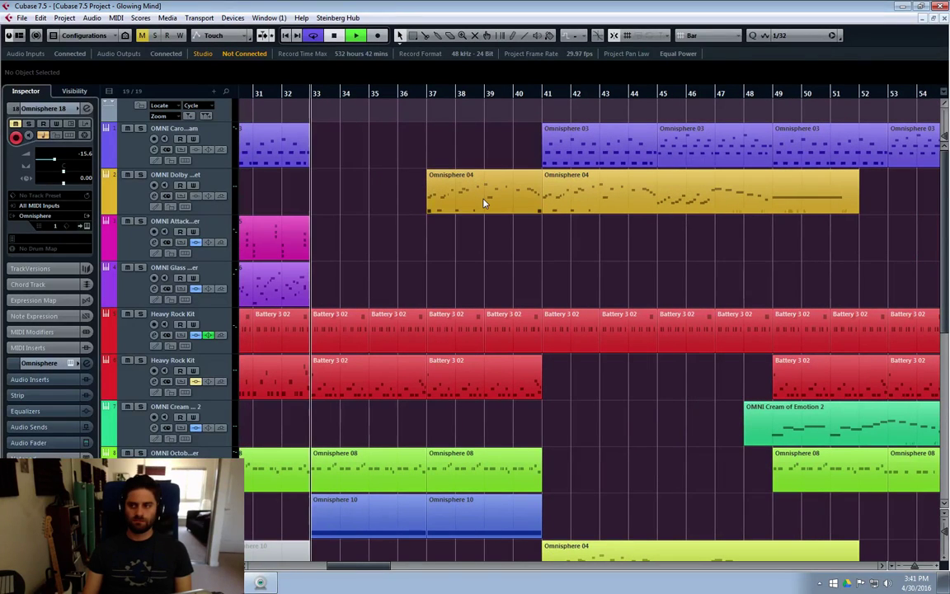
pyautogui.press('space')
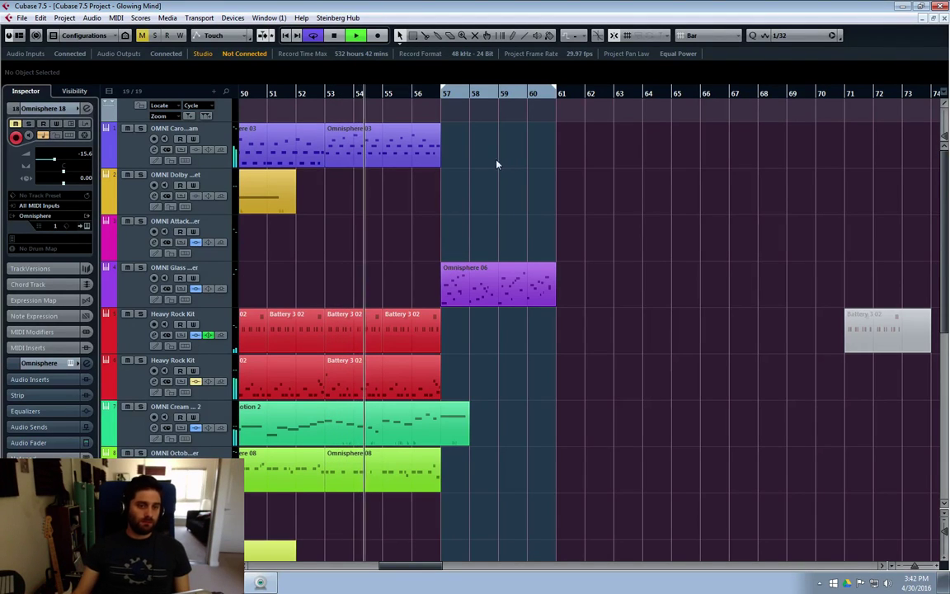
# Step: Copy the OMNI Glass part from bar 57 to bar 53, and move the Omnisphere 03 arpeggio part from bar 57 to bar 61
pyautogui.moveTo(513, 286); pyautogui.dragTo(369, 285)
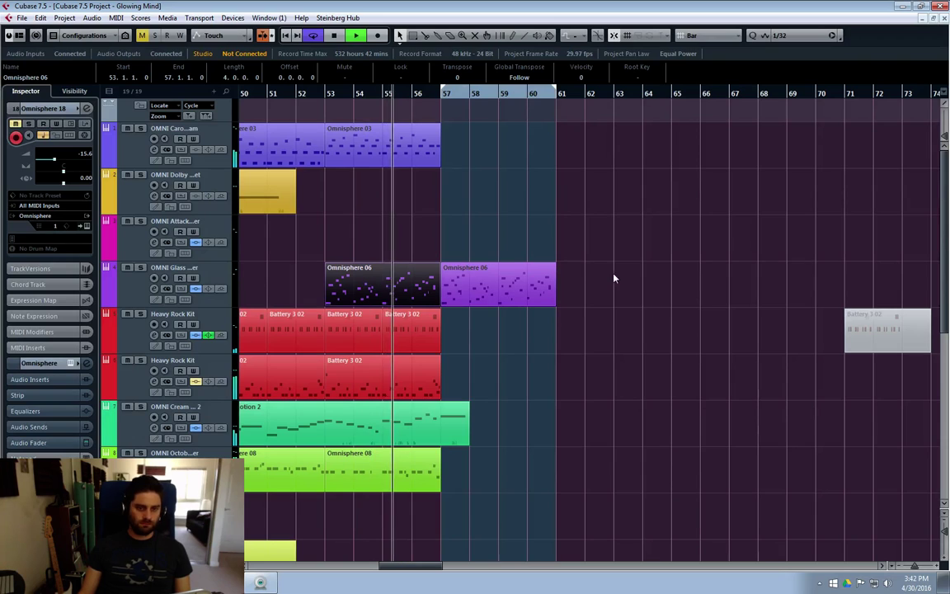
pyautogui.click(590, 167)
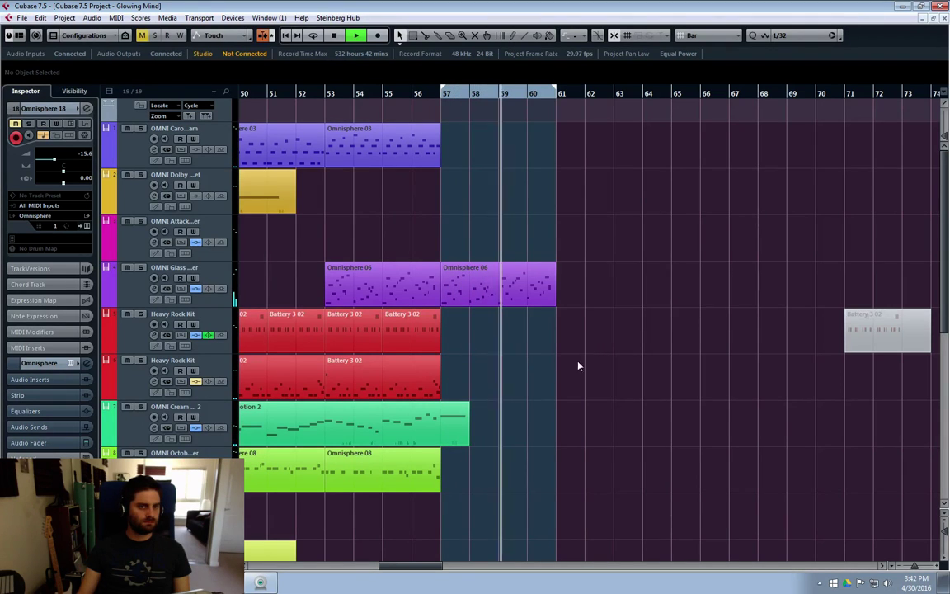
pyautogui.scroll(-5, 578, 365)
pyautogui.moveTo(512, 516); pyautogui.dragTo(614, 537)
# Step: Duplicate the bar 57 to 61 Kontakt, Battery, Copy of Groove Agent and OMNI Glass parts into bars 61 to 65
pyautogui.moveTo(546, 169); pyautogui.dragTo(513, 302)
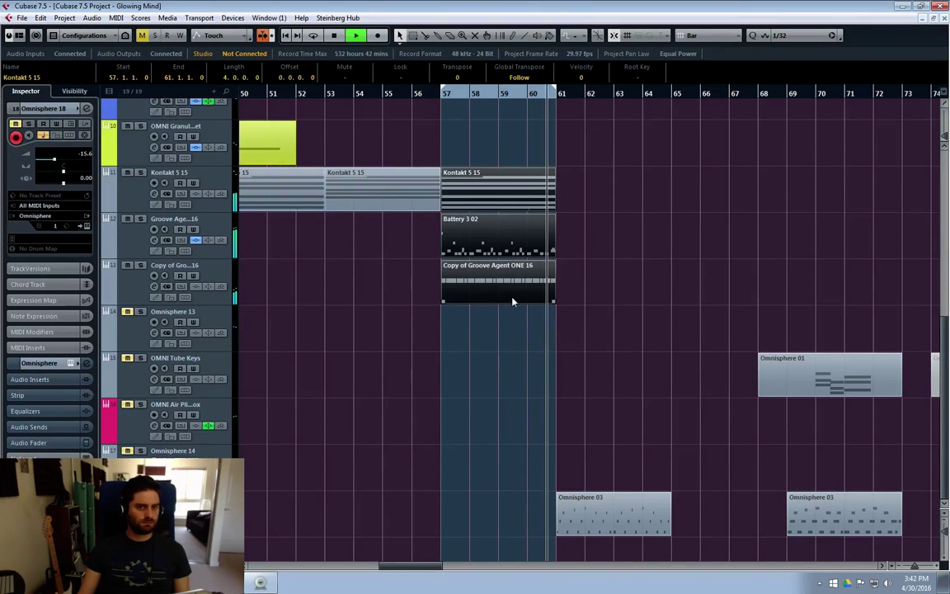
pyautogui.hotkey('ctrl', 'd')
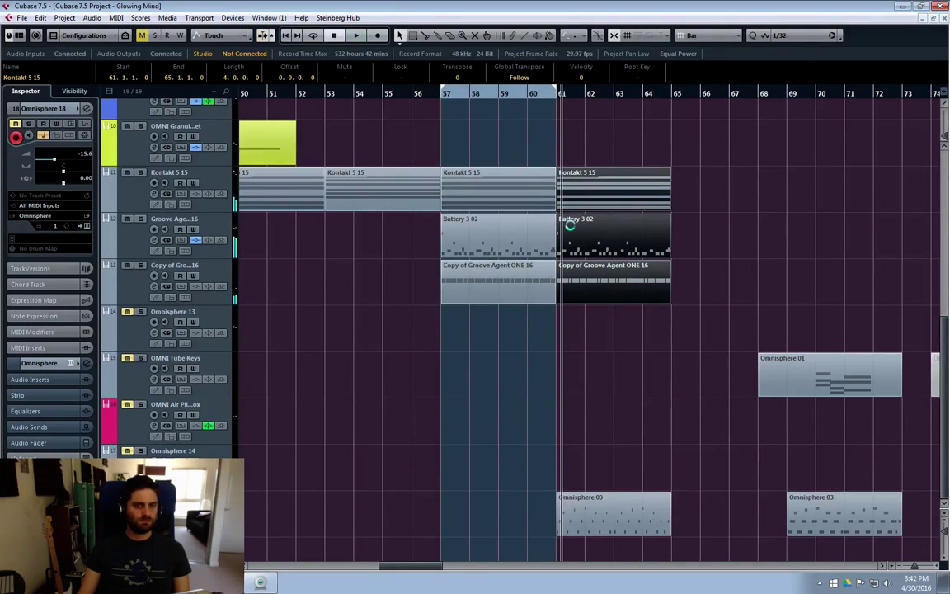
pyautogui.scroll(4, 572, 228)
pyautogui.click(527, 245)
pyautogui.hotkey('ctrl', 'd')
pyautogui.scroll(-4, 611, 245)
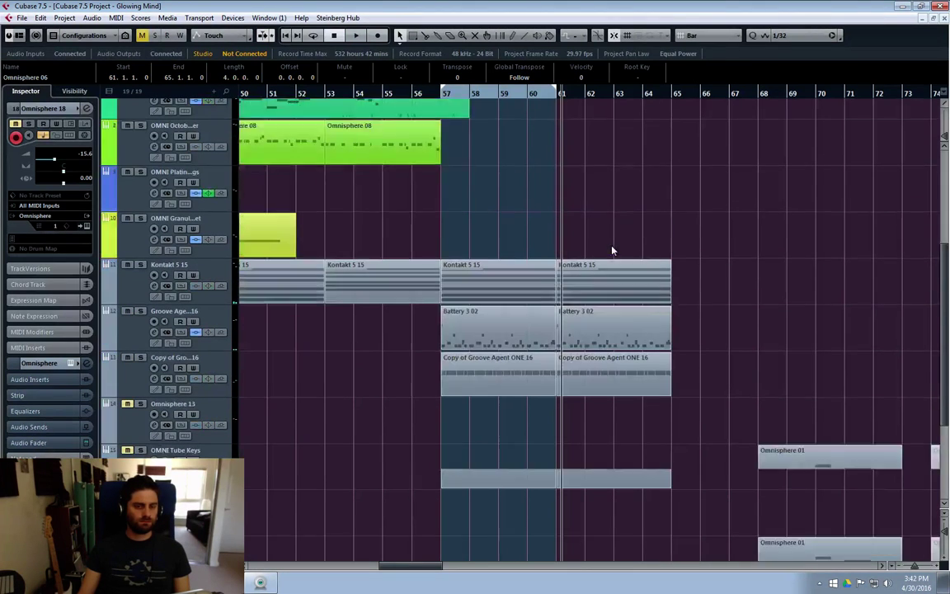
# Step: Play from bar 56 and shift the spare Omnisphere 03 part from bar 69 to bar 71
pyautogui.click(552, 94)
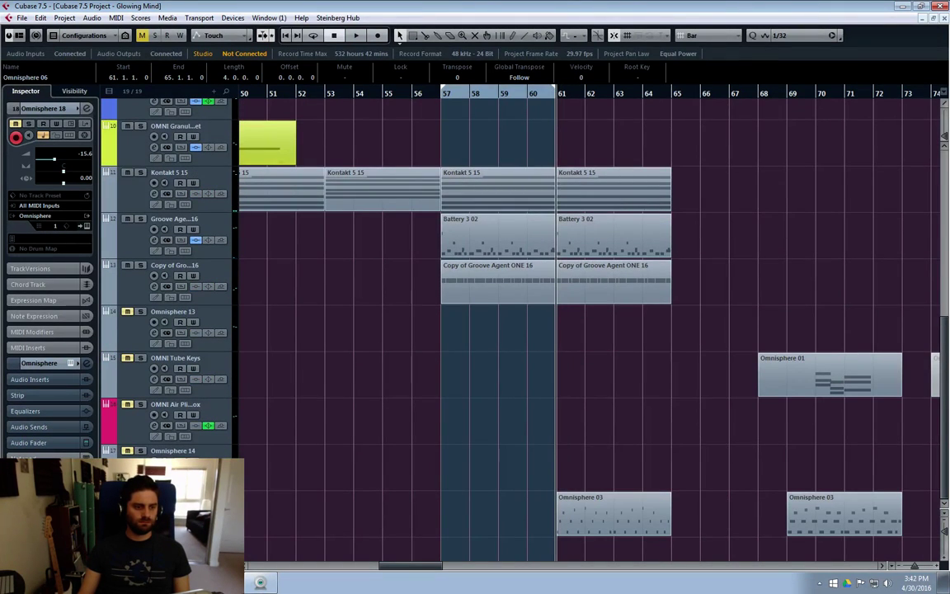
pyautogui.click(418, 96)
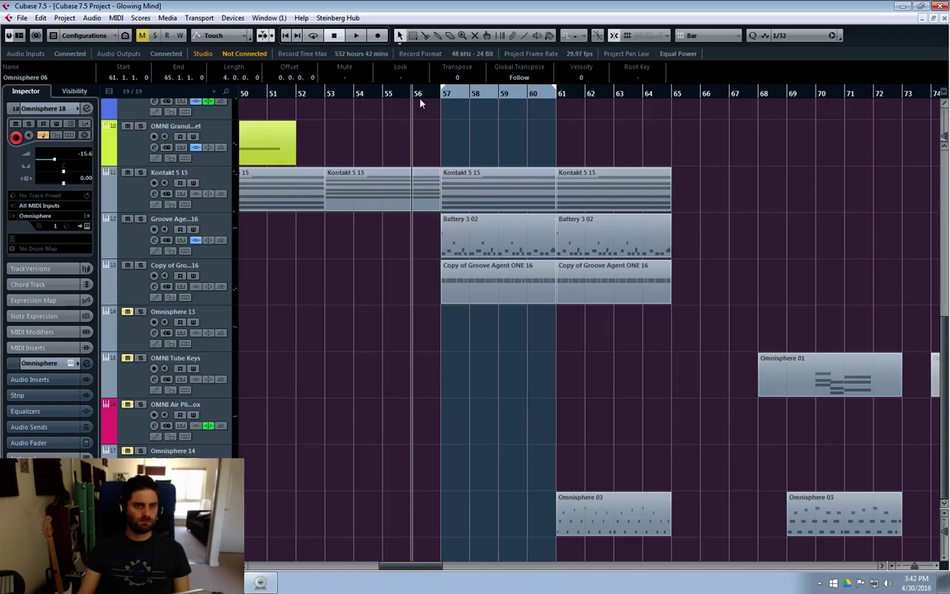
pyautogui.click(660, 157)
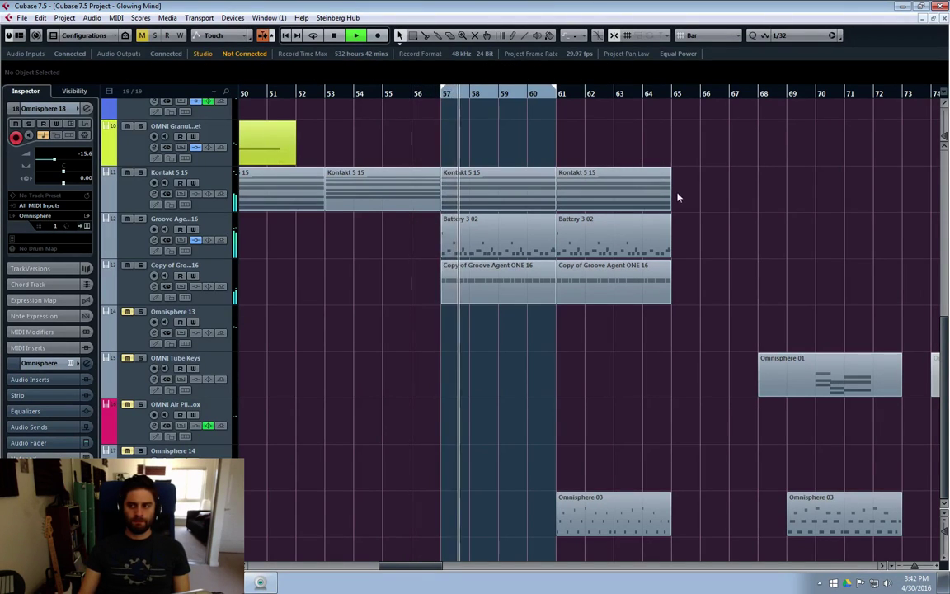
pyautogui.moveTo(790, 512); pyautogui.dragTo(841, 513)
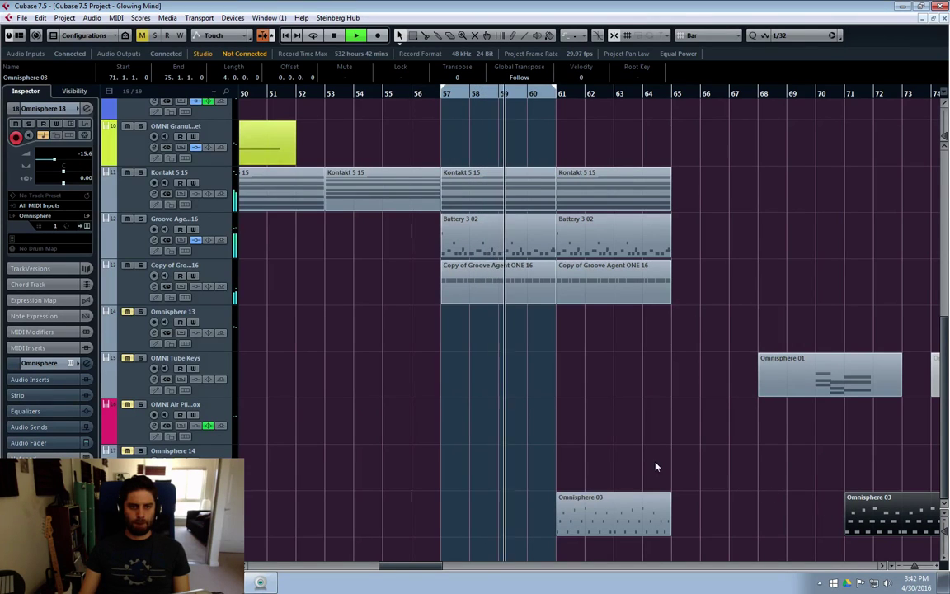
# Step: Lower the Omnisphere 18 channel volume to -21.3 during playback, then close its editor and channel windows
pyautogui.scroll(2, 656, 464)
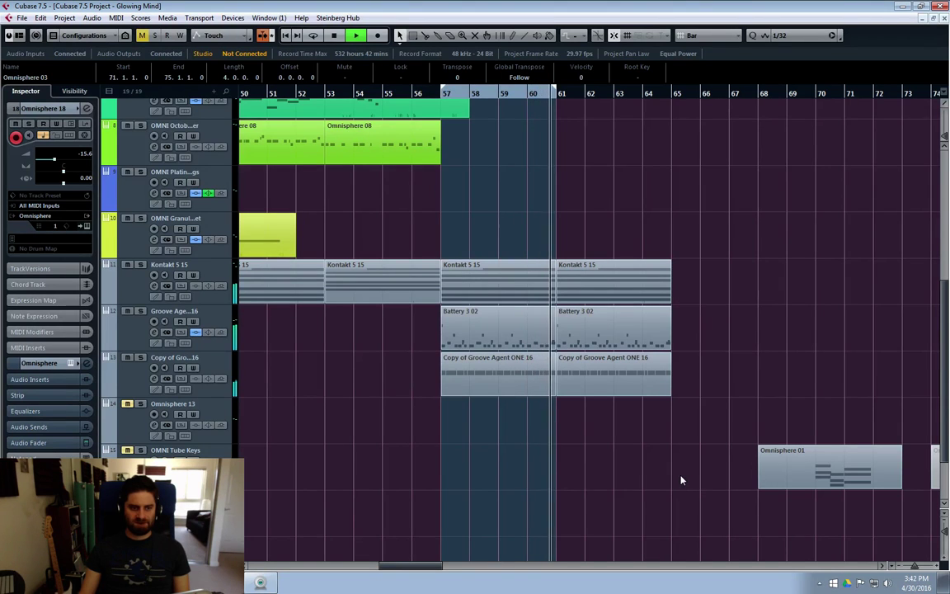
pyautogui.scroll(-2, 662, 488)
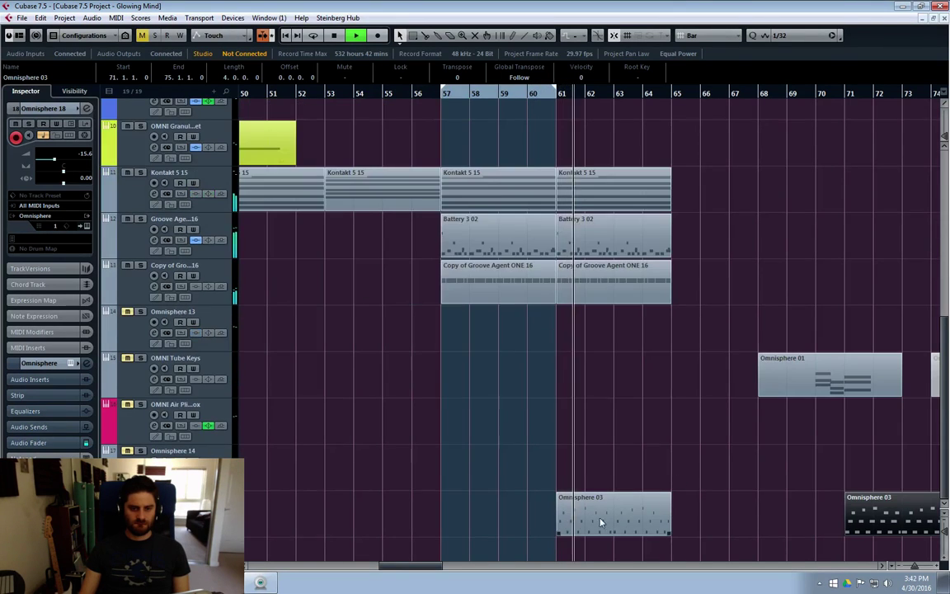
pyautogui.scroll(-4, 725, 297)
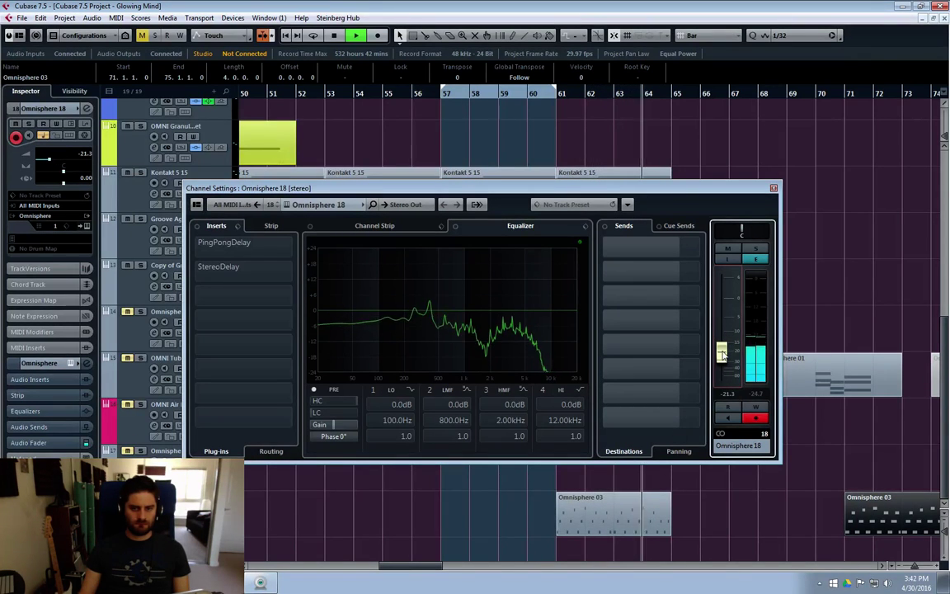
pyautogui.doubleClick(617, 507)
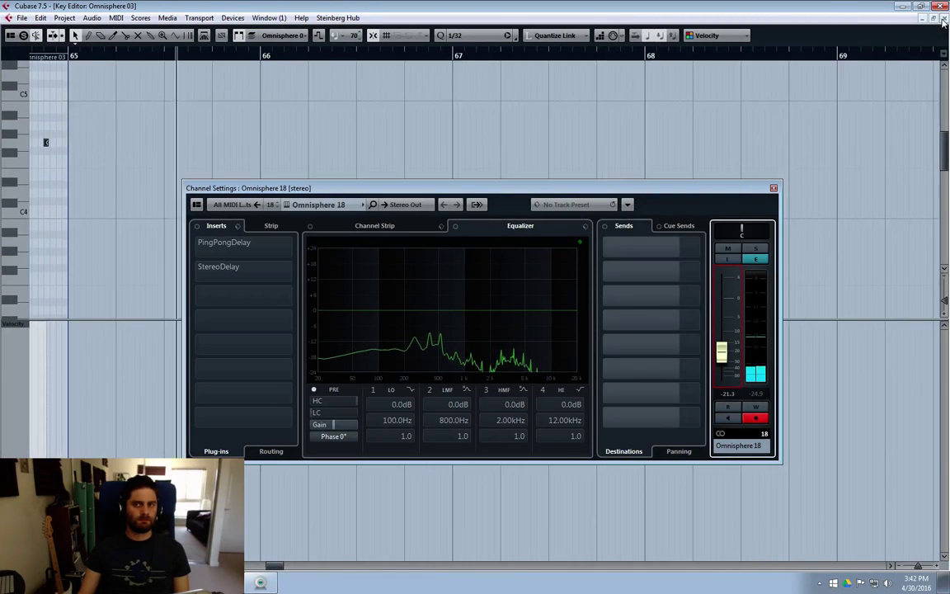
pyautogui.press('Escape')
pyautogui.click(774, 188)
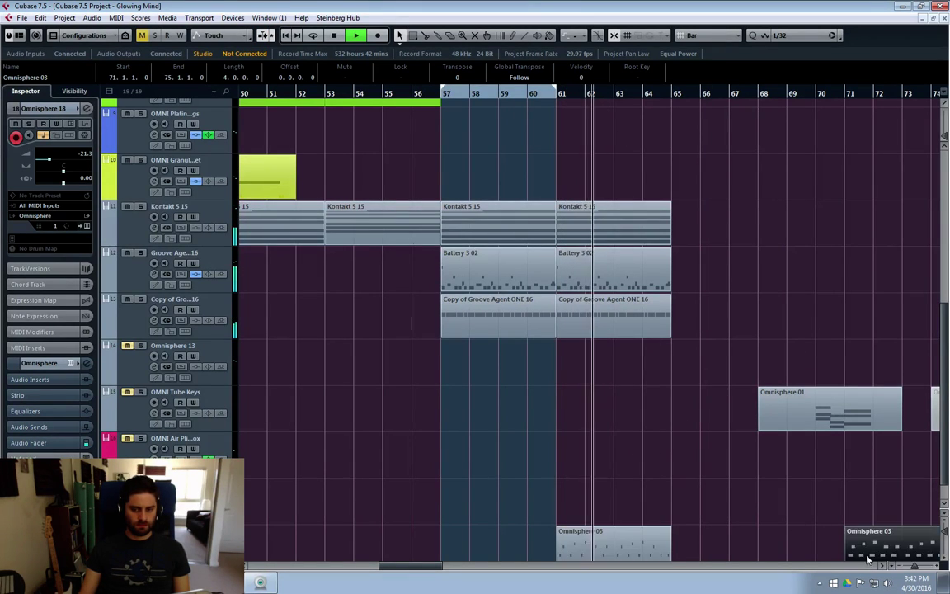
# Step: Move the spare Omnisphere 03 part to bar 73 and place the Omnisphere 18 track directly above Omnisphere 13
pyautogui.moveTo(866, 542); pyautogui.dragTo(925, 523)
pyautogui.click(695, 522)
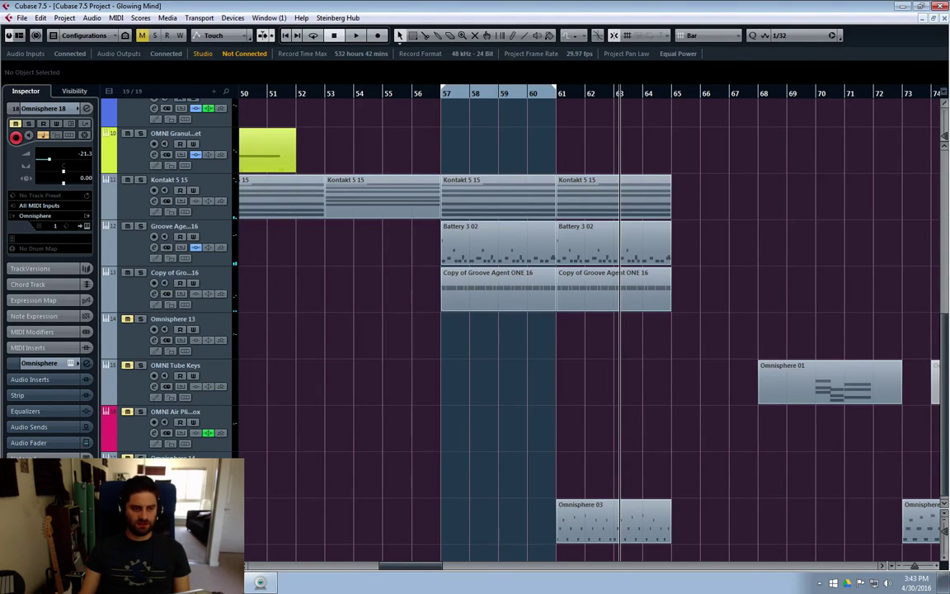
pyautogui.moveTo(161, 353); pyautogui.dragTo(162, 355)
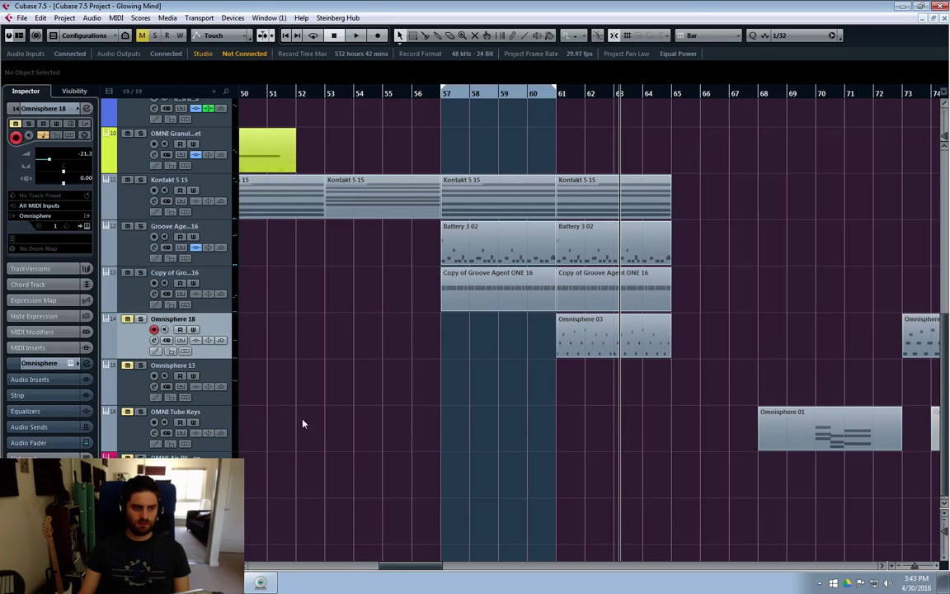
# Step: Add a folder track, move the muted Omnisphere 14, OMNI Air Plink, OMNI Tube Keys and Omnisphere 13 tracks into it, and collapse it
pyautogui.press('Down')
pyautogui.rightClick(133, 332)
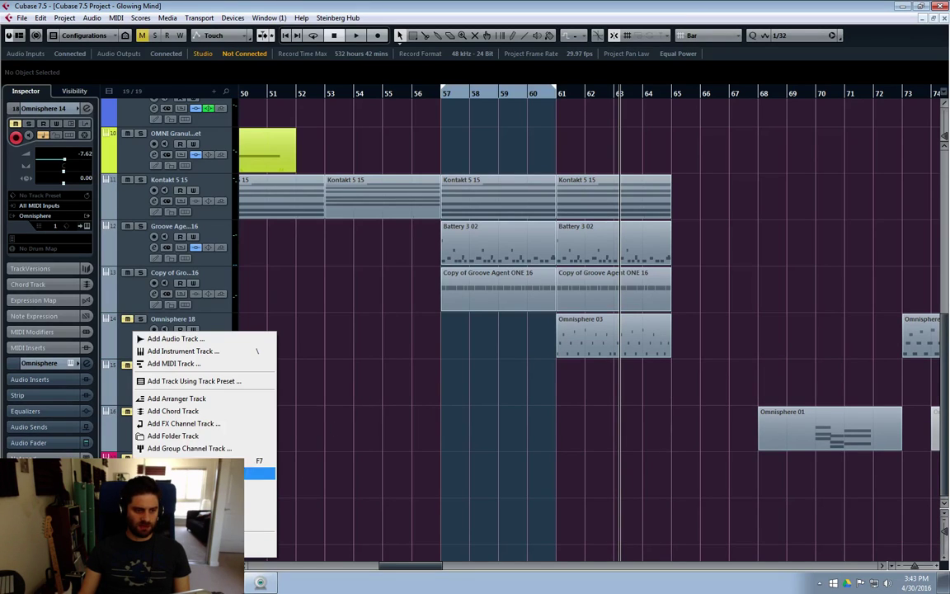
pyautogui.click(172, 435)
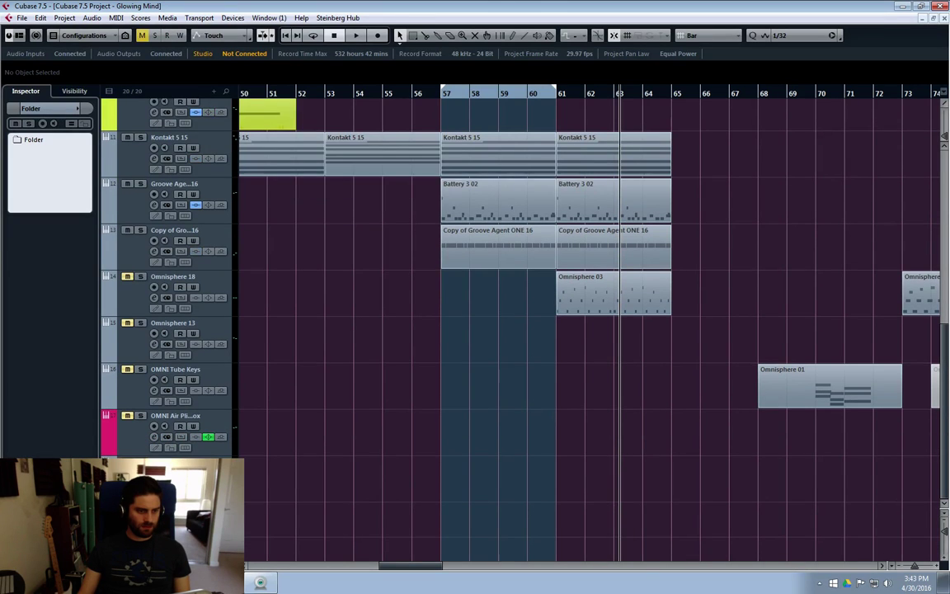
pyautogui.hotkey('ctrl', 'z')
pyautogui.click(139, 450)
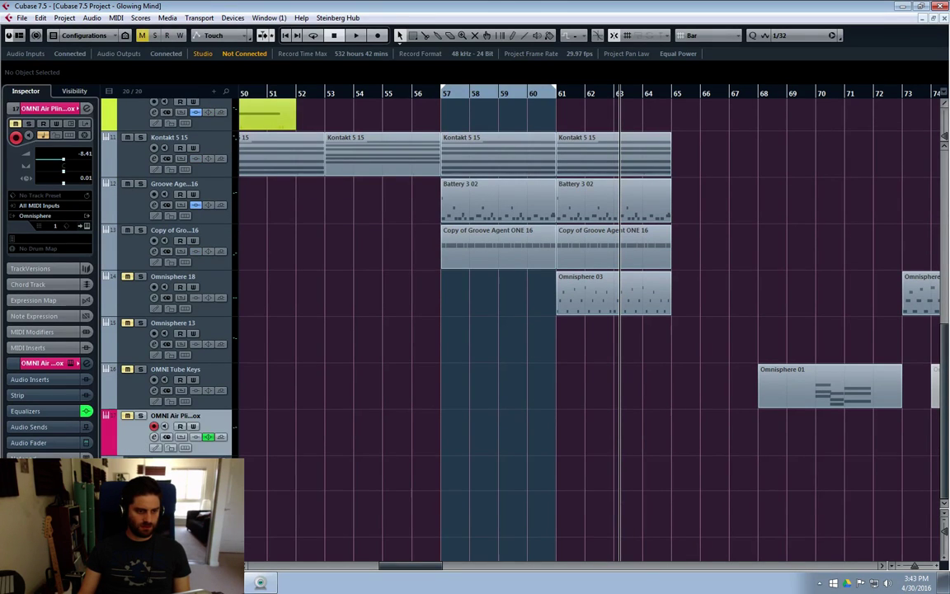
pyautogui.moveTo(123, 368); pyautogui.dragTo(149, 426)
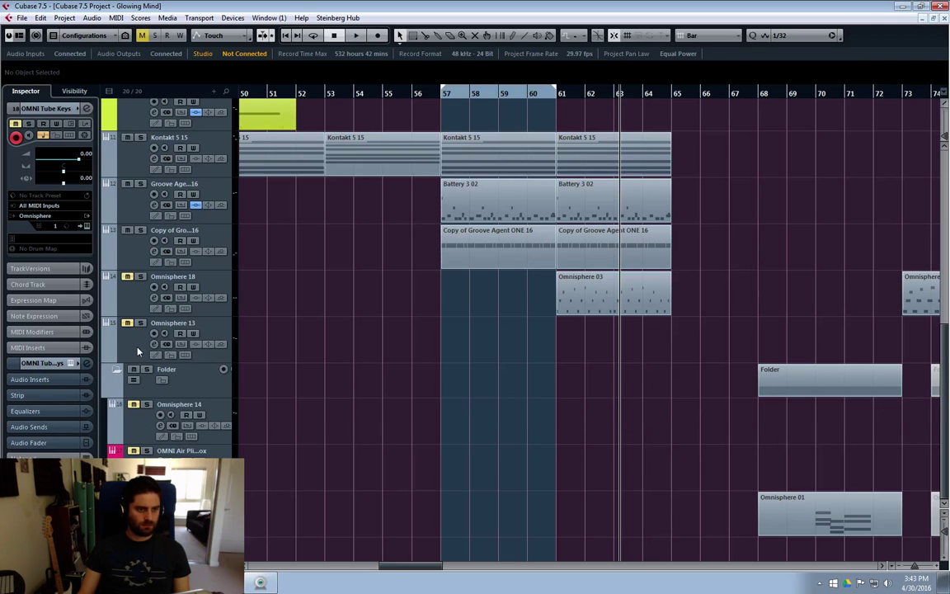
pyautogui.moveTo(123, 321); pyautogui.dragTo(113, 359)
pyautogui.click(117, 331)
# Step: Play the extended section from bar 56 and review the upper tracks, including the OMNI Glass parts
pyautogui.scroll(4, 267, 480)
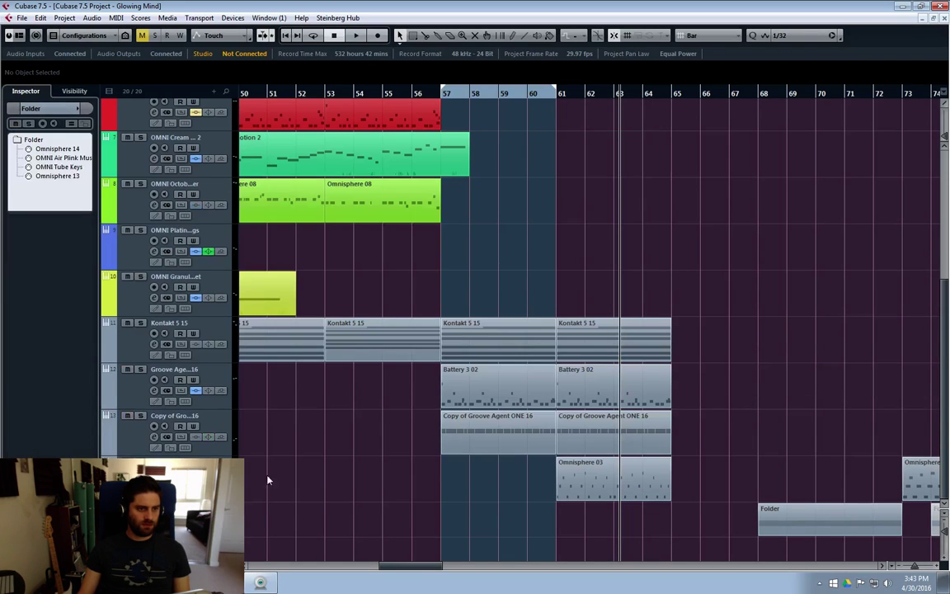
pyautogui.scroll(1, 345, 554)
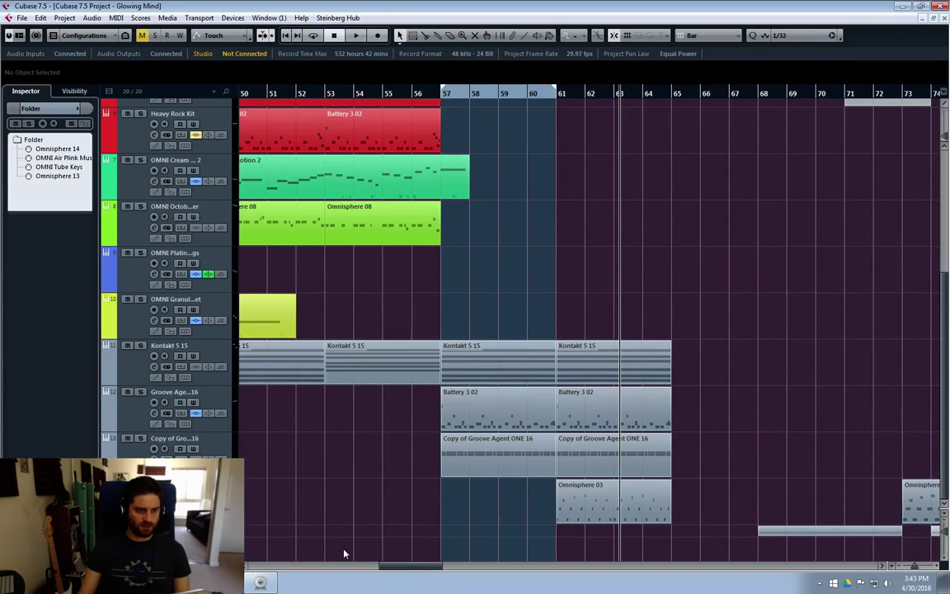
pyautogui.click(412, 94)
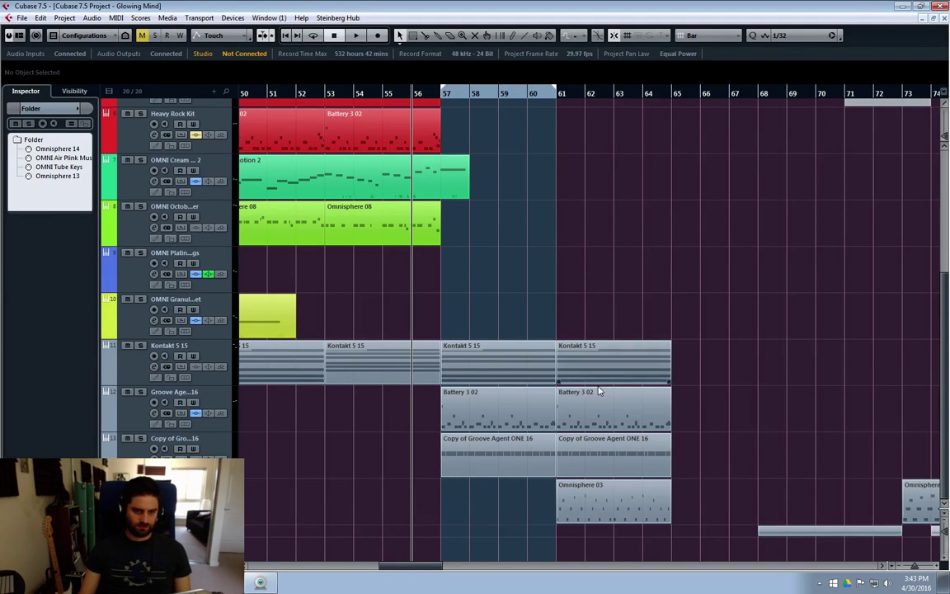
pyautogui.press('f')
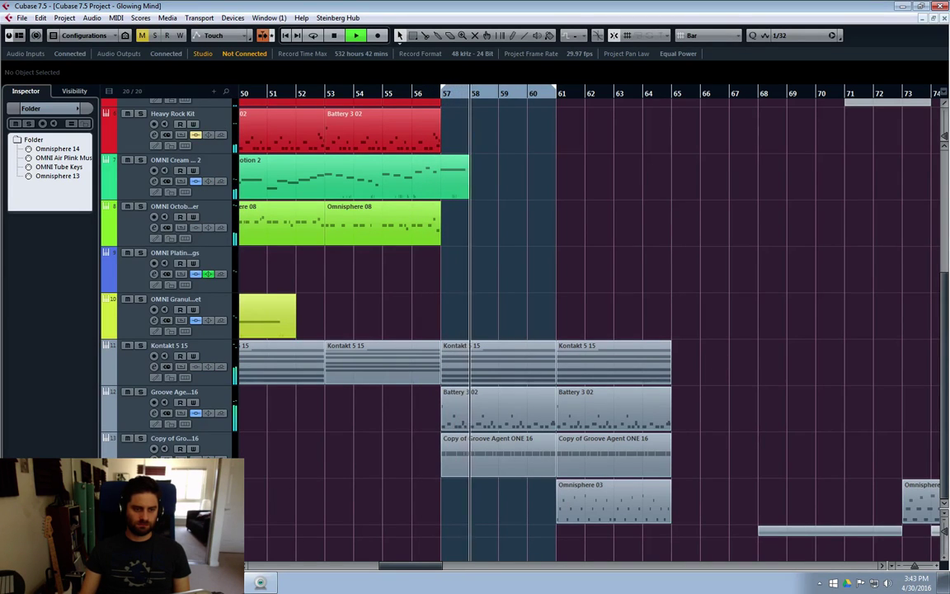
pyautogui.scroll(5, 424, 371)
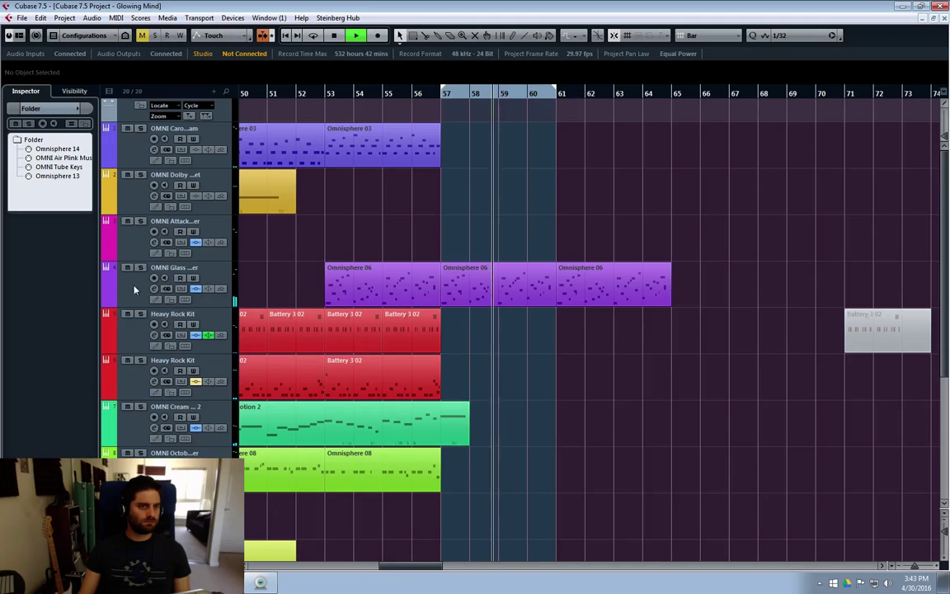
# Step: Arm the OMNI Attack Shimmer track, rehearse over playback of the section, and record a chord part on it from bar 59 until almost bar 65
pyautogui.click(132, 241)
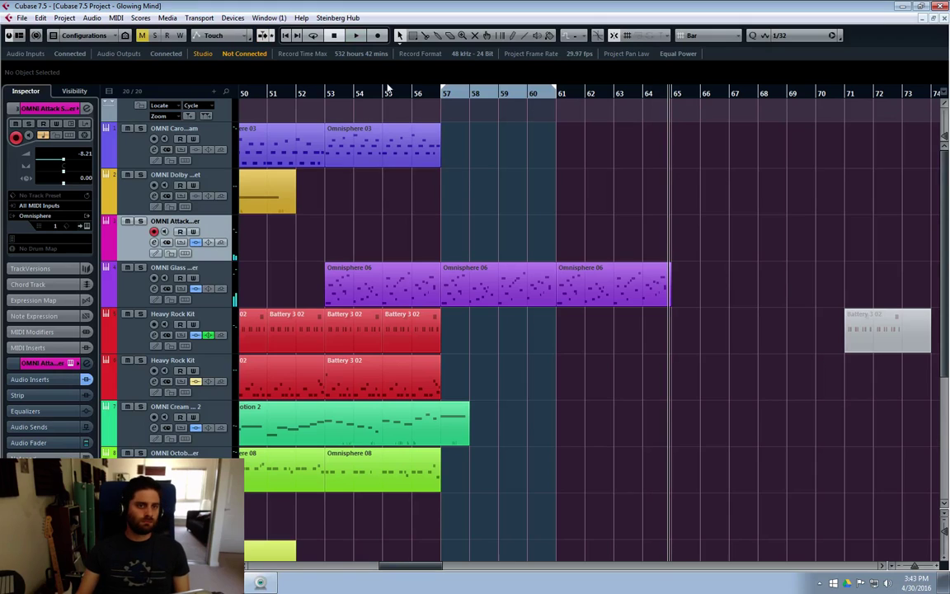
pyautogui.click(418, 94)
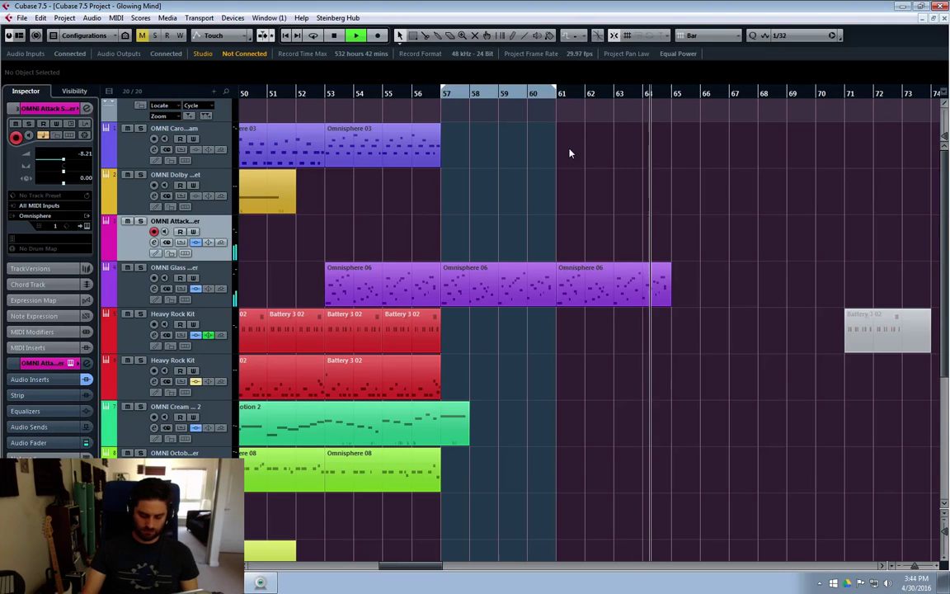
pyautogui.click(563, 94)
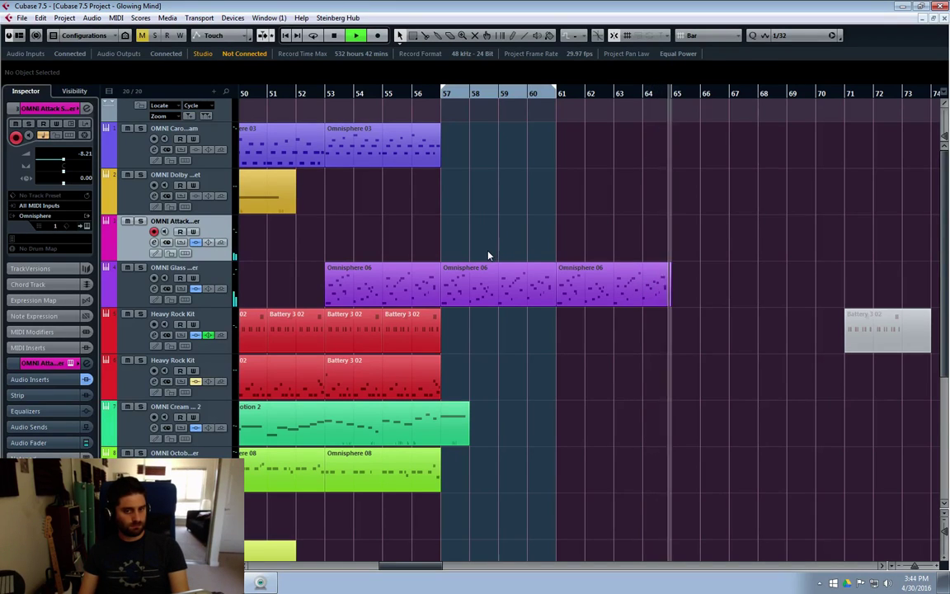
pyautogui.click(558, 96)
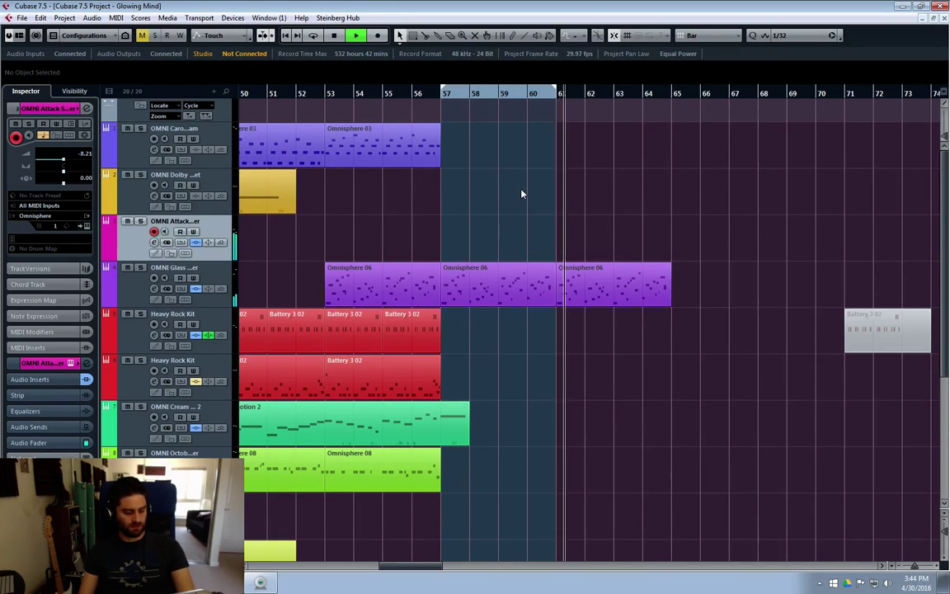
pyautogui.moveTo(414, 575); pyautogui.dragTo(402, 571)
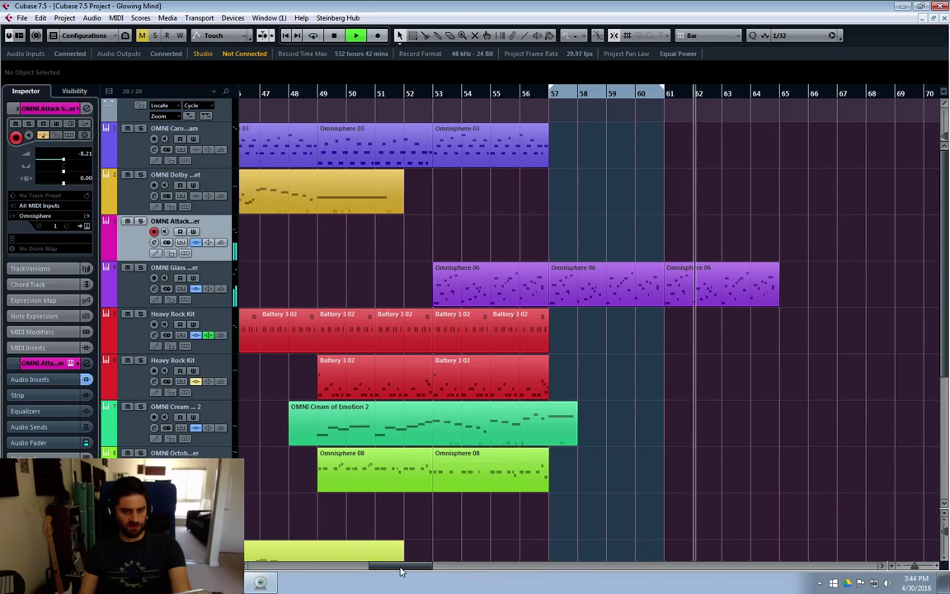
pyautogui.click(517, 96)
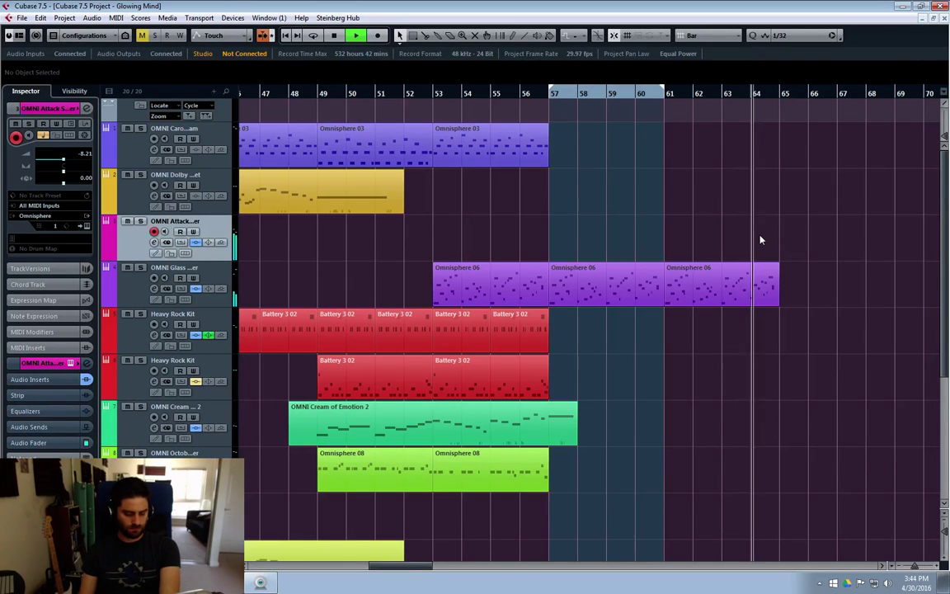
pyautogui.click(611, 95)
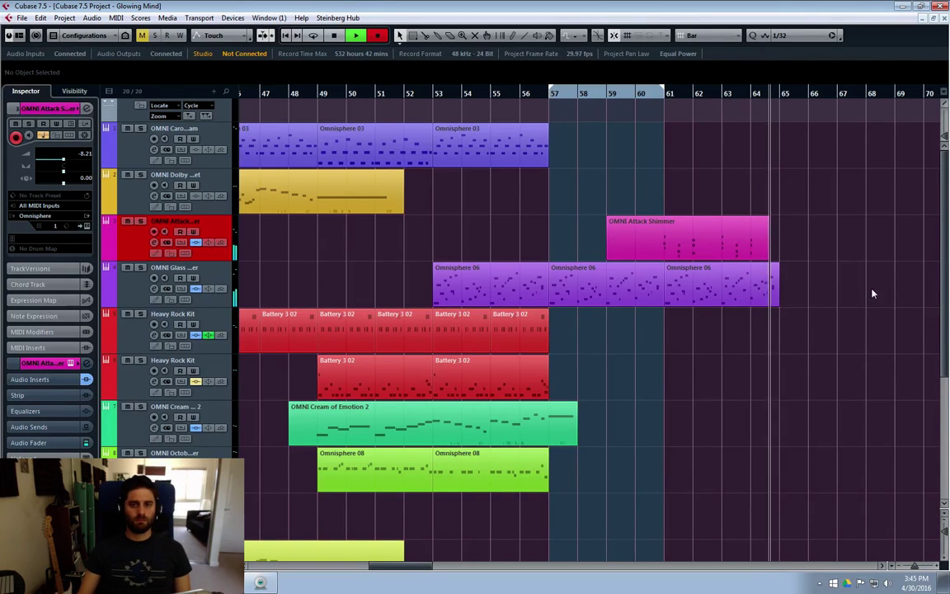
pyautogui.press('space')
# Step: Quantize the recorded OMNI Attack Shimmer chords to 1/32 and remove the empty bar 59 from the start of the part
pyautogui.doubleClick(707, 245)
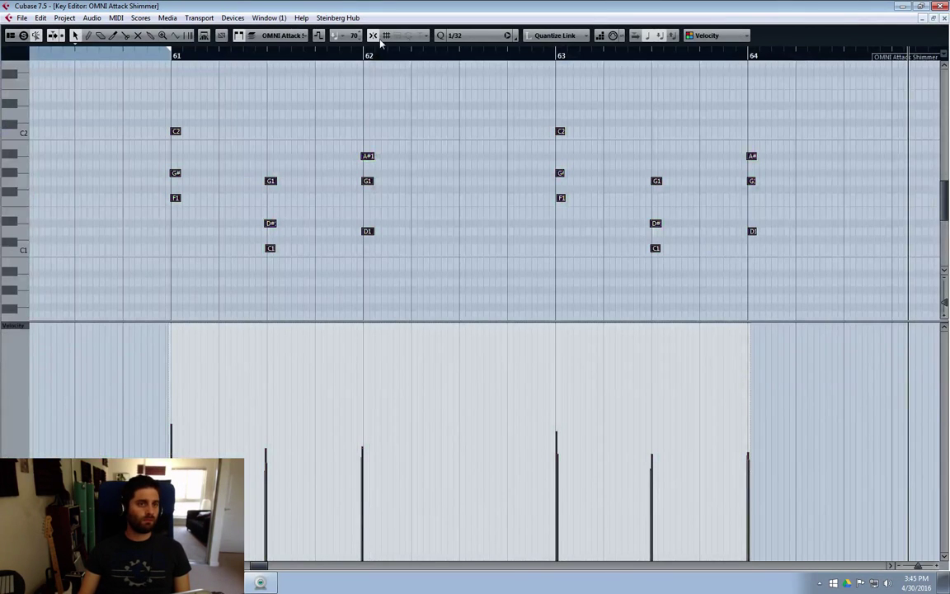
pyautogui.press('q')
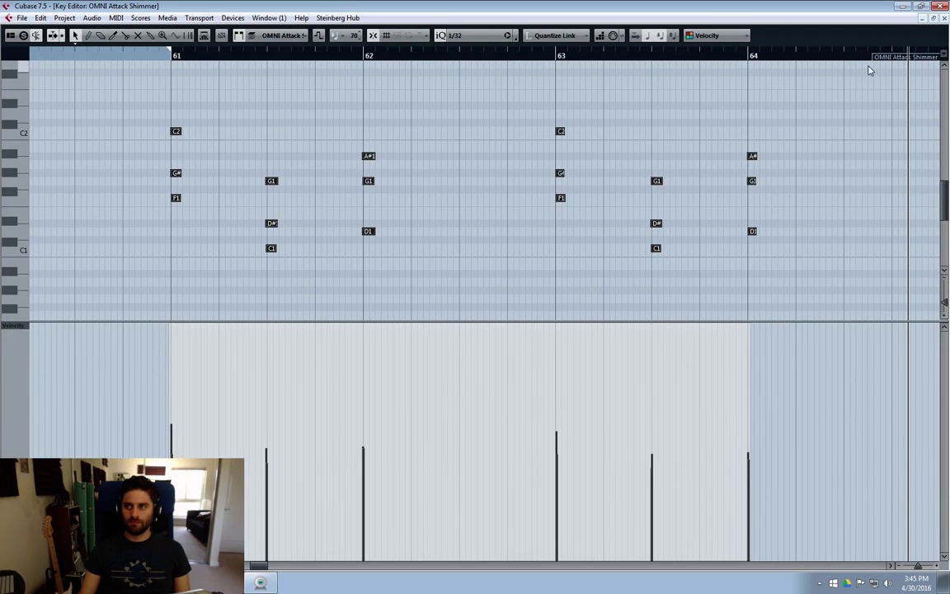
pyautogui.press('Escape')
pyautogui.moveTo(611, 240)
pyautogui.mouseDown()
pyautogui.moveTo(656, 255)
pyautogui.moveTo(624, 250)
pyautogui.mouseUp()
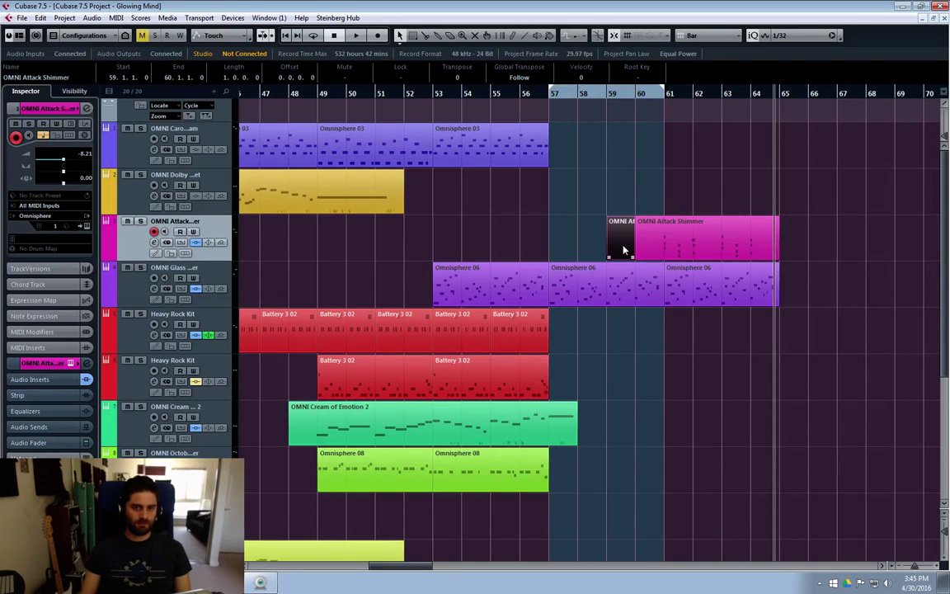
pyautogui.click(587, 130)
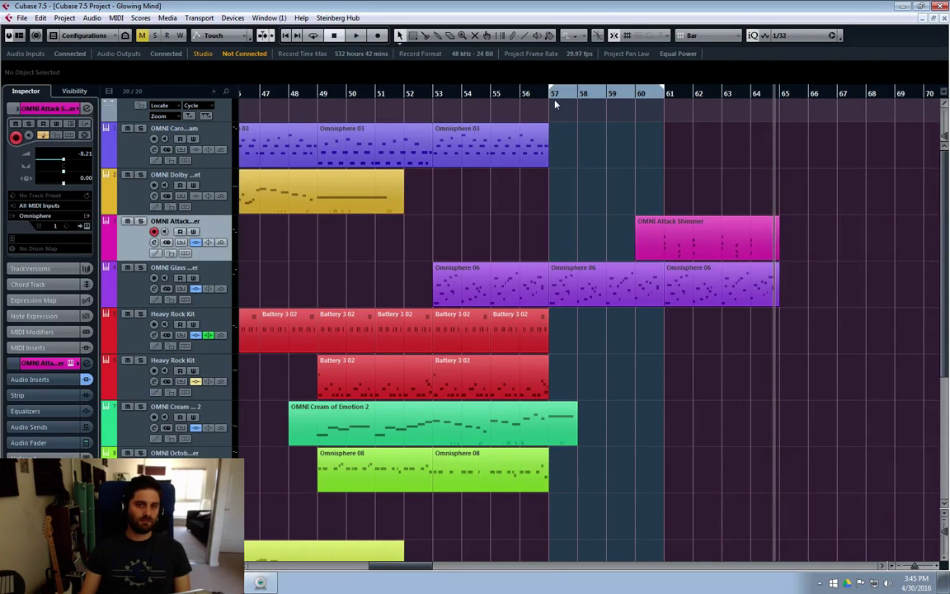
# Step: Split the sustained Kontakt 5 15 chord at 61.3 and transpose its first half to F3, G#3, C4, F4, G#4 and C5
pyautogui.click(555, 104)
pyautogui.press('space')
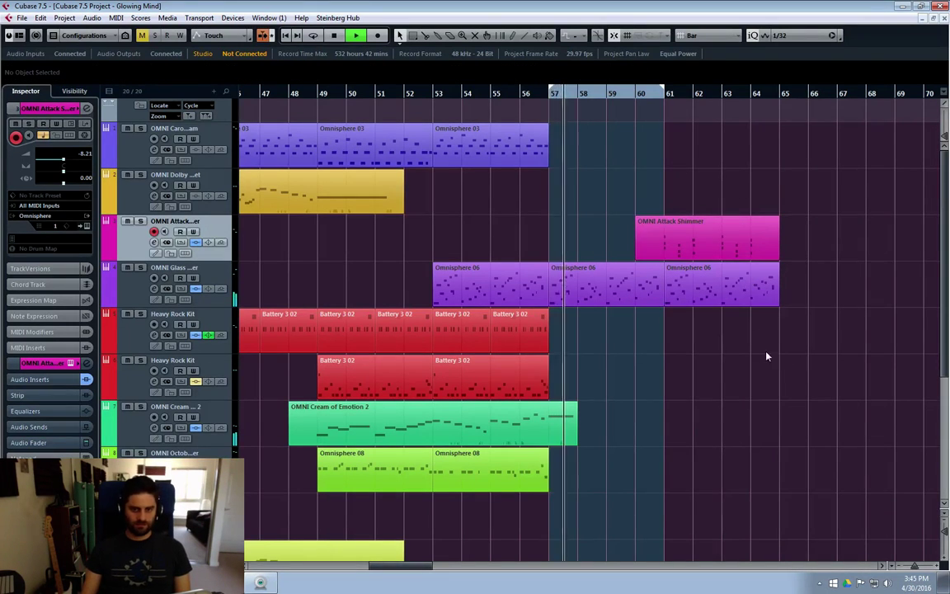
pyautogui.scroll(-5, 729, 363)
pyautogui.doubleClick(632, 373)
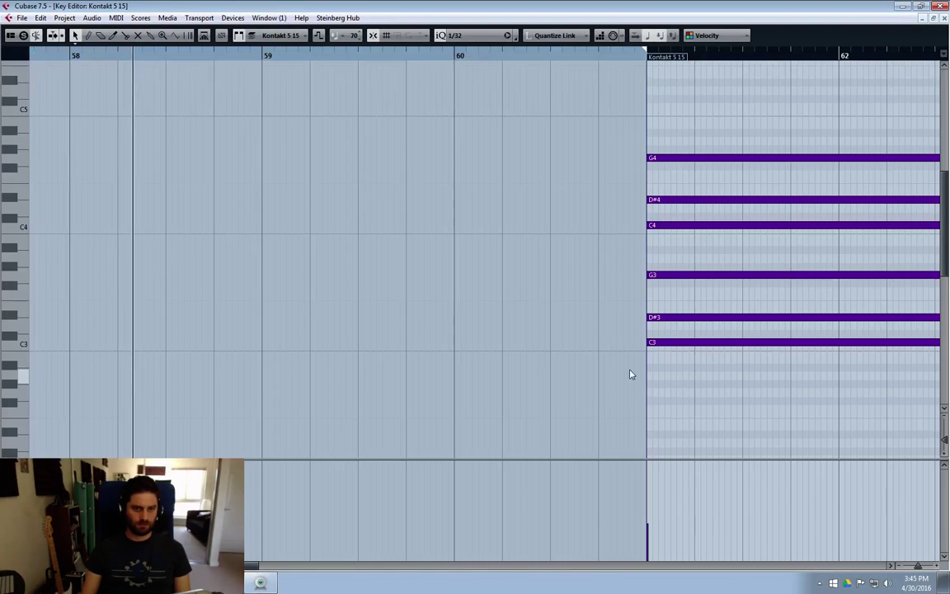
pyautogui.click(889, 567)
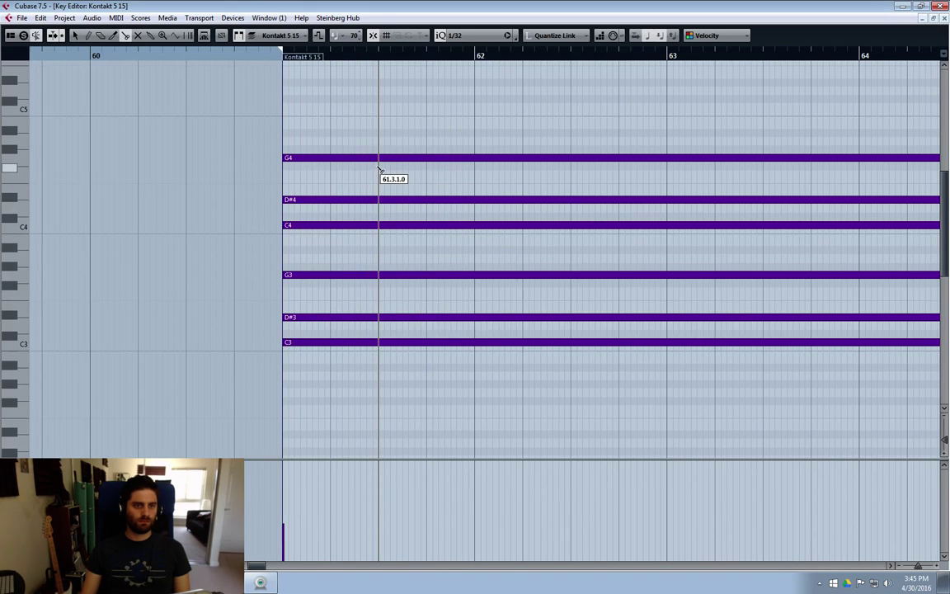
pyautogui.press('1')
pyautogui.moveTo(350, 123); pyautogui.dragTo(474, 375)
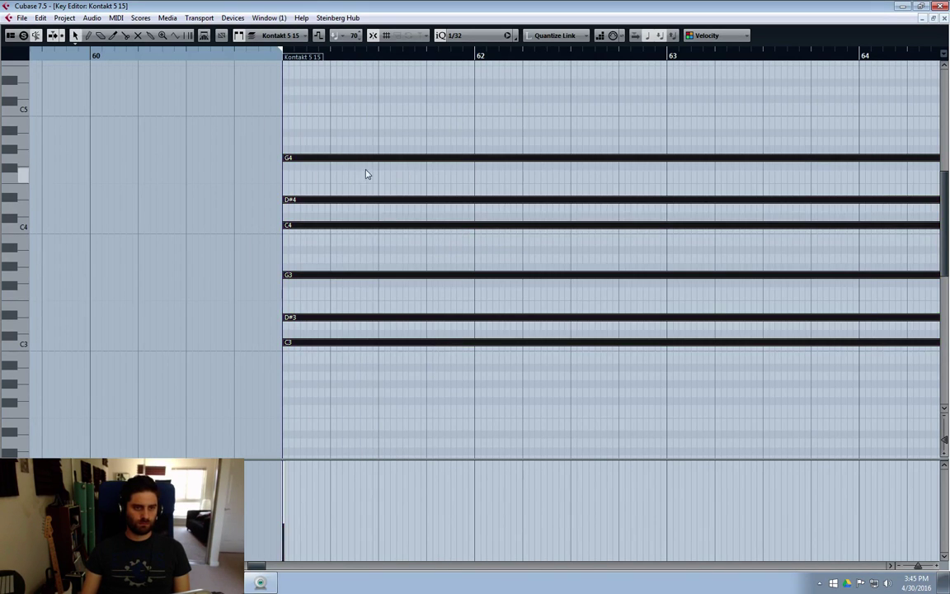
pyautogui.keyDown('alt'); pyautogui.click(384, 158); pyautogui.keyUp('alt')
pyautogui.moveTo(318, 132)
pyautogui.mouseDown()
pyautogui.moveTo(333, 382)
pyautogui.moveTo(309, 351)
pyautogui.moveTo(304, 280)
pyautogui.moveTo(321, 285)
pyautogui.mouseUp()
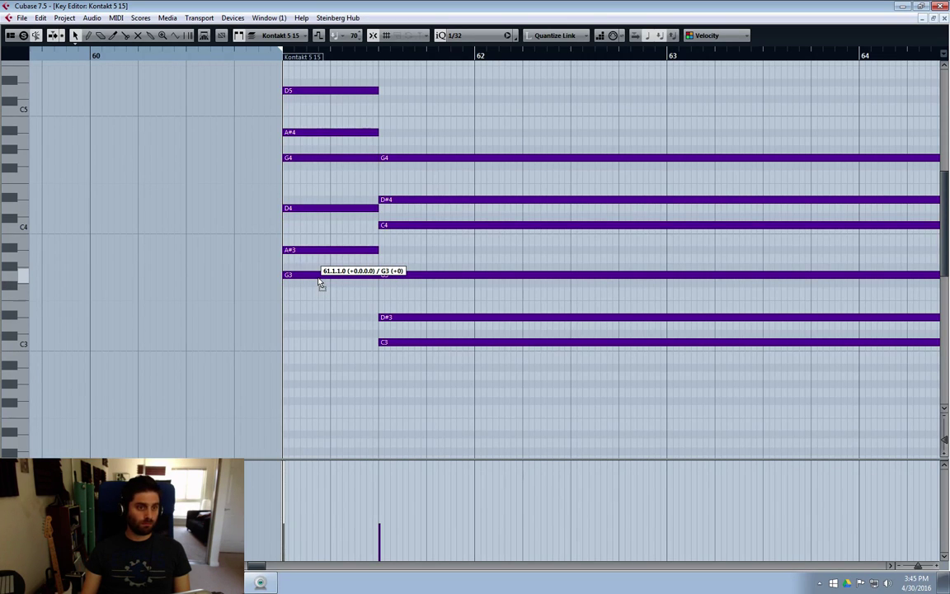
pyautogui.moveTo(319, 282)
pyautogui.mouseDown()
pyautogui.moveTo(319, 298)
pyautogui.moveTo(305, 295)
pyautogui.mouseUp()
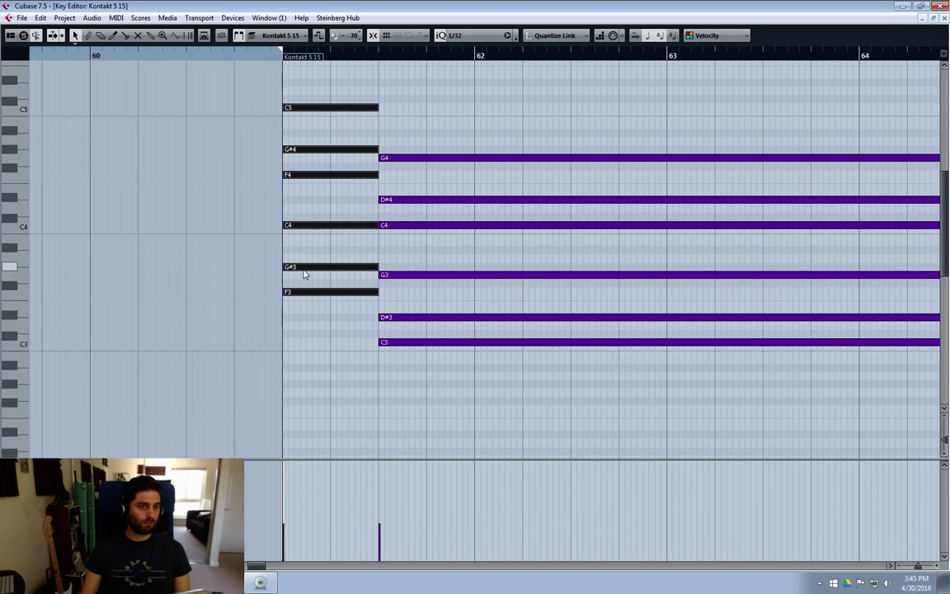
pyautogui.click(304, 268)
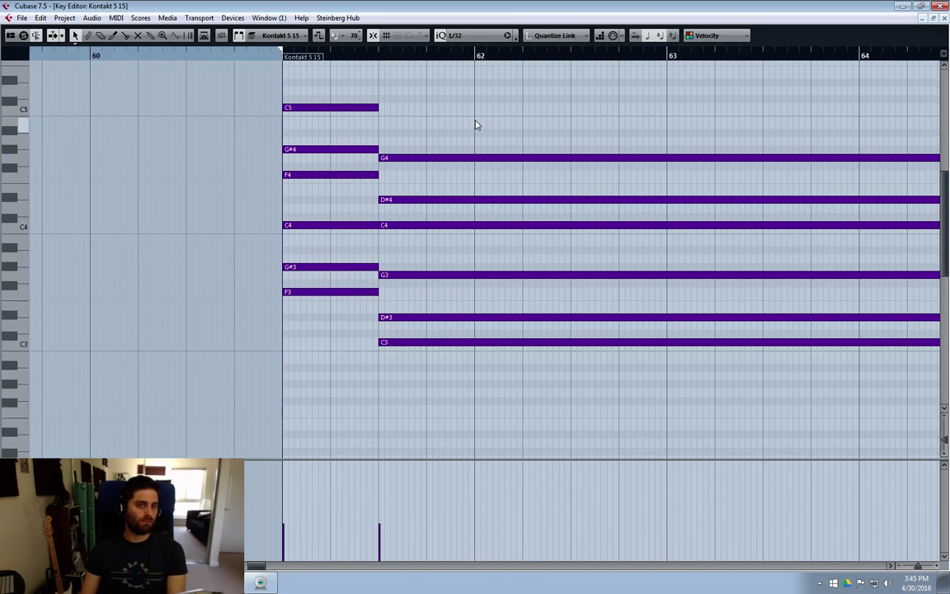
# Step: Split the remaining sustained Kontakt chord notes at bar 62 and again at bar 63
pyautogui.moveTo(429, 146); pyautogui.dragTo(540, 433)
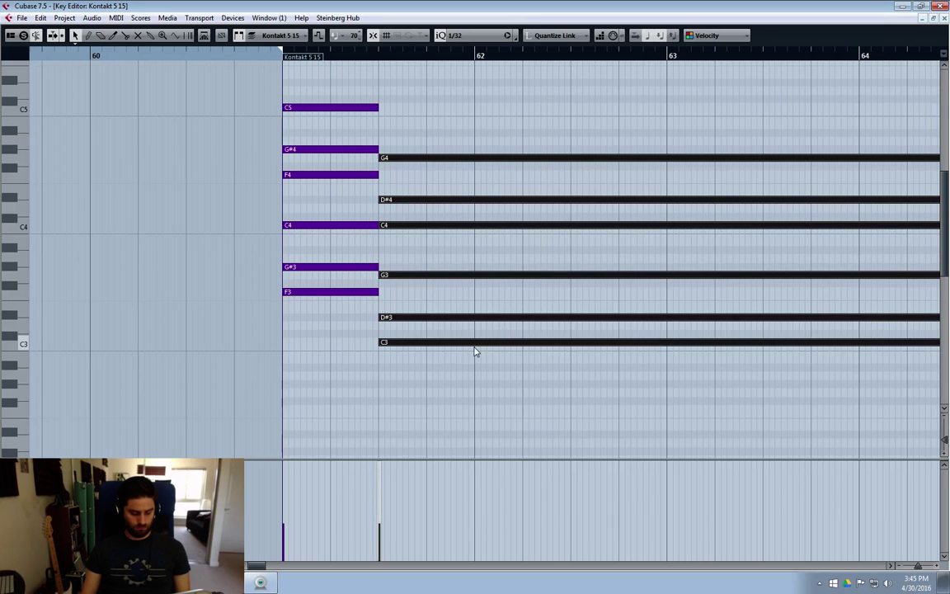
pyautogui.click(475, 158)
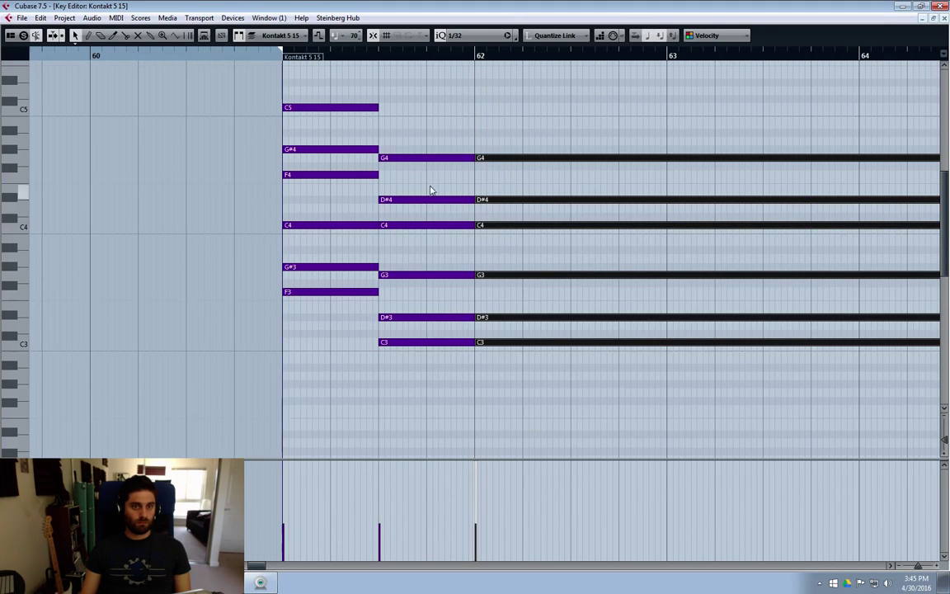
pyautogui.click(519, 136)
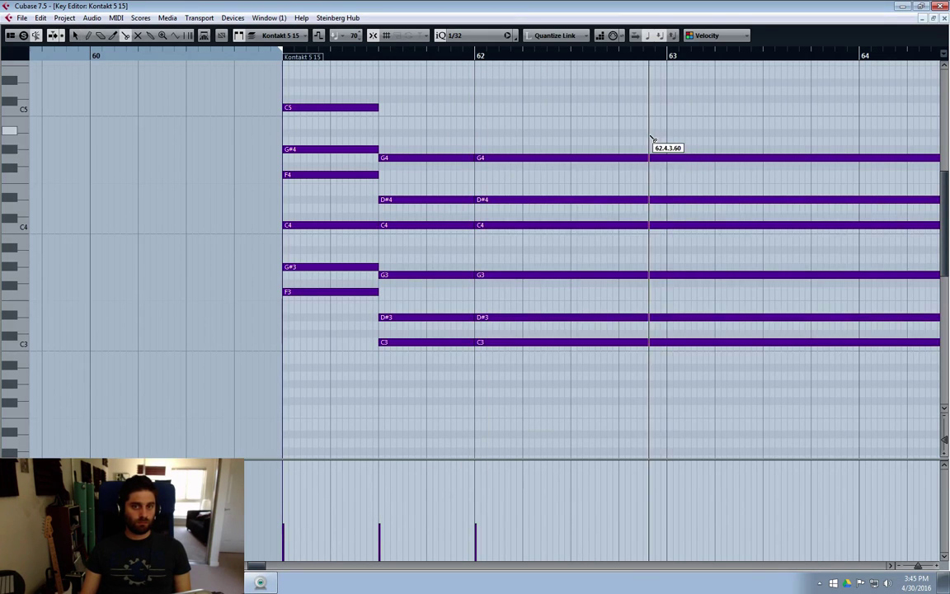
pyautogui.moveTo(651, 137); pyautogui.dragTo(705, 357)
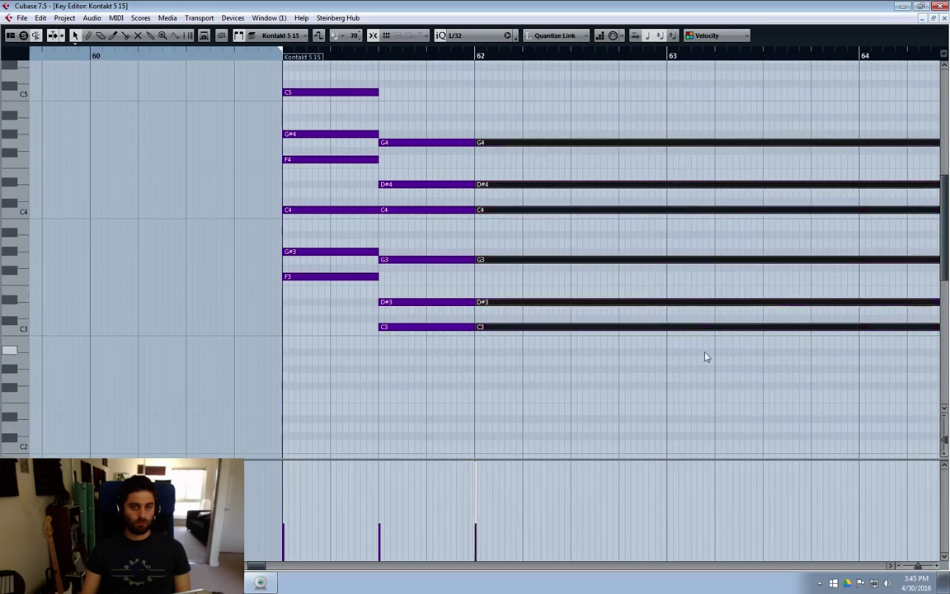
pyautogui.click(670, 143)
pyautogui.press('1')
# Step: Change the Kontakt chord in bar 62 to D3, G3, A#3, D4, G4 and A#4
pyautogui.moveTo(583, 116); pyautogui.dragTo(514, 329)
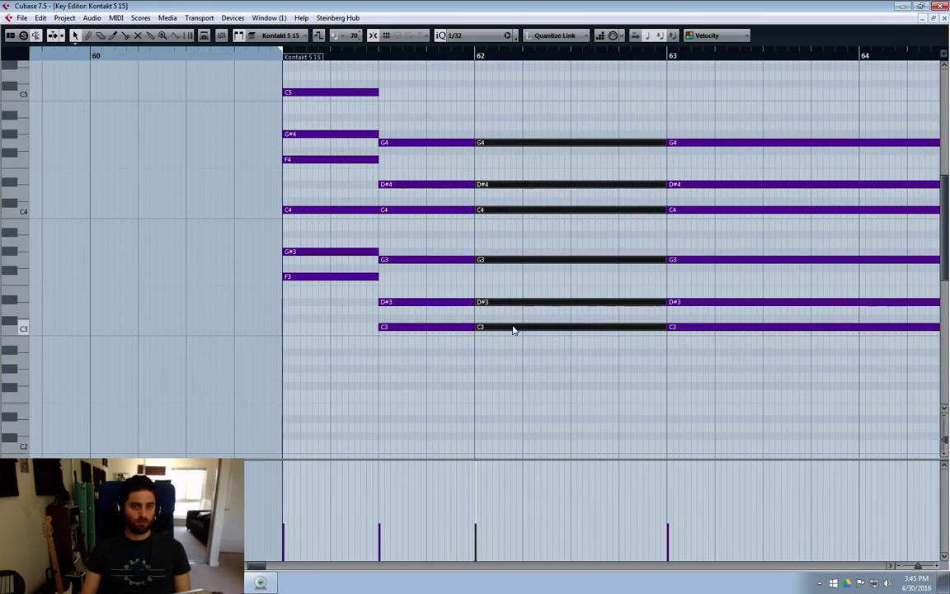
pyautogui.click(509, 361)
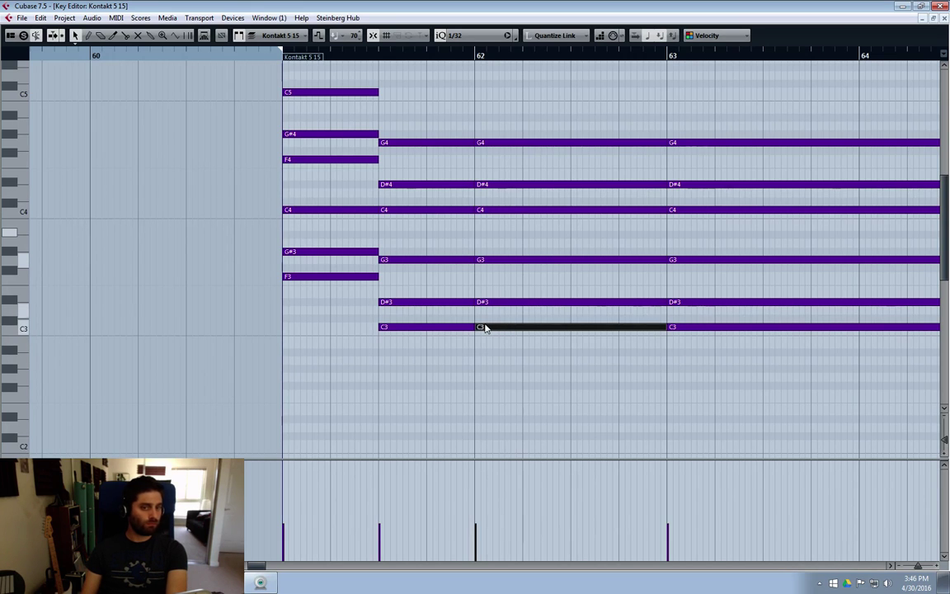
pyautogui.moveTo(498, 328); pyautogui.dragTo(495, 285)
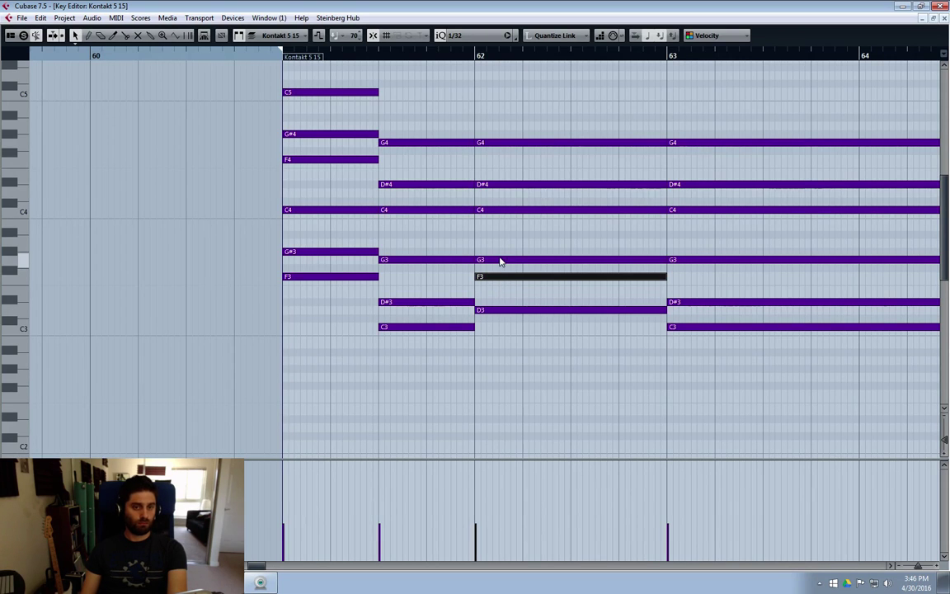
pyautogui.moveTo(499, 264)
pyautogui.mouseDown()
pyautogui.moveTo(502, 237)
pyautogui.moveTo(488, 275)
pyautogui.moveTo(499, 264)
pyautogui.mouseUp()
pyautogui.moveTo(503, 212); pyautogui.dragTo(499, 118)
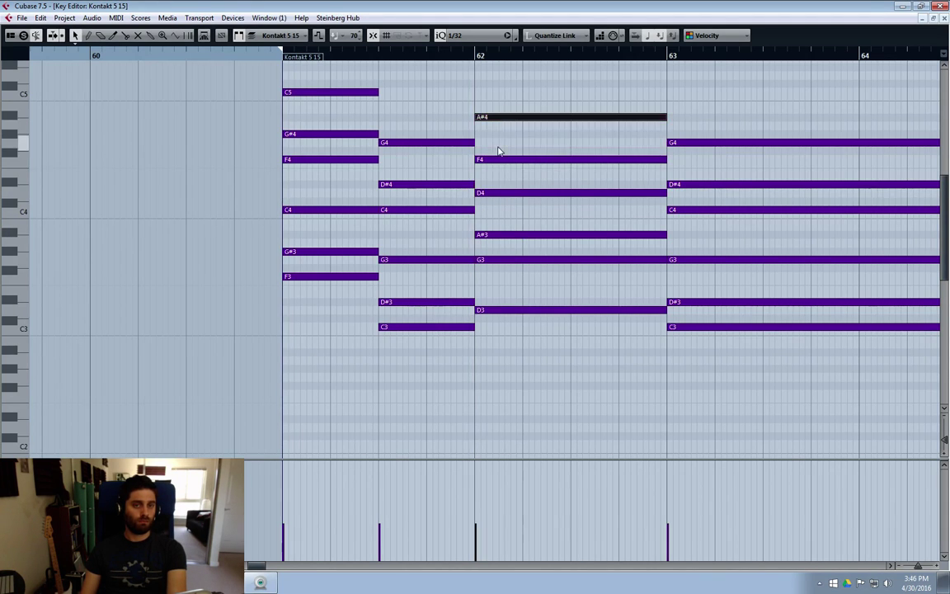
pyautogui.moveTo(495, 160); pyautogui.dragTo(495, 145)
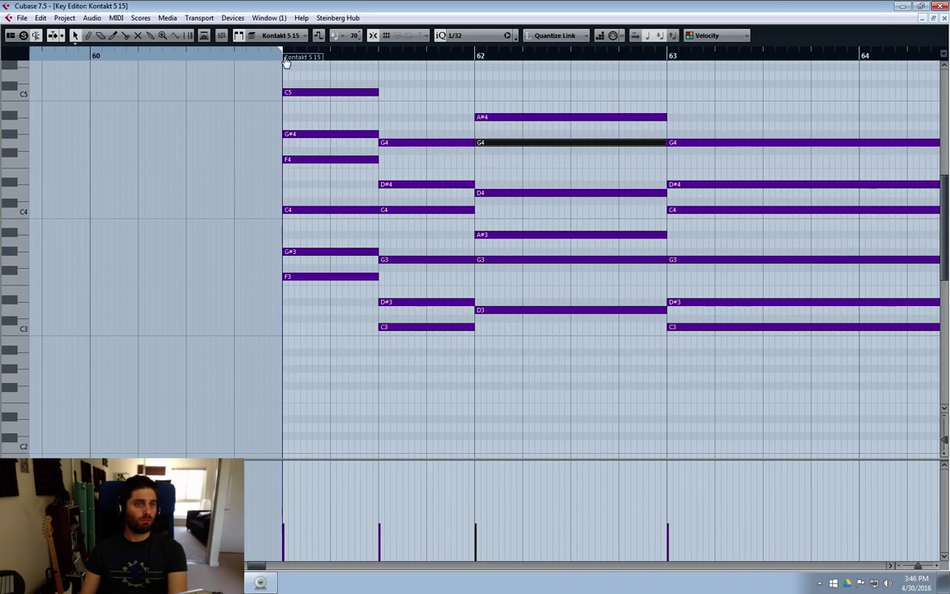
# Step: Play the edited Kontakt chords from bar 60, and replace the part's last two bars with a copy of its first two at bar 63
pyautogui.click(221, 56)
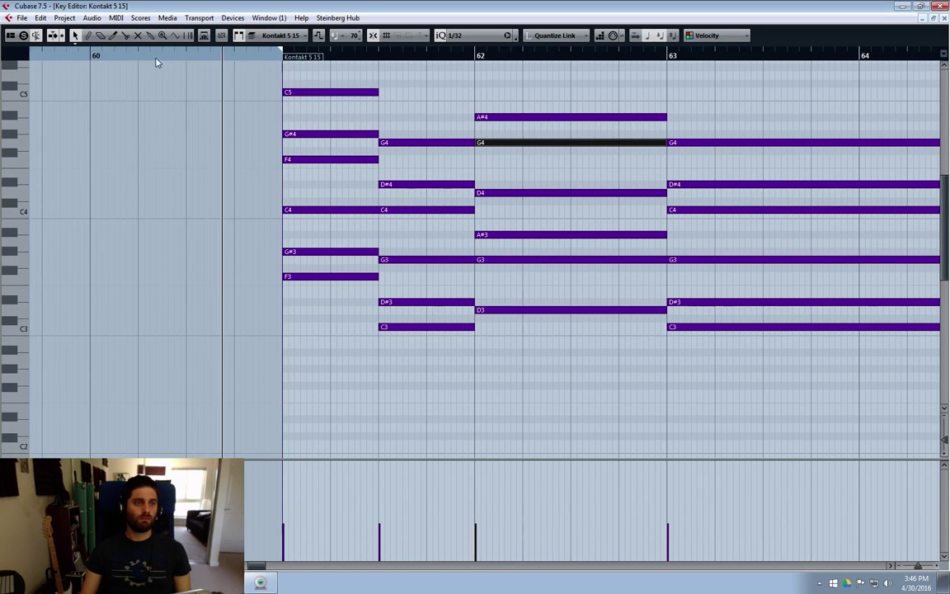
pyautogui.press('space')
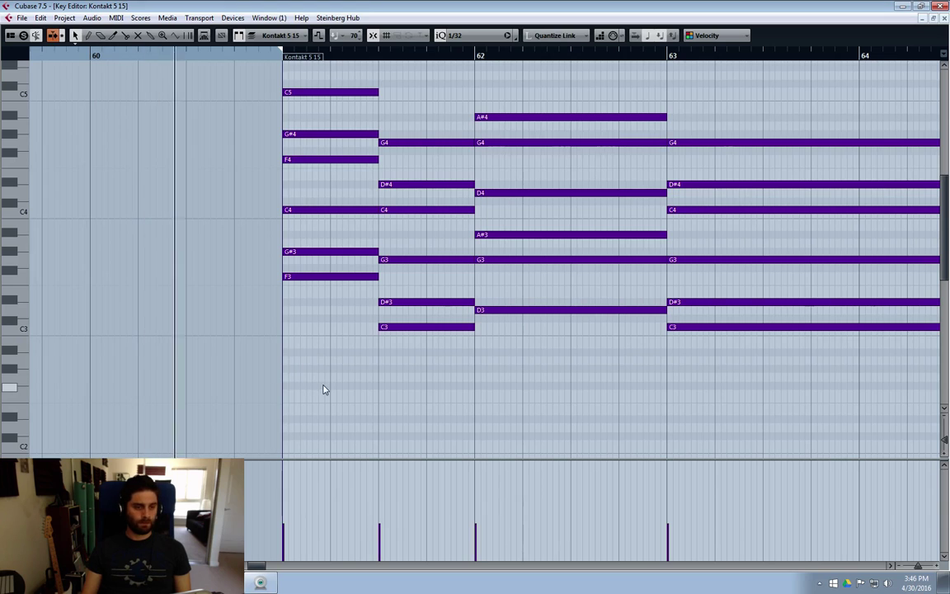
pyautogui.click(566, 357)
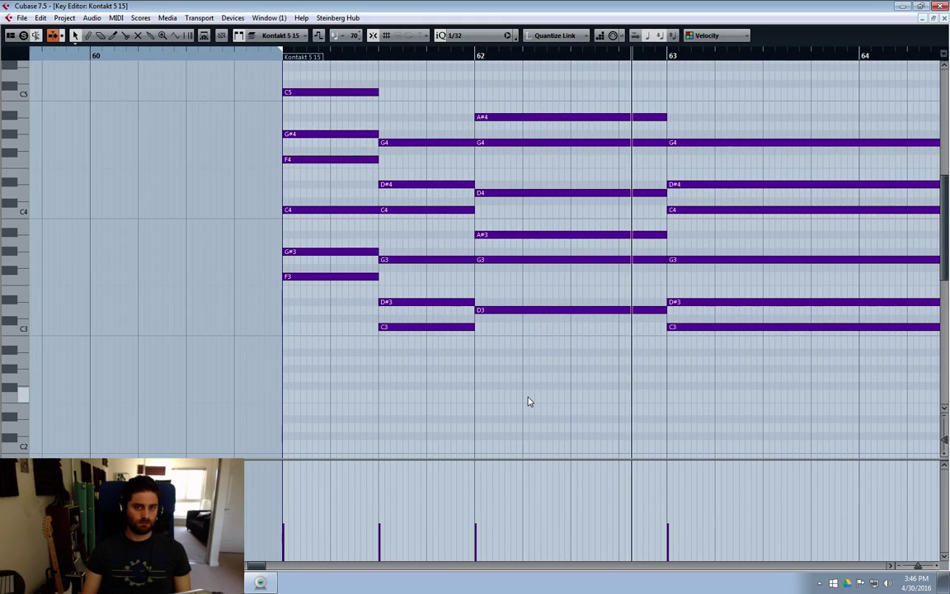
pyautogui.click(943, 18)
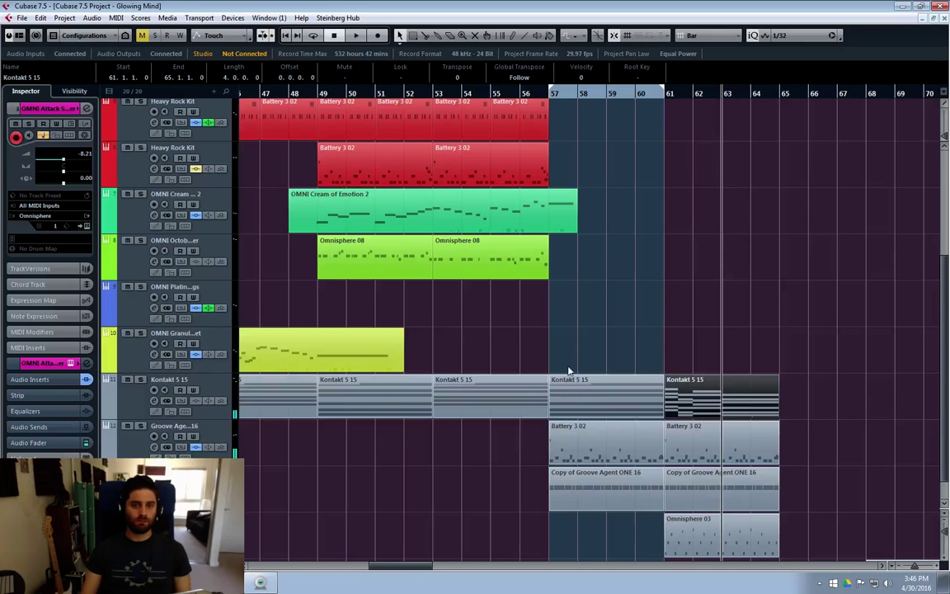
pyautogui.click(724, 410)
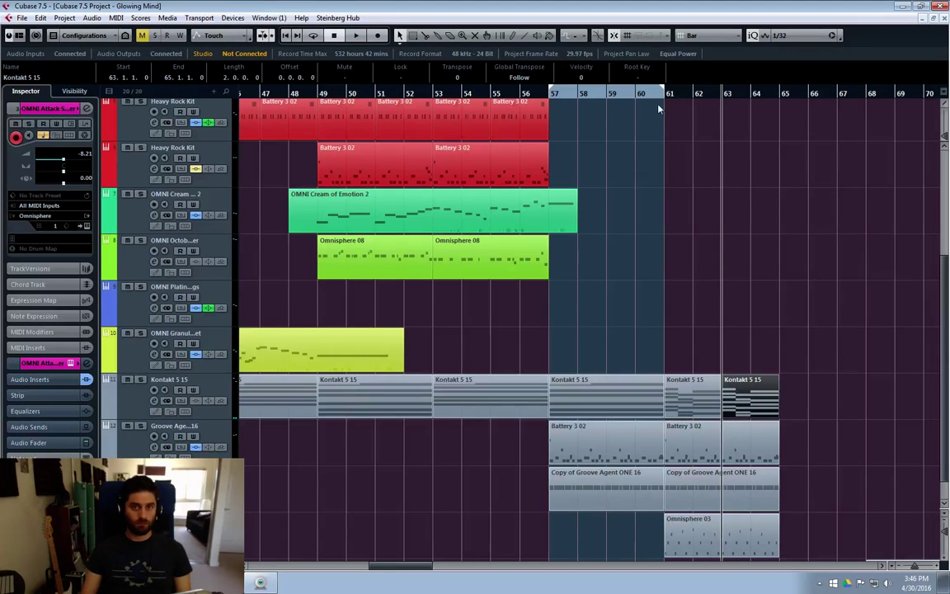
# Step: Play the new Kontakt chord progression from bar 61 and solo the Kontakt 5 15 track
pyautogui.press('space')
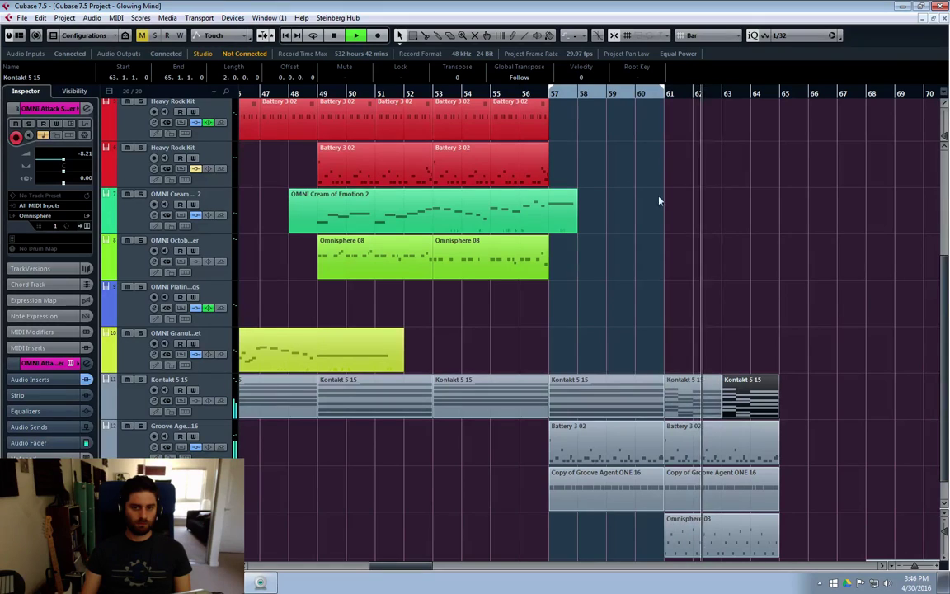
pyautogui.press('space')
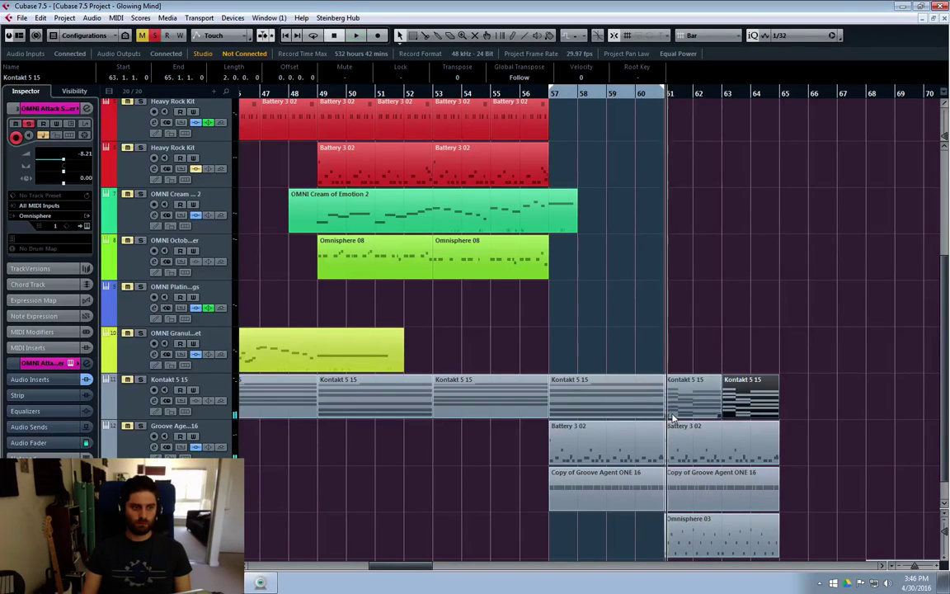
pyautogui.click(146, 401)
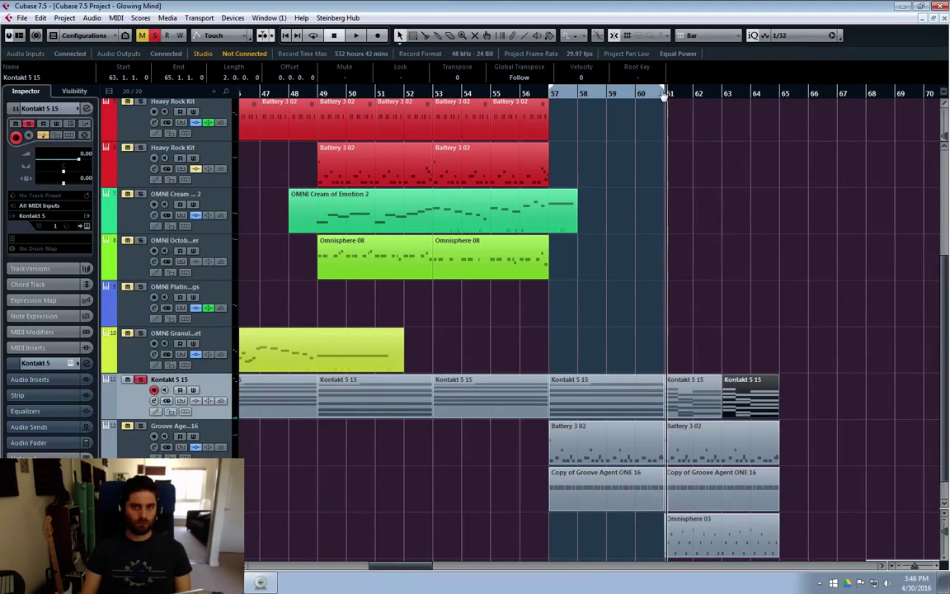
# Step: Play the soloed Kontakt 5 15 chords from bar 61 to 65 and take the track out of solo
pyautogui.click(664, 93)
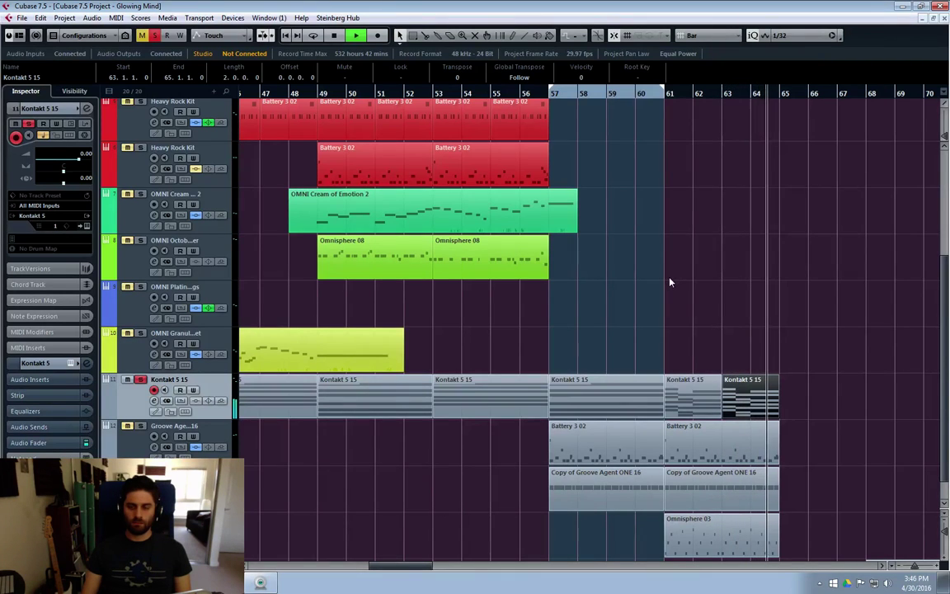
pyautogui.press('space')
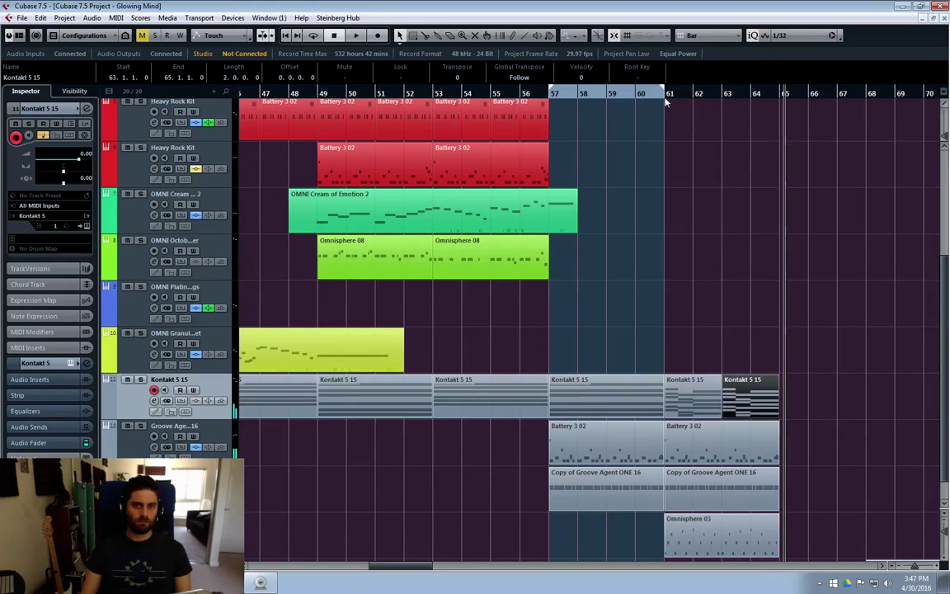
pyautogui.scroll(5, 711, 283)
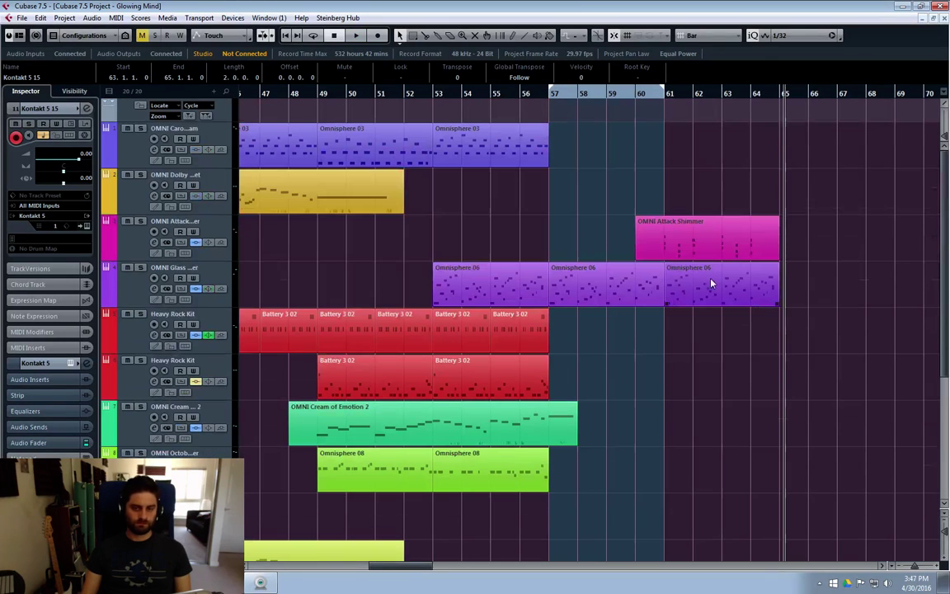
# Step: Play the full arrangement from bar 55 through to bar 65 with all tracks audible
pyautogui.click(509, 94)
pyautogui.click(482, 97)
pyautogui.press('space')
pyautogui.scroll(-4, 601, 363)
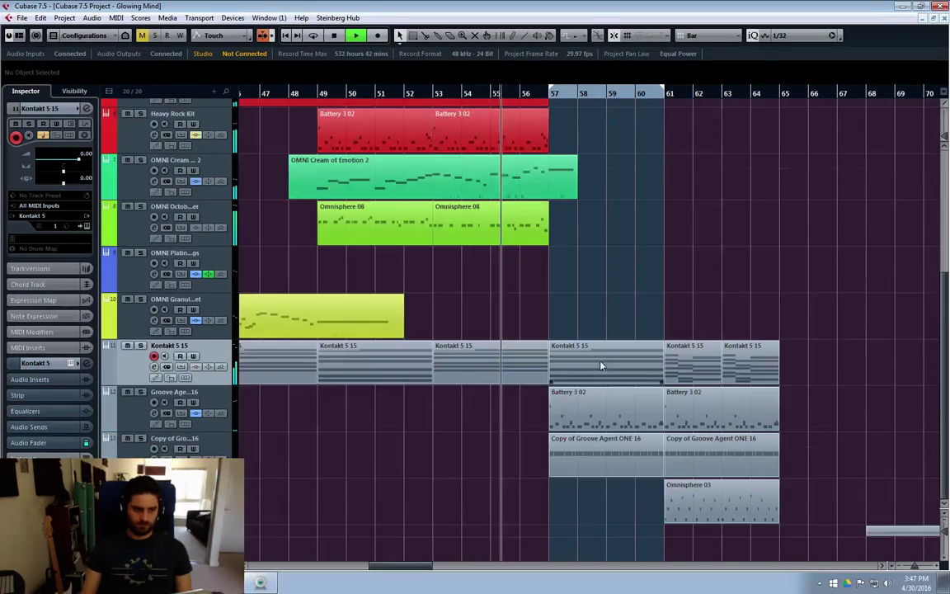
pyautogui.scroll(4, 835, 310)
pyautogui.click(836, 310)
pyautogui.scroll(-5, 835, 310)
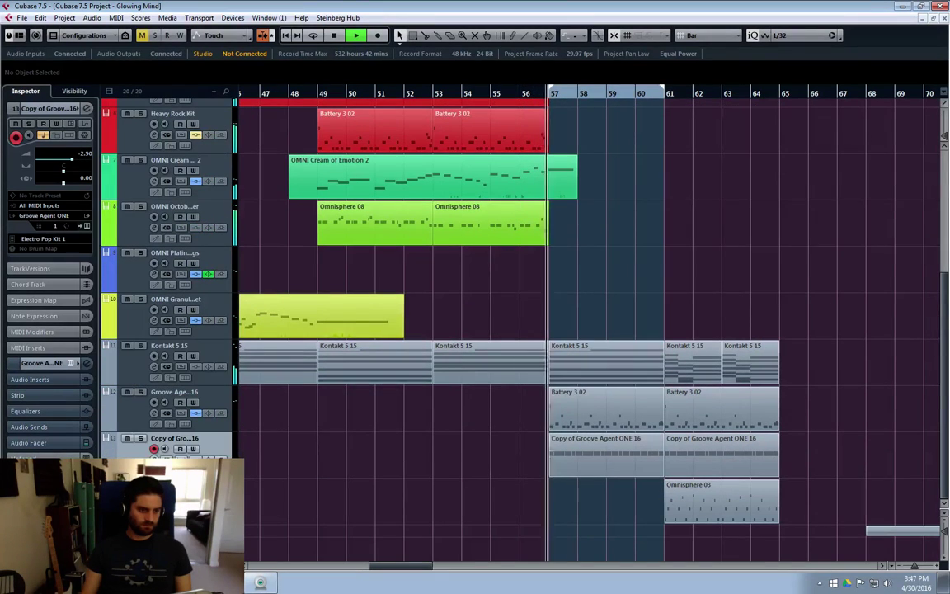
pyautogui.rightClick(132, 446)
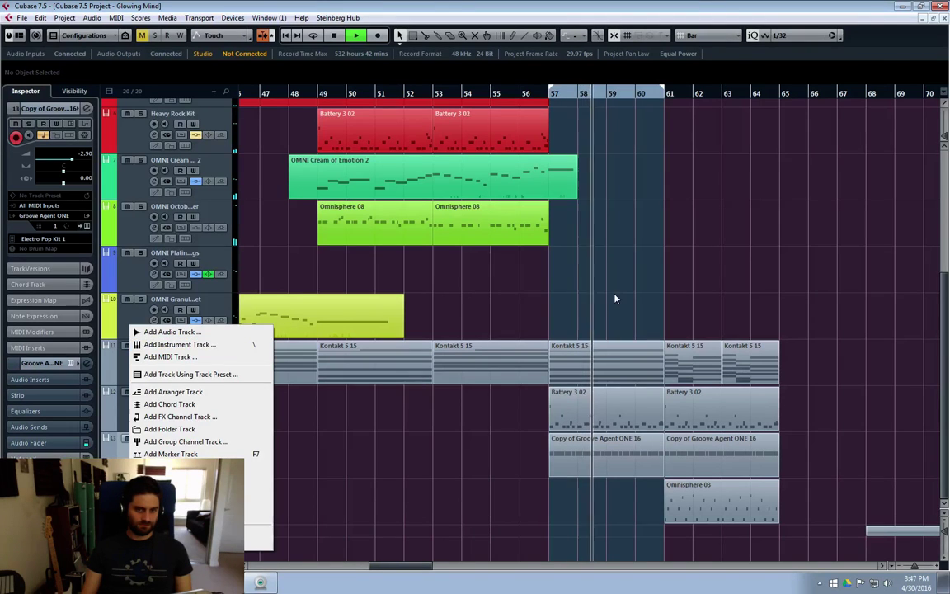
pyautogui.click(552, 264)
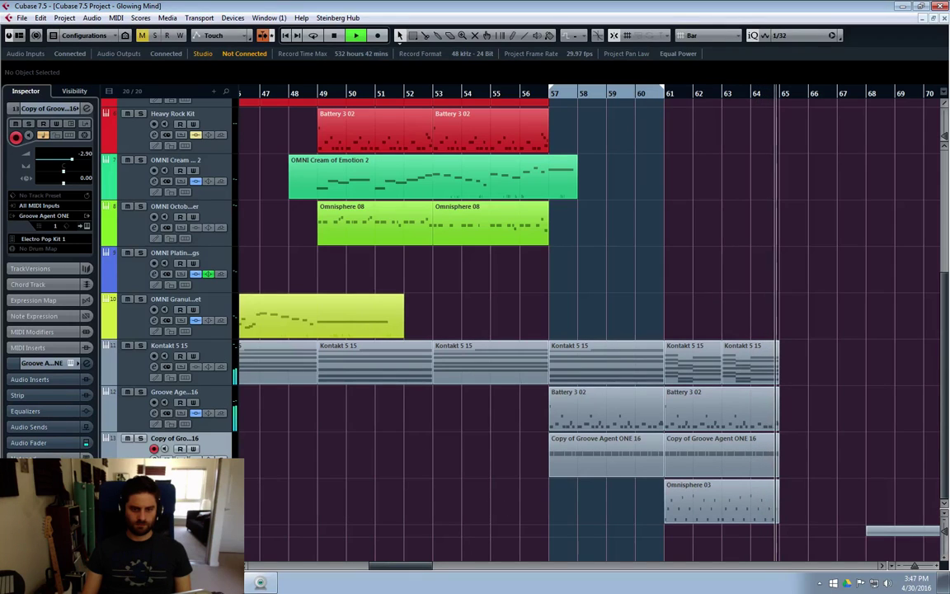
pyautogui.press('space')
# Step: Replay the transition from bar 55 into the section starting at bar 57 twice
pyautogui.click(521, 93)
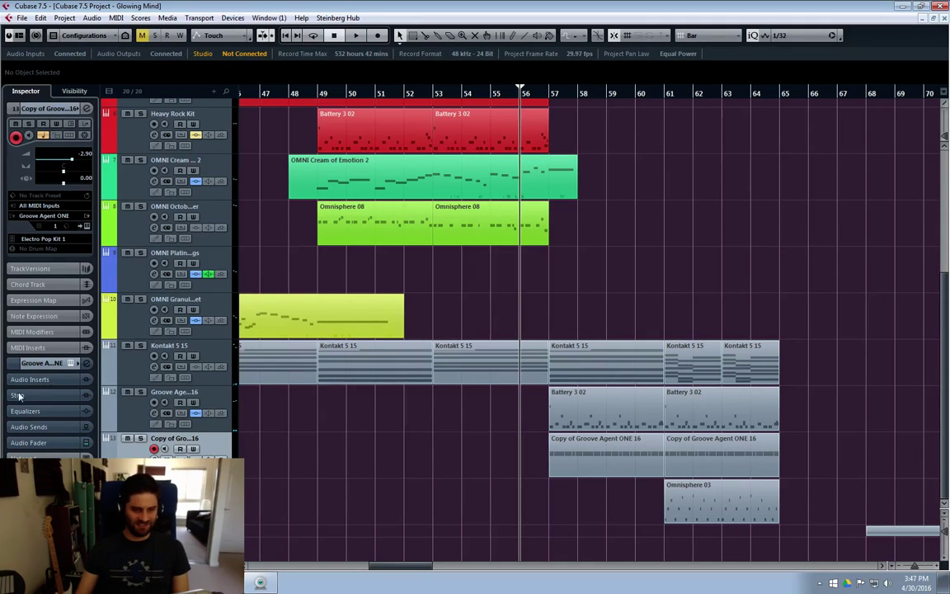
pyautogui.press('space')
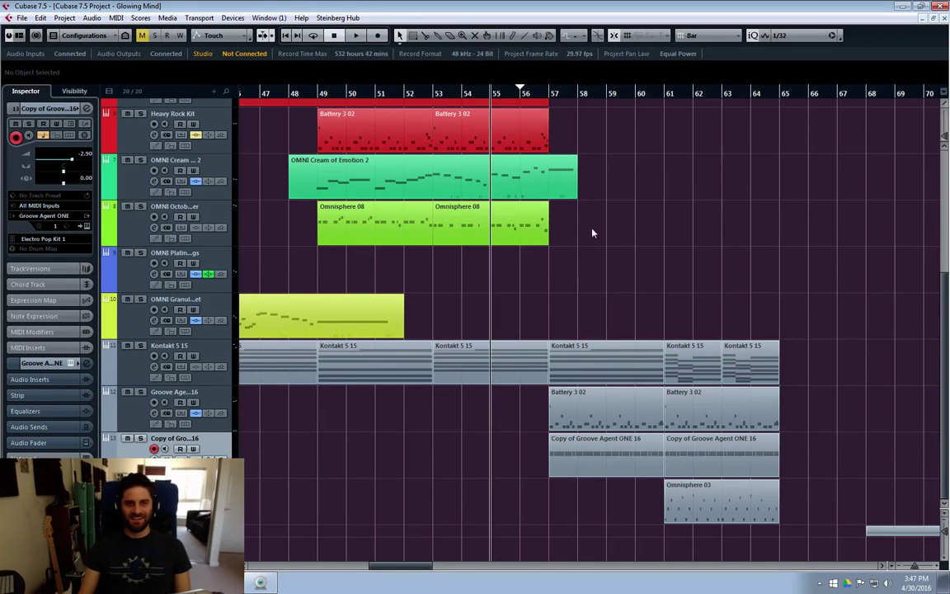
pyautogui.scroll(5, 607, 235)
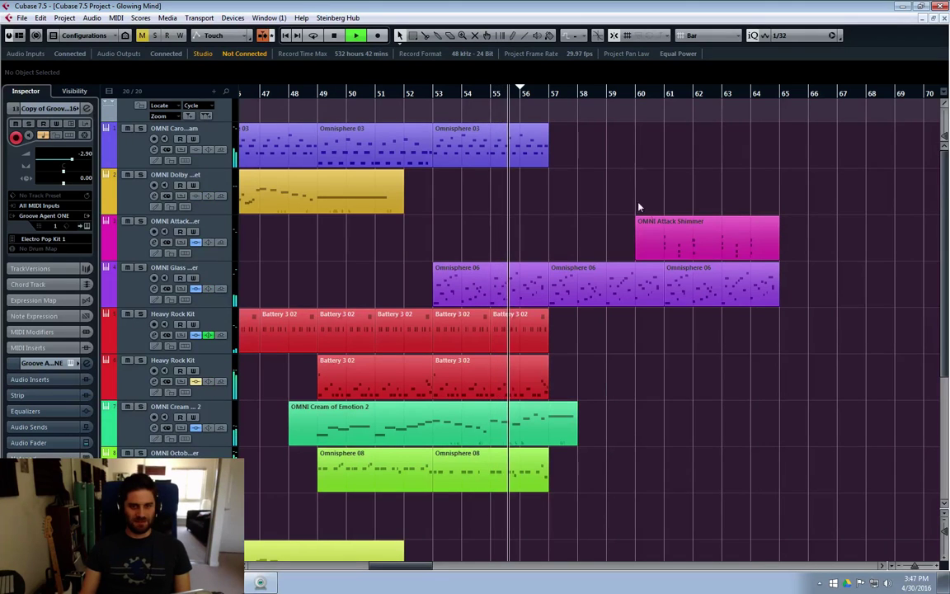
pyautogui.scroll(-5, 767, 256)
pyautogui.scroll(5, 808, 282)
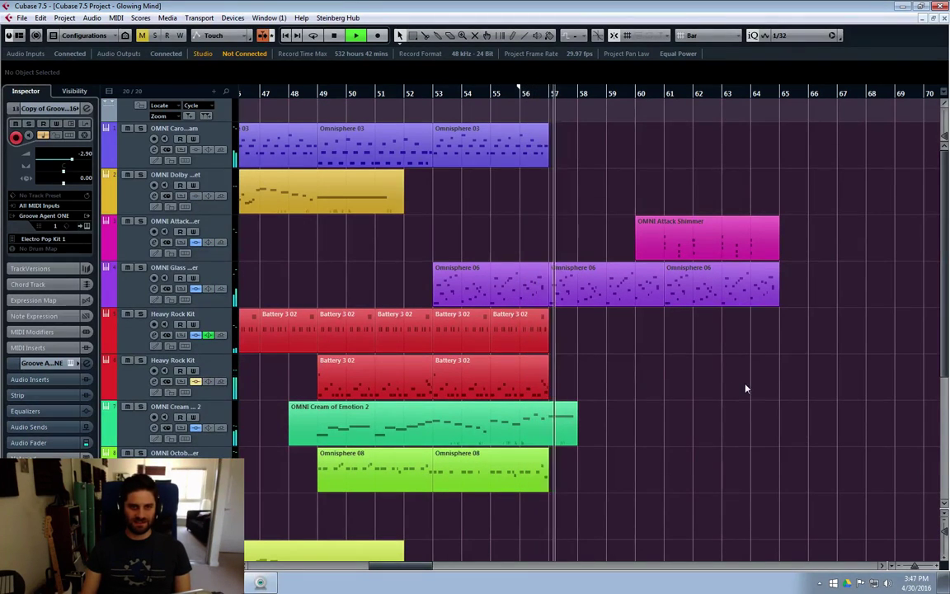
pyautogui.scroll(-4, 726, 385)
pyautogui.scroll(-1, 713, 383)
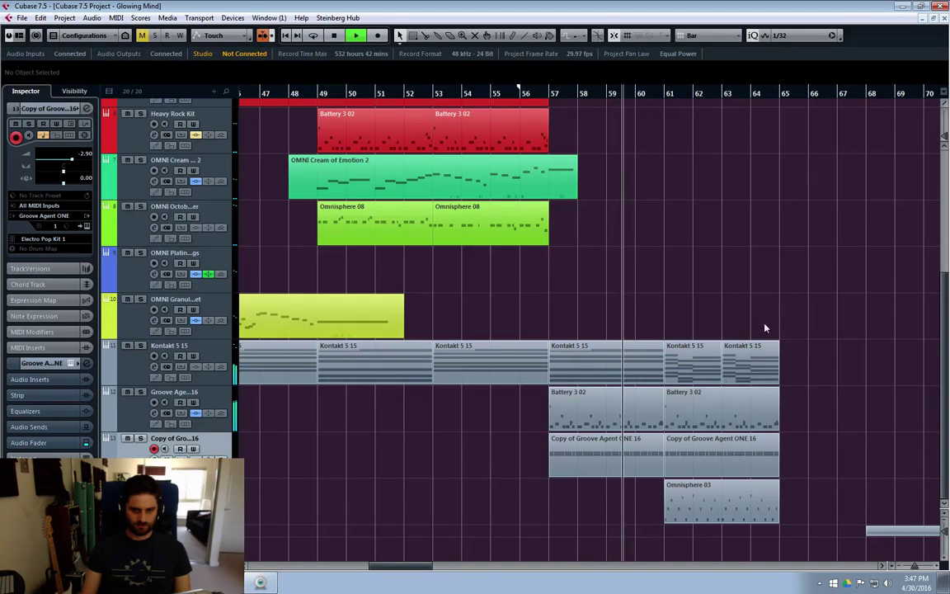
pyautogui.press('space')
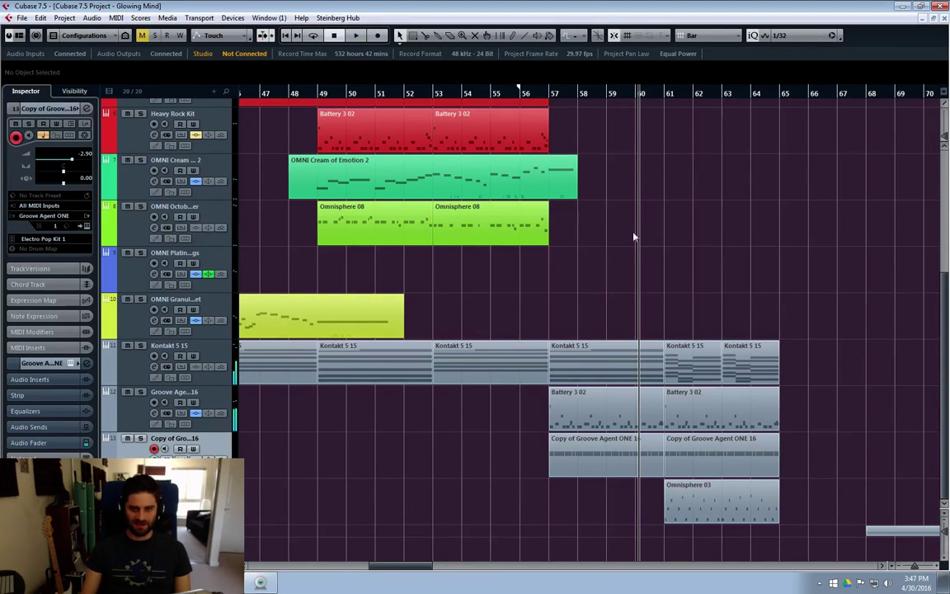
pyautogui.click(522, 93)
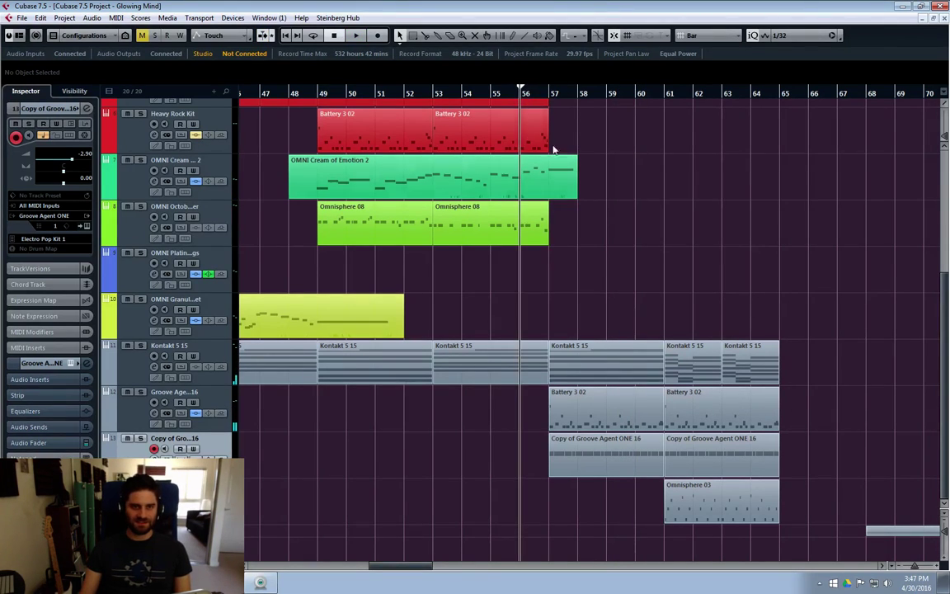
pyautogui.click(487, 94)
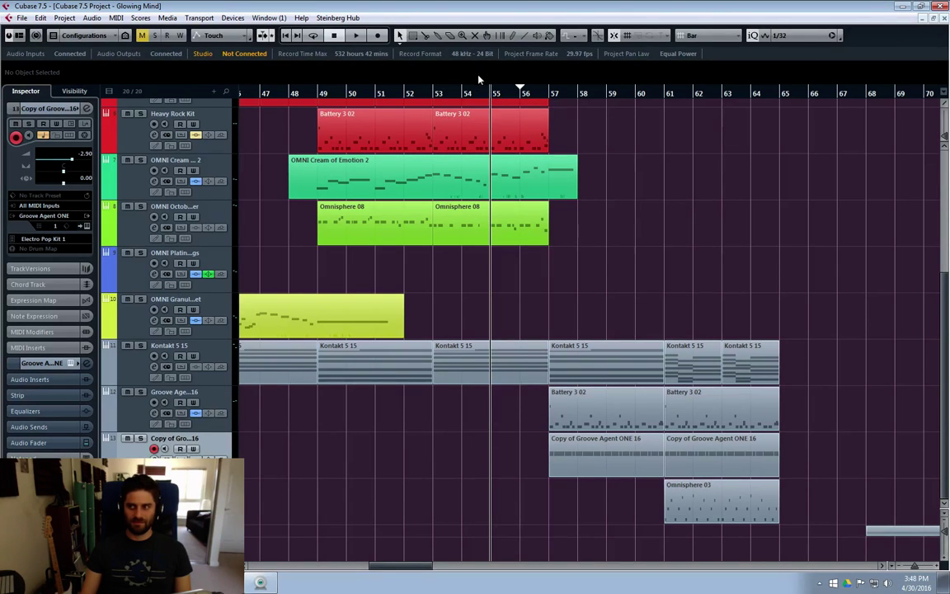
pyautogui.press('space')
pyautogui.scroll(3, 675, 210)
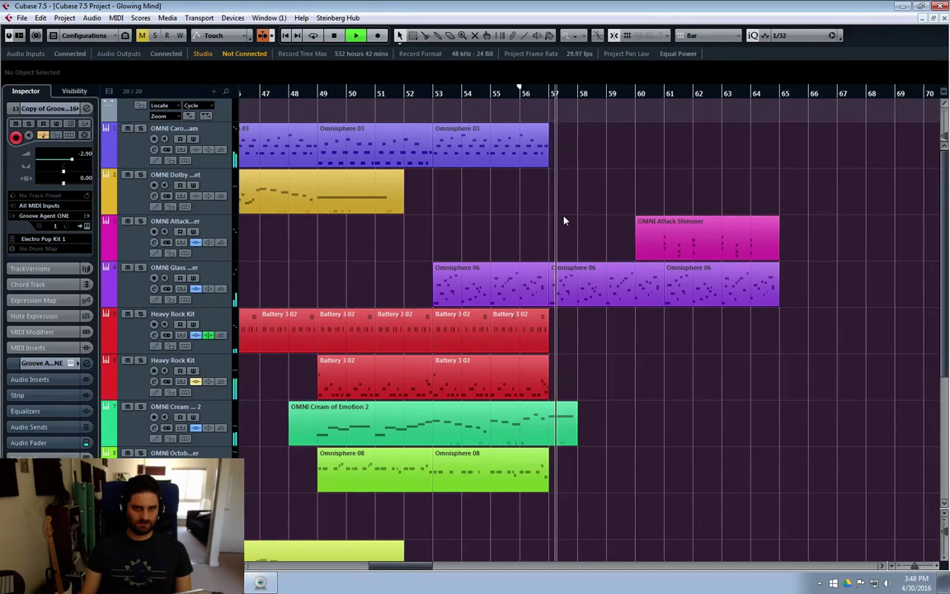
# Step: Add one instrument track using Kontakt 5 below the copied Groove Agent track
pyautogui.scroll(-3, 564, 220)
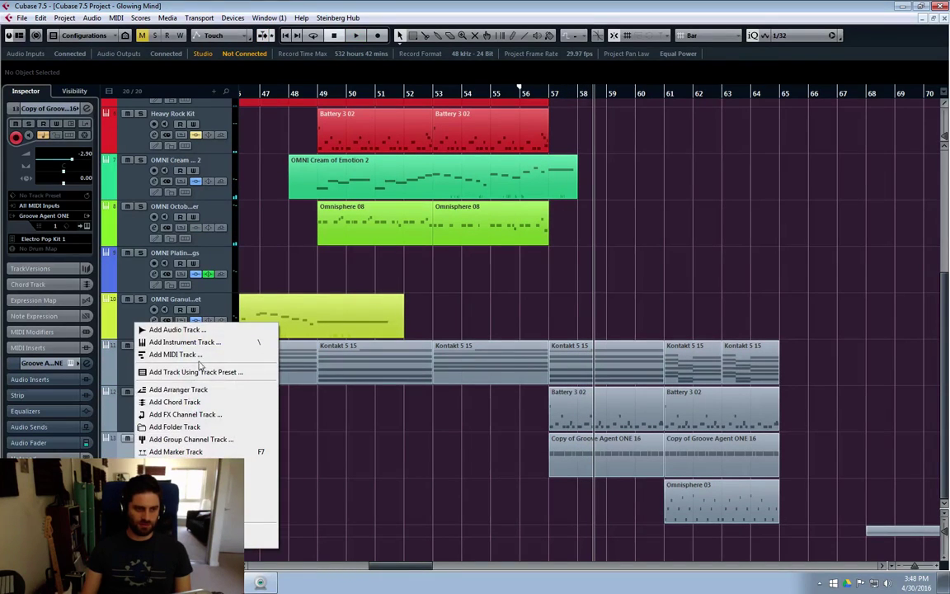
pyautogui.click(175, 339)
pyautogui.click(453, 309)
pyautogui.click(411, 447)
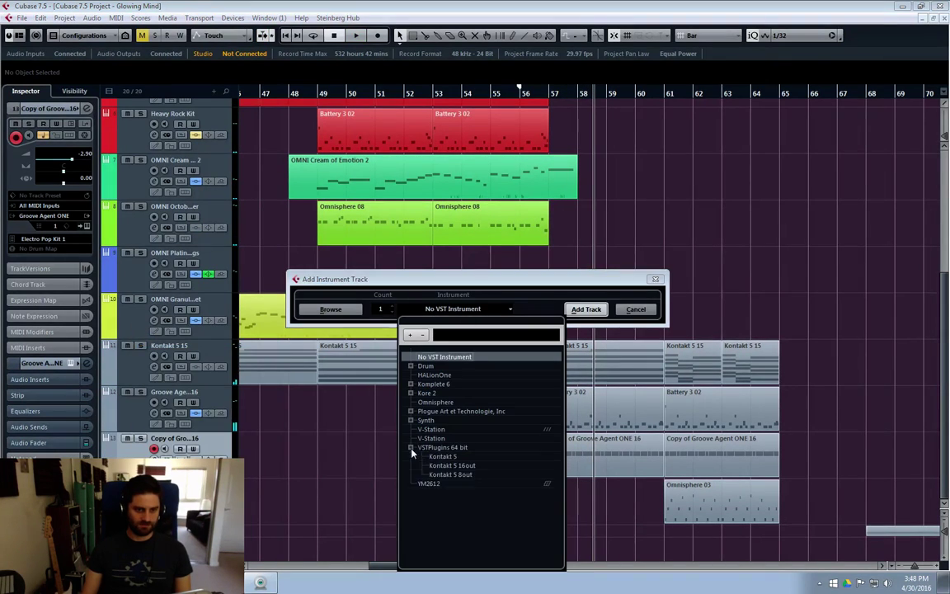
pyautogui.click(445, 457)
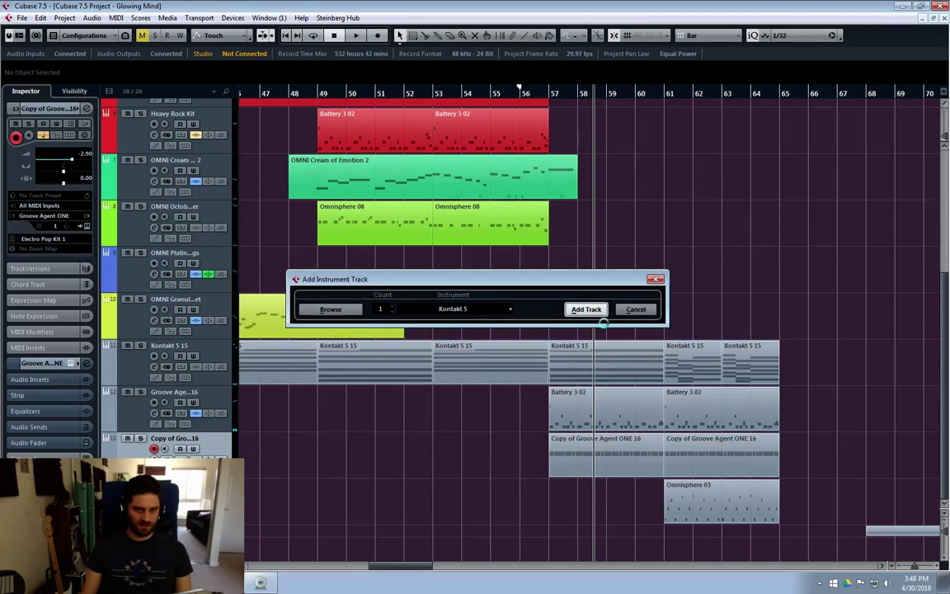
pyautogui.click(586, 309)
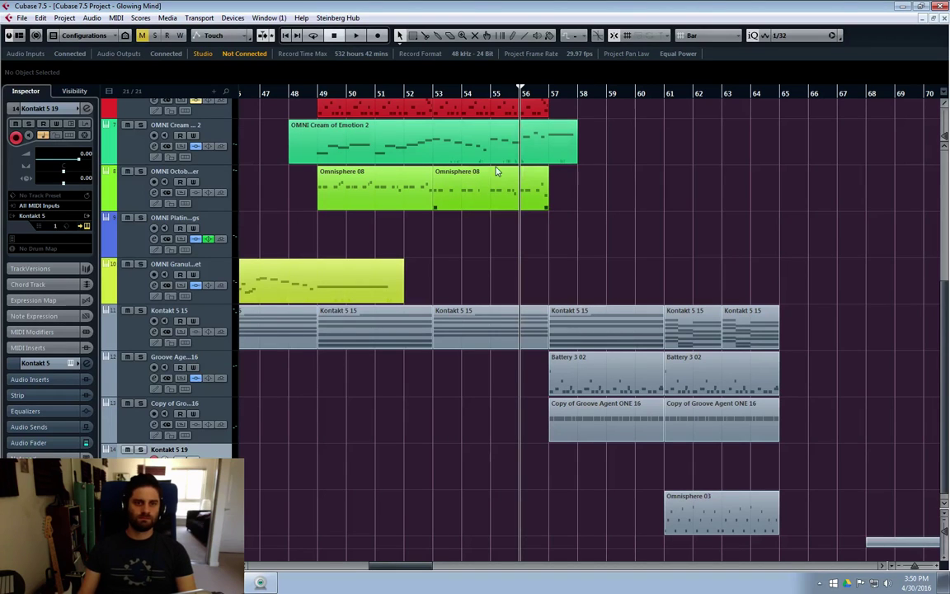
# Step: Play the arrangement from bar 56, and replay the lead-in from bar 55 to 57
pyautogui.press('space')
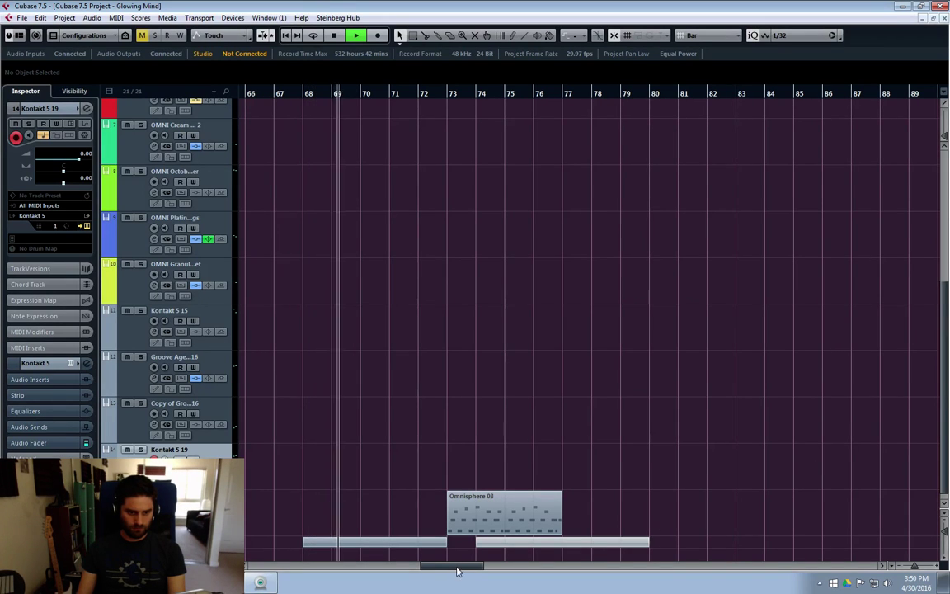
pyautogui.moveTo(456, 569); pyautogui.dragTo(406, 575)
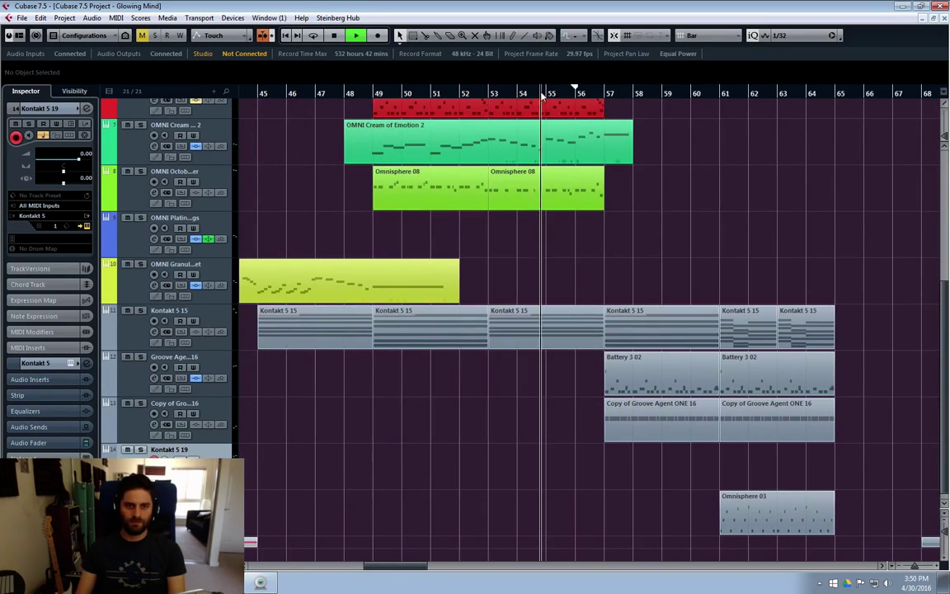
pyautogui.click(778, 235)
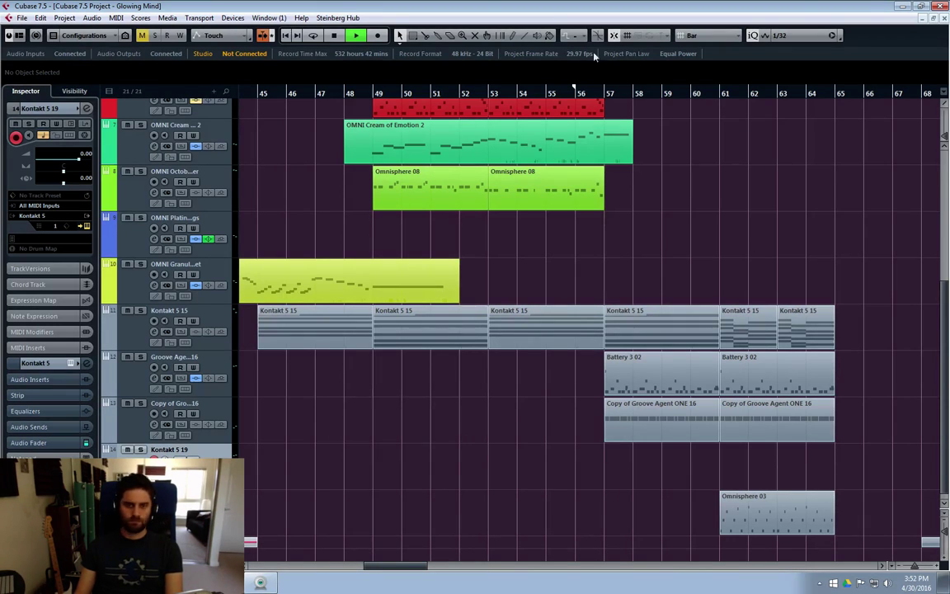
pyautogui.click(552, 93)
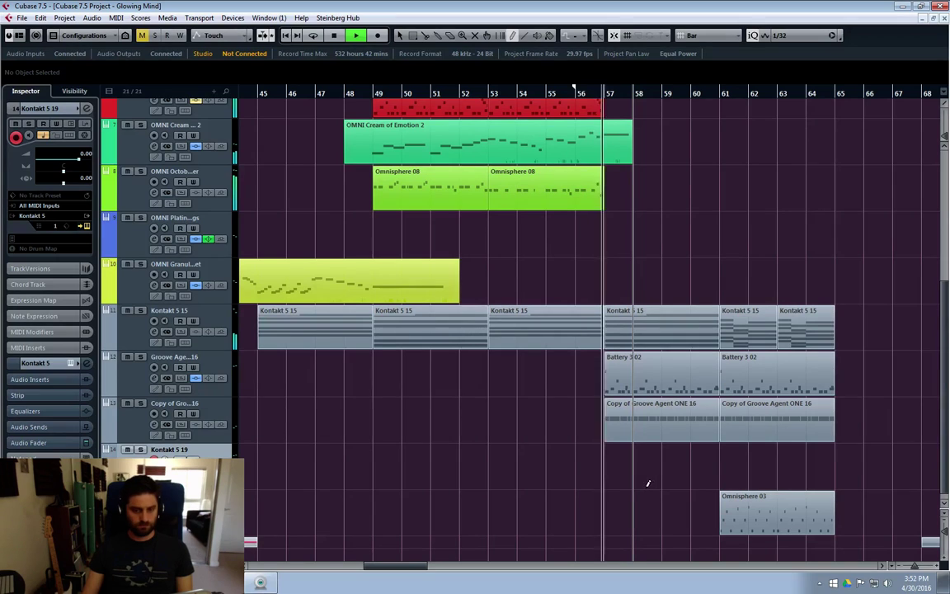
pyautogui.press('space')
# Step: Draw a part on Kontakt 5 19 from bar 57 to 61 and fill it with one sustained C2 note
pyautogui.press('8')
pyautogui.moveTo(622, 470)
pyautogui.mouseDown()
pyautogui.moveTo(752, 471)
pyautogui.moveTo(717, 472)
pyautogui.mouseUp()
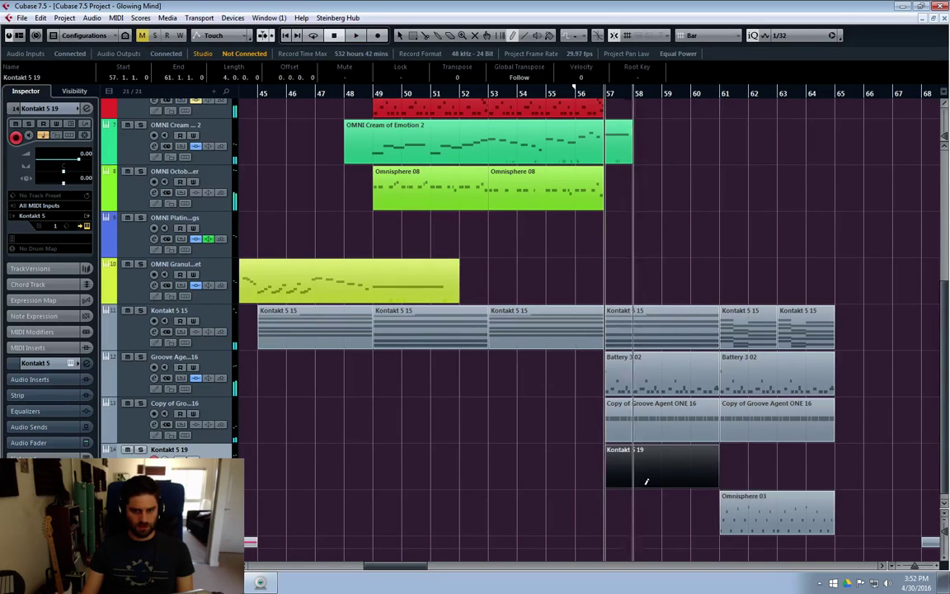
pyautogui.press('1')
pyautogui.doubleClick(620, 478)
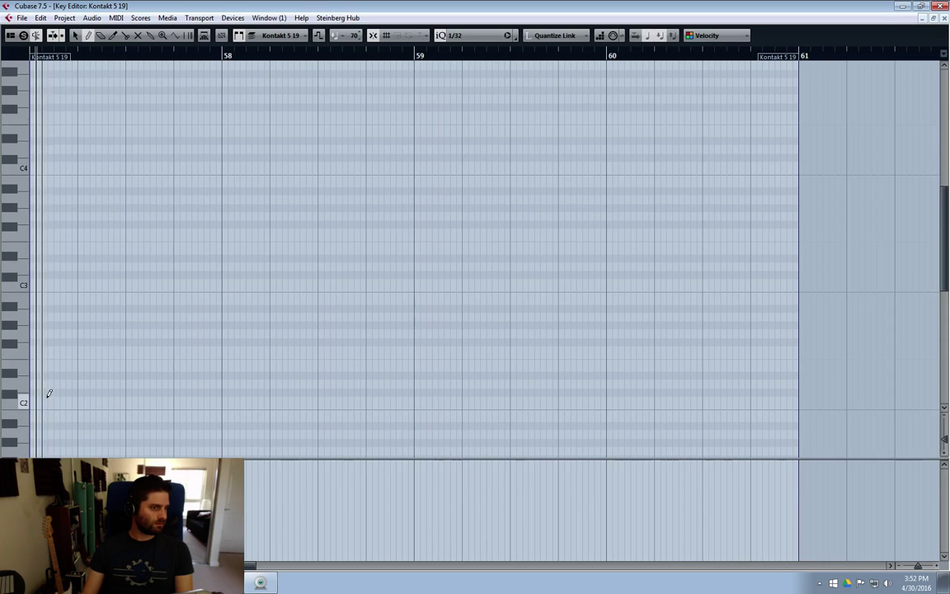
pyautogui.moveTo(38, 401); pyautogui.dragTo(802, 384)
pyautogui.click(945, 18)
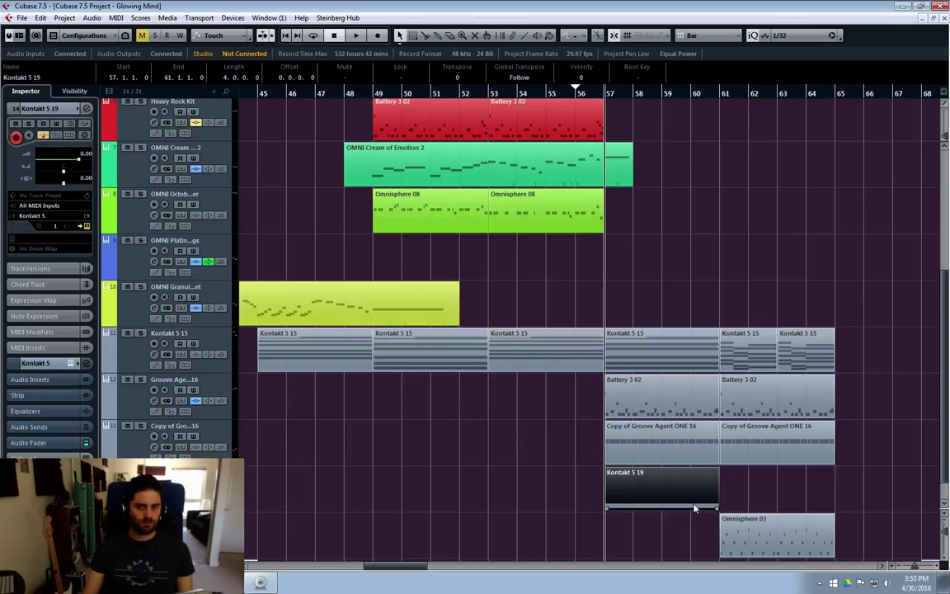
# Step: Draw a second Kontakt 5 19 part from bar 61 to 65 and open it for note editing with 1/16 quantize
pyautogui.moveTo(718, 488); pyautogui.dragTo(833, 488)
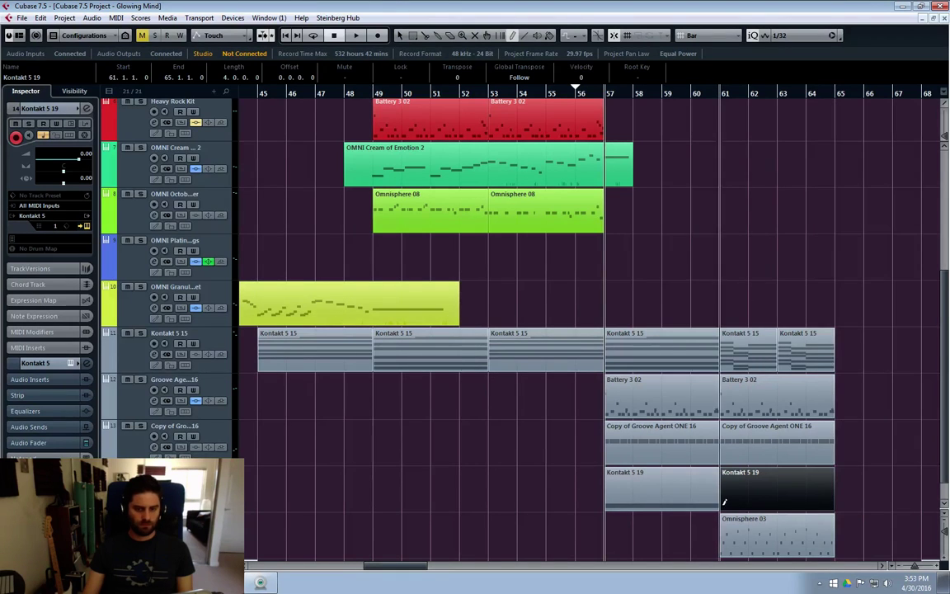
pyautogui.hotkey('ctrl', 'e')
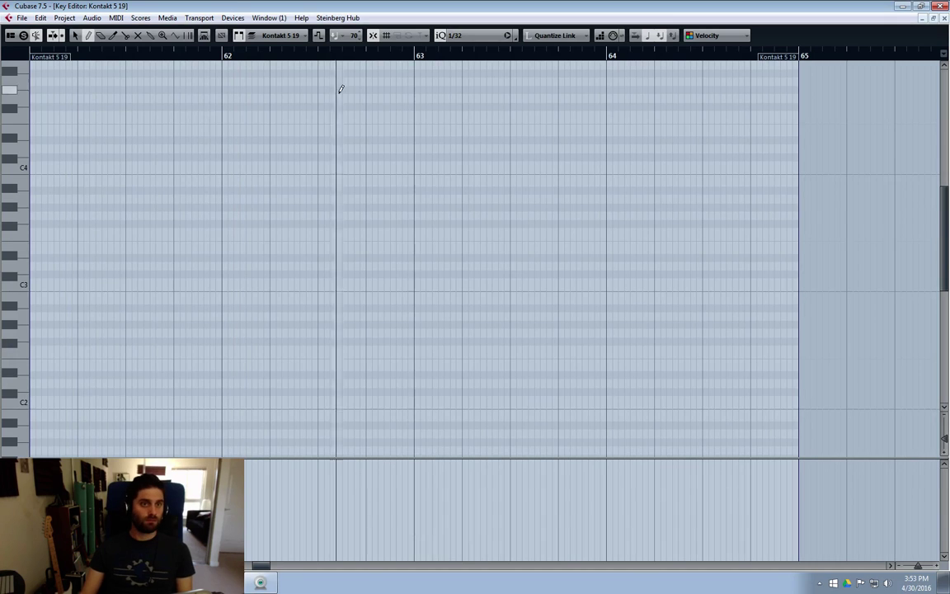
pyautogui.click(468, 35)
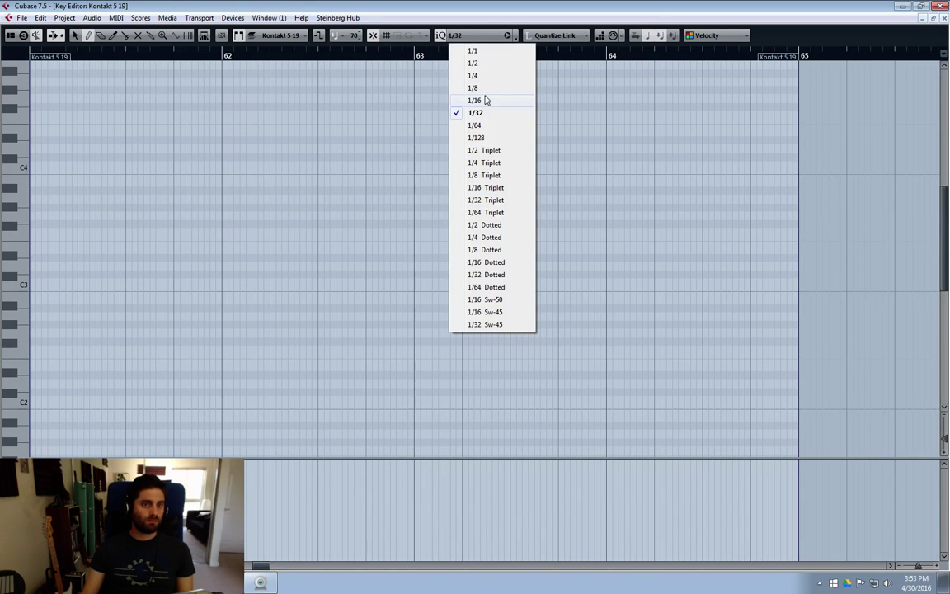
pyautogui.click(475, 99)
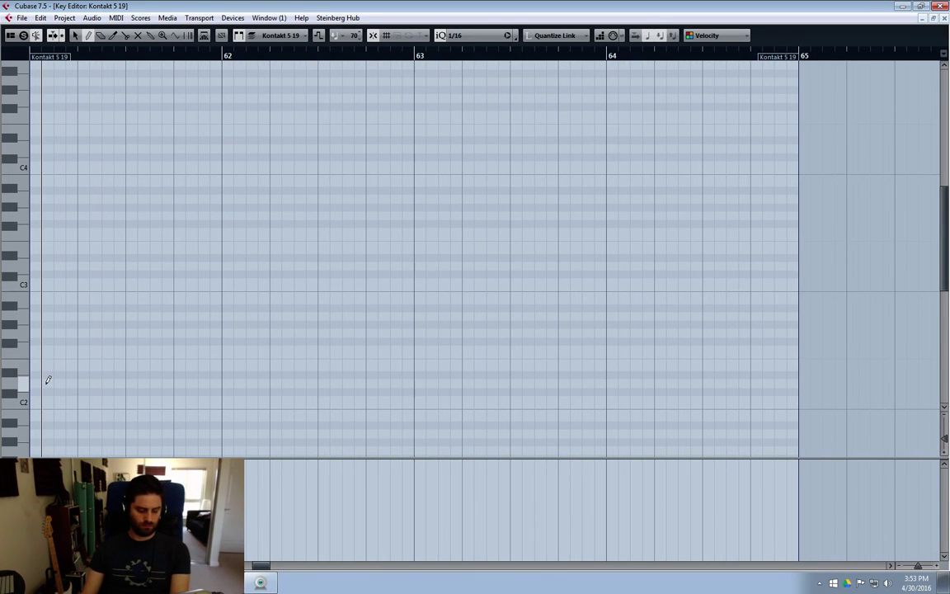
# Step: Draw quarter notes F2, C2, D2 and A#1 in bar 61 of the Kontakt 5 19 part and start playback
pyautogui.moveTo(37, 350); pyautogui.dragTo(81, 350)
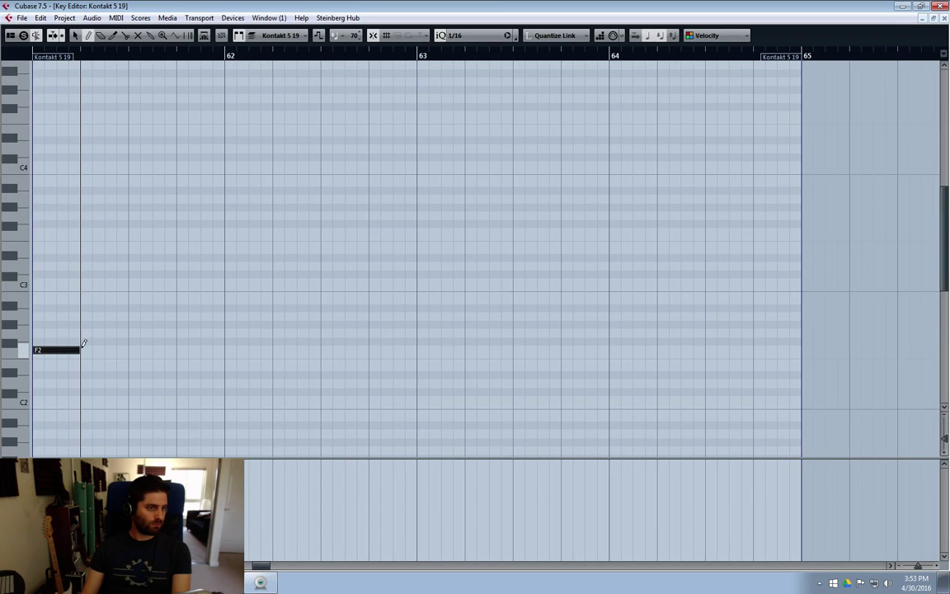
pyautogui.moveTo(84, 395); pyautogui.dragTo(173, 384)
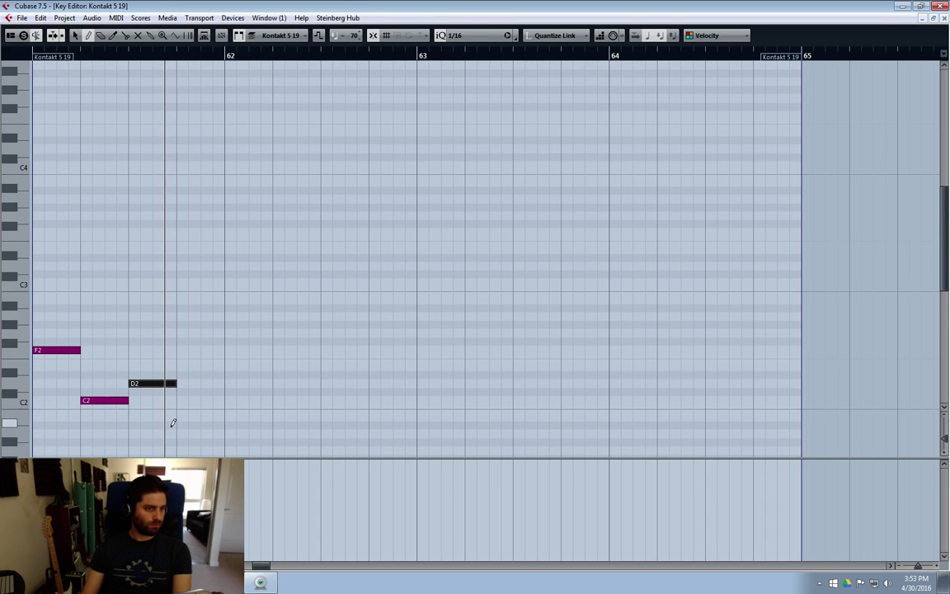
pyautogui.moveTo(175, 424); pyautogui.dragTo(213, 422)
pyautogui.press('1')
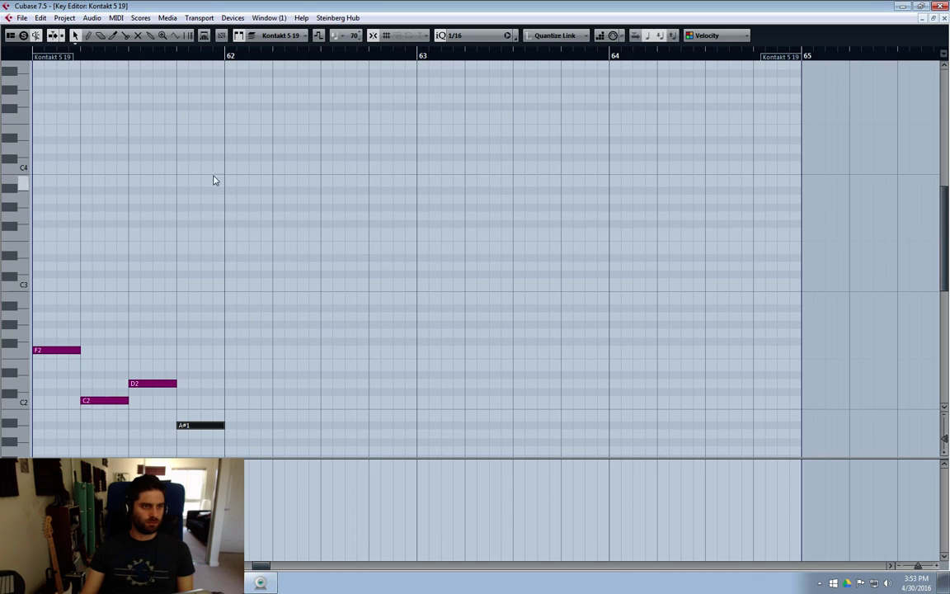
pyautogui.click(217, 57)
pyautogui.press('space')
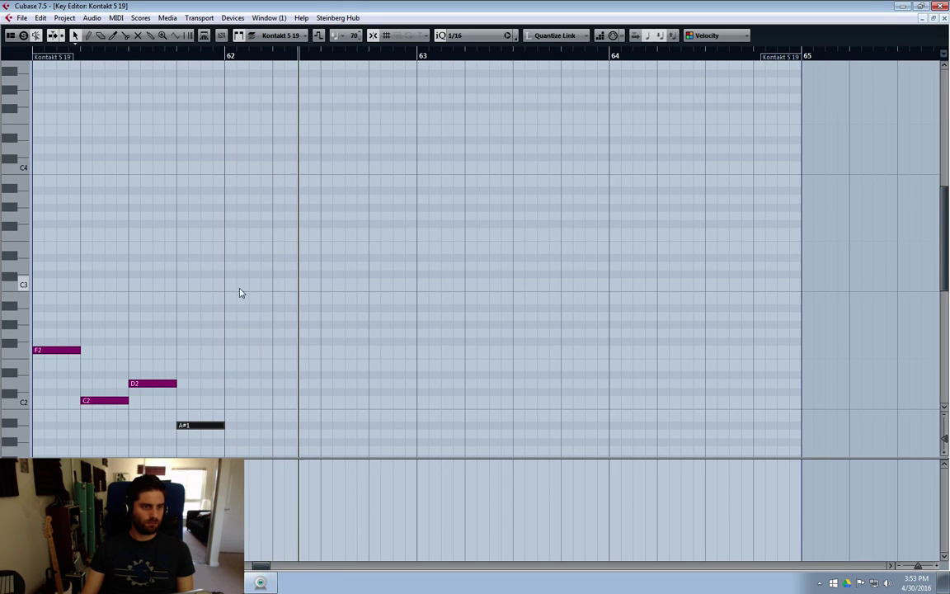
# Step: Replace the bar 61 quarter notes in the Kontakt 5 19 part with half notes F2, C2, D2 and A#1 across bars 61–62, and close the editor
pyautogui.moveTo(221, 346); pyautogui.dragTo(103, 449)
pyautogui.press('Delete')
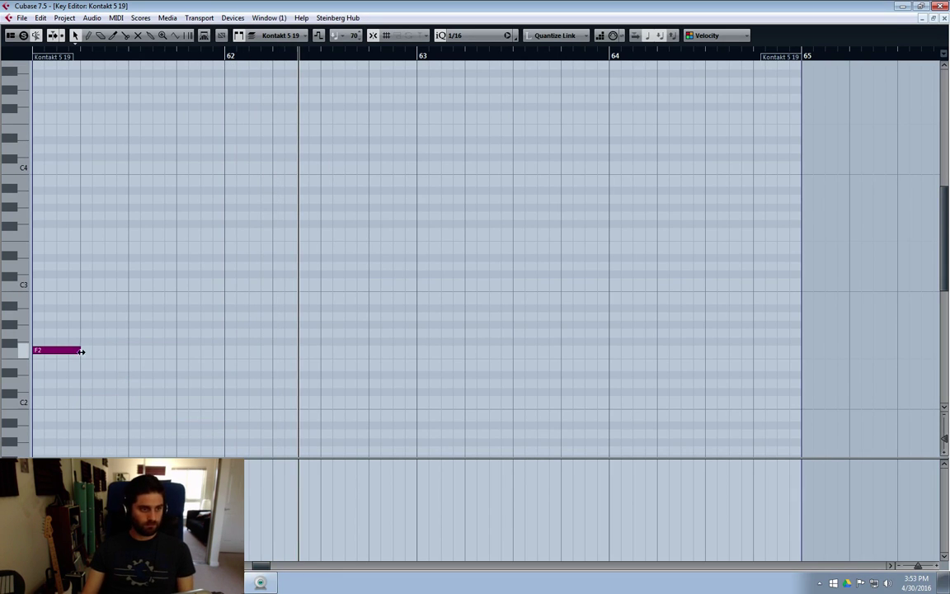
pyautogui.moveTo(80, 350); pyautogui.dragTo(126, 350)
pyautogui.moveTo(131, 400); pyautogui.dragTo(320, 381)
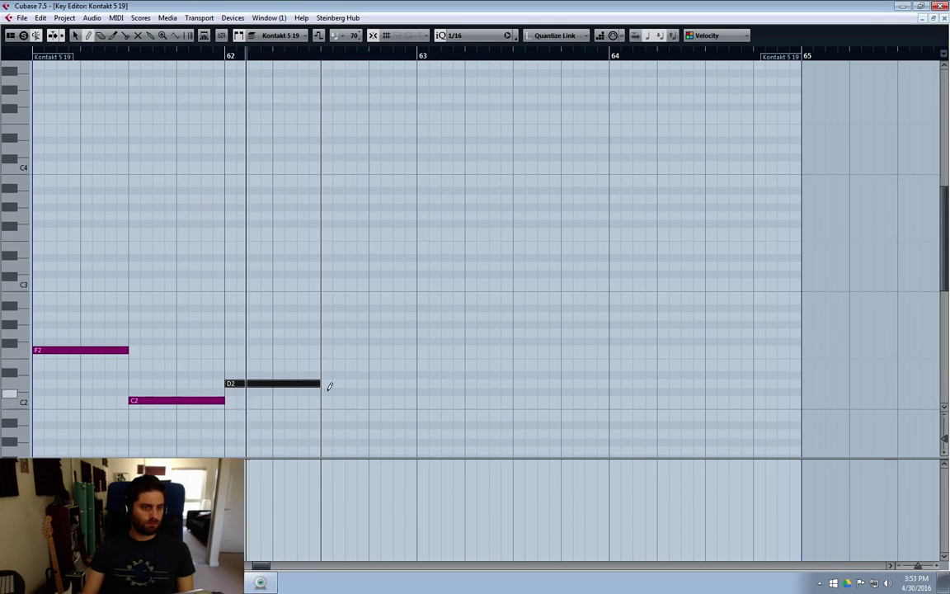
pyautogui.moveTo(323, 422); pyautogui.dragTo(412, 419)
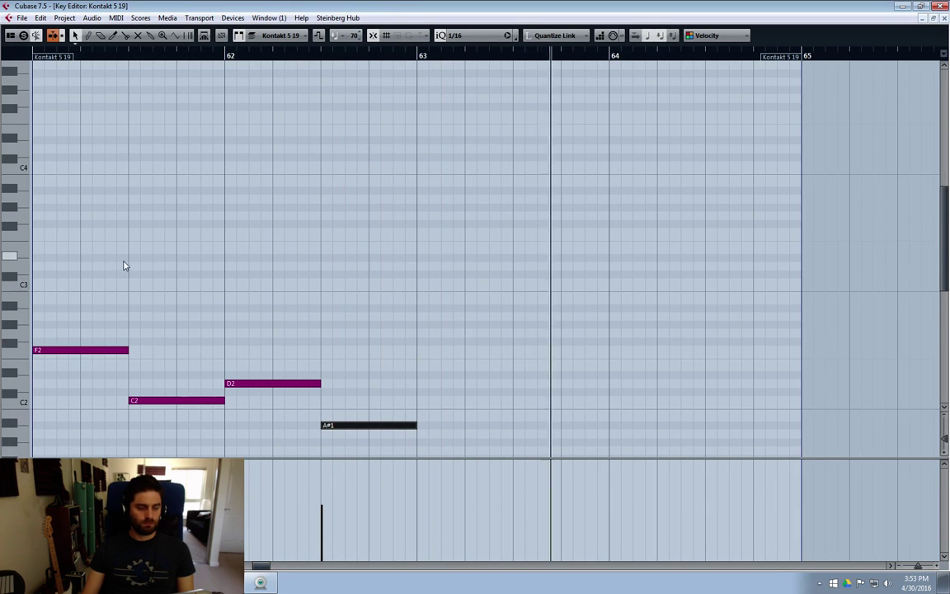
pyautogui.click(945, 18)
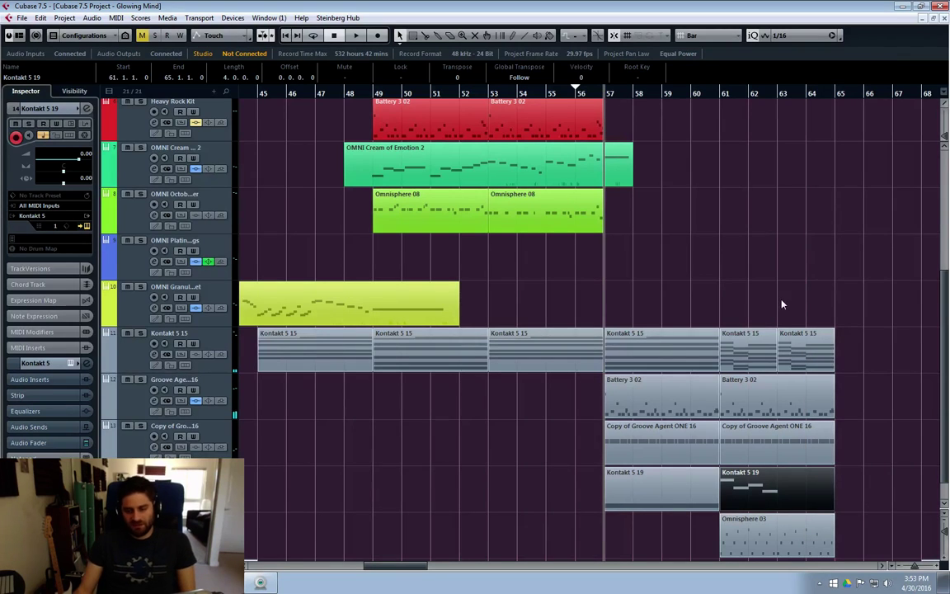
# Step: Replay the arrangement from bar 55 into bar 58 to check the Kontakt 5 19 part in context
pyautogui.click(819, 270)
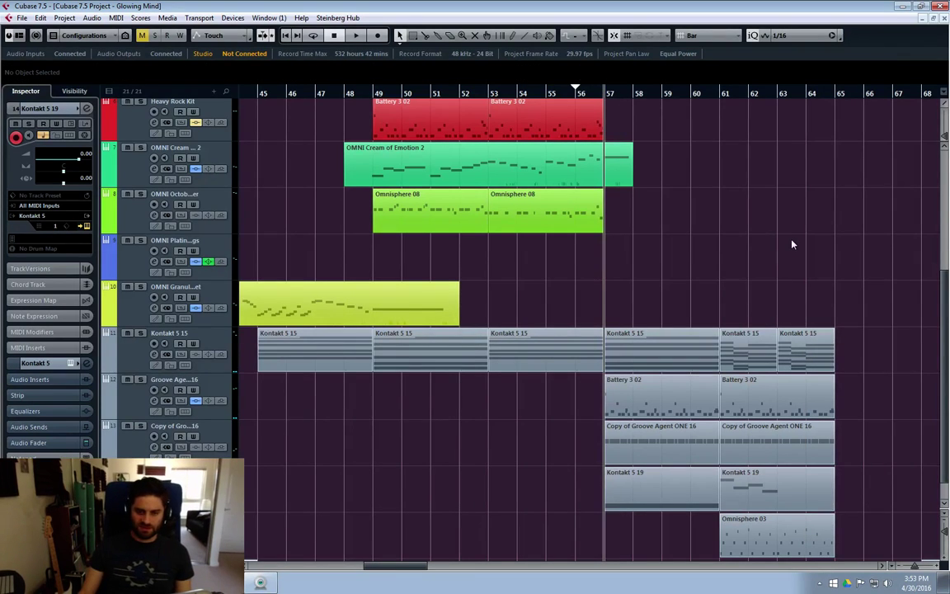
pyautogui.scroll(-1, 881, 297)
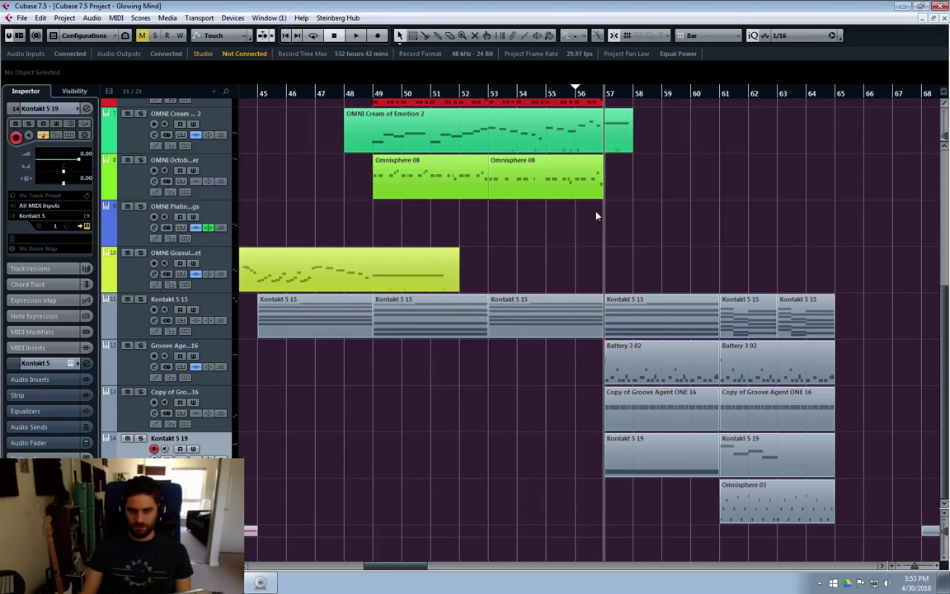
pyautogui.moveTo(561, 98); pyautogui.dragTo(517, 93)
pyautogui.click(549, 97)
pyautogui.hotkey('alt', 'x')
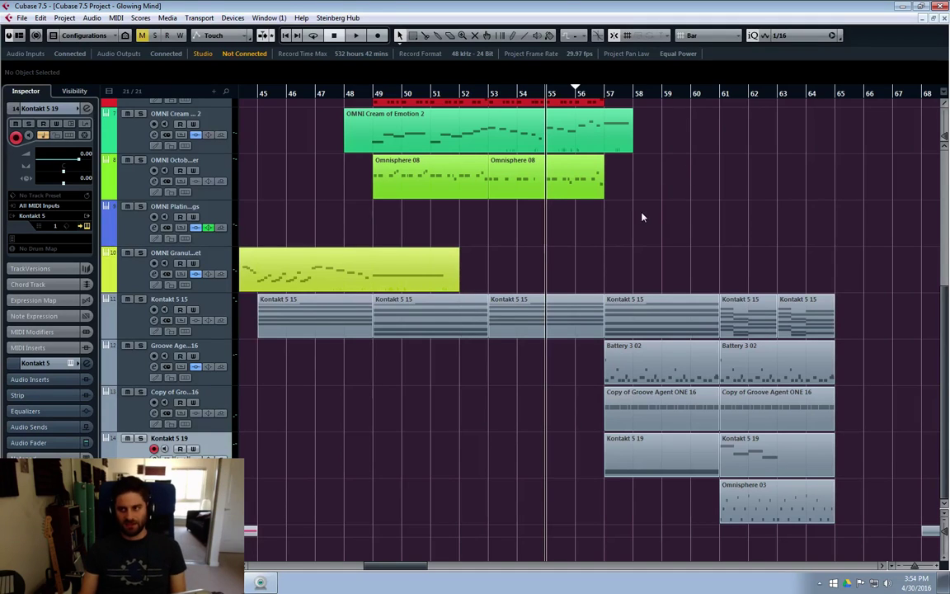
pyautogui.press('space')
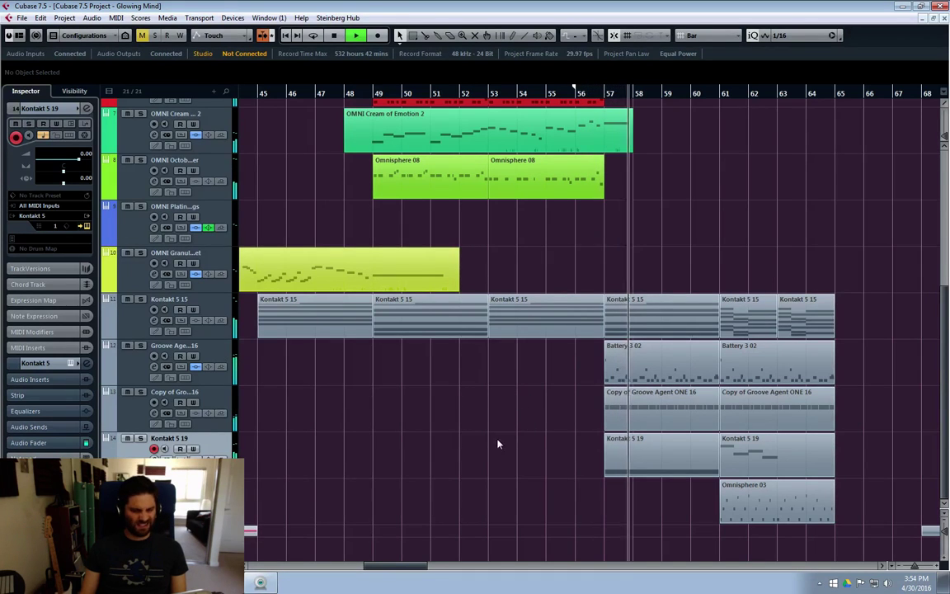
pyautogui.press('space')
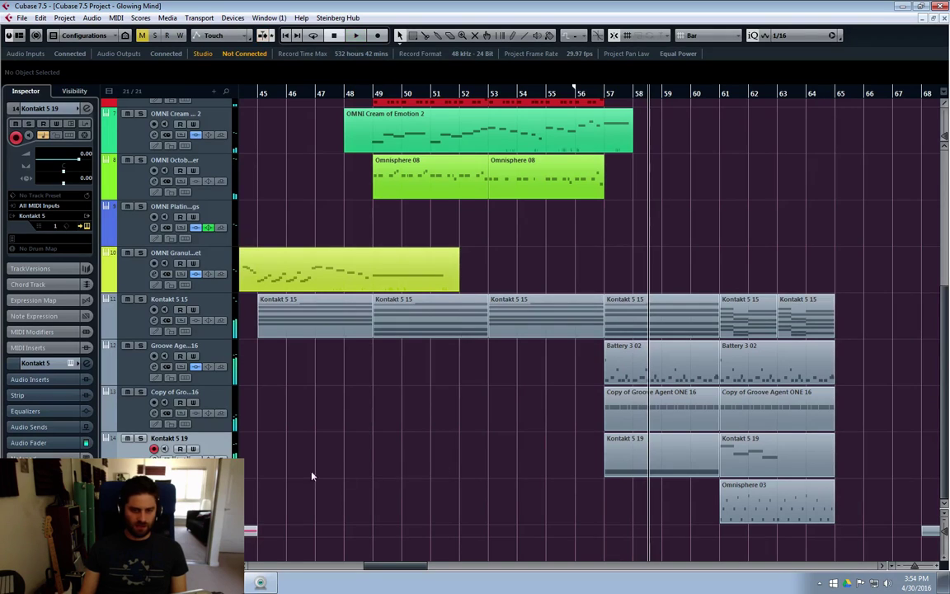
# Step: Remove the Kontakt 5 19 track from the project
pyautogui.rightClick(122, 456)
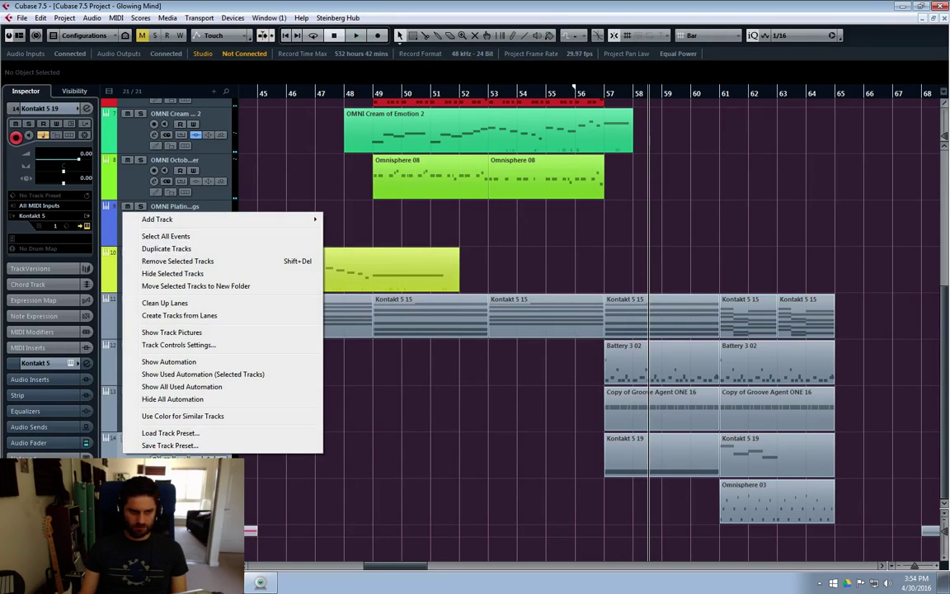
pyautogui.click(192, 261)
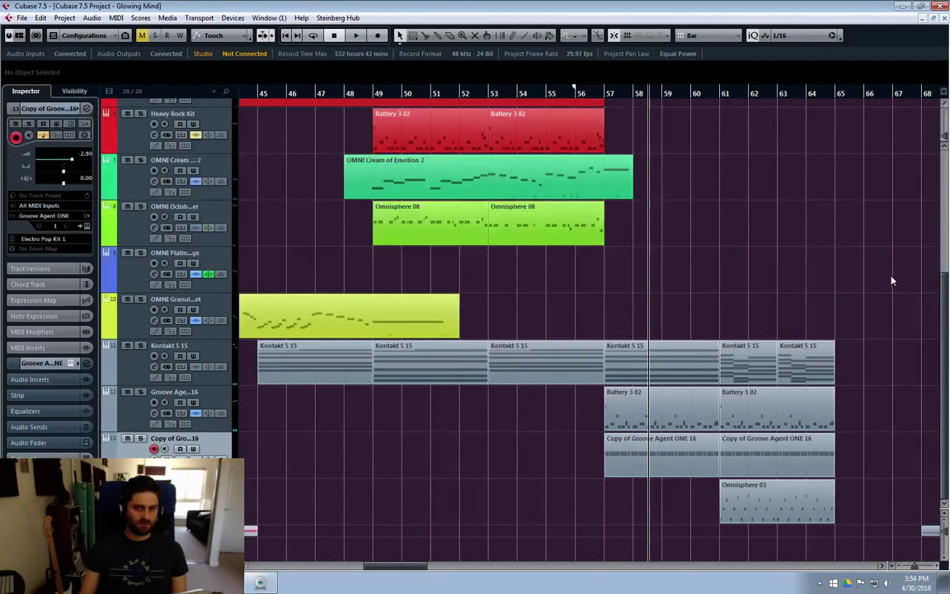
# Step: Start playback from bar 49 and colour the Kontakt 5 15 track orange
pyautogui.click(373, 93)
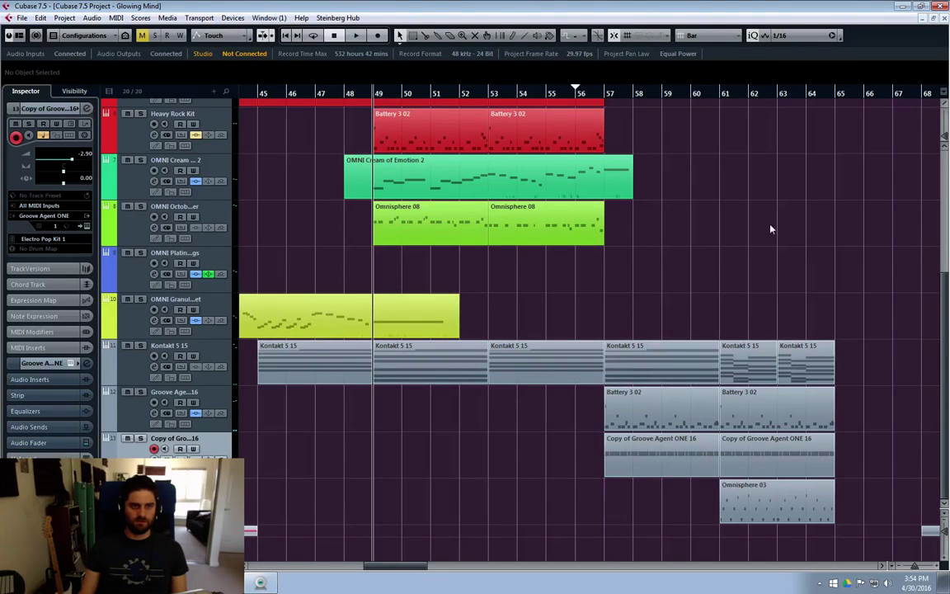
pyautogui.press('space')
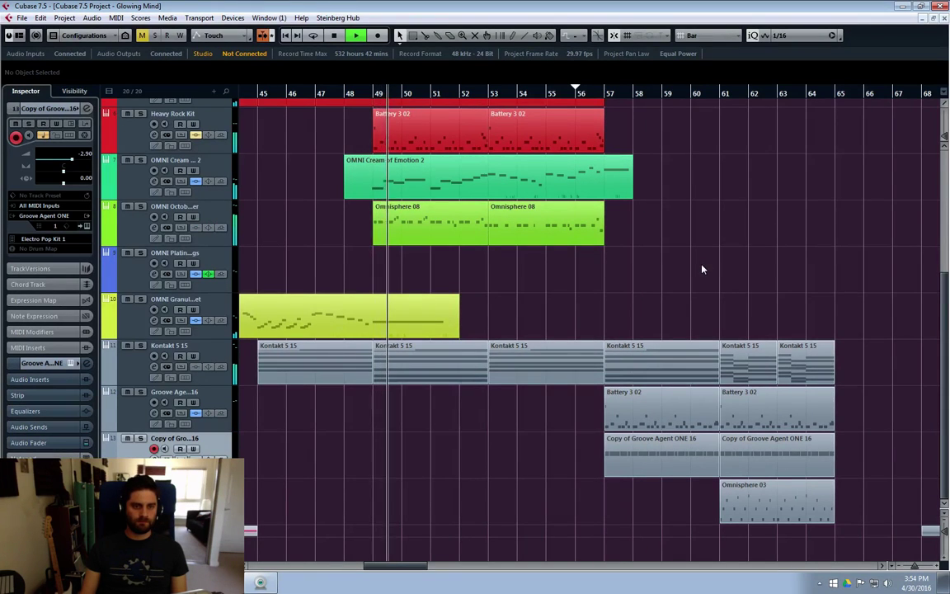
pyautogui.scroll(4, 691, 280)
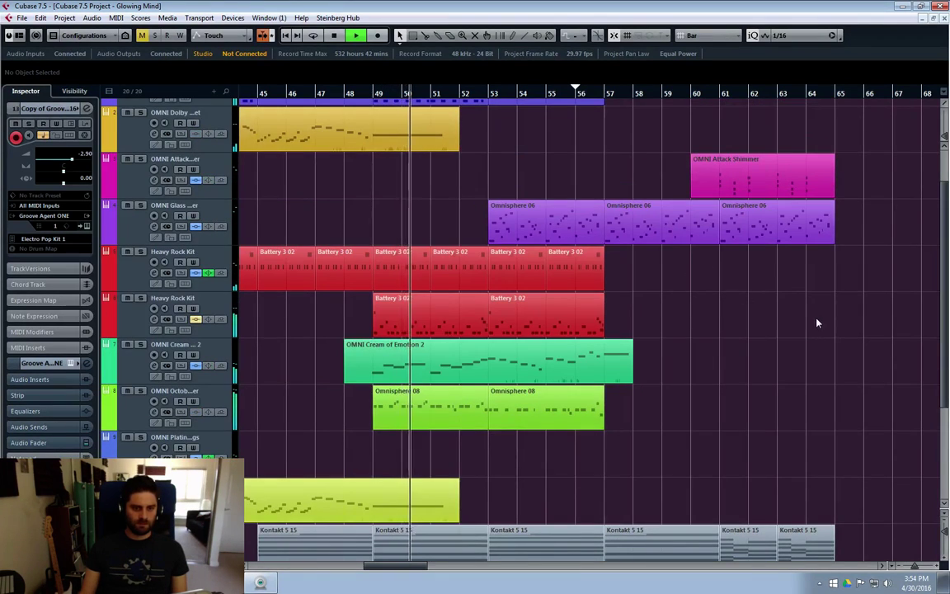
pyautogui.scroll(-2, 734, 286)
pyautogui.click(184, 464)
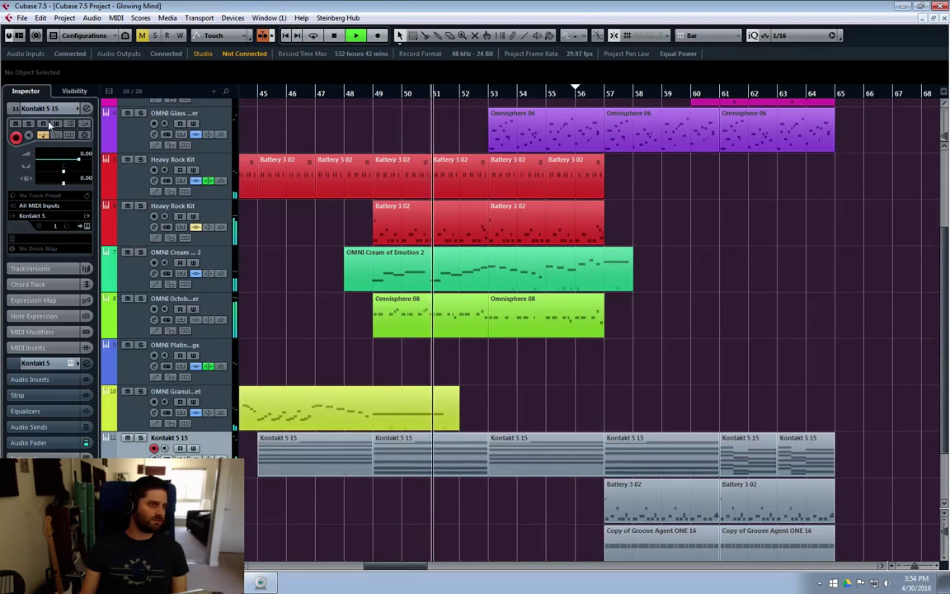
pyautogui.press('Down')
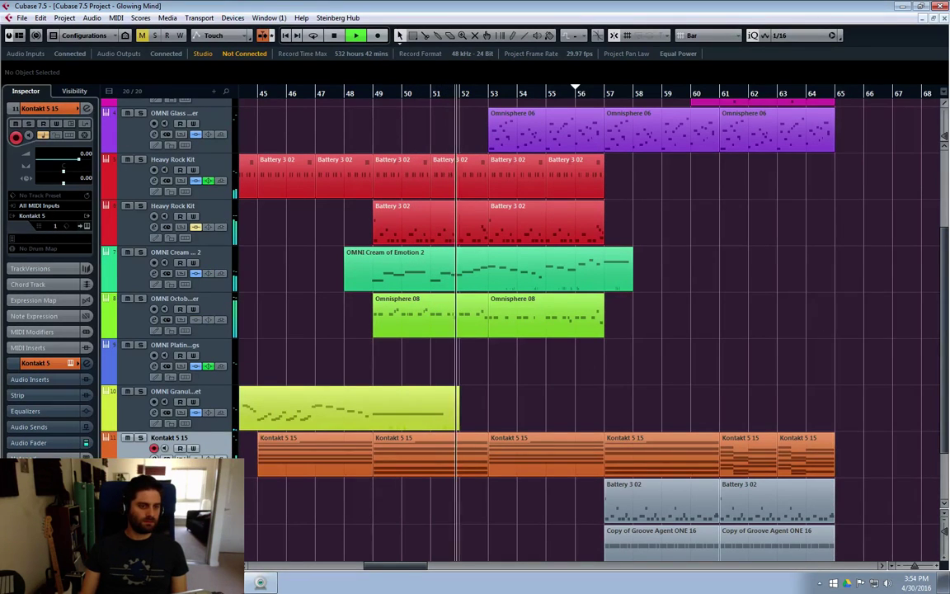
# Step: Colour the Groove Agent ONE 16 track magenta
pyautogui.click(52, 110)
pyautogui.click(52, 110)
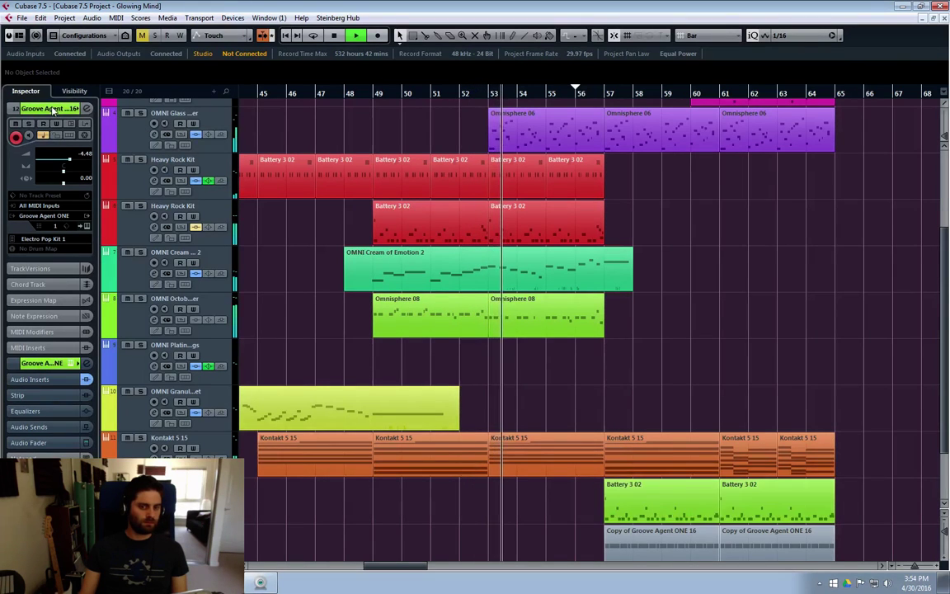
pyautogui.click(52, 109)
pyautogui.click(52, 109)
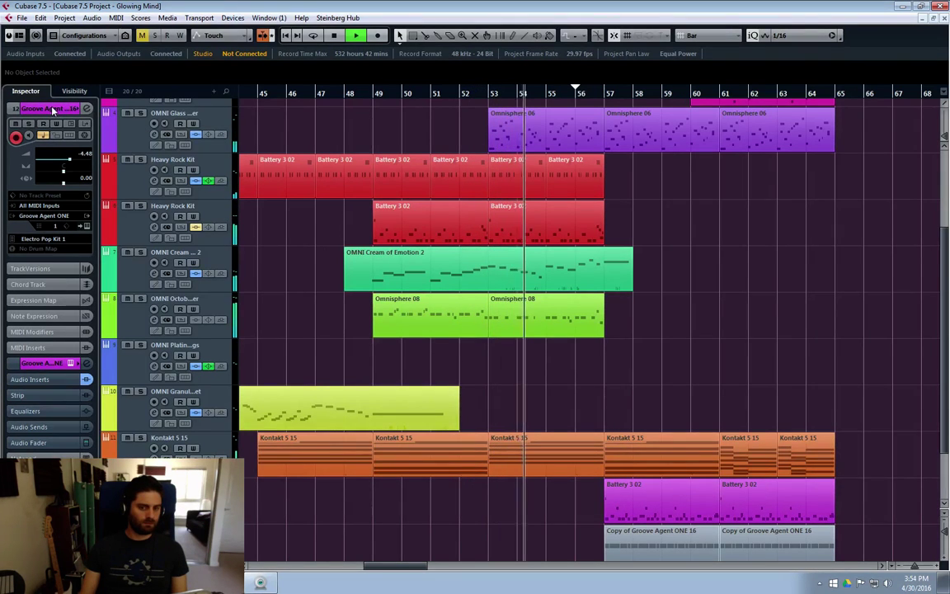
pyautogui.click(52, 109)
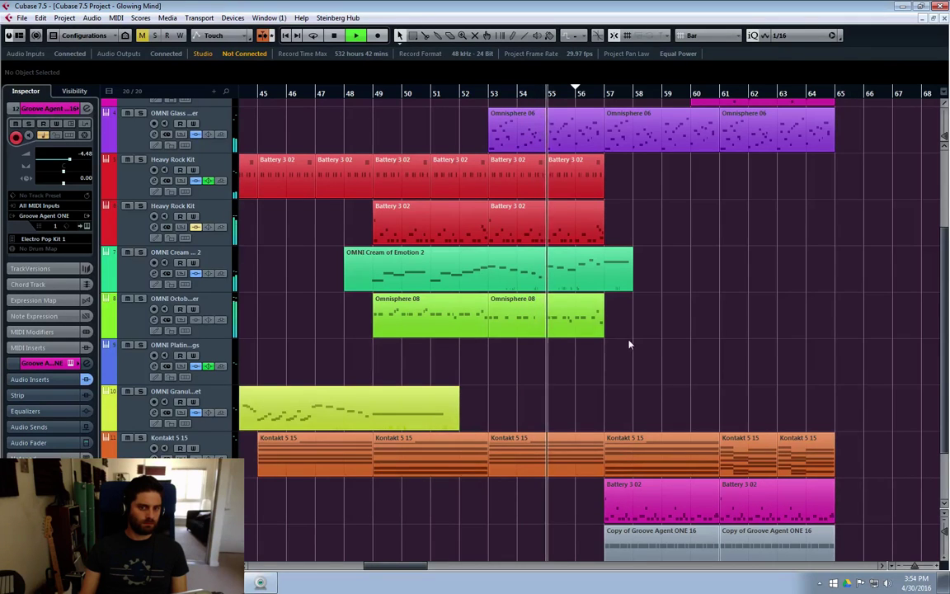
# Step: Give the Copy of Groove Agent ONE 16 track the matching magenta colour
pyautogui.scroll(-2, 648, 335)
pyautogui.click(316, 456)
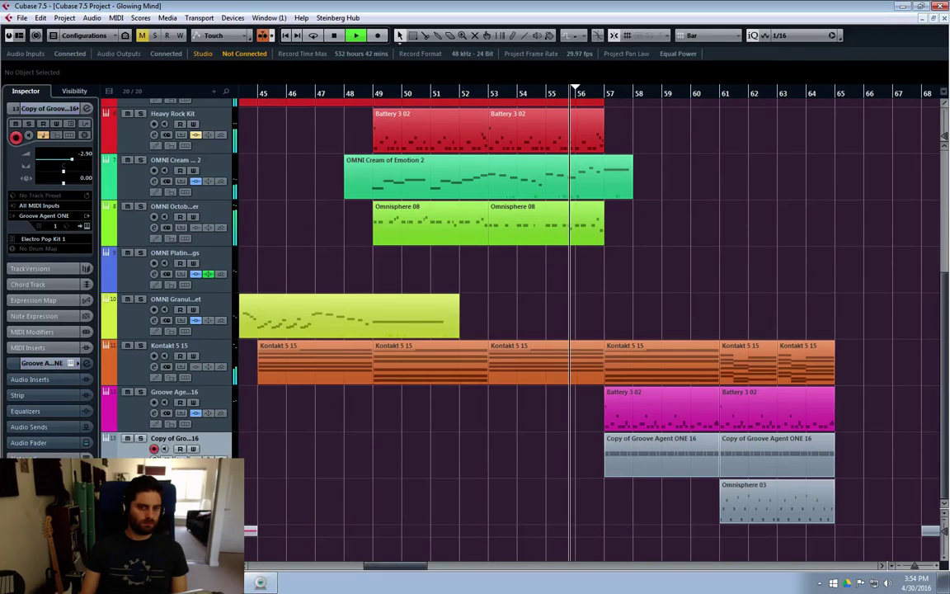
pyautogui.click(49, 110)
pyautogui.click(49, 109)
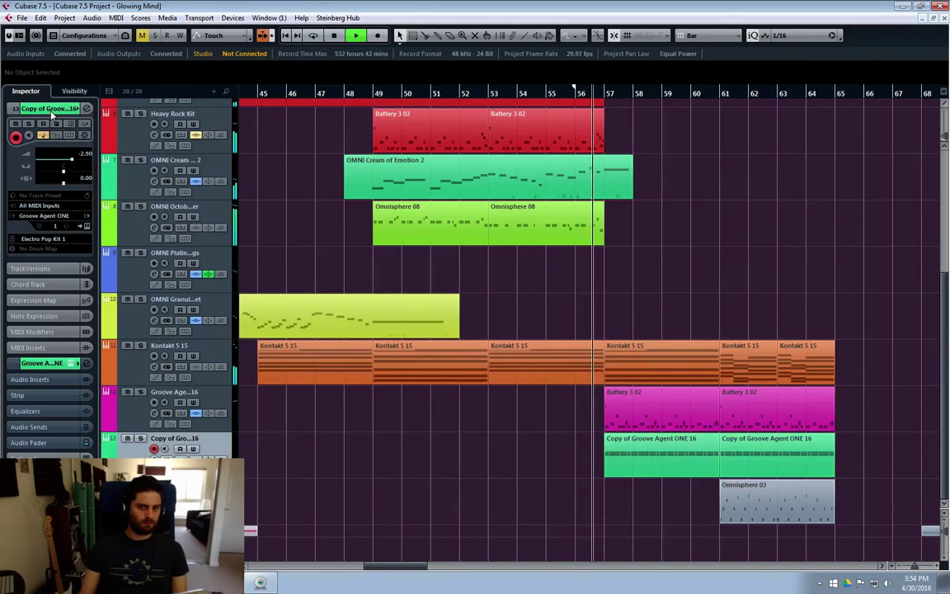
pyautogui.click(50, 111)
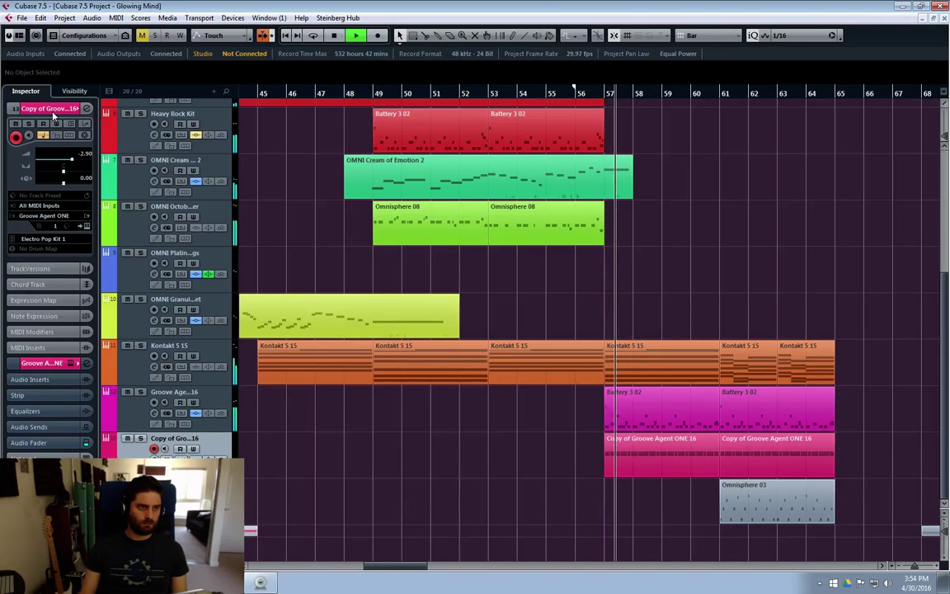
pyautogui.click(49, 111)
# Step: Select the Omnisphere 18 track, follow the playback through bars 60 to 65 and stop it
pyautogui.press('Down')
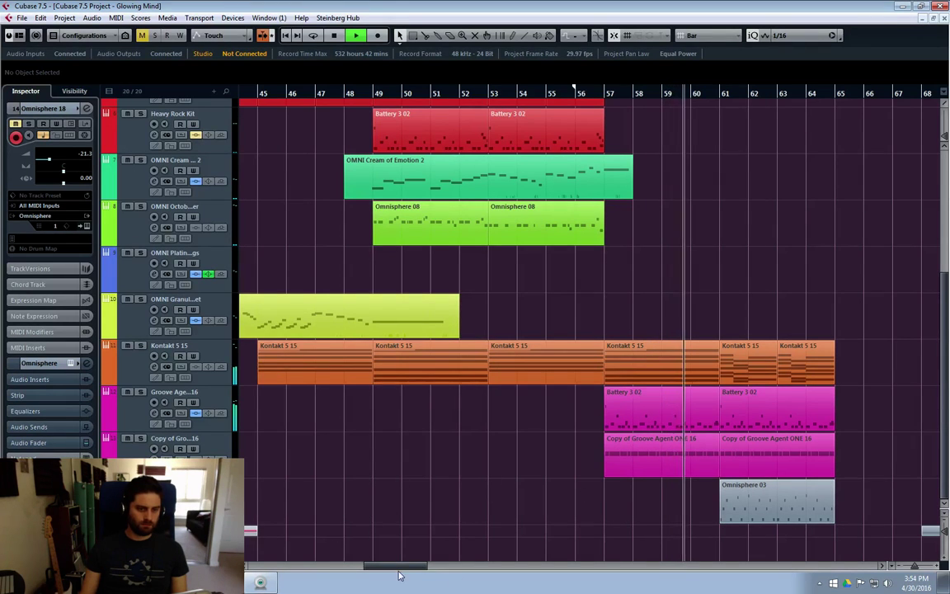
pyautogui.moveTo(408, 567); pyautogui.dragTo(425, 567)
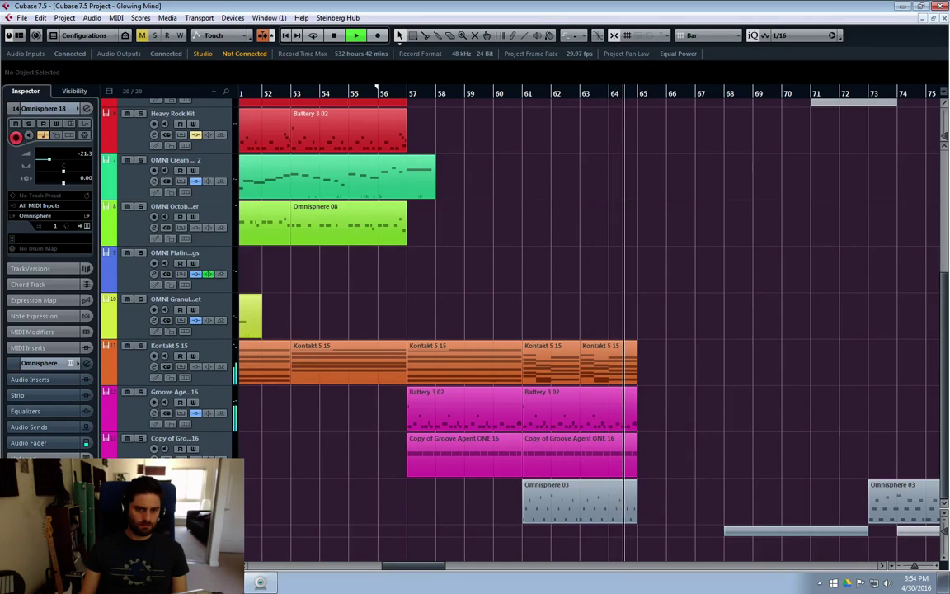
pyautogui.press('space')
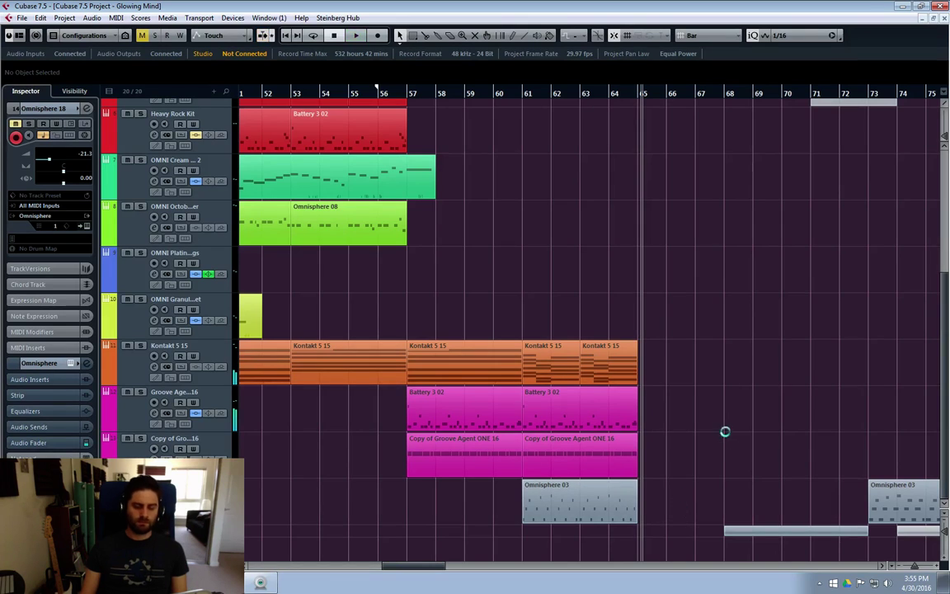
# Step: Return to bar 1 and play the whole arrangement from the beginning with the upper tracks in view
pyautogui.press('Home')
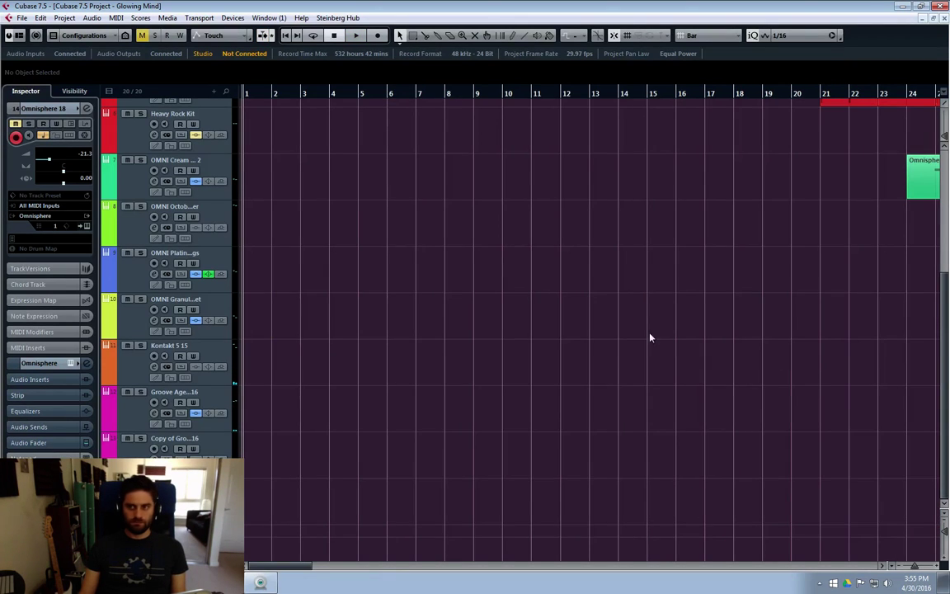
pyautogui.scroll(5, 604, 339)
pyautogui.press('space')
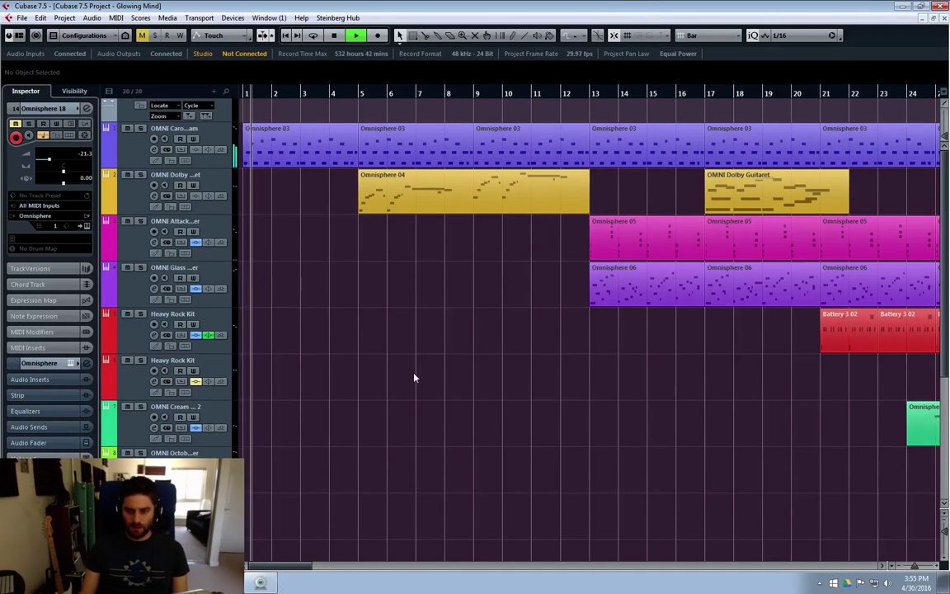
pyautogui.press('space')
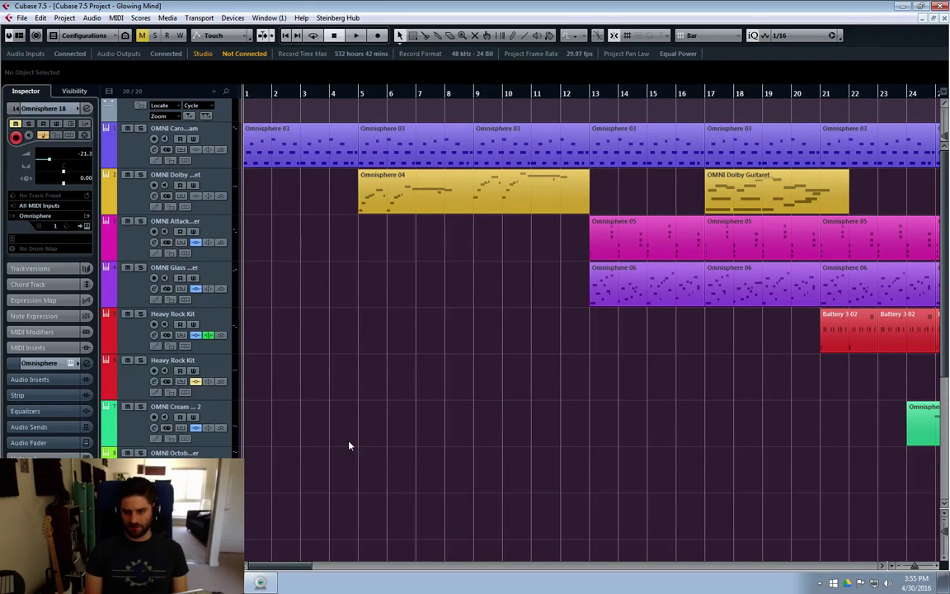
pyautogui.press('space')
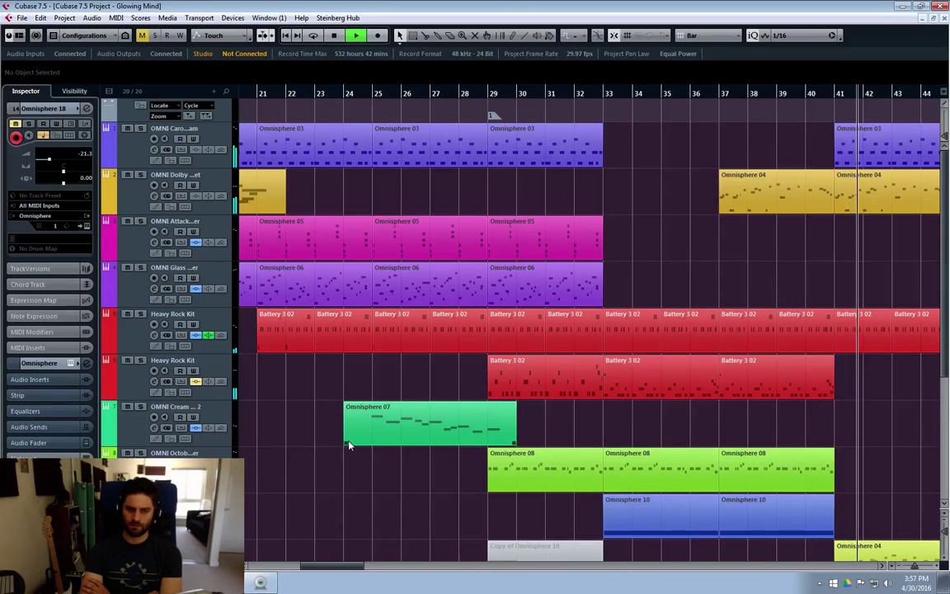
# Step: Follow the playback through the section from bar 57 across all tracks and stop it at bar 65
pyautogui.hscroll(5, 348, 446)
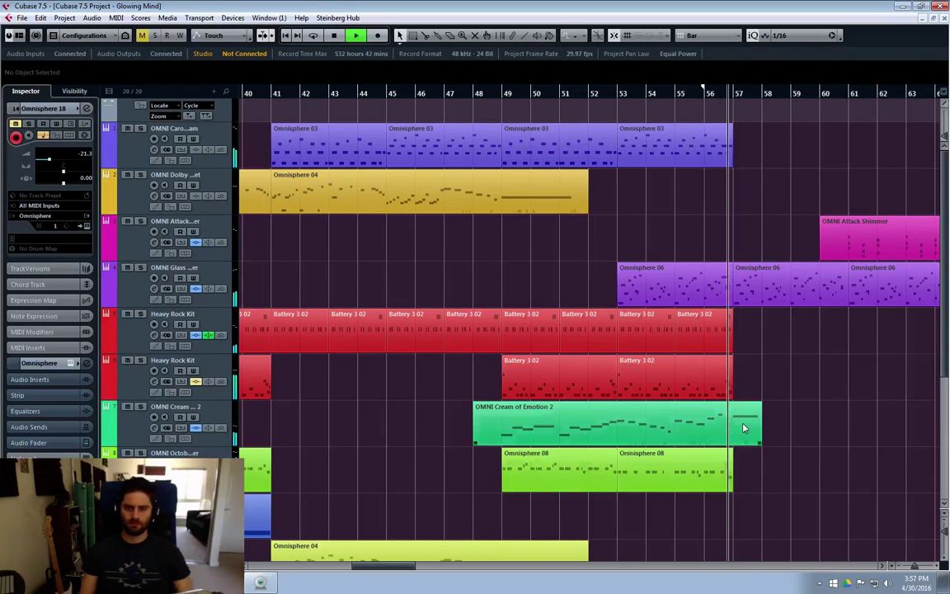
pyautogui.scroll(-5, 797, 421)
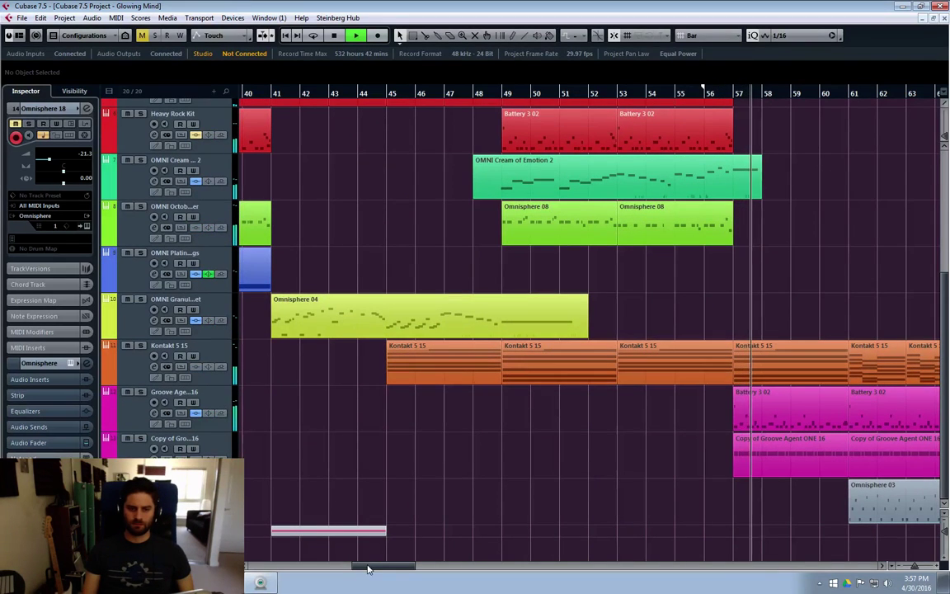
pyautogui.hscroll(5, 643, 495)
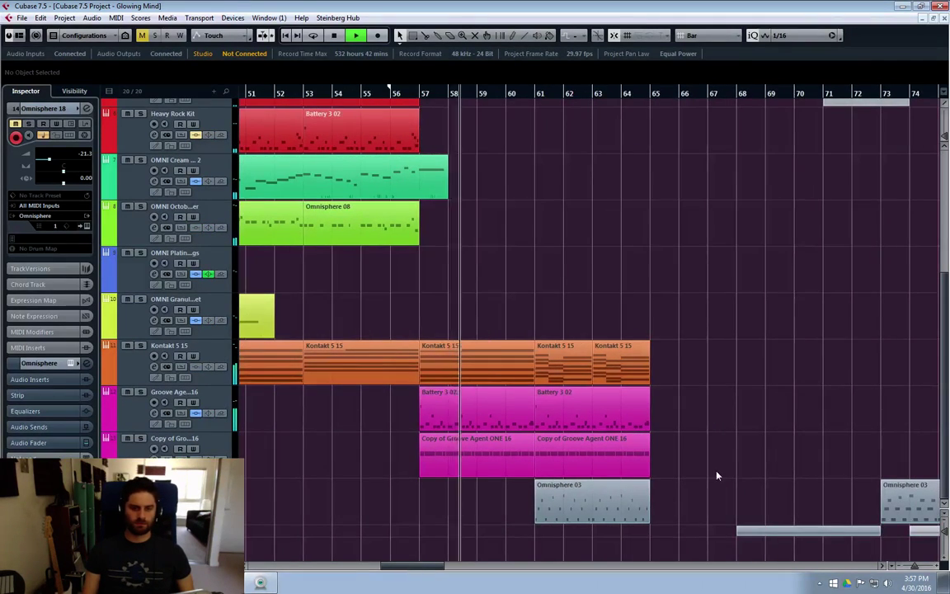
pyautogui.scroll(2, 718, 474)
pyautogui.scroll(2, 718, 475)
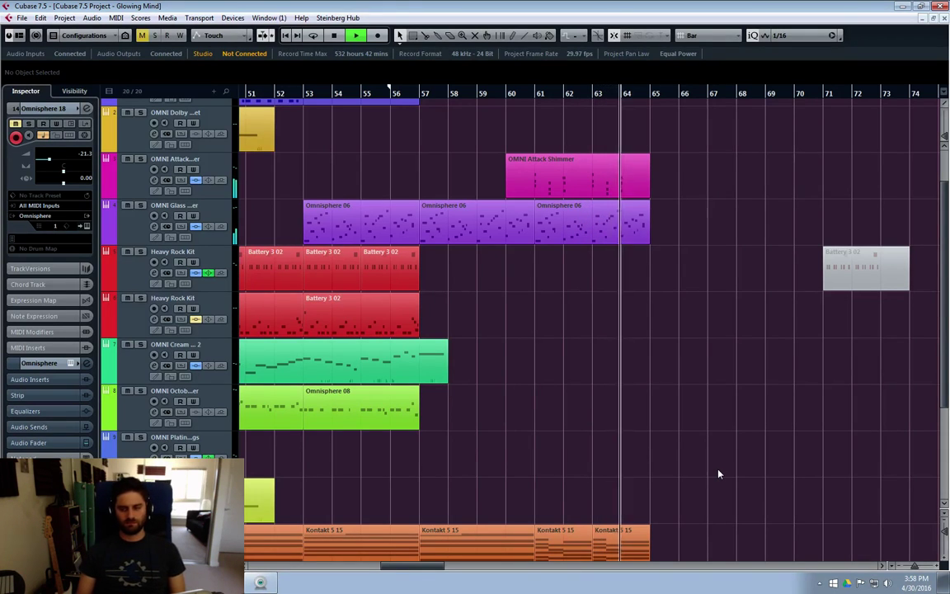
pyautogui.press('f')
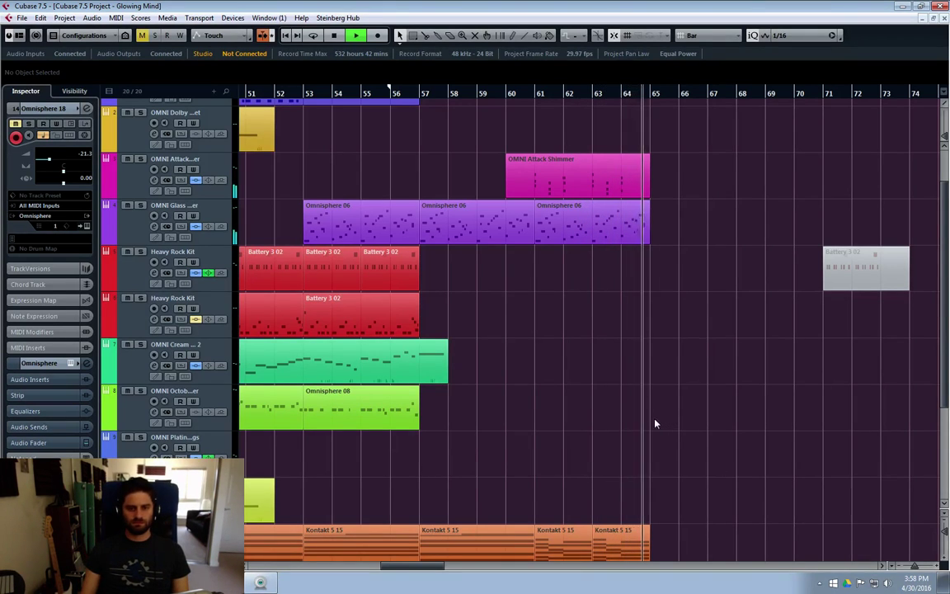
pyautogui.press('space')
pyautogui.scroll(-4, 646, 425)
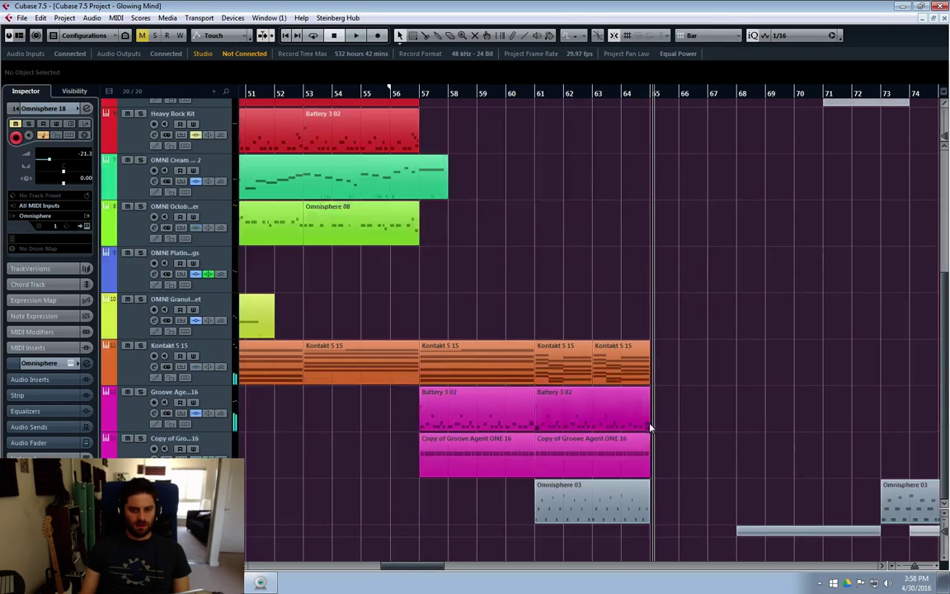
# Step: Inspect the Groove Agent ONE 16 drum parts and the copied track's parts between bars 57 and 65, and clear the selection
pyautogui.click(516, 416)
pyautogui.click(541, 446)
pyautogui.click(501, 456)
pyautogui.click(568, 426)
pyautogui.click(486, 423)
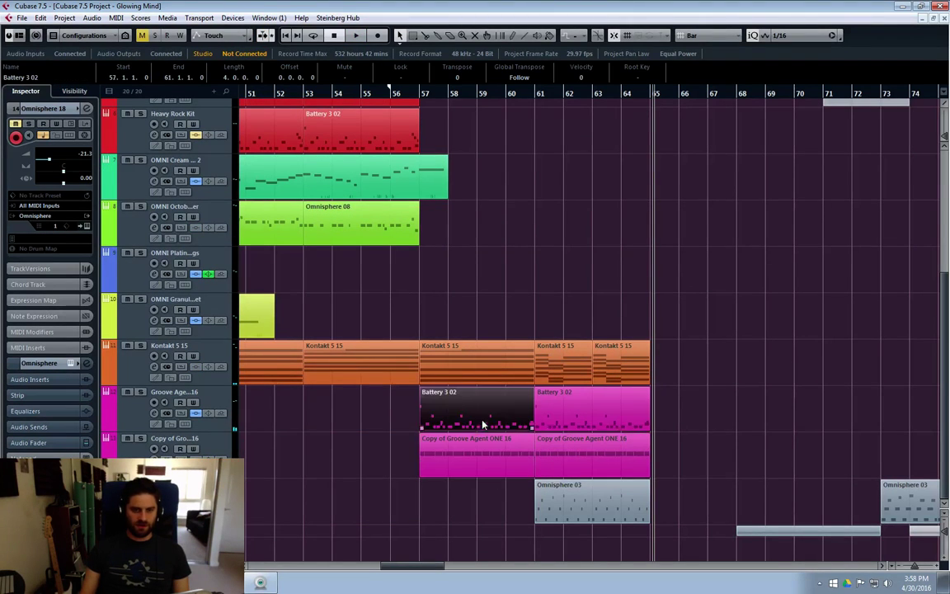
pyautogui.click(554, 451)
pyautogui.click(518, 449)
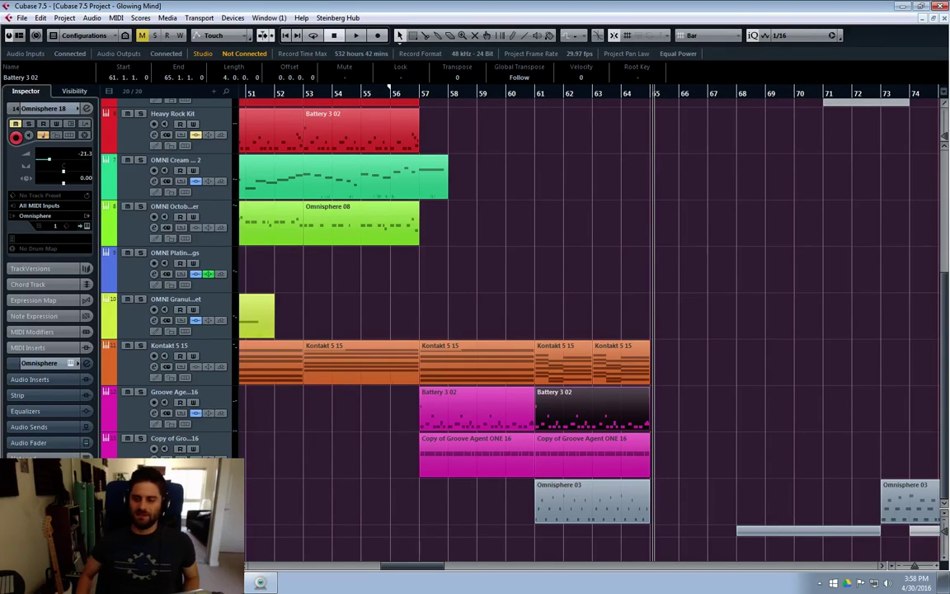
pyautogui.click(682, 344)
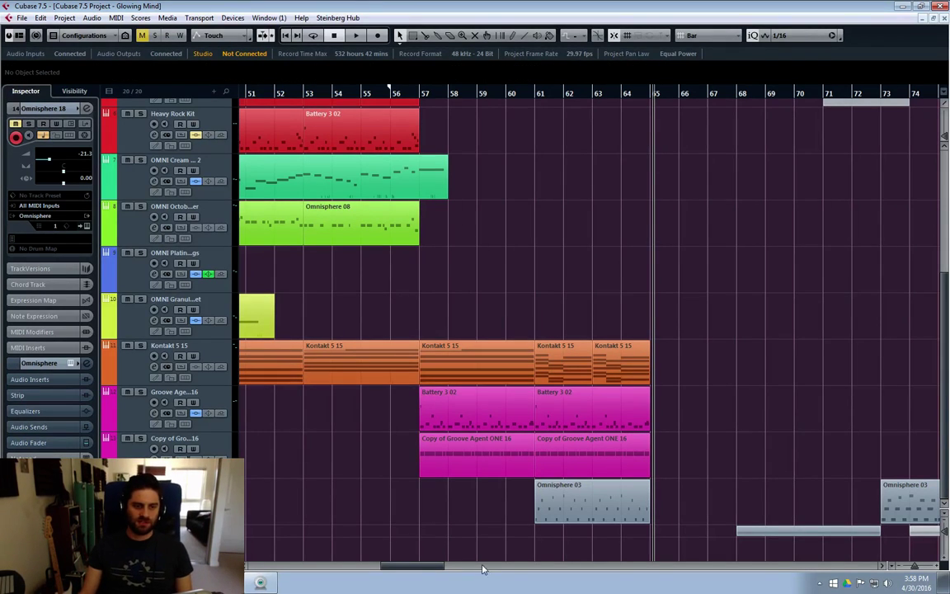
# Step: Select the Groove Agent ONE 16 track and examine how the lower and upper tracks are arranged from bar 49 to bar 65
pyautogui.hscroll(-2, 473, 245)
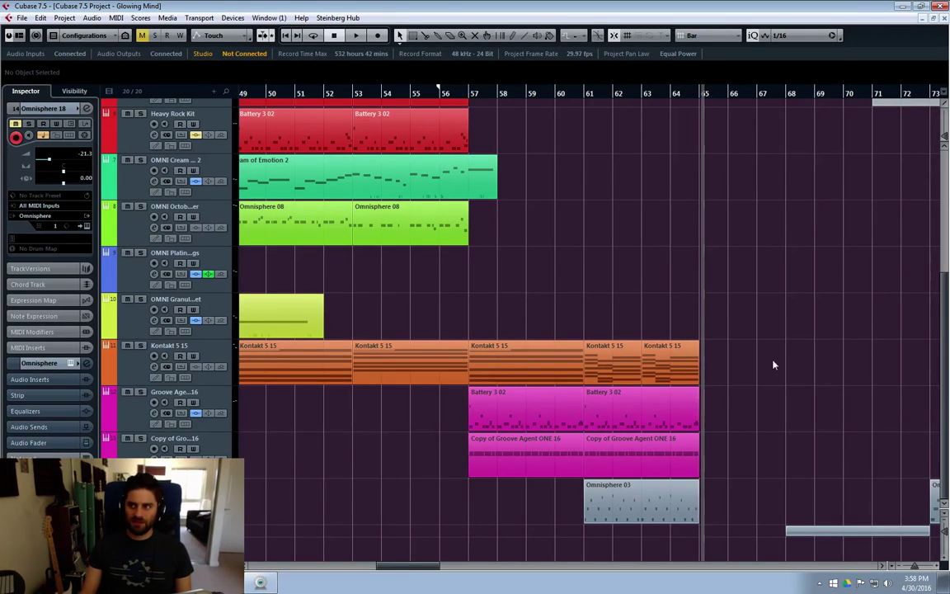
pyautogui.moveTo(819, 284); pyautogui.dragTo(710, 247)
pyautogui.click(139, 408)
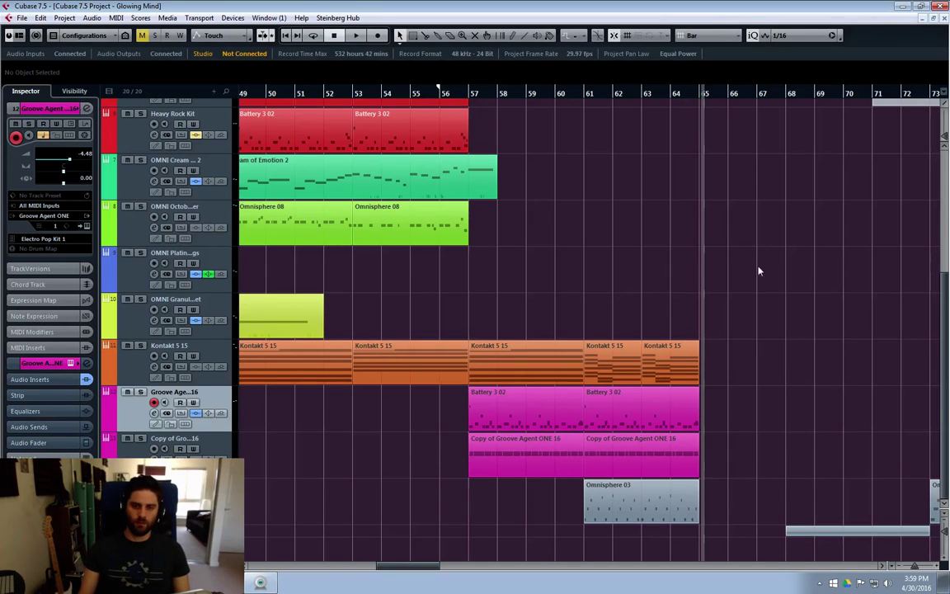
pyautogui.moveTo(404, 566); pyautogui.dragTo(404, 567)
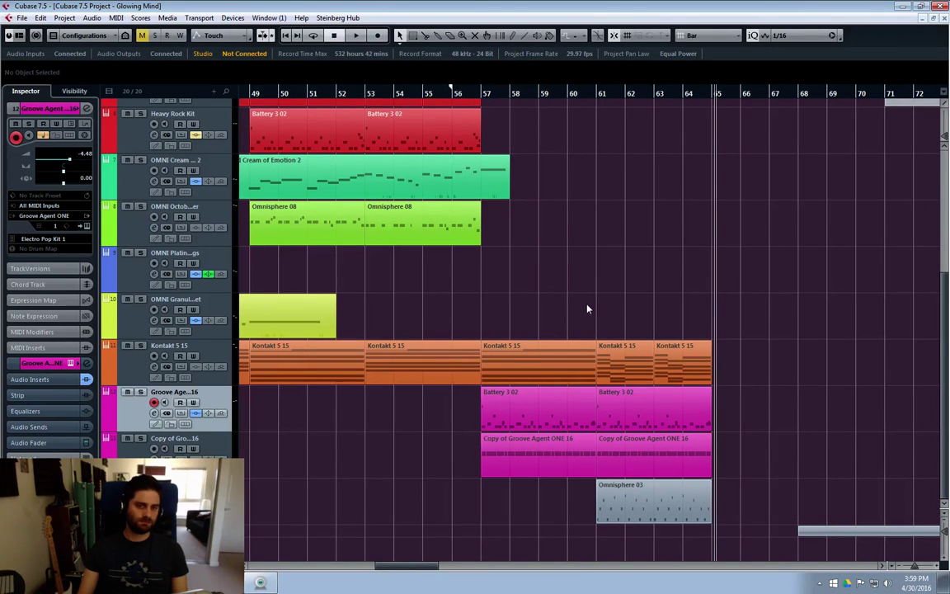
pyautogui.moveTo(588, 305); pyautogui.dragTo(494, 326)
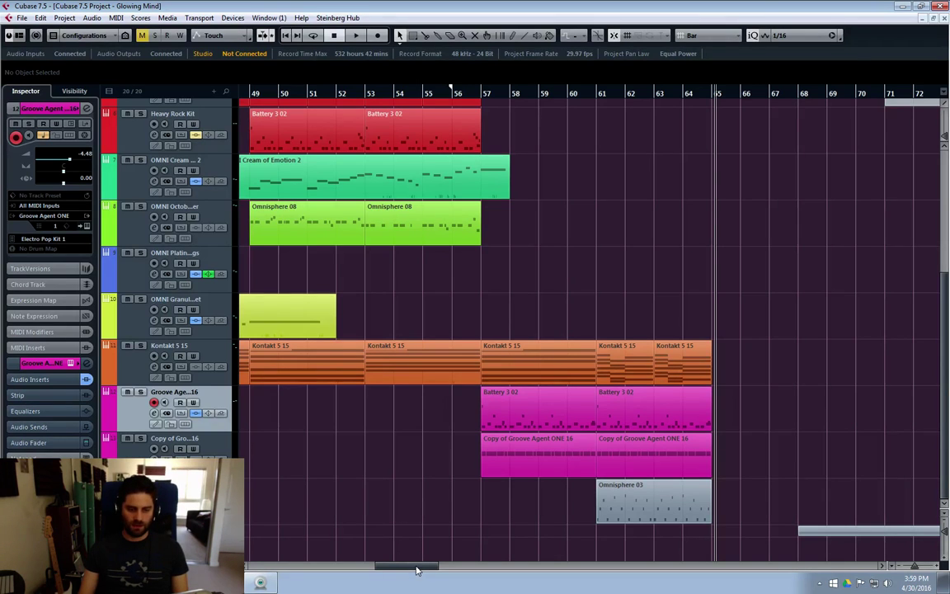
pyautogui.scroll(5, 582, 492)
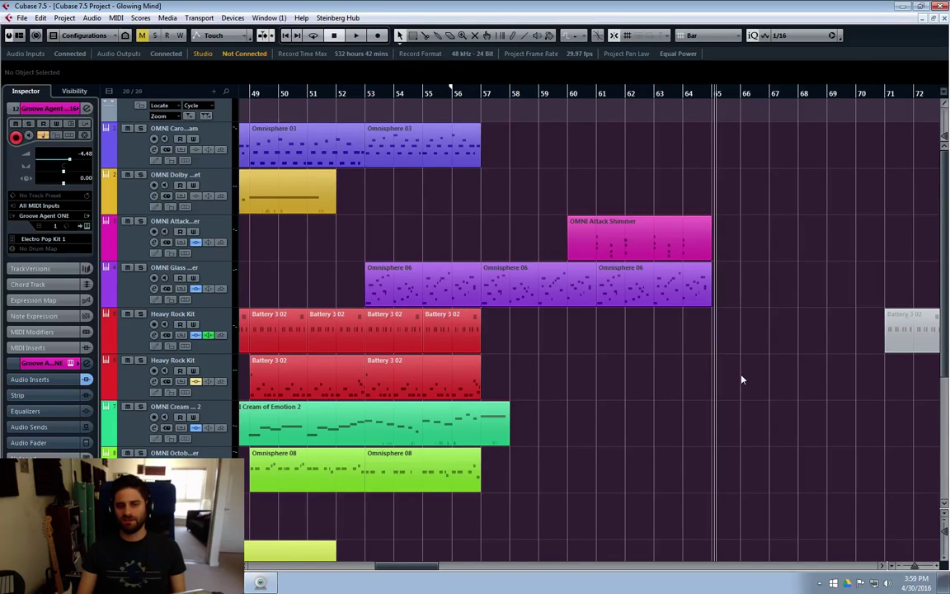
pyautogui.moveTo(746, 376); pyautogui.dragTo(546, 402)
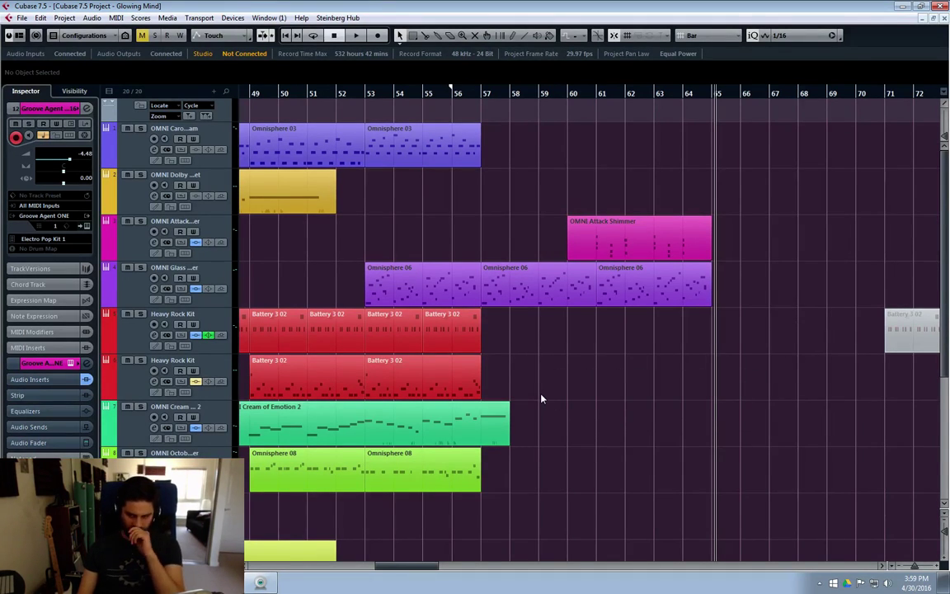
pyautogui.moveTo(802, 165); pyautogui.dragTo(784, 298)
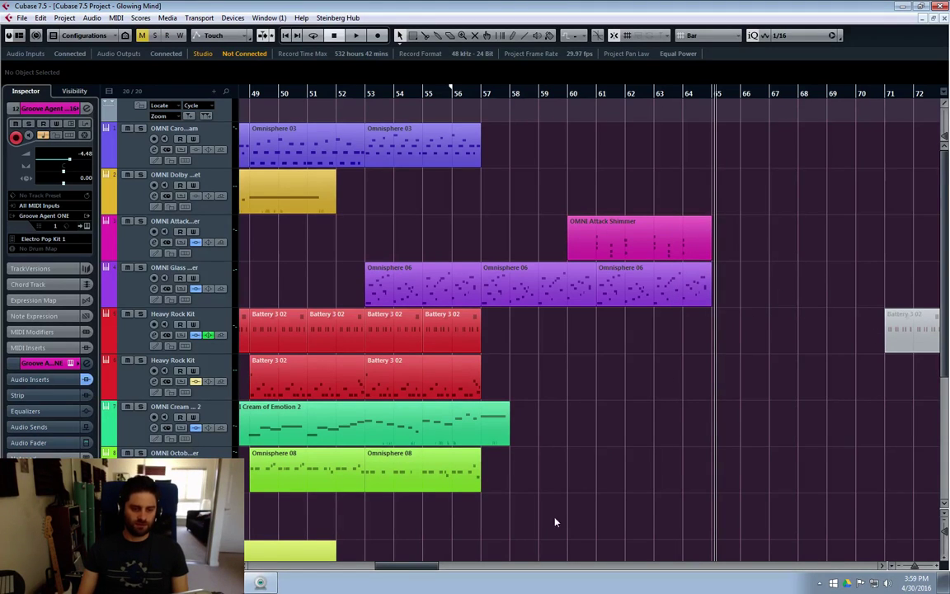
# Step: Go back to the earlier section and examine the upper tracks' arrangement between bars 31 and 54
pyautogui.moveTo(403, 566); pyautogui.dragTo(357, 566)
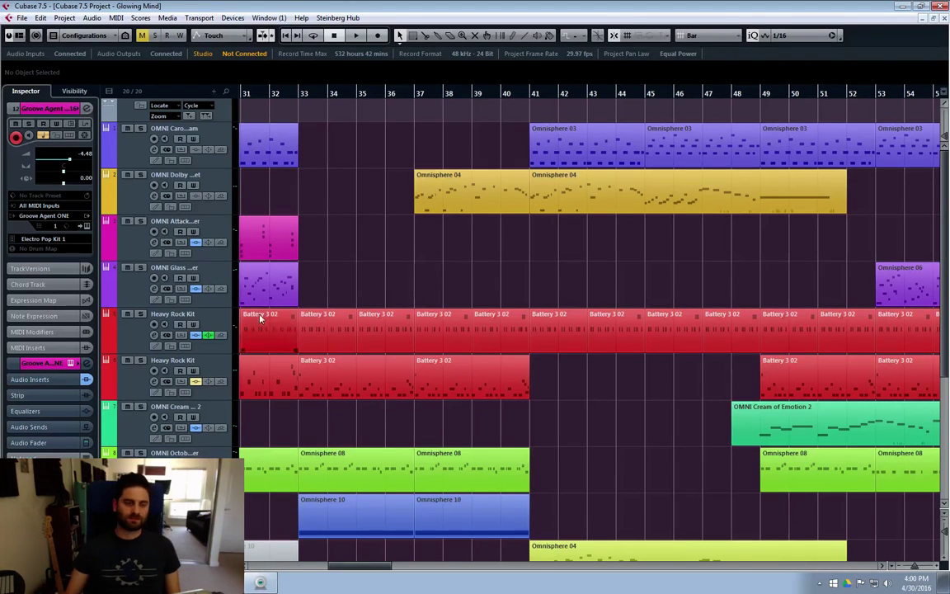
pyautogui.moveTo(438, 274); pyautogui.dragTo(608, 295)
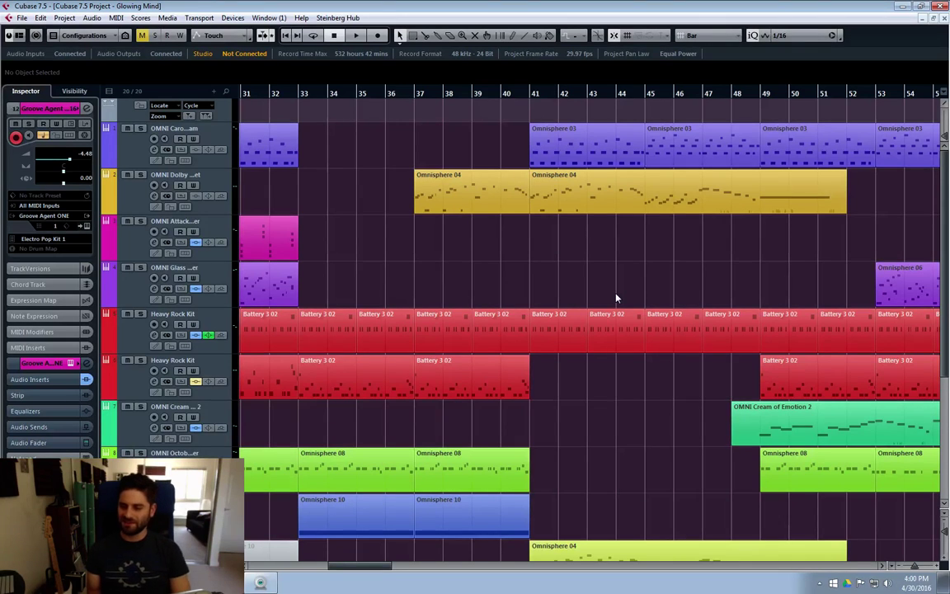
pyautogui.moveTo(687, 284); pyautogui.dragTo(420, 308)
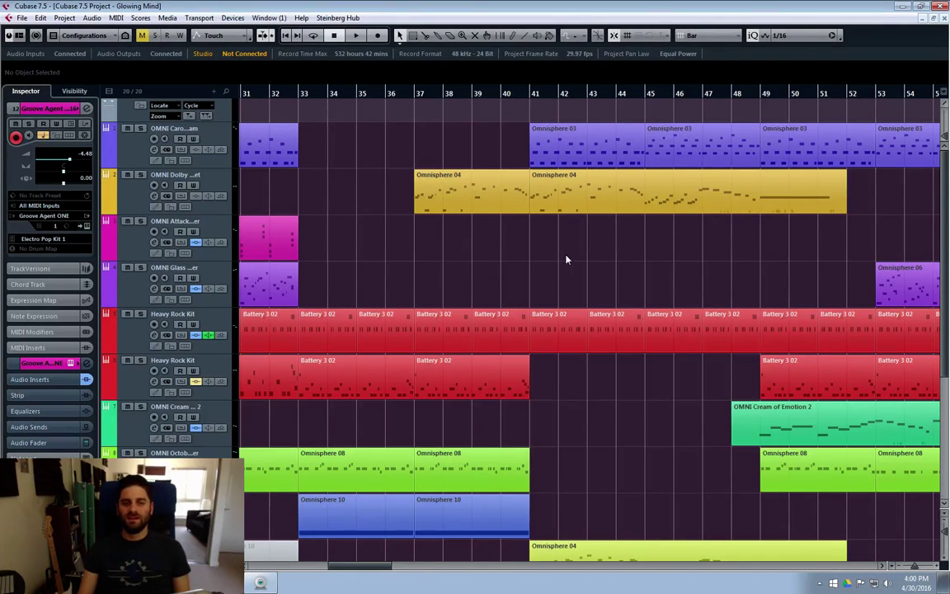
pyautogui.moveTo(704, 270); pyautogui.dragTo(416, 277)
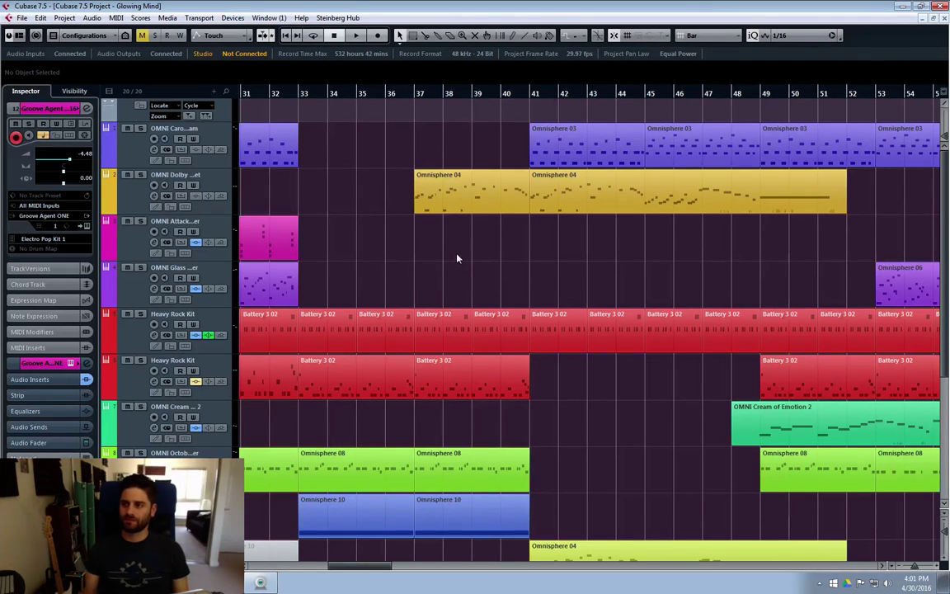